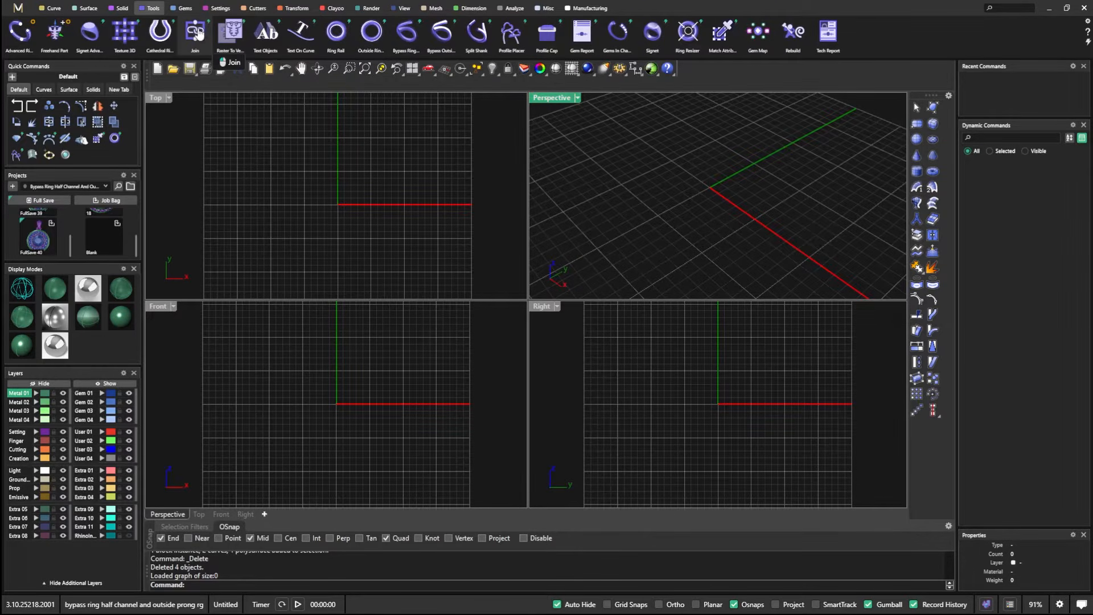
click(220, 8)
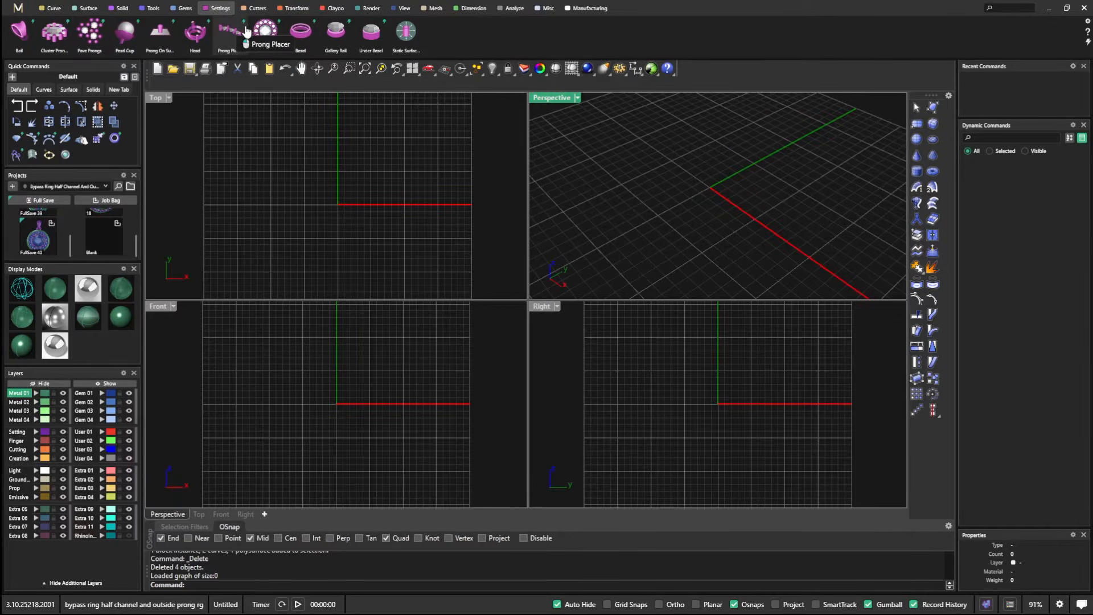
Step: Insert a round diamond gem at the origin with a length of 6.40 mm
click(272, 168)
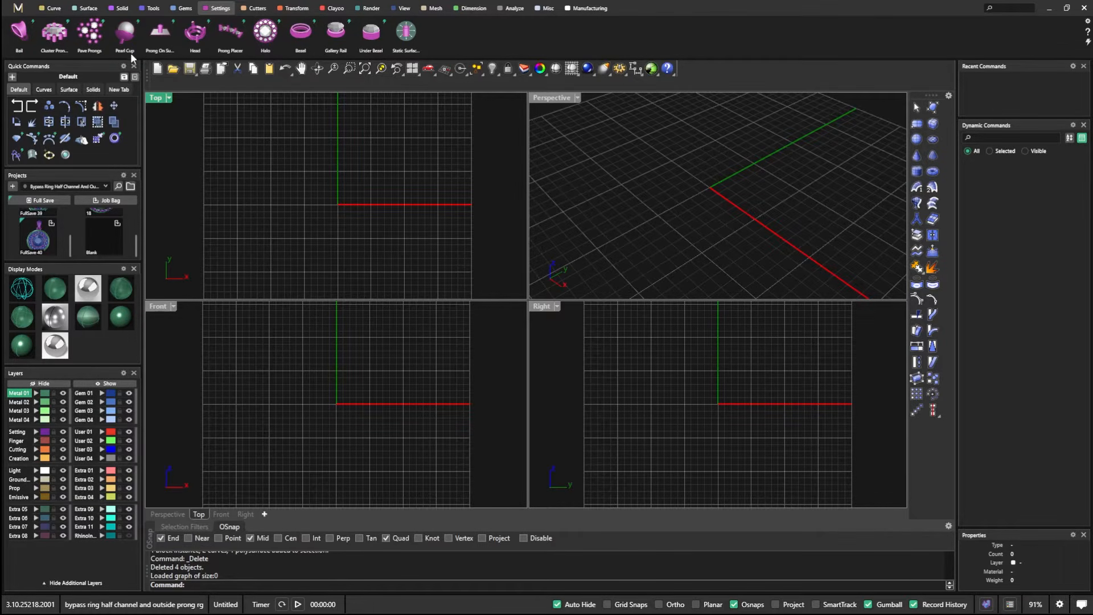
click(183, 8)
click(229, 35)
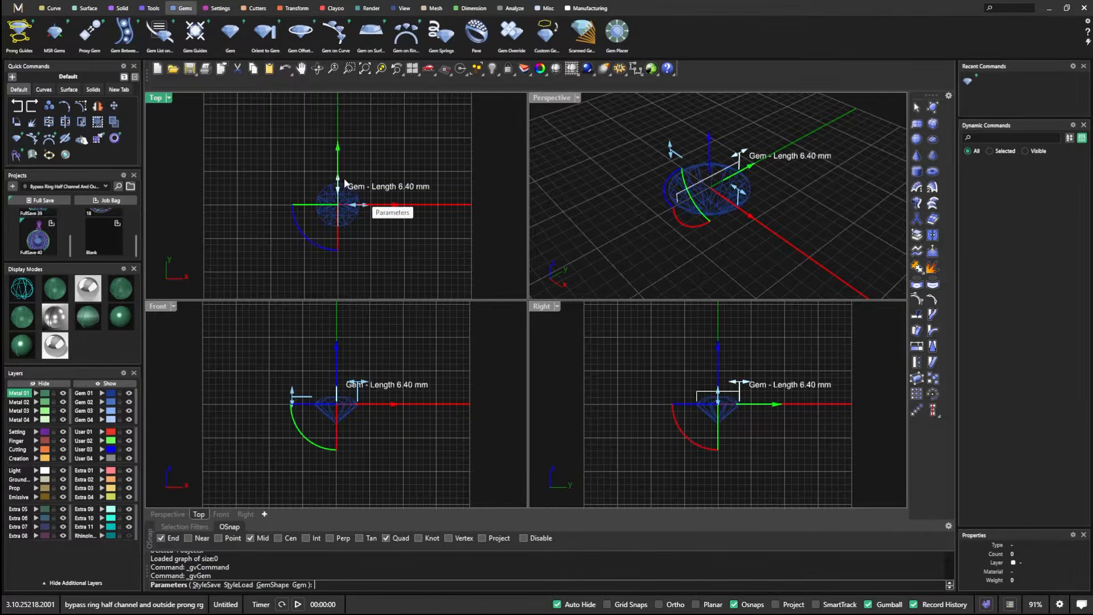
right_click(390, 162)
scroll(351, 233, up, 2)
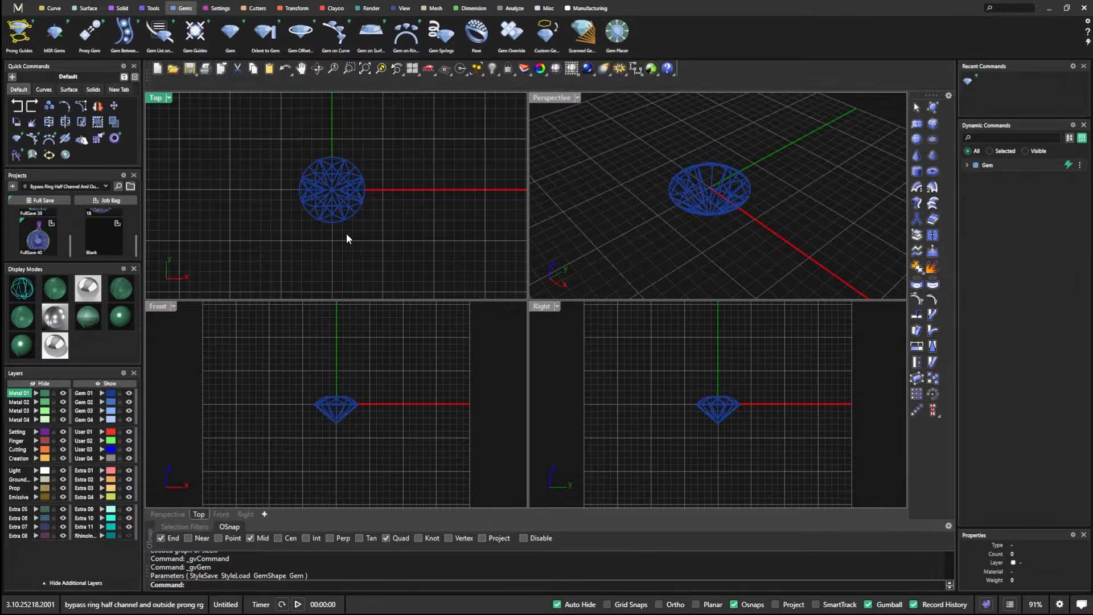
Step: Create a Gem Offset Curve from the diamond with girdle spacing of -0.2 mm and a Z offset of about -1.5 mm
click(343, 199)
click(307, 33)
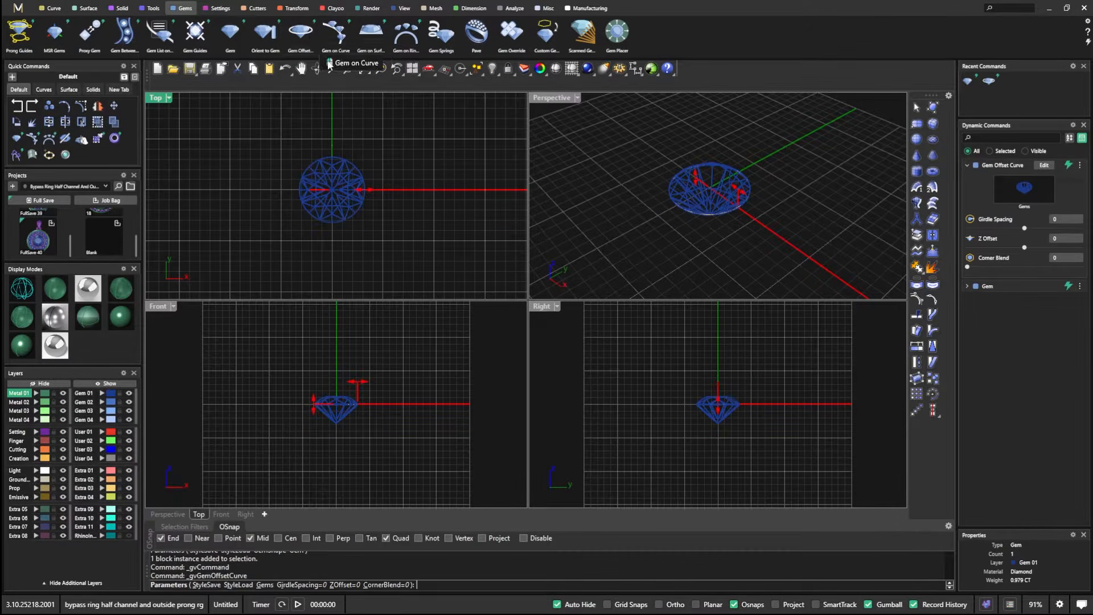
scroll(336, 433, up, 2)
drag(375, 370, 378, 370)
drag(320, 393, 319, 411)
drag(380, 392, 322, 414)
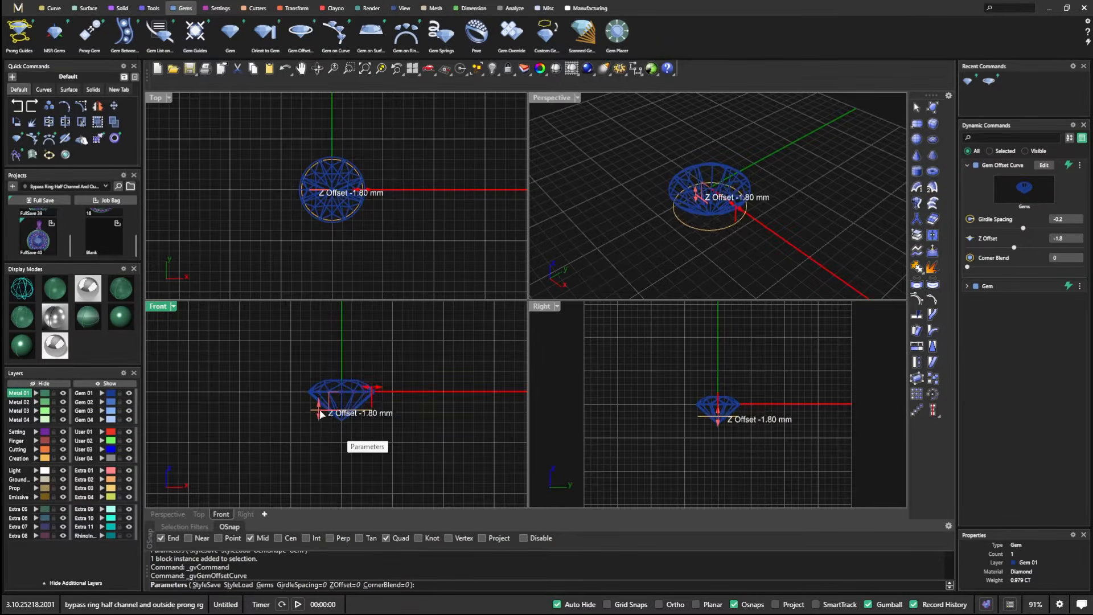
right_click(423, 339)
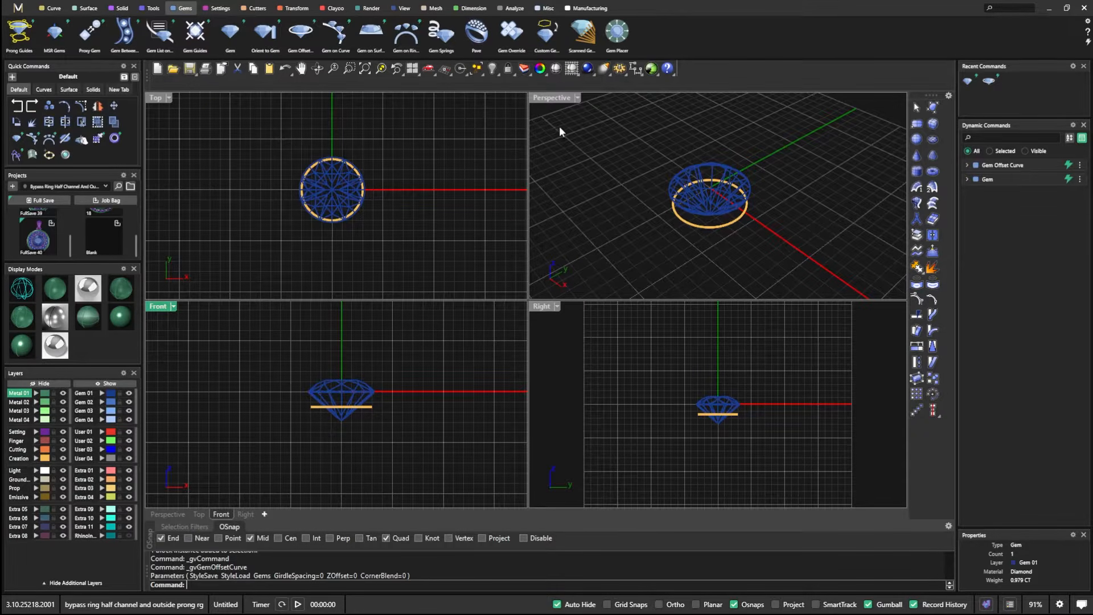
Step: Switch the viewports to shaded display and check the gem and its offset curve in a maximized Perspective view, restoring the four-view layout
click(52, 290)
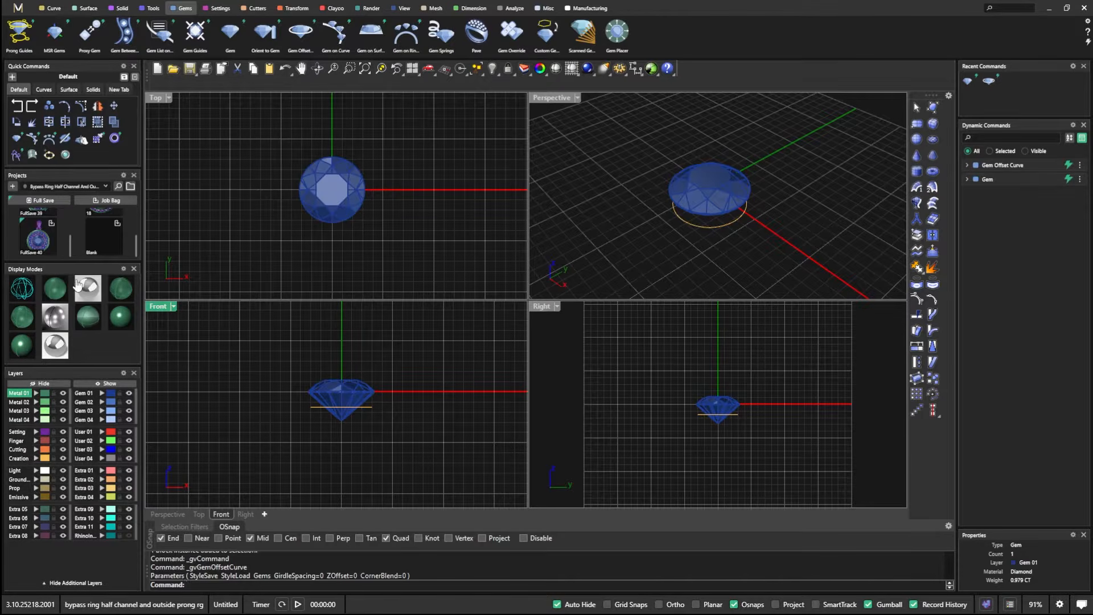
double_click(546, 99)
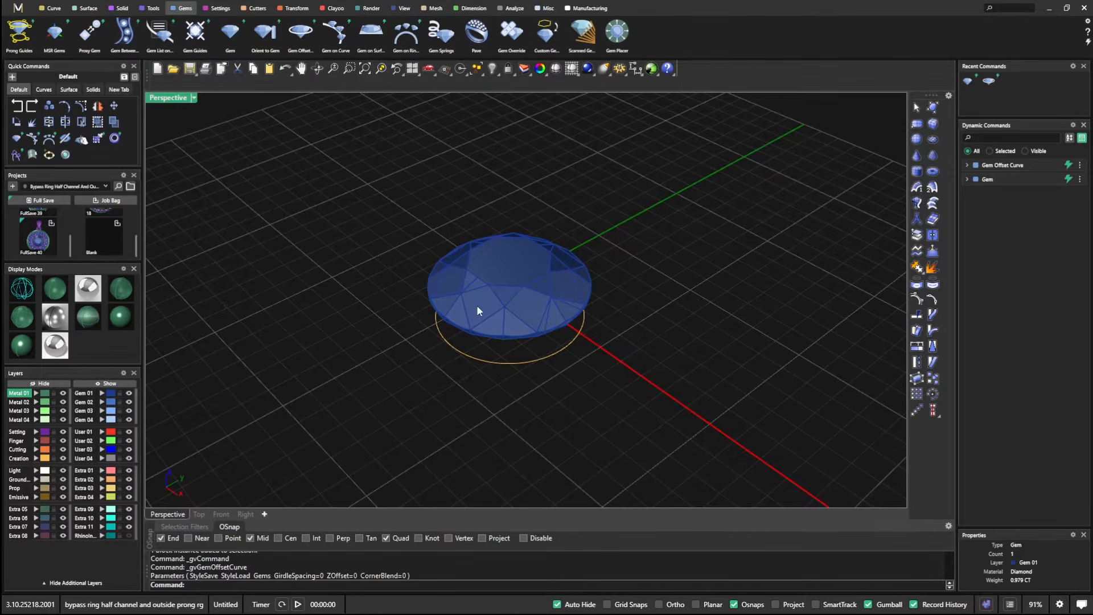
double_click(169, 99)
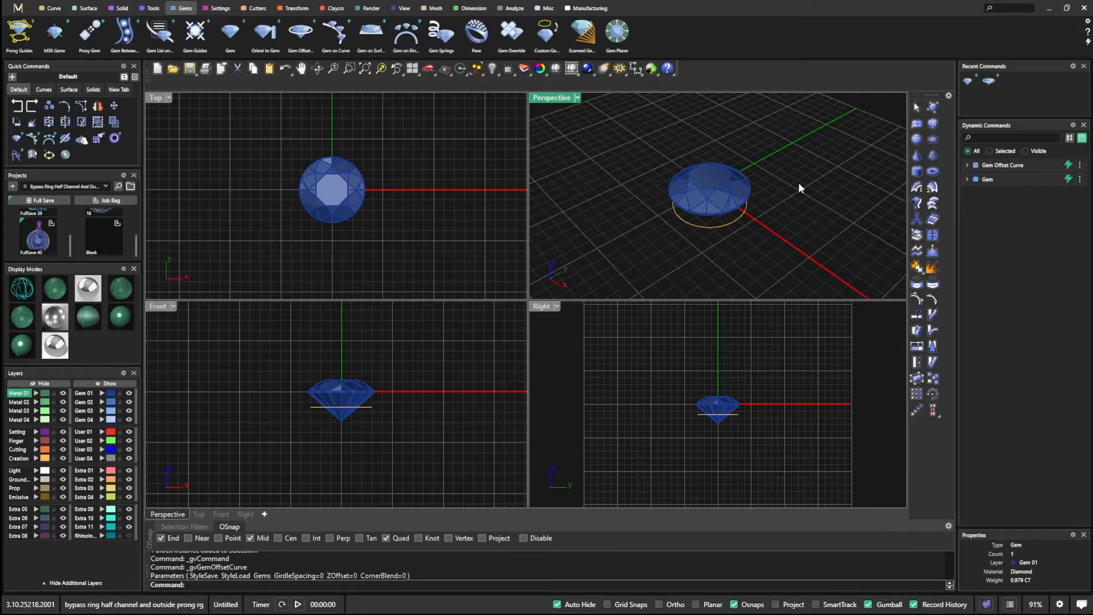
click(51, 8)
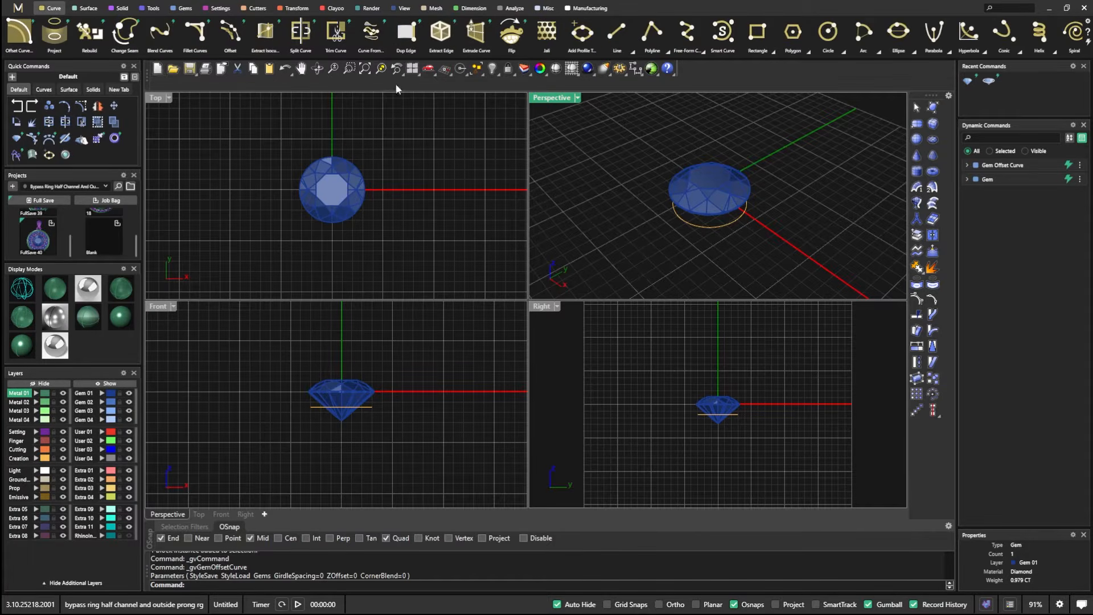
click(616, 33)
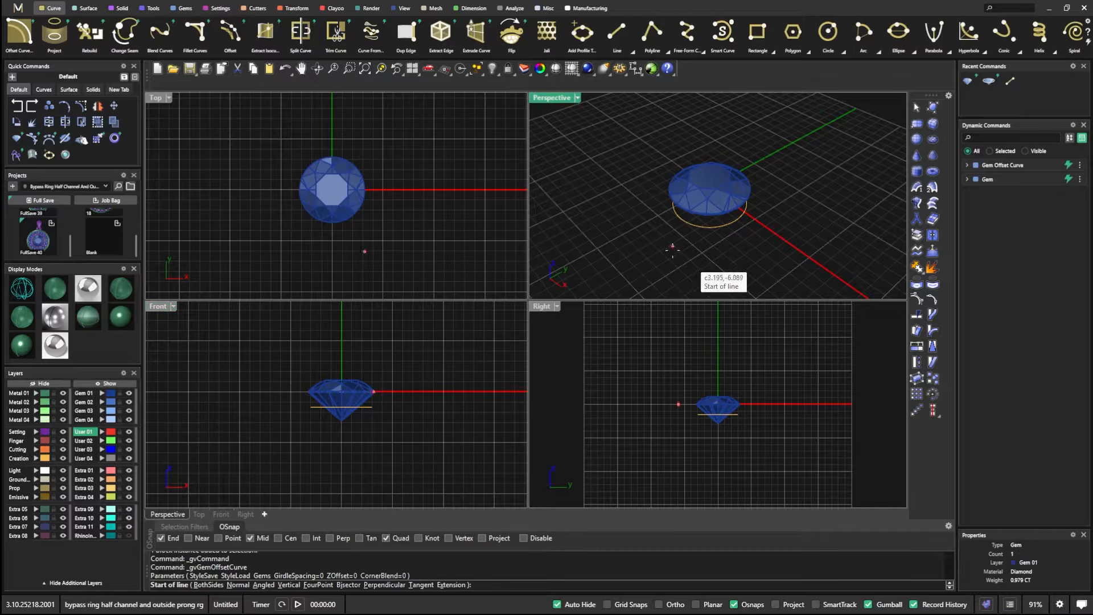
right_drag(763, 271, 721, 243)
scroll(721, 243, up, 3)
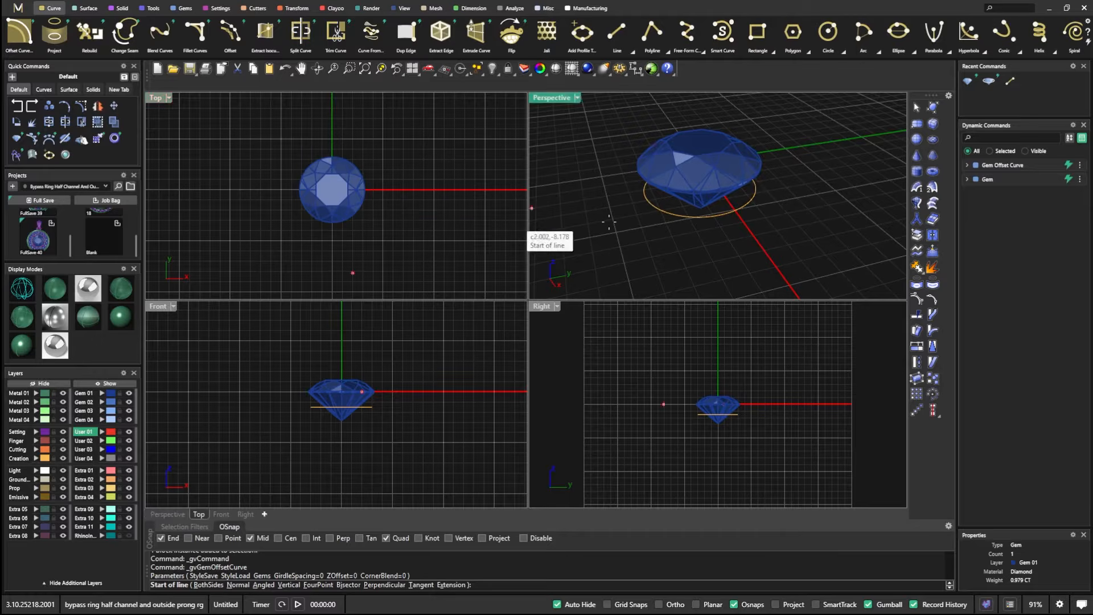
click(751, 178)
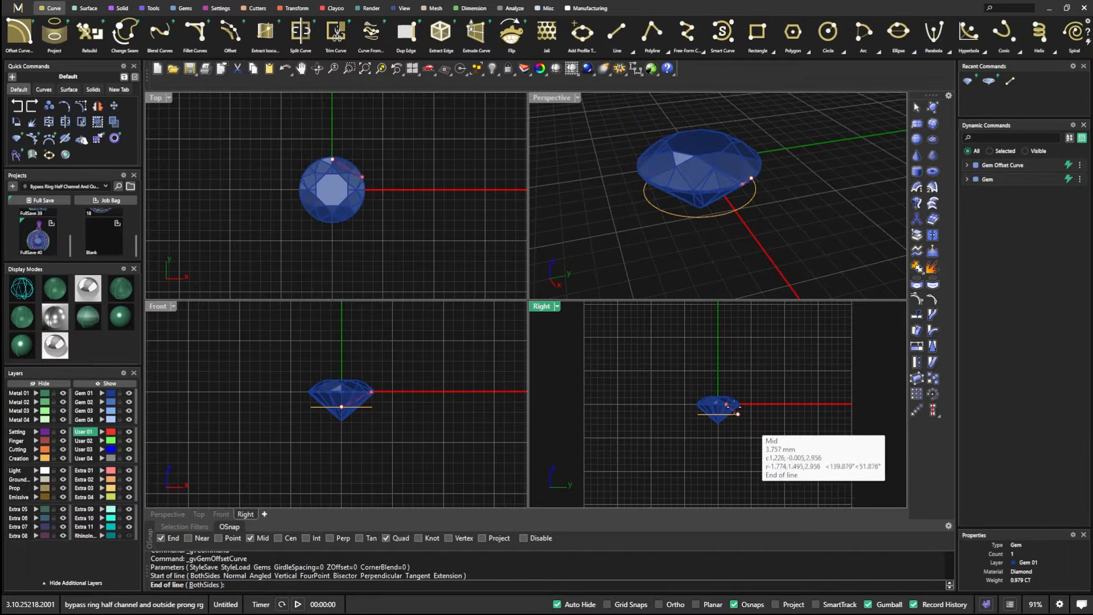
scroll(693, 410, up, 4)
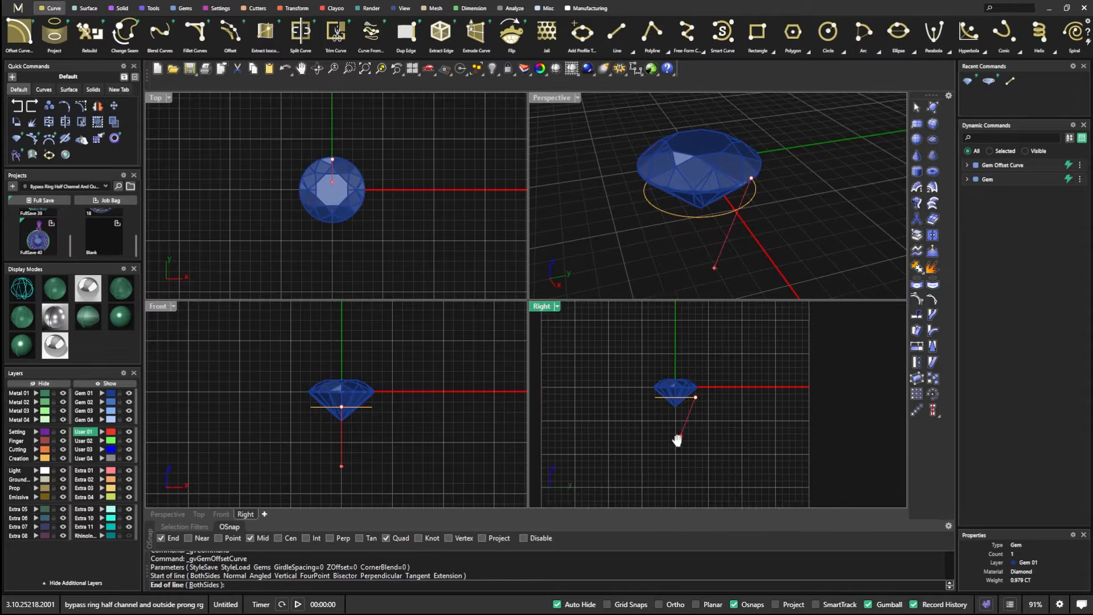
scroll(690, 391, up, 3)
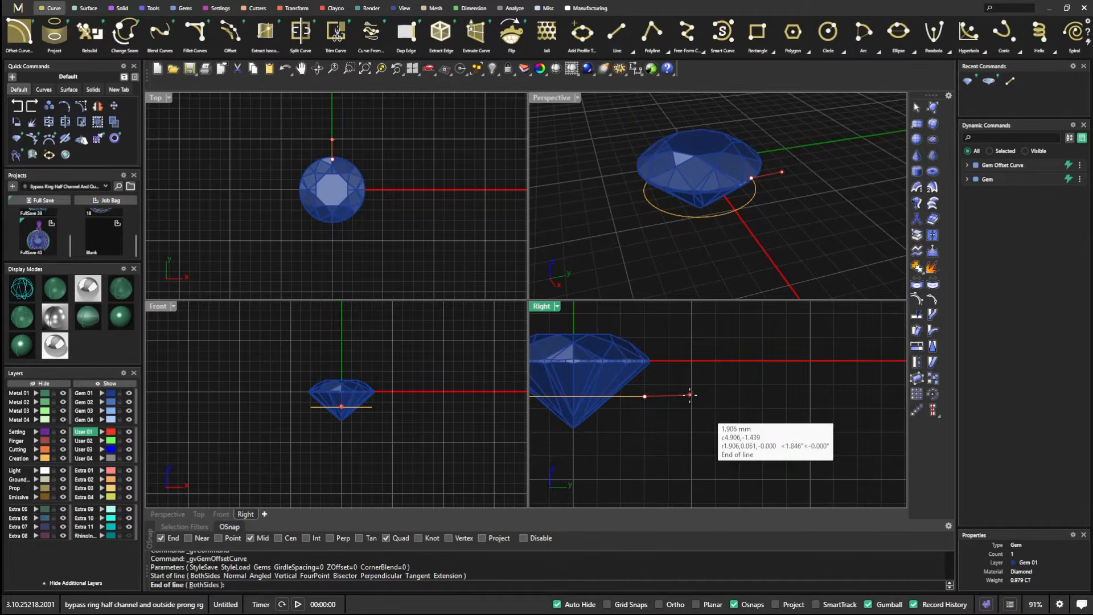
click(645, 380)
key(Return)
click(645, 380)
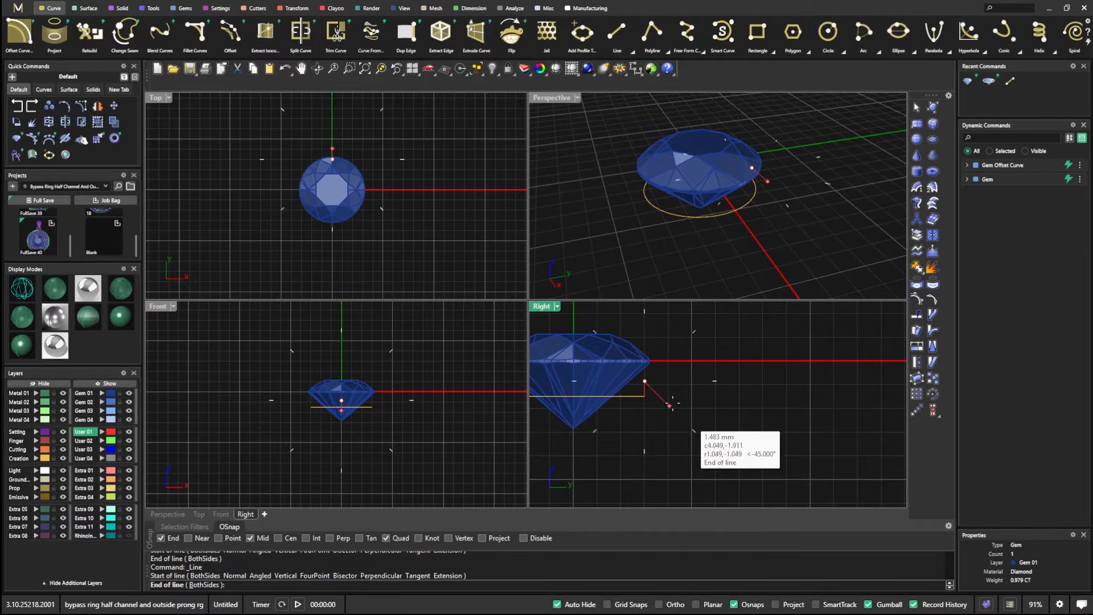
click(670, 406)
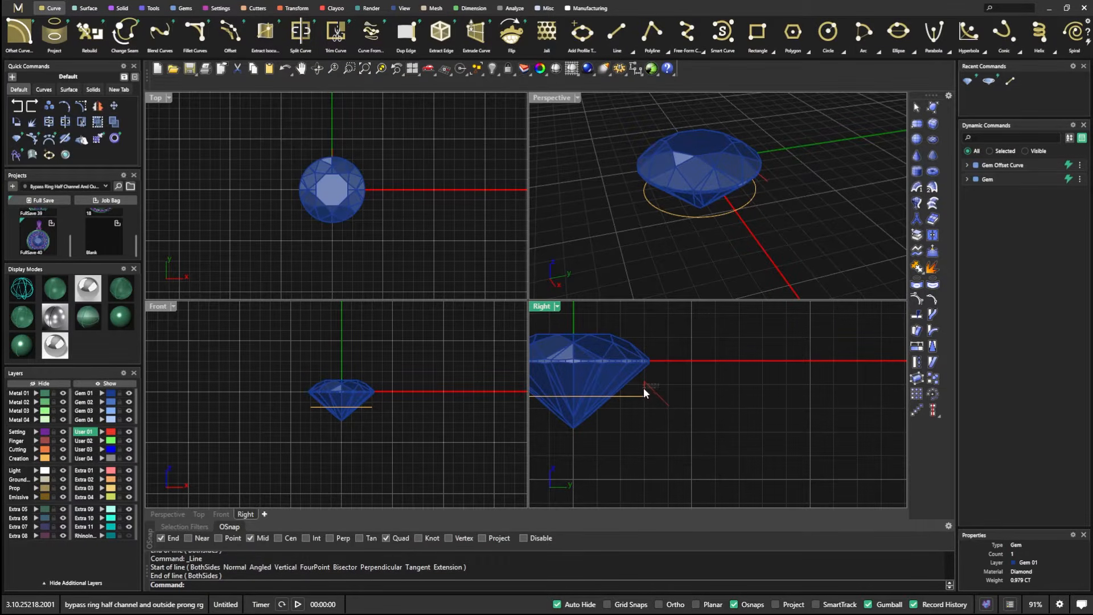
drag(642, 389, 640, 391)
key(Delete)
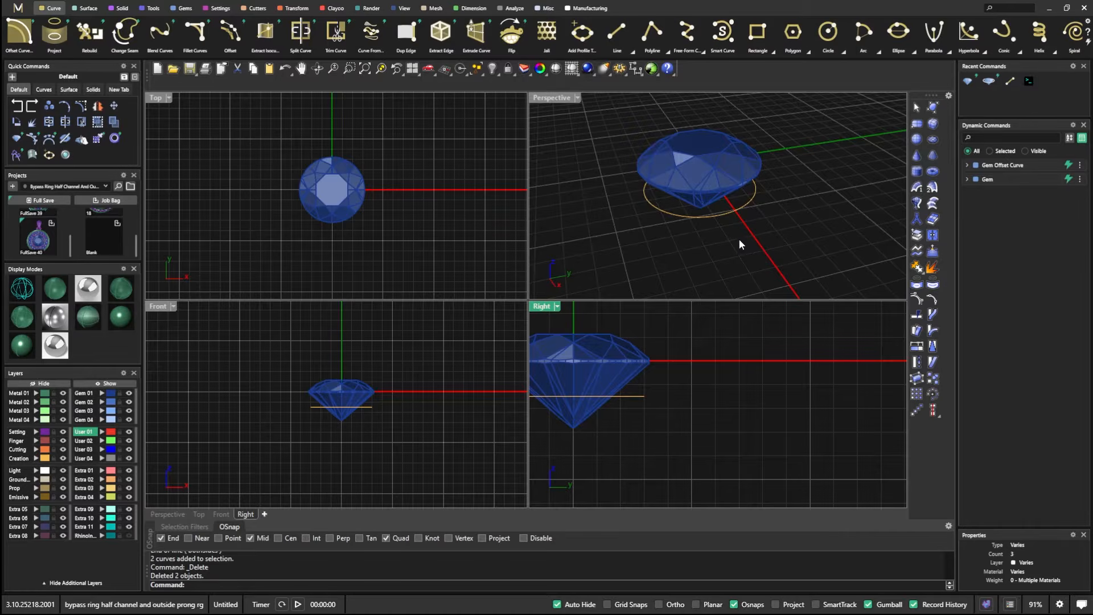
Step: Draw a 0.8 mm horizontal line outward from the offset curve's quadrant point, directing it in the Right view
scroll(739, 239, down, 4)
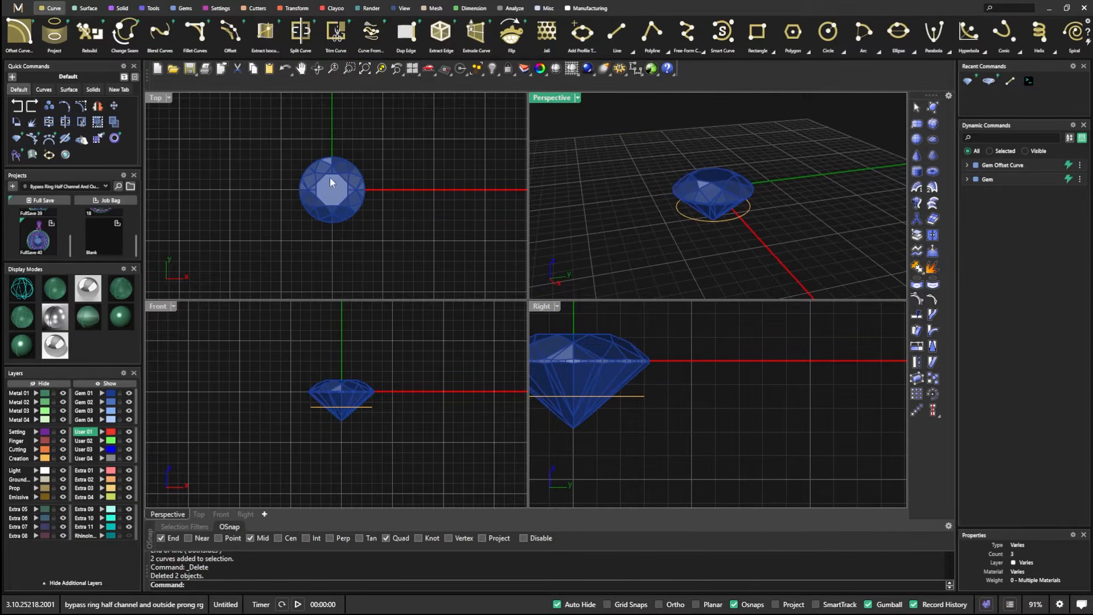
right_click(564, 145)
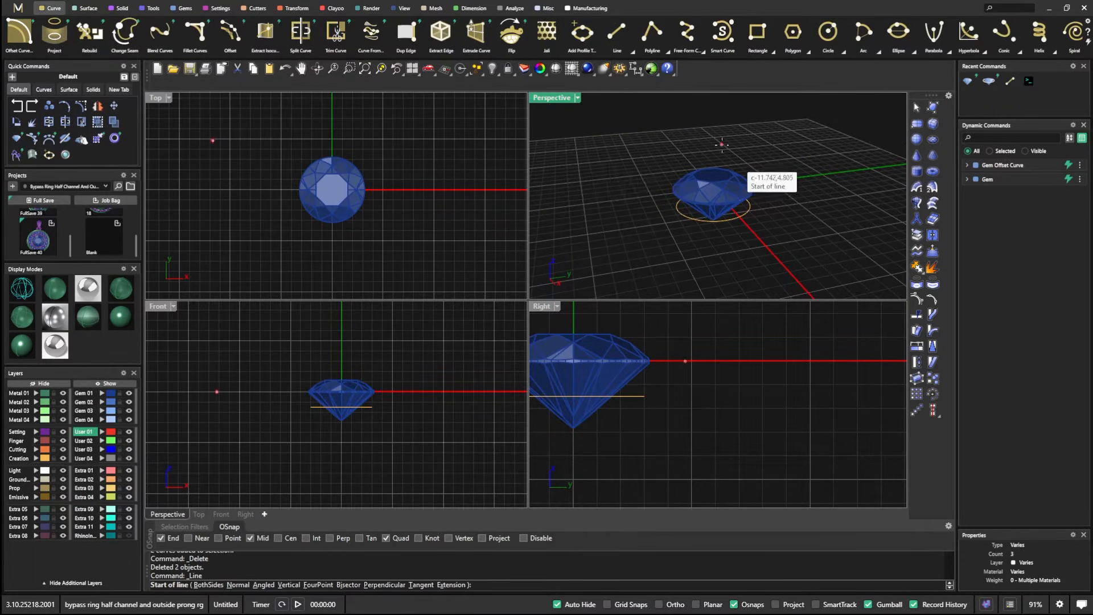
scroll(756, 214, up, 6)
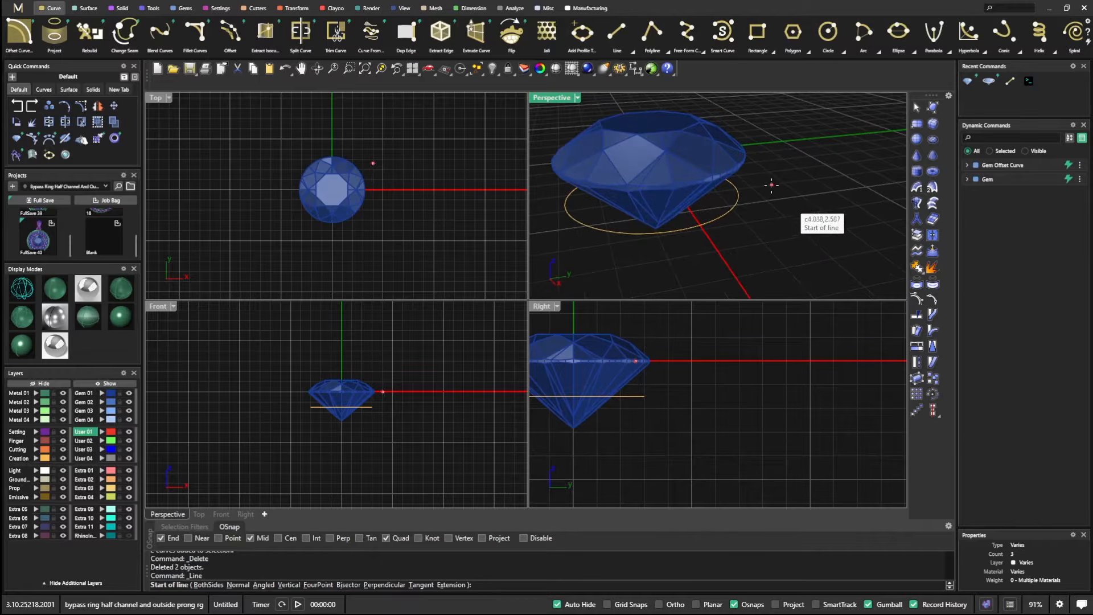
click(734, 185)
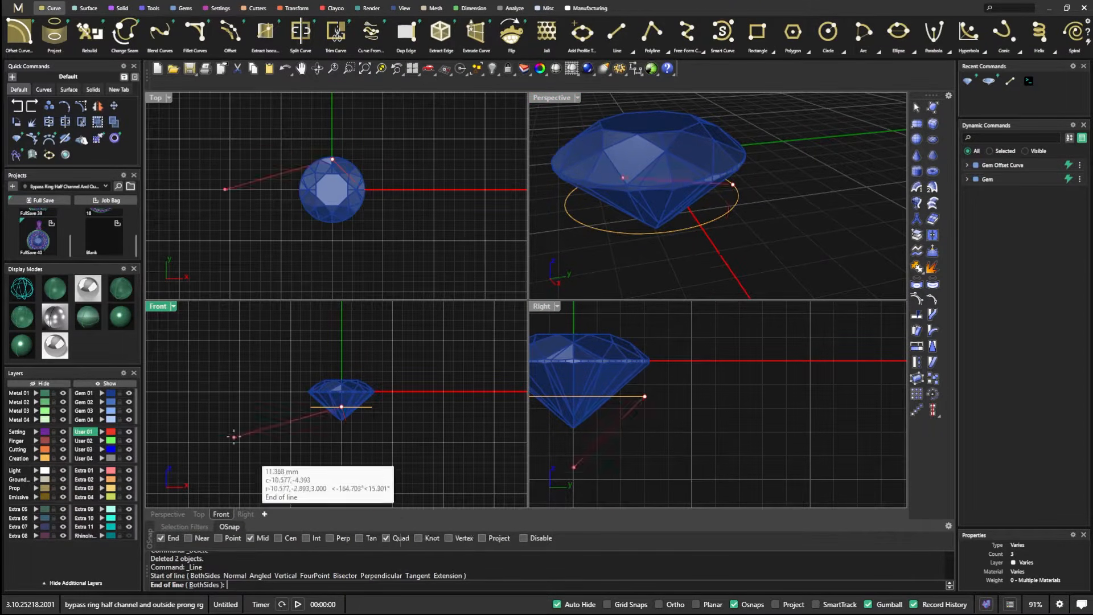
text(.8)
key(Return)
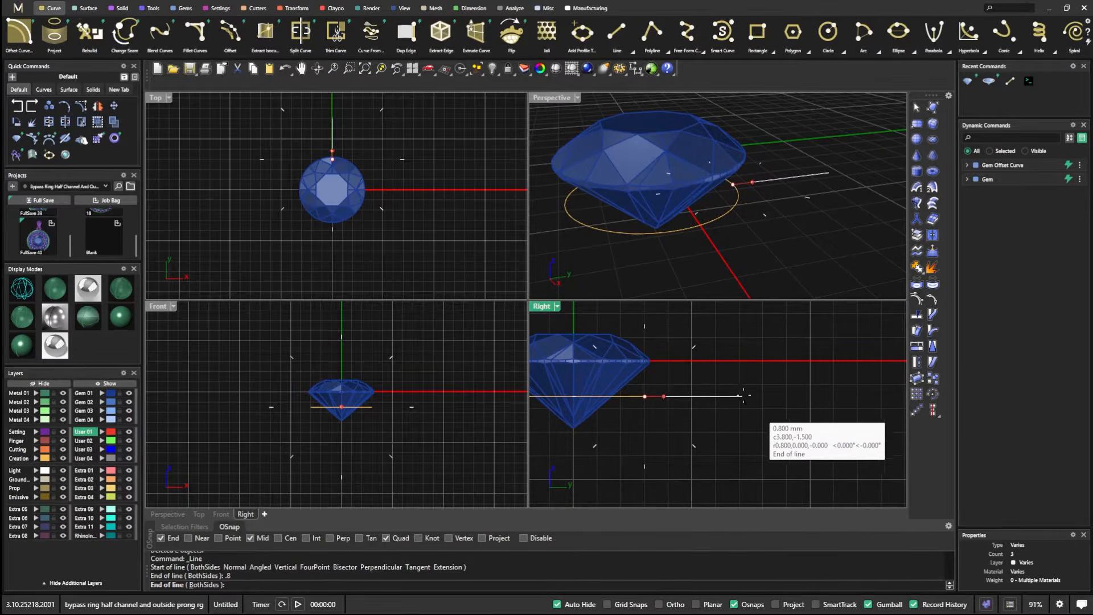
click(739, 396)
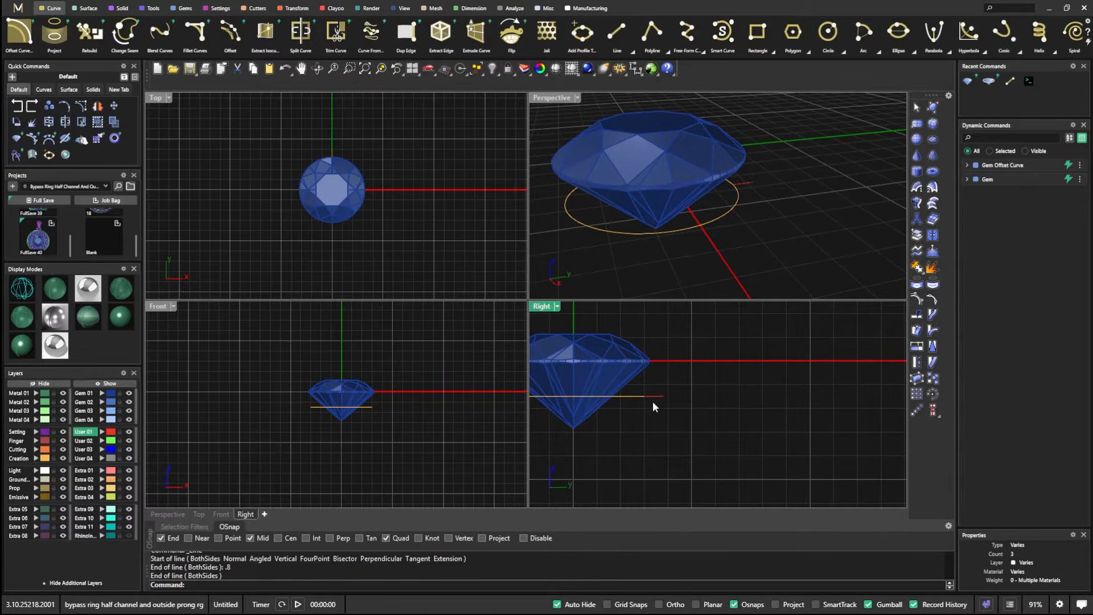
Step: Draw a 0.4 mm line straight down from the outer end of the short horizontal line
right_click(746, 258)
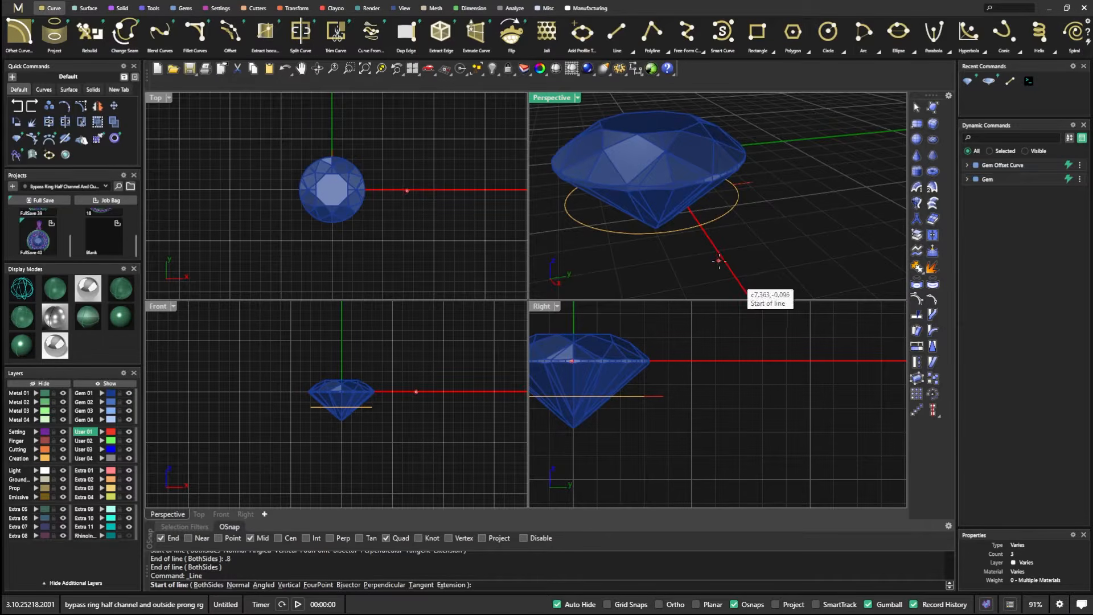
click(753, 182)
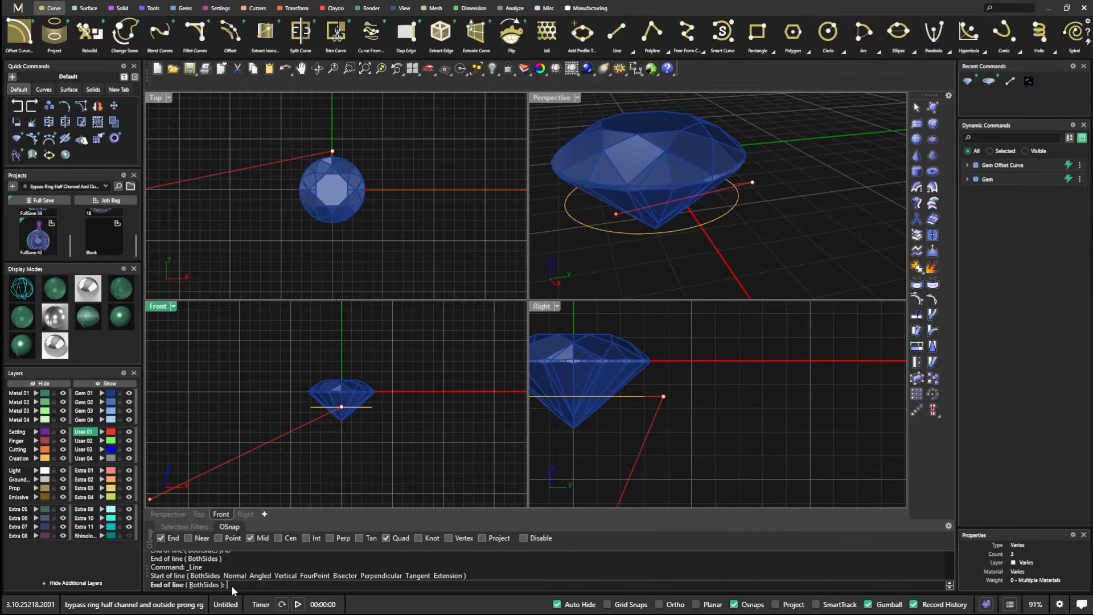
text(.4)
key(Return)
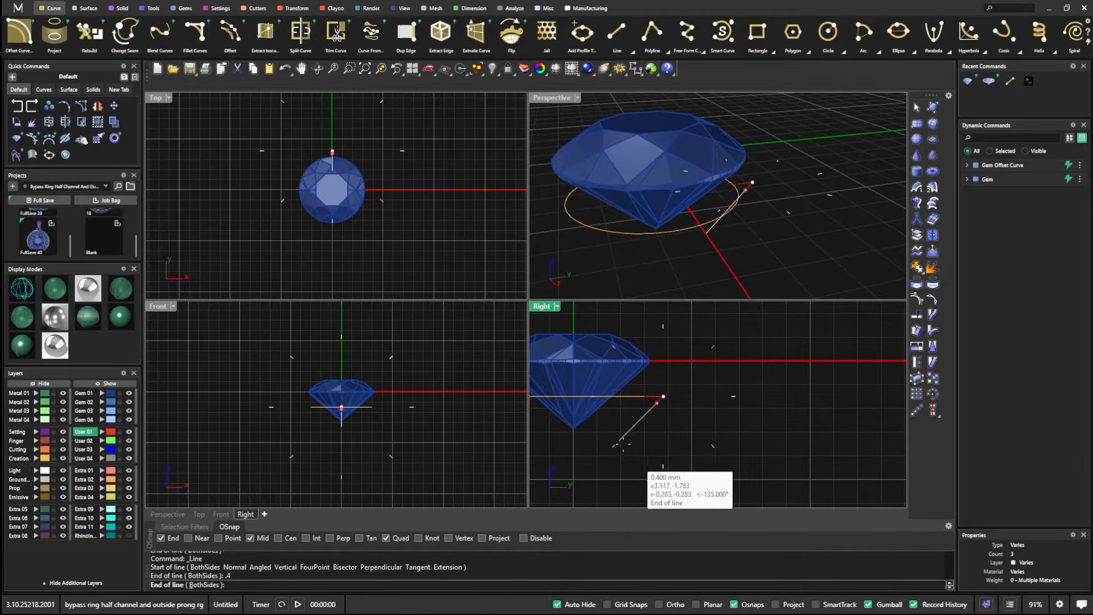
click(662, 426)
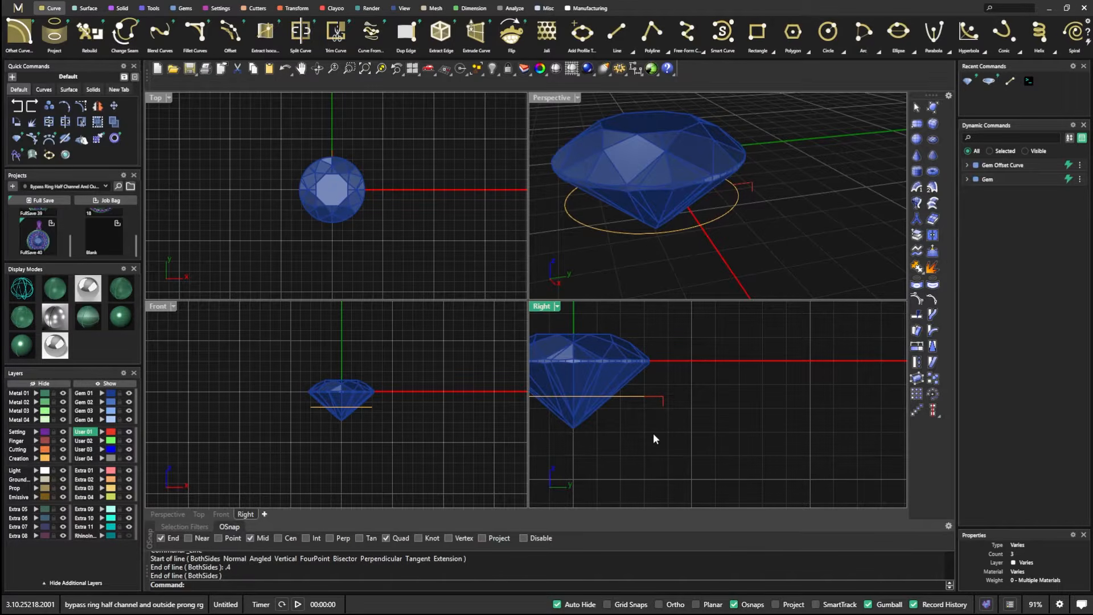
Step: Add a second round diamond 2.00 mm wide and move it along the X axis, clear of the large gem
scroll(655, 428, up, 2)
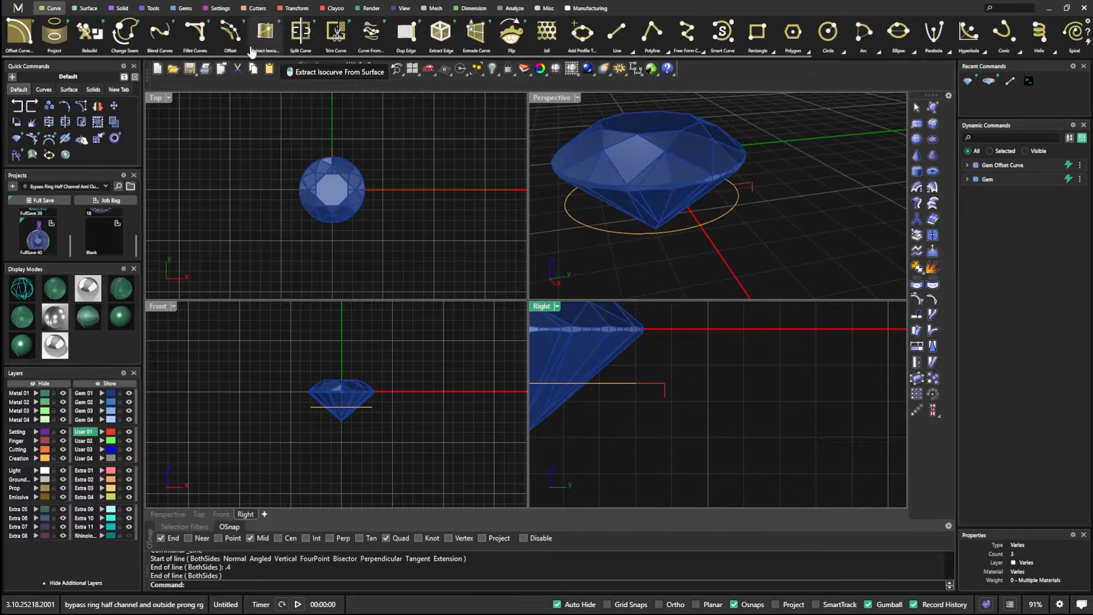
click(182, 8)
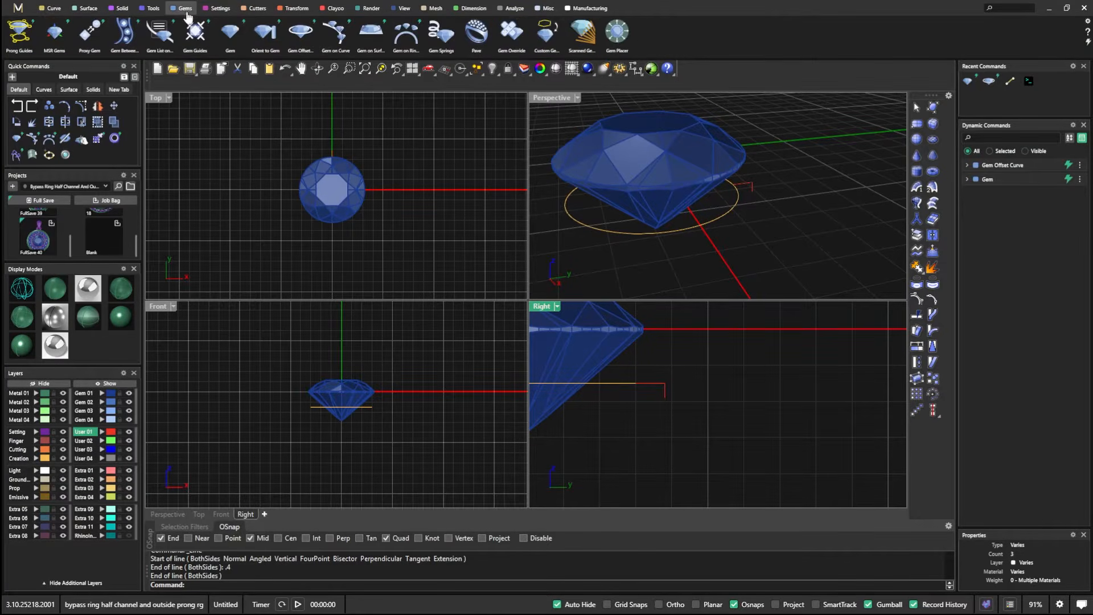
click(233, 35)
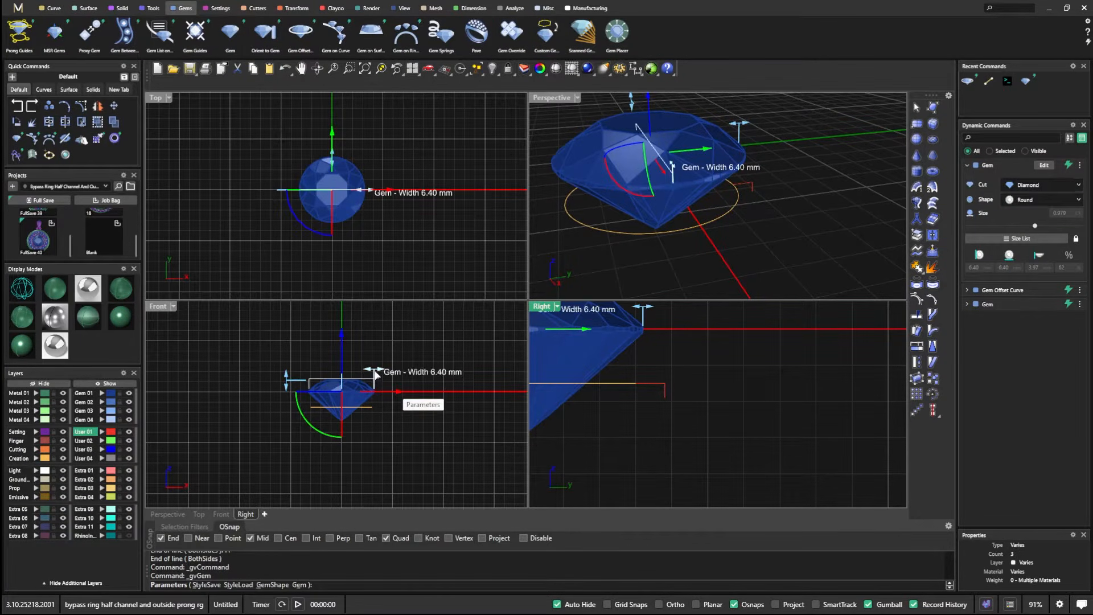
drag(381, 373, 353, 368)
key(Return)
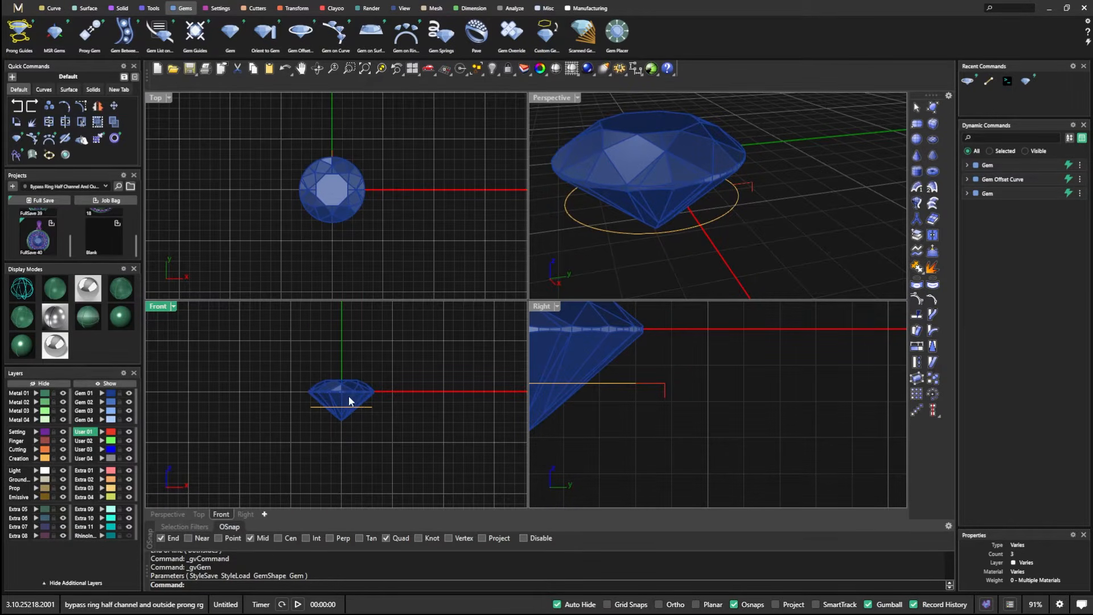
click(368, 402)
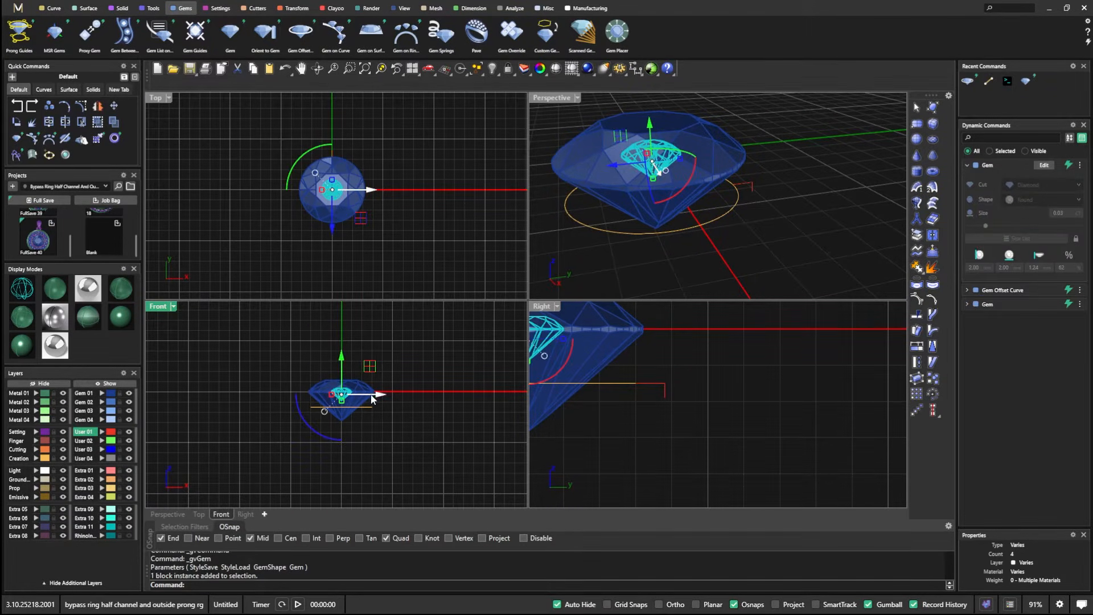
drag(381, 394, 460, 394)
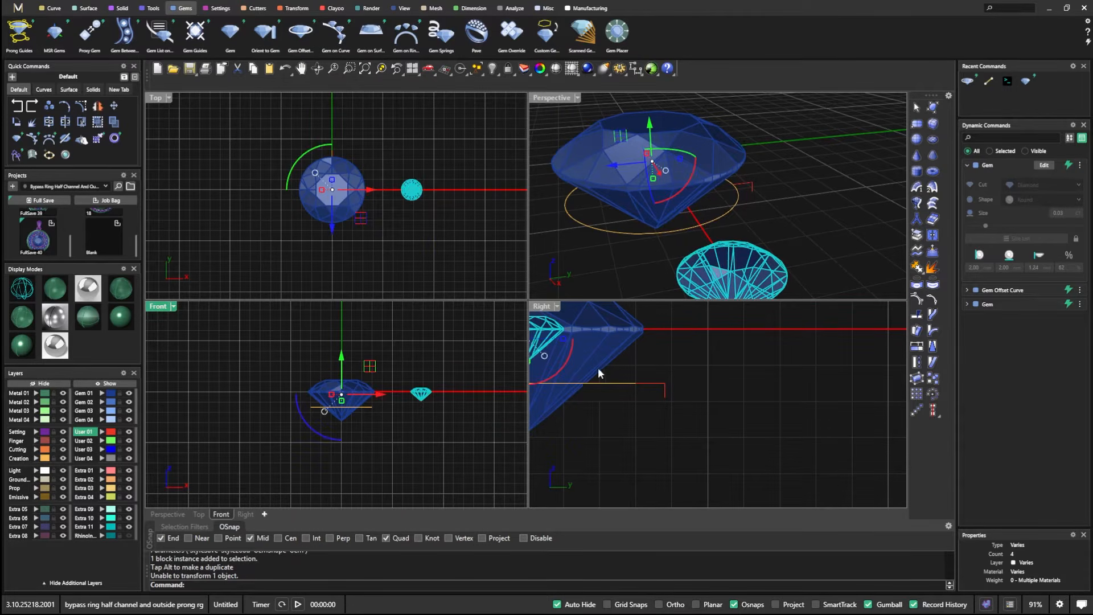
Step: Move the 2.00 mm gem outward and down in the Right view, placing it beside the short vertical profile line
right_drag(598, 415, 628, 442)
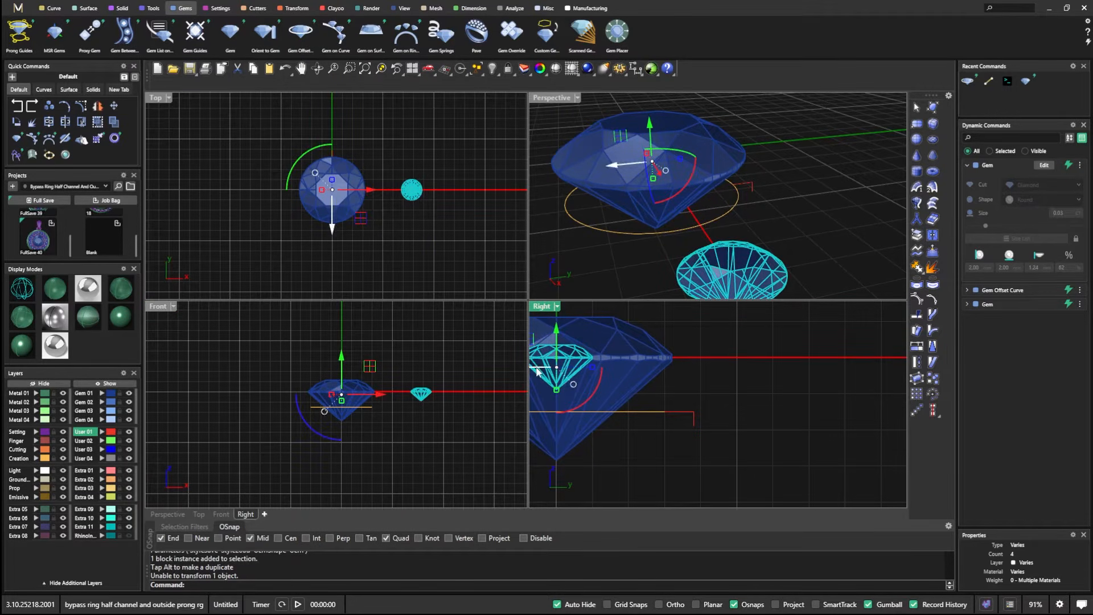
drag(540, 371, 774, 369)
click(733, 365)
click(784, 336)
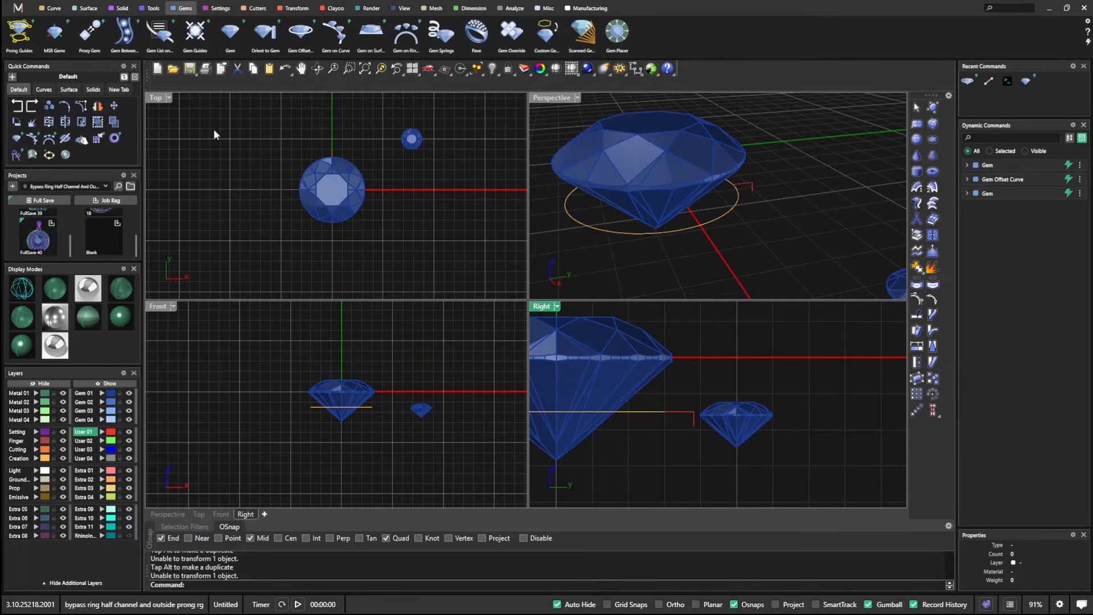
click(53, 8)
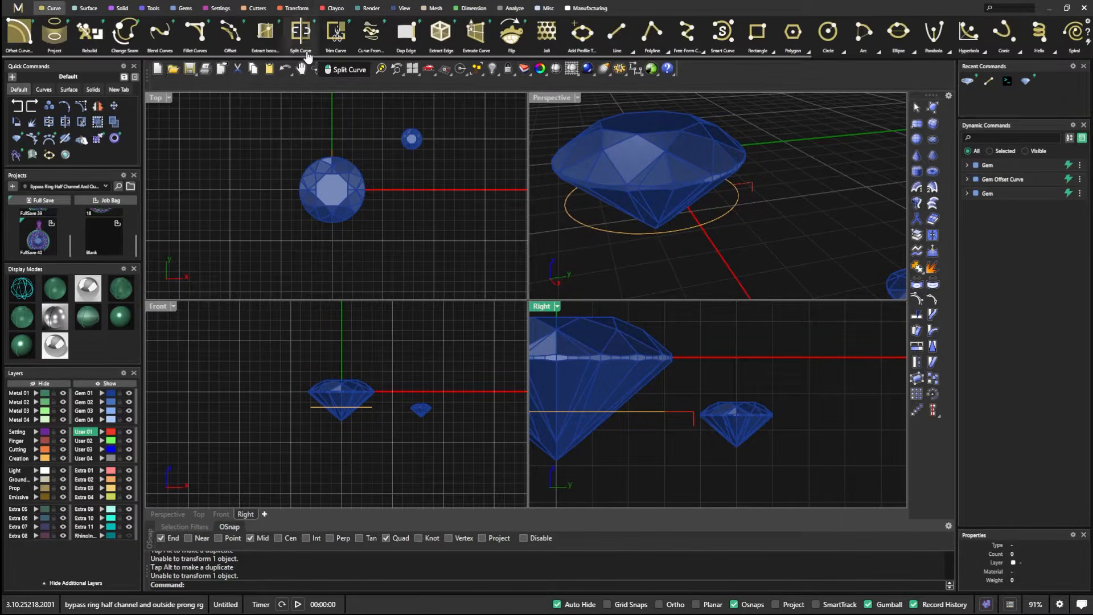
click(616, 33)
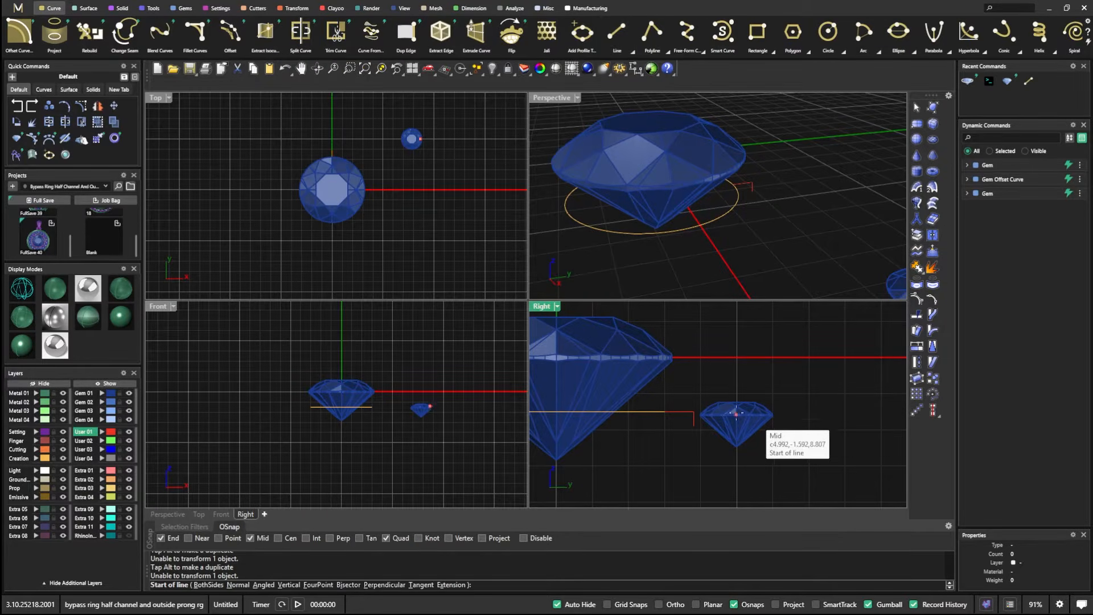
click(694, 426)
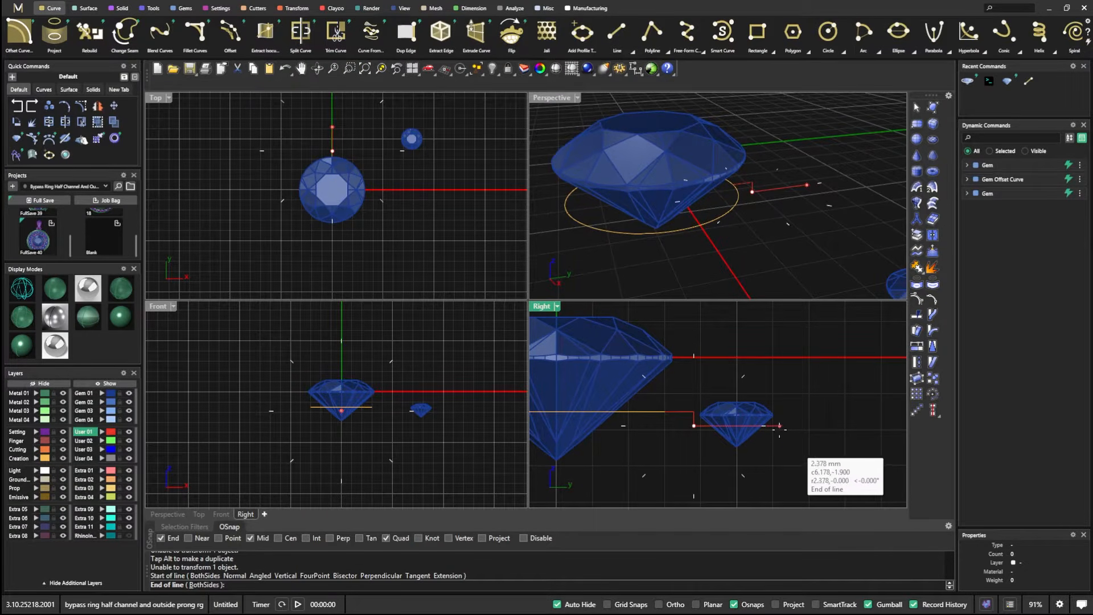
key(Escape)
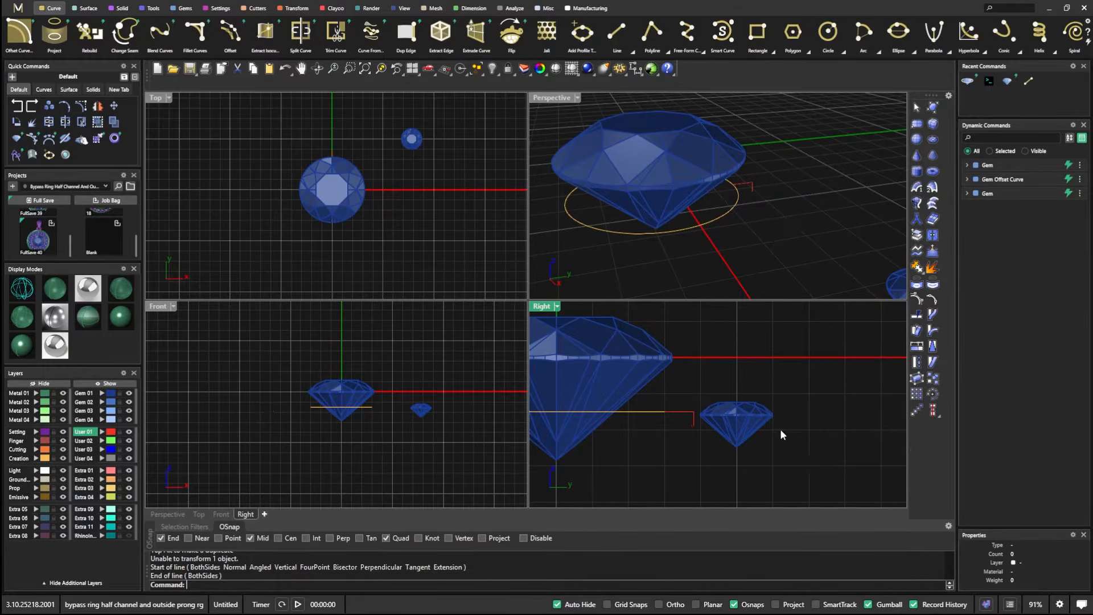
Step: Delete the 2.00 mm accent gem
click(745, 424)
key(Delete)
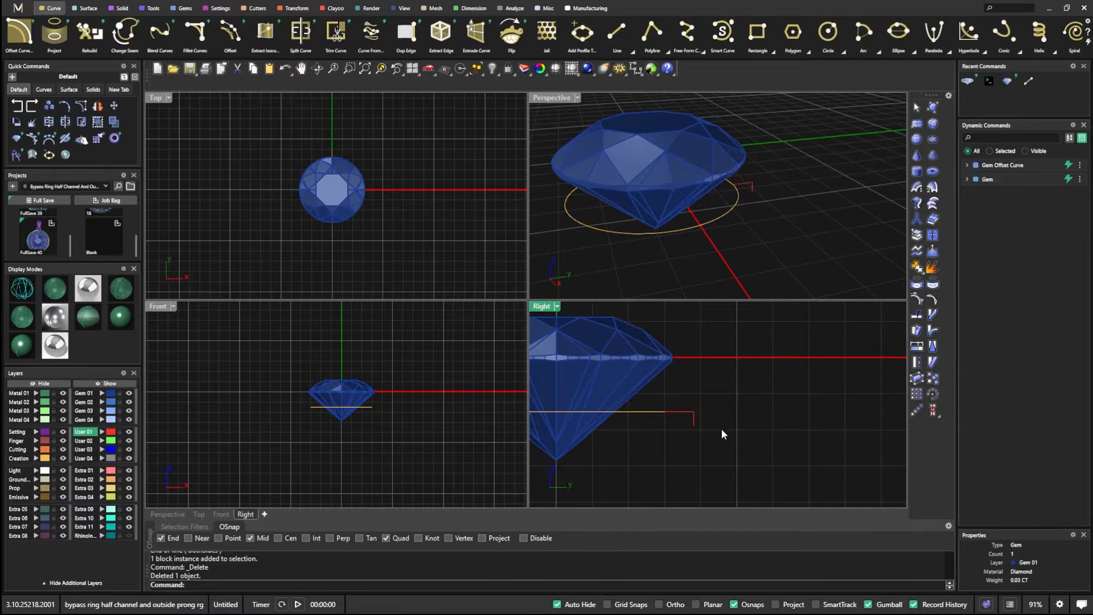
Step: Draw a 2.4 mm horizontal line outward from the lower end of the 0.4 mm vertical line in the Right view
click(617, 34)
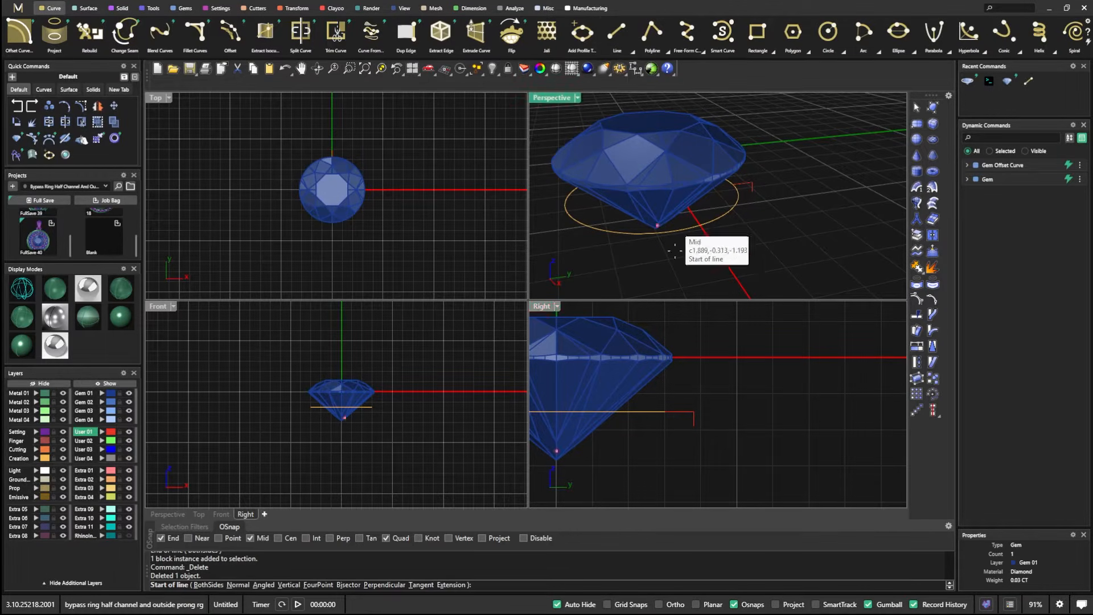
click(694, 425)
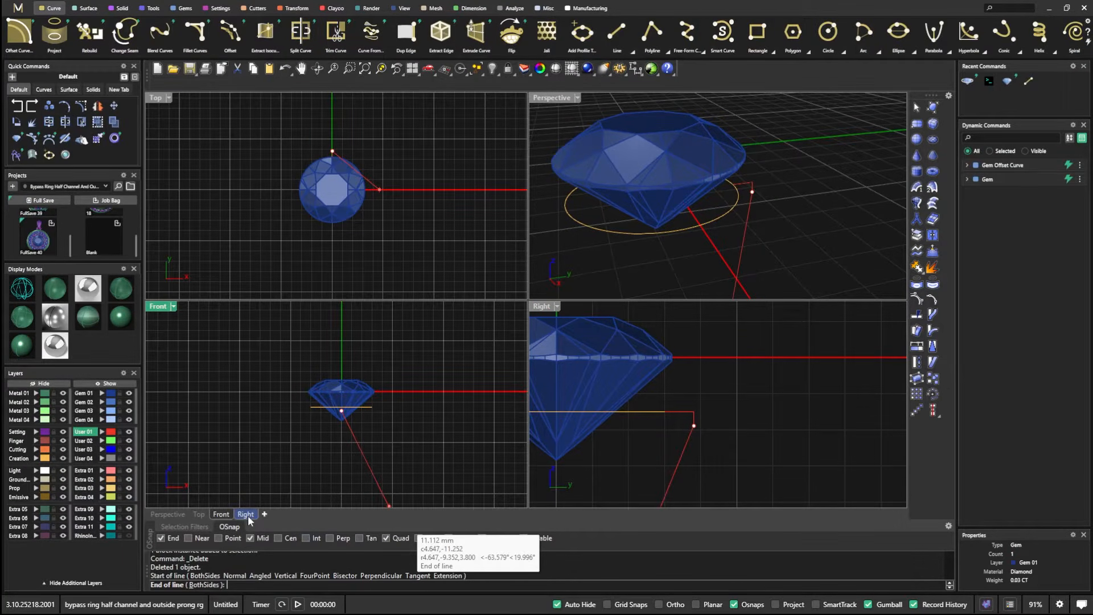
text(2.2)
key(Return)
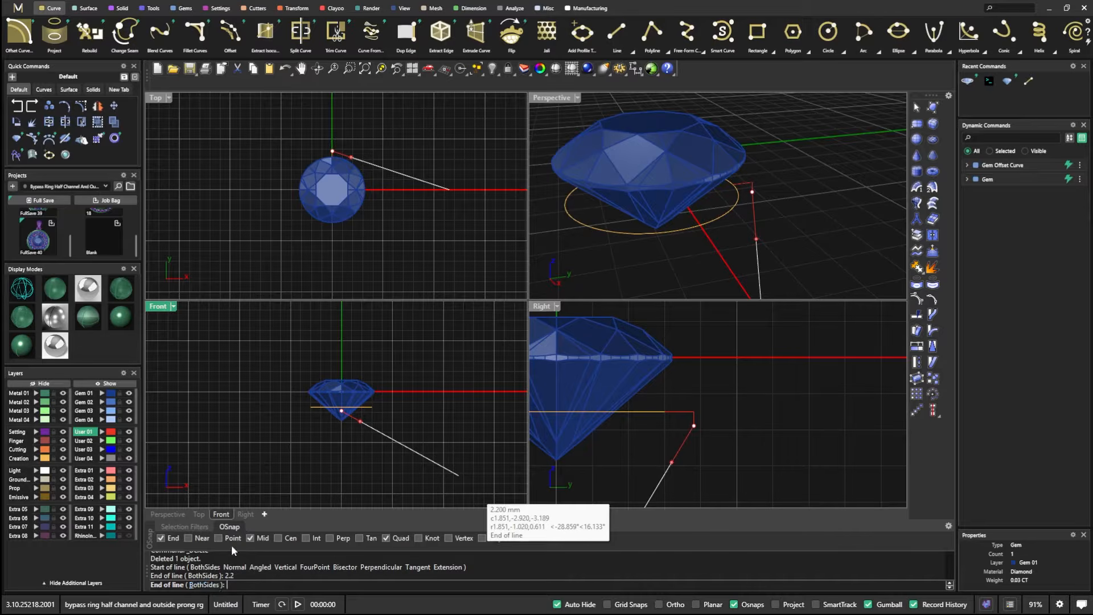
text(2.)
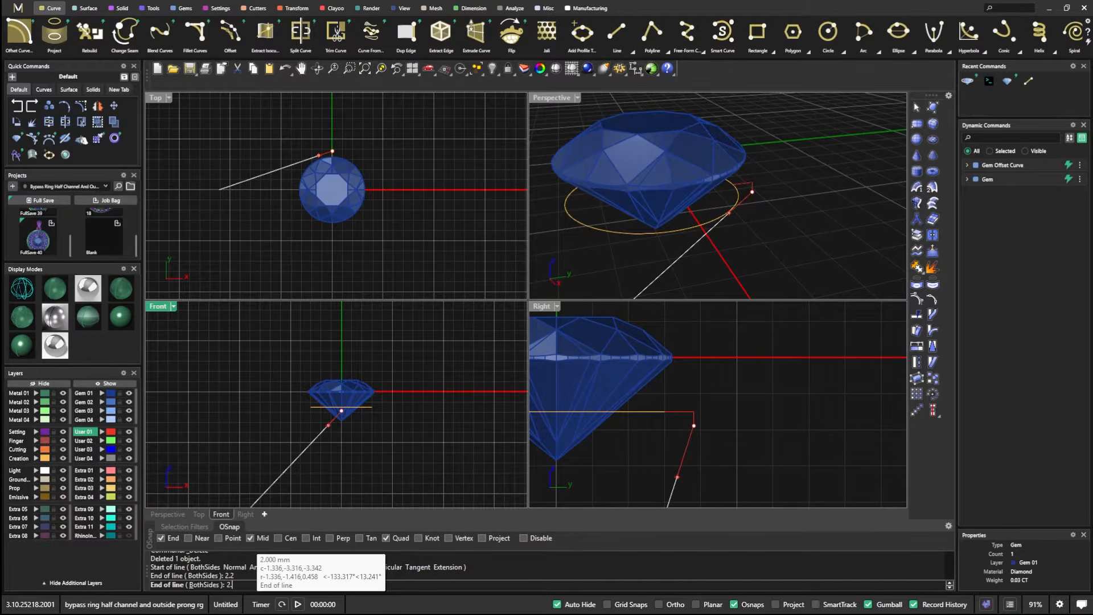
text(4)
key(Return)
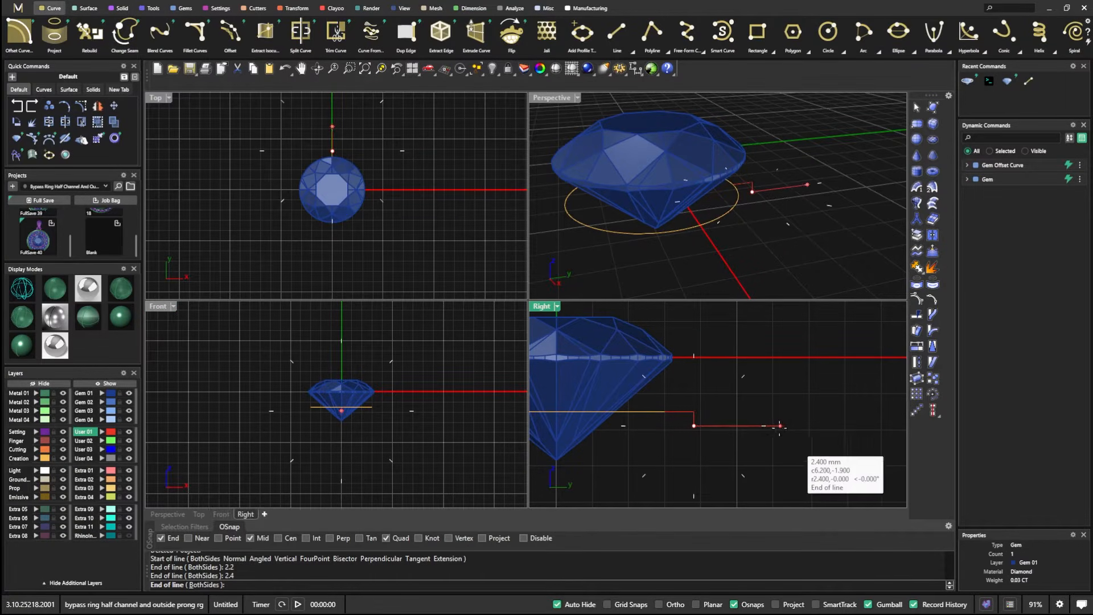
key(Return)
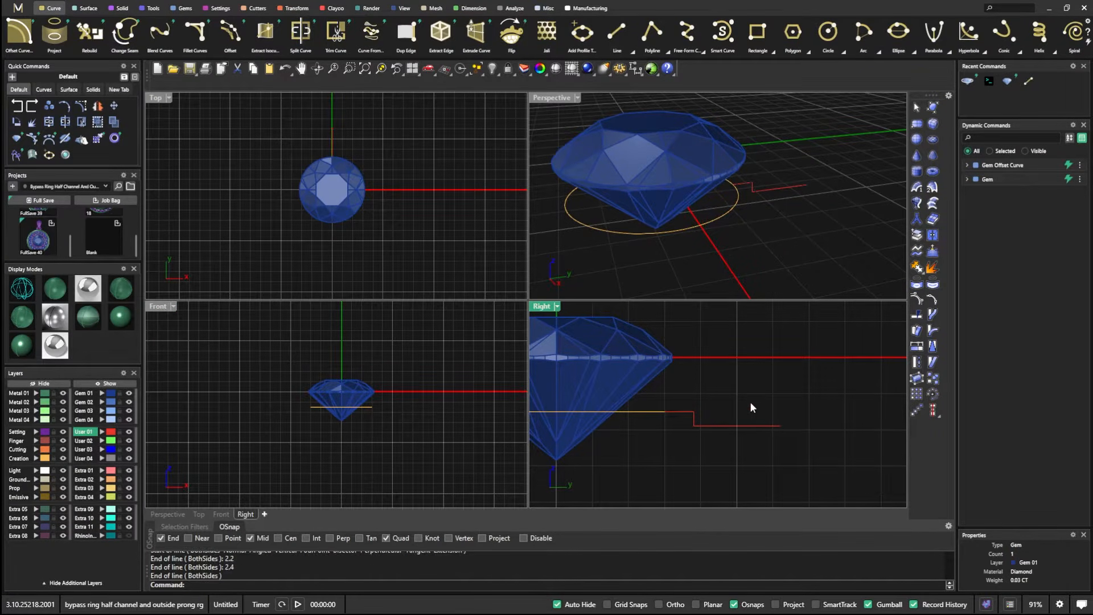
Step: Mirror the 0.8 mm and 0.4 mm lines about a vertical plane through the midpoint of the 2.4 mm line
drag(681, 421, 680, 422)
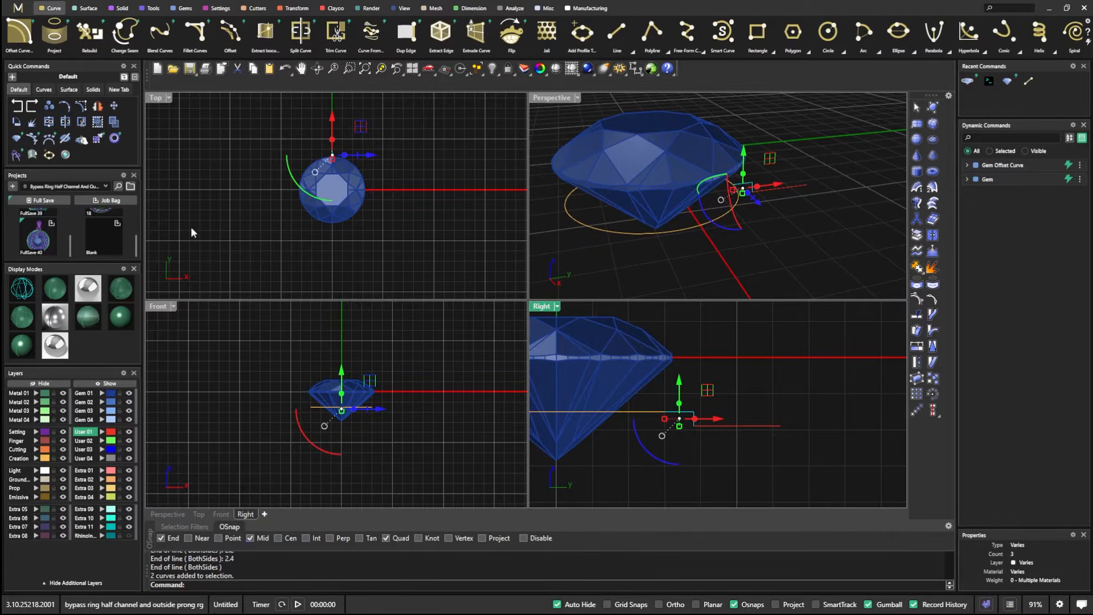
click(97, 106)
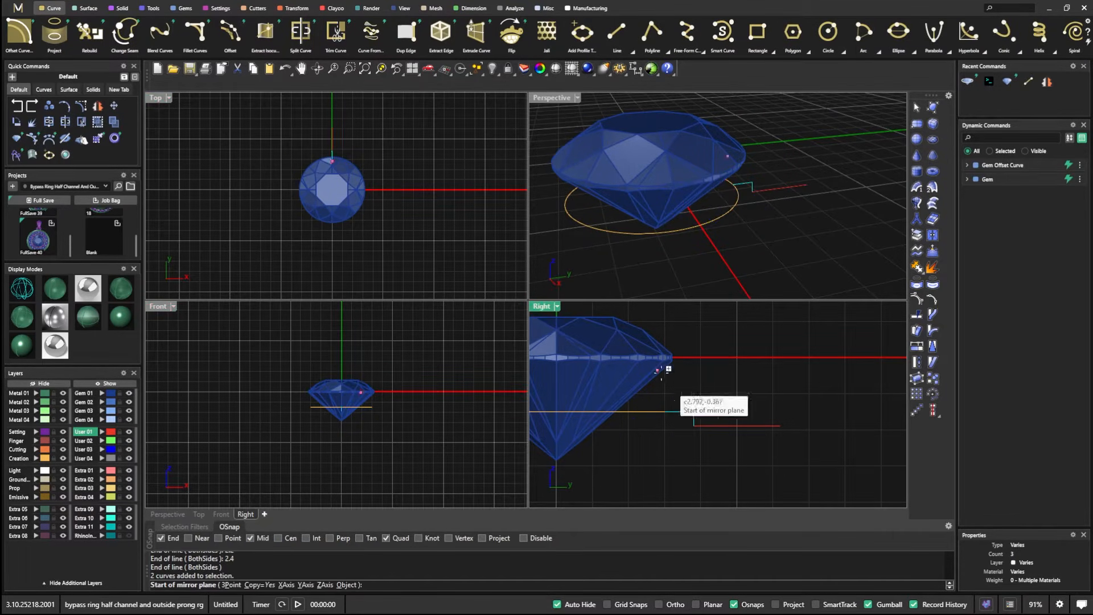
click(736, 426)
click(737, 373)
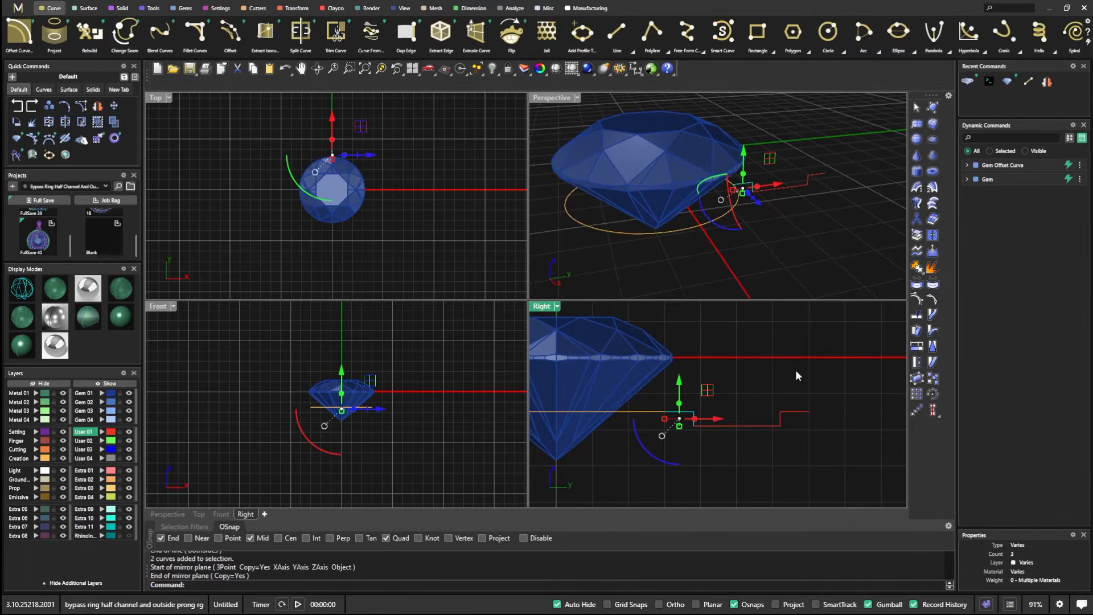
key(Delete)
Step: Draw a 4 mm line straight down from the inner end of the profile at the offset curve
scroll(733, 364, down, 3)
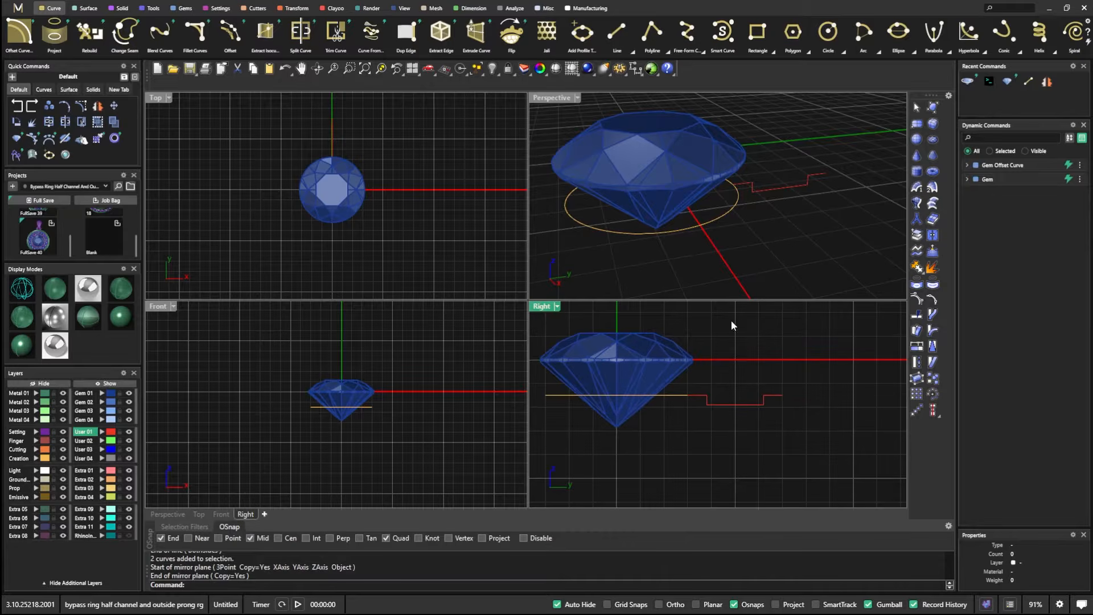
click(616, 31)
click(689, 395)
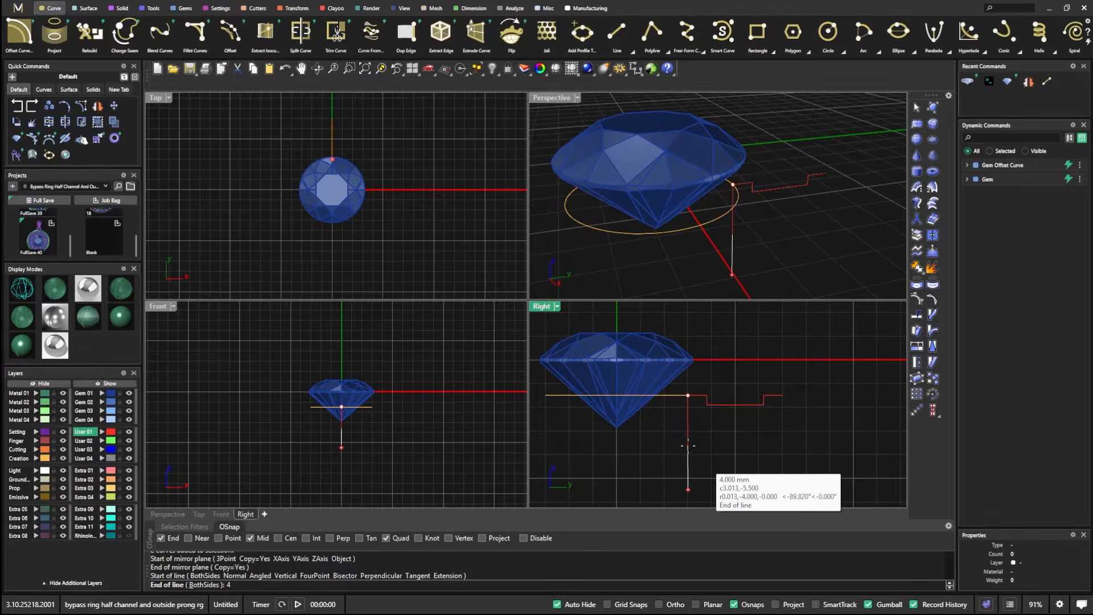
text(4)
key(Return)
scroll(690, 473, down, 2)
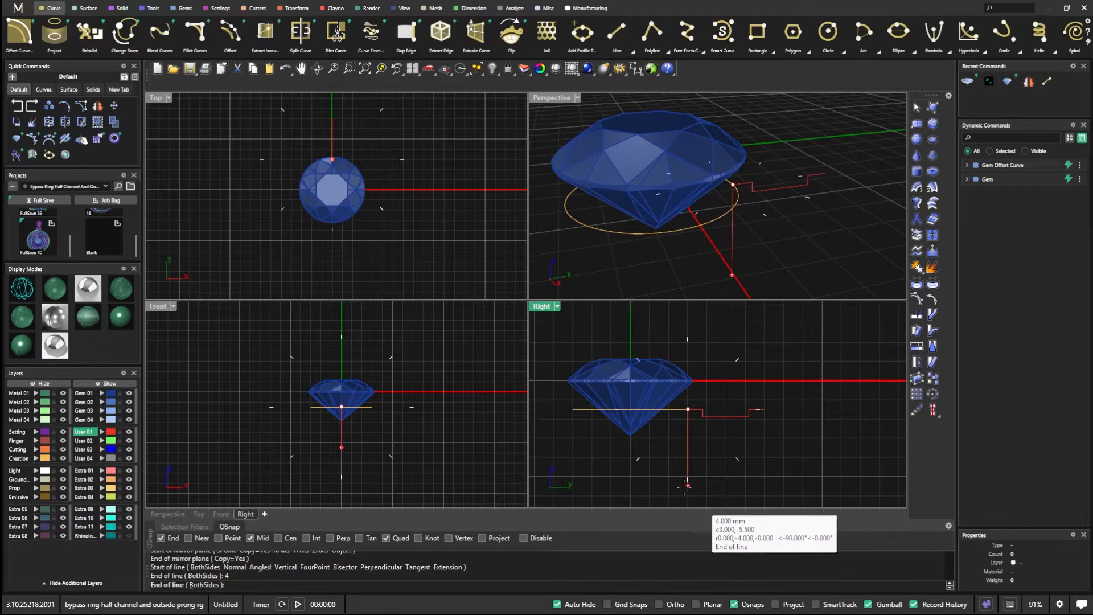
click(686, 484)
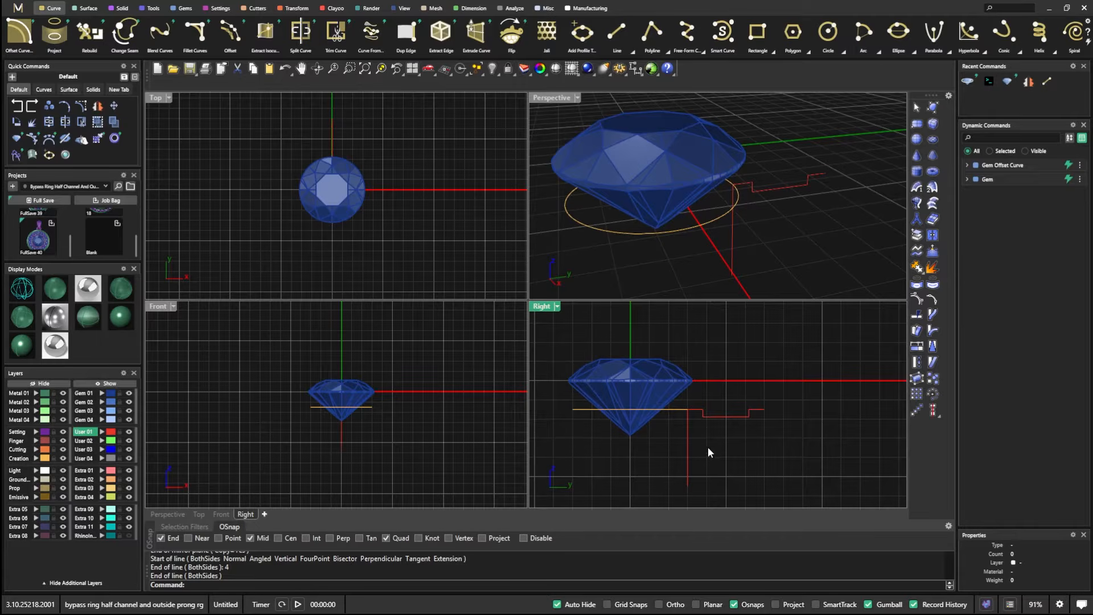
Step: Mirror the 4 mm vertical line to the profile's outer end about the vertical plane through the recess's midpoint
click(688, 445)
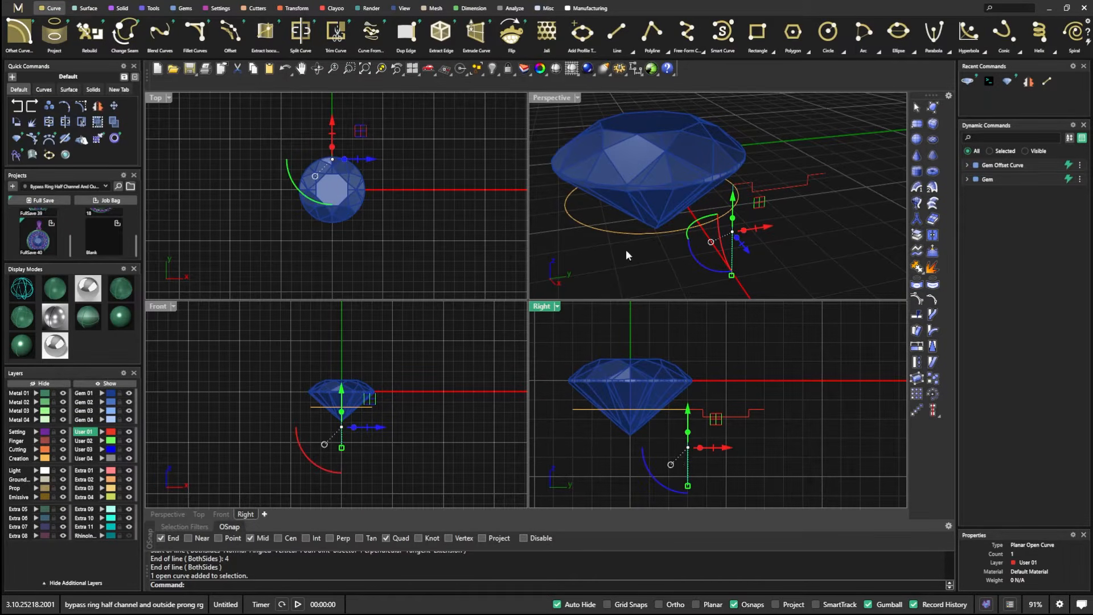
click(98, 106)
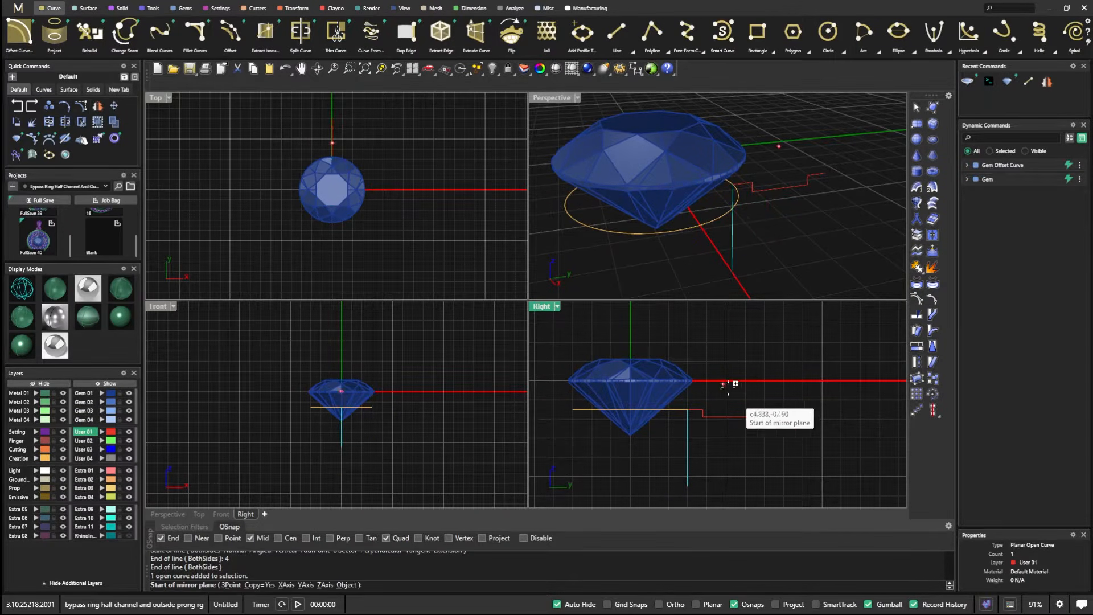
click(726, 395)
click(723, 362)
click(723, 361)
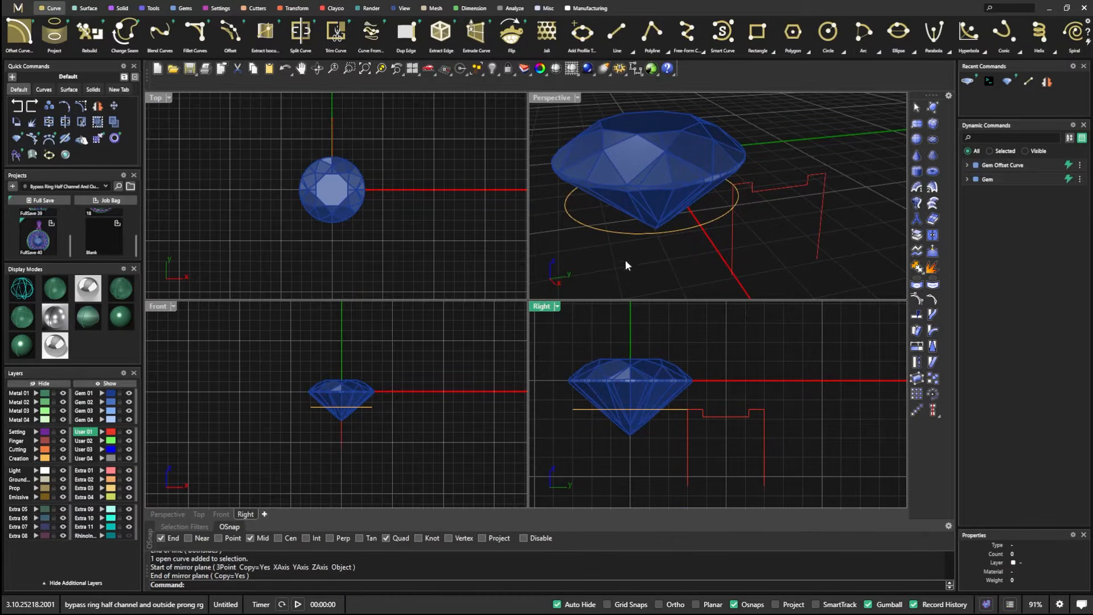
Step: Close the profile's base with a horizontal line between the lower ends of the two 4 mm lines
click(617, 31)
click(693, 486)
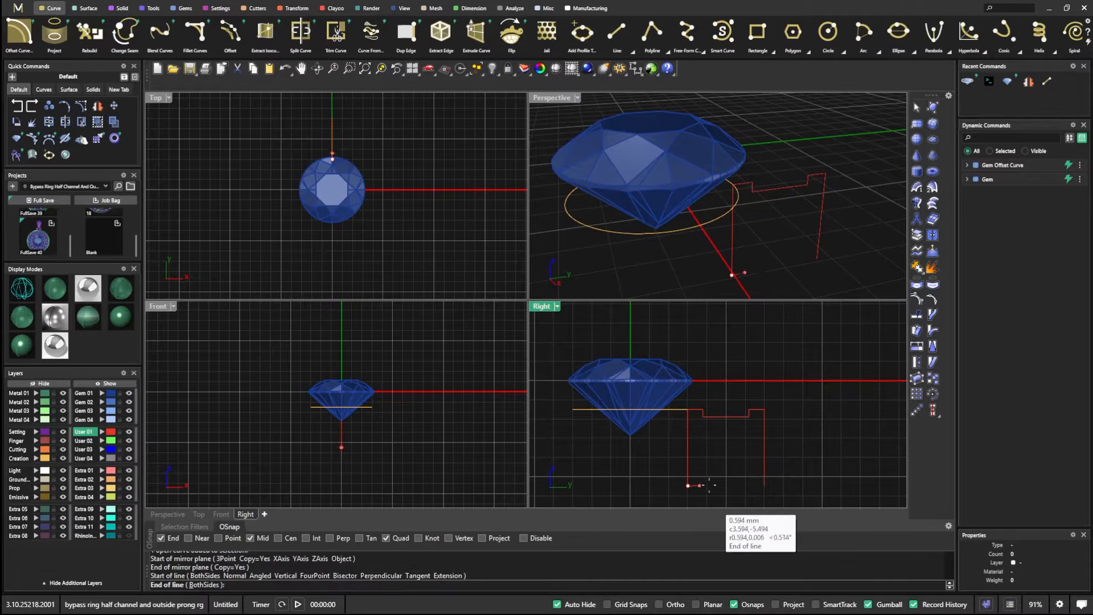
click(764, 486)
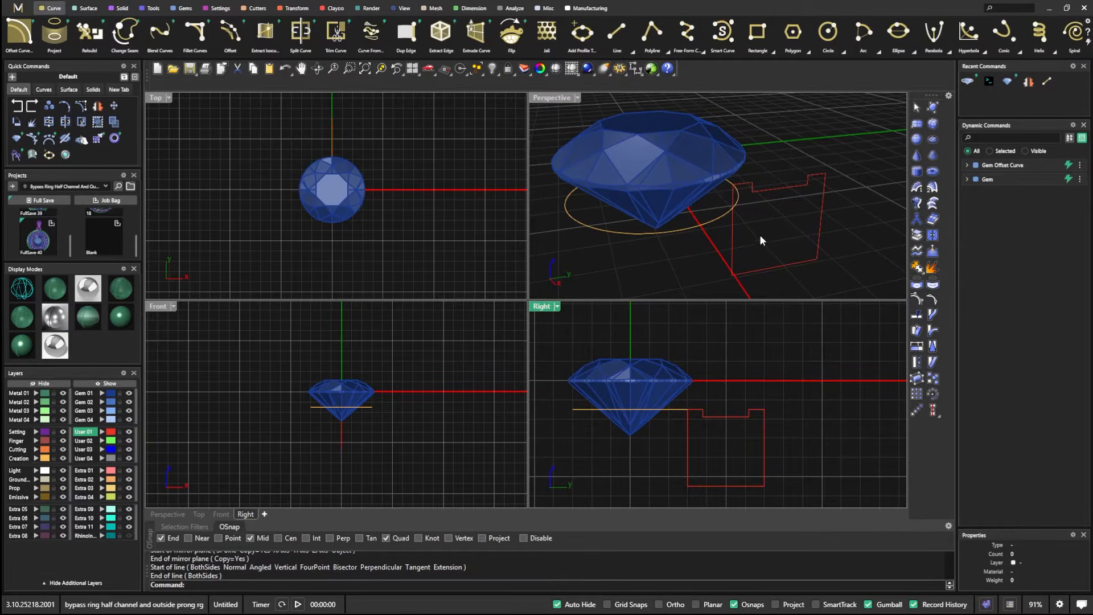
Step: Join all the profile lines into one closed curve, accepting the broken history
right_drag(760, 234, 732, 257)
drag(716, 283, 813, 186)
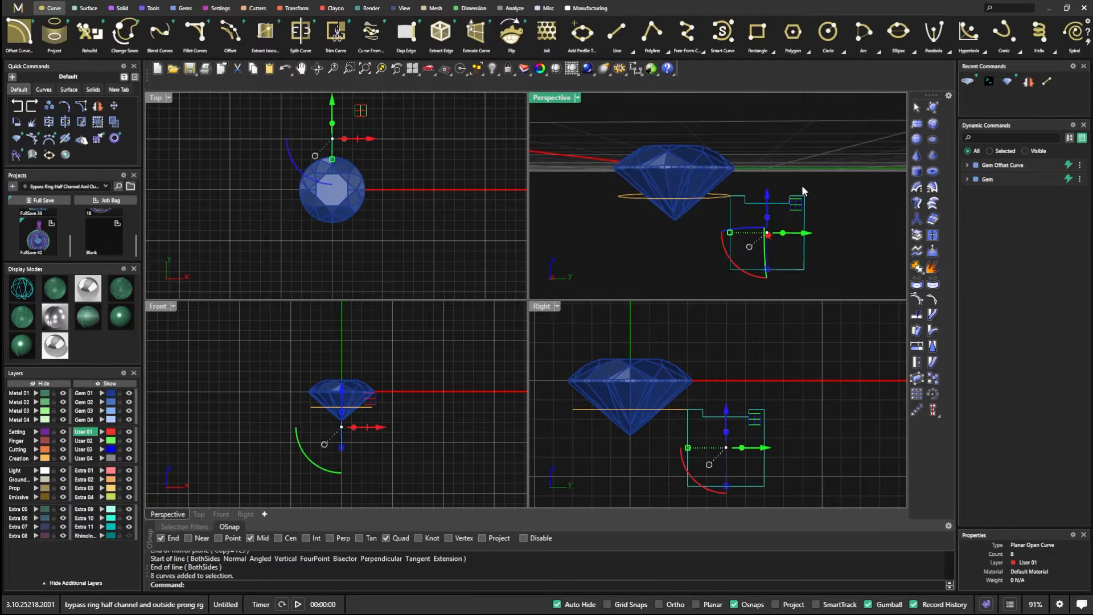
click(49, 120)
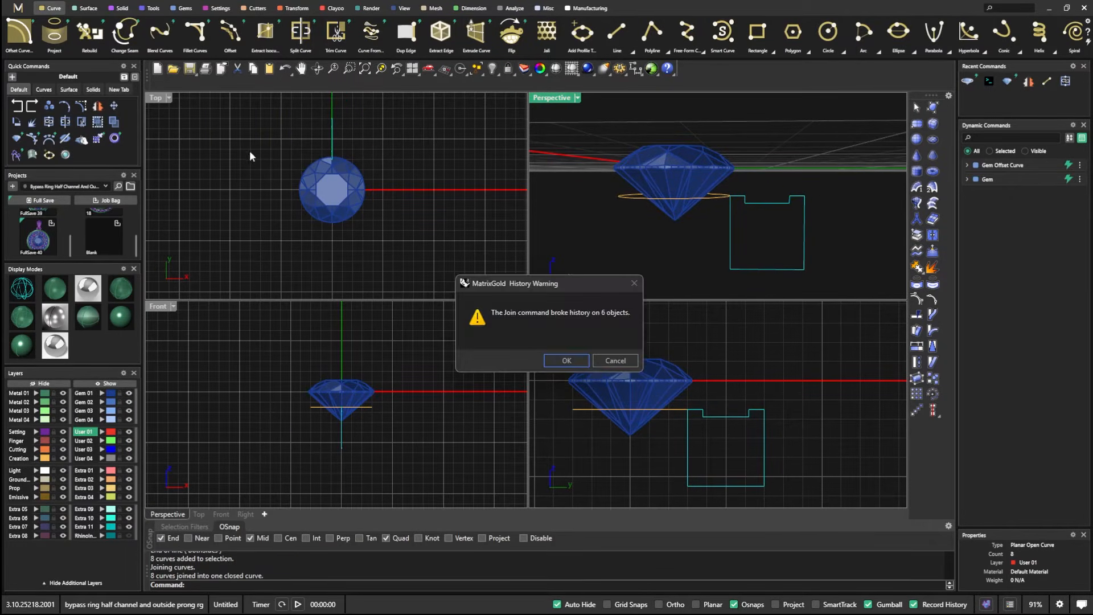
click(563, 359)
click(657, 229)
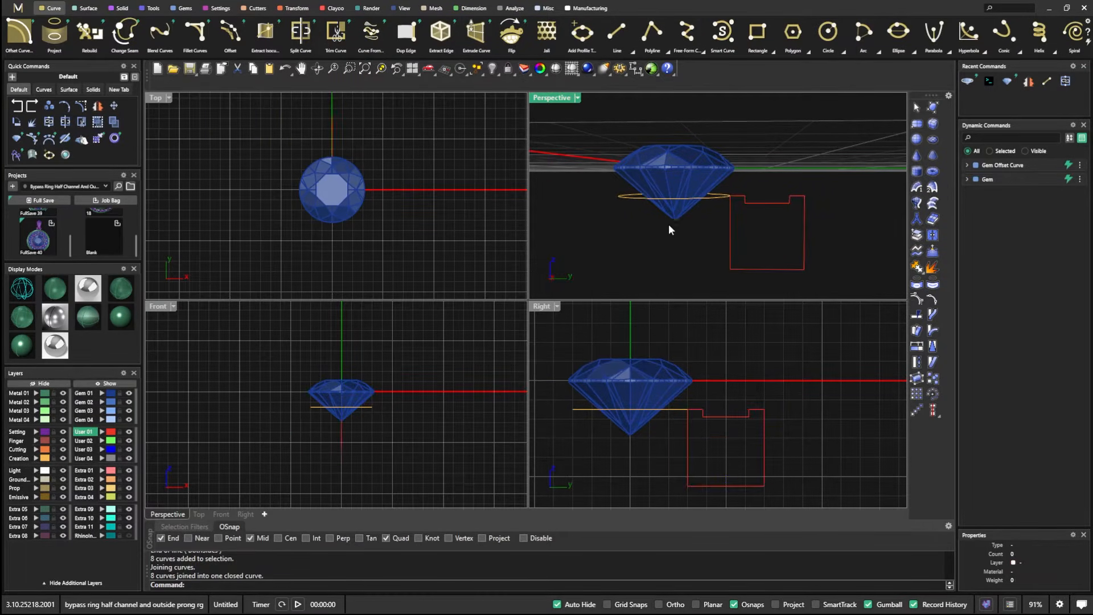
Step: Maximize the Perspective view and examine the closed profile's shape and position beside the gem and its offset curve
mouse_move(741, 207)
right_down()
mouse_move(754, 225)
mouse_move(742, 222)
right_up()
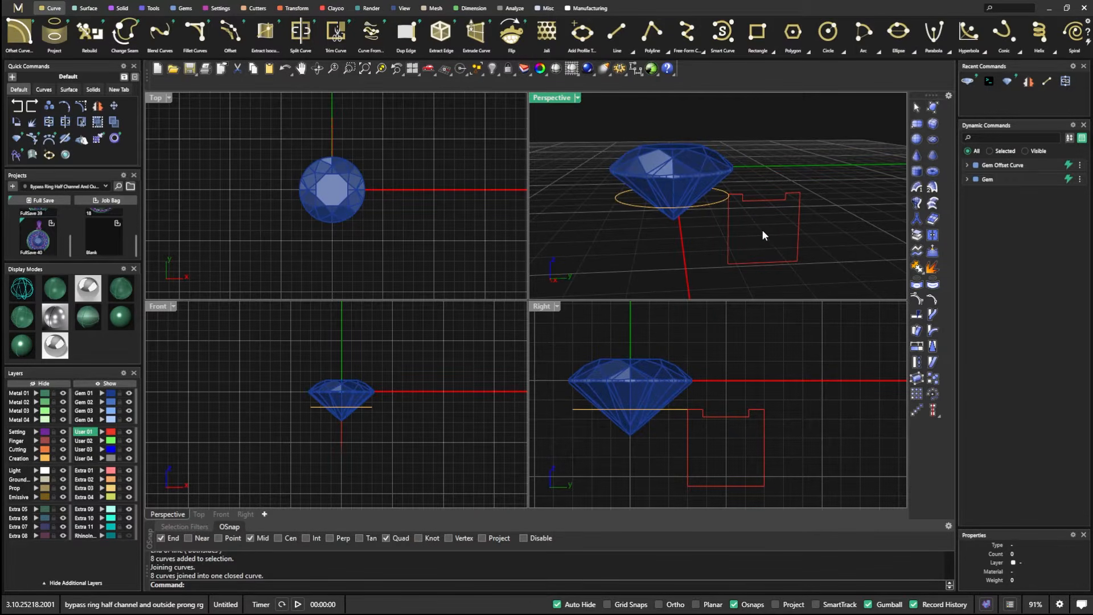
click(150, 8)
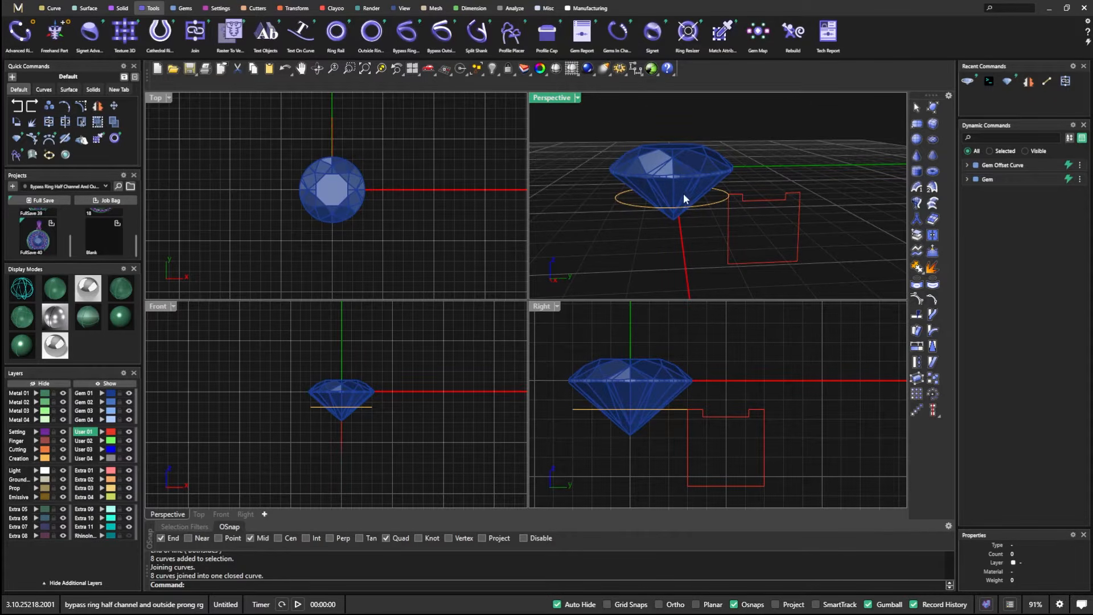
double_click(552, 97)
scroll(537, 172, down, 3)
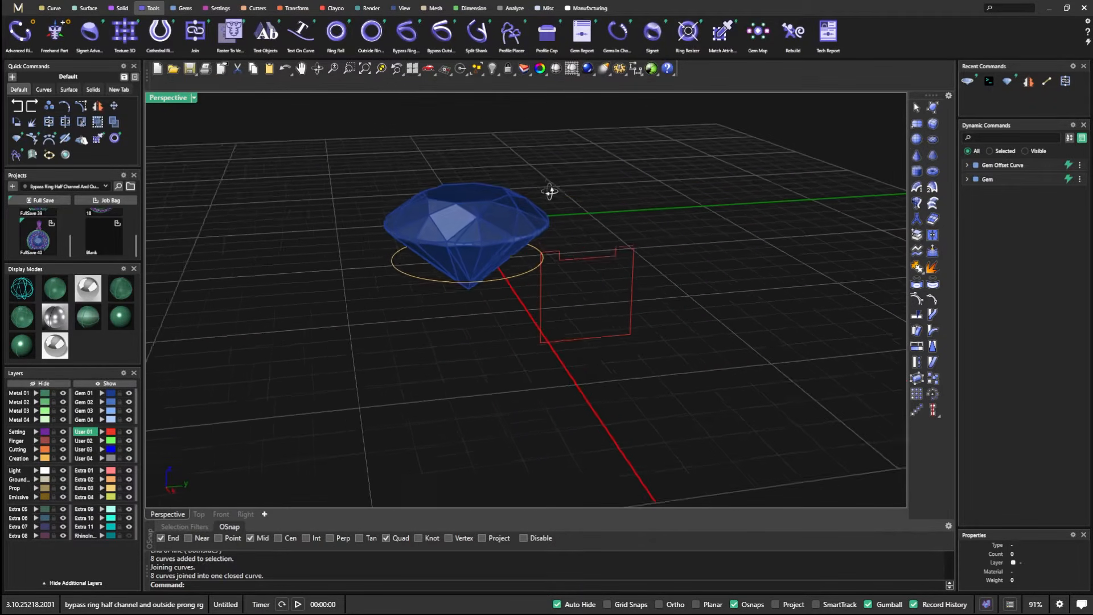
scroll(562, 281, up, 3)
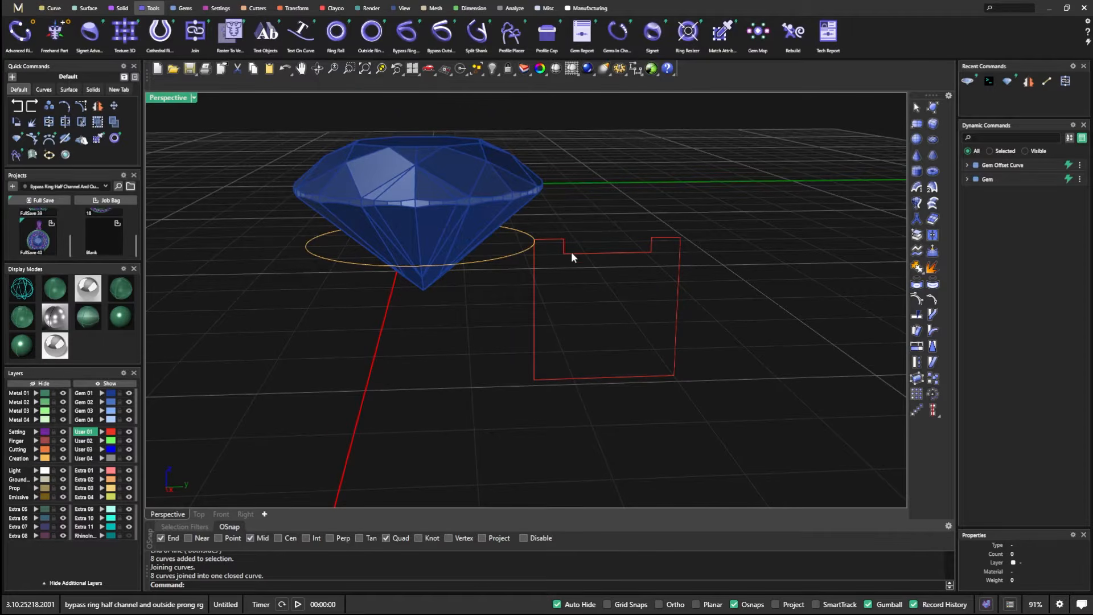
scroll(562, 243, up, 3)
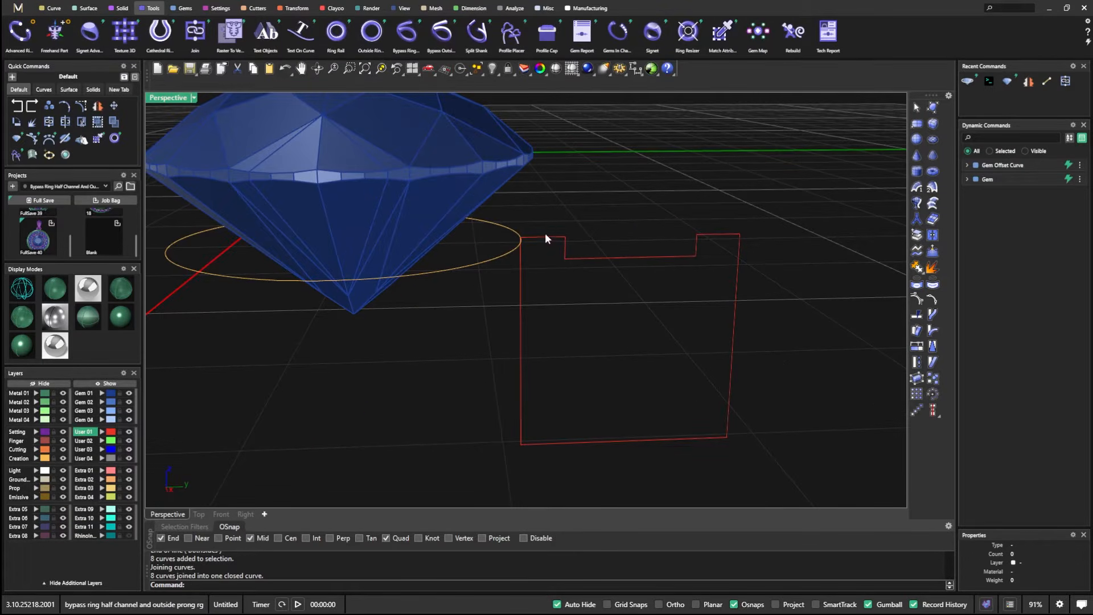
click(52, 8)
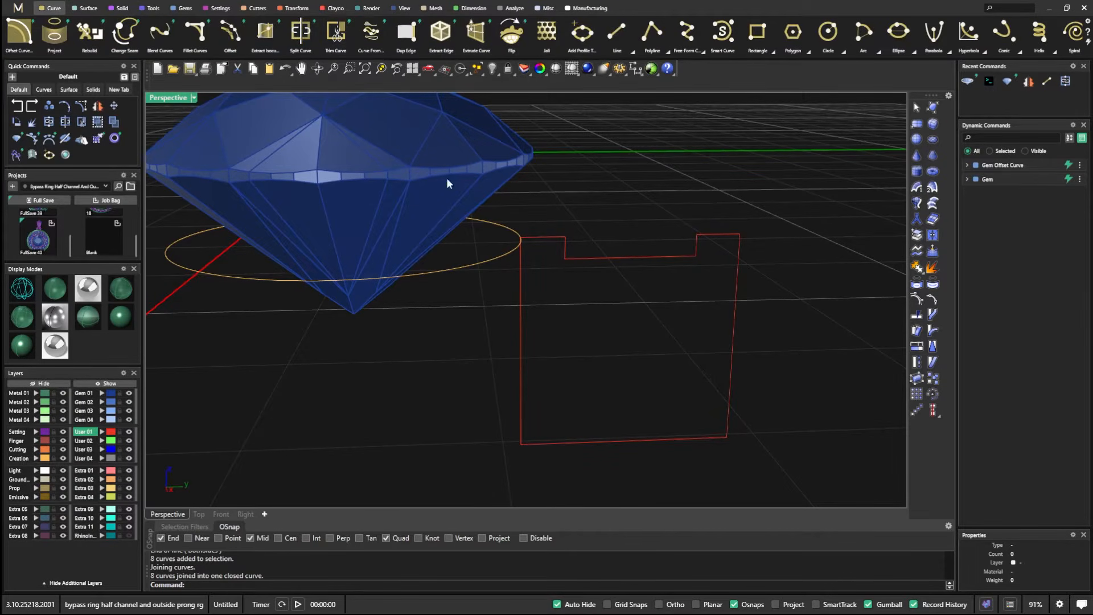
scroll(657, 288, down, 3)
scroll(595, 296, down, 2)
scroll(595, 310, up, 2)
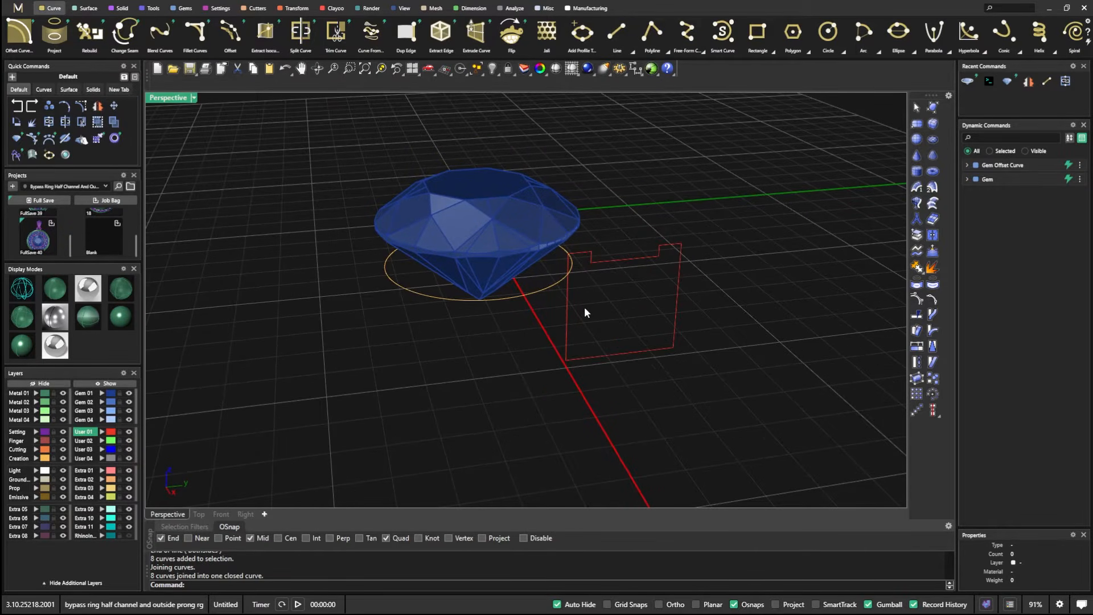
Step: Create a Sweep 1 of the closed channel profile, using the gem offset curve as the rail
click(86, 8)
click(195, 32)
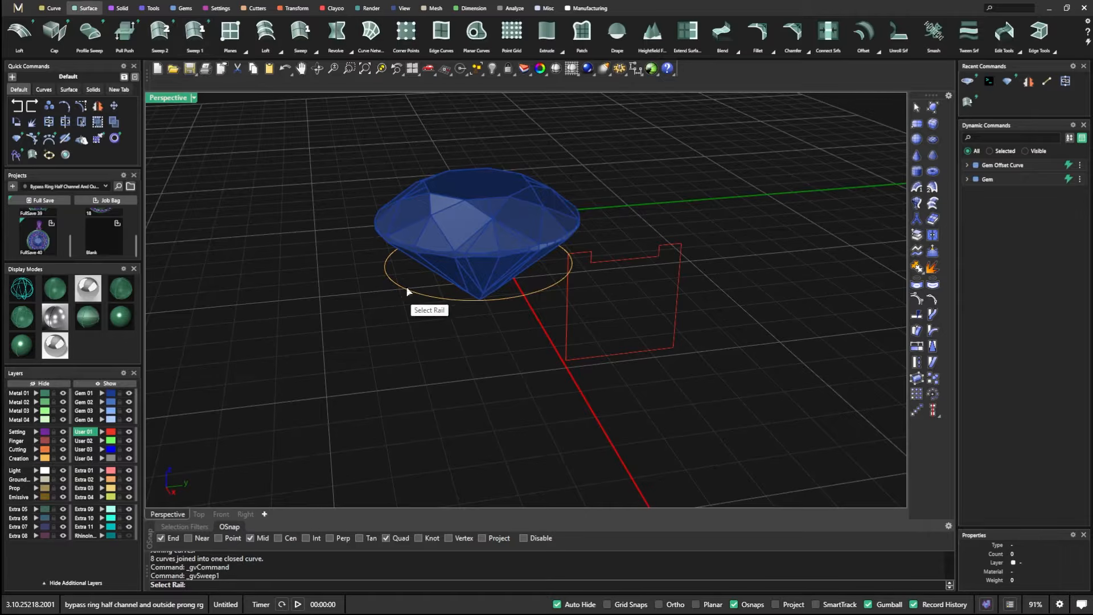
click(558, 285)
click(568, 316)
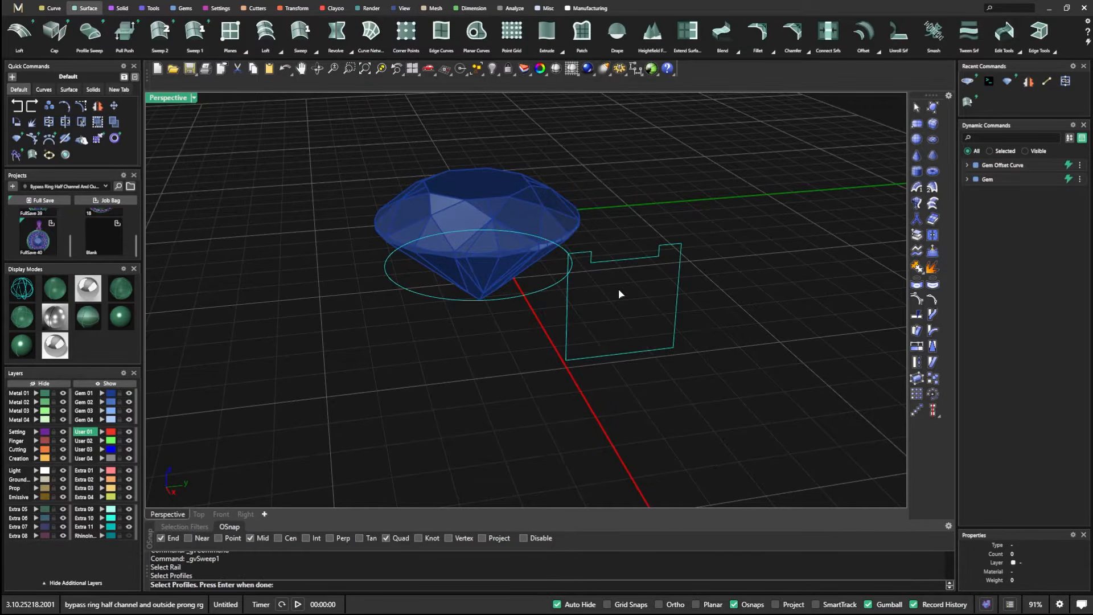
key(Return)
key(Return)
Step: Try a Z offset of -0.8 mm on the gem offset curve and undo the change
scroll(592, 267, down, 3)
right_drag(593, 267, 626, 280)
scroll(643, 287, up, 7)
scroll(586, 242, down, 4)
right_drag(586, 242, 569, 283)
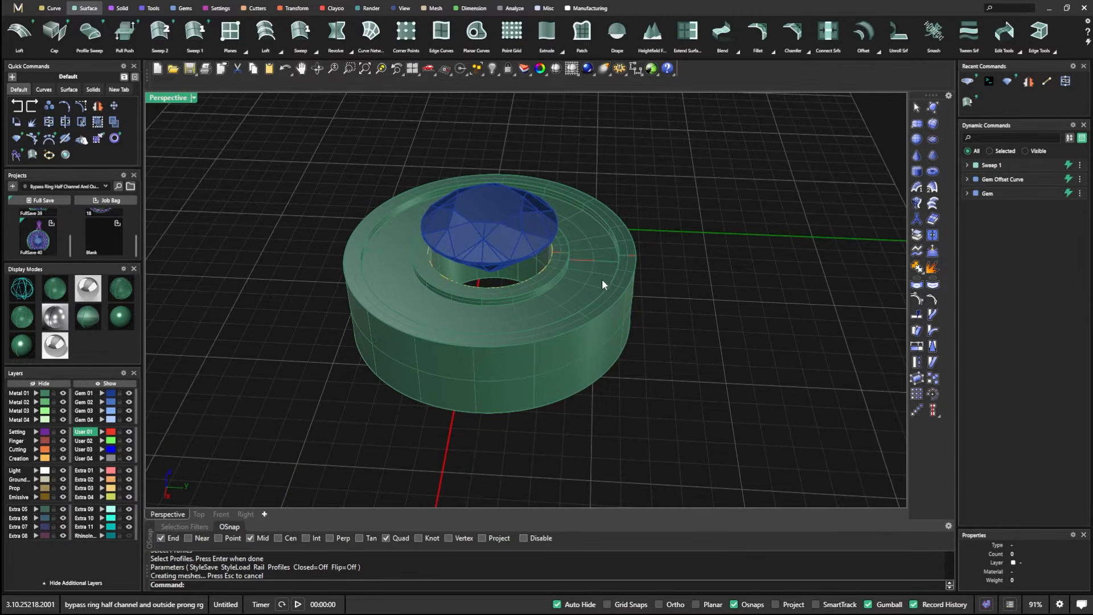
scroll(524, 292, up, 3)
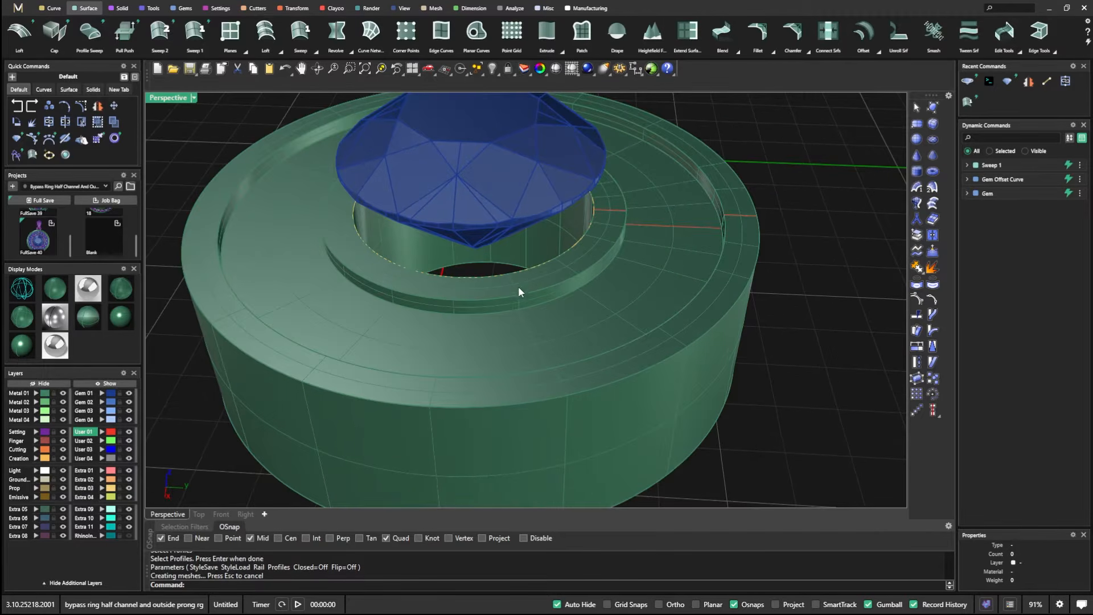
click(541, 266)
click(569, 296)
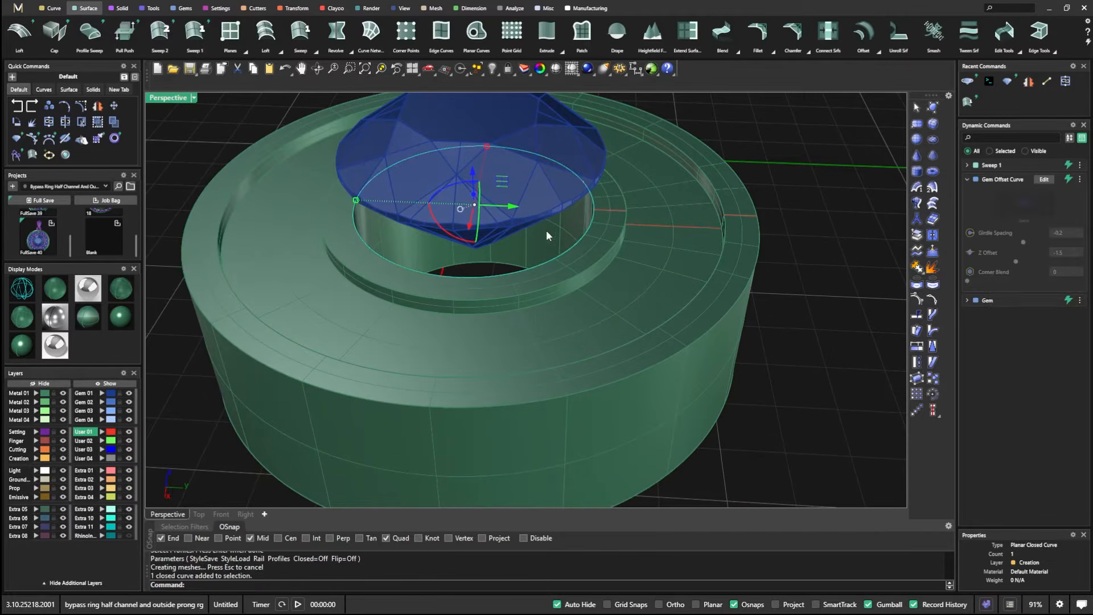
click(1045, 180)
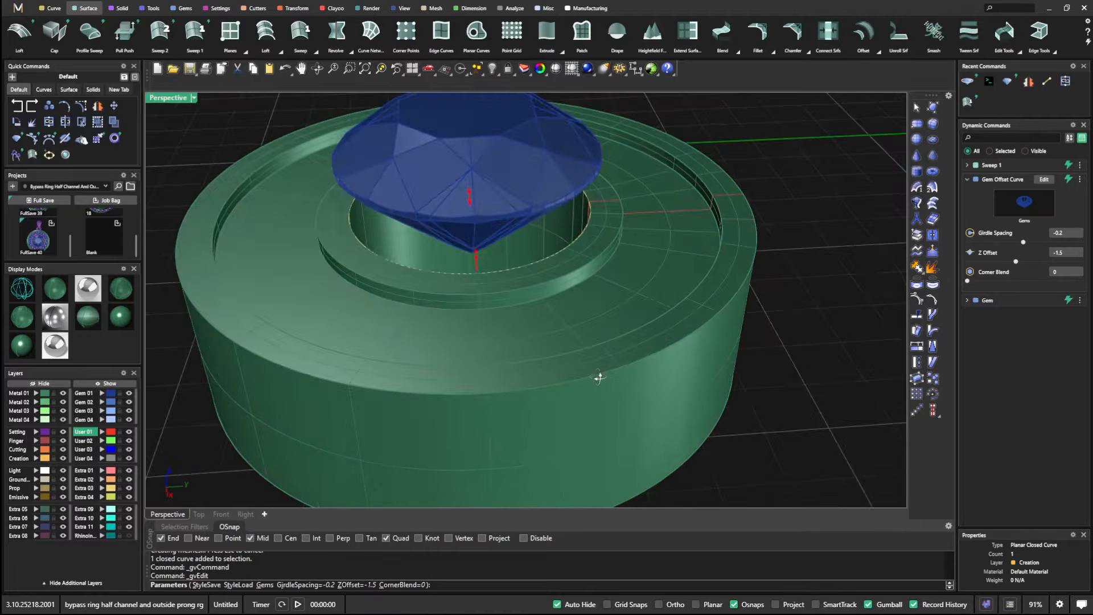
drag(457, 196, 457, 171)
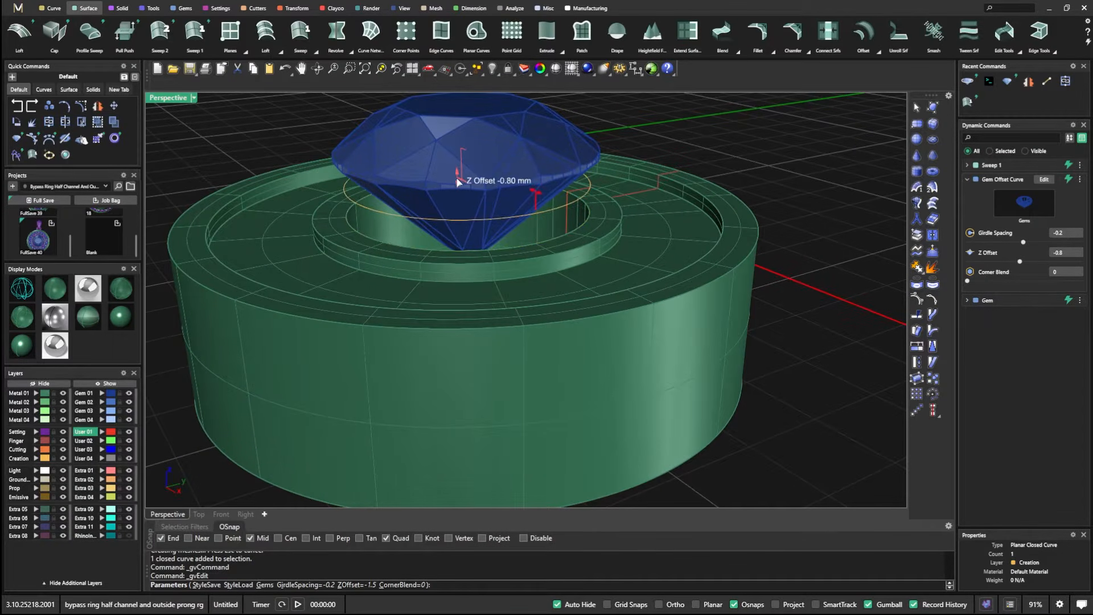
right_click(453, 241)
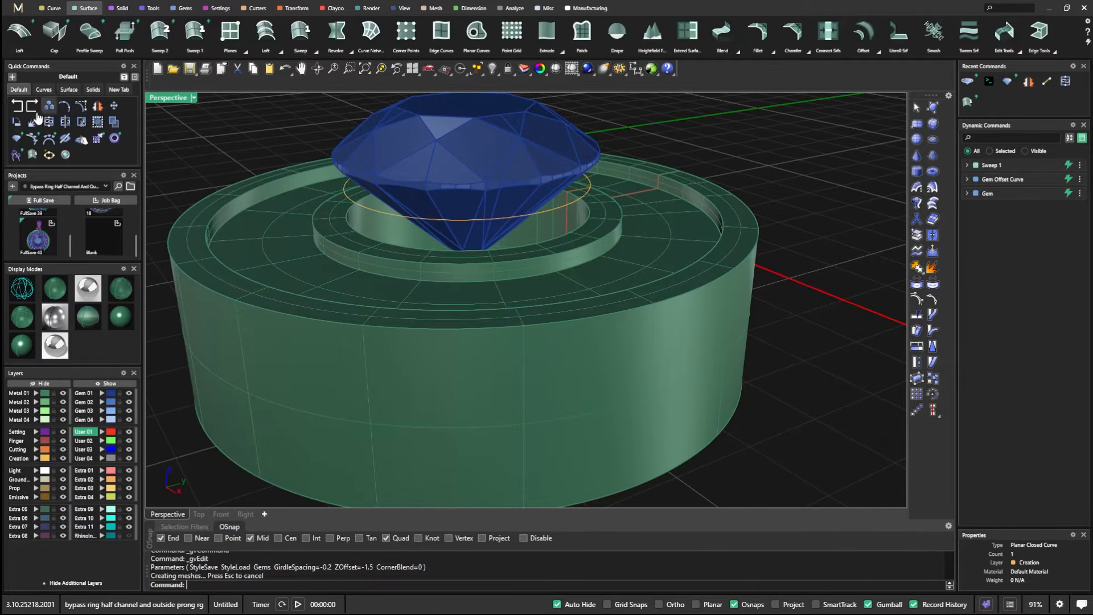
key(ctrl+z)
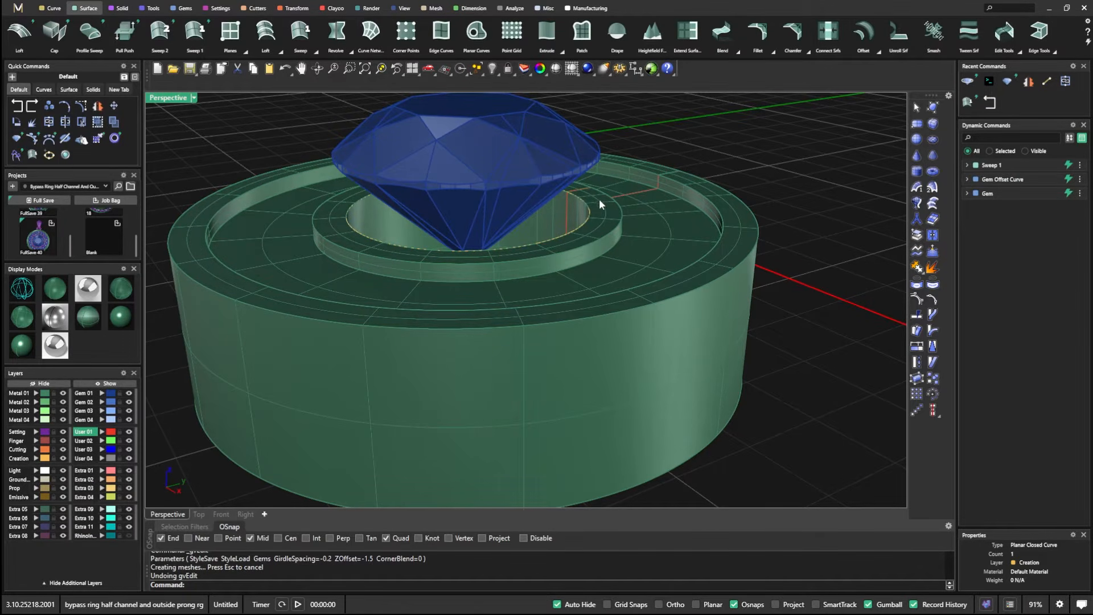
Step: Move the channel profile down and back up to adjust the swept ring's height beneath the gem, and deselect it
scroll(585, 206, up, 3)
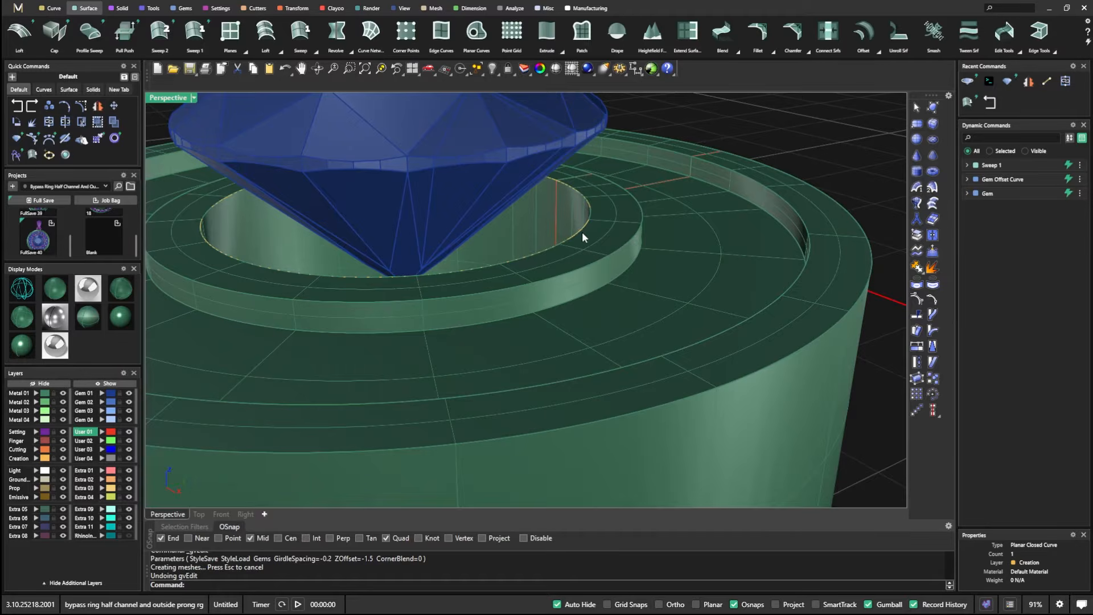
scroll(535, 254, down, 5)
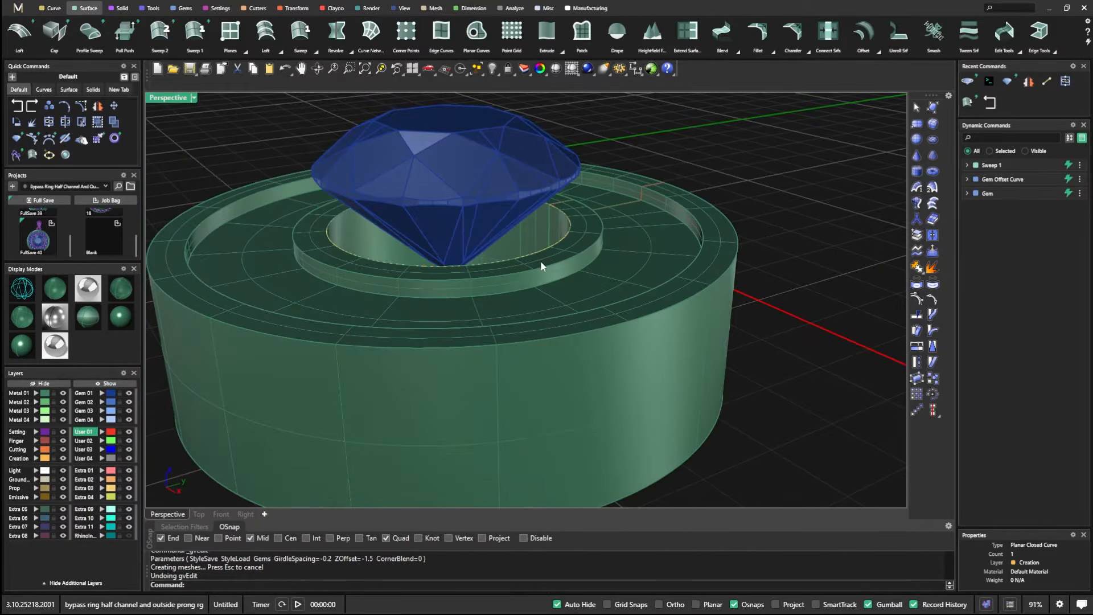
shift+click(642, 212)
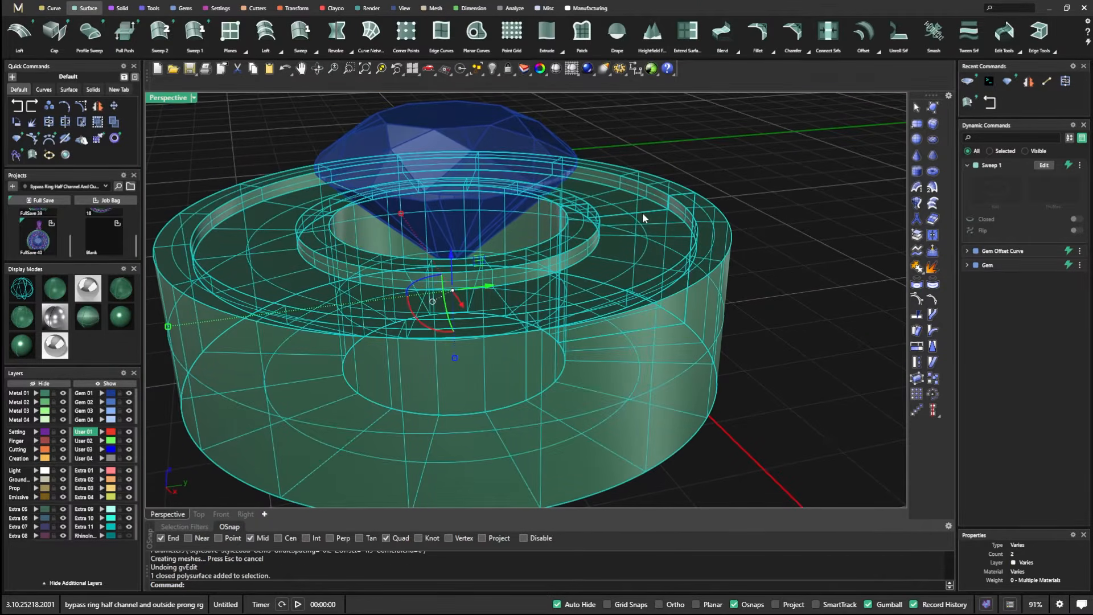
shift+click(643, 211)
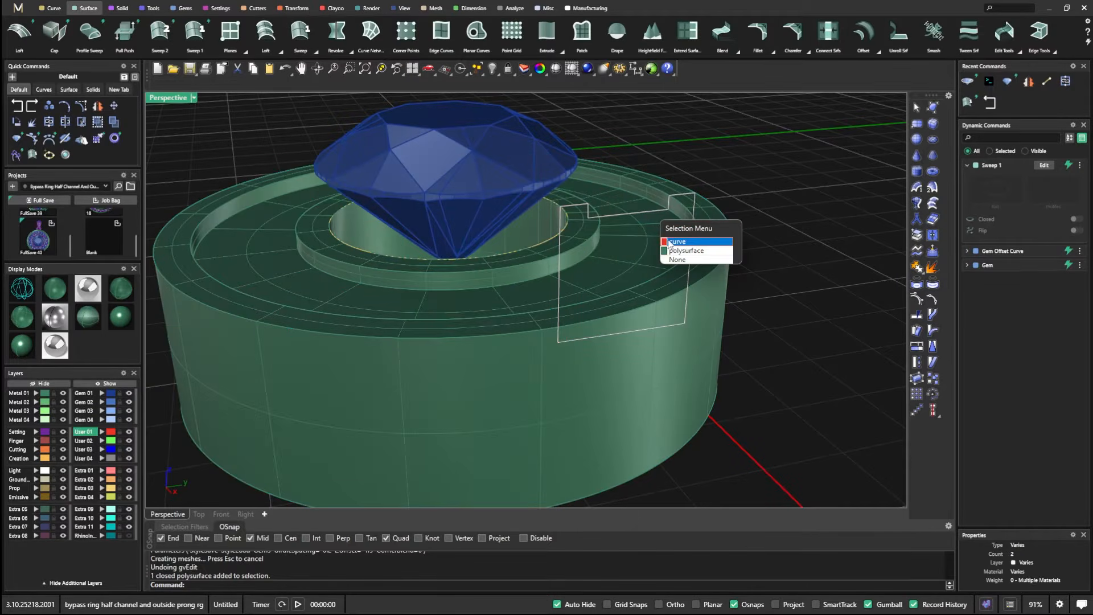
click(668, 241)
drag(627, 233, 658, 283)
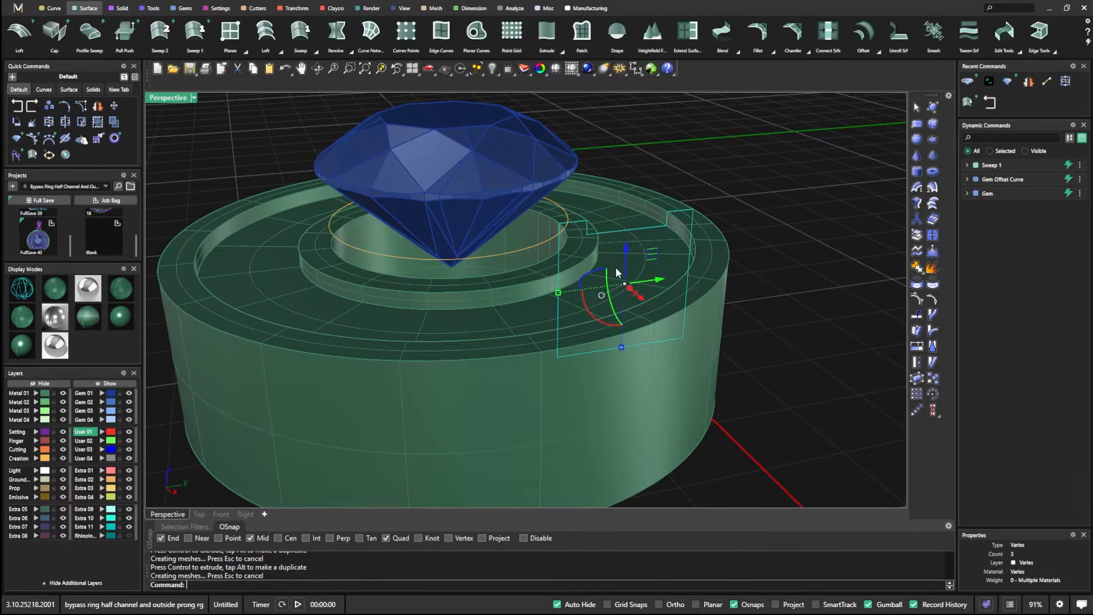
right_drag(638, 271, 614, 247)
drag(636, 252, 631, 226)
mouse_move(635, 248)
right_down()
mouse_move(630, 317)
mouse_move(626, 231)
right_up()
drag(625, 231, 623, 230)
click(650, 130)
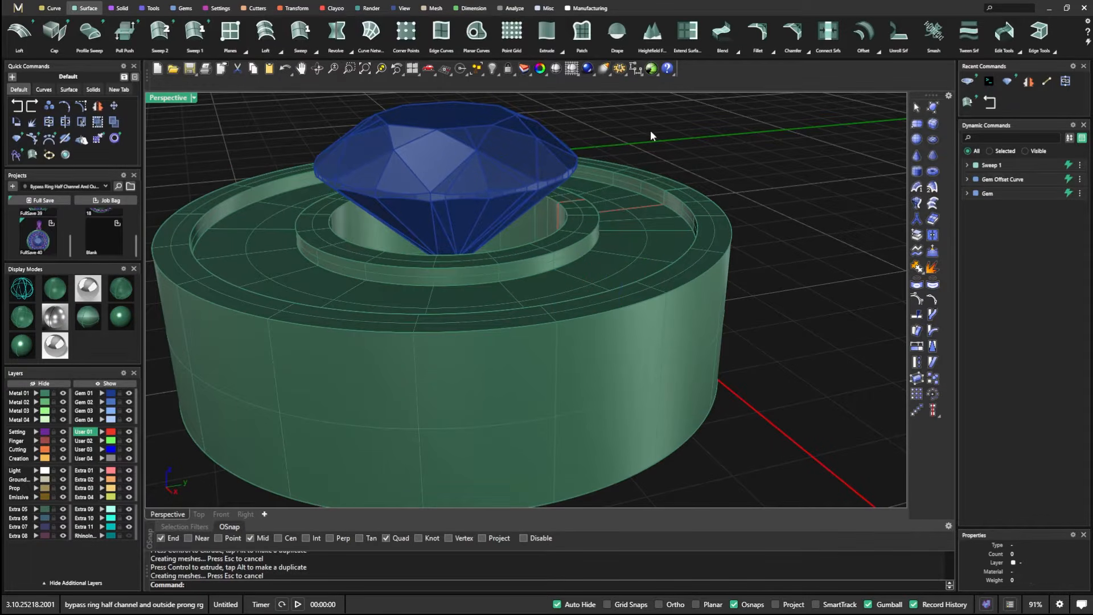
Step: Turn on the channel profile's control points and switch the viewport to wireframe display
scroll(657, 167, down, 2)
scroll(646, 190, up, 6)
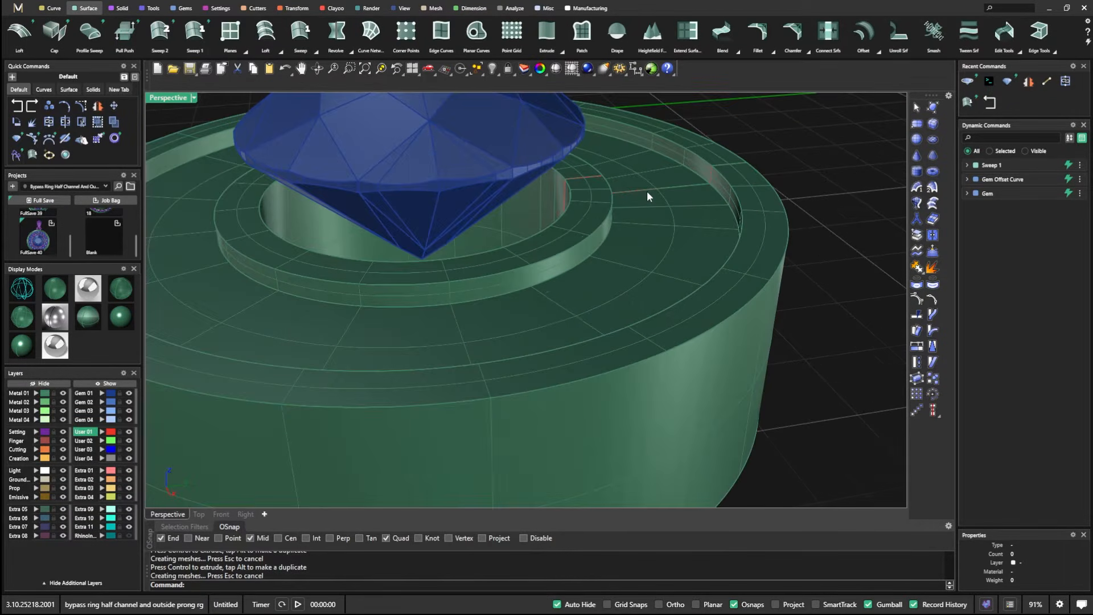
click(586, 177)
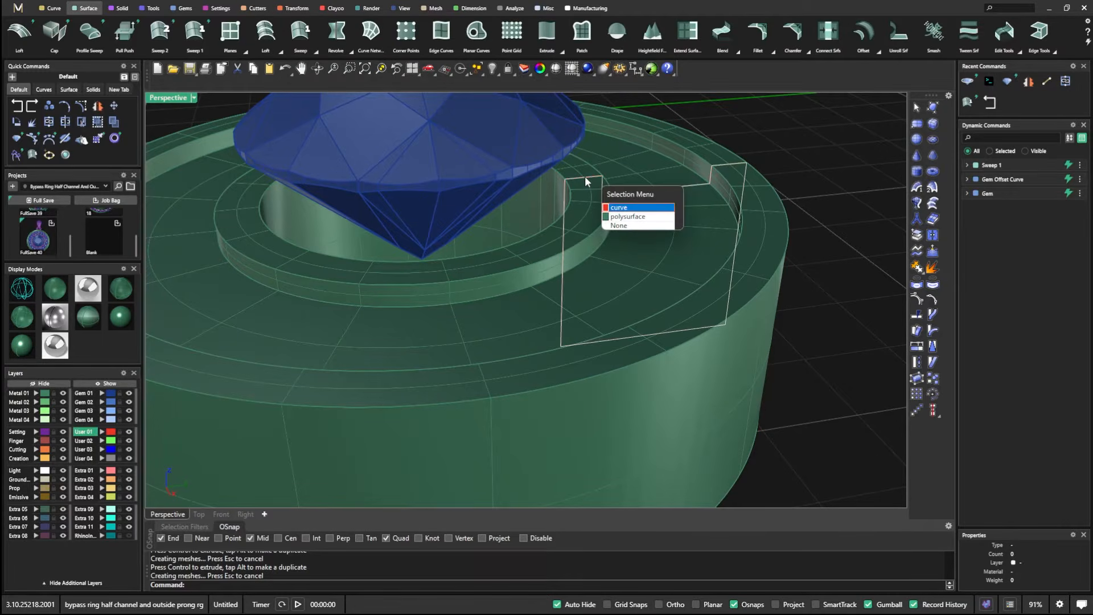
click(609, 209)
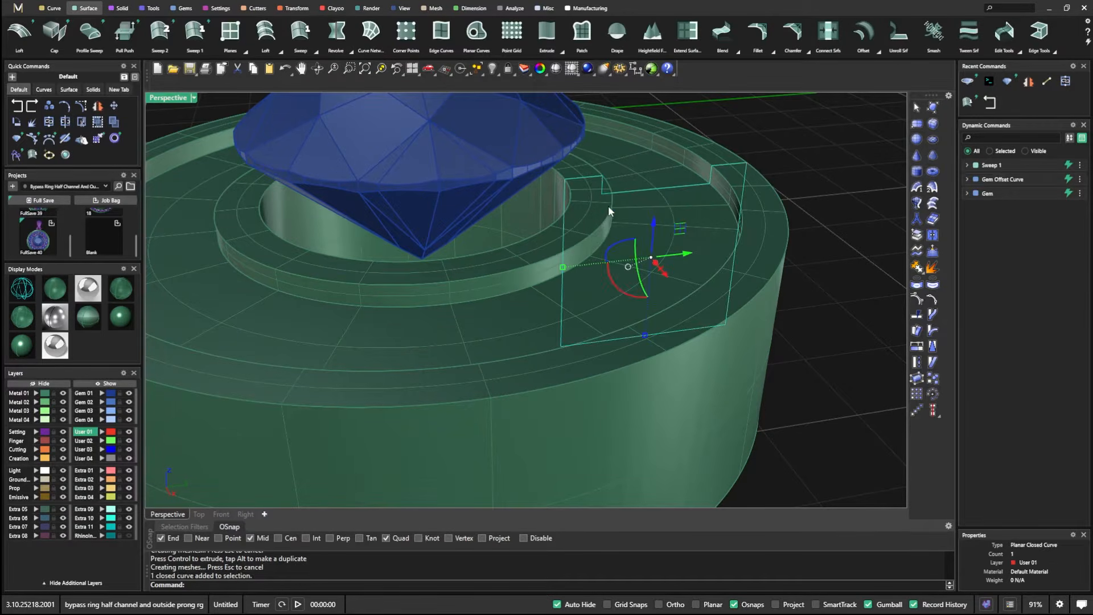
click(81, 105)
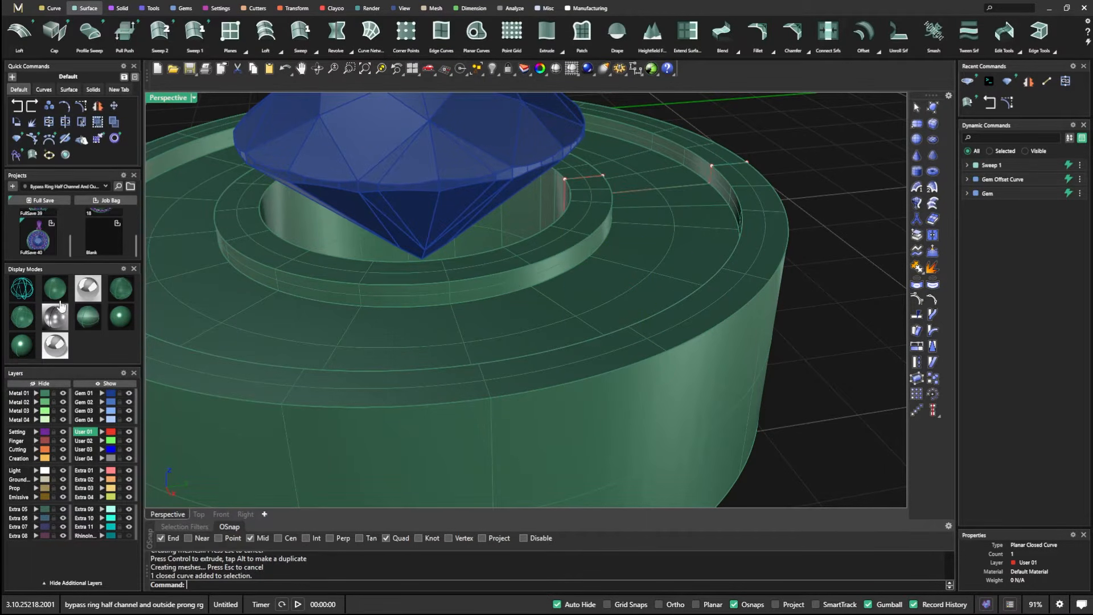
click(21, 295)
right_drag(556, 327, 539, 308)
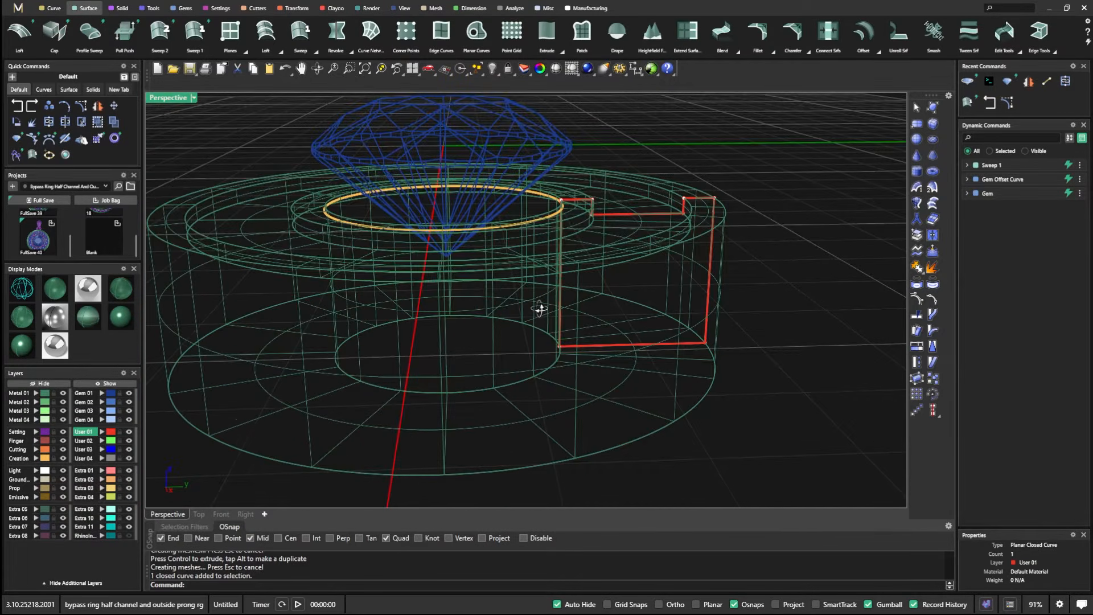
scroll(567, 353, up, 5)
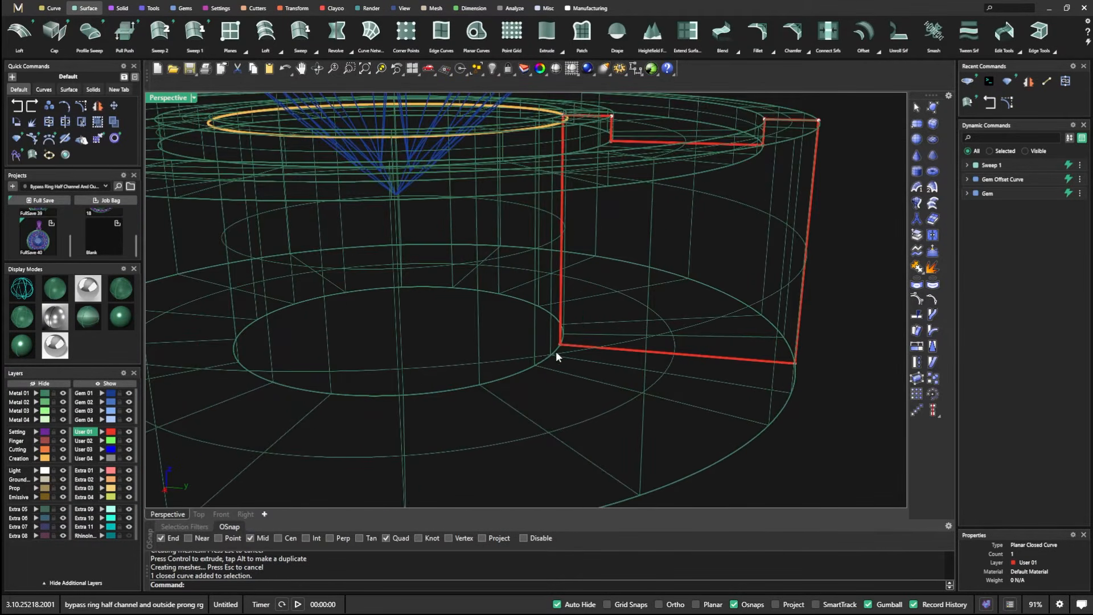
Step: Try moving the two end points of the profile's outer wall sideways, and undo both moves
drag(581, 357, 583, 359)
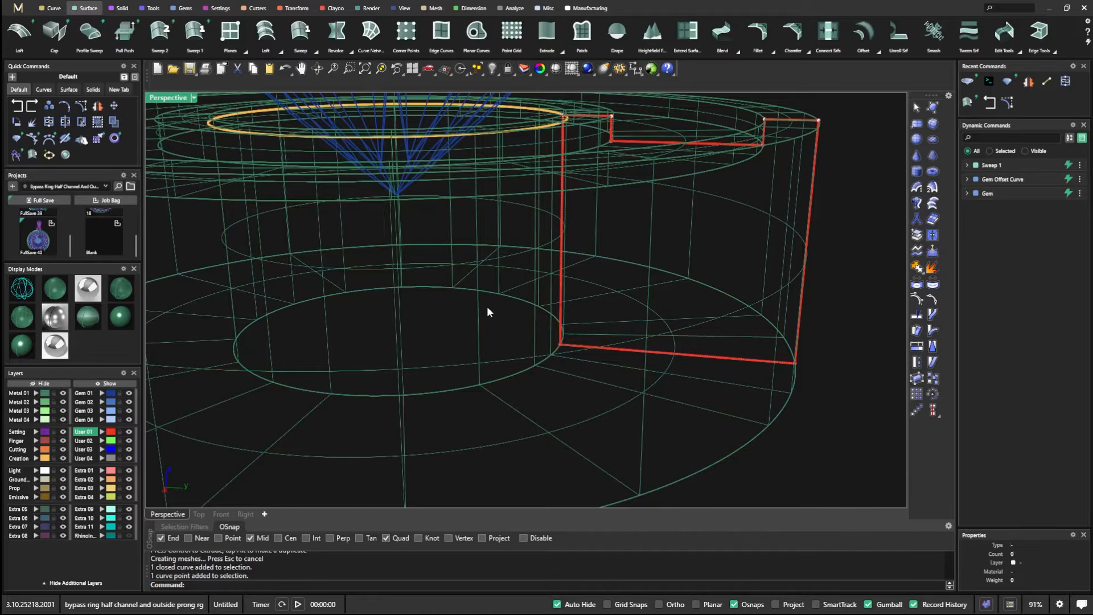
scroll(569, 290, down, 3)
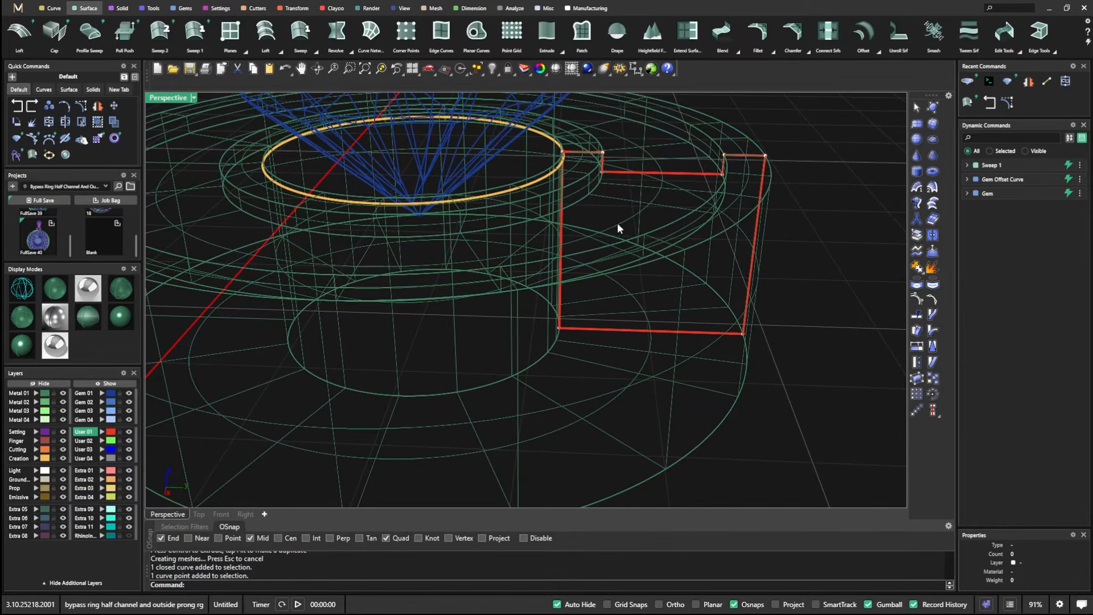
drag(744, 112, 766, 388)
right_drag(767, 389, 747, 193)
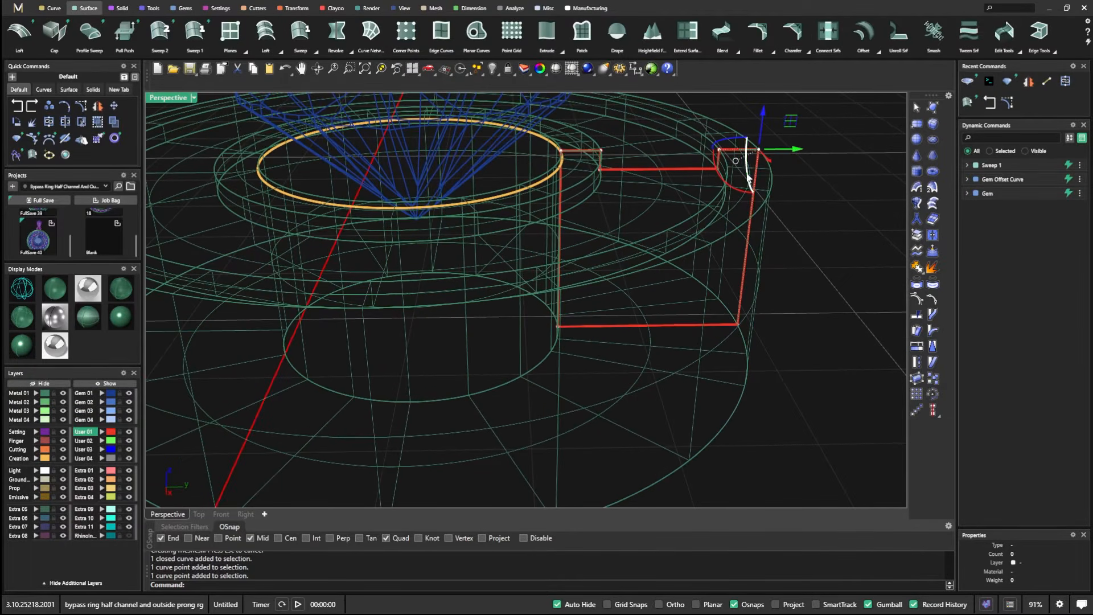
drag(743, 112, 758, 314)
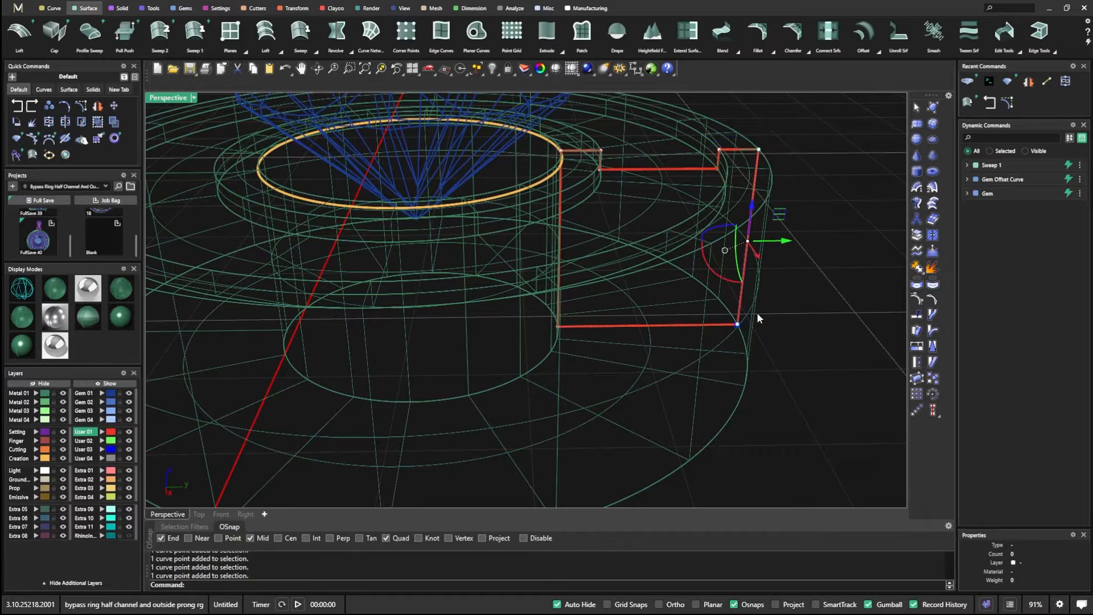
mouse_move(790, 245)
mouse_down()
mouse_move(824, 244)
mouse_move(790, 242)
mouse_up()
click(18, 107)
click(17, 107)
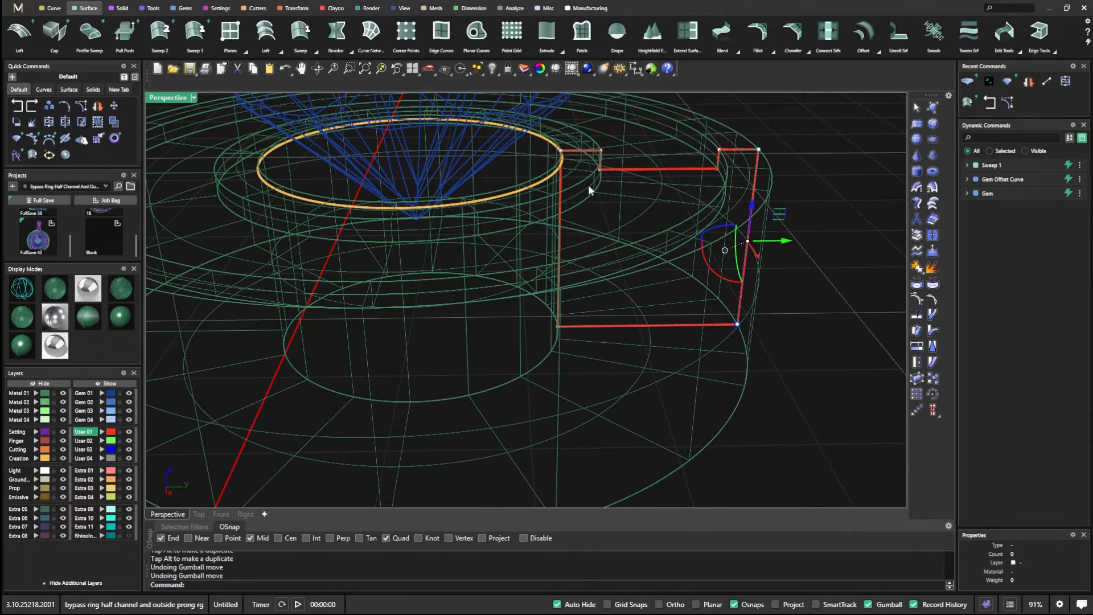
Step: Move the profile's four outer-wall points slightly outward together to widen the swept channel, and clear the point selection
scroll(598, 185, down, 5)
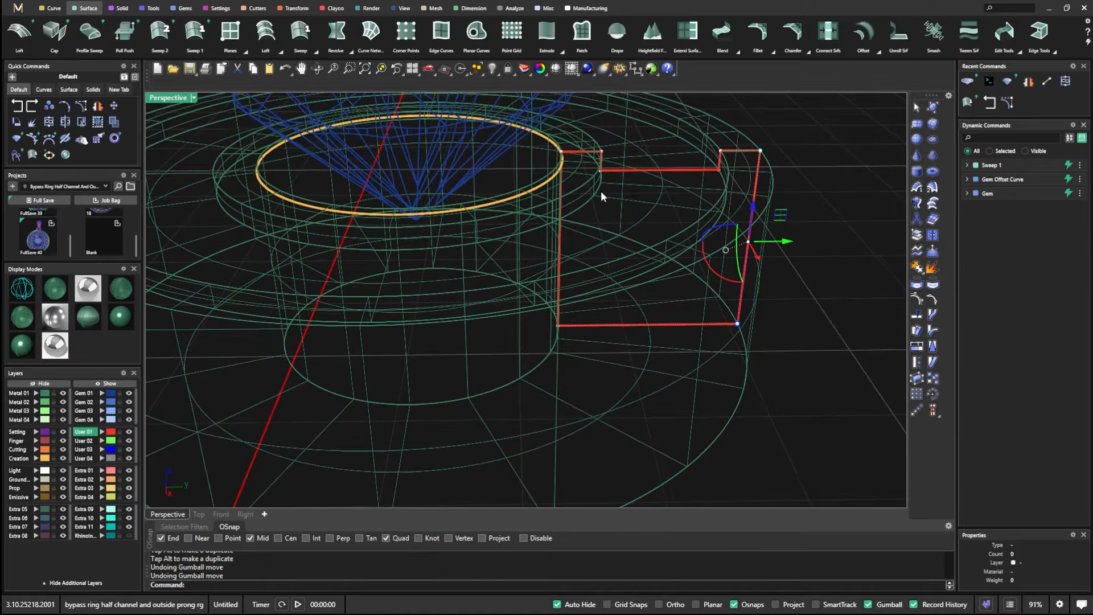
right_drag(598, 187, 598, 179)
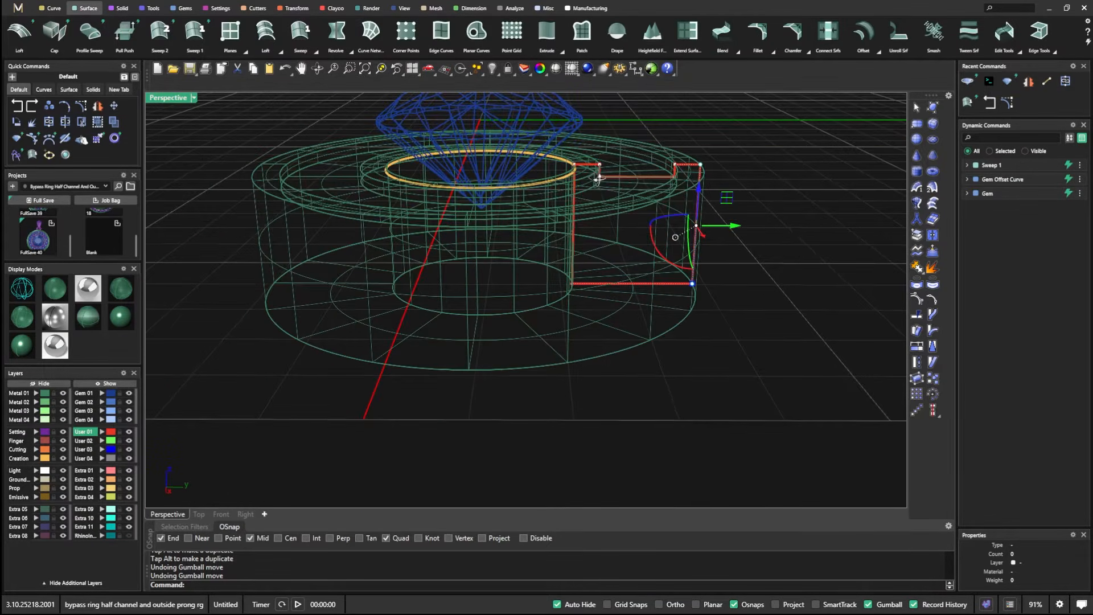
drag(644, 393, 746, 154)
mouse_move(721, 227)
mouse_down()
mouse_move(706, 226)
mouse_move(725, 227)
mouse_up()
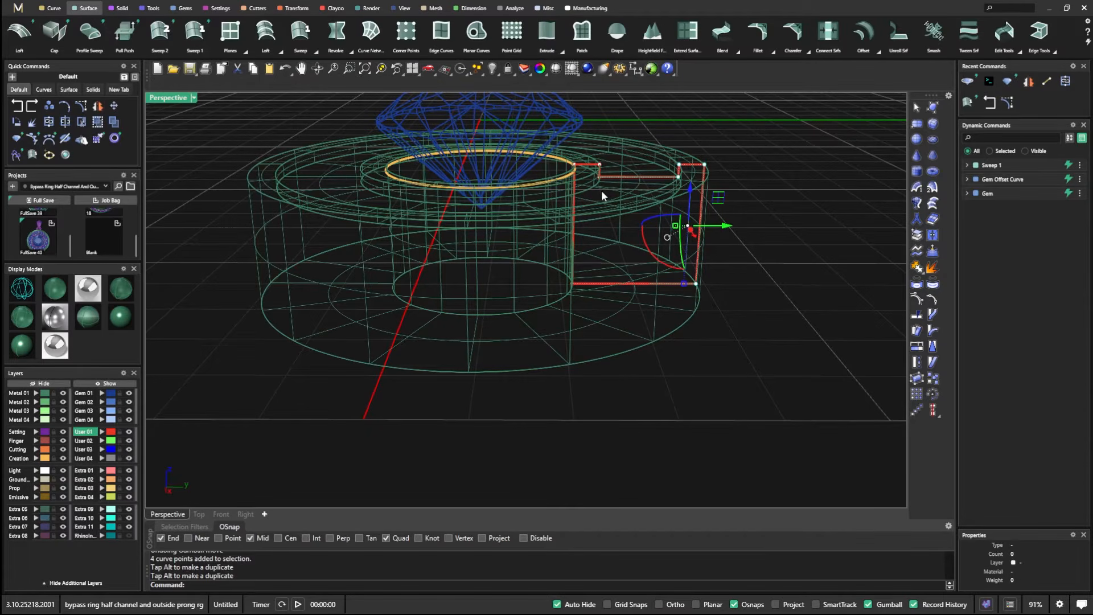
right_drag(660, 211, 669, 229)
scroll(666, 230, up, 4)
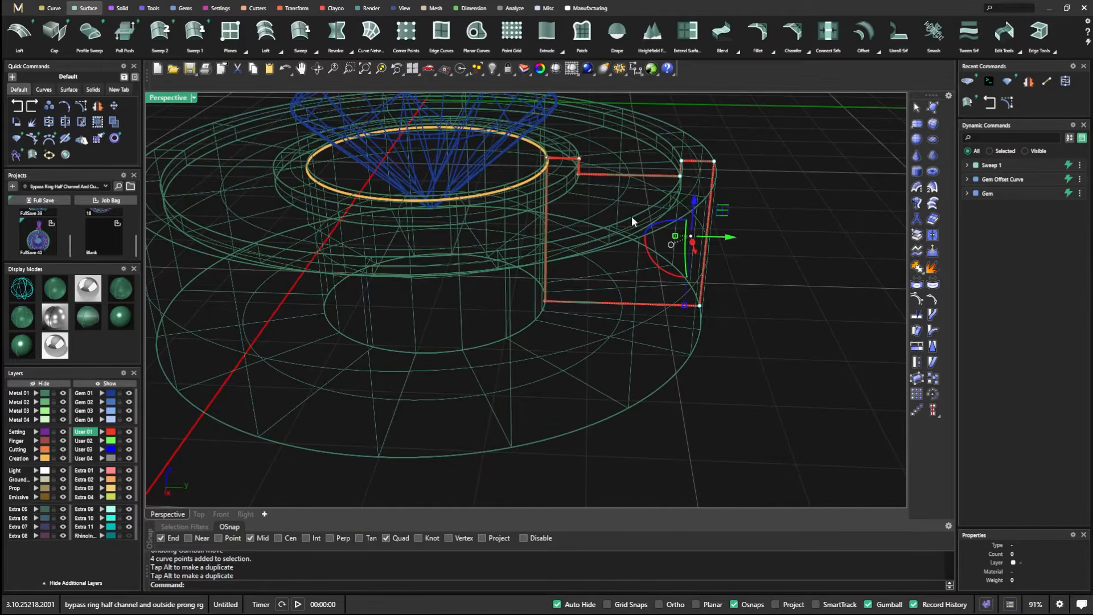
key(Escape)
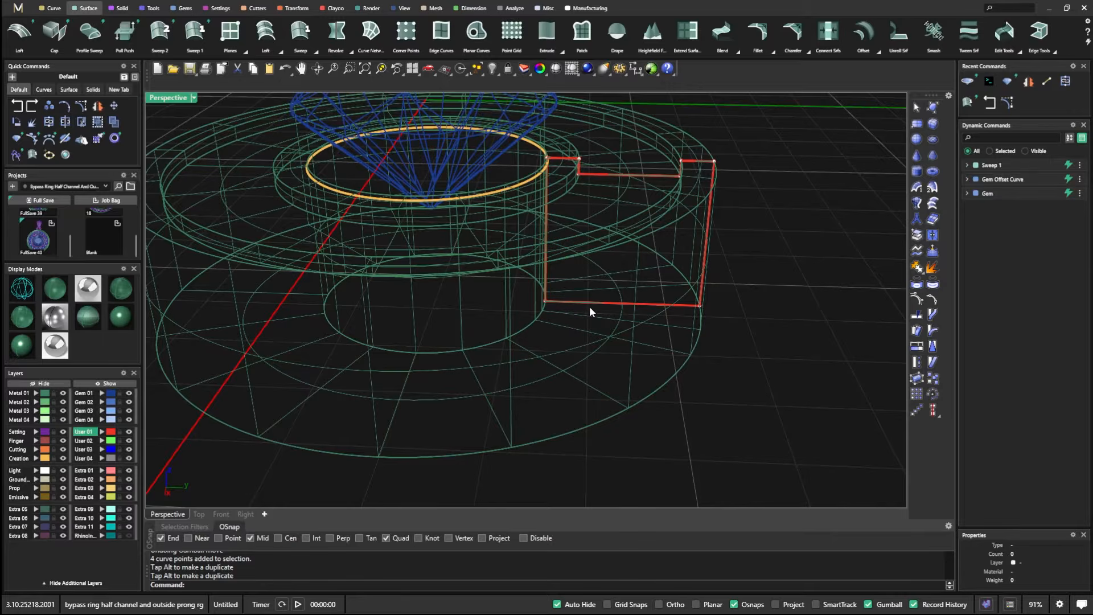
Step: Scale the recess floor's two corner points inward, switch to shaded display, and scale them apart so the floor is slightly wider than its opening
scroll(575, 188, up, 3)
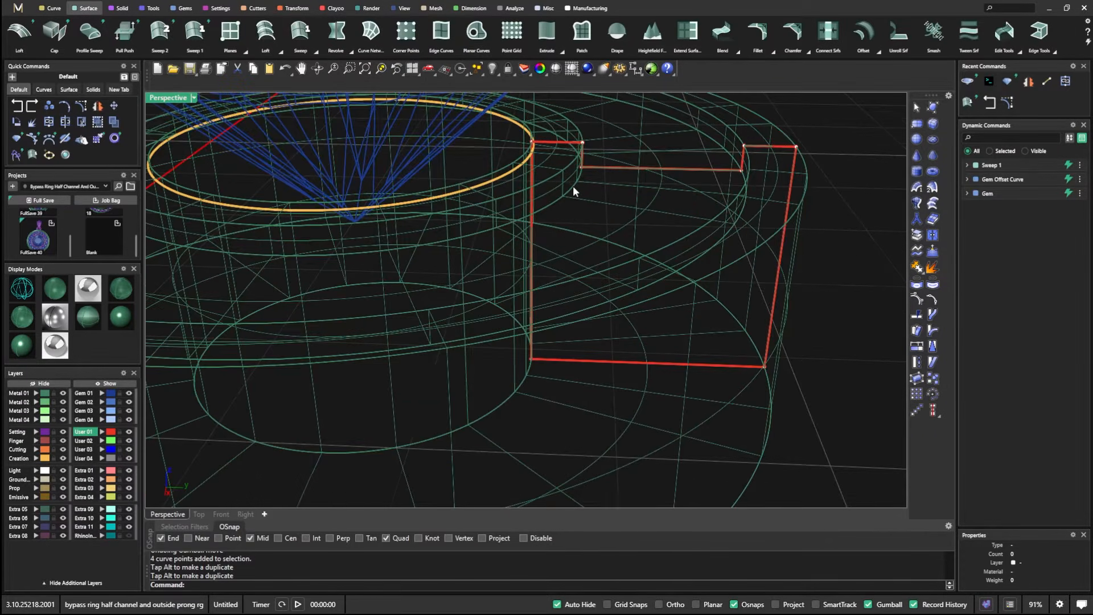
drag(568, 209, 756, 164)
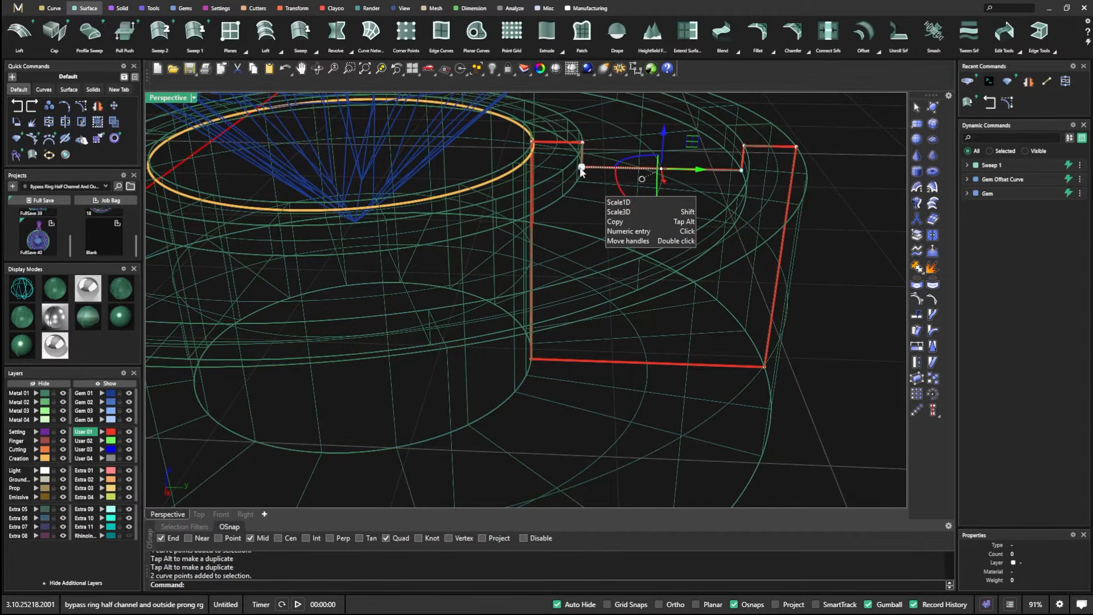
drag(581, 171, 591, 169)
click(57, 292)
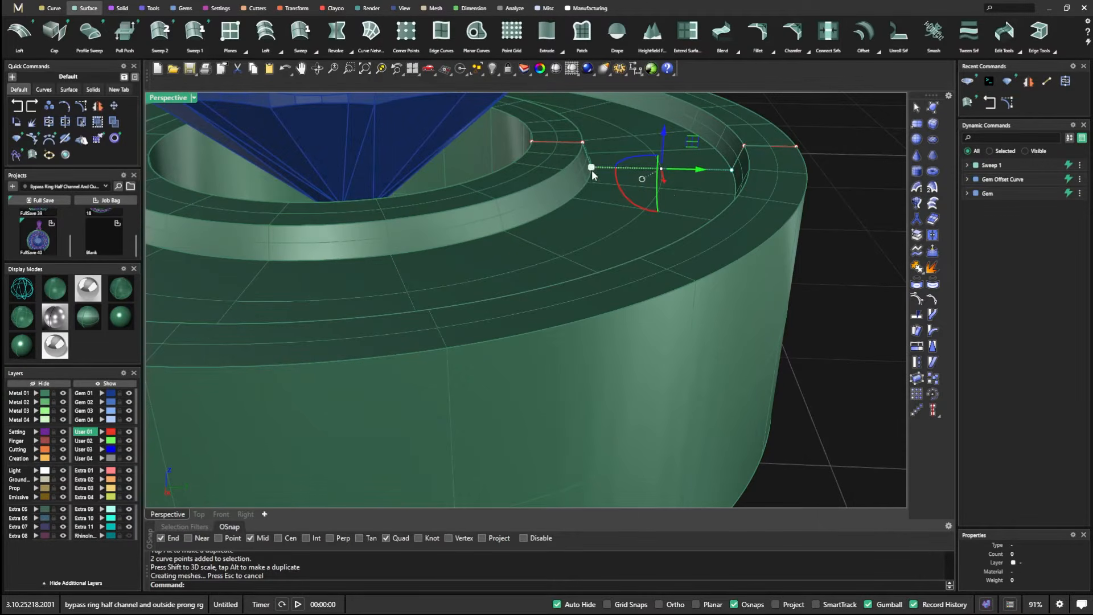
drag(591, 170, 577, 168)
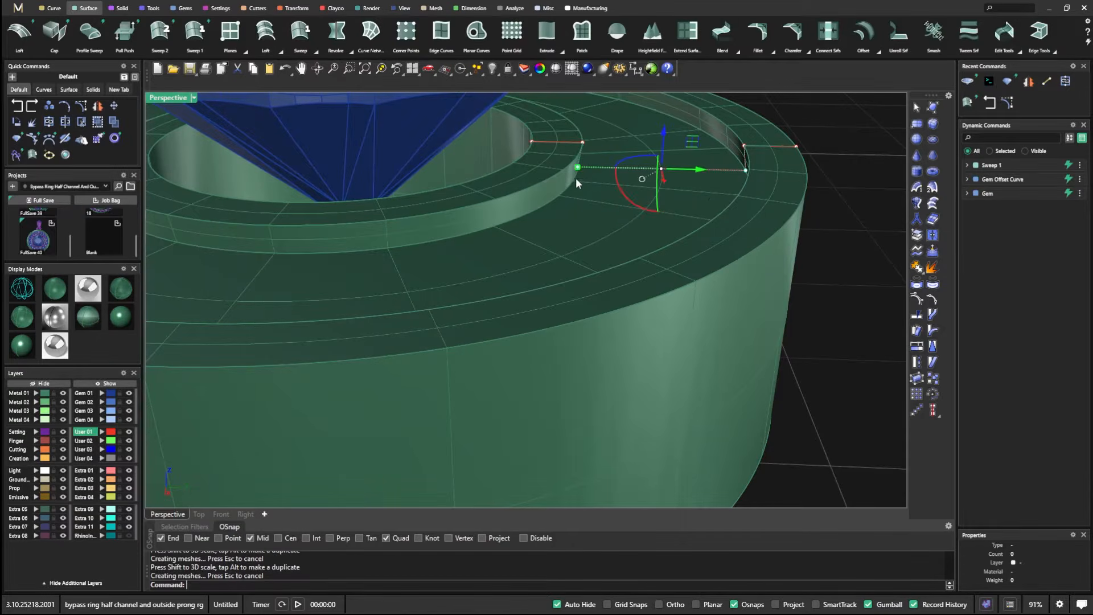
Step: Undo the last two scale changes of the recess floor's corner points and turn off the profile's control points
click(17, 108)
click(17, 109)
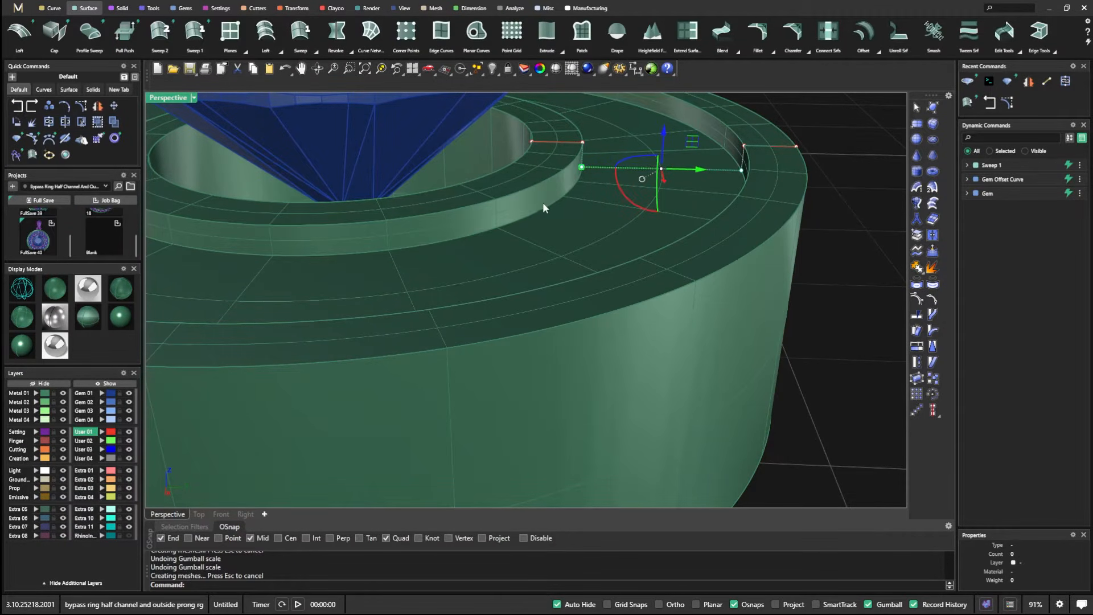
scroll(539, 201, down, 5)
click(713, 187)
right_drag(603, 255, 628, 272)
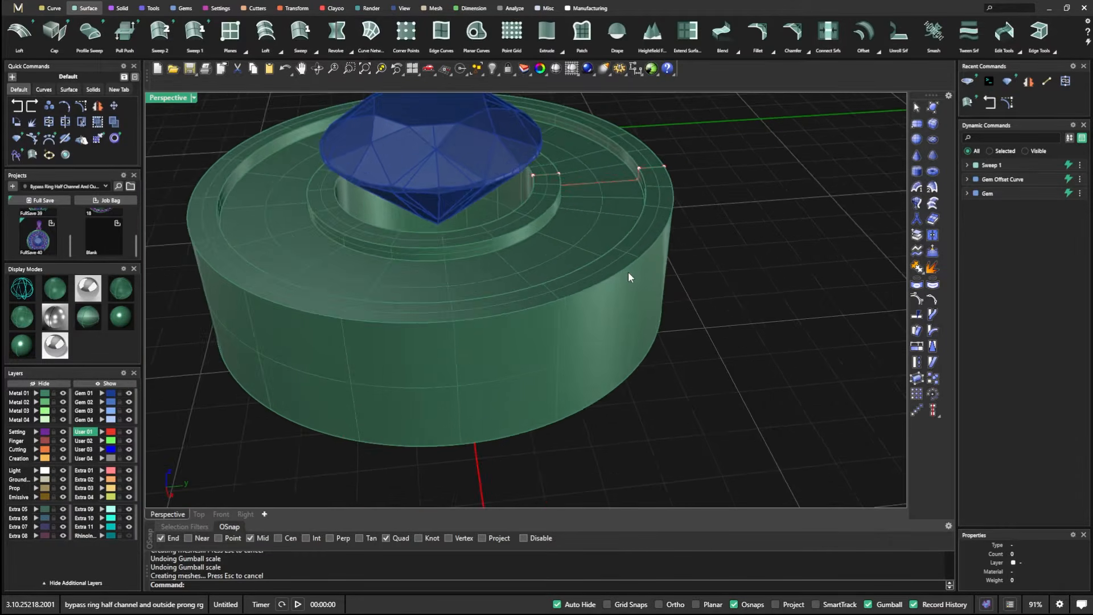
scroll(627, 272, down, 2)
key(Escape)
Step: Open the centre diamond for editing and try the Princess, Oval and Cushion shapes on the channel setting
click(491, 186)
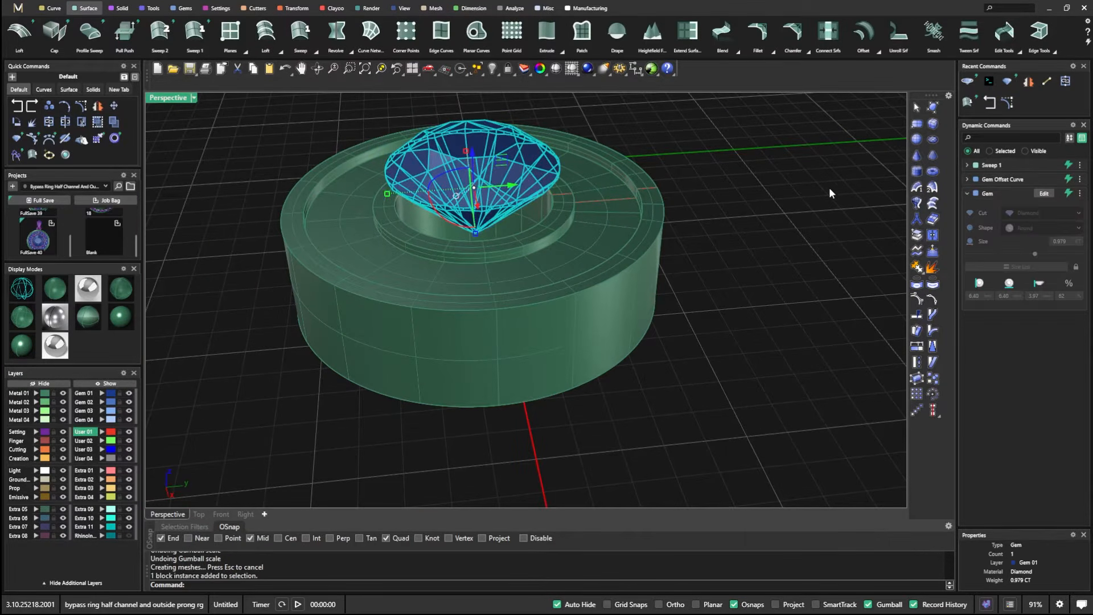
click(1046, 195)
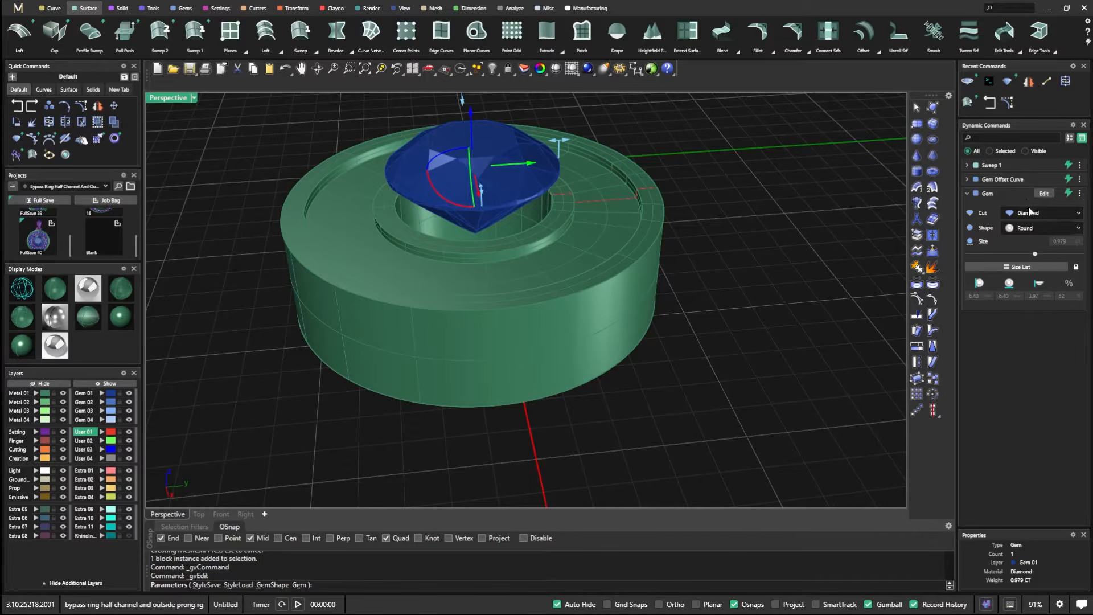
click(1032, 230)
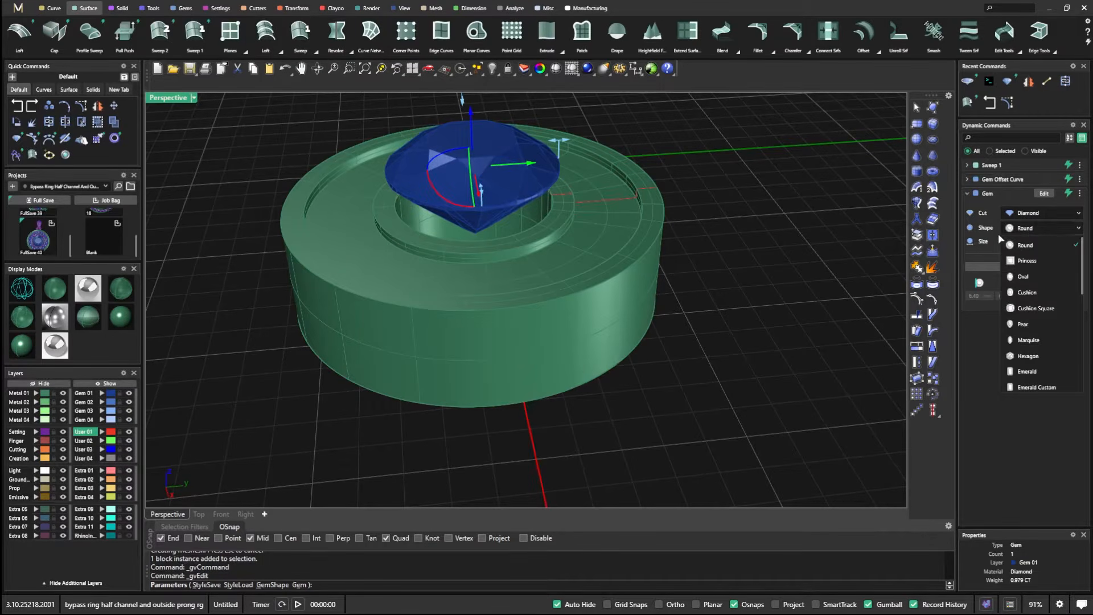
click(1031, 261)
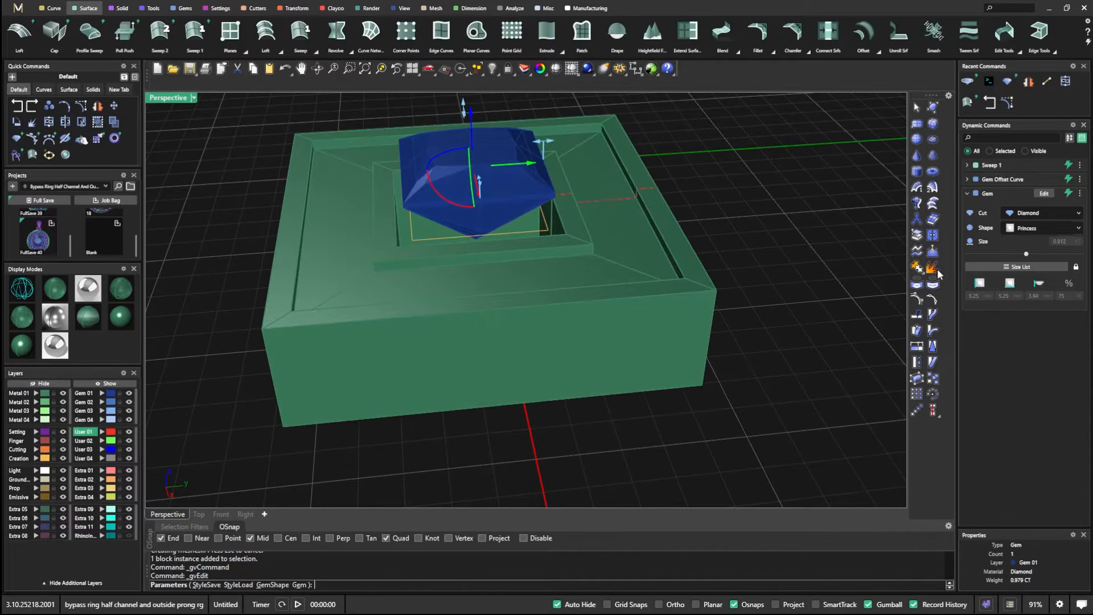
click(1042, 228)
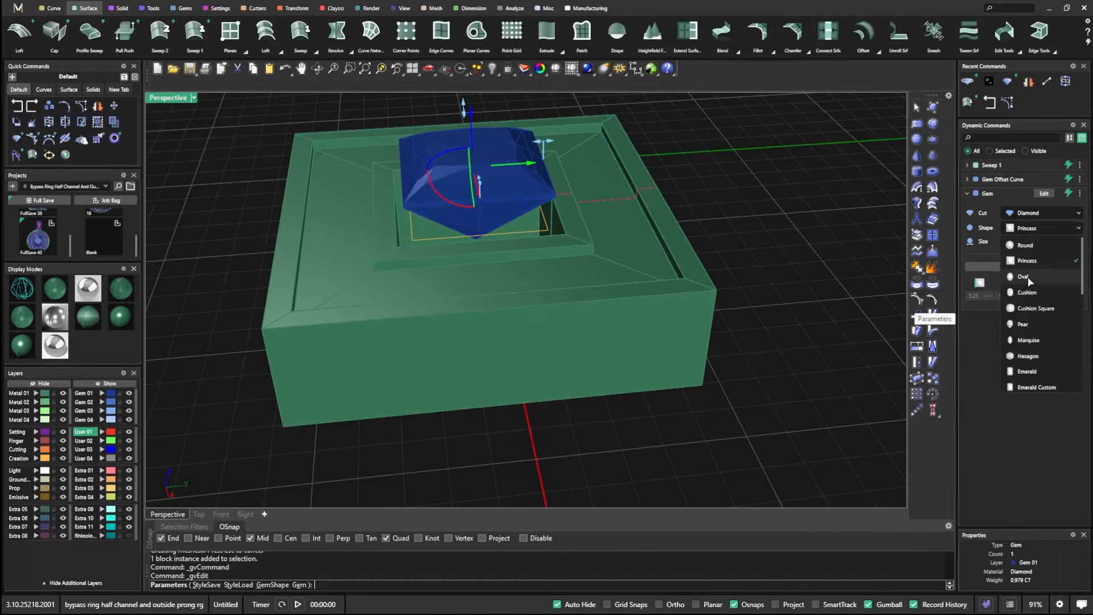
click(1027, 277)
click(1027, 227)
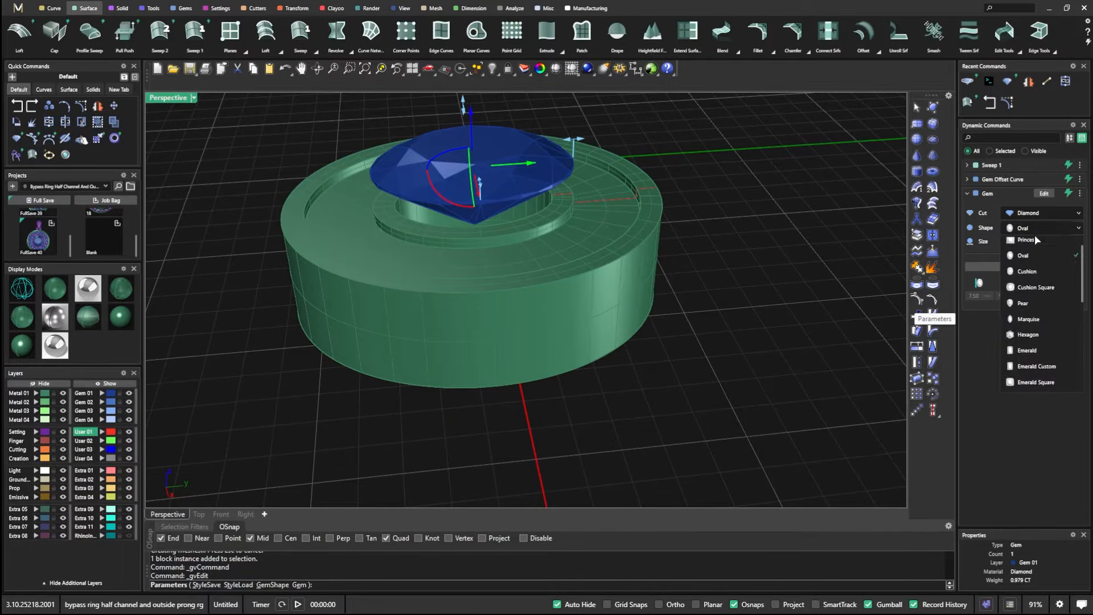
click(1027, 280)
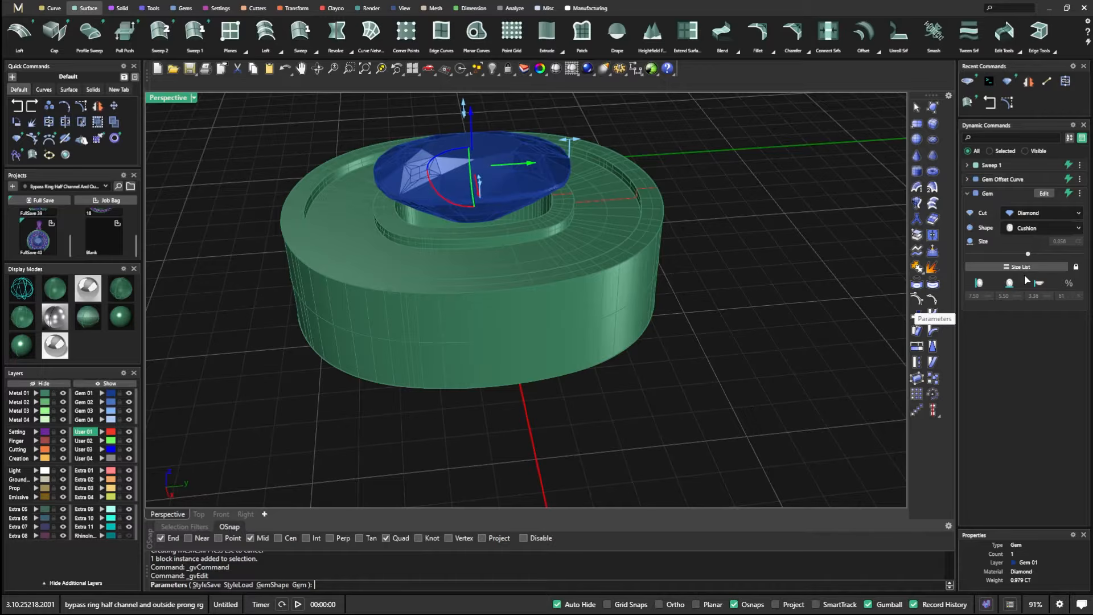
Step: Try the Marquise, Octagon, Trillion Straight and Baguette Tapered shapes for the centre gem
click(1020, 230)
click(1028, 308)
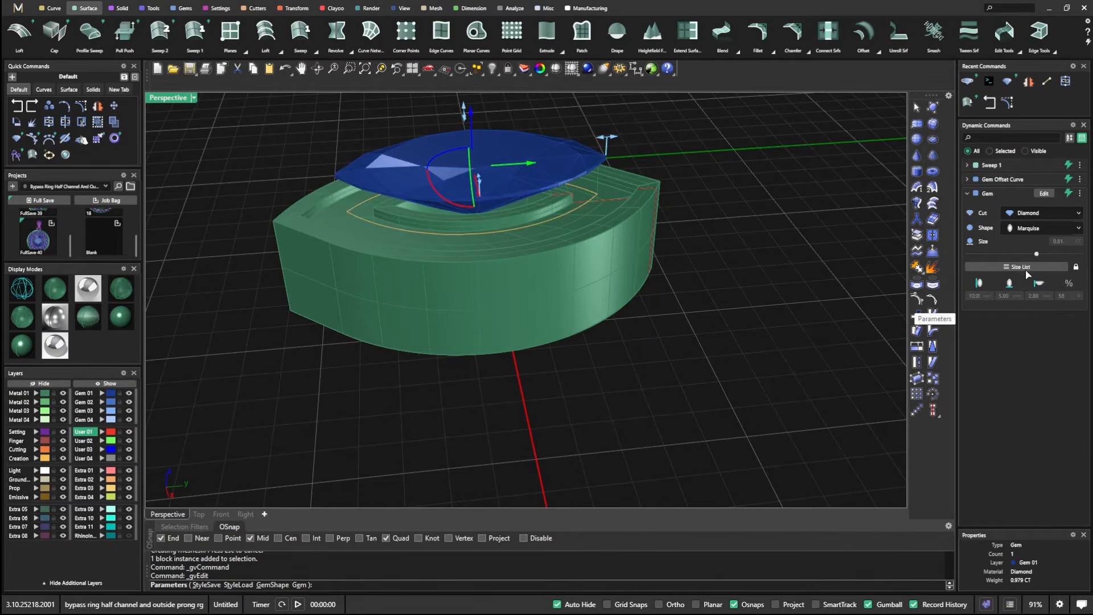
click(1026, 231)
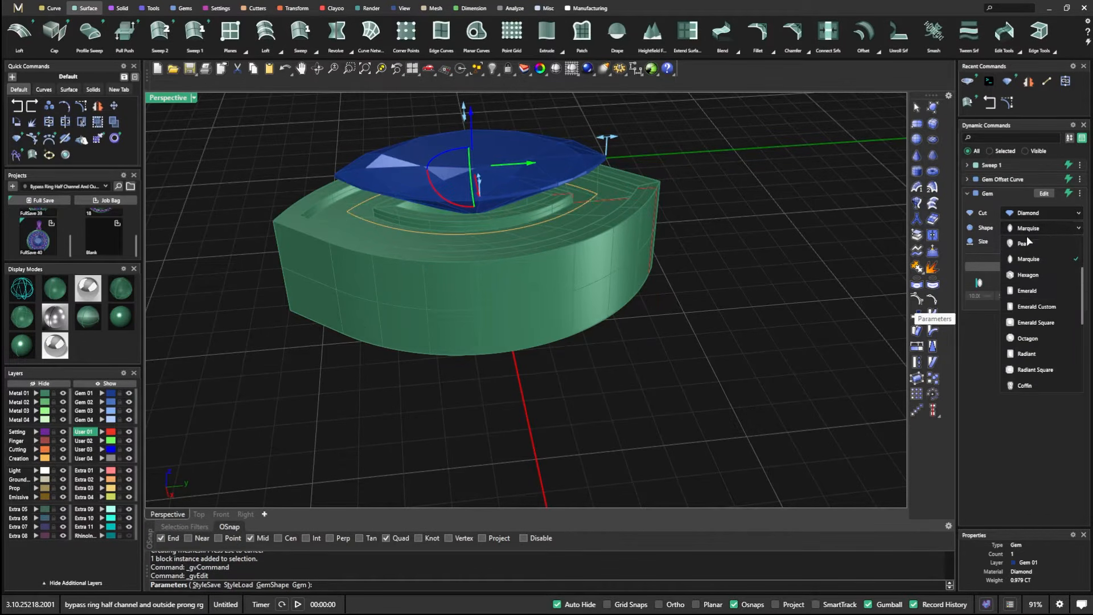
click(1028, 340)
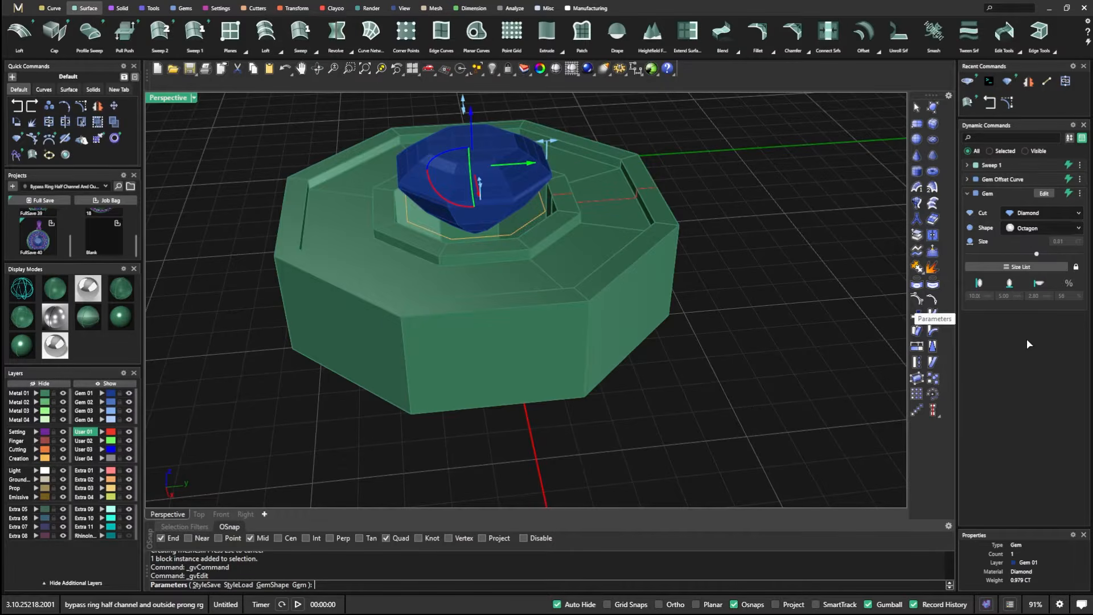
click(1025, 231)
click(1025, 373)
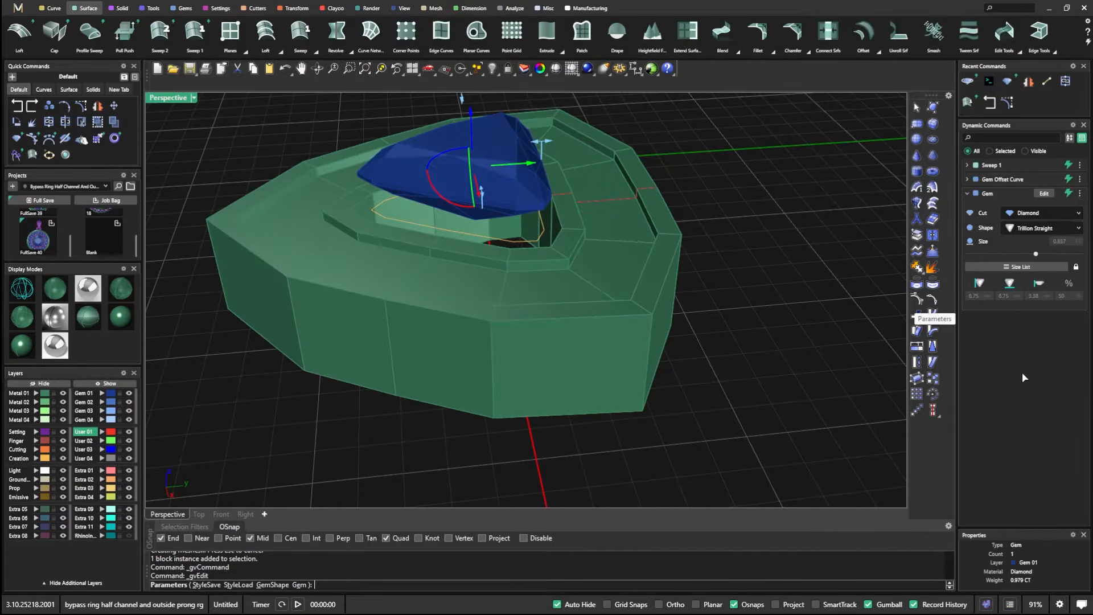
click(1024, 230)
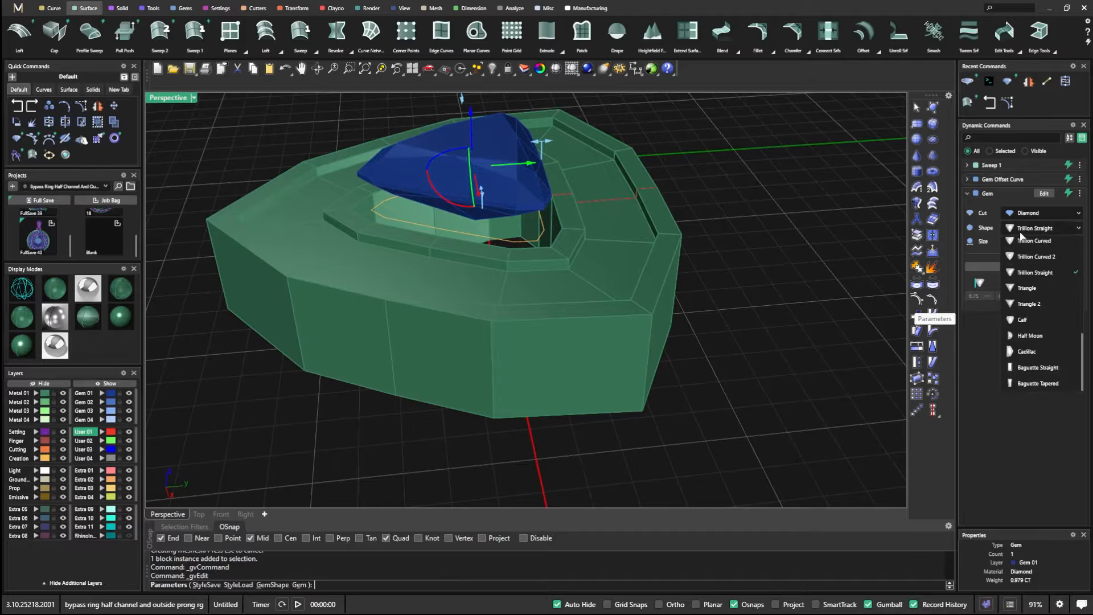
click(1026, 385)
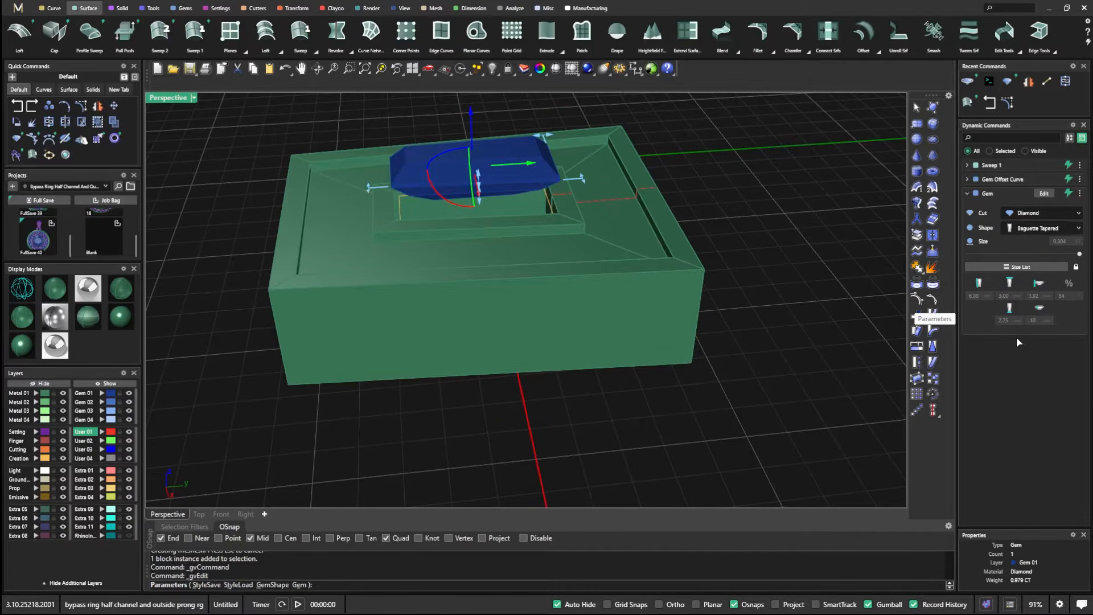
Step: Set the centre gem's shape back to Round and accept the gem edit
click(1023, 231)
scroll(1022, 285, up, 5)
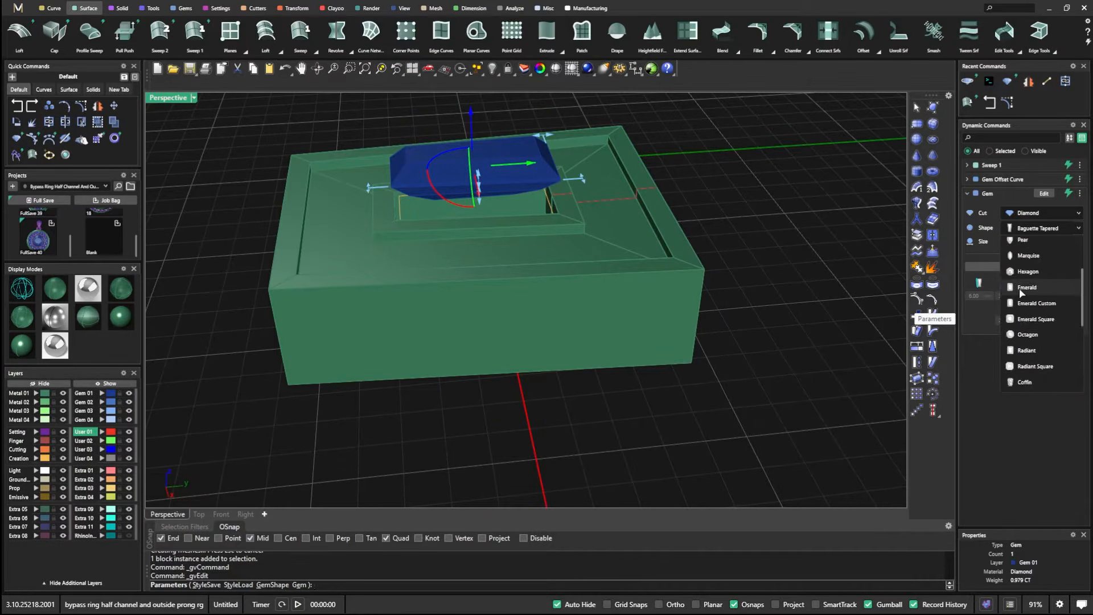
click(1024, 246)
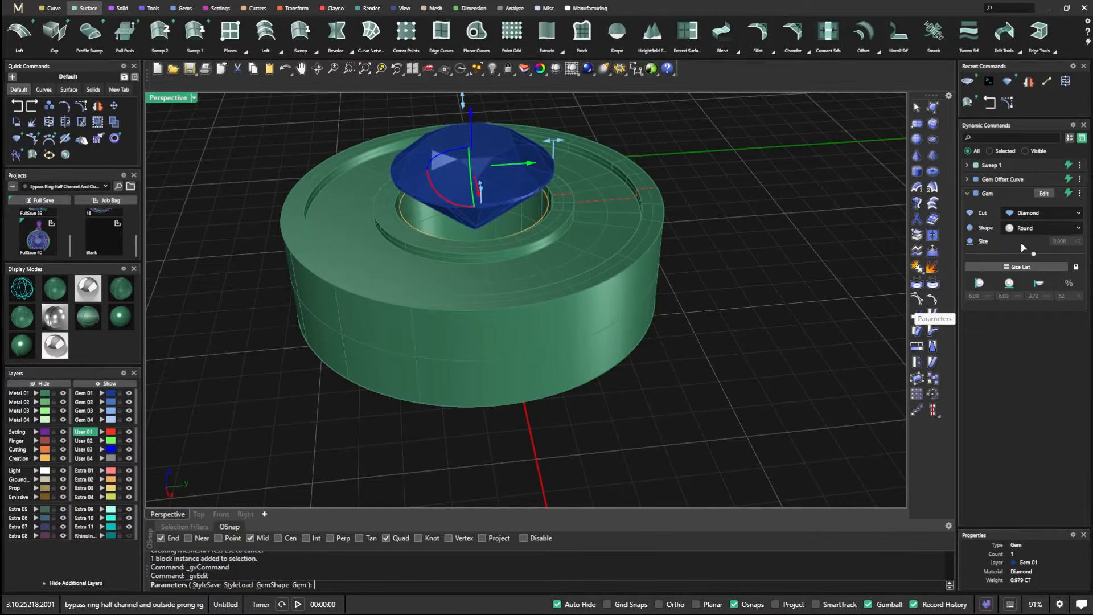
right_drag(774, 334, 708, 317)
scroll(602, 279, up, 5)
scroll(603, 279, down, 6)
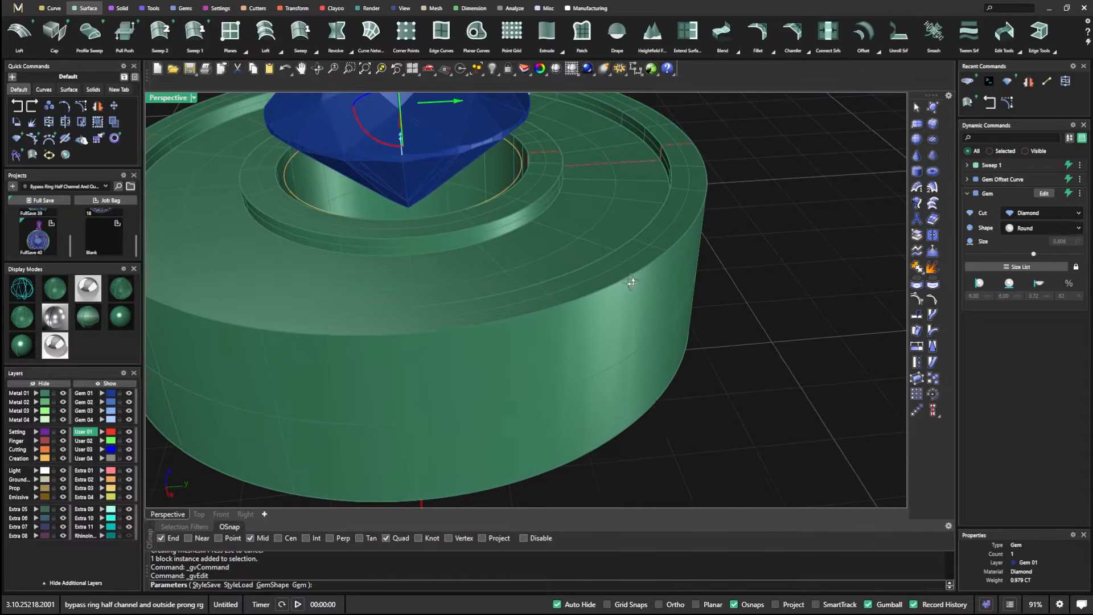
scroll(621, 247, up, 7)
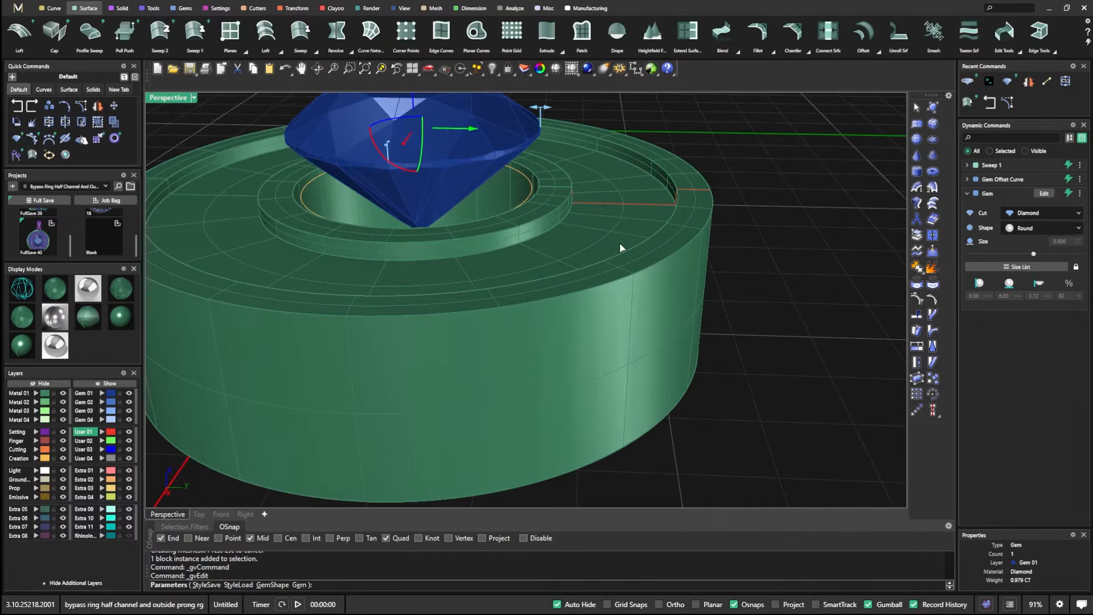
right_click(620, 200)
Step: Turn on the channel profile's control points again and switch the viewport to wireframe display
click(623, 205)
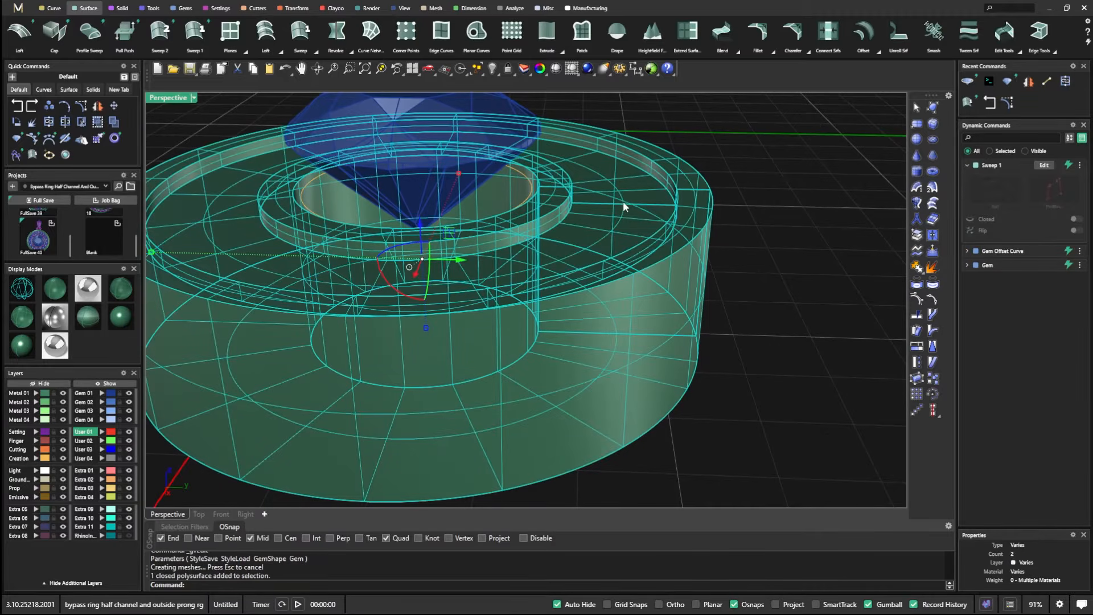
click(630, 206)
click(656, 234)
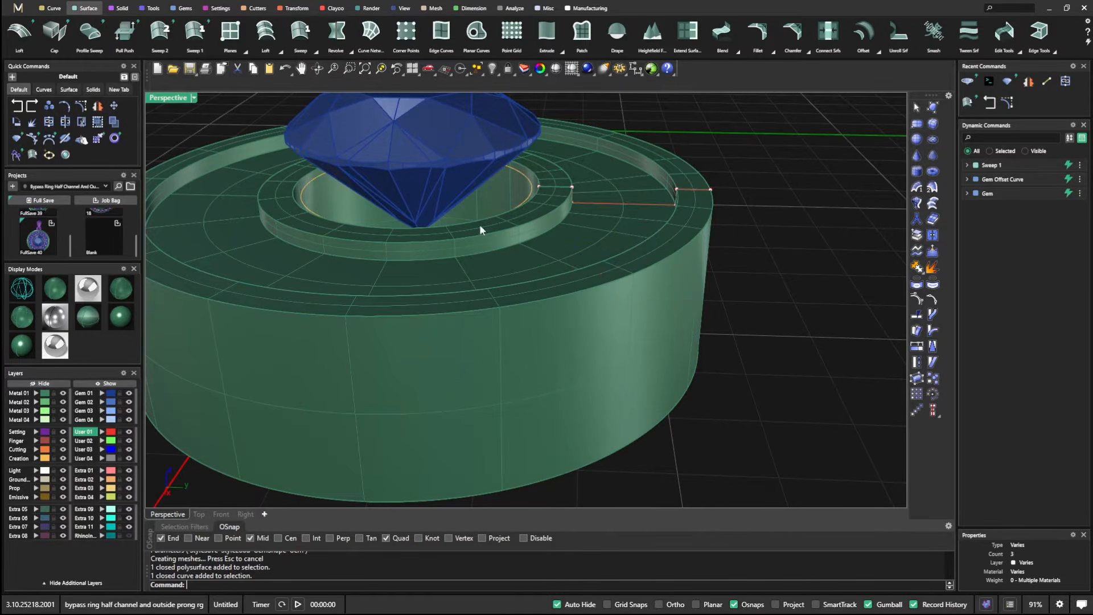
scroll(620, 228, down, 4)
right_drag(620, 228, 615, 204)
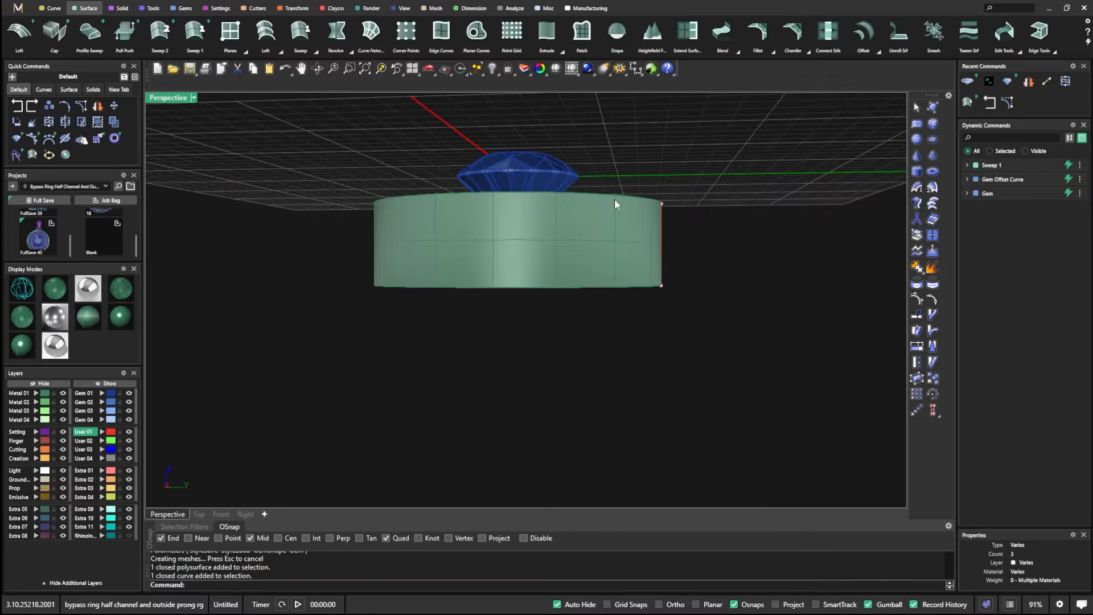
right_drag(613, 268, 630, 288)
click(22, 288)
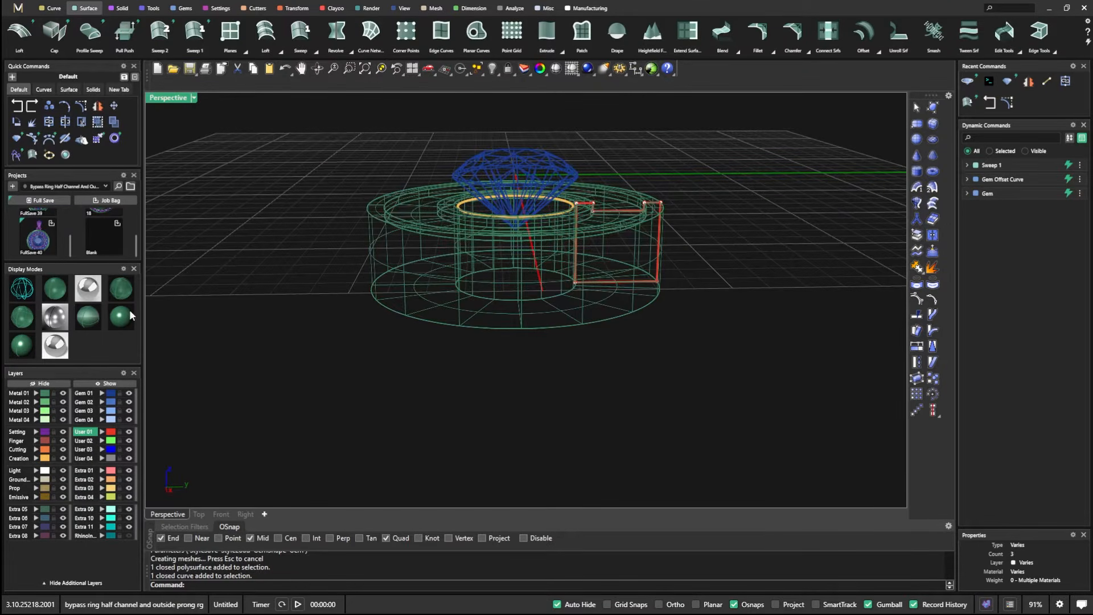
Step: Move the whole channel profile outward from the gem to widen the swept ring, and switch back to shaded display
right_drag(346, 342, 347, 361)
scroll(585, 276, up, 5)
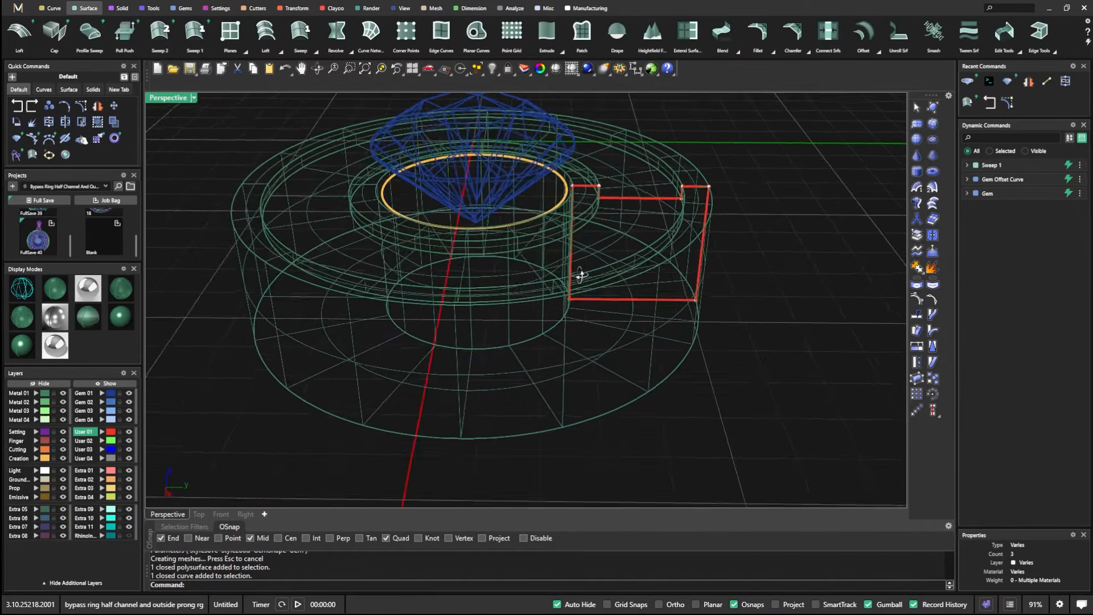
scroll(580, 275, down, 5)
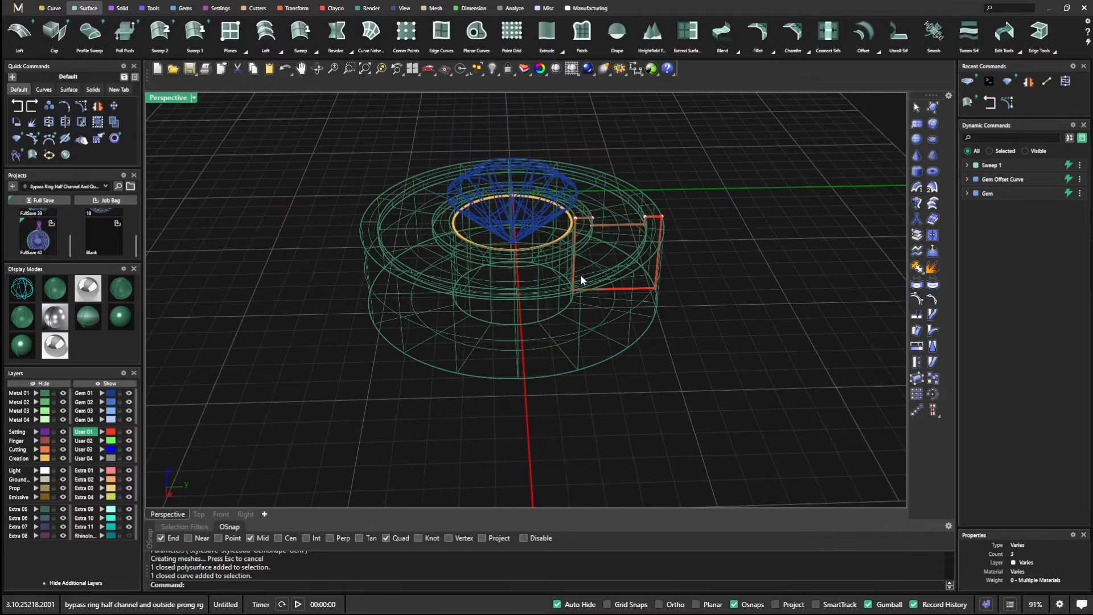
click(621, 289)
click(659, 319)
drag(658, 255, 681, 254)
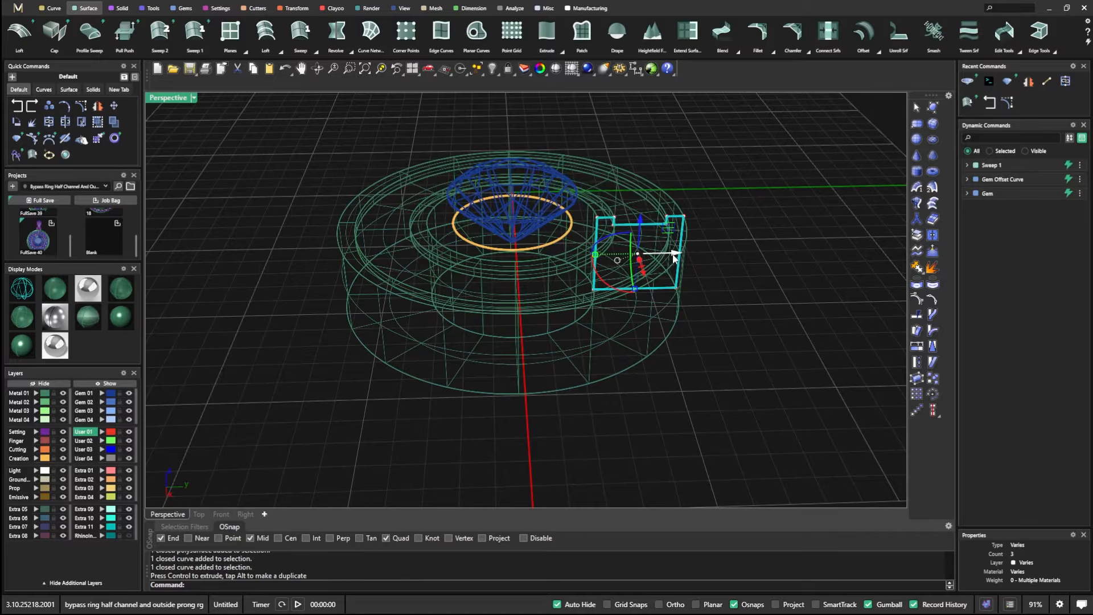
click(48, 296)
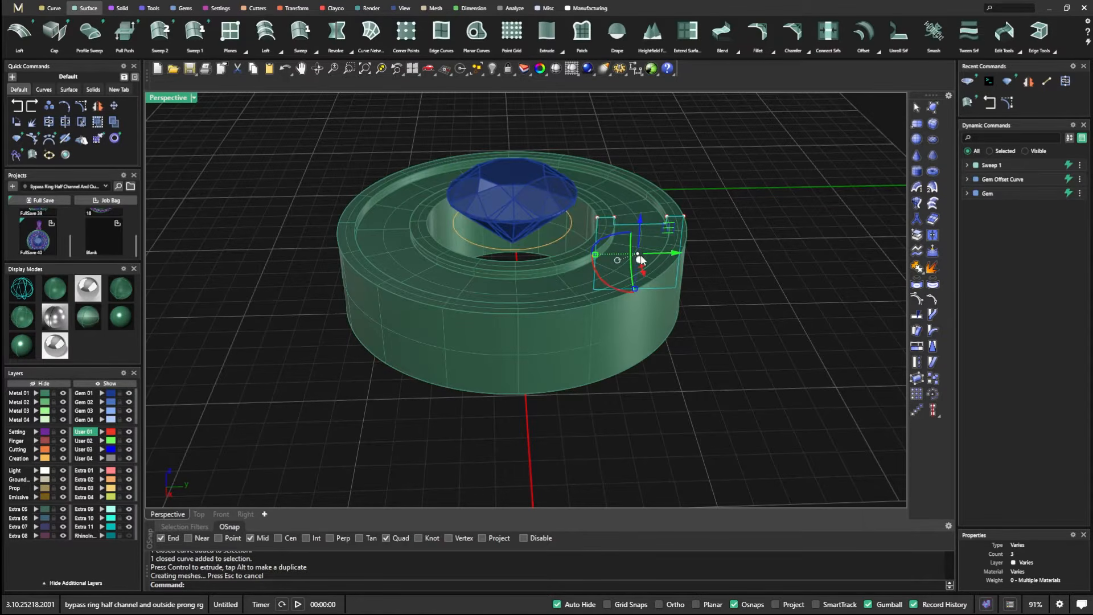
Step: Move the channel profile back inward toward the gem, adjust its height slightly down and up, and clear the selection
drag(673, 259, 654, 259)
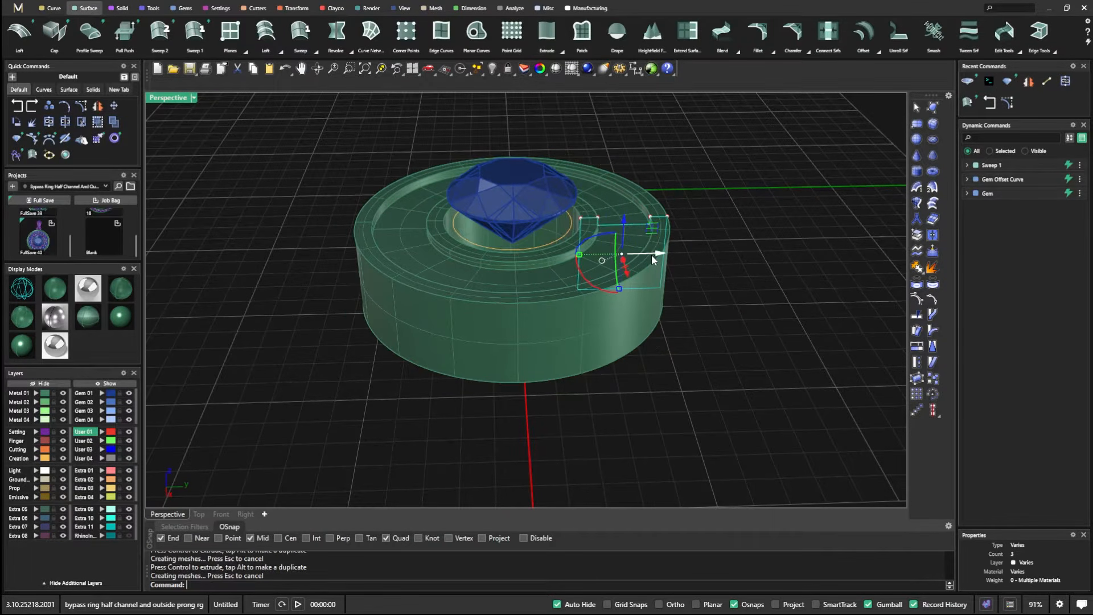
right_drag(618, 313, 610, 232)
drag(626, 214, 622, 221)
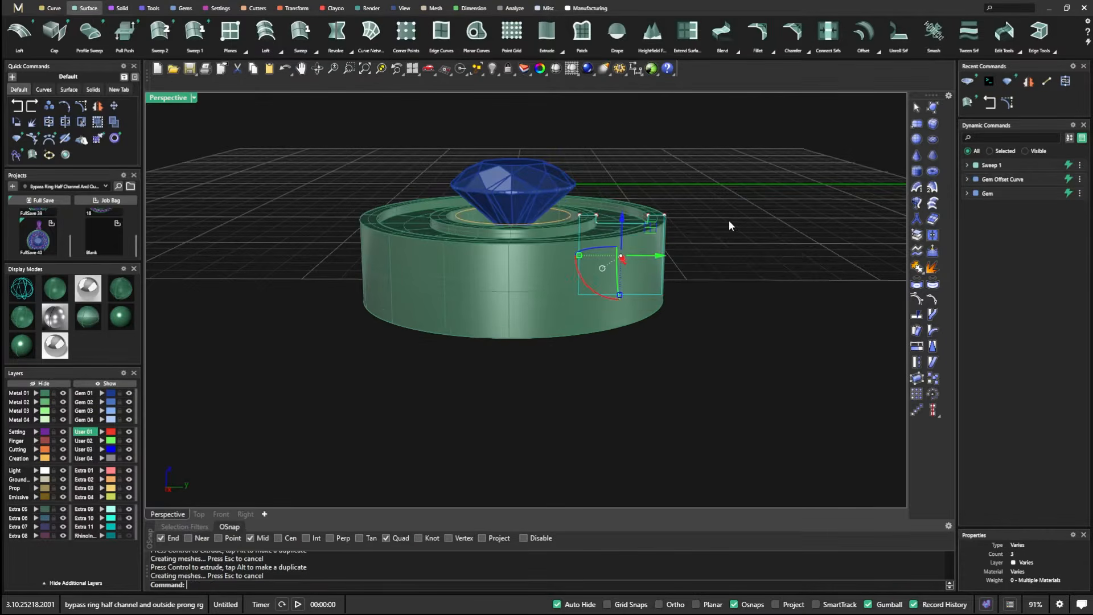
mouse_move(658, 259)
mouse_down()
mouse_move(670, 259)
mouse_move(647, 257)
mouse_up()
mouse_move(616, 248)
right_down()
mouse_move(612, 275)
mouse_move(612, 250)
right_up()
scroll(612, 276, up, 2)
drag(613, 215, 614, 204)
key(Escape)
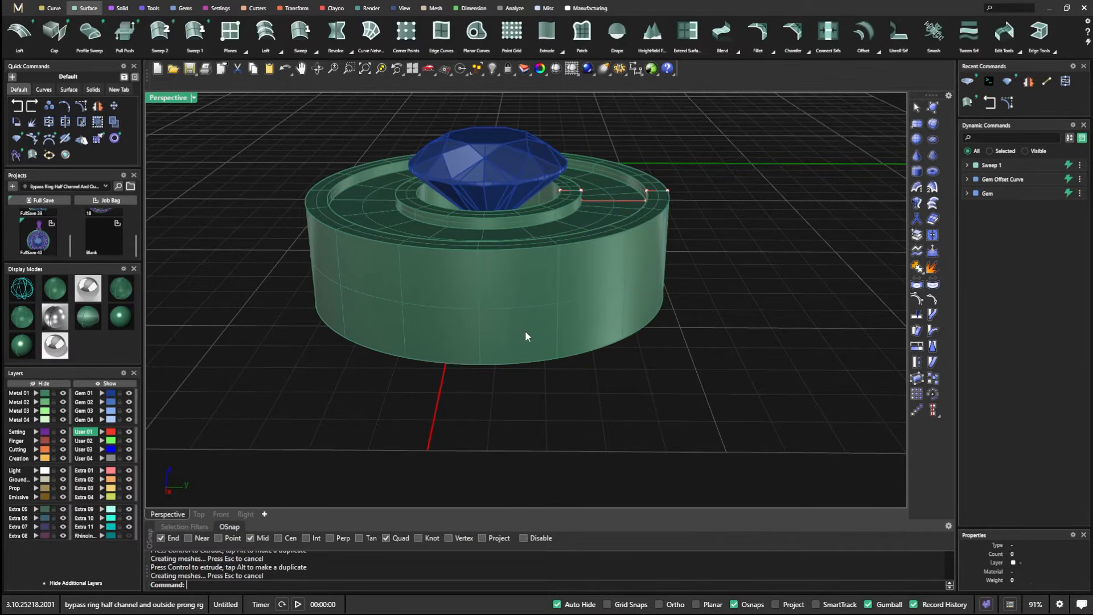
Step: Delete the swept channel ring and its profile curve, keeping only the gem and its offset curve
click(561, 304)
key(Delete)
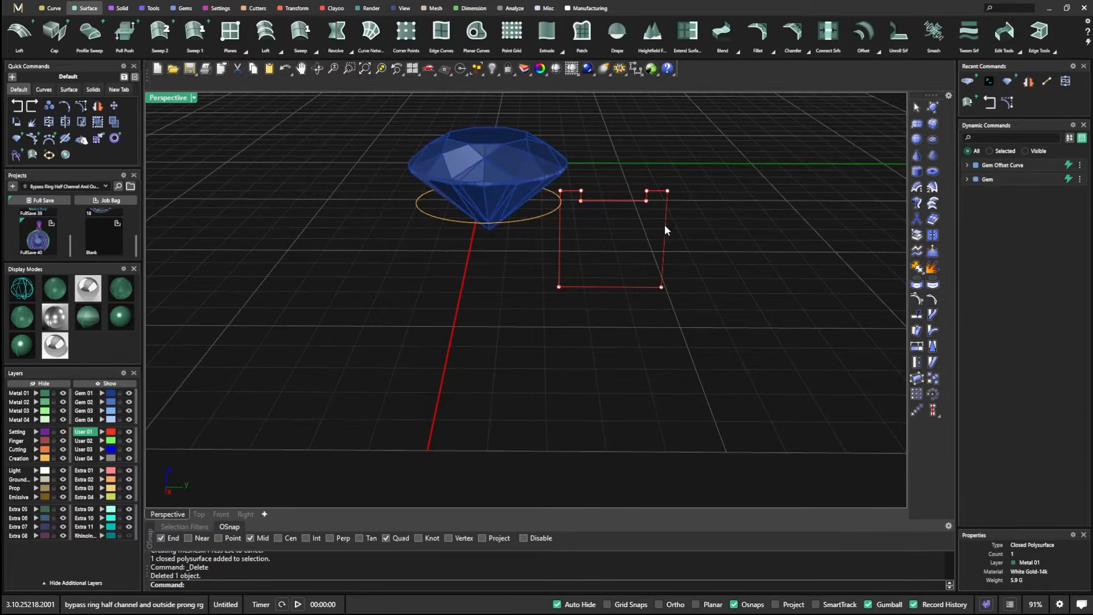
drag(576, 257, 702, 171)
key(Delete)
Step: Reopen the gem offset curve for editing, try raising its Z offset, and close the edit
scroll(493, 290, down, 4)
right_drag(493, 290, 545, 290)
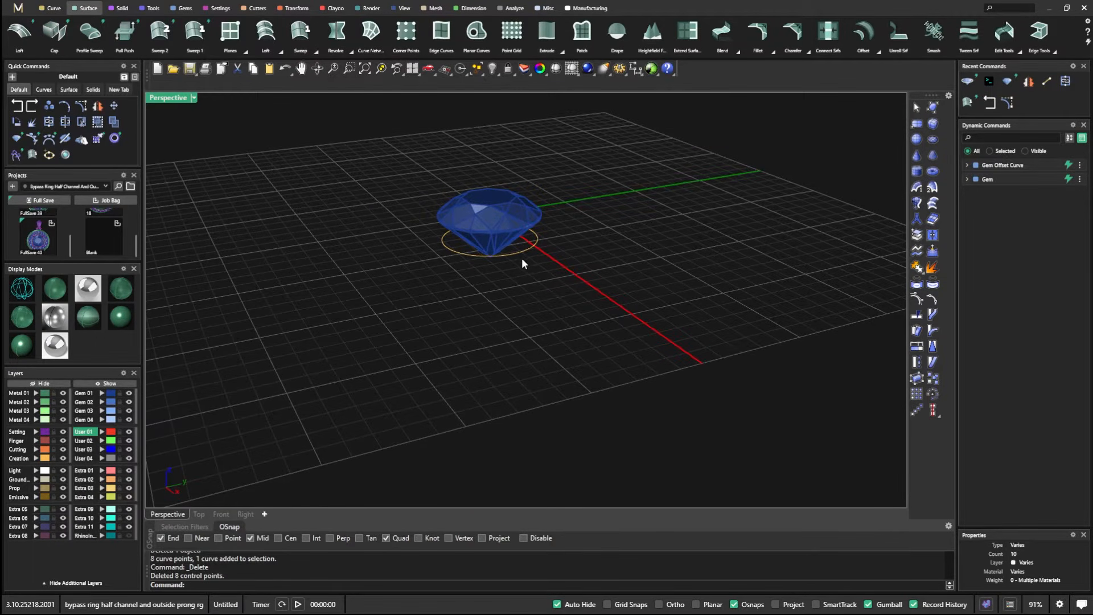
right_drag(527, 320, 534, 243)
click(533, 236)
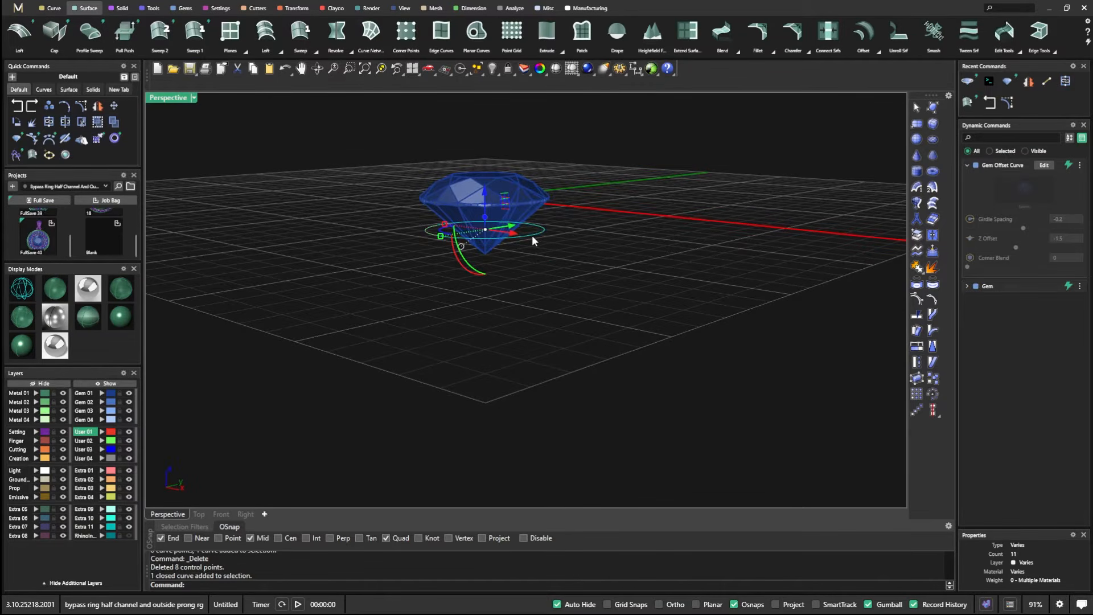
click(1044, 165)
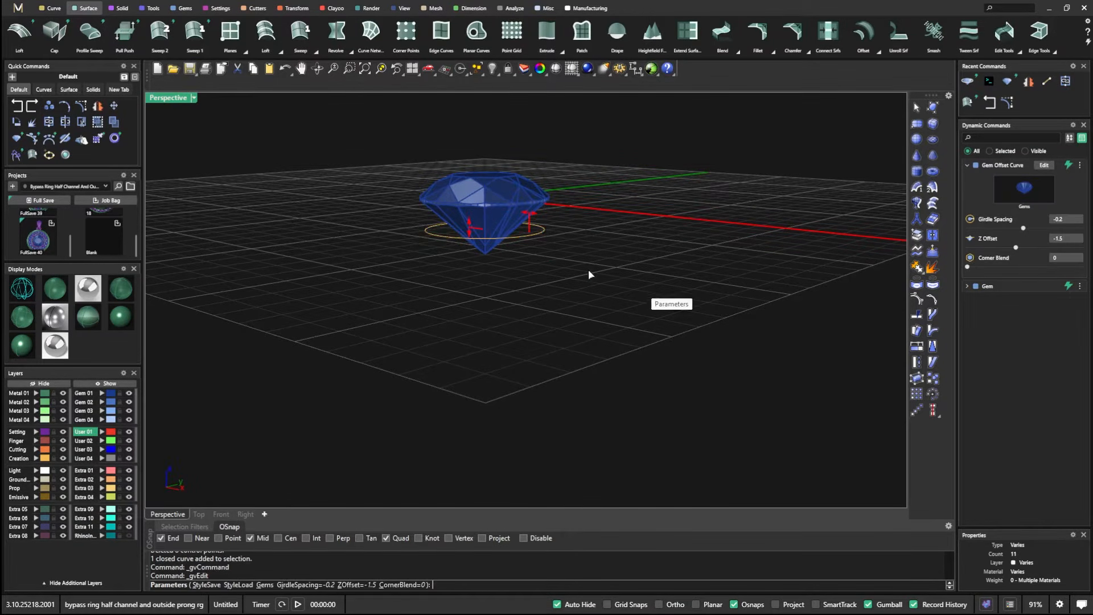
drag(484, 235, 485, 222)
right_click(290, 295)
right_drag(319, 302, 399, 318)
right_drag(377, 336, 344, 330)
right_drag(389, 293, 408, 320)
scroll(527, 251, up, 3)
right_drag(527, 247, 488, 253)
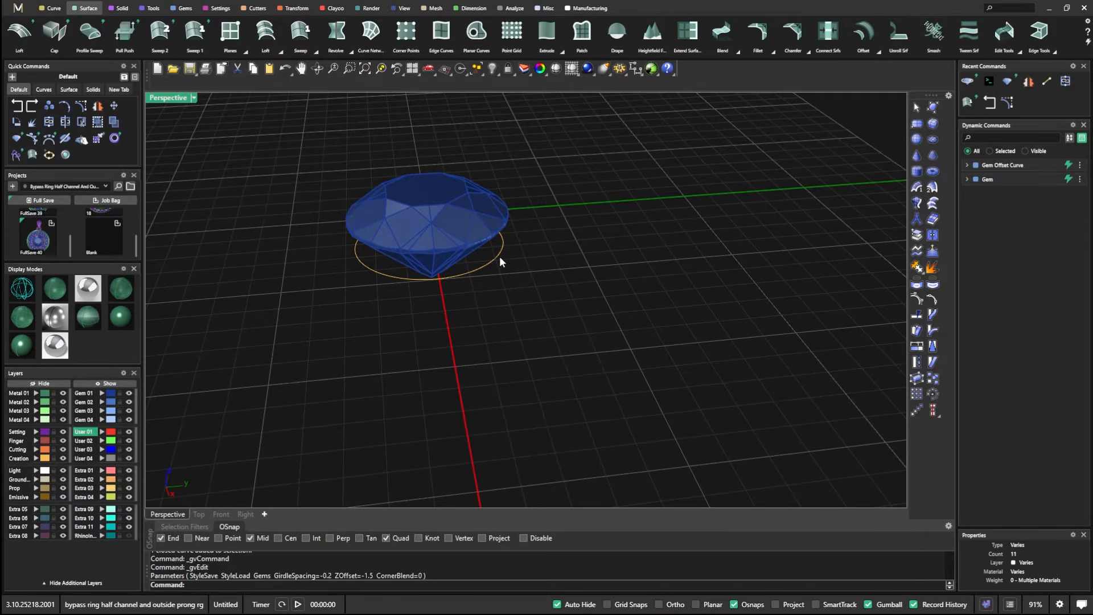
Step: Place a profile on the gem offset curve with Profile Placer and rotate it half a turn to point upward
click(151, 8)
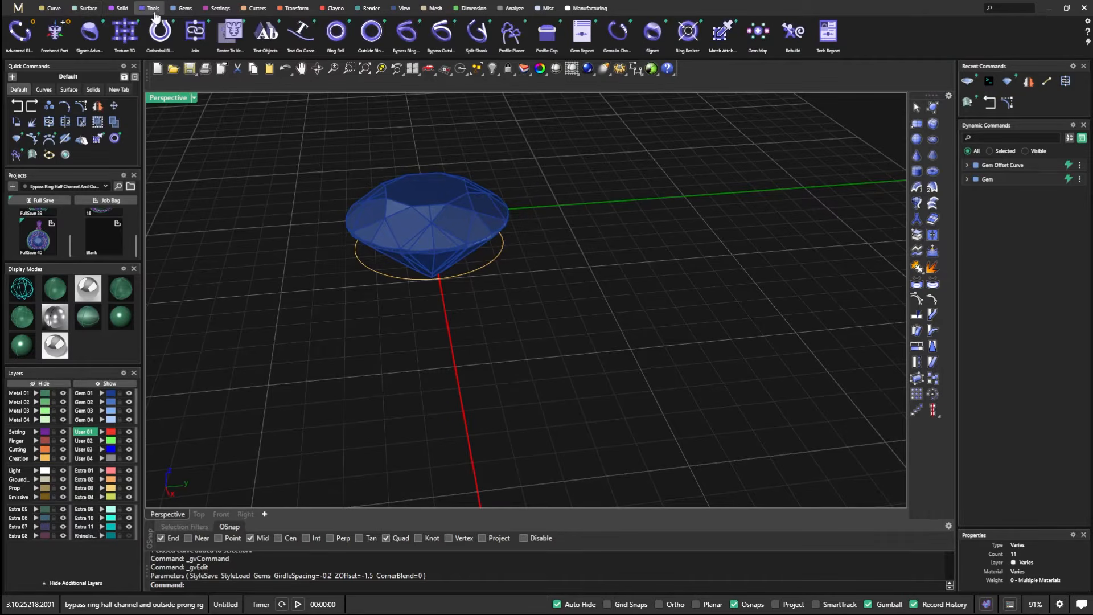
click(511, 33)
right_drag(510, 368, 495, 321)
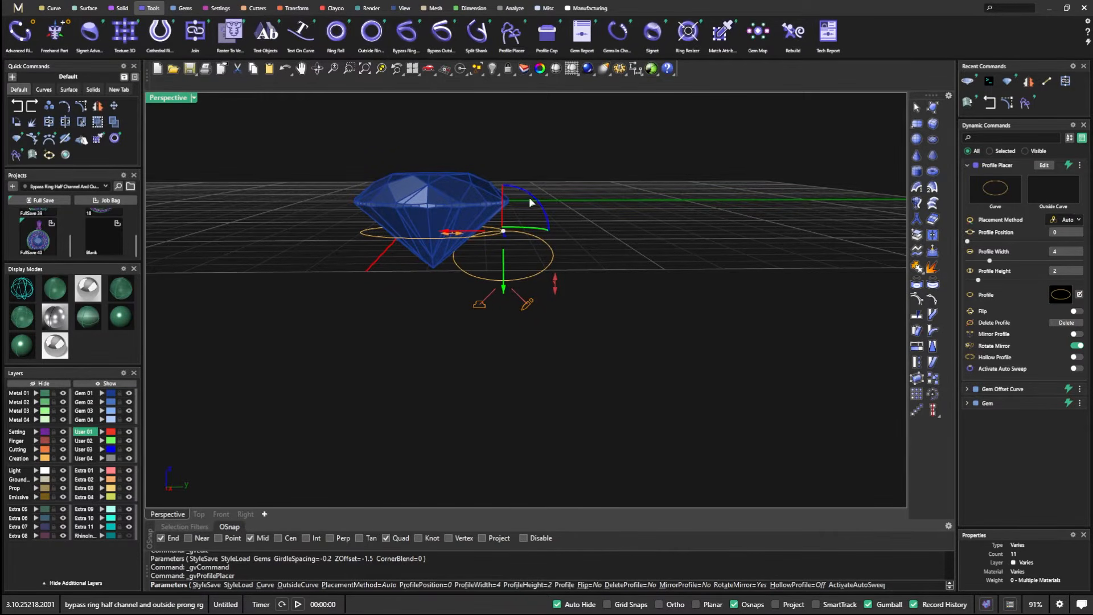
drag(535, 193, 451, 329)
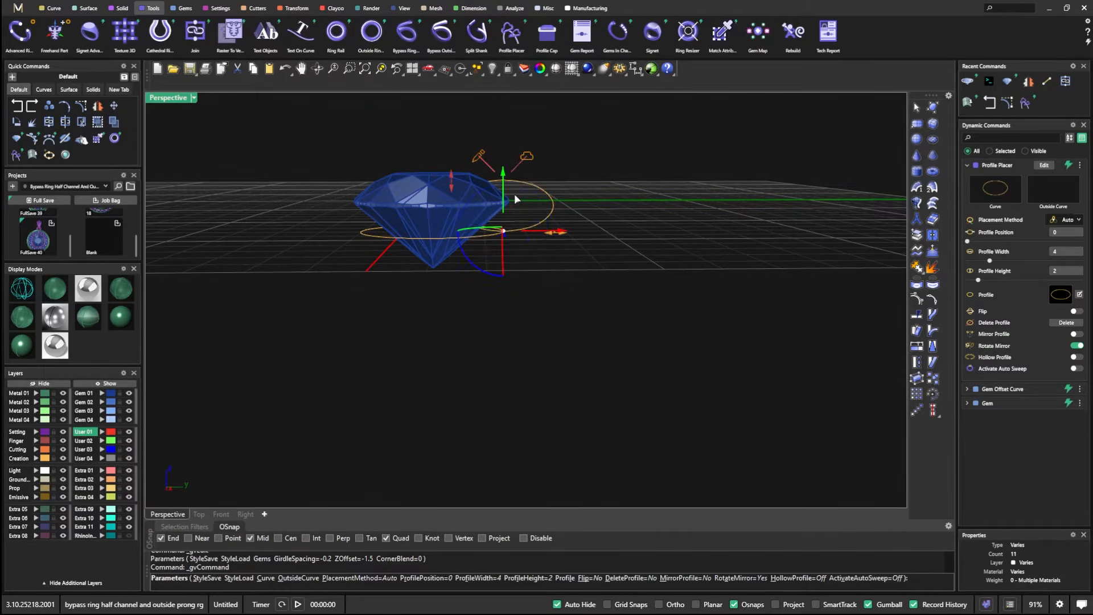
Step: Replace the placed profile's shape with a plain rectangle from the Shank profile library
click(1060, 294)
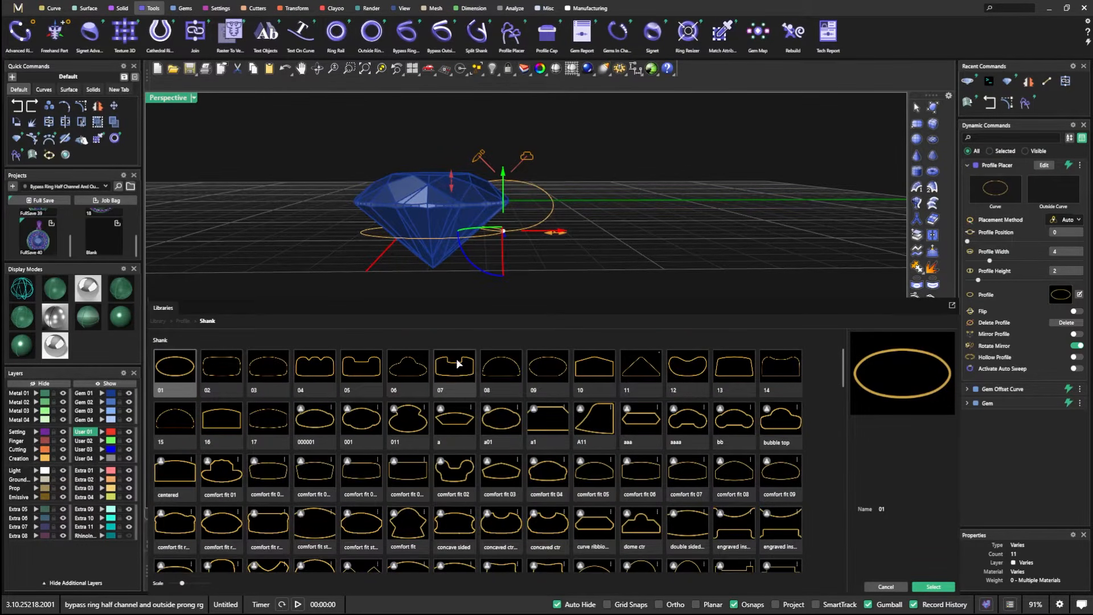
scroll(456, 385, down, 5)
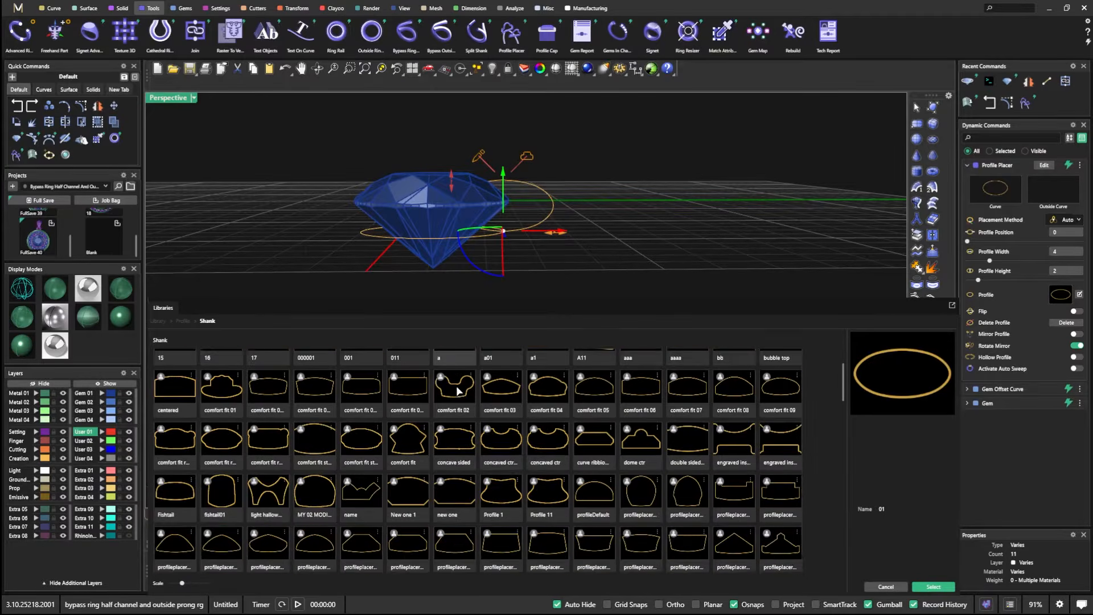
scroll(456, 387, down, 10)
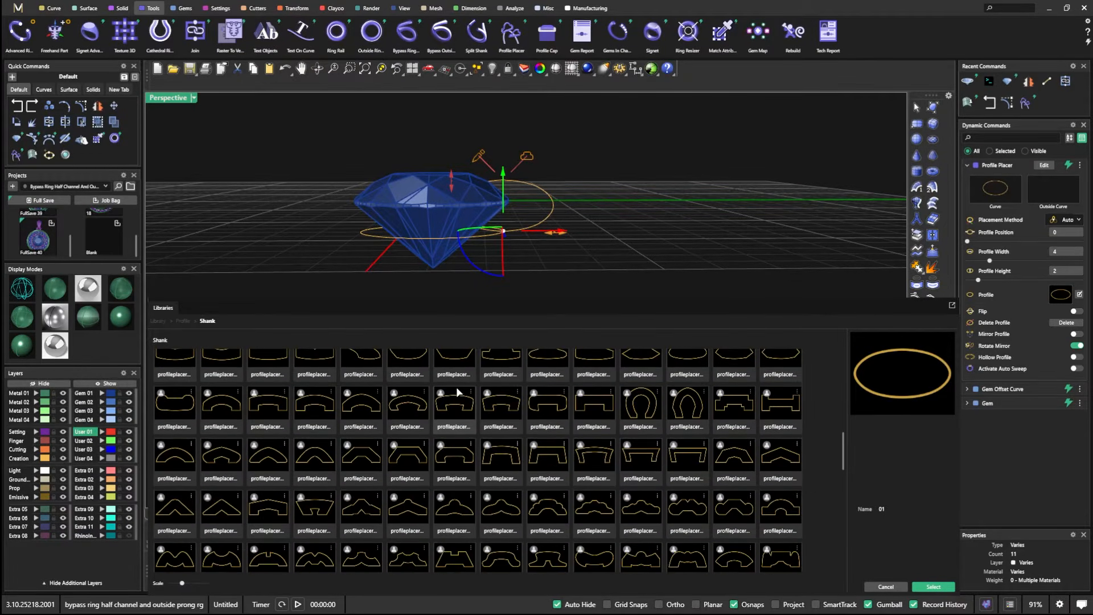
scroll(456, 388, down, 2)
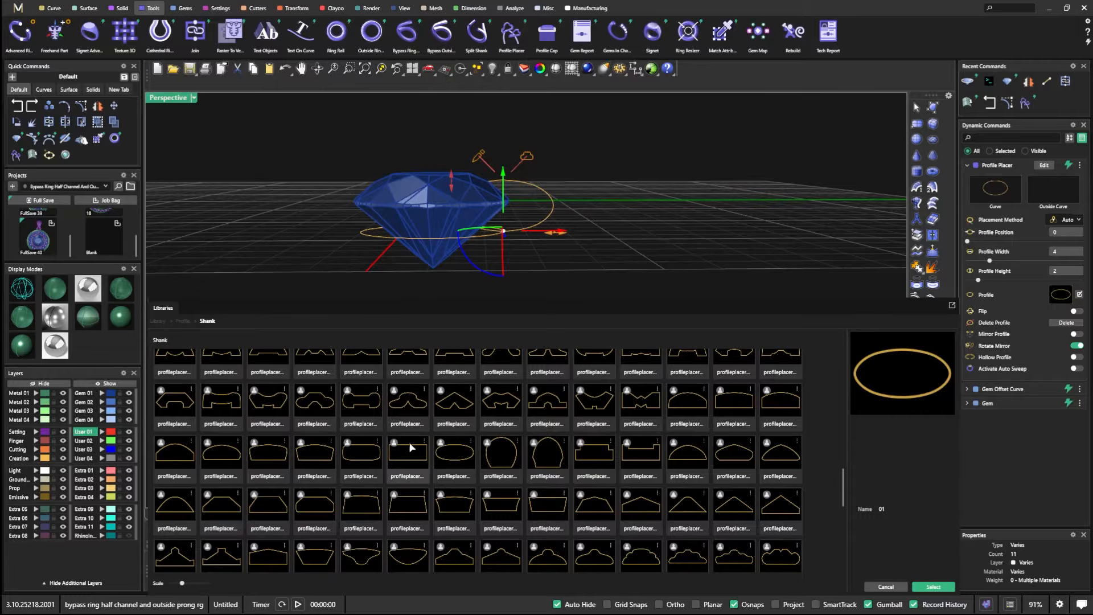
click(405, 453)
double_click(406, 453)
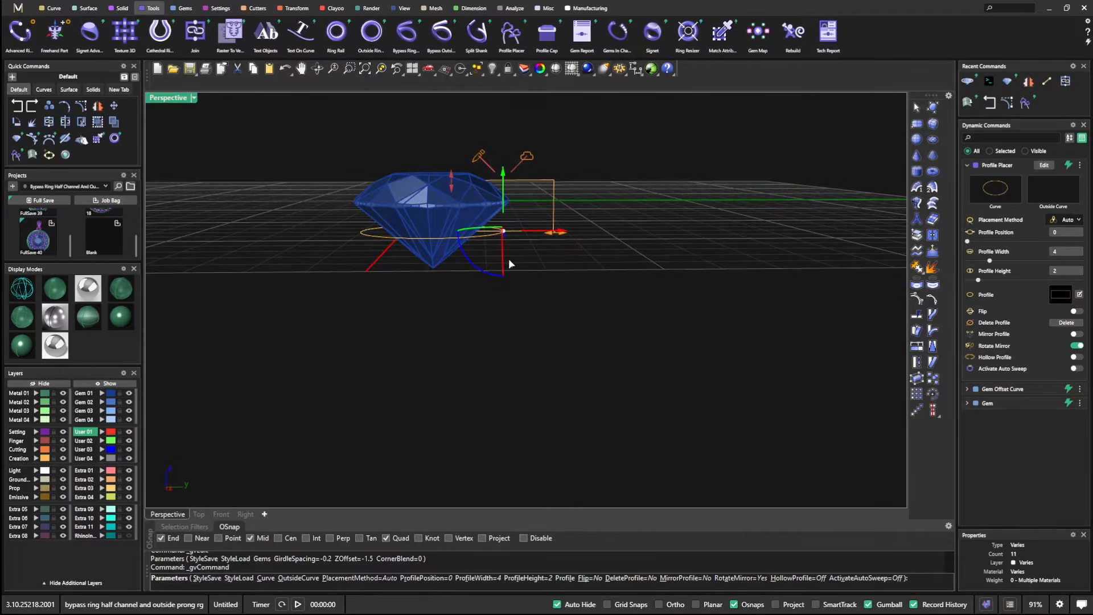
Step: Move the rectangular profile down and outward until it sits below and outside the offset curve, and set its width to 3 mm
double_click(168, 102)
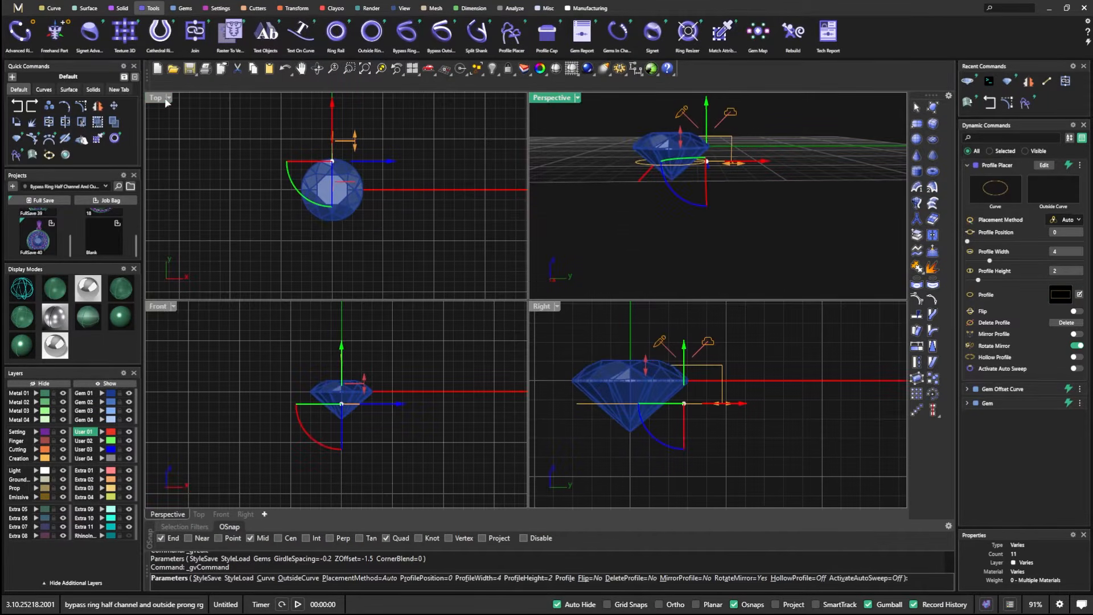
scroll(681, 407, up, 4)
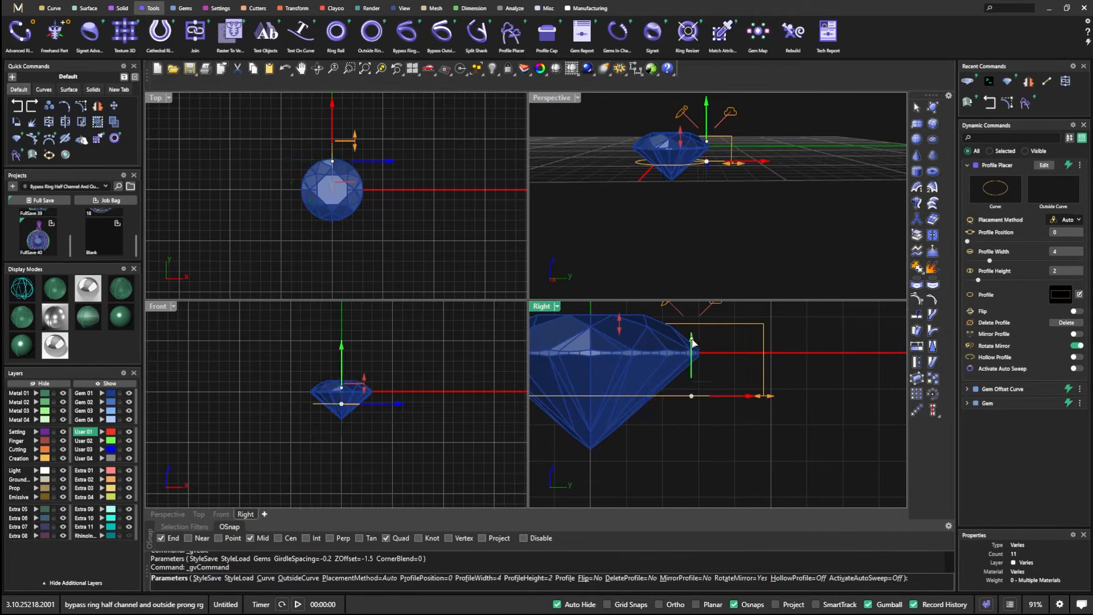
drag(691, 397, 655, 407)
drag(741, 468, 788, 475)
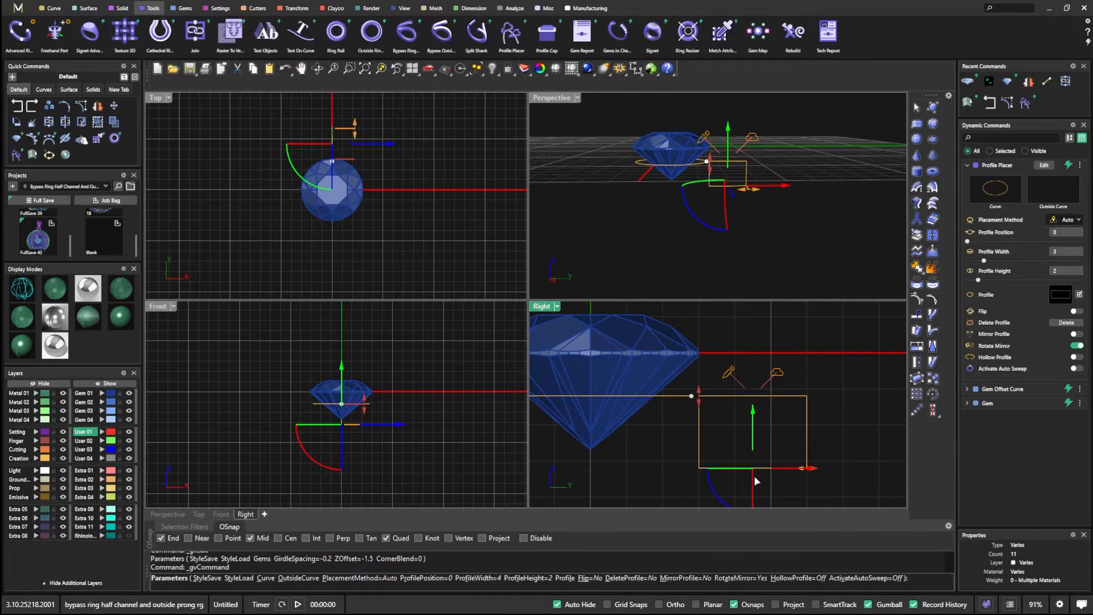
drag(814, 468, 808, 469)
scroll(766, 450, down, 4)
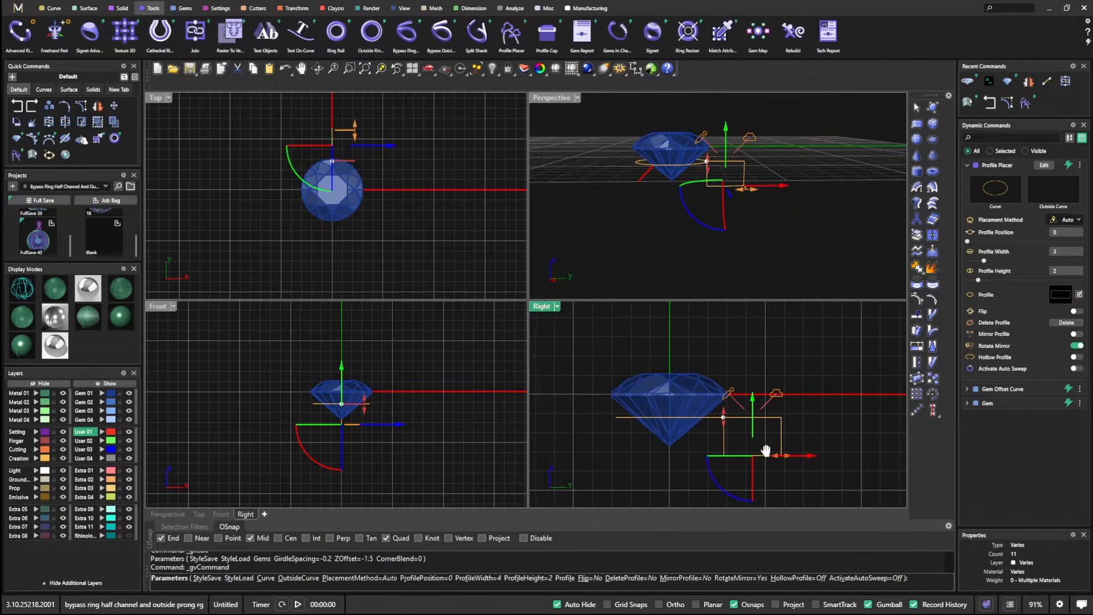
Step: Set the profile's height to 4 mm and width to 3.4 mm, then shift it outward to align with the offset curve
click(639, 150)
scroll(712, 175, up, 4)
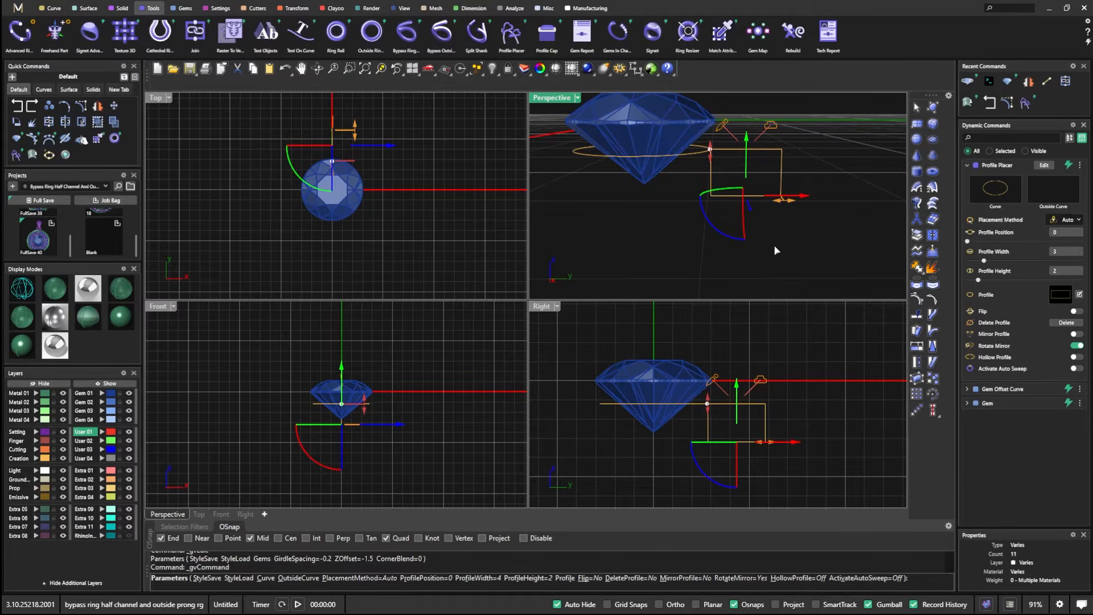
right_drag(740, 462, 700, 420)
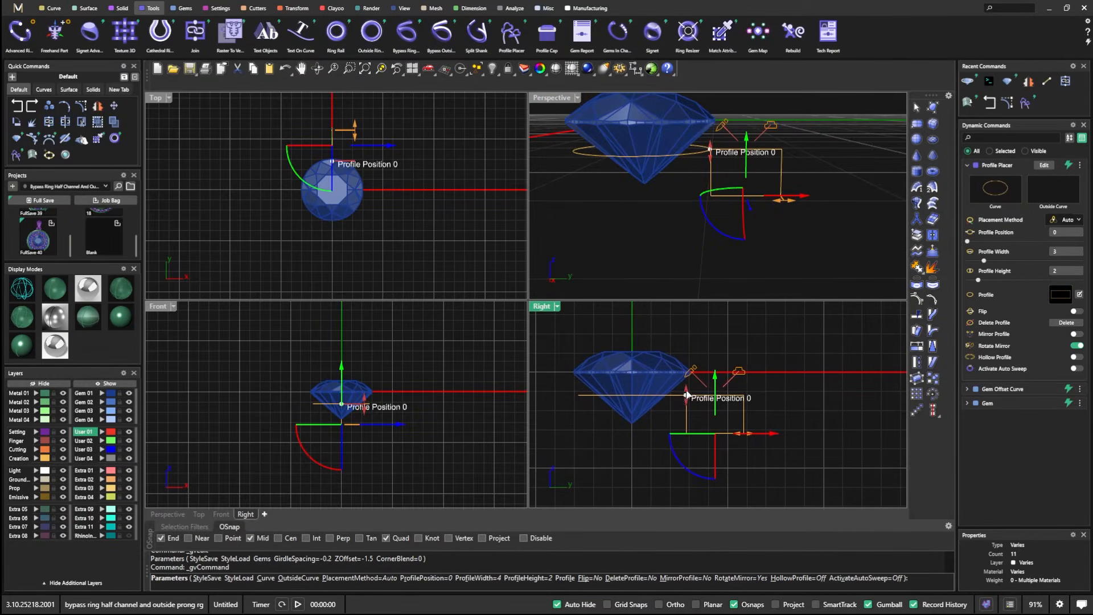
scroll(685, 401, up, 2)
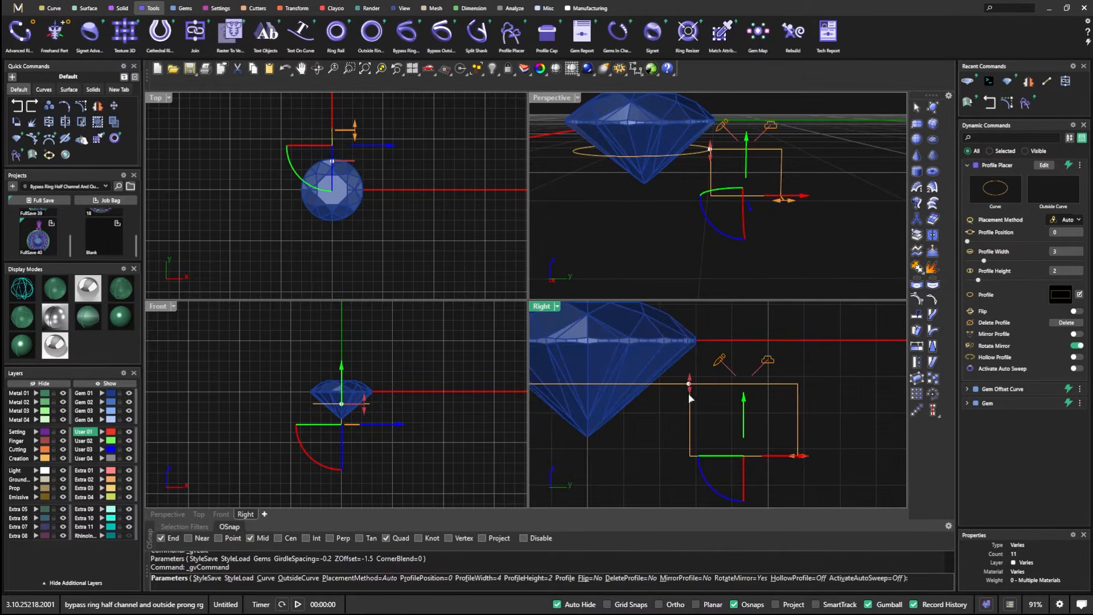
drag(689, 384, 691, 312)
drag(743, 402, 741, 473)
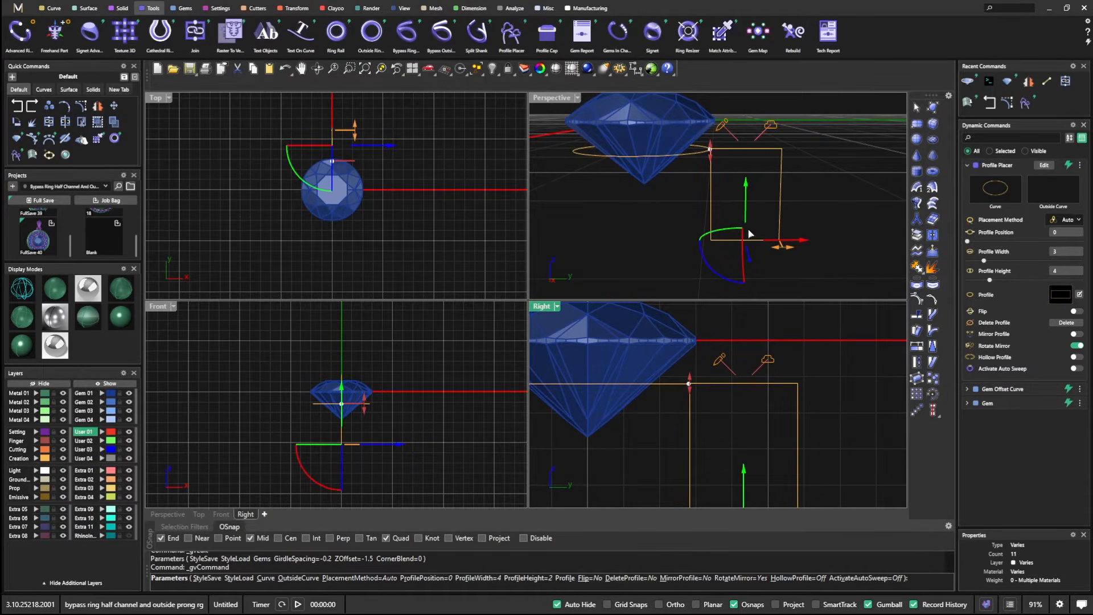
drag(783, 246, 791, 253)
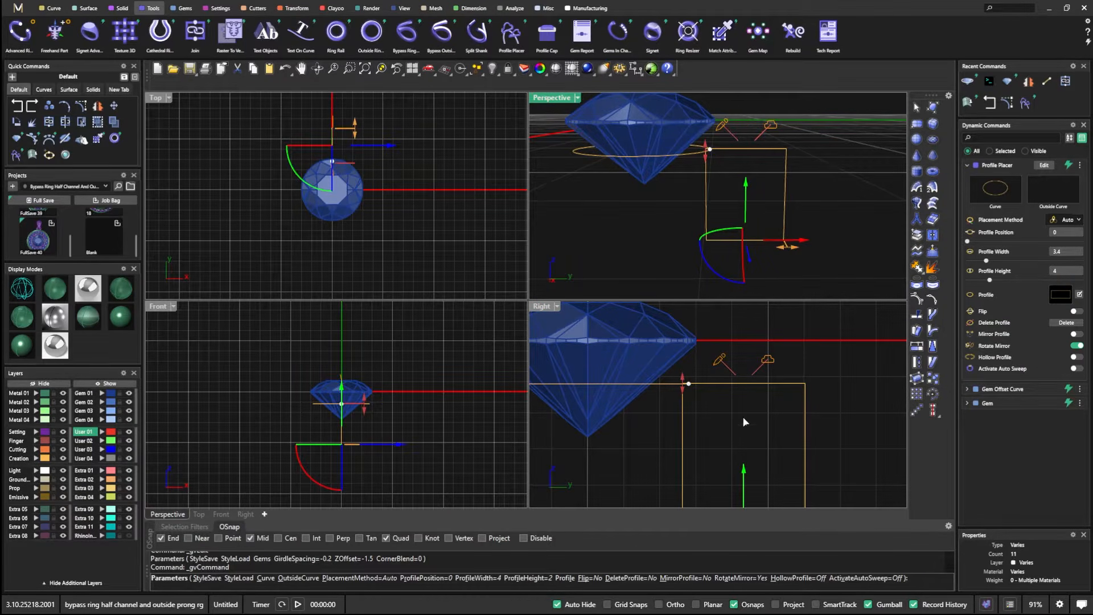
scroll(702, 379, down, 2)
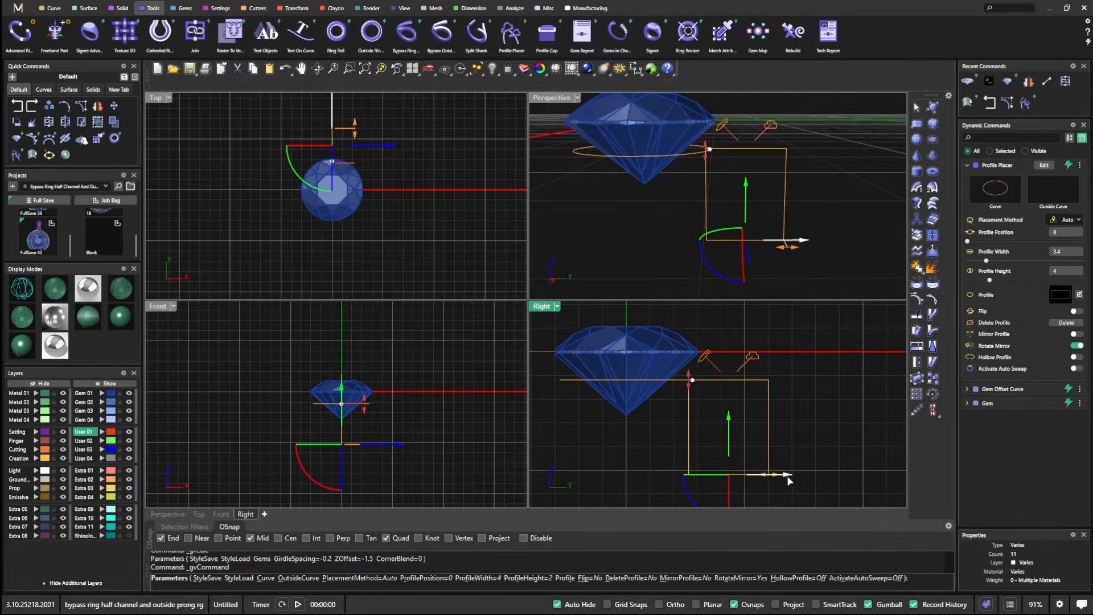
drag(789, 476, 791, 476)
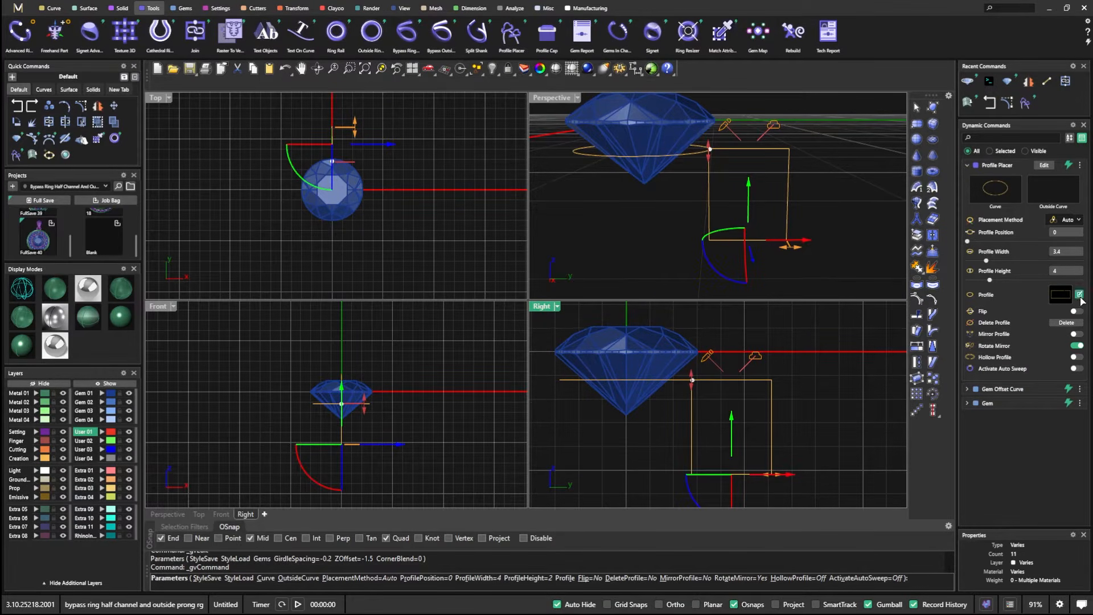
Step: Edit the profile with 0.1 grid snap, draw a 0.8 mm vertical guide line up from its top edge at X -0.9, and mirror it
click(1080, 296)
scroll(579, 306, down, 3)
right_drag(575, 309, 528, 336)
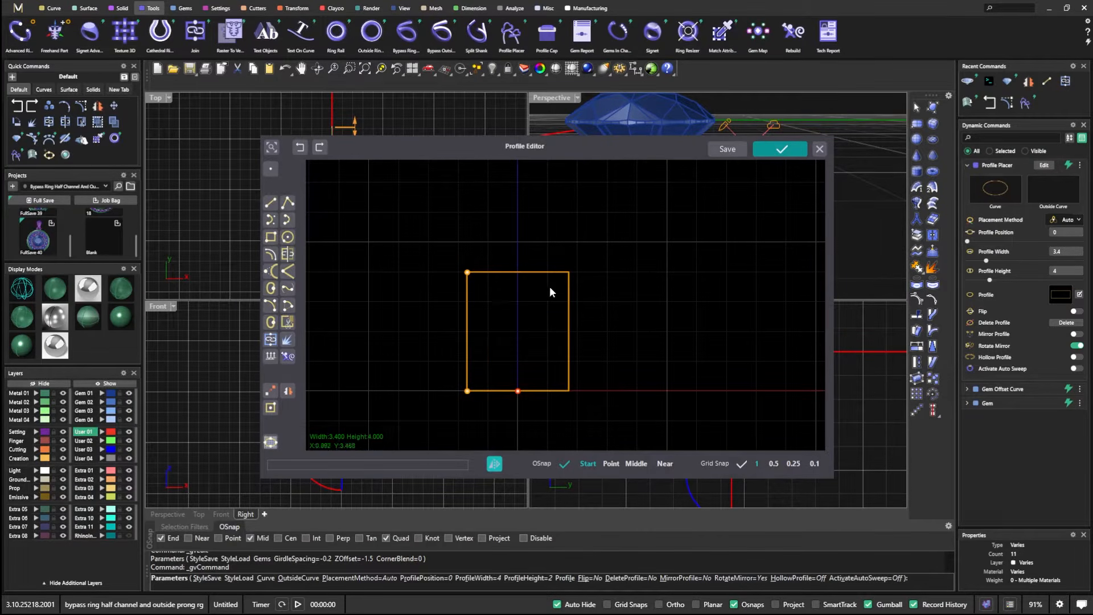
drag(664, 148, 576, 149)
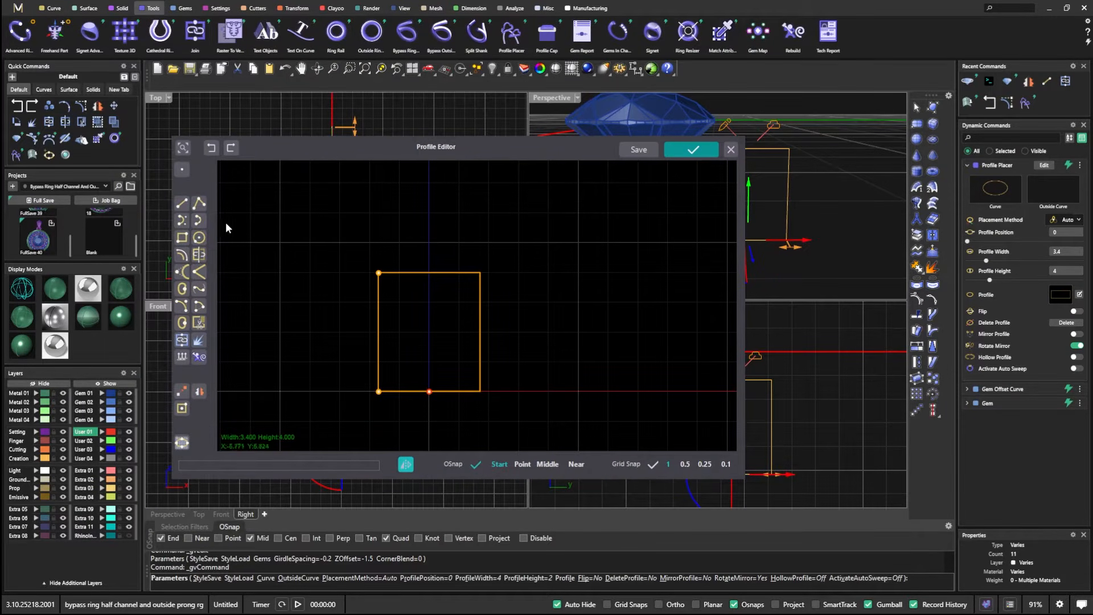
click(182, 204)
click(727, 463)
scroll(380, 274, up, 3)
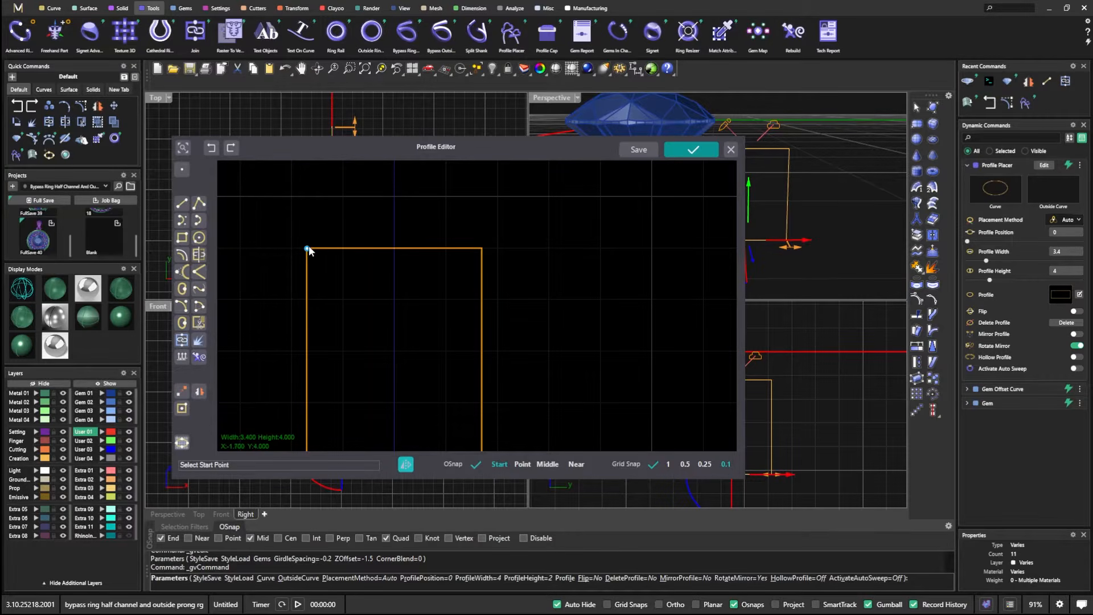
click(348, 248)
click(348, 207)
click(198, 392)
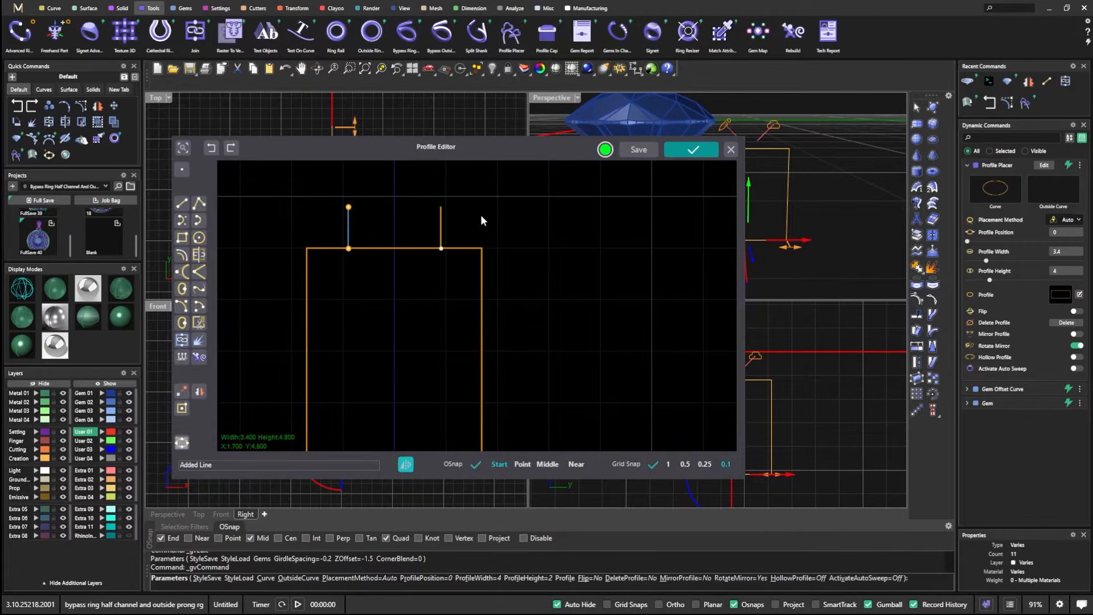
click(410, 206)
Step: Split the rectangle's top edge with the two guide lines, and delete the middle segment and both guides
click(197, 256)
click(380, 248)
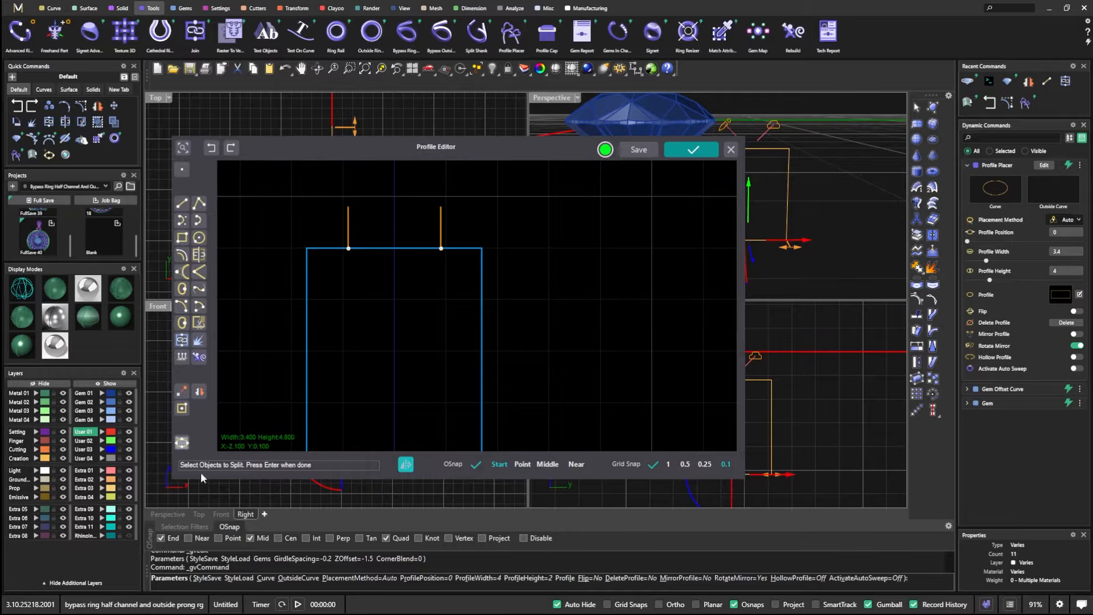
key(Return)
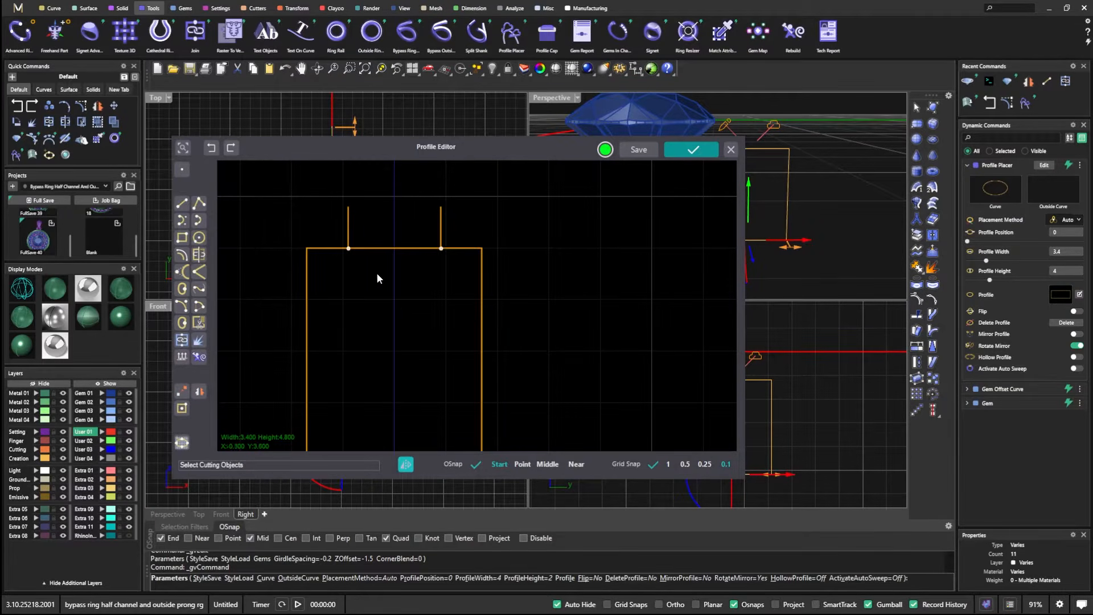
click(346, 225)
key(Return)
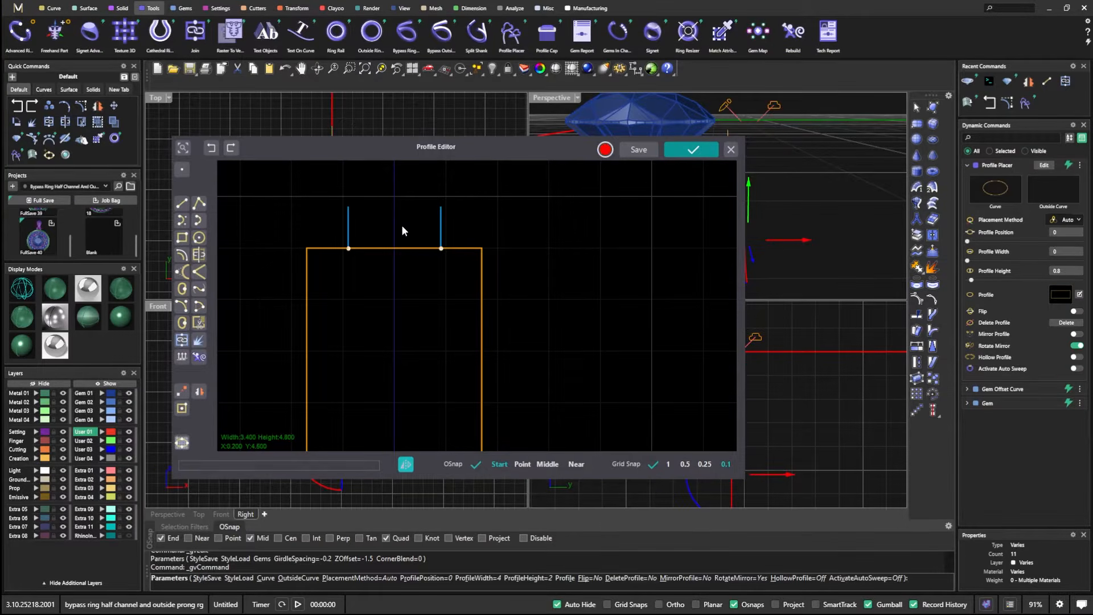
click(399, 250)
key(Delete)
drag(459, 210, 331, 233)
key(Delete)
Step: Draw a 0.4 mm deep notch across the top gap, mirroring its vertical side and connecting both with a bottom line
click(197, 218)
click(349, 249)
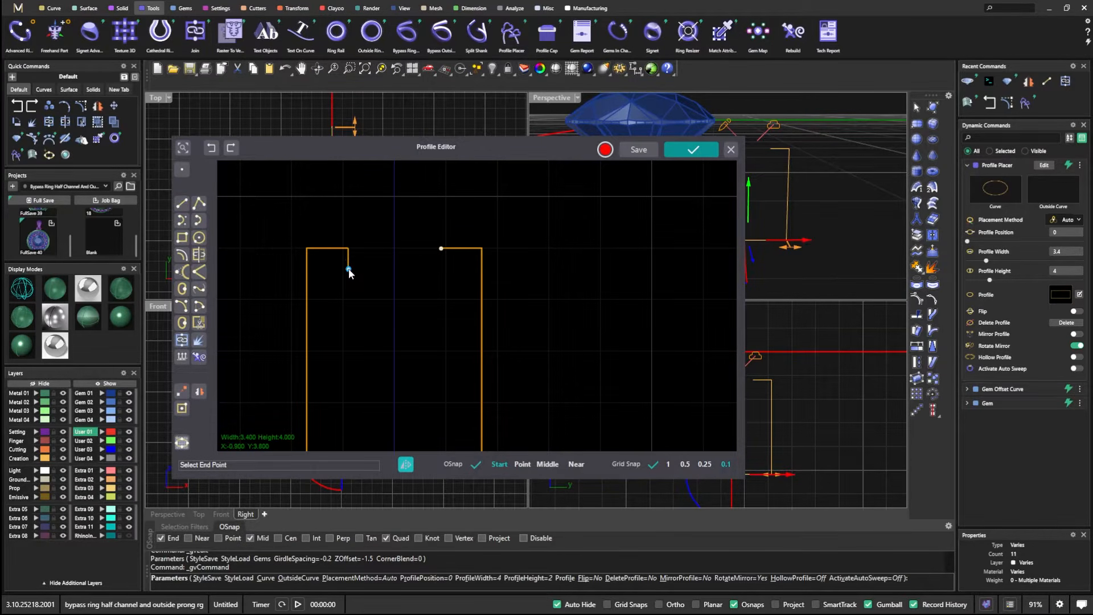
click(349, 268)
click(337, 268)
click(199, 391)
click(181, 203)
click(348, 269)
click(441, 269)
Step: Join all the outline segments into one closed profile and apply the edited shape
scroll(493, 250, down, 3)
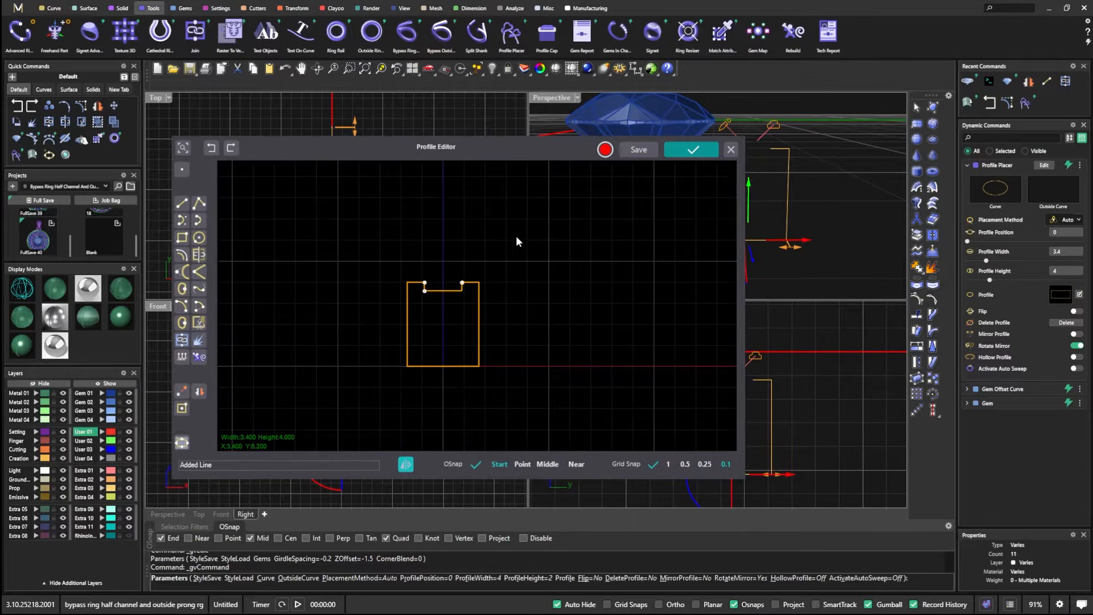
drag(417, 345, 501, 394)
click(182, 357)
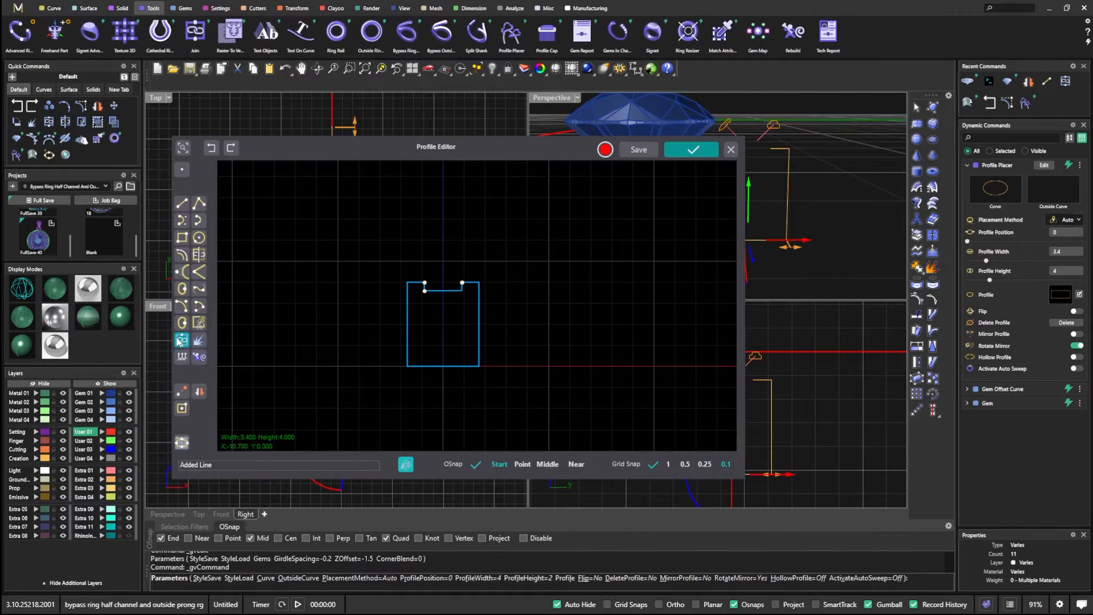
click(692, 151)
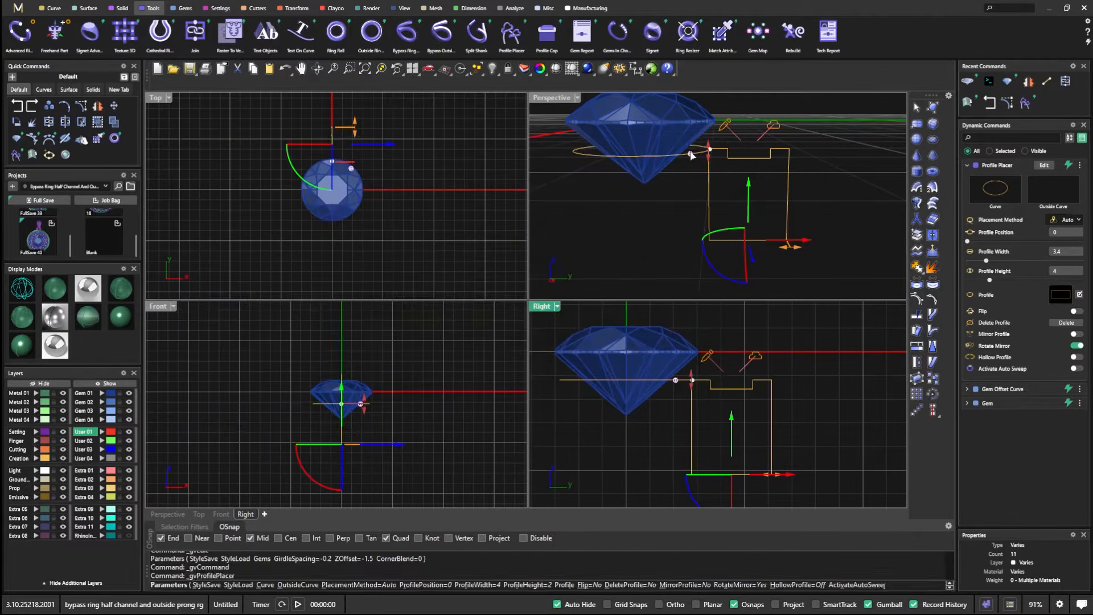
Step: Set the notched profile's width to 4 mm, move it outward to line up with the offset curve, and finish the placement
right_drag(746, 183, 676, 230)
mouse_move(794, 230)
mouse_down()
mouse_move(785, 233)
mouse_move(816, 236)
mouse_move(793, 239)
mouse_up()
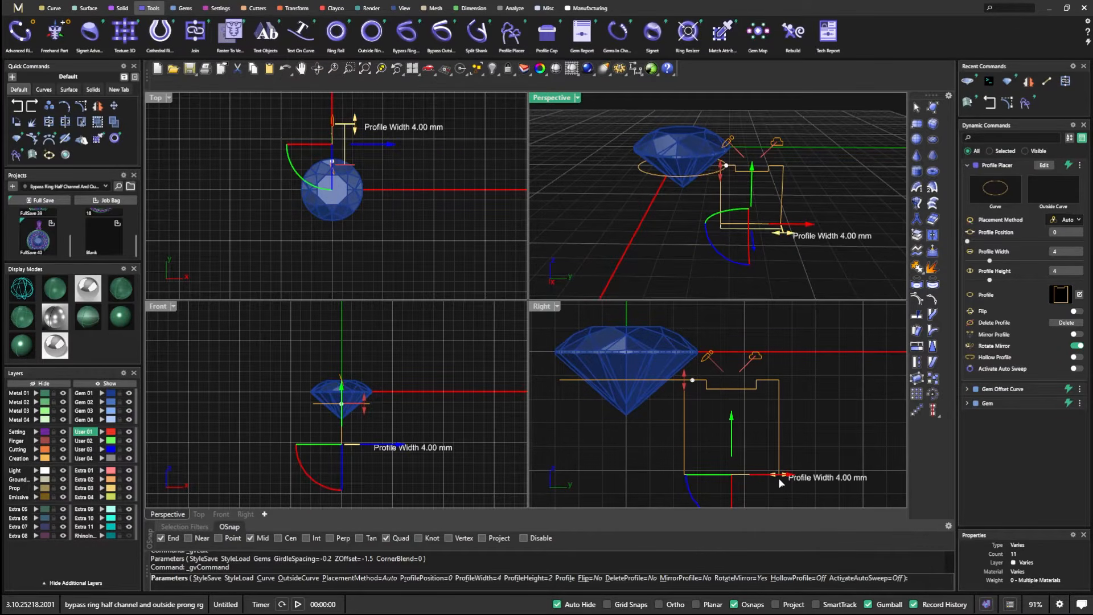
drag(792, 475, 802, 479)
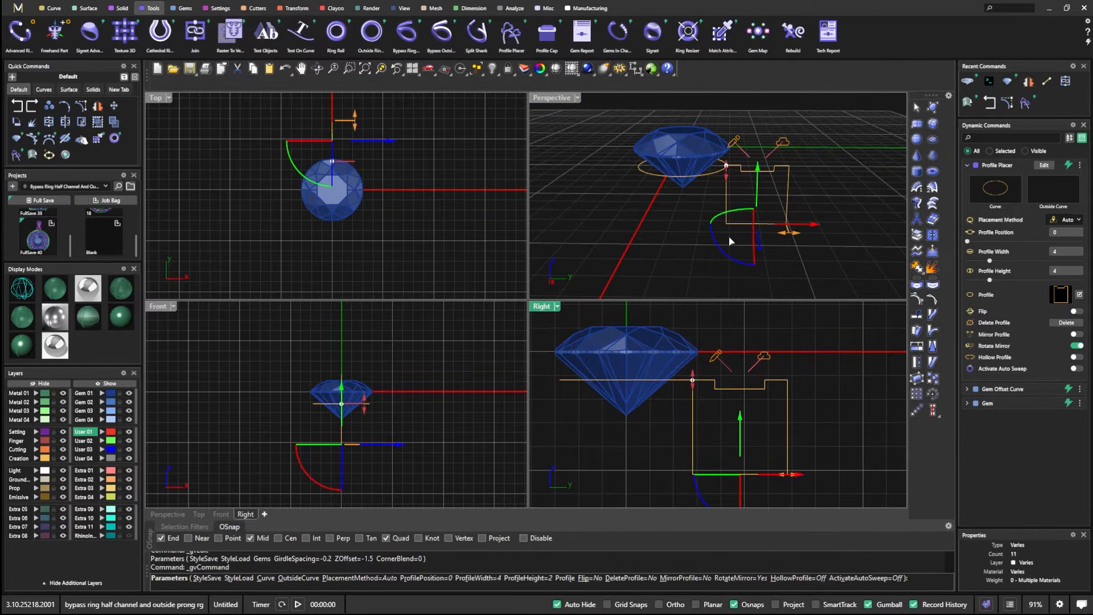
double_click(562, 98)
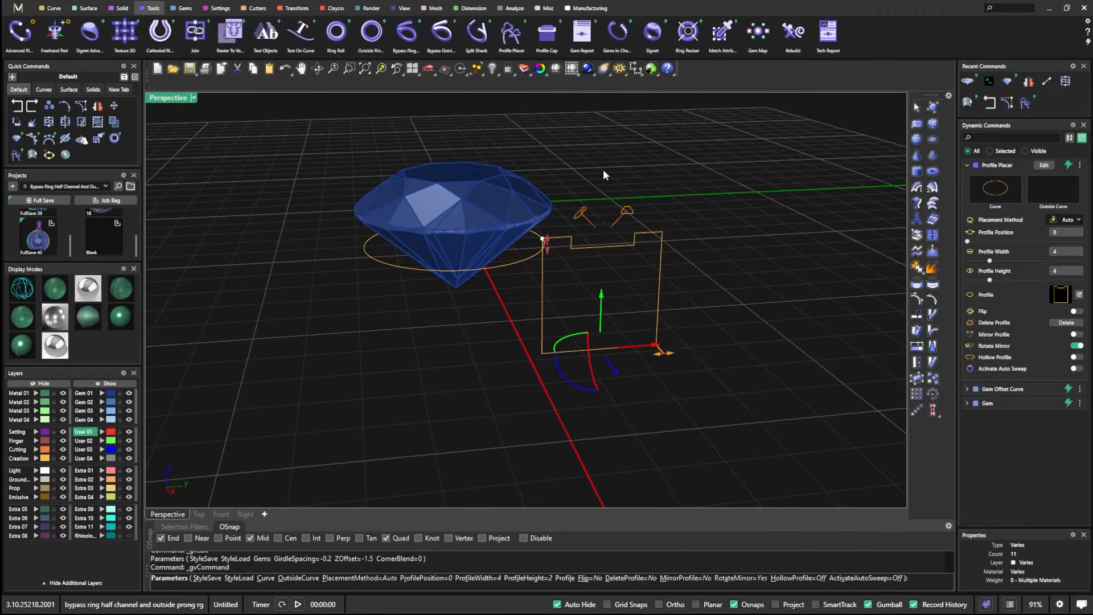
key(Return)
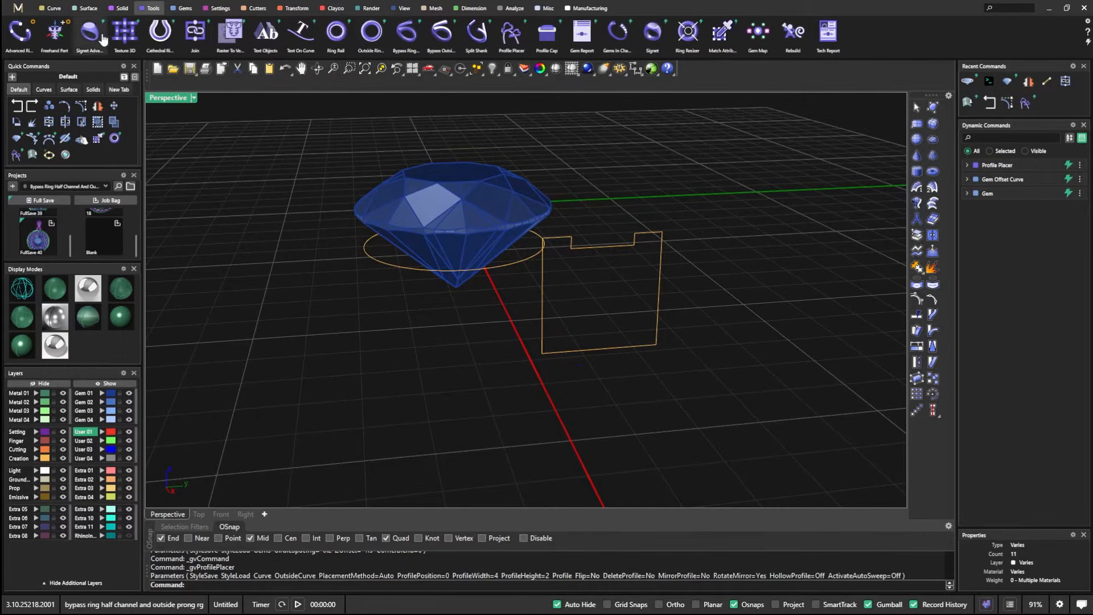
Step: Sweep the notched profile along the gem offset curve with Sweep 1 to build the setting around the diamond
click(87, 8)
click(202, 31)
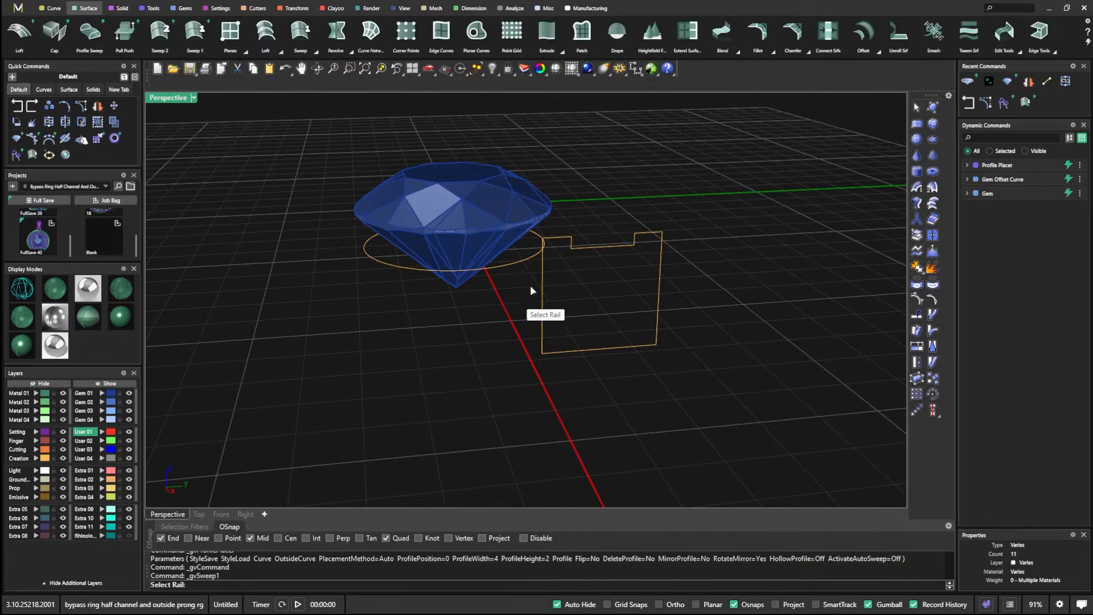
click(521, 259)
click(570, 238)
key(Return)
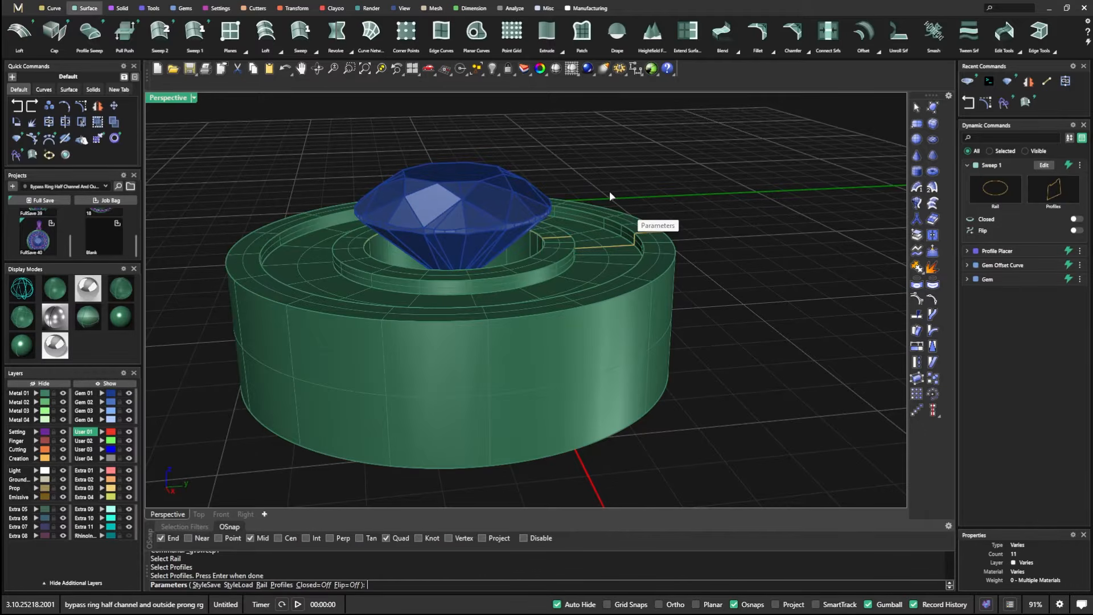
scroll(615, 234, down, 3)
key(Return)
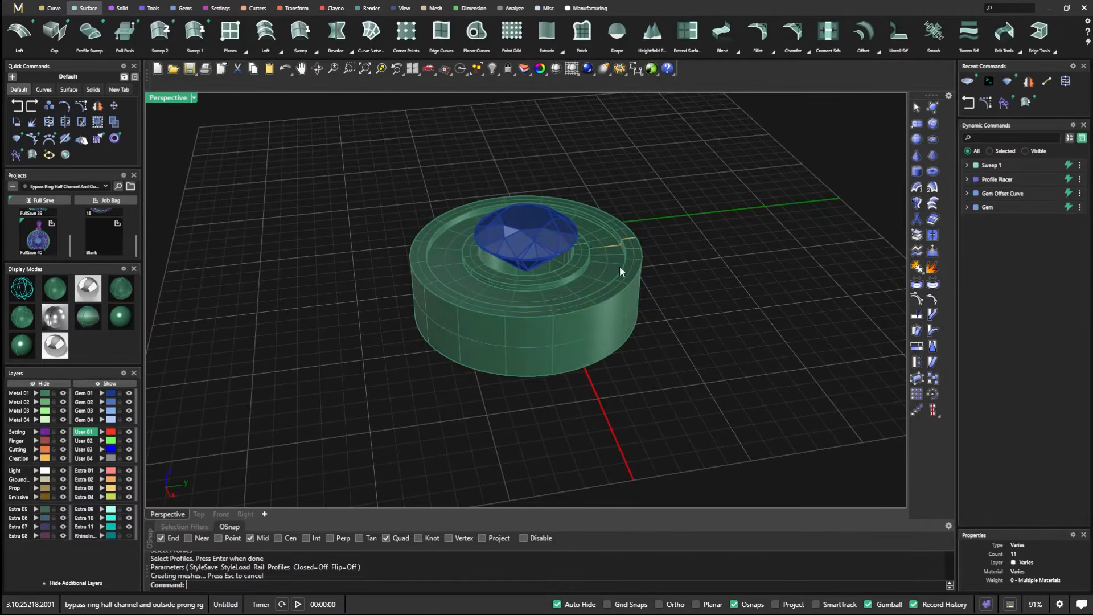
Step: Edit the gem offset curve beneath the diamond, setting its Z Offset to -1 and Girdle Spacing to 0
scroll(626, 251, up, 5)
right_drag(538, 234, 520, 249)
click(517, 255)
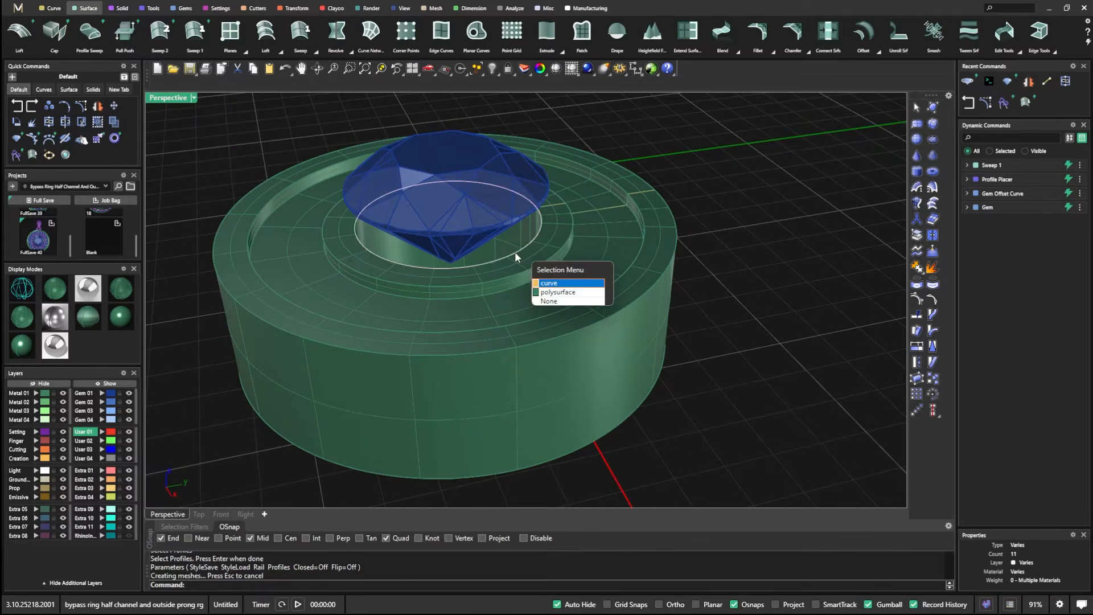
click(549, 283)
click(1043, 193)
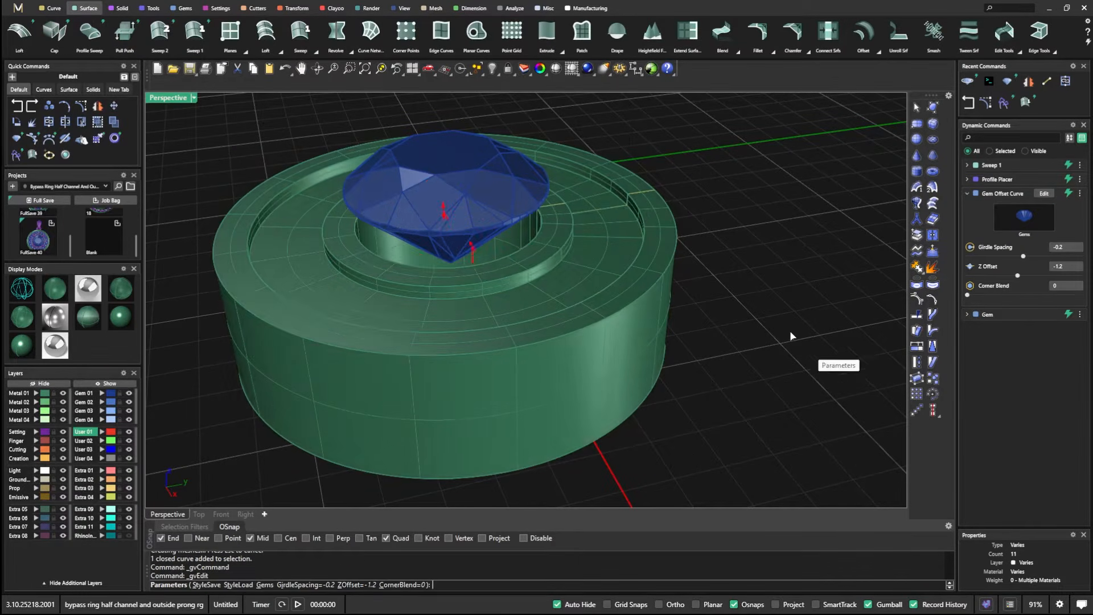
right_drag(791, 336, 785, 301)
mouse_move(443, 211)
mouse_down()
mouse_move(446, 194)
mouse_move(442, 221)
mouse_move(445, 206)
mouse_up()
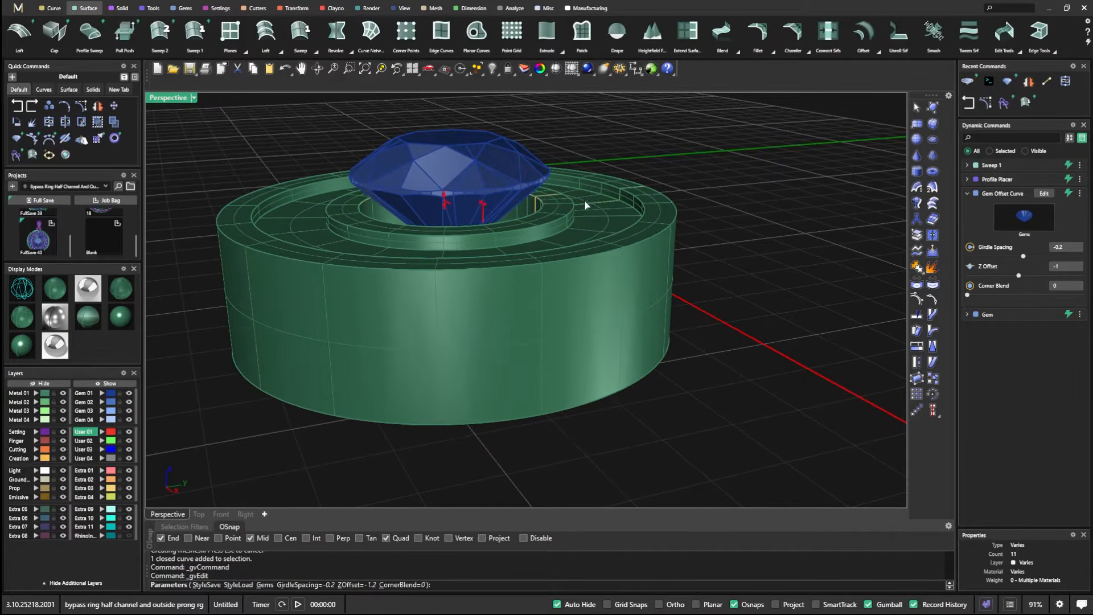
right_drag(534, 235, 569, 254)
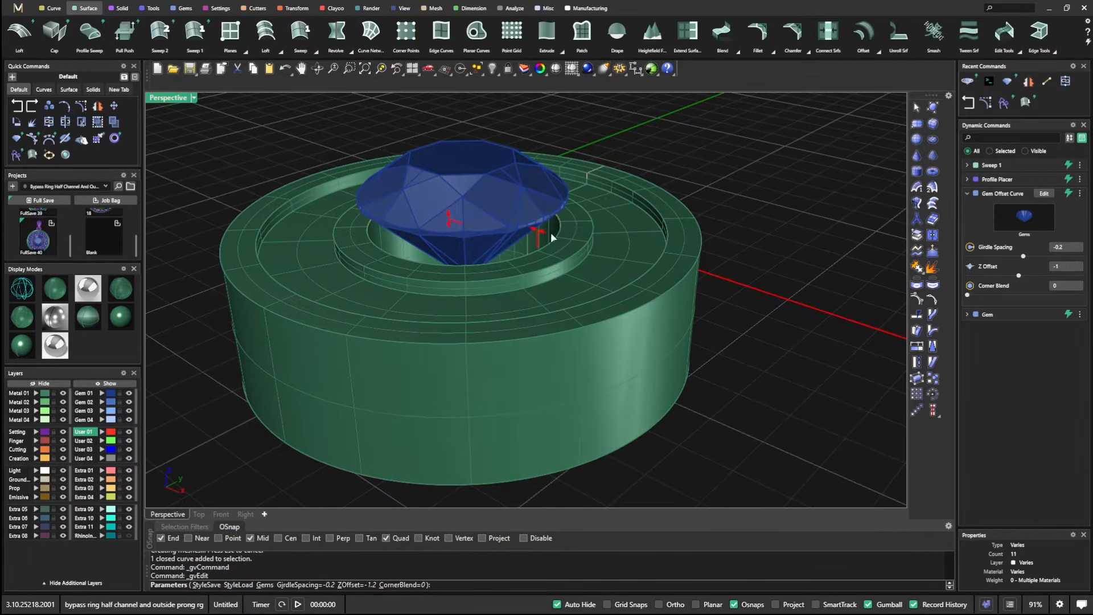
mouse_move(537, 236)
mouse_down()
mouse_move(550, 243)
mouse_move(543, 234)
mouse_up()
right_drag(619, 268, 501, 275)
right_click(816, 230)
Step: Show the notched profile's control points and scale the two bottom notch points inward to slope the notch walls
right_drag(667, 282, 636, 291)
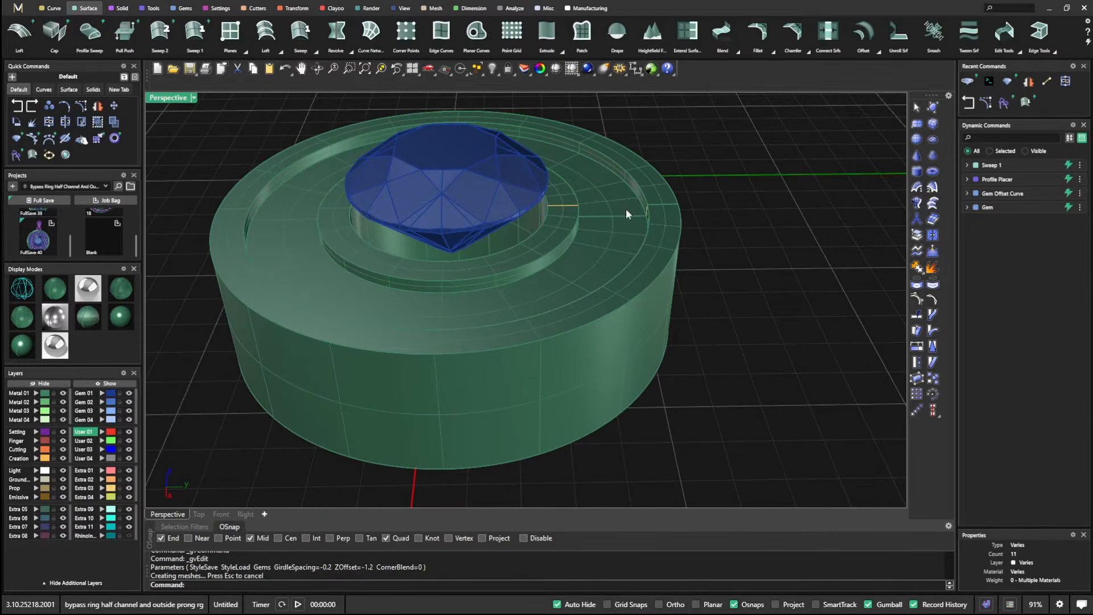
scroll(622, 238, up, 3)
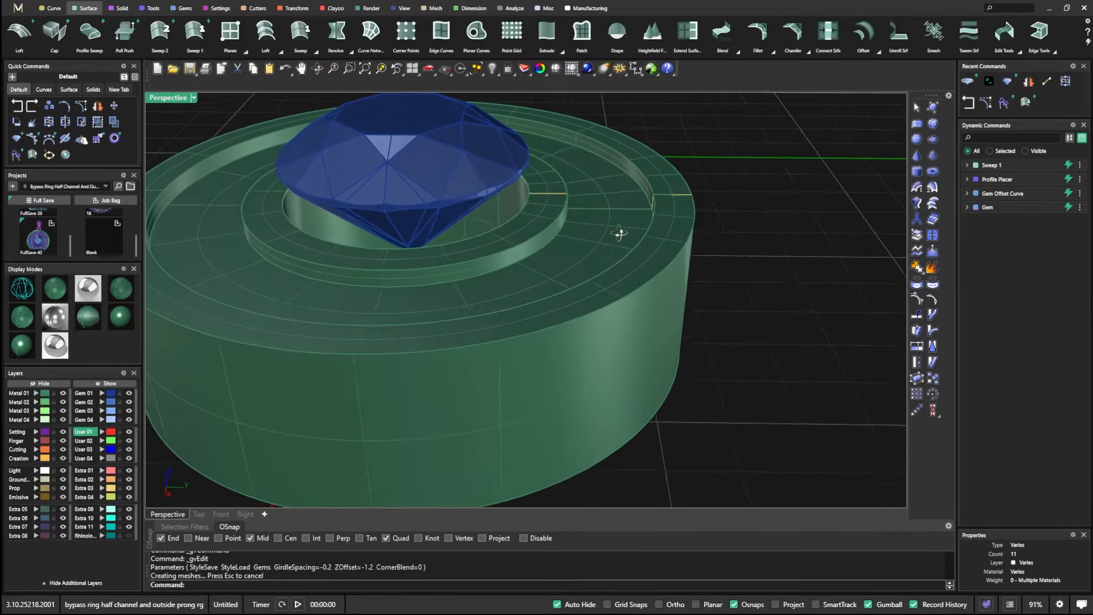
click(681, 191)
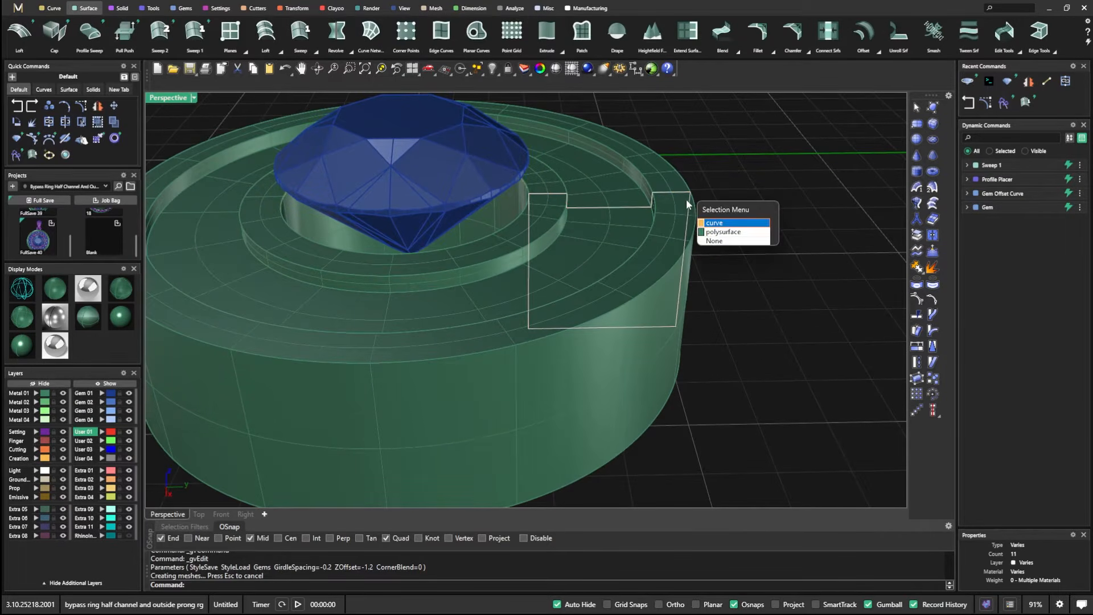
click(709, 223)
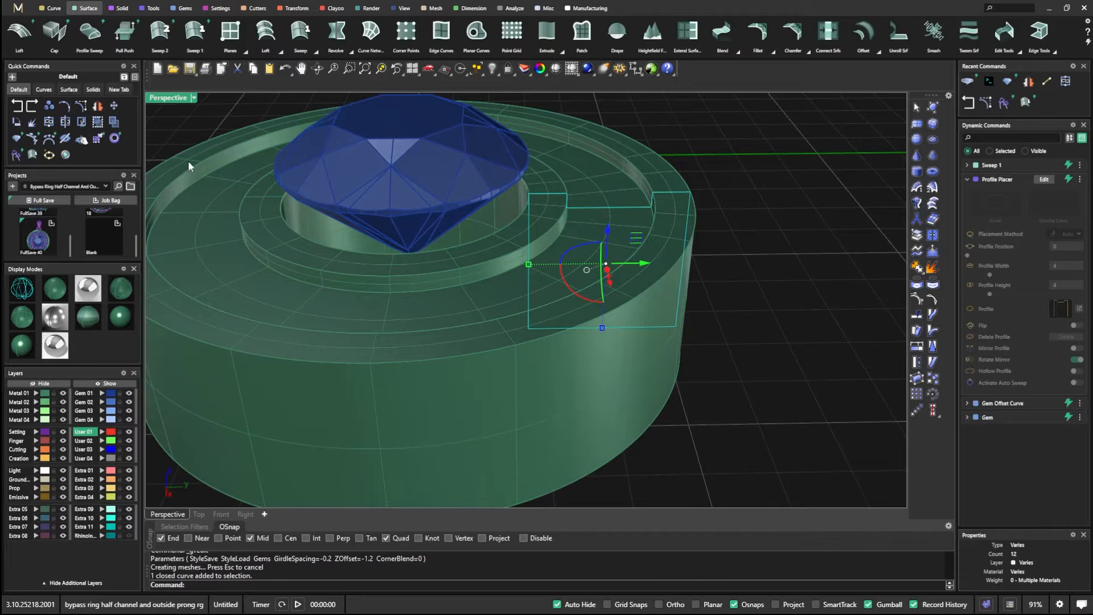
click(82, 107)
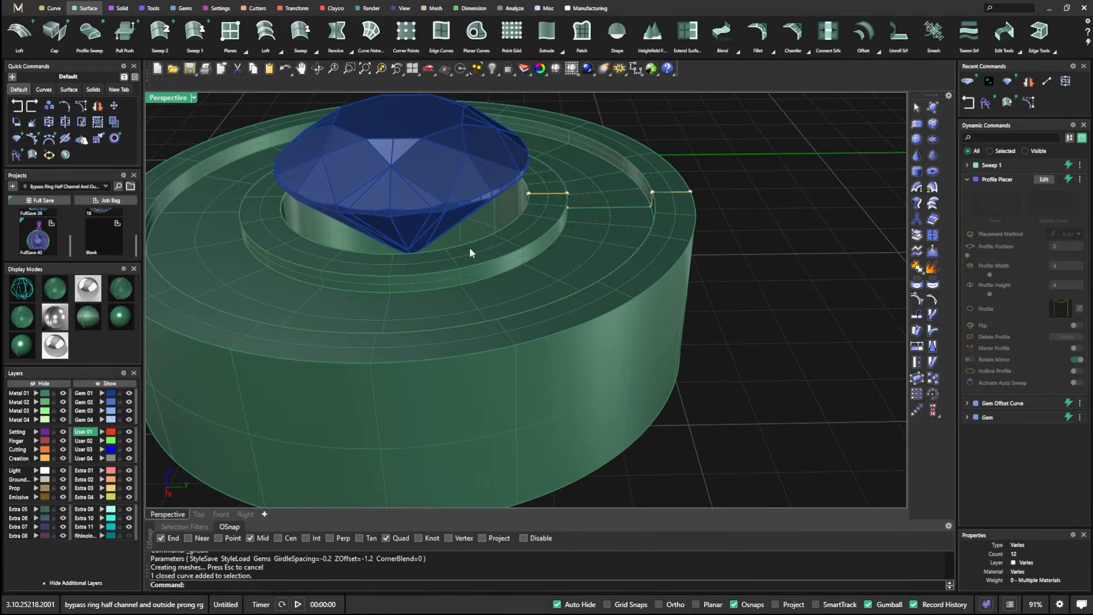
click(22, 288)
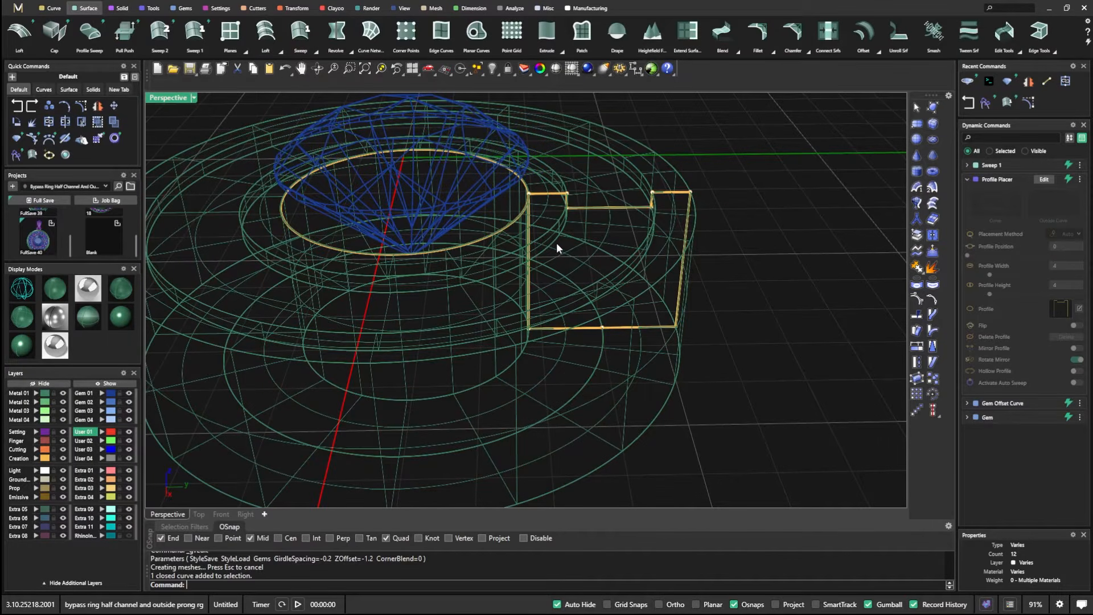
drag(558, 246, 667, 200)
drag(567, 208, 576, 210)
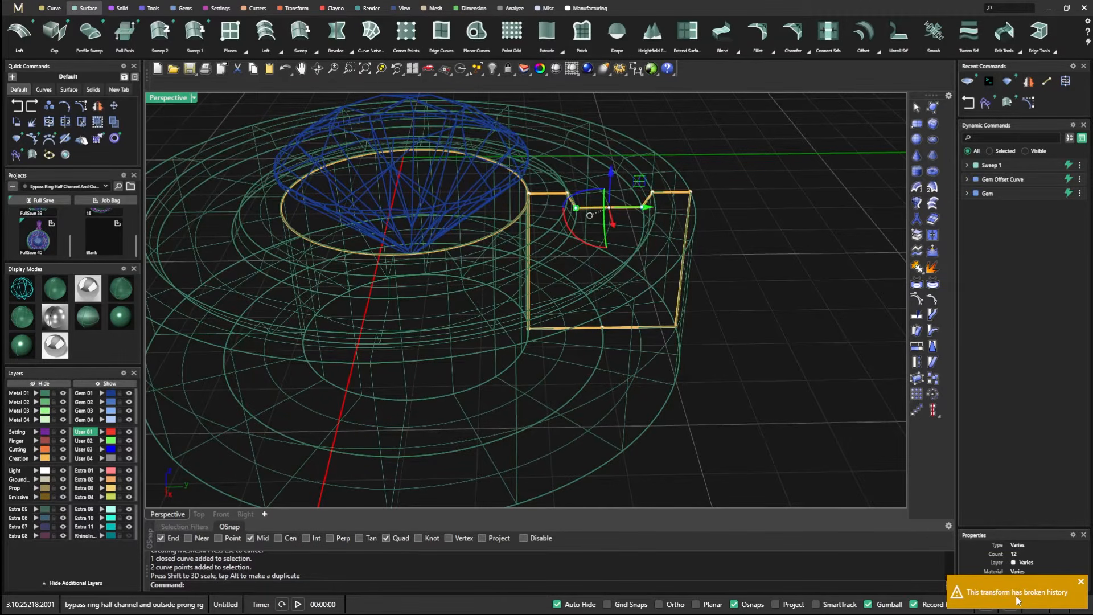
click(47, 289)
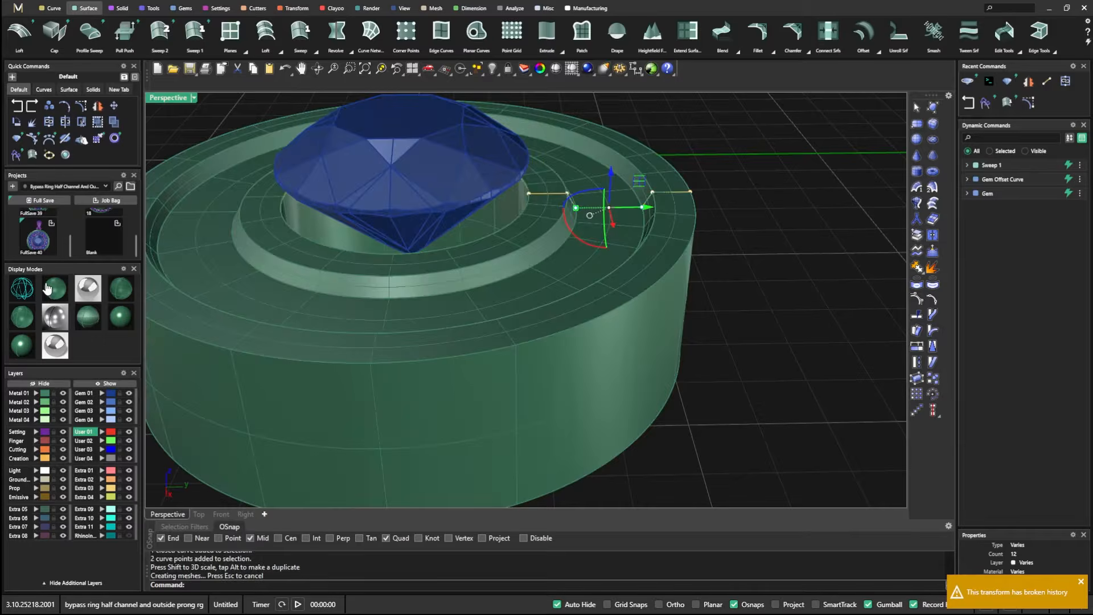
Step: Edit the gem offset curve again, raising it vertically toward the gem's girdle
key(F10)
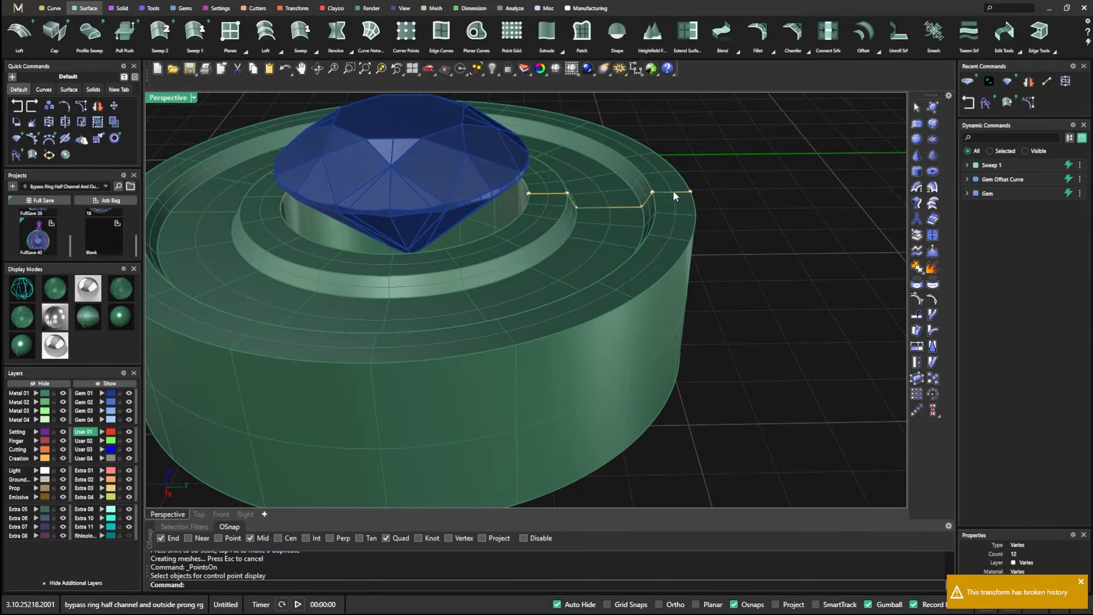
click(673, 191)
click(485, 234)
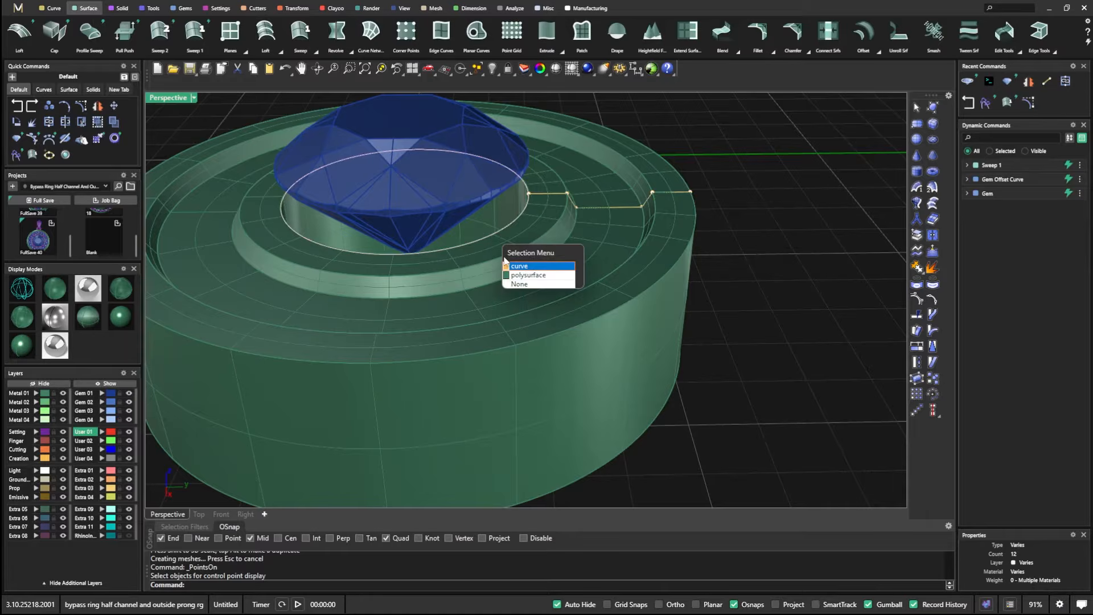
click(509, 266)
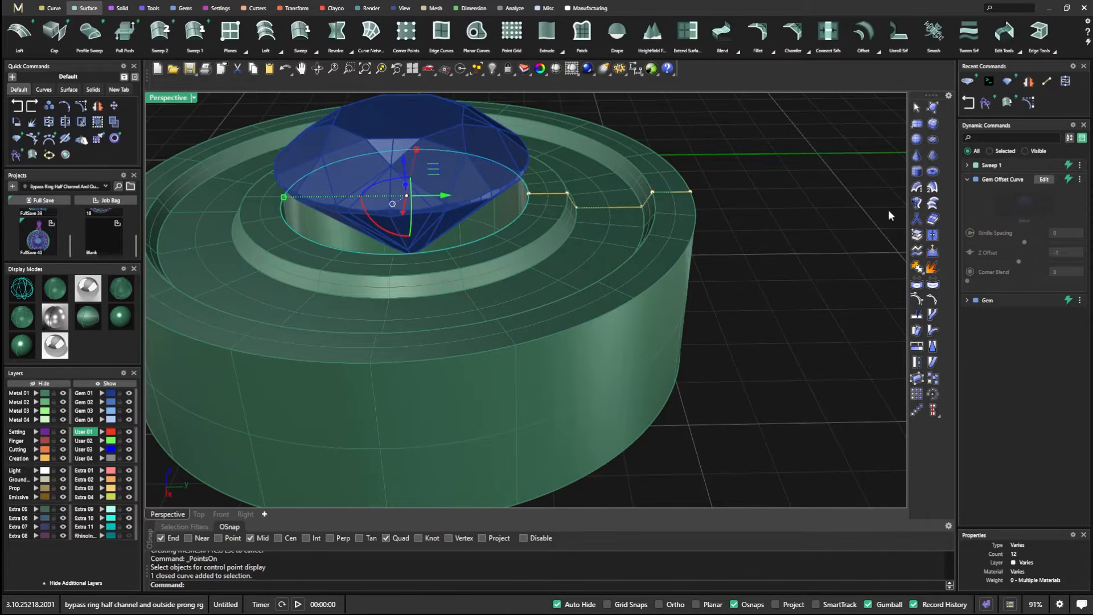
click(1045, 179)
drag(409, 188, 409, 179)
key(Return)
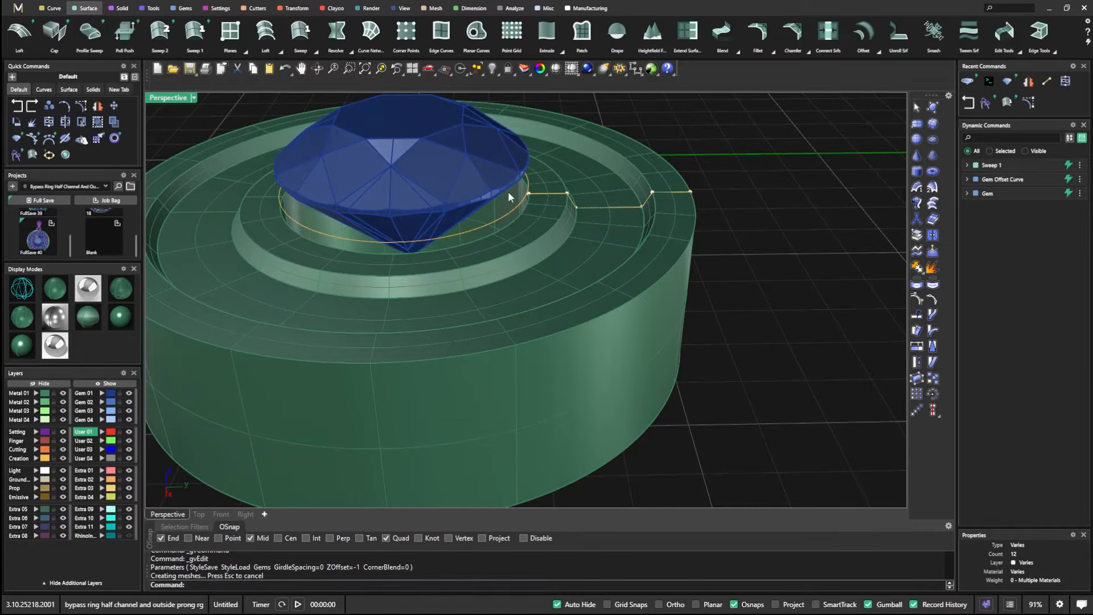
Step: Undo the last gem offset curve edit and the scaling of the notch points, and clear the selection
click(17, 106)
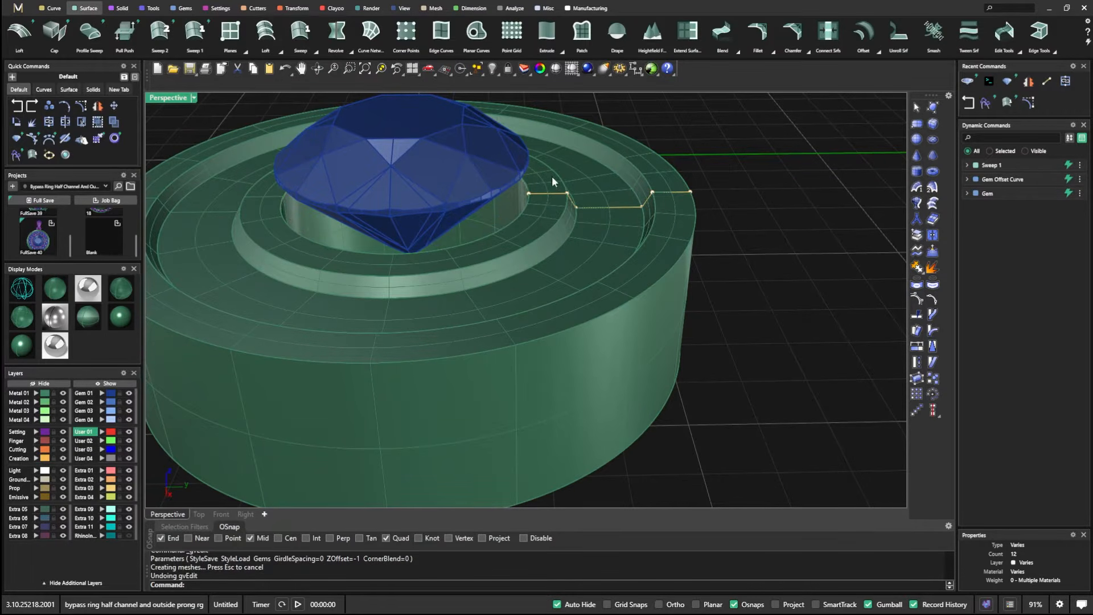
click(17, 106)
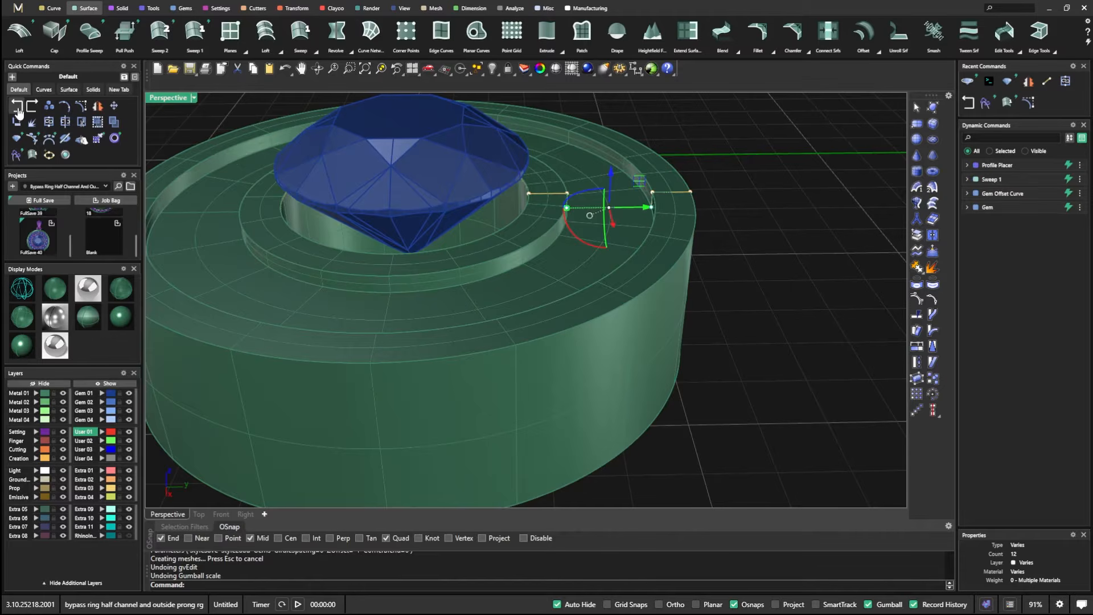
click(719, 166)
Step: Open the gem in the setting for editing and change its shape to Oval
scroll(629, 193, down, 4)
right_drag(630, 192, 639, 207)
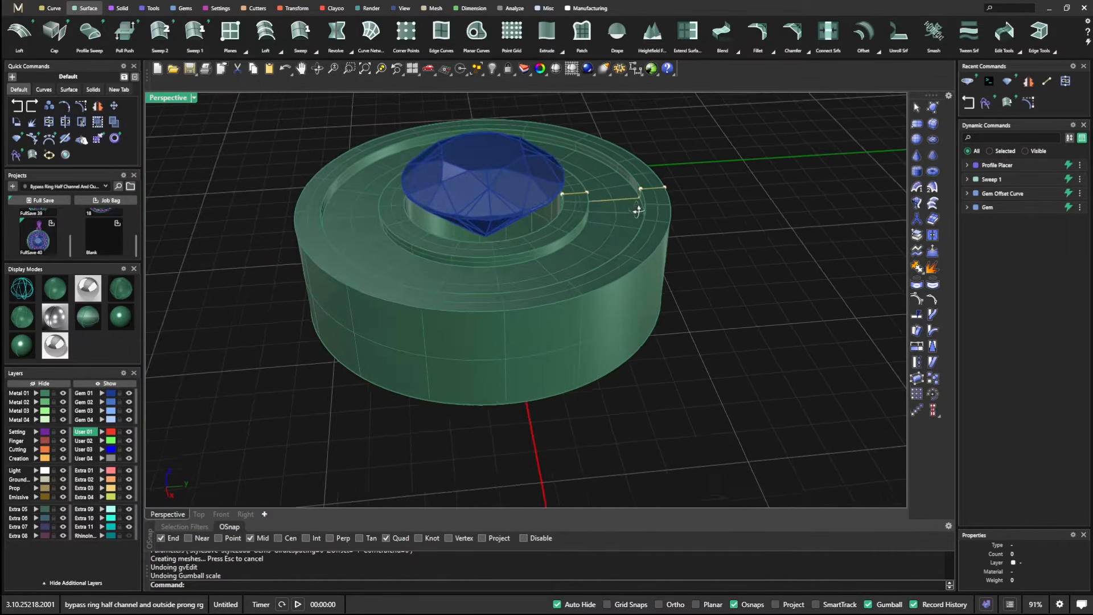
scroll(625, 203, up, 4)
scroll(617, 211, down, 5)
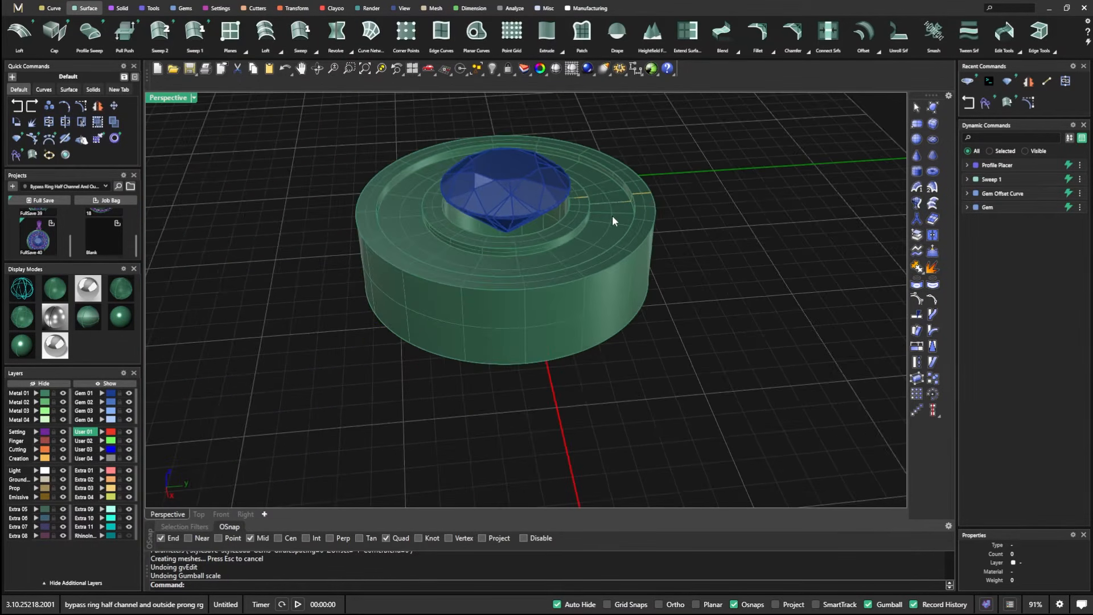
scroll(570, 238, up, 1)
scroll(573, 239, down, 2)
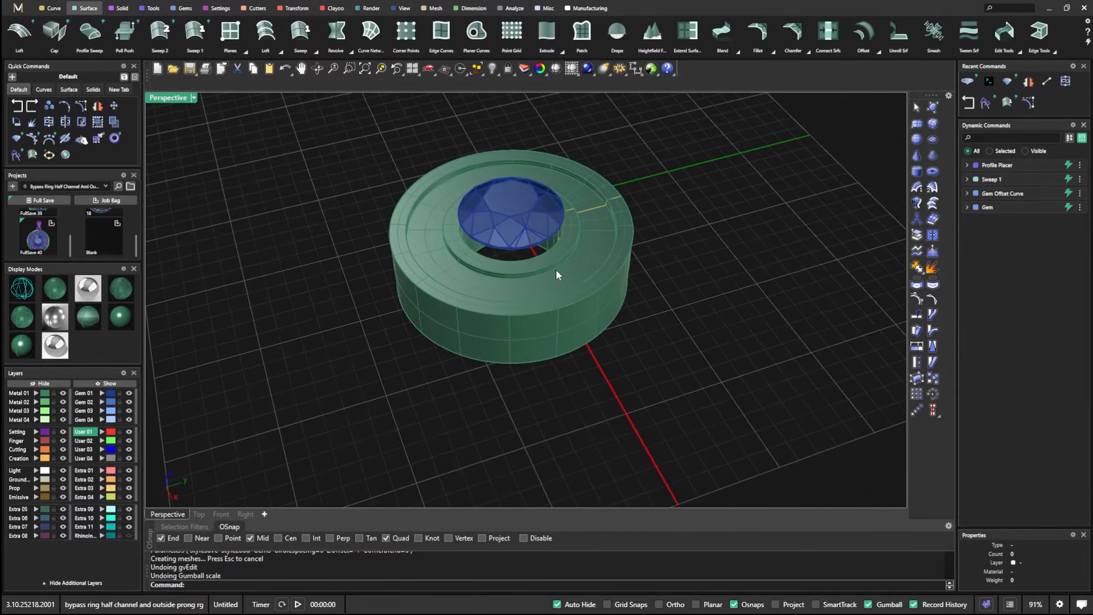
click(556, 268)
click(1043, 207)
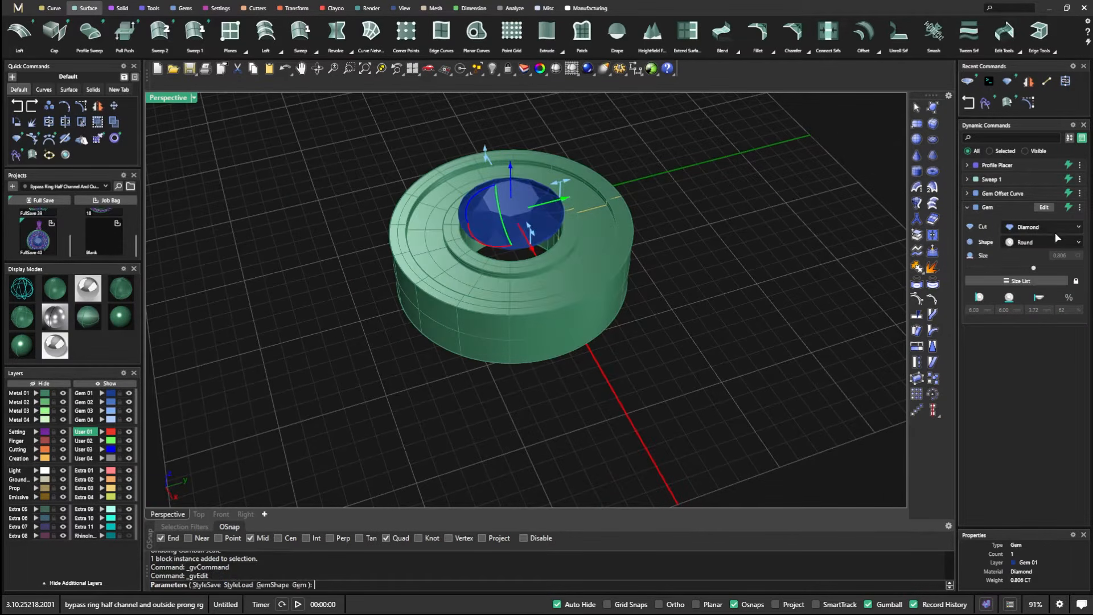
click(1013, 245)
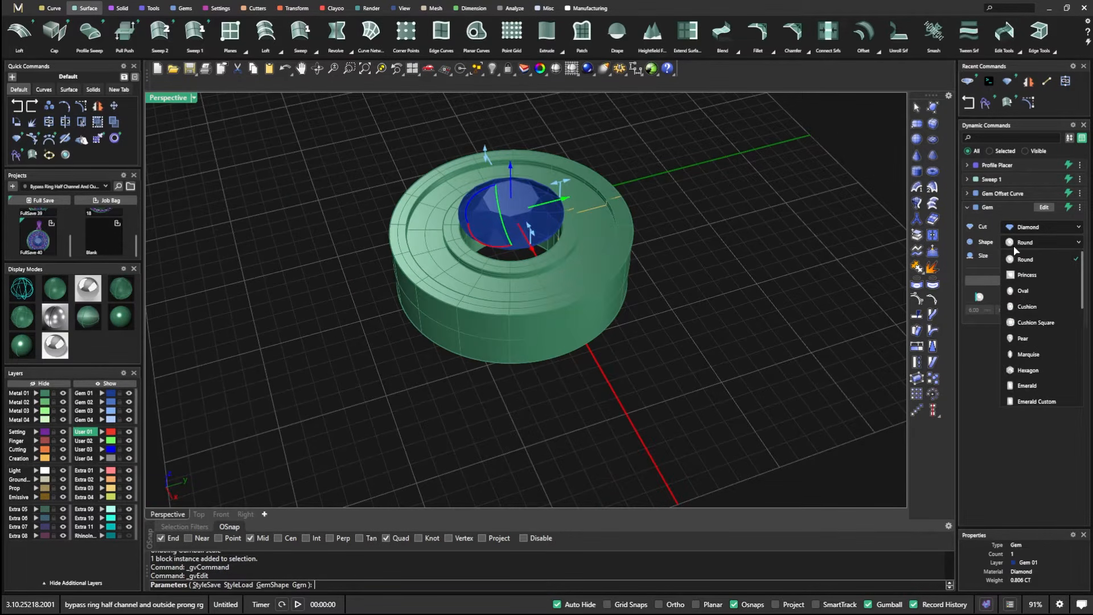
click(1020, 289)
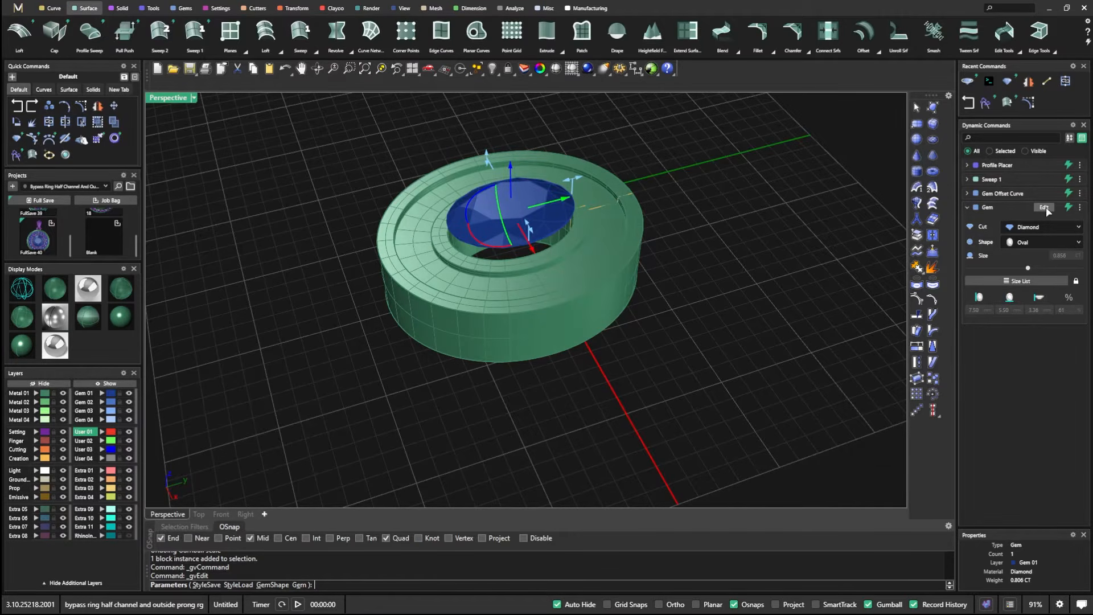
Step: Try the Pear and Radiant shapes on the gem
right_drag(737, 371, 732, 345)
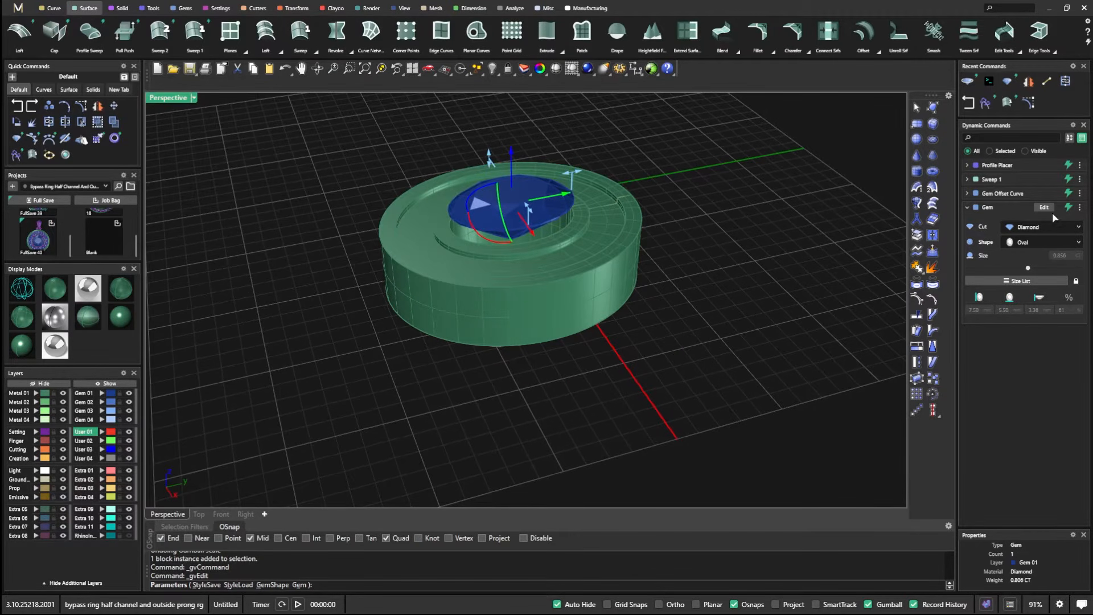
click(1022, 245)
click(1027, 320)
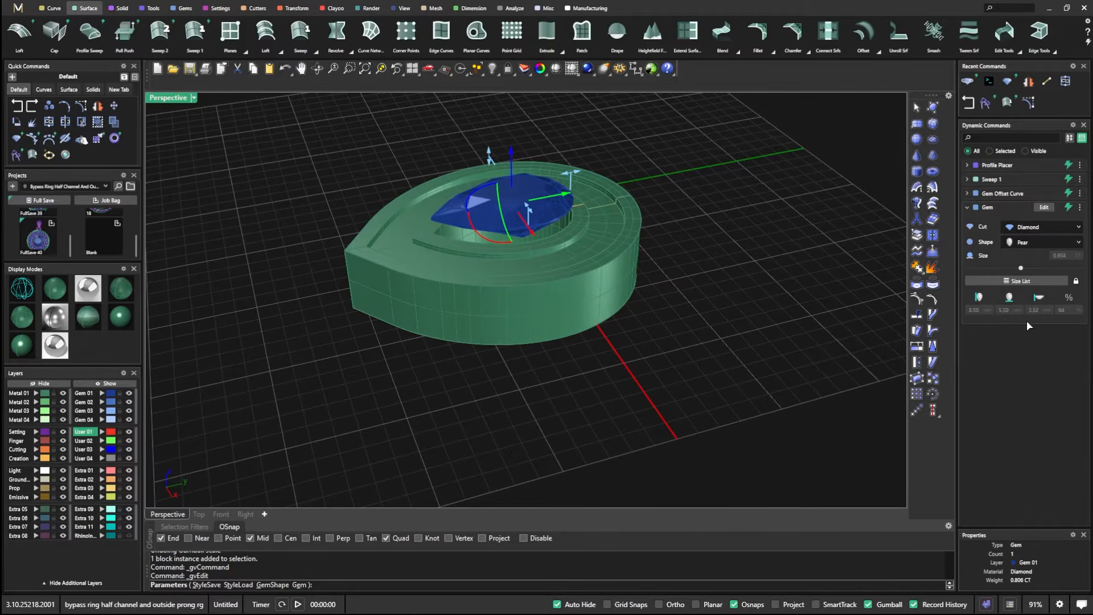
click(1042, 242)
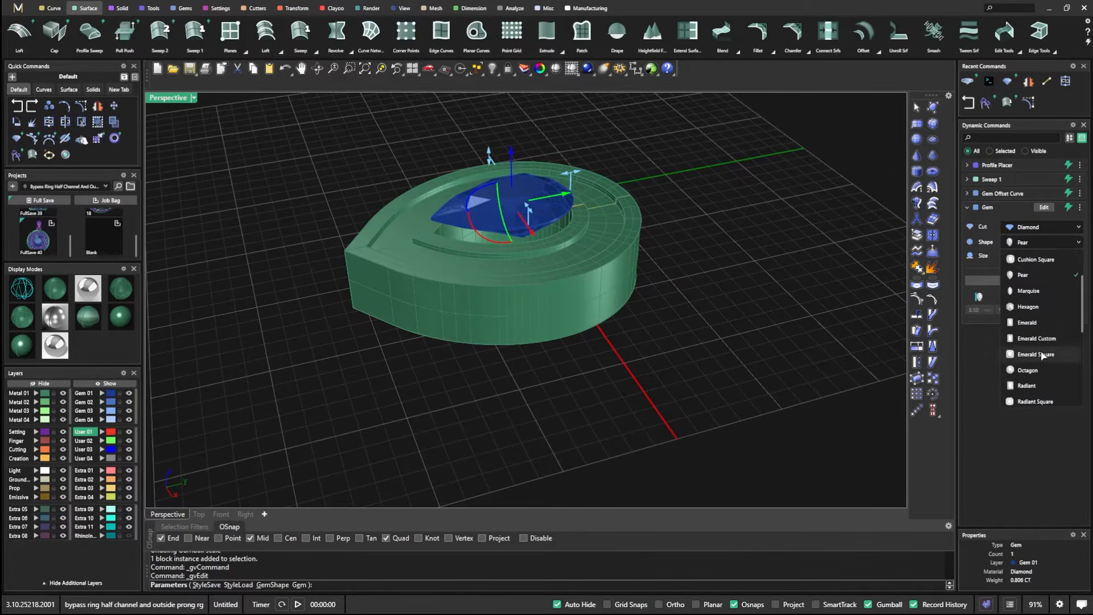
click(1028, 386)
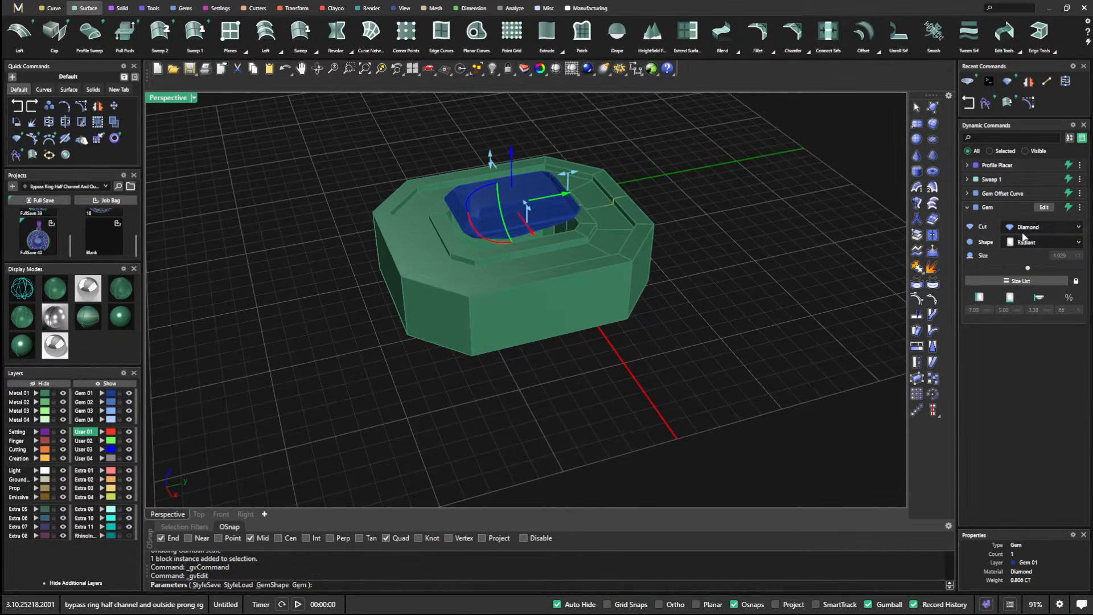
Step: Change the gem's shape to Triangle 2, replace it with Octagon, and inspect the setting around it
click(1029, 243)
click(1023, 398)
click(1031, 244)
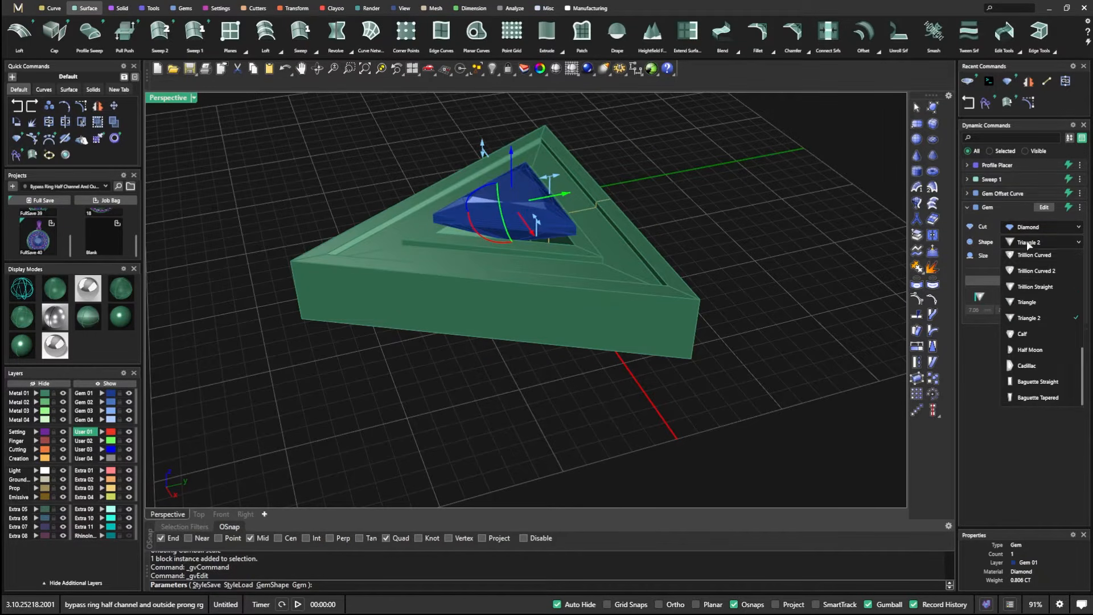
scroll(1022, 308, up, 2)
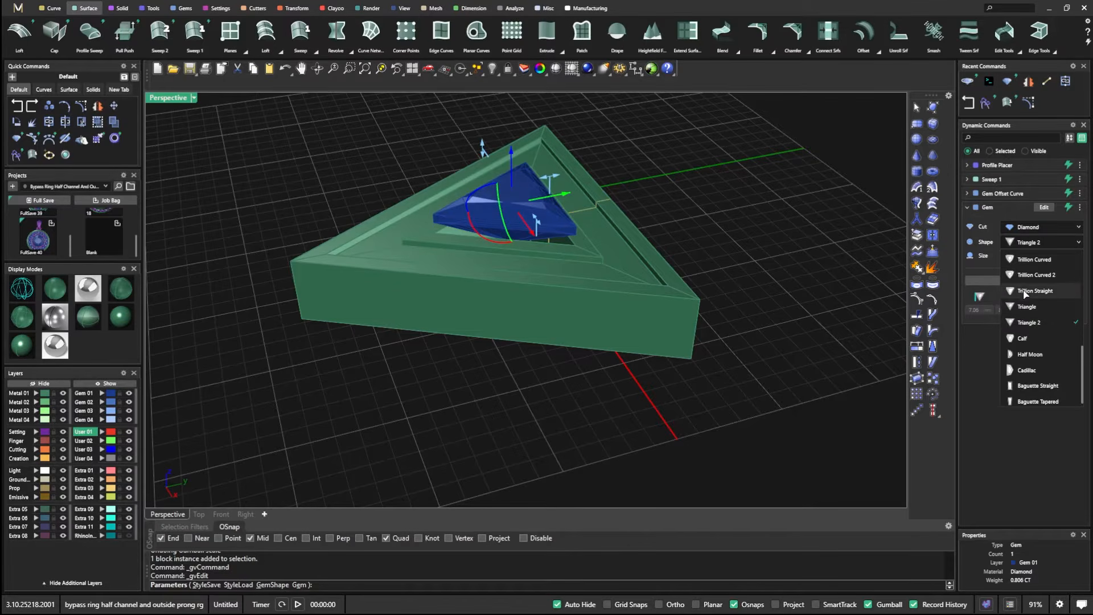
click(1027, 265)
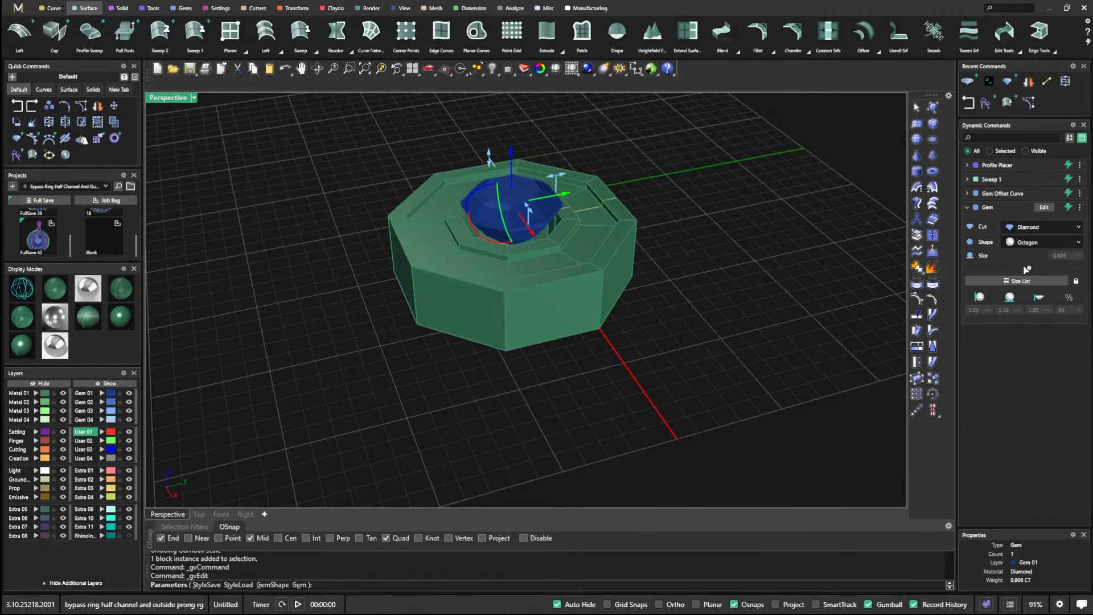
right_drag(467, 254, 541, 243)
scroll(541, 243, up, 3)
mouse_move(601, 203)
right_down()
mouse_move(605, 246)
mouse_move(619, 212)
right_up()
scroll(592, 216, up, 3)
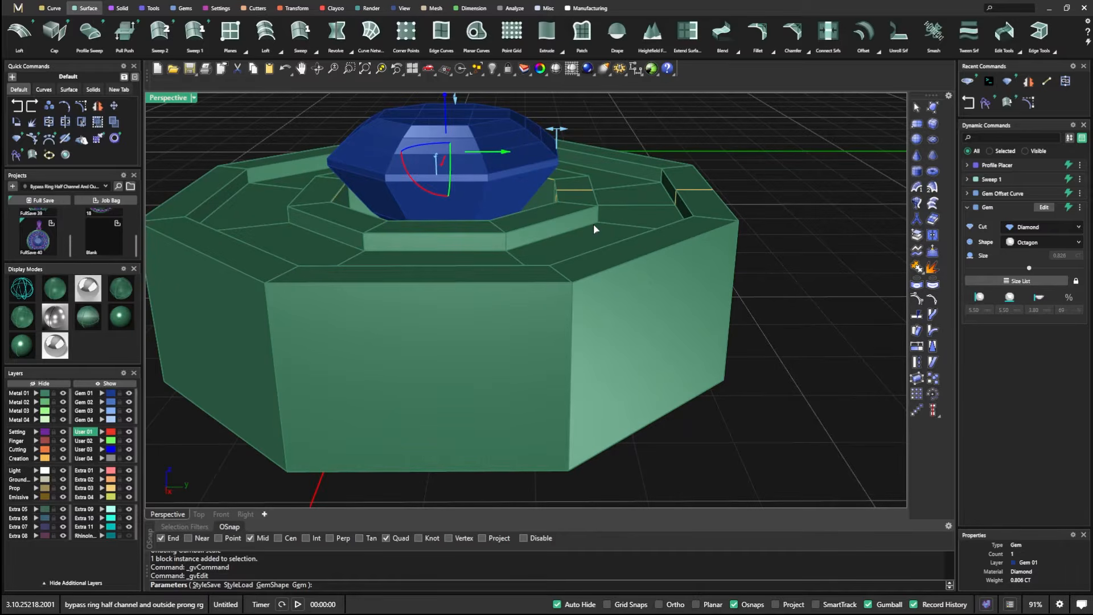
Step: Cancel the gem shape edit and select the notched profile curve of the setting
key(Escape)
click(716, 191)
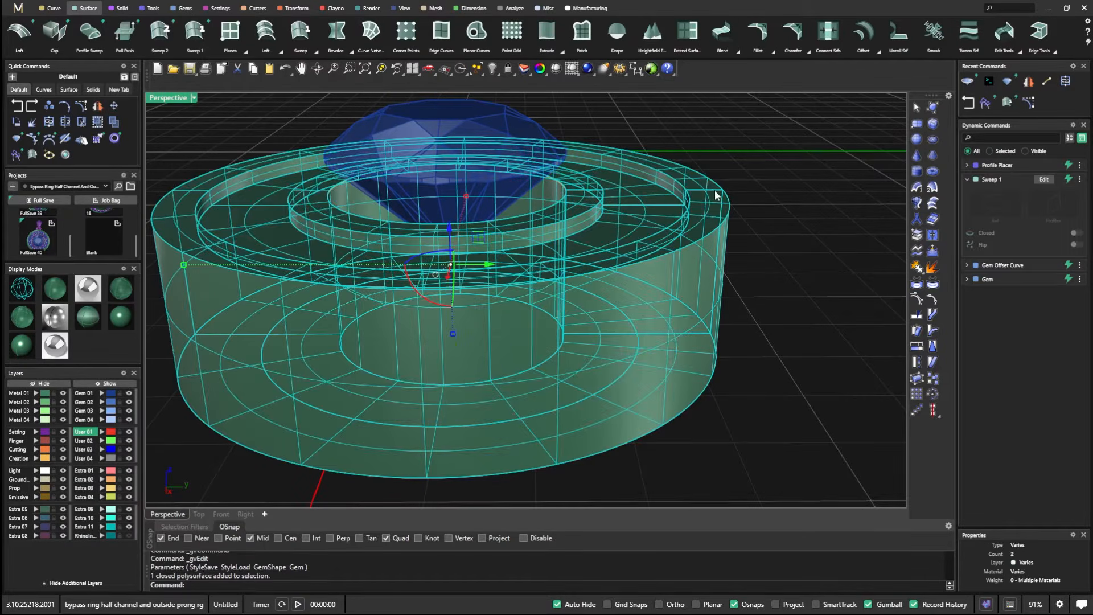
click(711, 191)
click(721, 173)
click(717, 188)
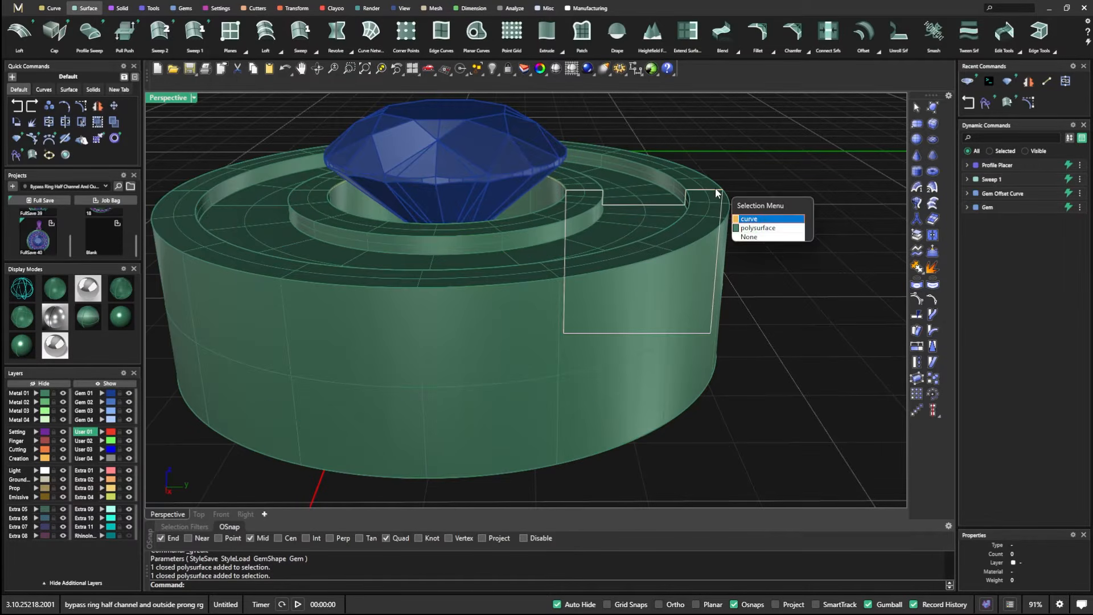
click(750, 223)
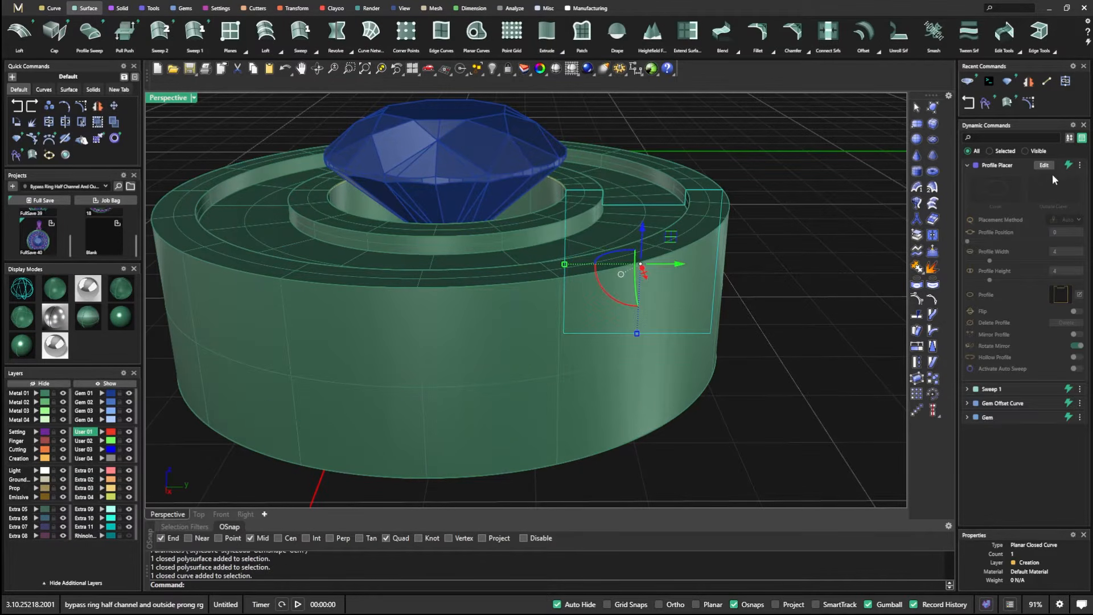
click(1045, 165)
click(1080, 294)
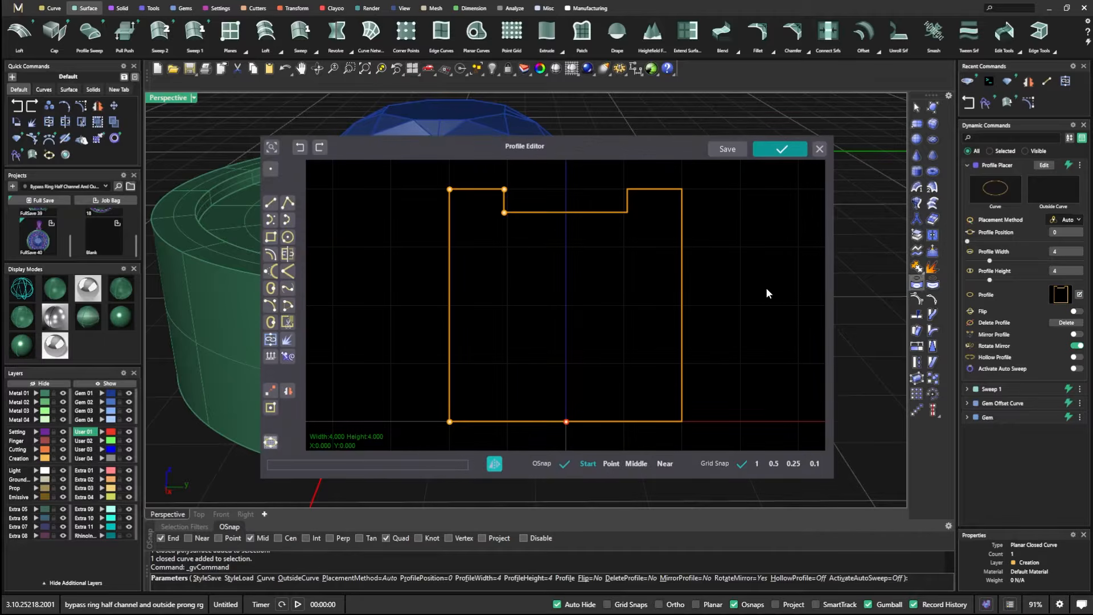
scroll(578, 298, down, 3)
drag(486, 390, 660, 233)
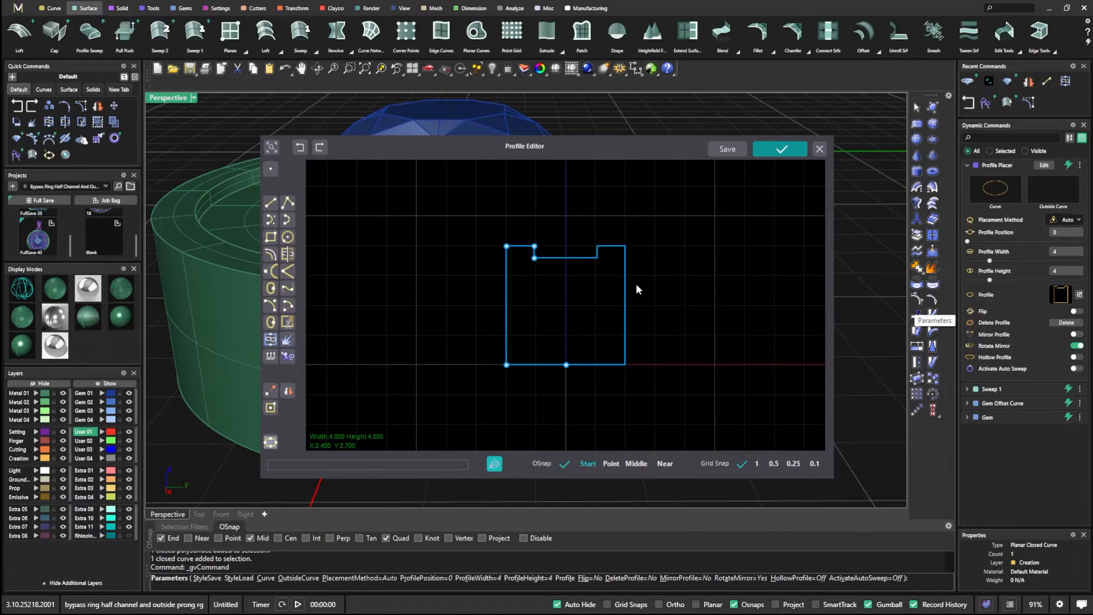
click(638, 330)
drag(474, 388, 656, 209)
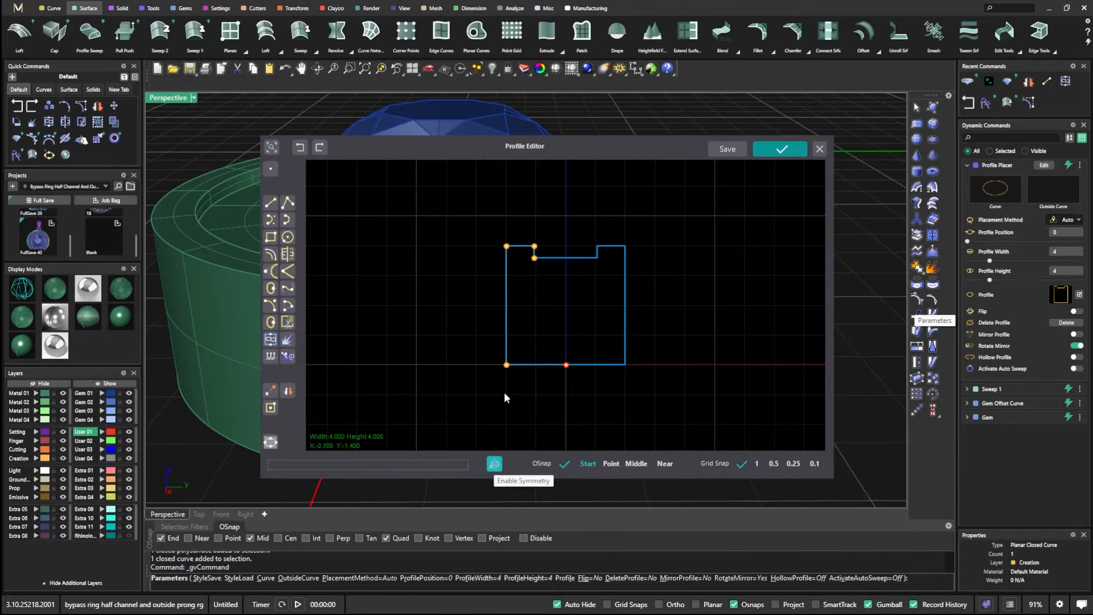
drag(507, 365, 521, 365)
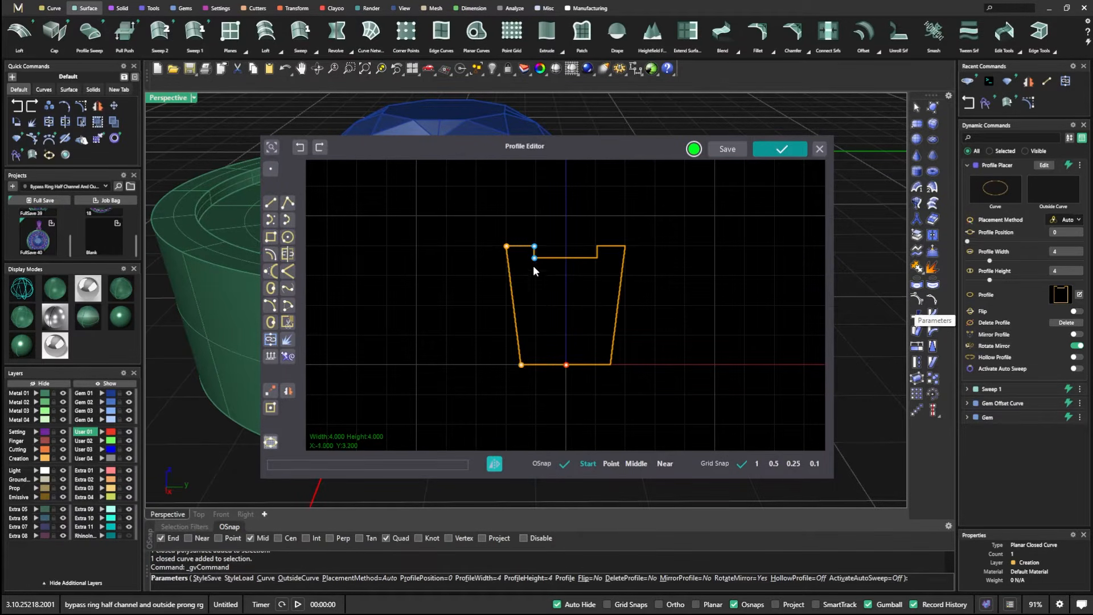
Step: Try widening the top of the profile to about 6.08 mm and adjusting the width of the notch
drag(540, 274, 505, 261)
drag(643, 154, 556, 274)
right_drag(710, 208, 737, 234)
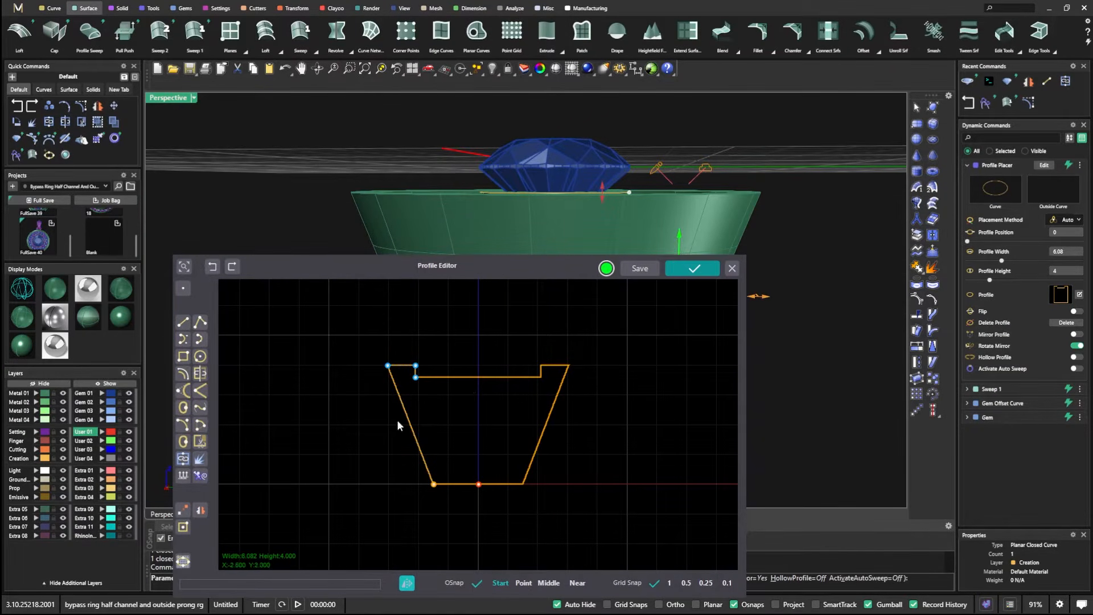
drag(404, 355, 449, 379)
right_drag(664, 192, 668, 211)
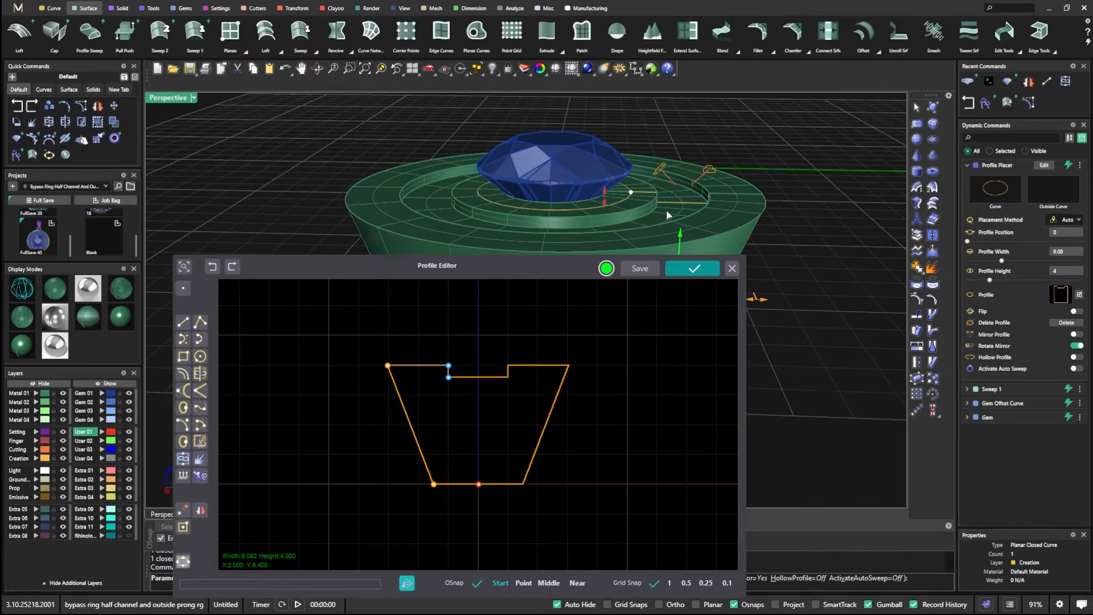
drag(450, 376, 425, 377)
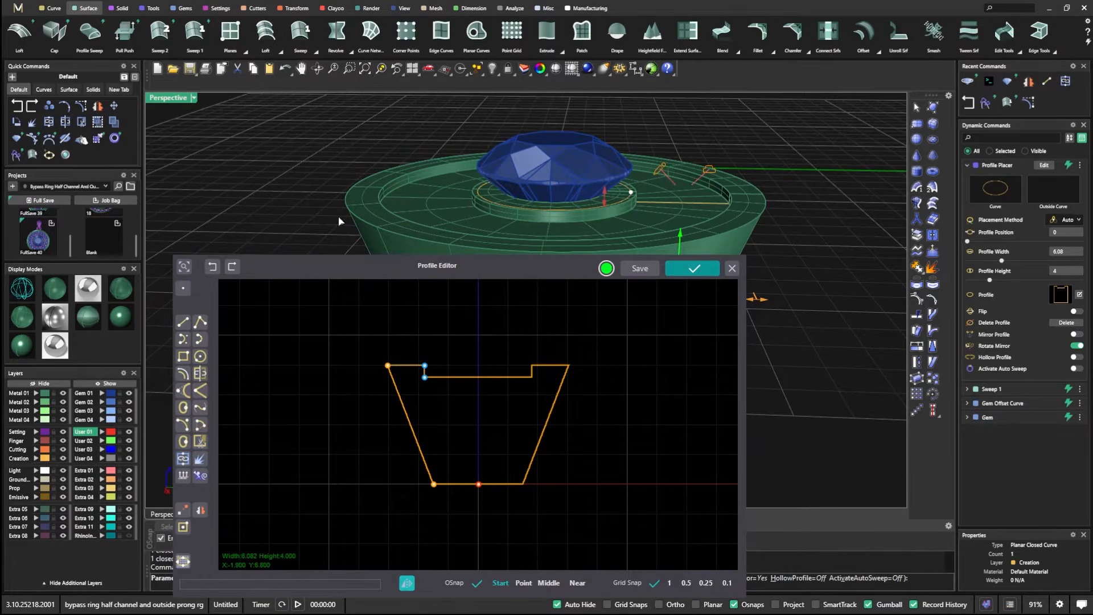
Step: Leave the Profile Editor and end the Profile Placer edit without keeping the reshaped profile
click(182, 8)
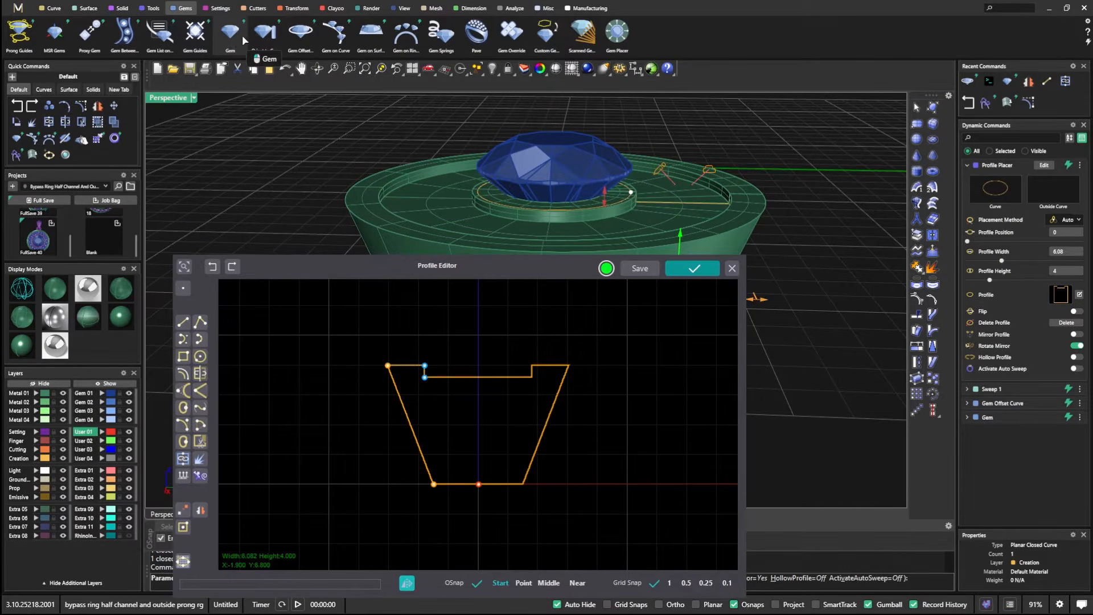
click(219, 8)
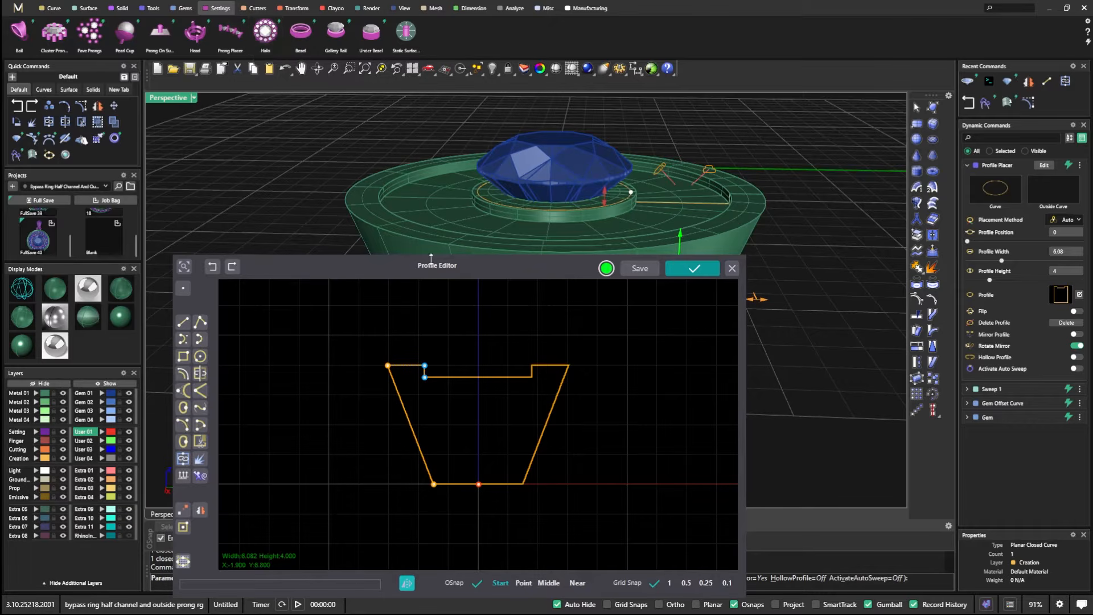
drag(488, 264, 425, 204)
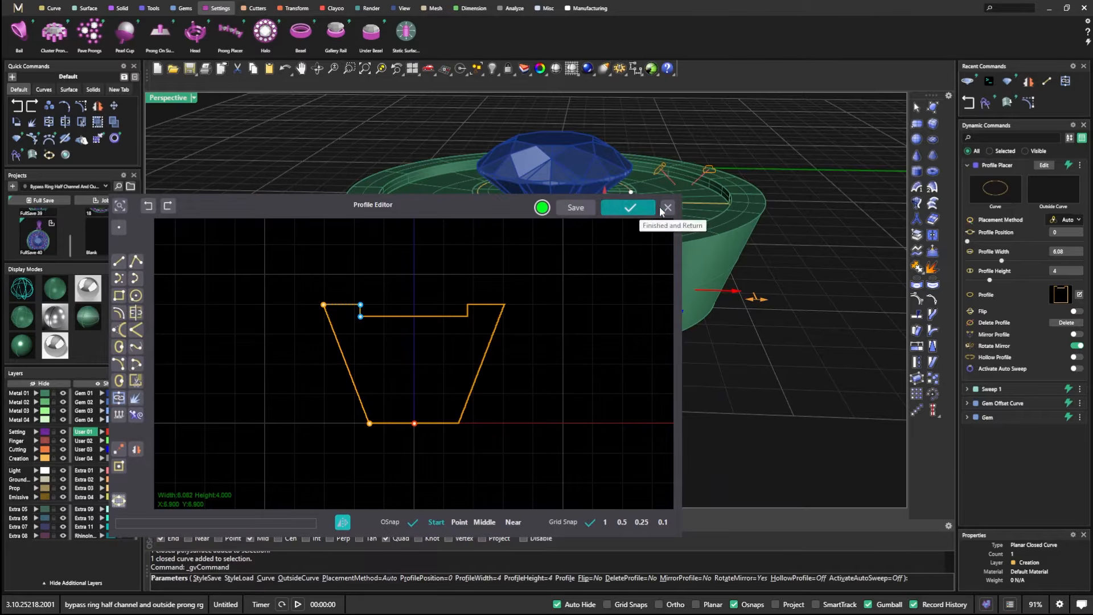
click(631, 210)
right_drag(644, 220, 527, 328)
right_click(565, 354)
Step: Add a four-prong Head to the round gem in the setting
scroll(566, 354, down, 4)
scroll(586, 274, up, 6)
right_drag(585, 274, 624, 291)
click(533, 192)
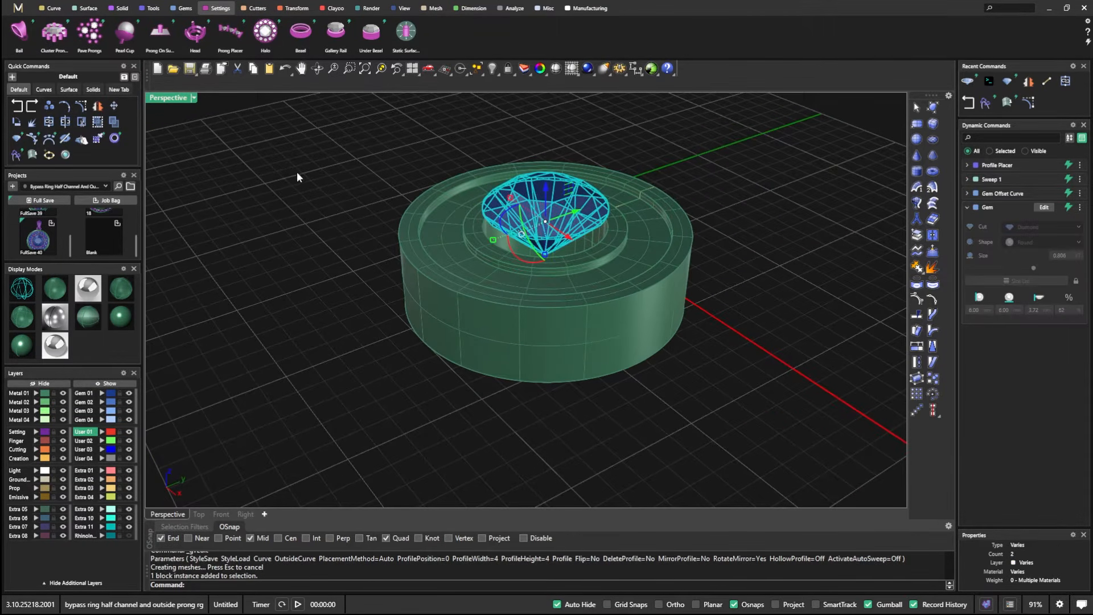
click(230, 32)
right_drag(393, 354, 606, 370)
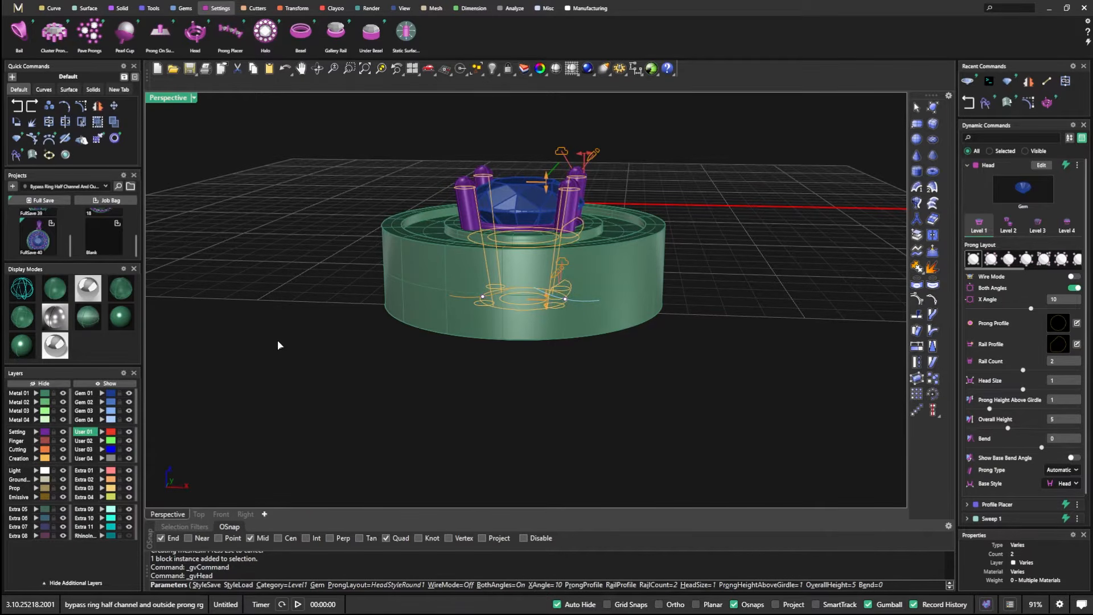
right_drag(621, 322, 603, 282)
scroll(634, 258, up, 6)
scroll(633, 250, down, 4)
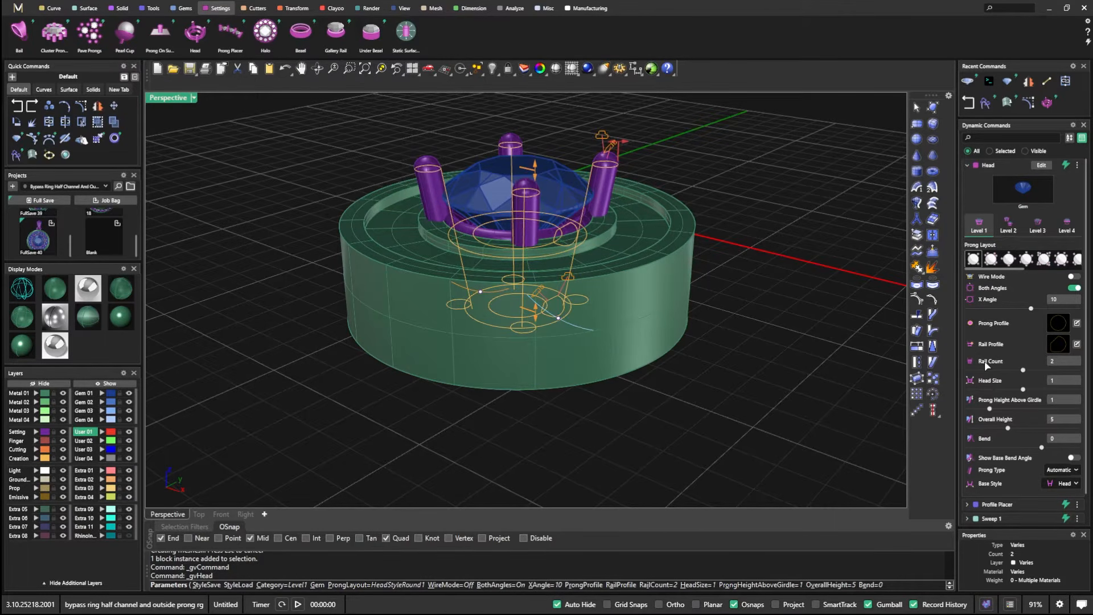
Step: Set the head's rail count to 1 and reduce its overall height to about 1.98 mm
drag(1006, 365, 995, 370)
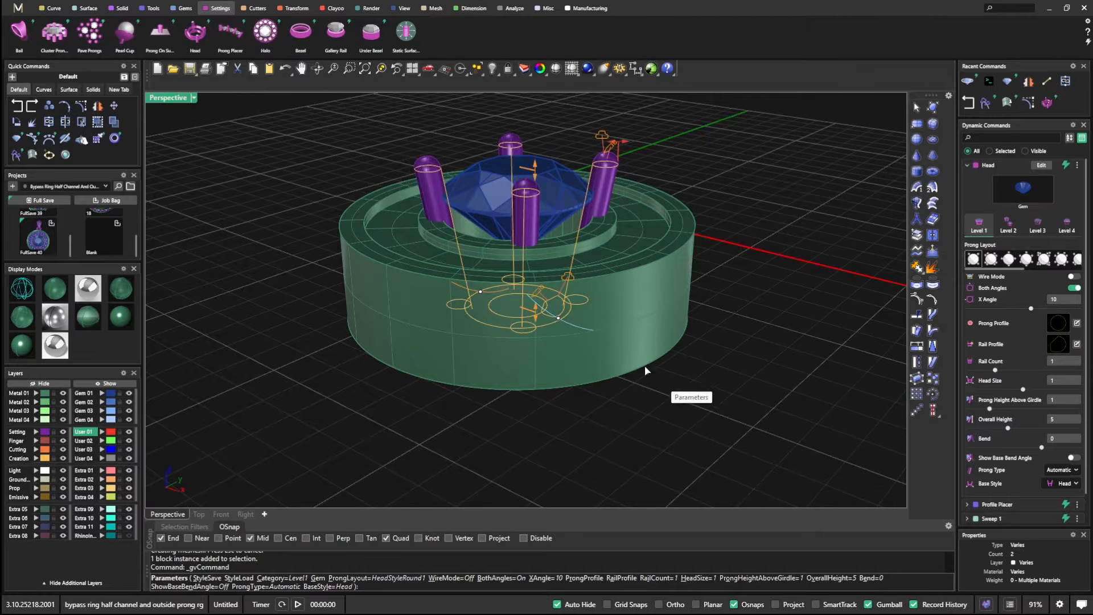
right_drag(648, 367, 660, 373)
drag(533, 297, 534, 231)
right_drag(544, 311, 524, 284)
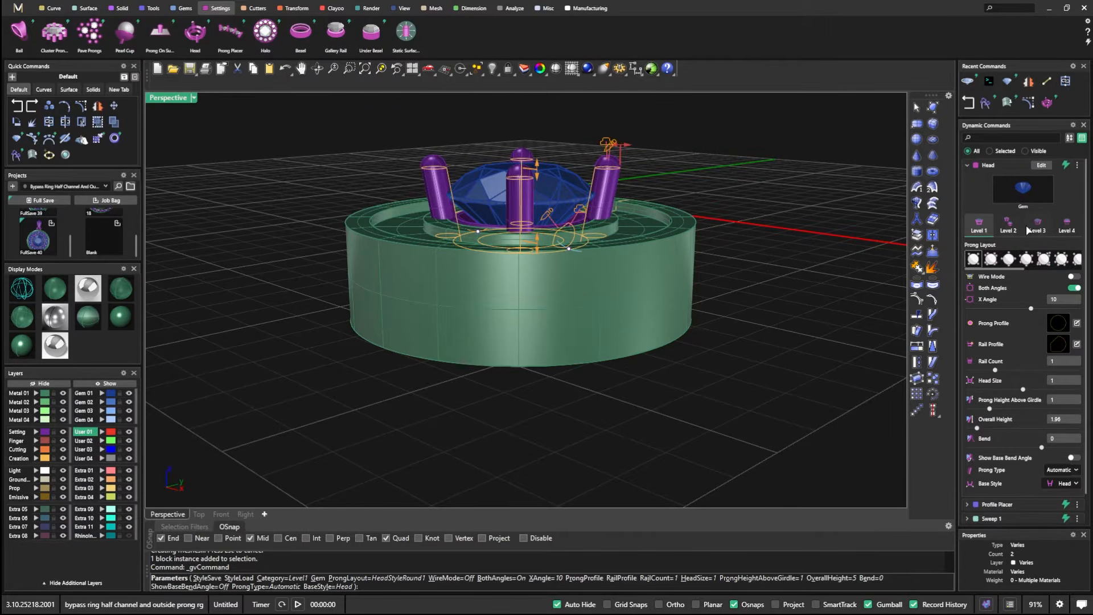
right_drag(829, 260, 837, 290)
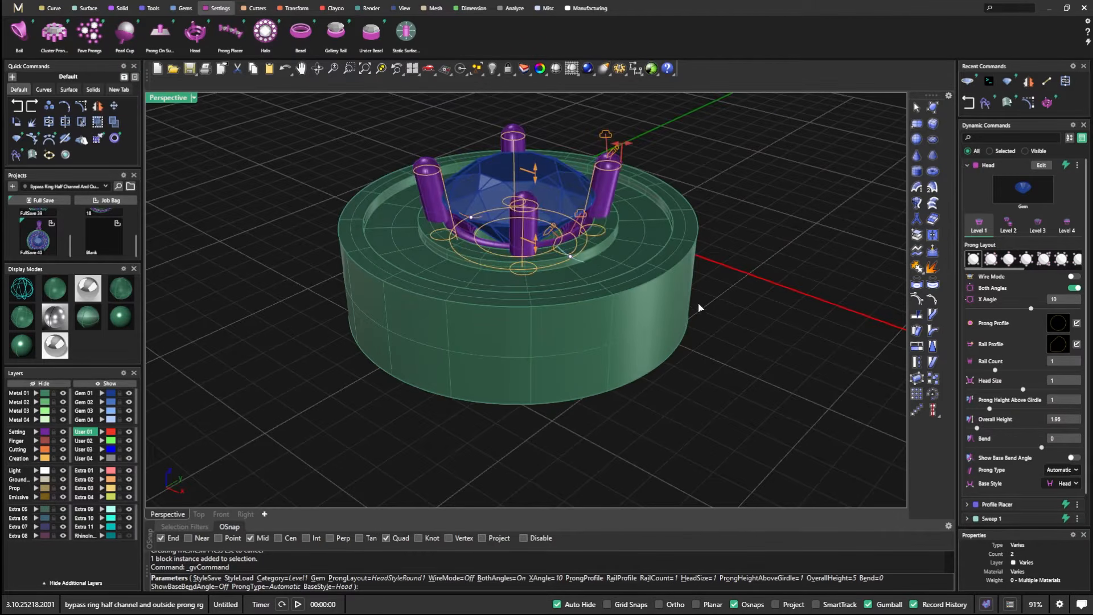
Step: Replace the head's rail profile with another one from the GalleryRail library
scroll(706, 310, up, 5)
right_drag(716, 311, 708, 292)
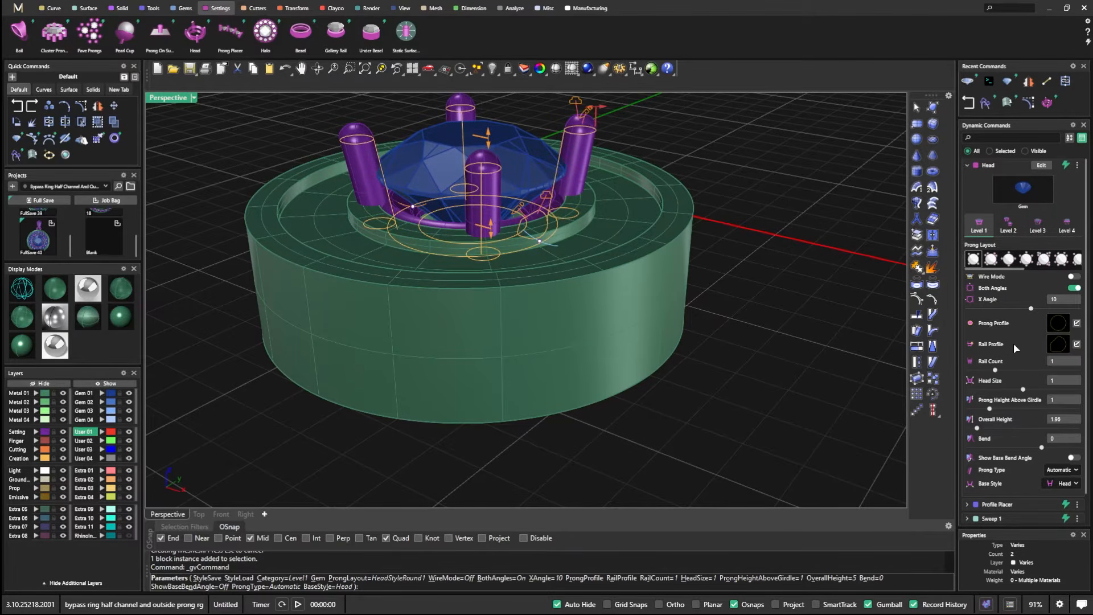
click(1058, 346)
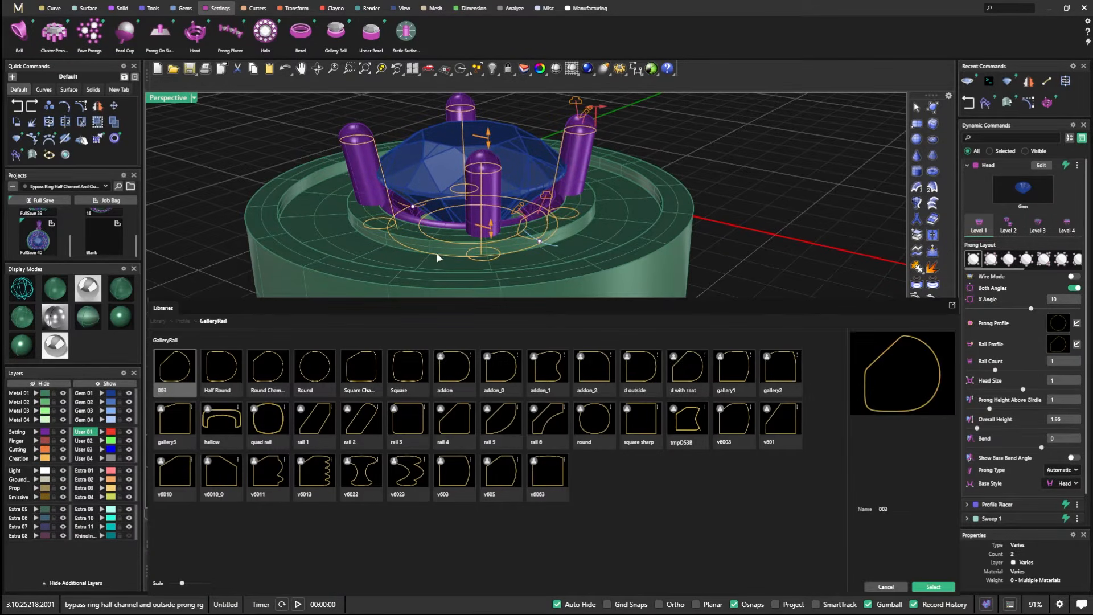
double_click(371, 370)
right_drag(622, 370, 601, 342)
scroll(625, 318, up, 5)
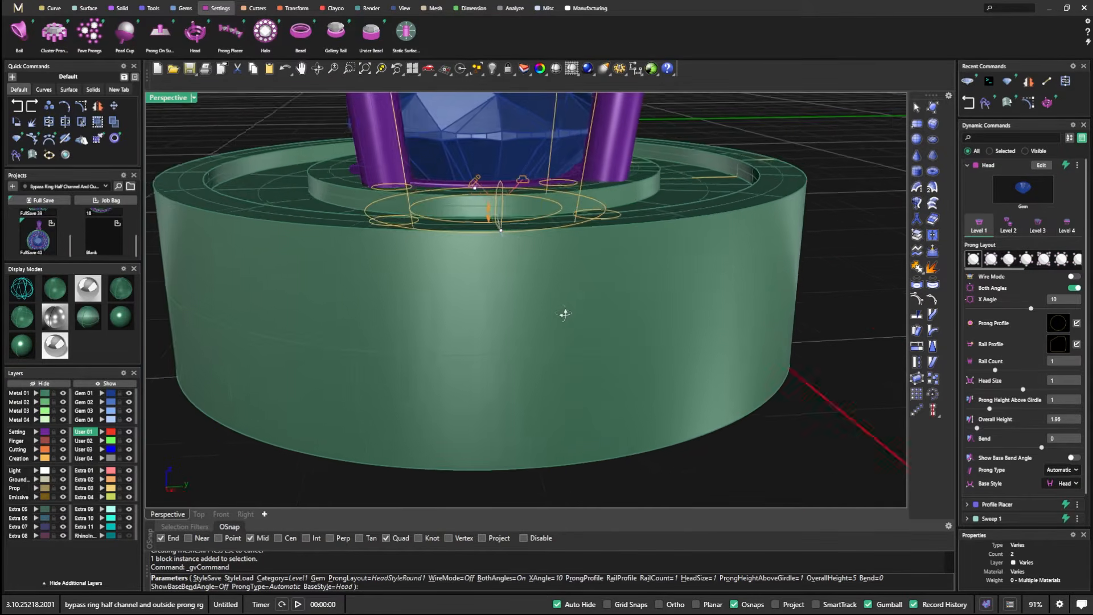
Step: Raise the head's rail height to about 1.35 mm in the Level 4 rail settings and finish the head
click(1067, 225)
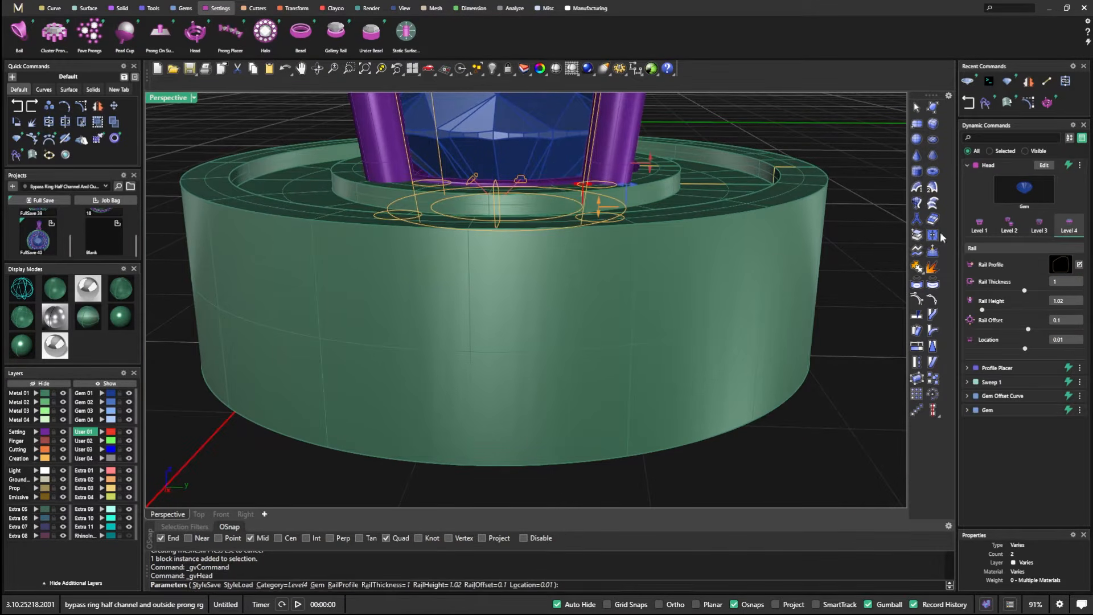
drag(650, 168, 652, 151)
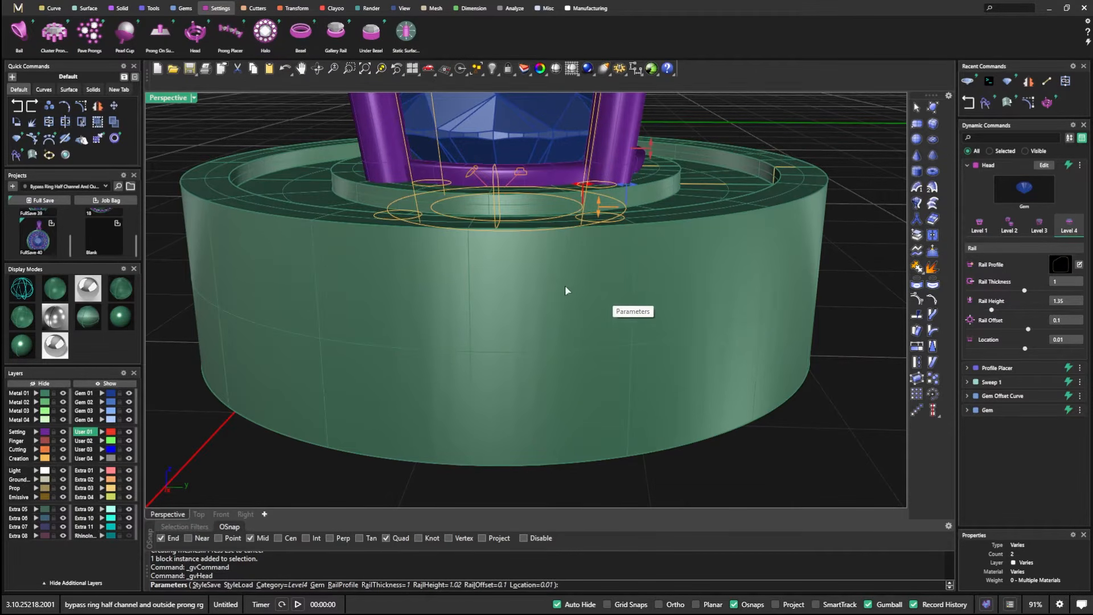
right_drag(581, 281, 612, 306)
scroll(611, 307, down, 6)
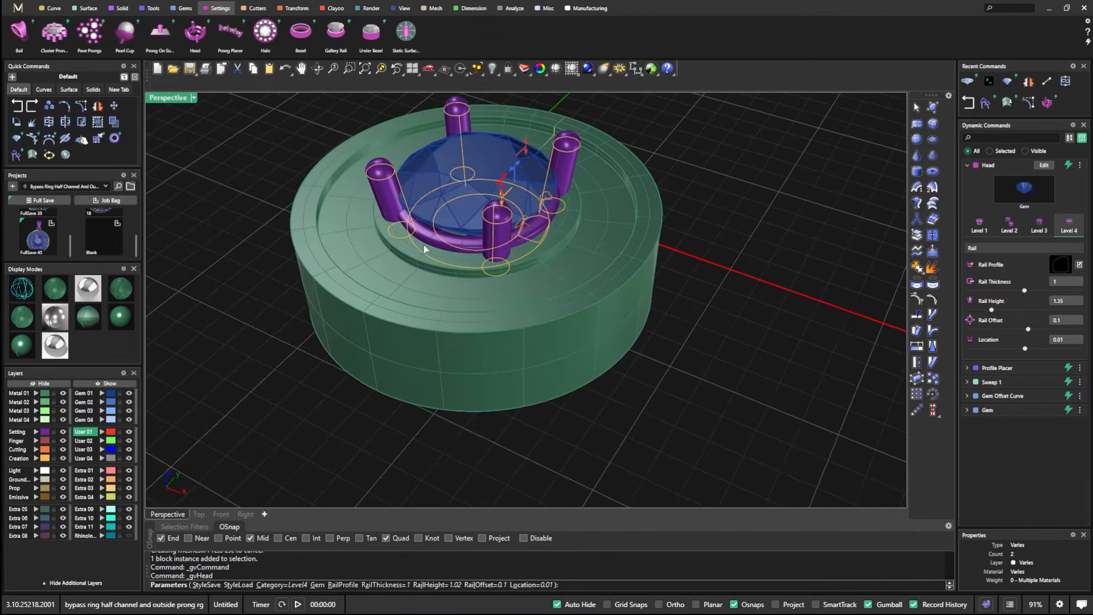
right_drag(439, 283, 480, 311)
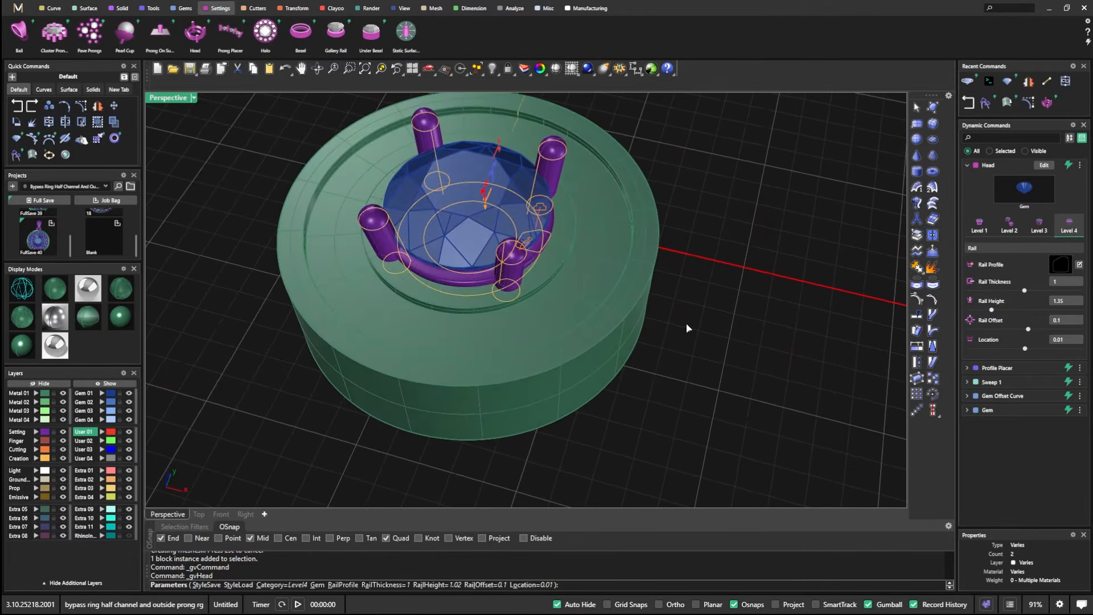
right_click(685, 326)
Step: Select the gem offset curve using wireframe display, return to shaded display, and set the curve's girdle spacing to 0.4 mm
right_drag(676, 358, 621, 332)
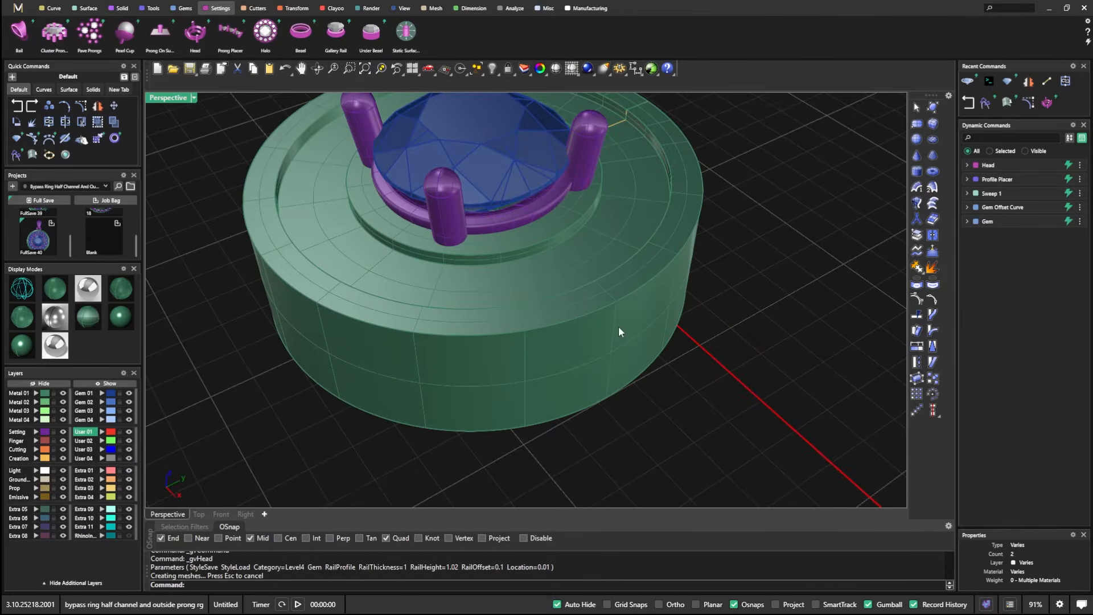
click(22, 289)
click(492, 235)
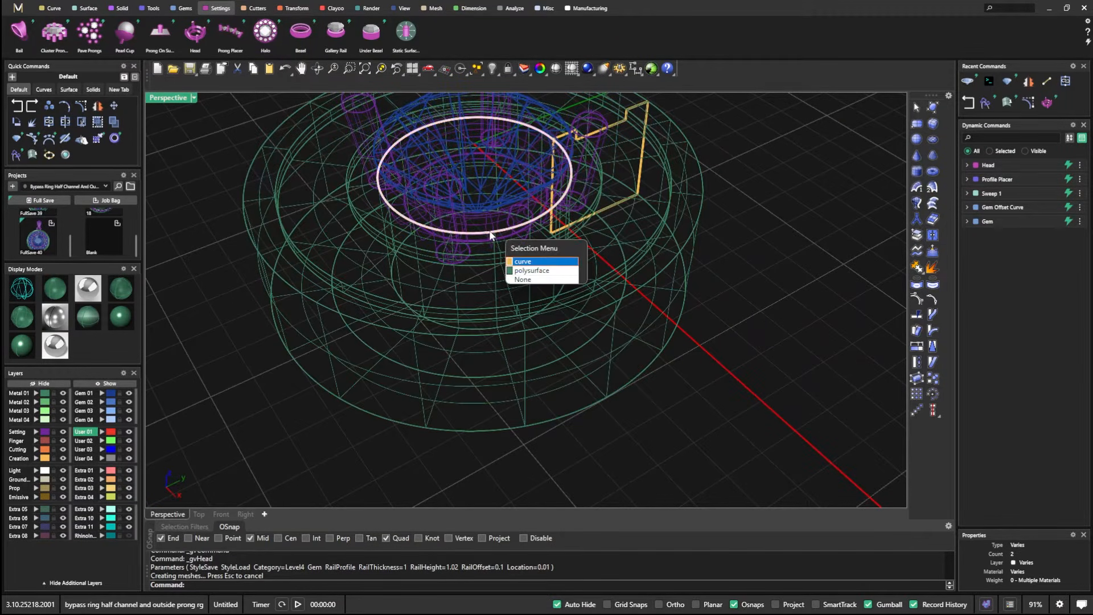
click(520, 262)
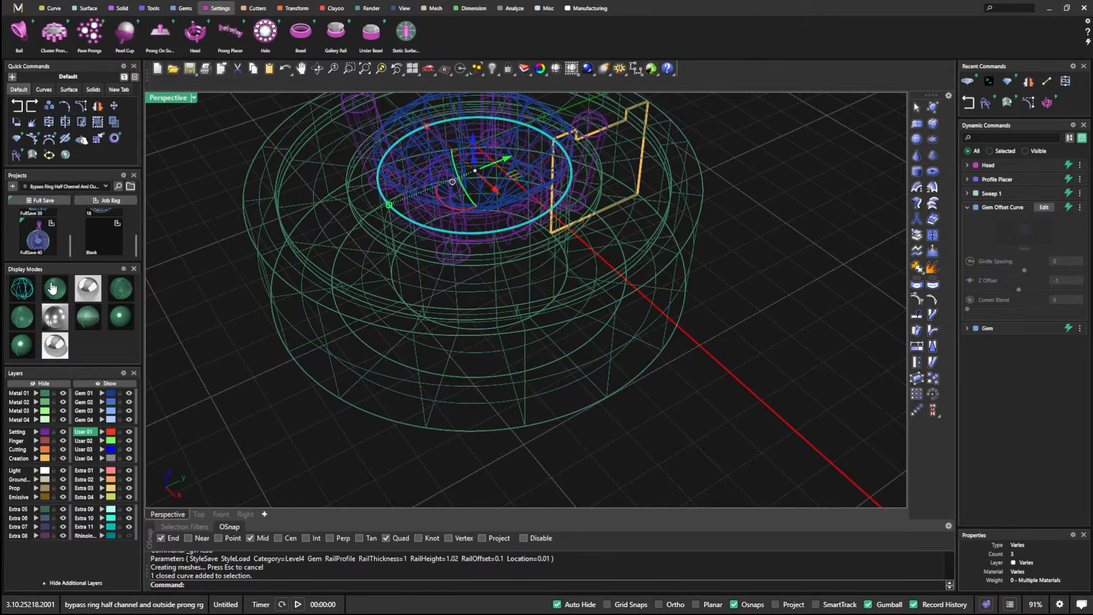
right_drag(556, 310, 615, 298)
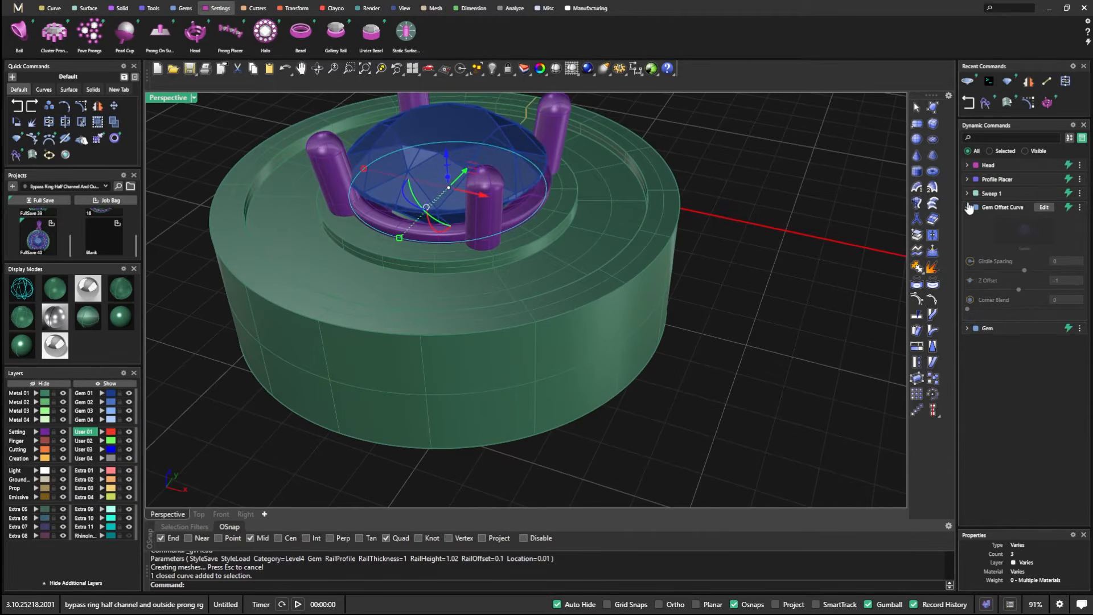
click(1044, 209)
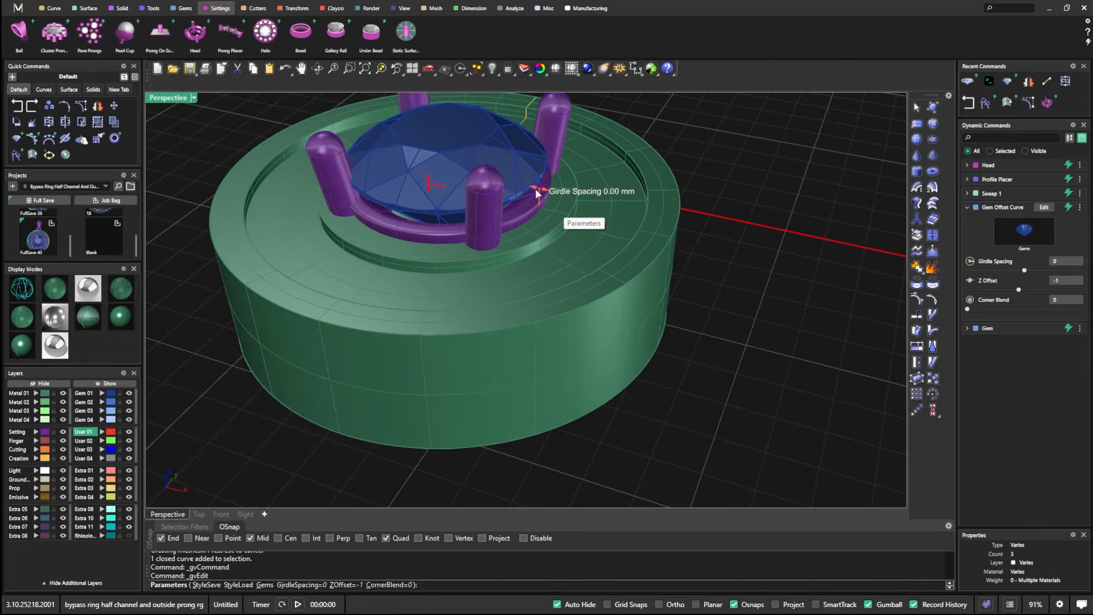
drag(539, 190, 554, 193)
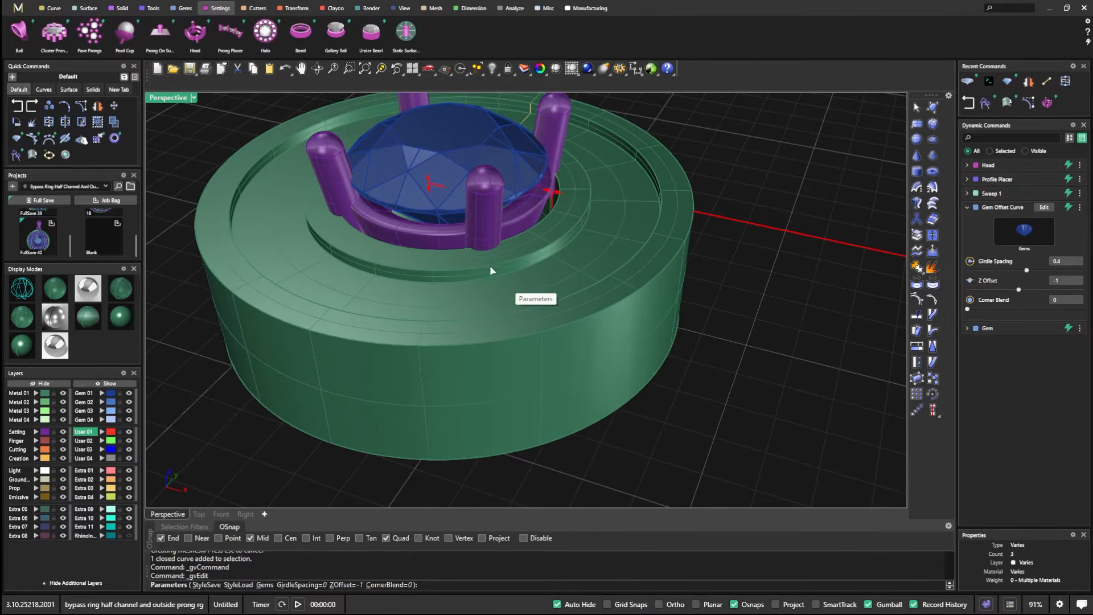
Step: Reduce the gem offset curve's girdle spacing to -0.2 mm and inspect the setting's fit around the head's rail
right_drag(488, 271, 529, 271)
scroll(530, 267, up, 5)
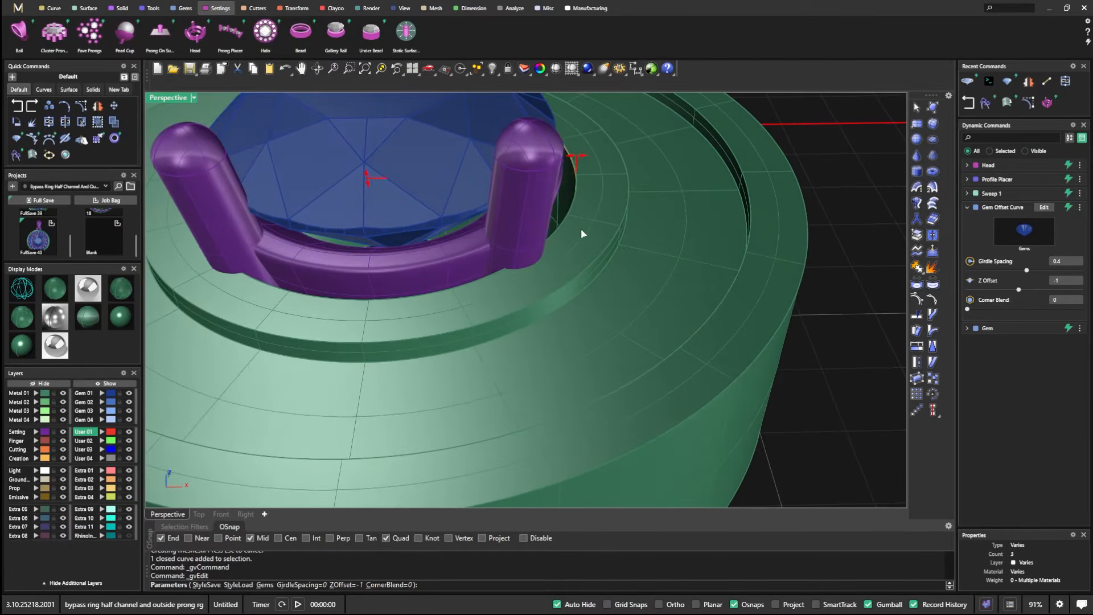
drag(571, 156, 564, 156)
right_drag(559, 275, 550, 264)
drag(564, 151, 542, 149)
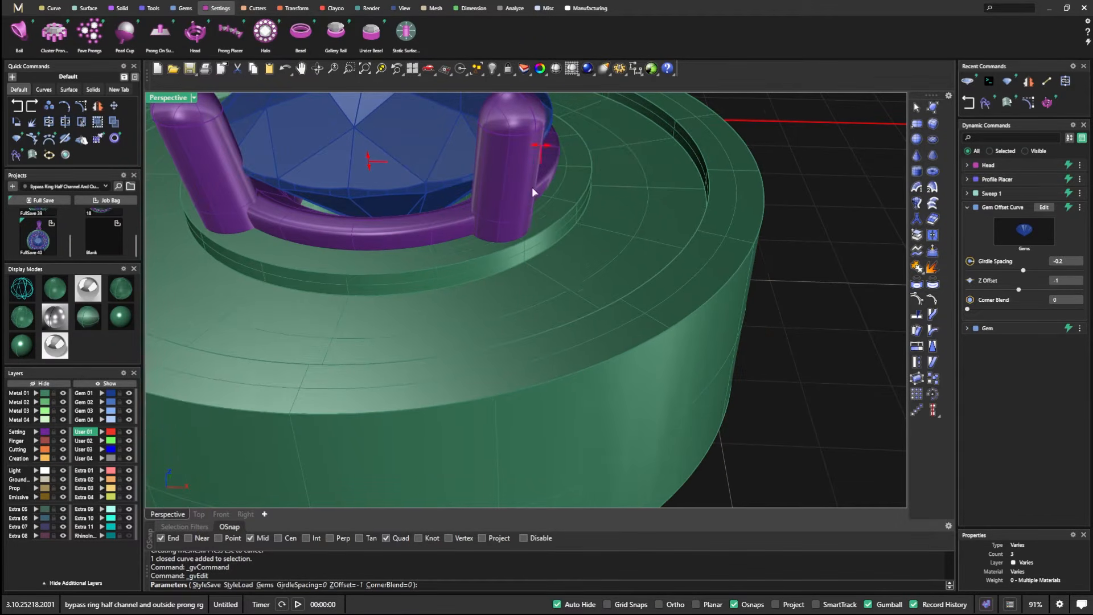
scroll(532, 242, down, 4)
right_drag(530, 263, 505, 346)
scroll(505, 319, up, 2)
scroll(524, 254, up, 2)
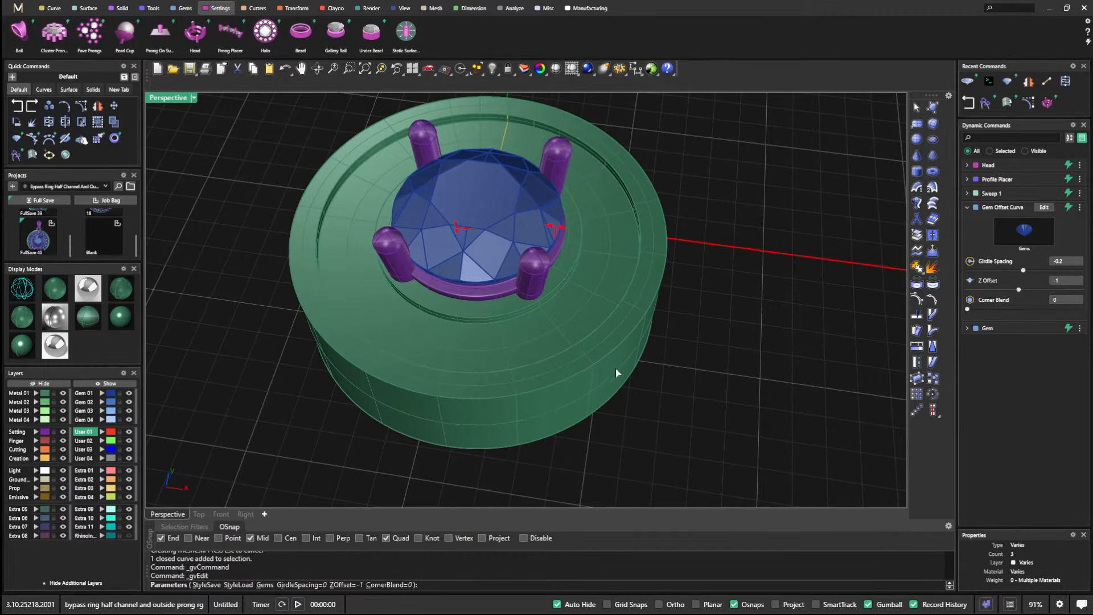
Step: Finish the gem offset curve edit and examine the head's seating from beneath the setting
right_click(651, 402)
scroll(638, 408, down, 4)
right_drag(635, 408, 603, 194)
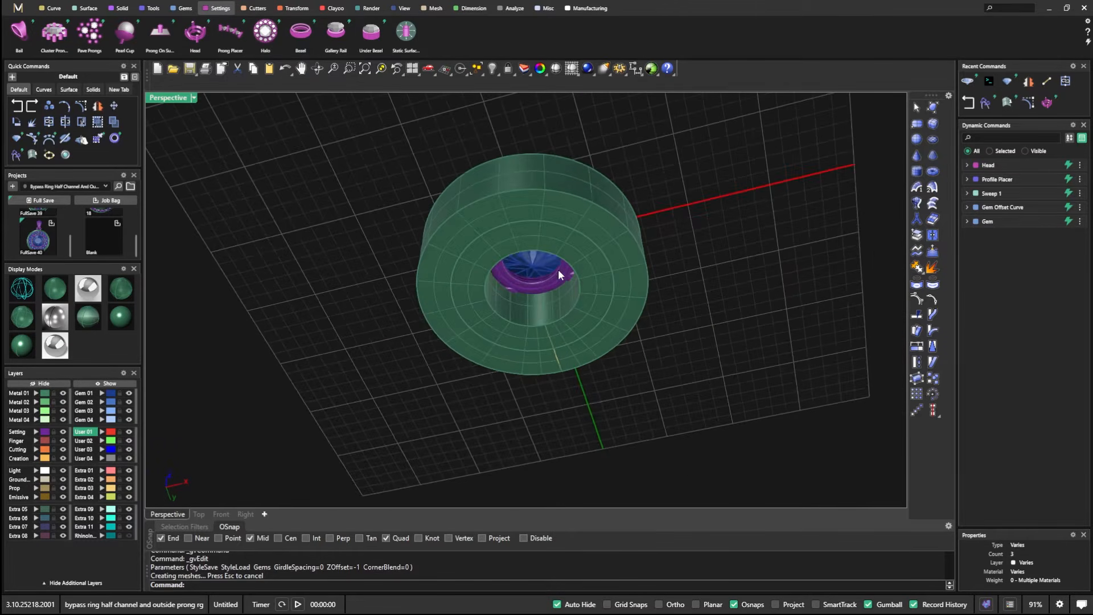
scroll(470, 231, up, 2)
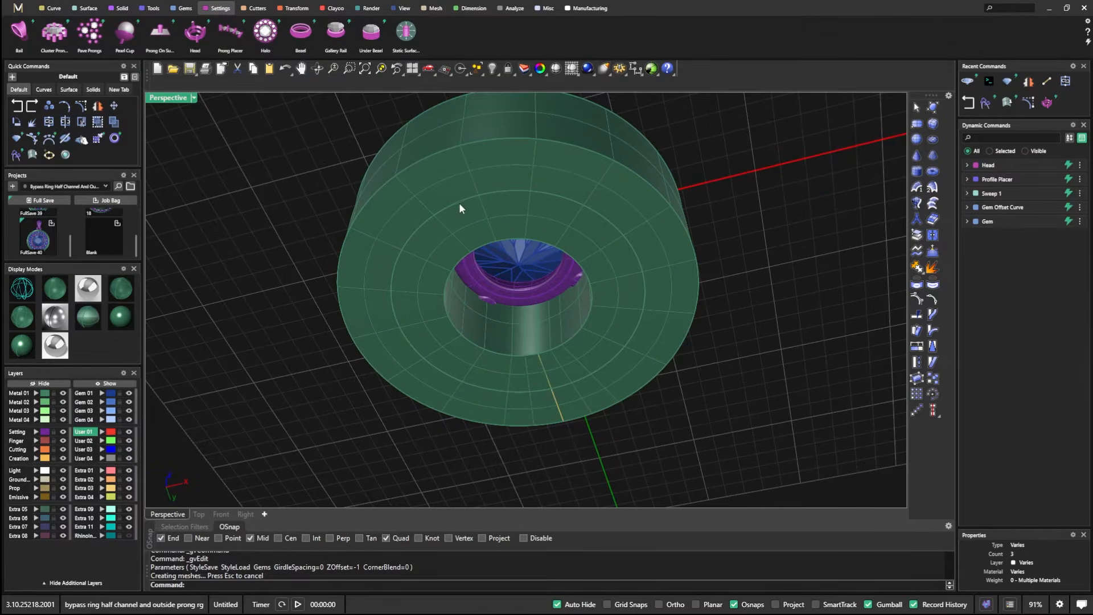
scroll(421, 254, up, 2)
Step: Explode the swept setting body into separate surfaces and select one of its faces
click(427, 272)
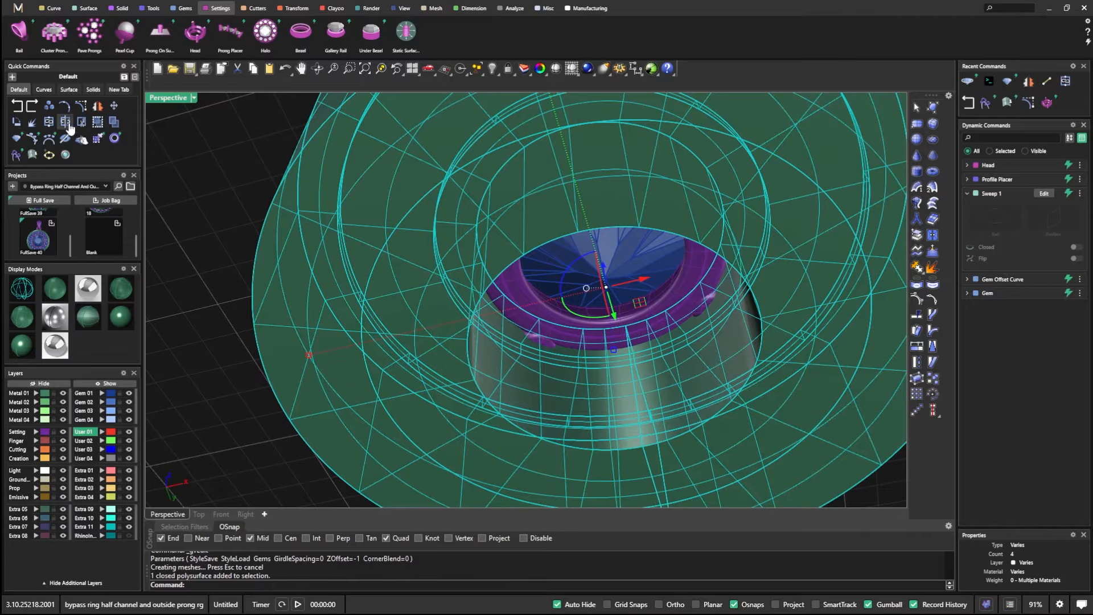
click(32, 121)
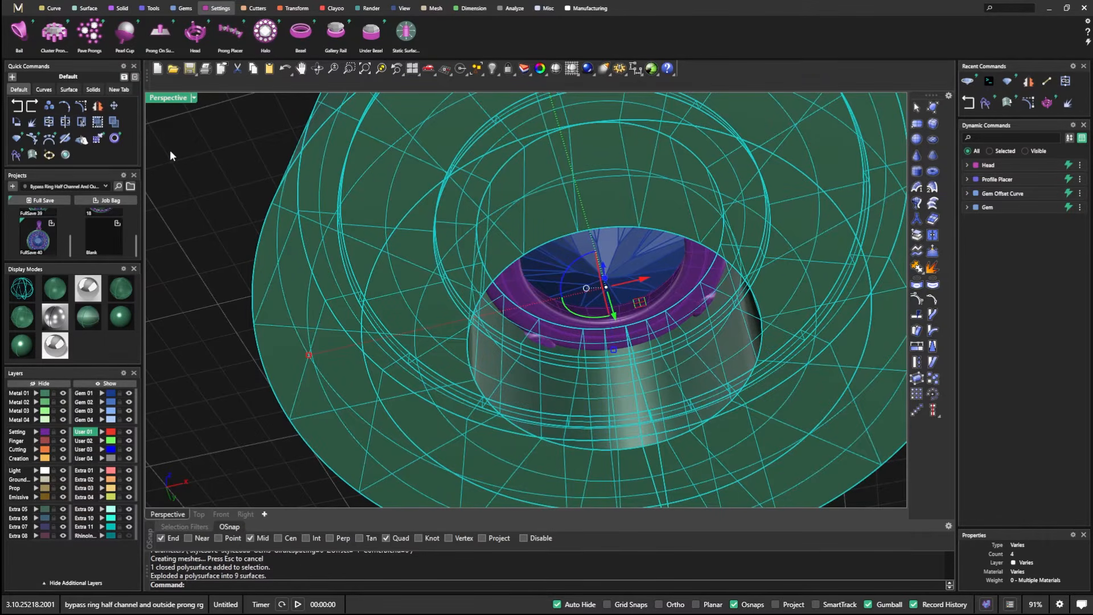
click(171, 152)
click(398, 240)
click(241, 164)
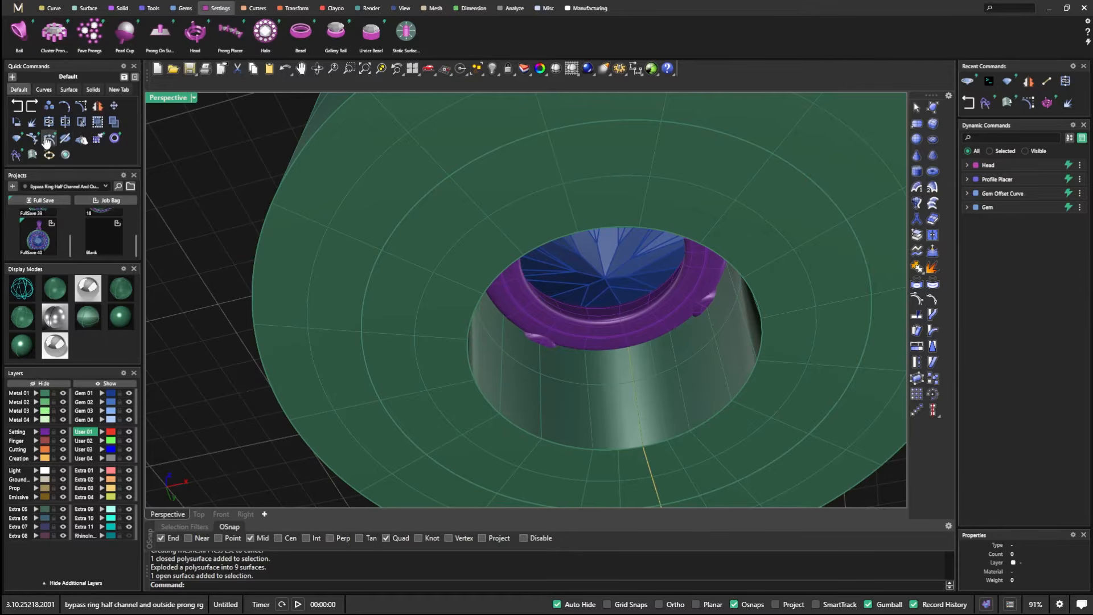
Step: Undo the explode and reselect the setting body to check its dynamic Sweep 1 entry
click(18, 106)
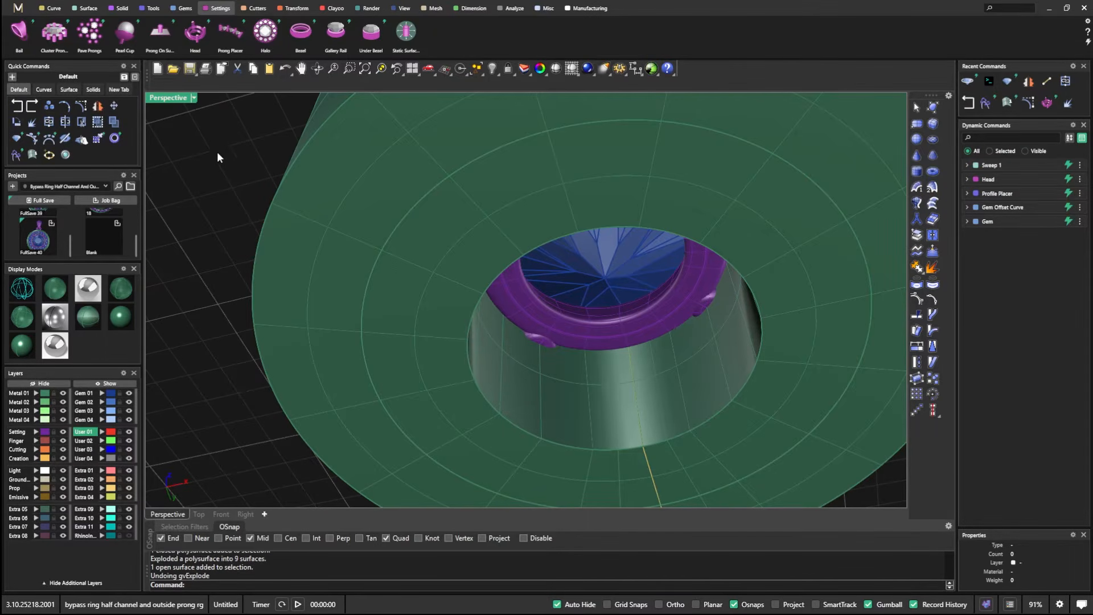
click(314, 211)
click(436, 286)
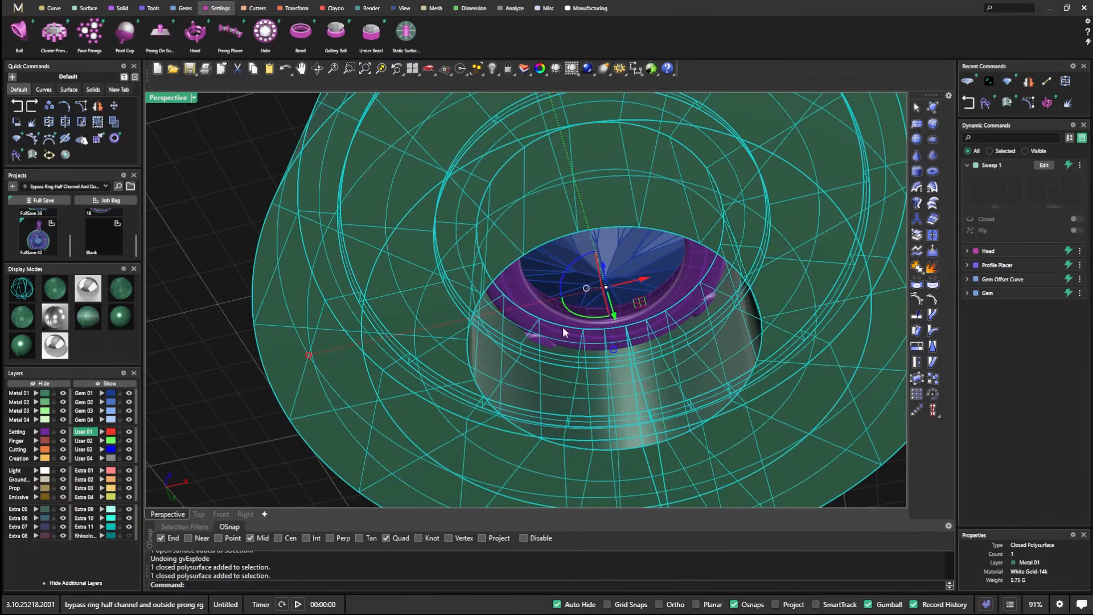
key(Escape)
Step: Select the complete setting with its head, gem and curves, and open the Pendants folder in the collections
scroll(292, 194, down, 10)
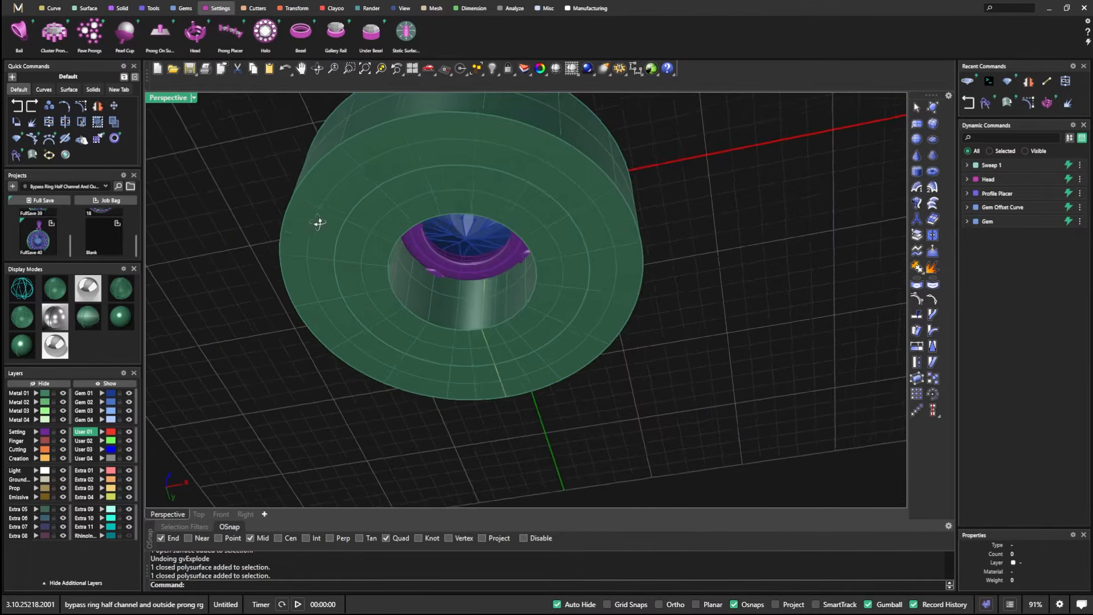
scroll(393, 171, up, 5)
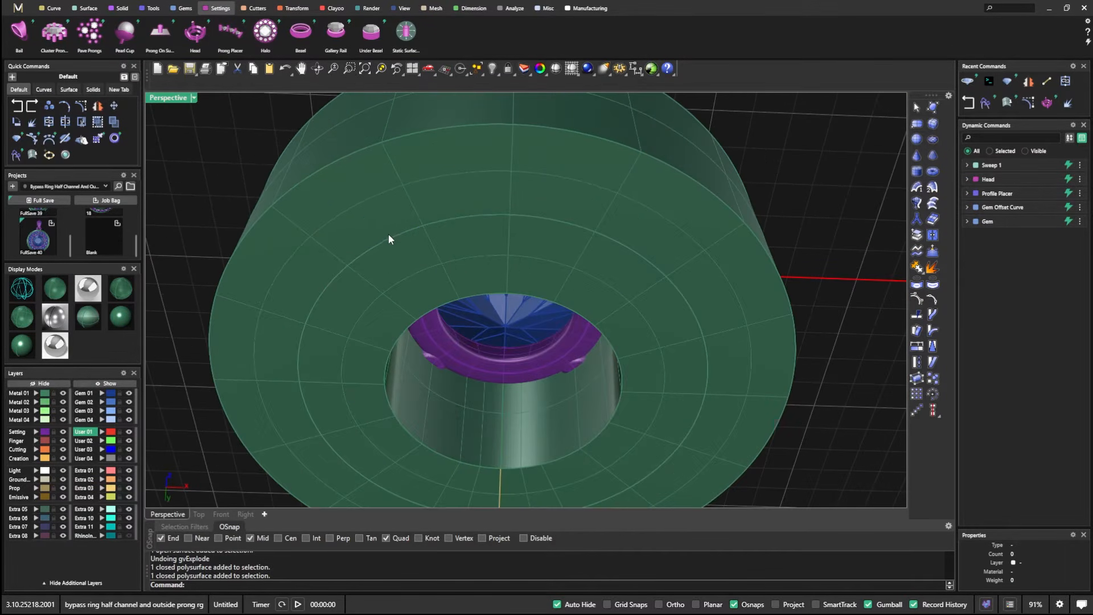
scroll(406, 236, down, 4)
right_drag(408, 243, 388, 276)
right_drag(322, 224, 497, 284)
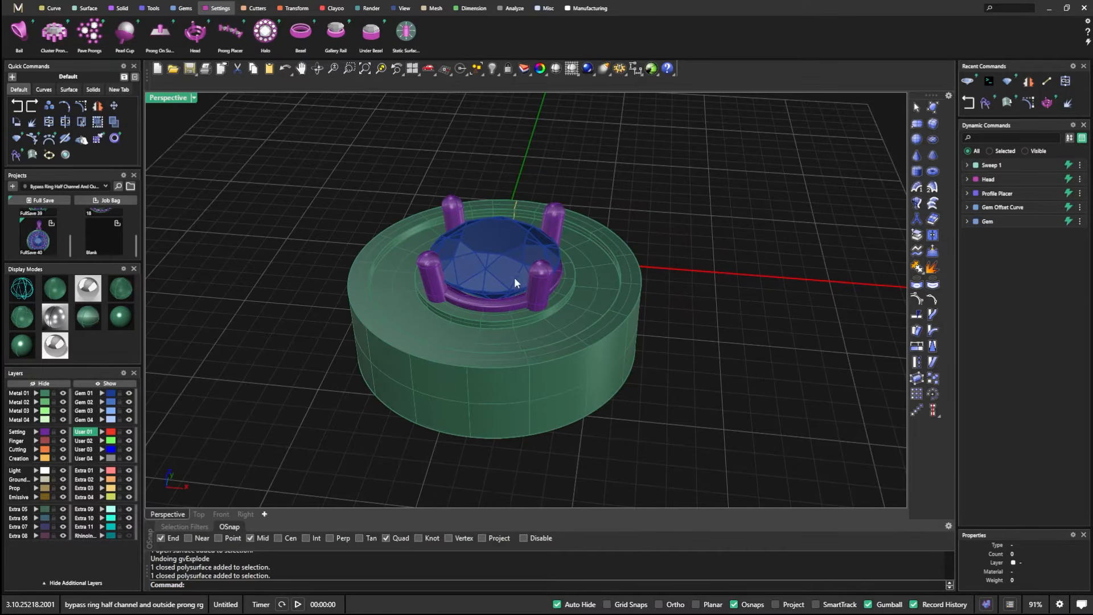
drag(303, 175, 641, 419)
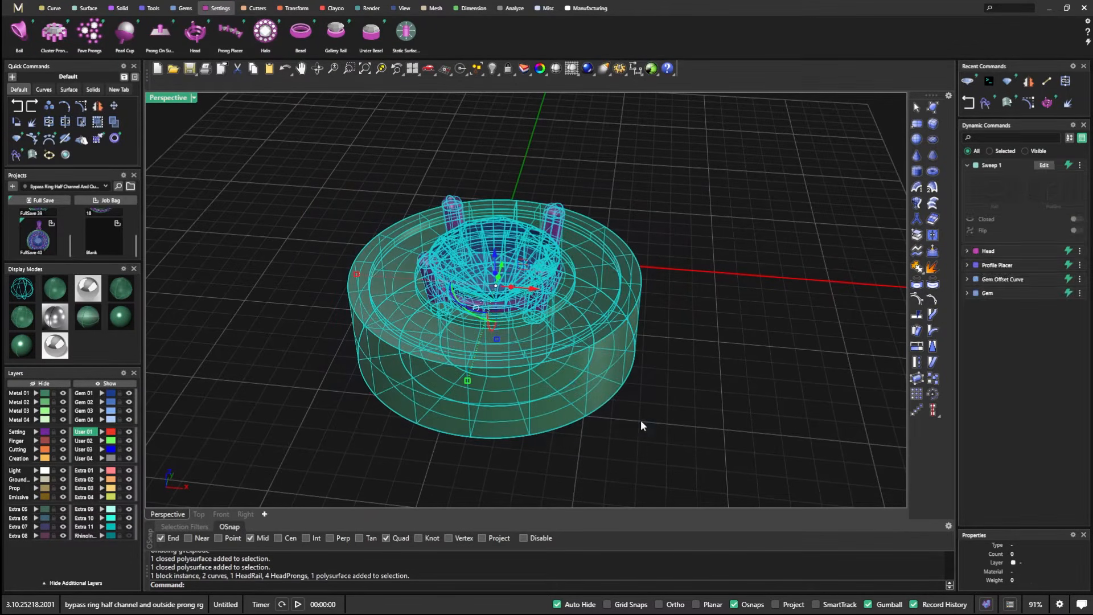
click(130, 187)
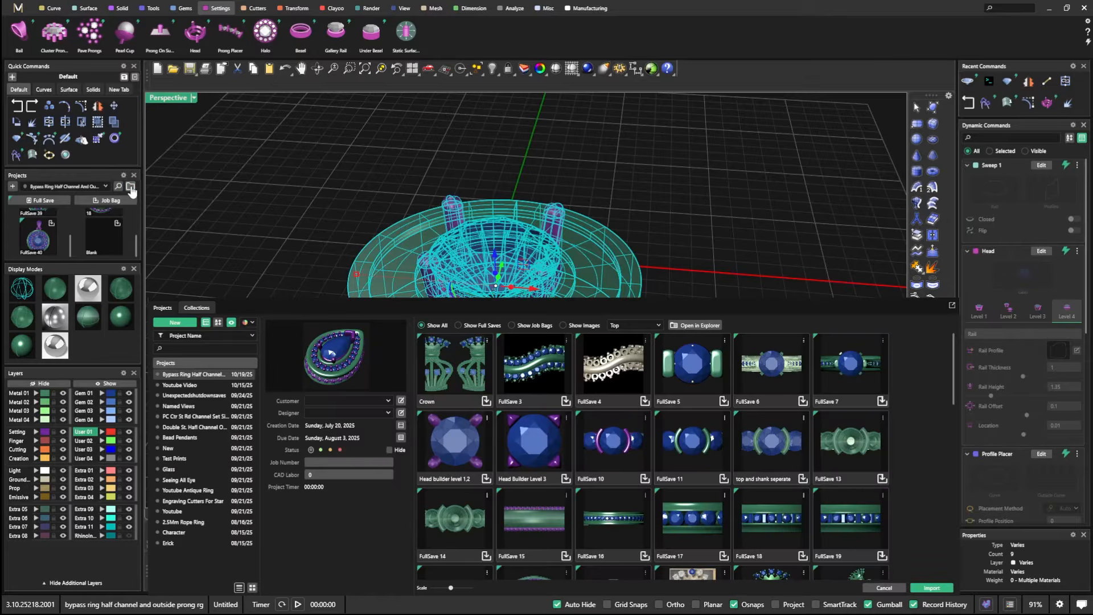
click(194, 308)
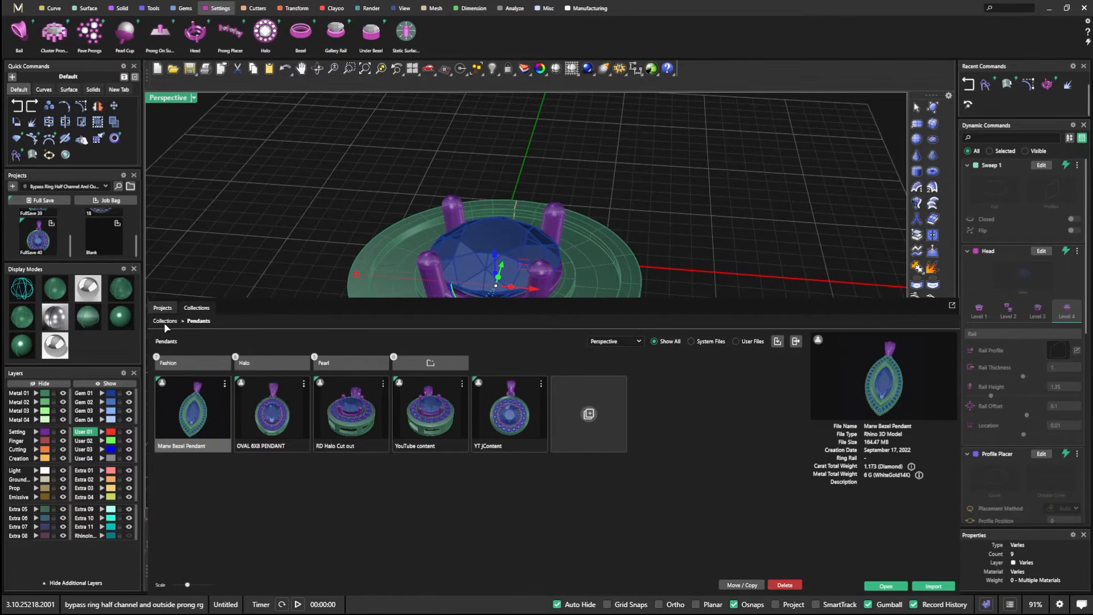
click(165, 321)
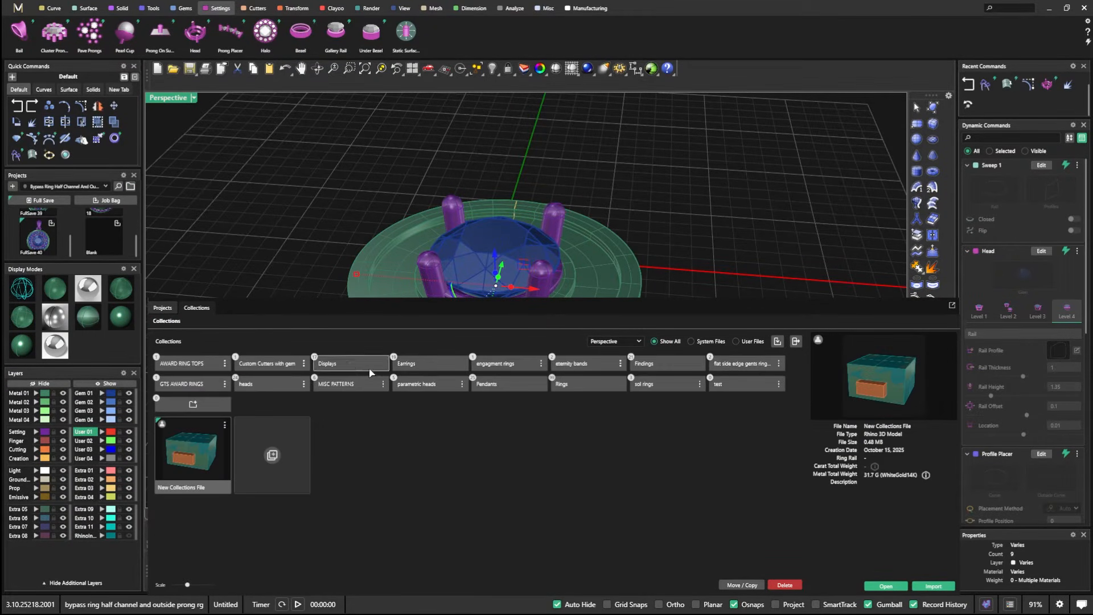
click(497, 386)
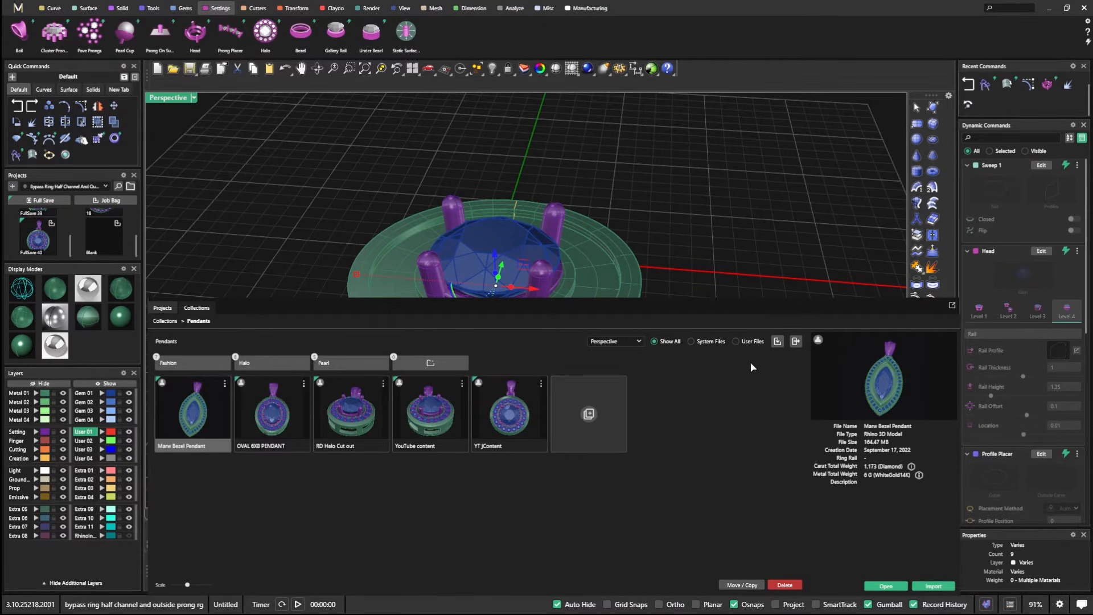
Step: Save the selected model to the Pendants collection as "Halo setup" and clear the selection
click(777, 341)
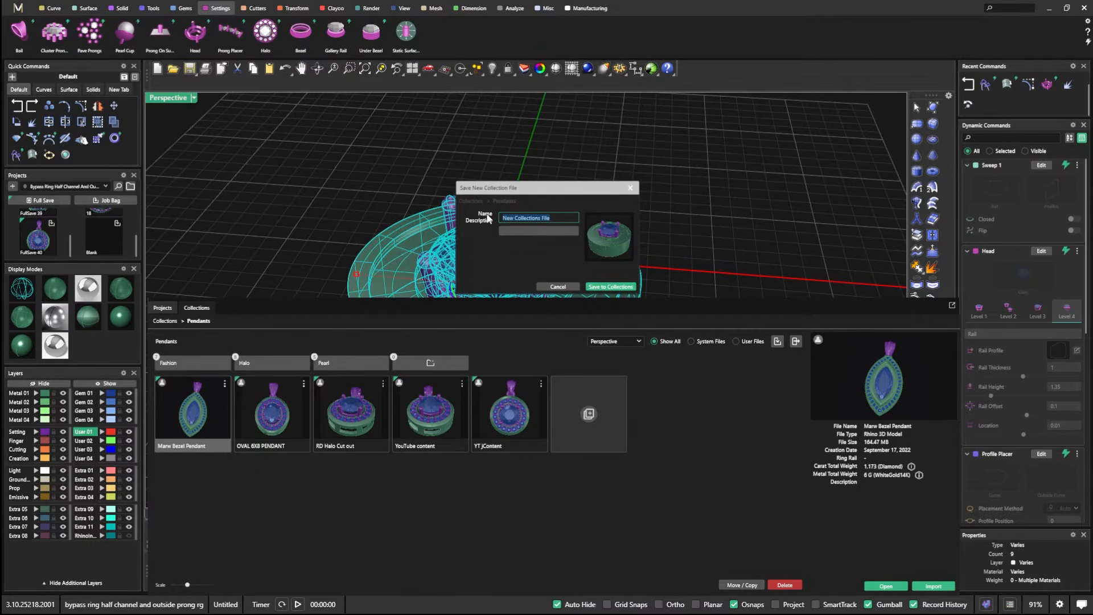
text(Halo setup)
key(Tab)
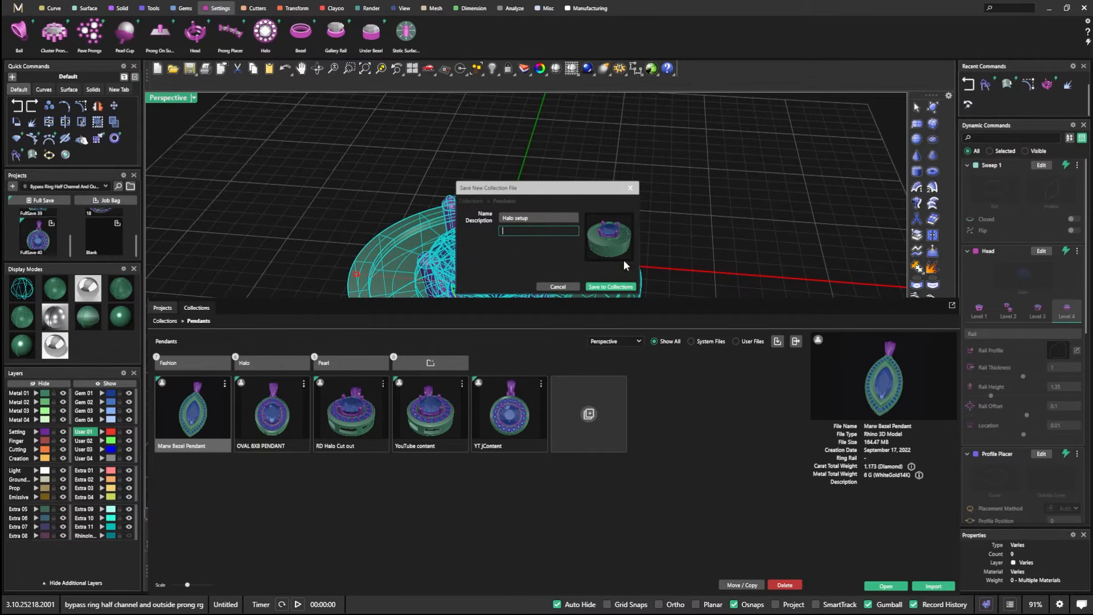
click(610, 287)
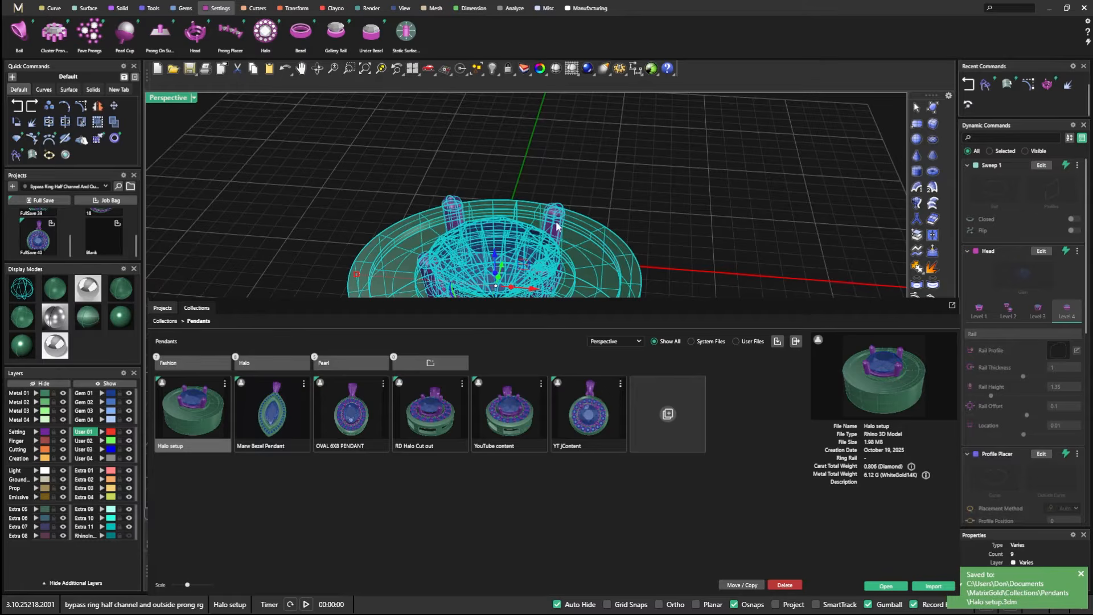
scroll(563, 205, down, 5)
right_drag(587, 246, 470, 199)
scroll(471, 199, down, 3)
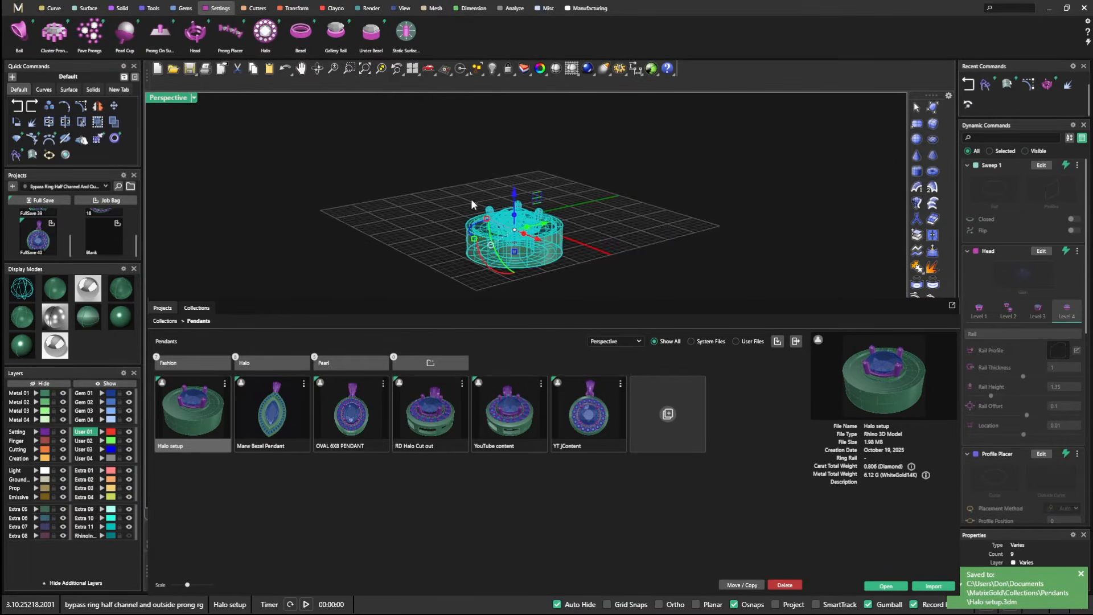
click(418, 243)
Step: Select the placed profile curve at the setting's outer rim and open its Profile Placer for a replacement from the Shank library
scroll(417, 248, up, 5)
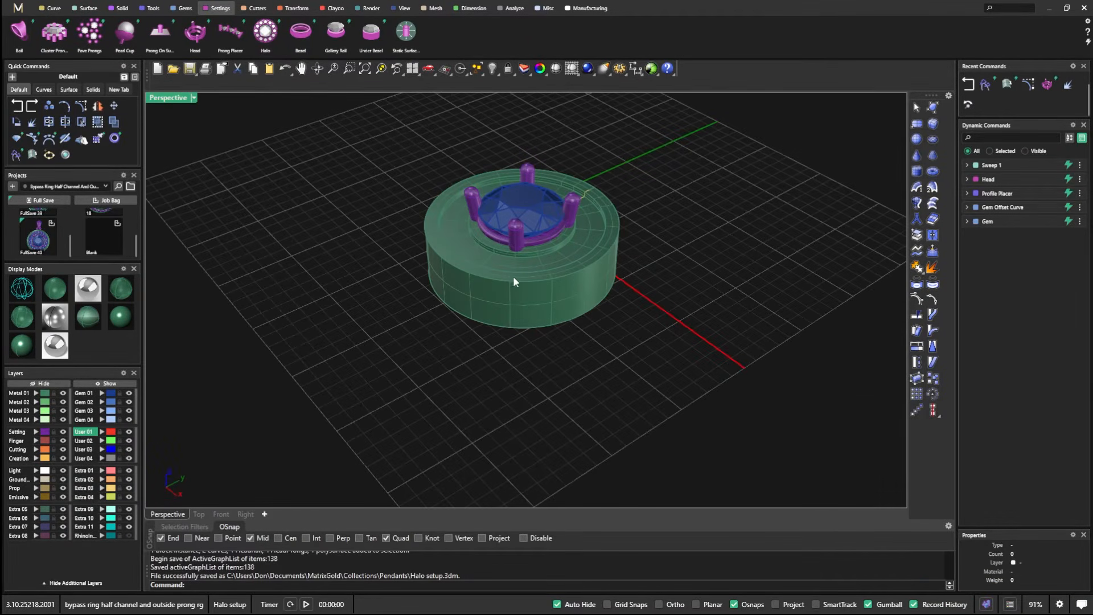
scroll(506, 244, up, 3)
click(443, 288)
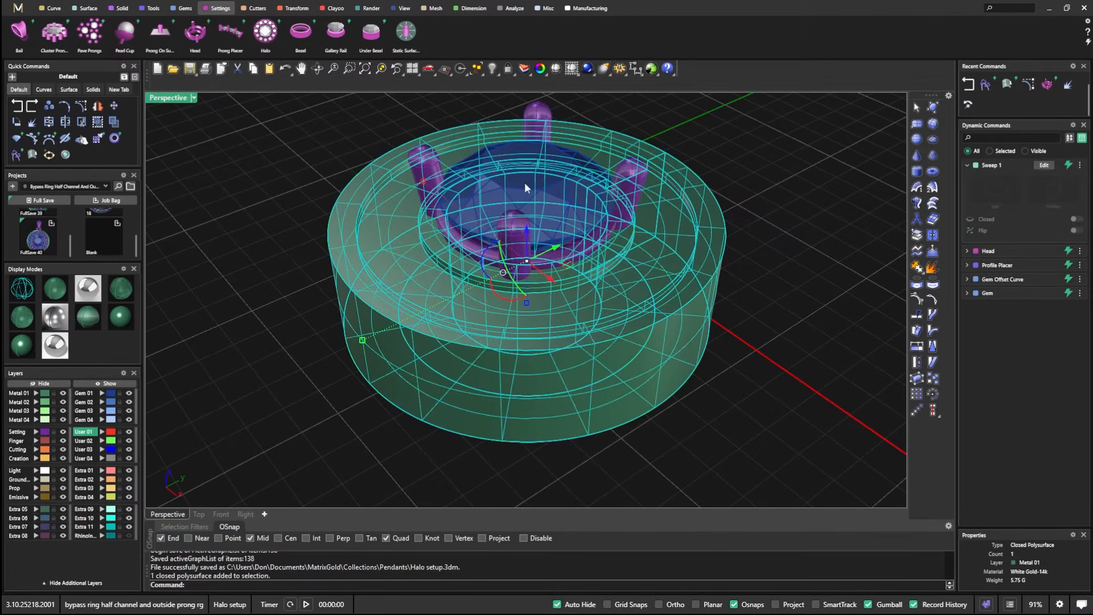
click(254, 295)
right_drag(450, 329, 425, 267)
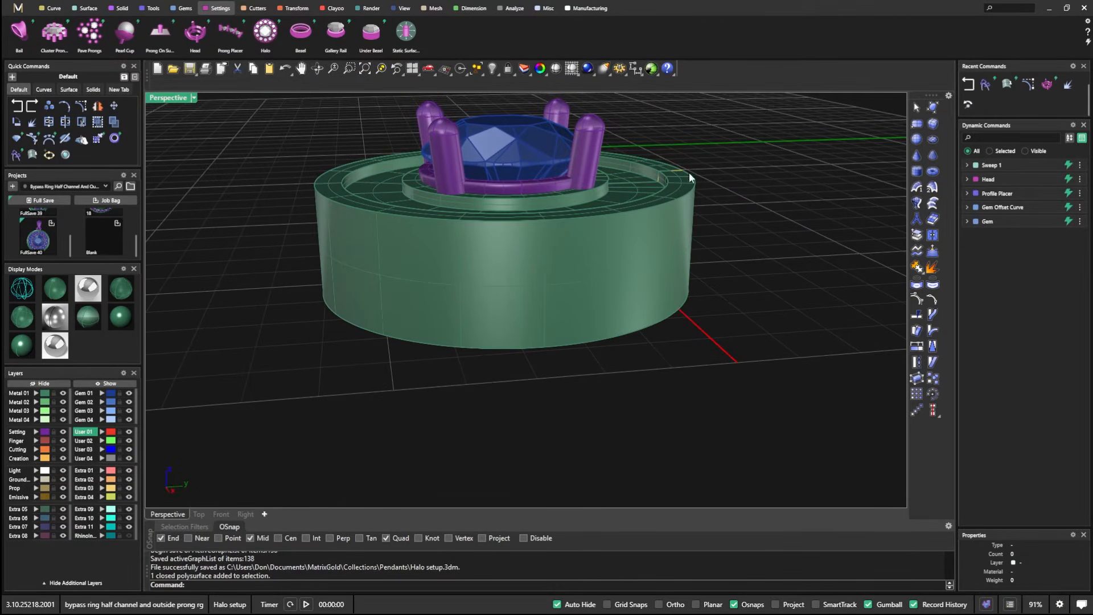
scroll(671, 197, up, 6)
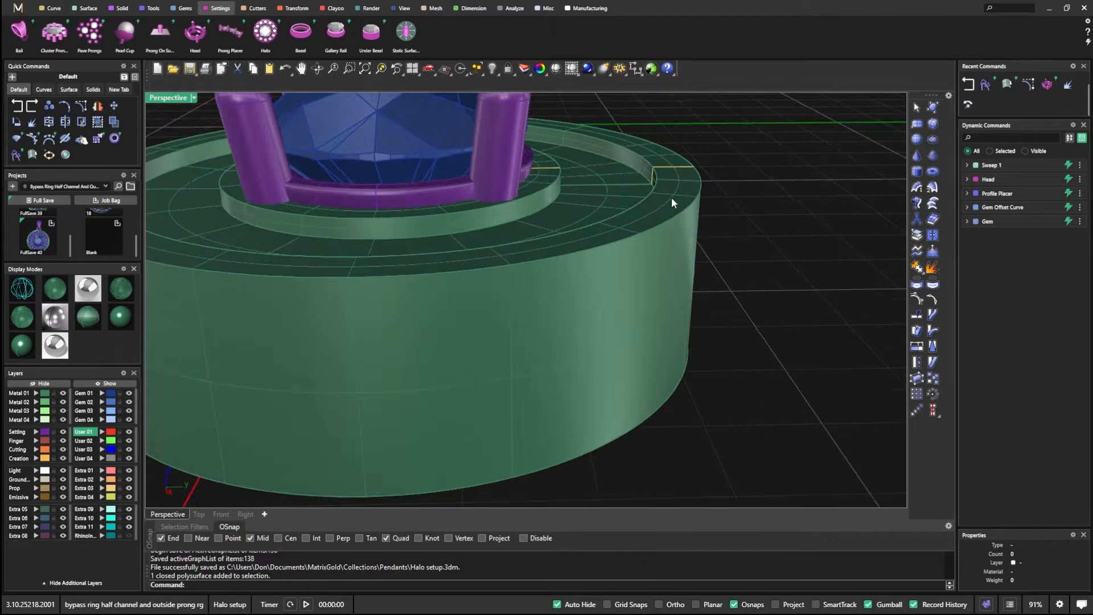
click(681, 176)
click(685, 174)
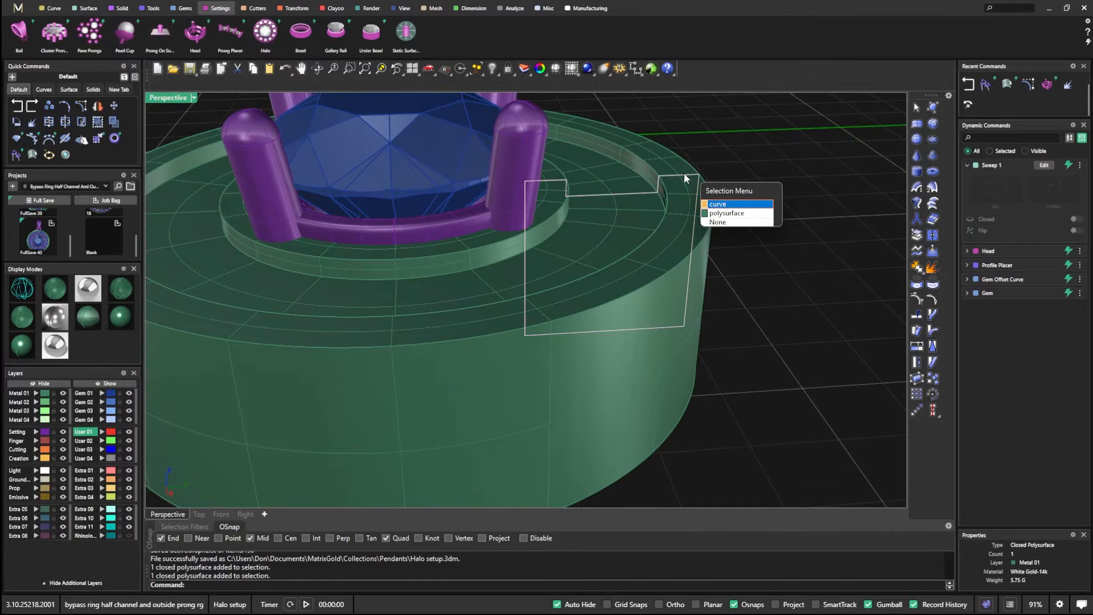
click(717, 206)
click(1043, 193)
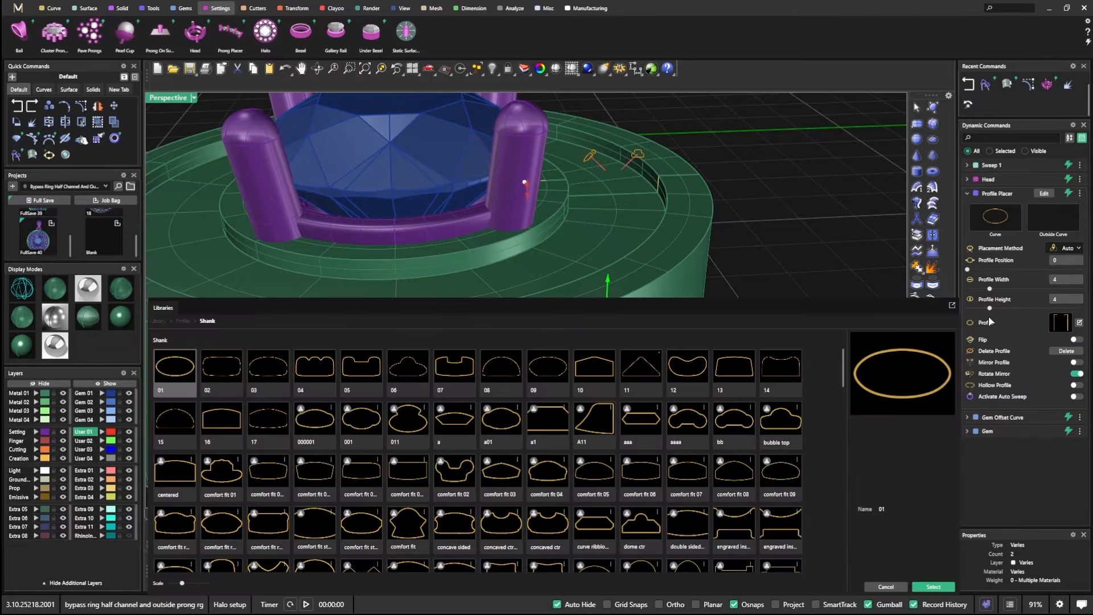
Step: Replace the setting's profile with Shank profile 10 and reduce the profile width to 3.6
double_click(601, 374)
right_drag(628, 312, 711, 315)
drag(704, 323, 686, 324)
right_drag(766, 381, 723, 359)
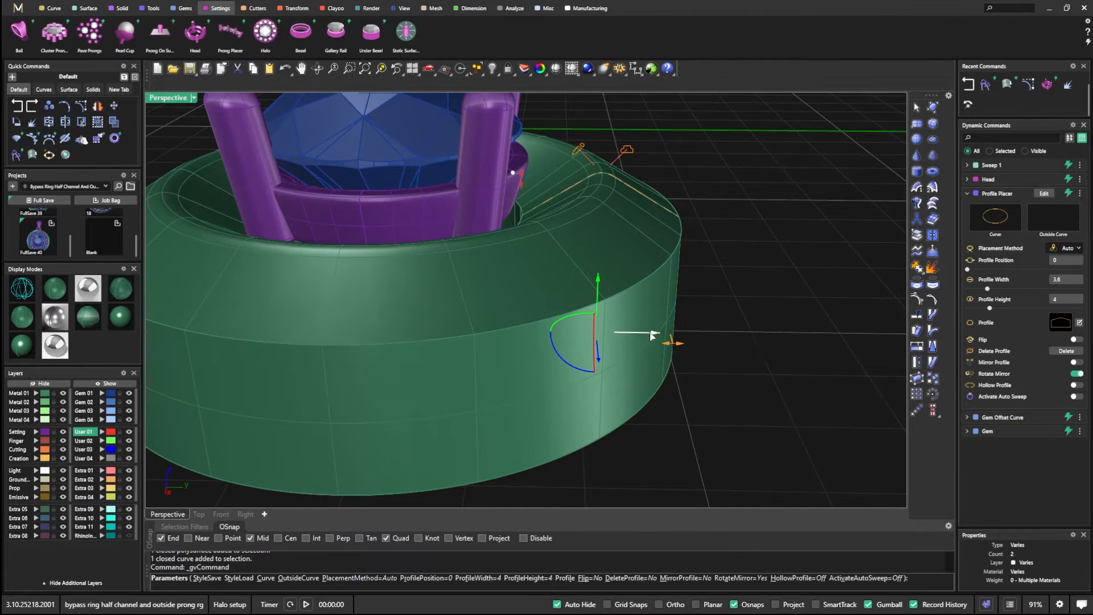
drag(644, 331, 631, 334)
right_drag(620, 344, 517, 375)
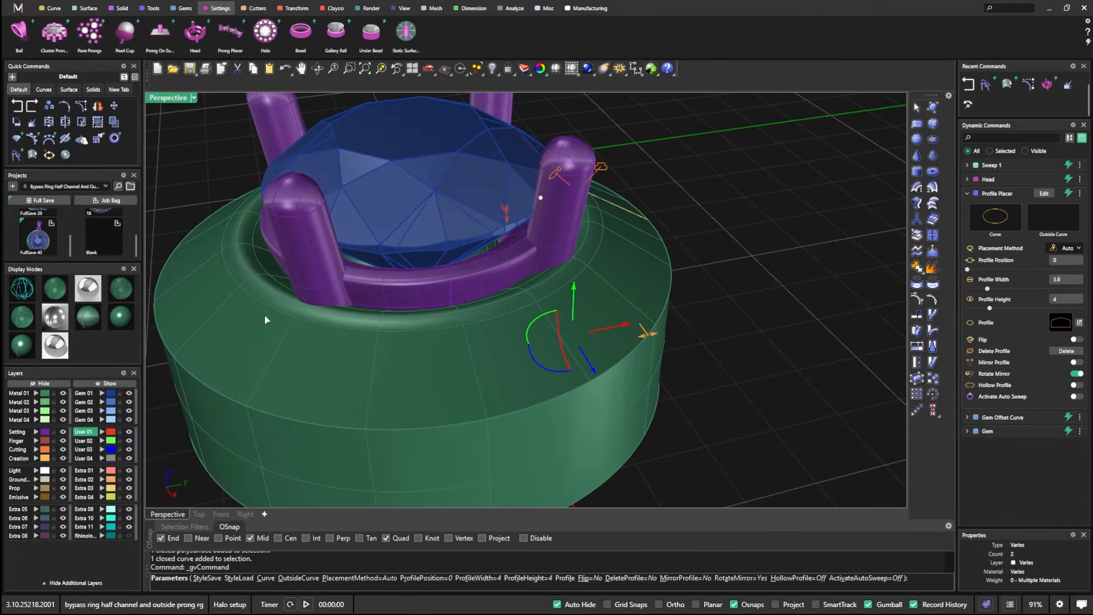
Step: Try a comfort fit profile from the Shank library on the setting and leave the Profile Placer edit
mouse_move(636, 371)
right_down()
mouse_move(654, 381)
mouse_move(648, 388)
right_up()
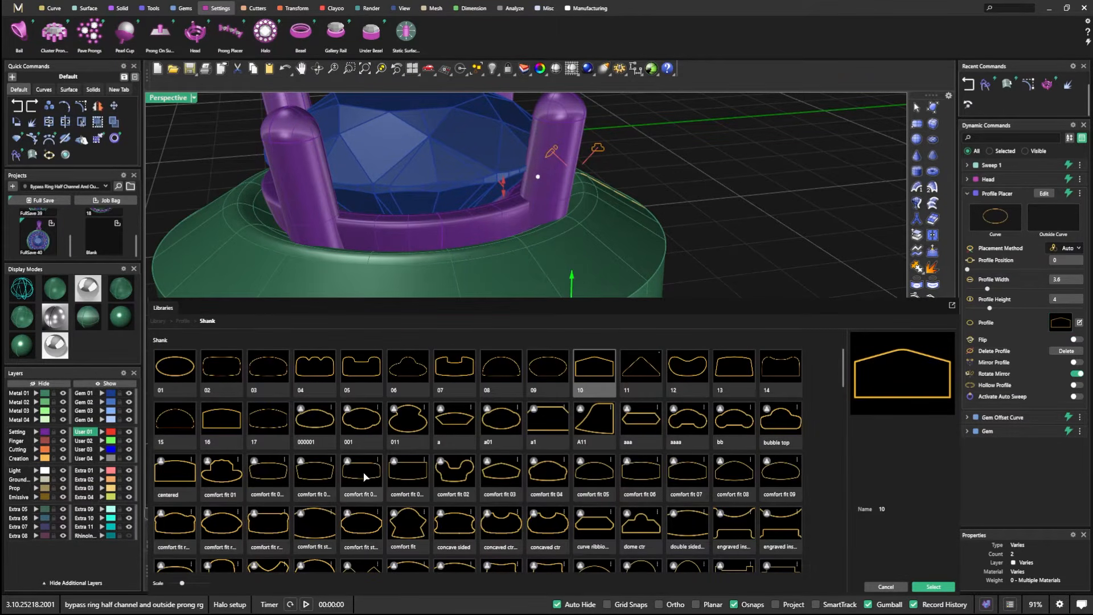
double_click(266, 527)
mouse_move(490, 359)
right_down()
mouse_move(505, 361)
mouse_move(478, 364)
right_up()
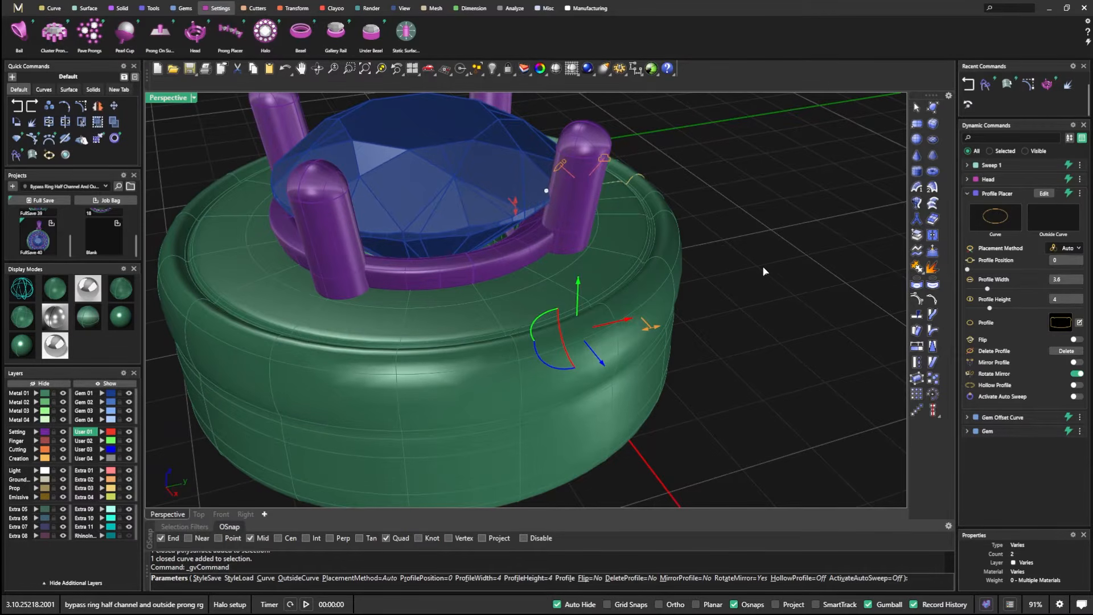
scroll(763, 265, down, 4)
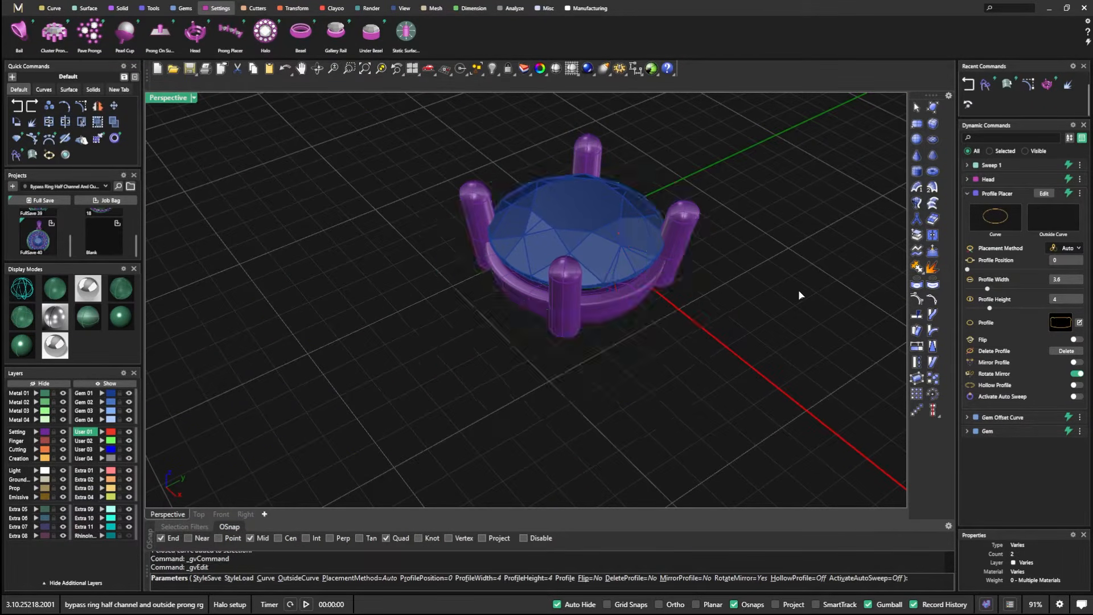
right_click(798, 289)
Step: Extract a circular isocurve from the channel floor around the center gem at U 0.17, V 0.5 and angle 90
scroll(774, 351, up, 3)
scroll(504, 302, down, 5)
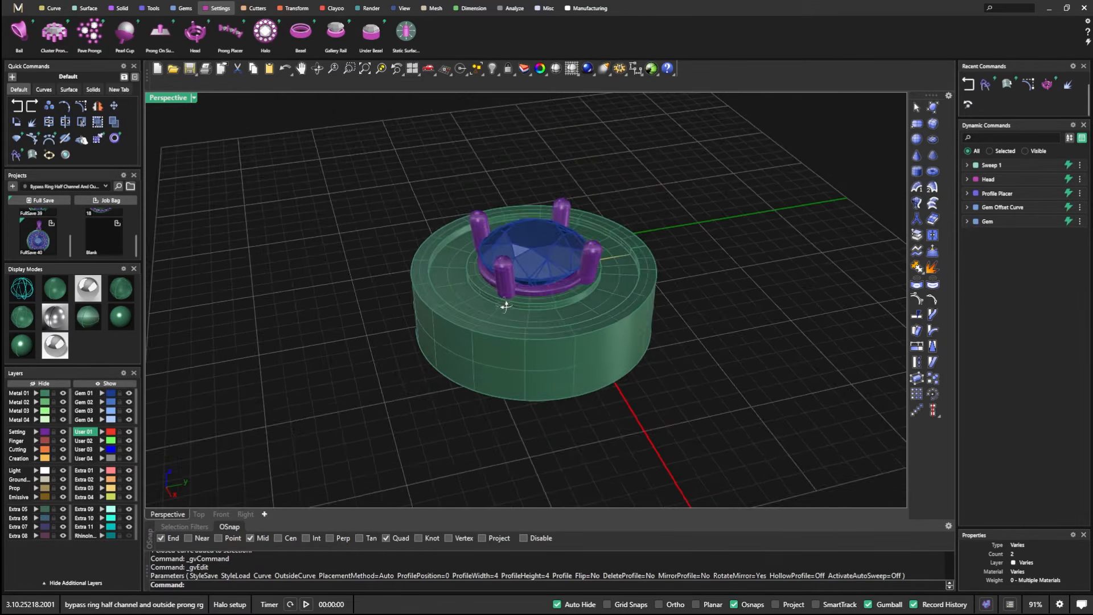
right_drag(504, 303, 499, 297)
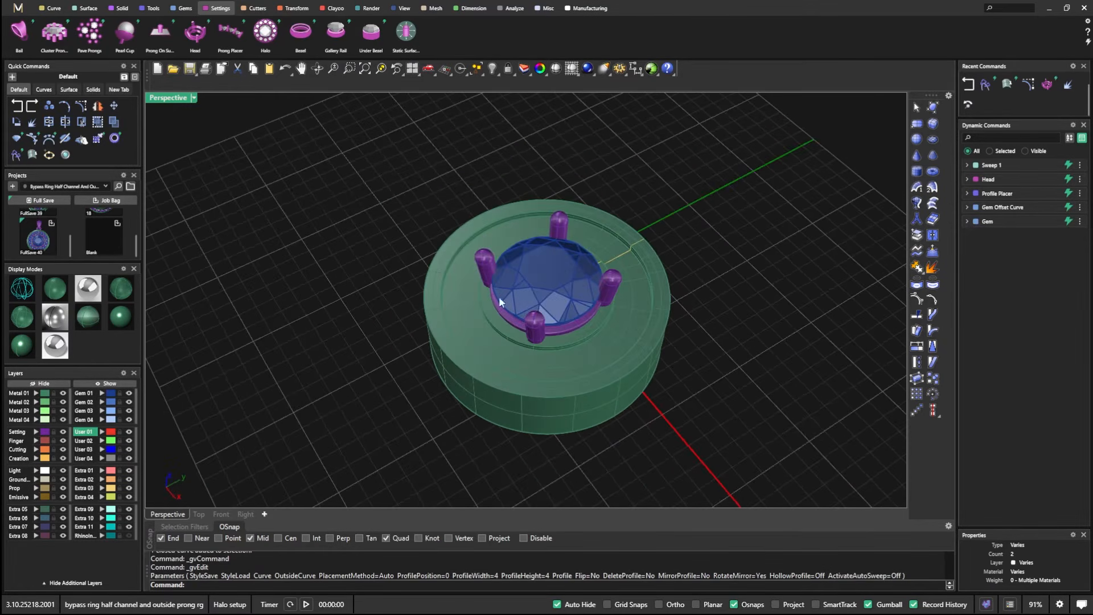
click(183, 8)
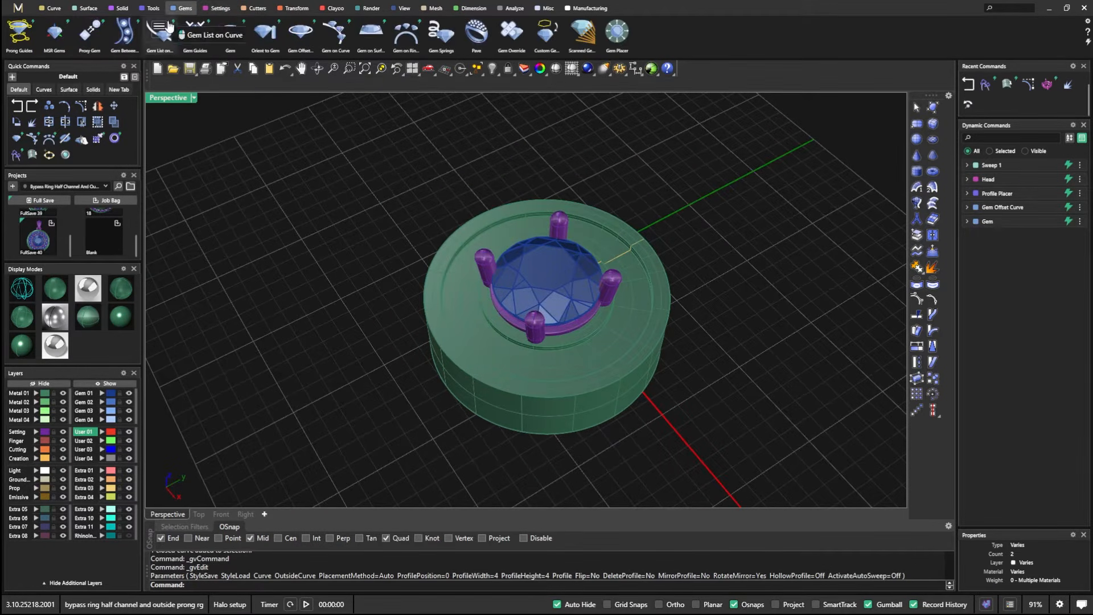
click(50, 8)
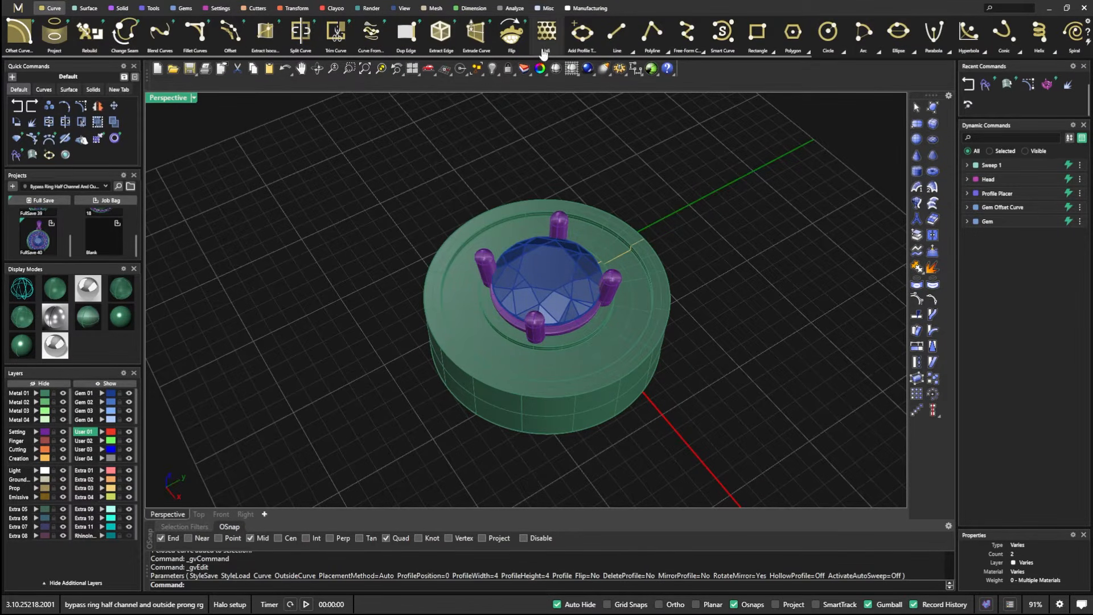
click(266, 33)
scroll(621, 325, up, 4)
click(622, 326)
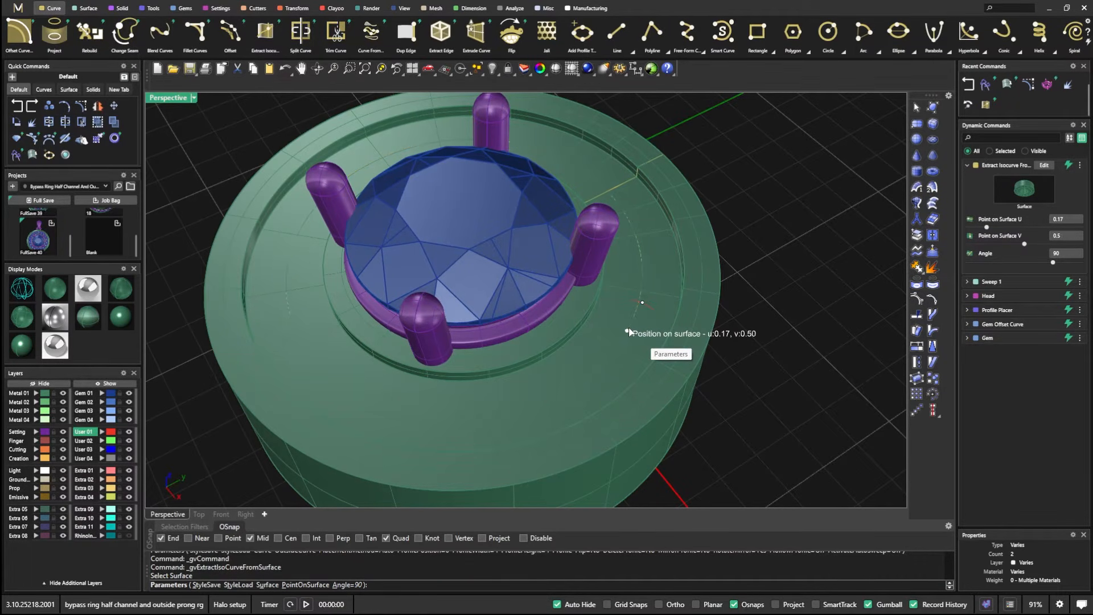
click(629, 331)
right_drag(643, 368, 620, 300)
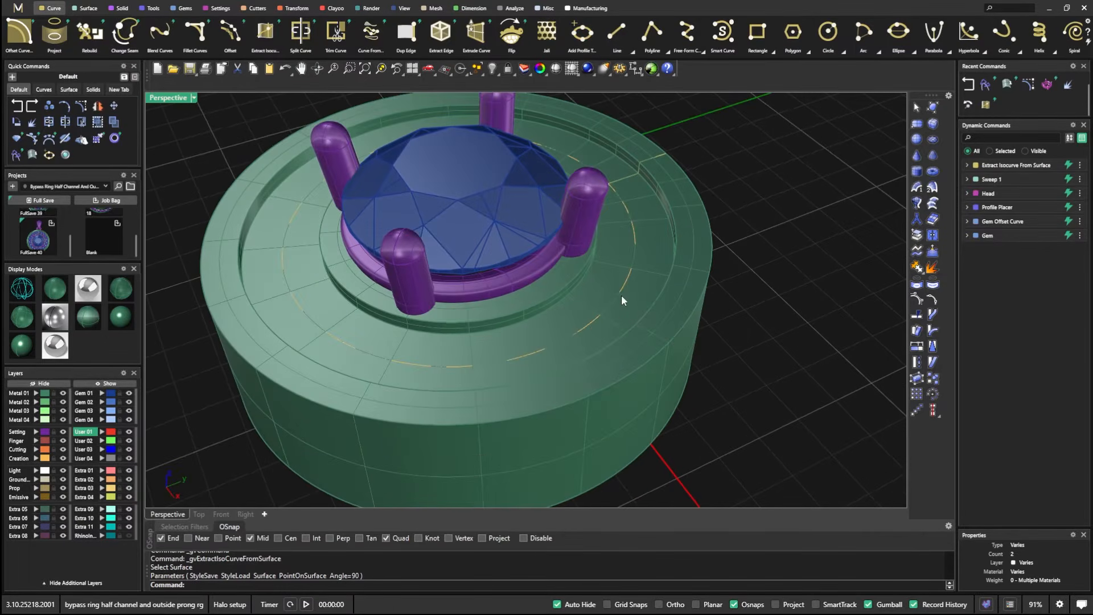
Step: Place round gems along the extracted isocurve with Gem on Curve, using the green swept halo body as the target object
click(626, 285)
click(660, 315)
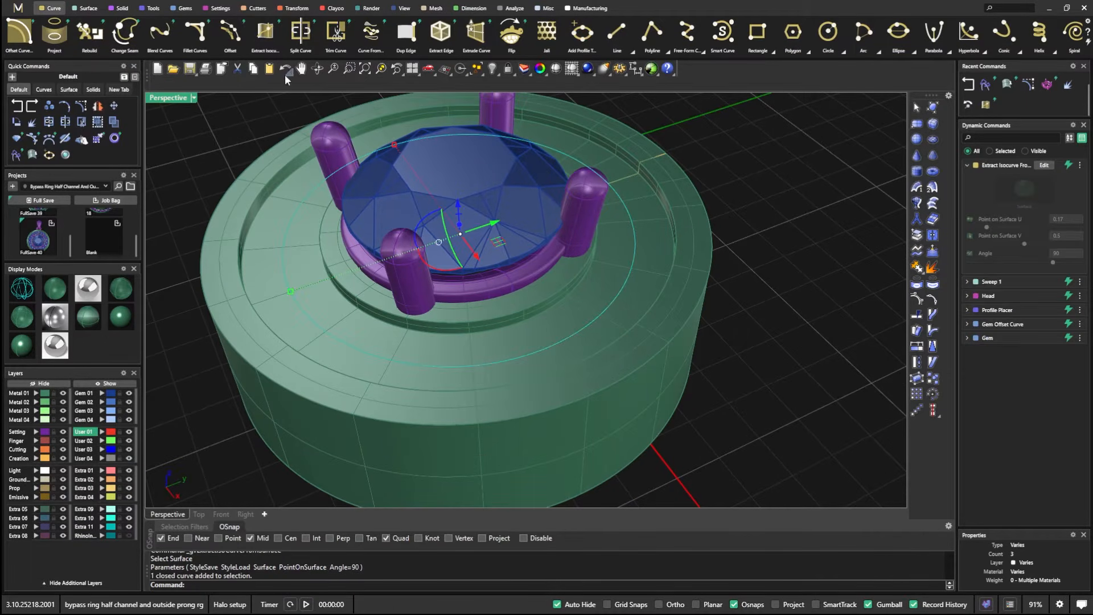
click(183, 8)
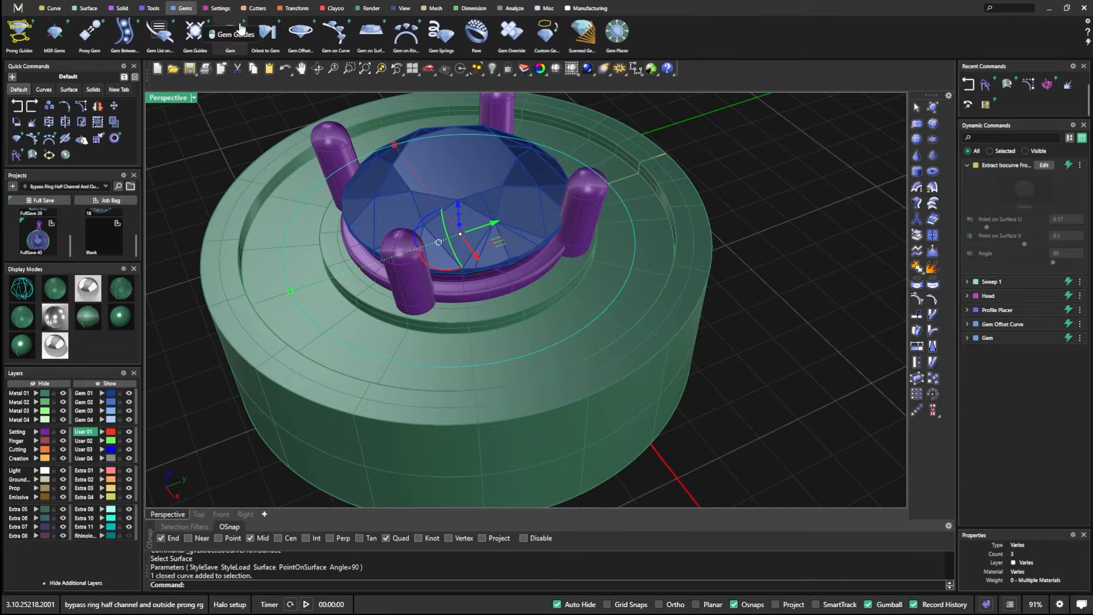
click(335, 33)
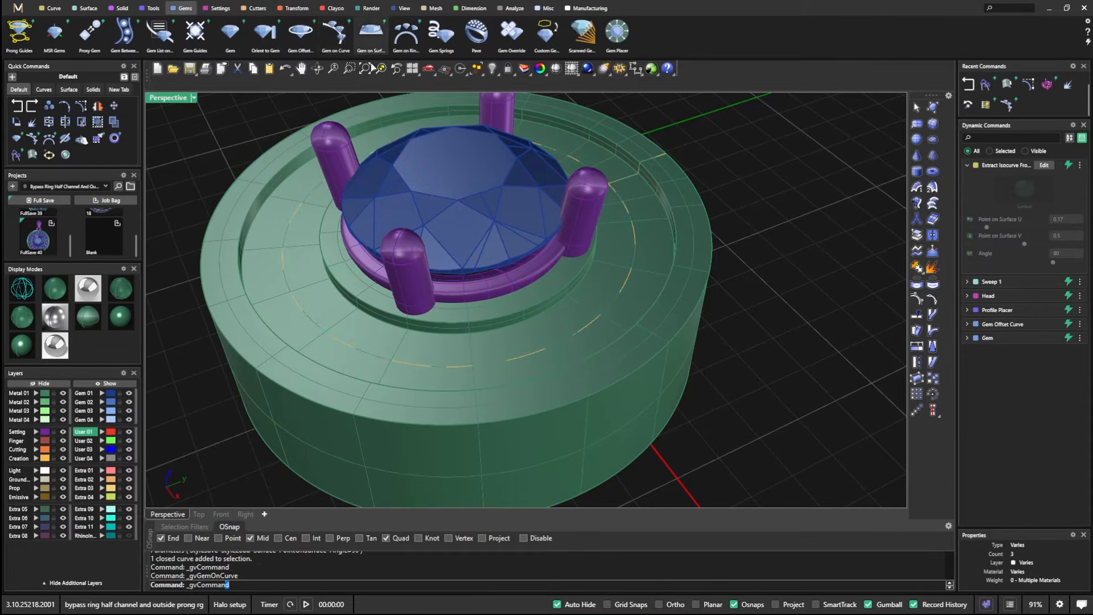
click(1063, 194)
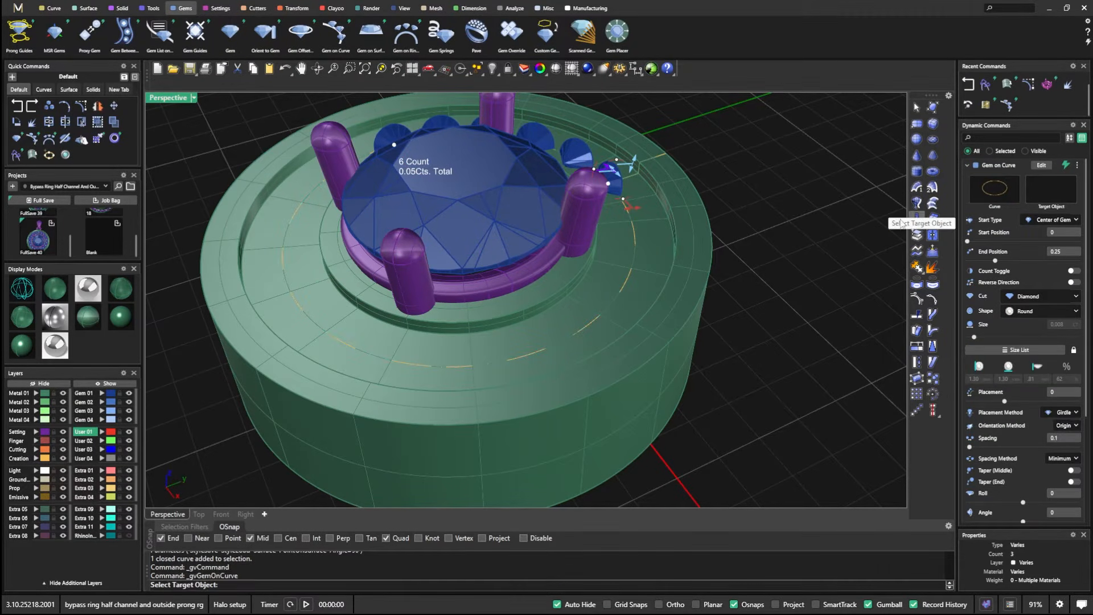
click(650, 259)
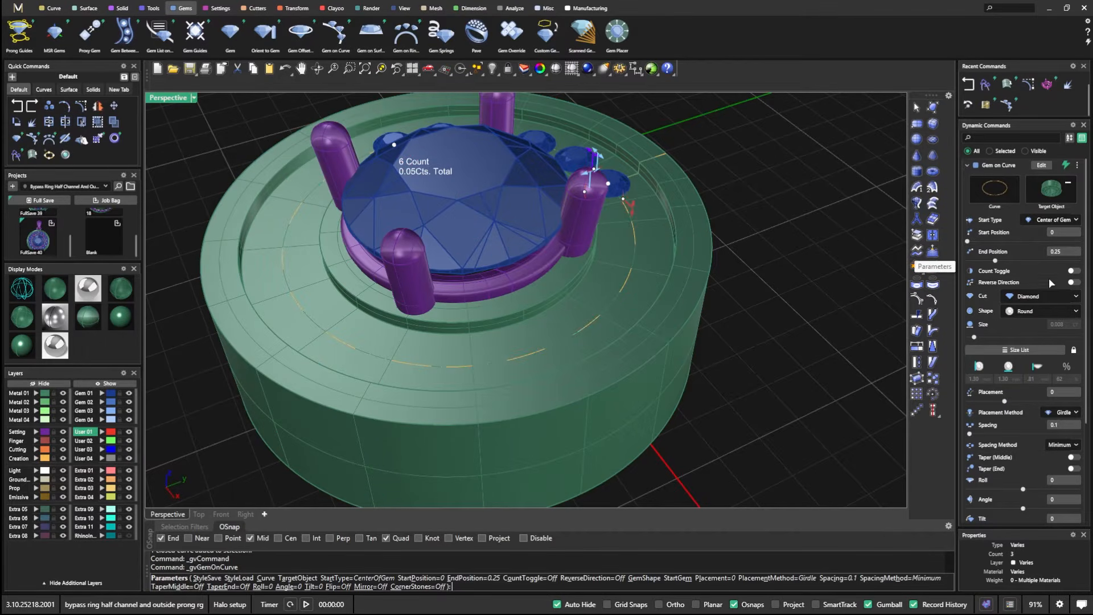
Step: Set the gem end position to 1 to fill the whole curve
click(1055, 233)
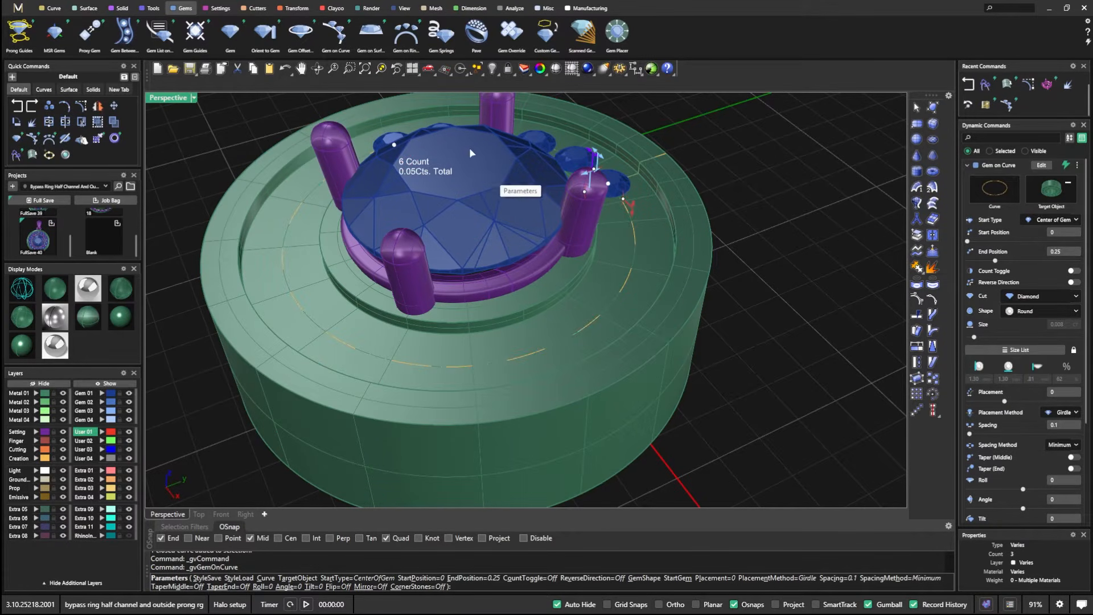
click(1059, 255)
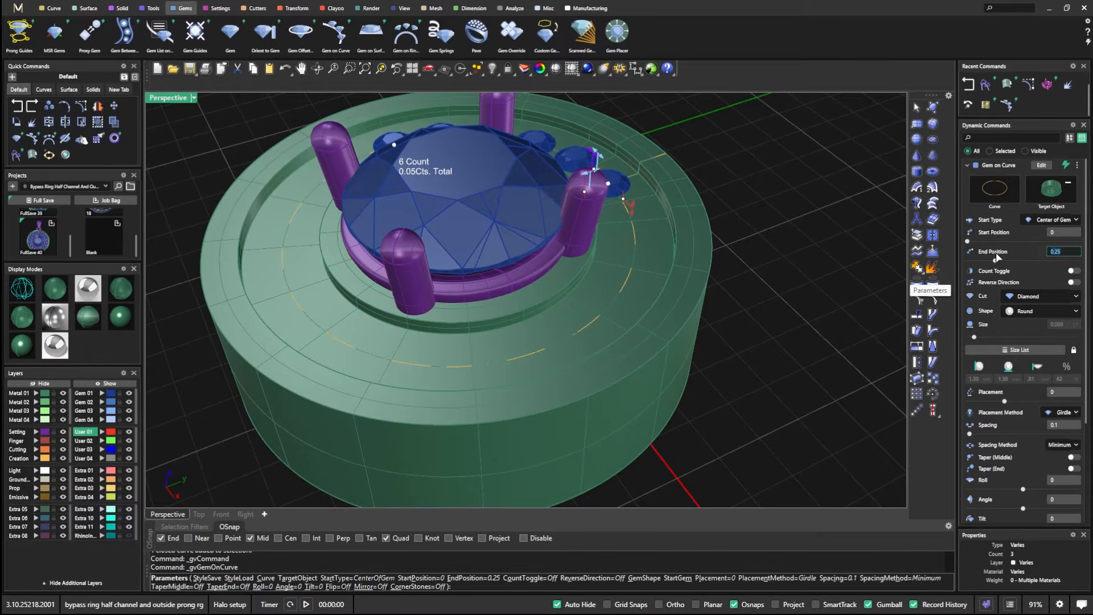
text(1)
key(Return)
Step: Enlarge the round halo gems to 2.00 mm and finish the Gem on Curve command
right_drag(687, 251, 621, 266)
scroll(626, 245, up, 5)
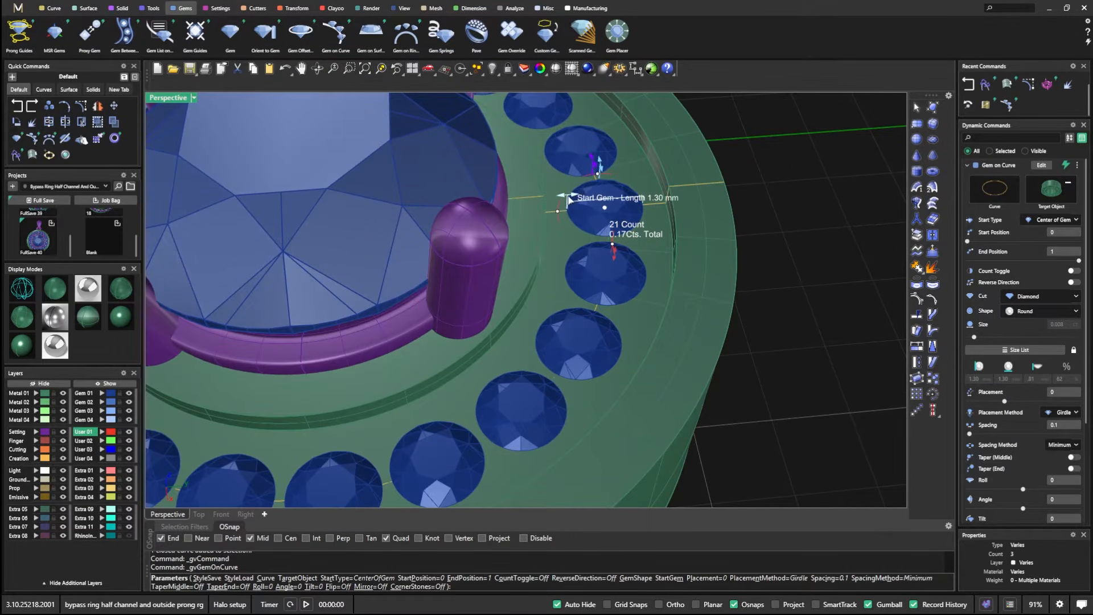
drag(567, 200, 554, 200)
scroll(575, 240, down, 6)
right_drag(575, 241, 552, 237)
scroll(552, 238, up, 5)
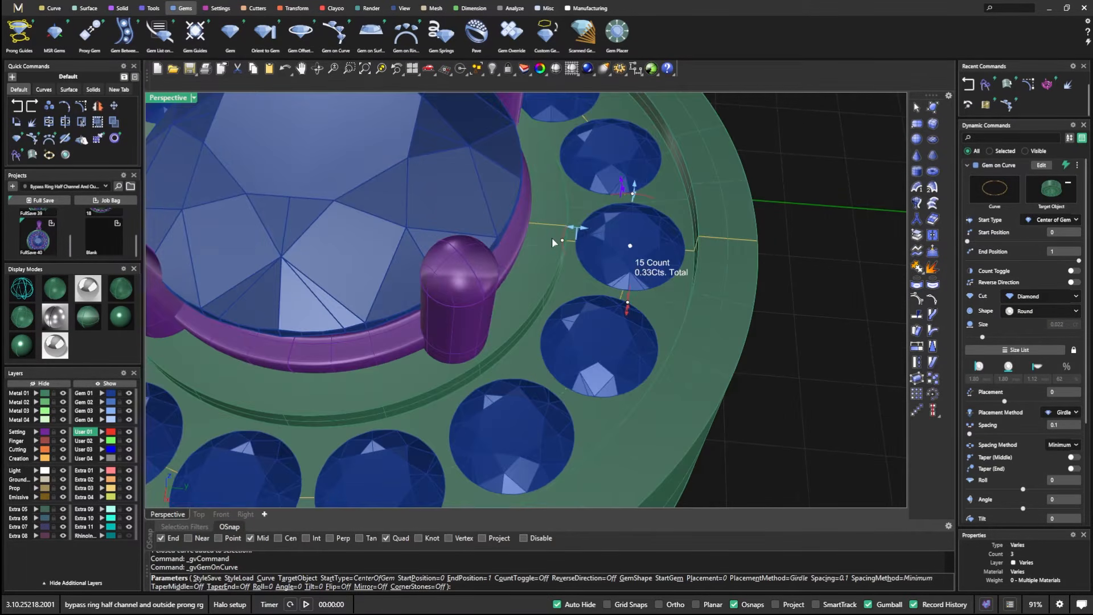
drag(575, 232, 575, 232)
scroll(574, 232, down, 5)
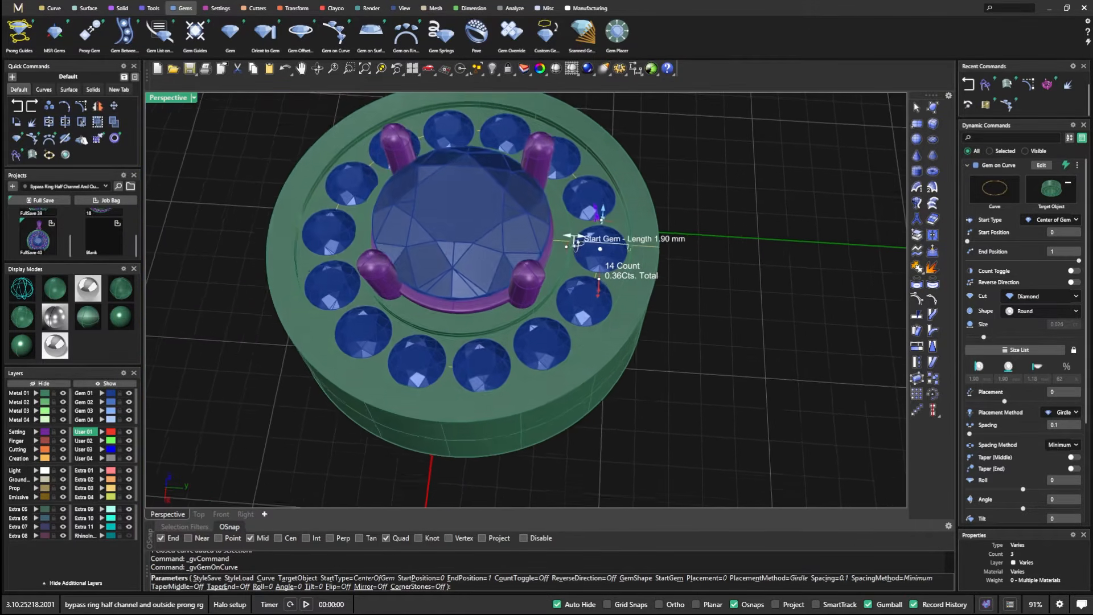
right_drag(573, 234, 577, 254)
scroll(577, 255, up, 4)
drag(566, 256, 569, 256)
right_drag(579, 286, 553, 213)
scroll(569, 206, up, 6)
scroll(577, 159, up, 5)
right_click(556, 173)
Step: Select the ring of halo gems and add prongs between them with Prong Placer
scroll(555, 172, down, 9)
click(594, 228)
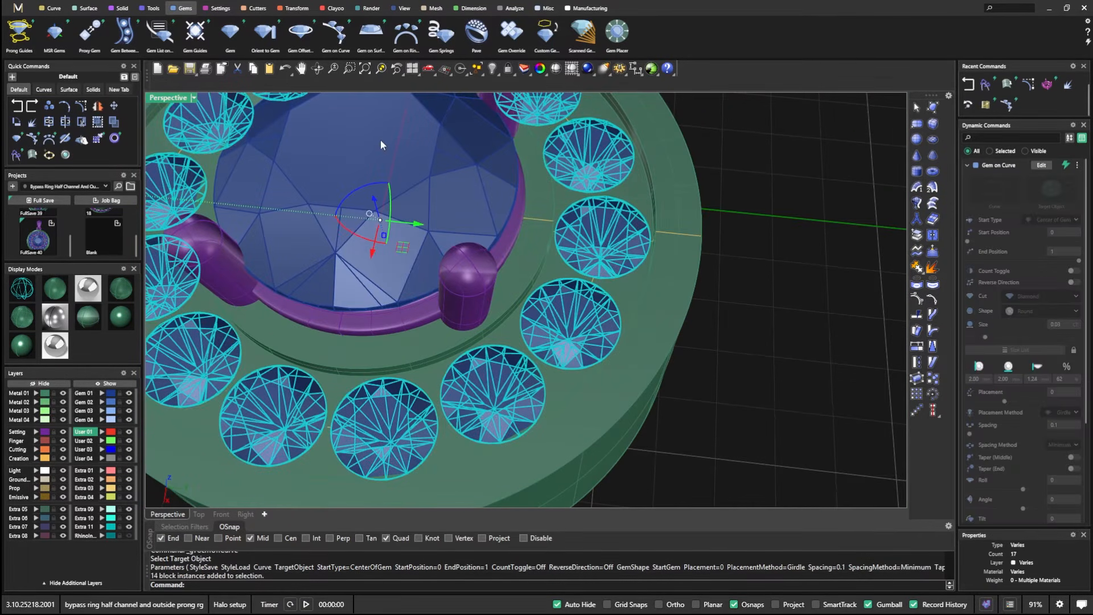
click(220, 8)
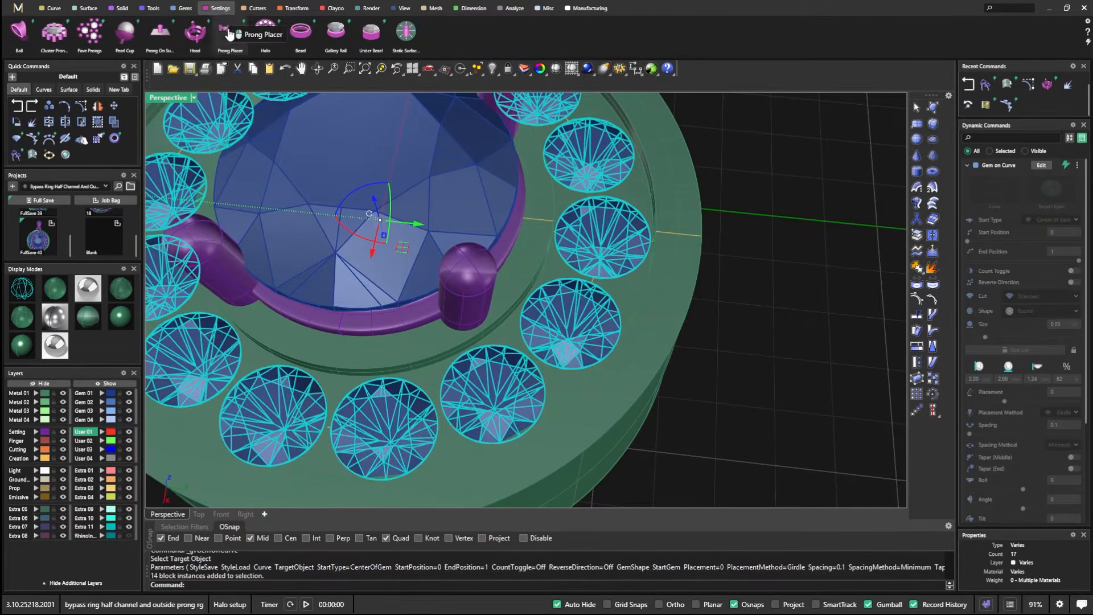
click(235, 37)
Step: Raise the height offset of the halo prongs to 0.48 mm
scroll(537, 308, down, 6)
right_drag(572, 388, 508, 395)
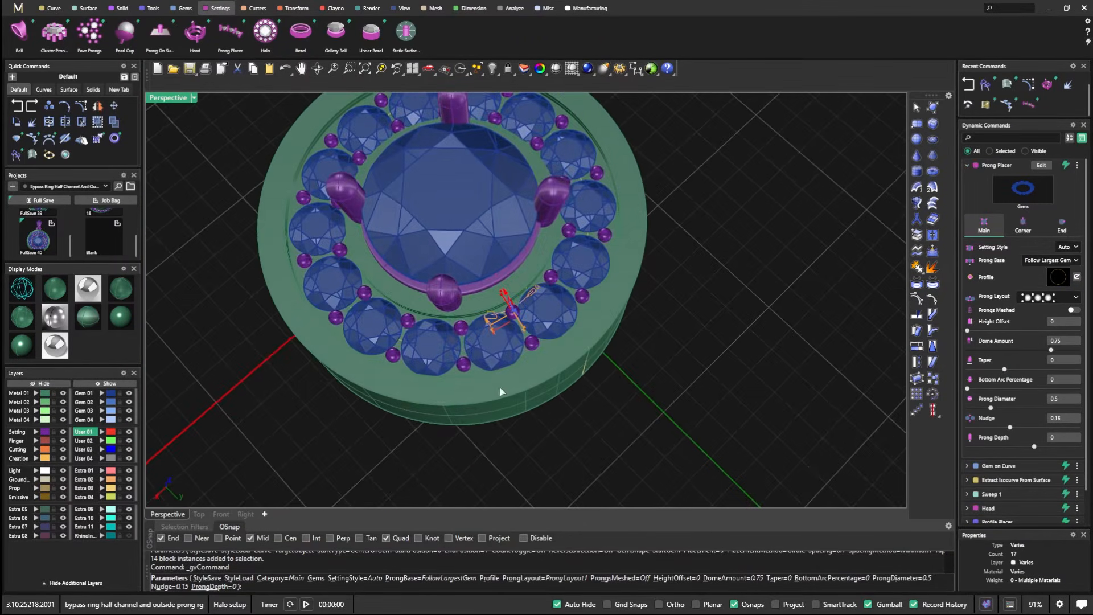
scroll(510, 335, up, 8)
right_drag(522, 349, 356, 289)
scroll(511, 319, down, 7)
scroll(484, 183, up, 5)
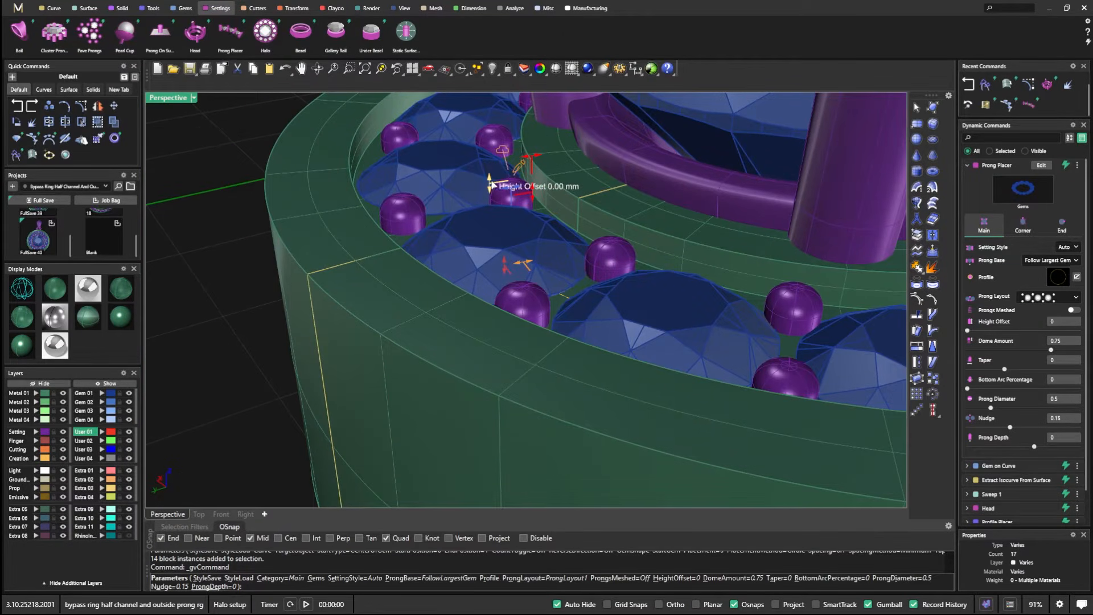
drag(487, 159, 488, 143)
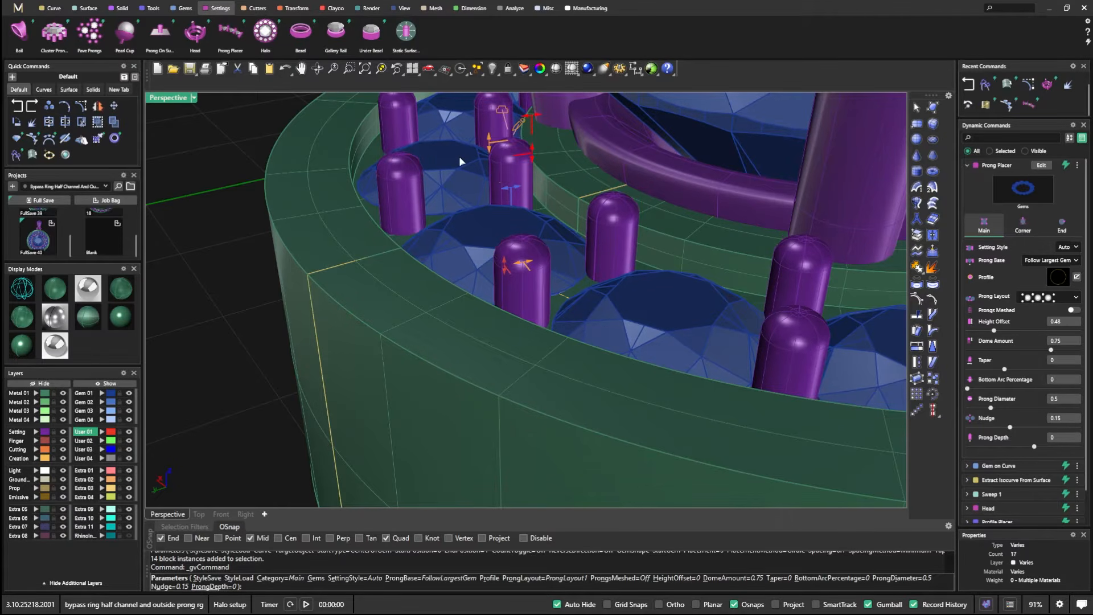
Step: Set the taper of the halo prongs to 0.55
scroll(462, 162, down, 6)
right_drag(462, 162, 508, 359)
scroll(509, 359, up, 8)
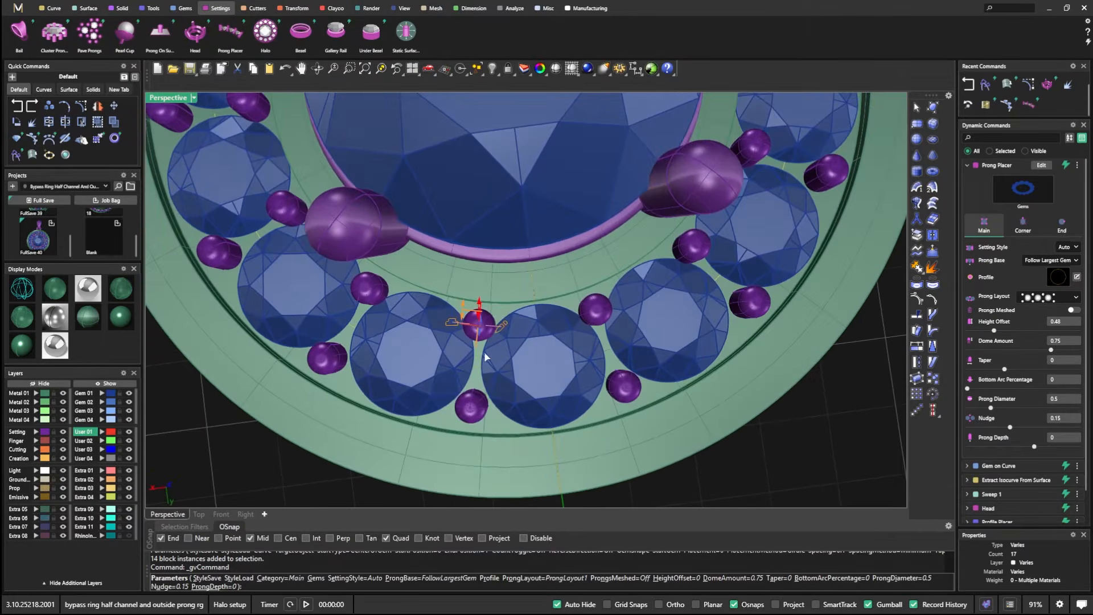
scroll(493, 337, up, 2)
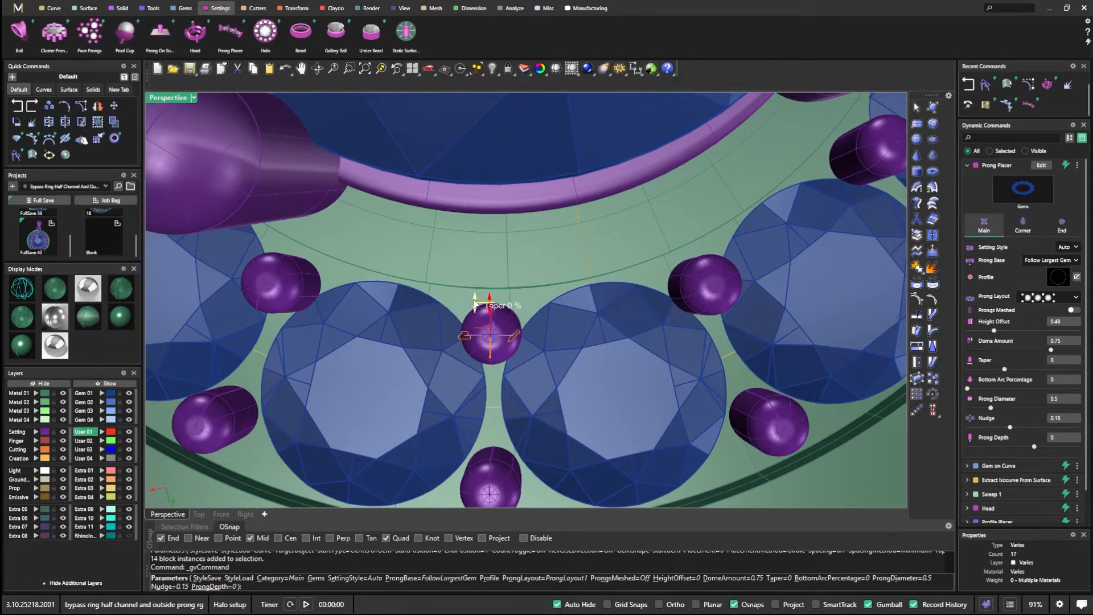
drag(474, 293, 489, 348)
scroll(499, 370, down, 6)
right_drag(500, 370, 409, 272)
scroll(417, 313, down, 3)
scroll(457, 184, up, 5)
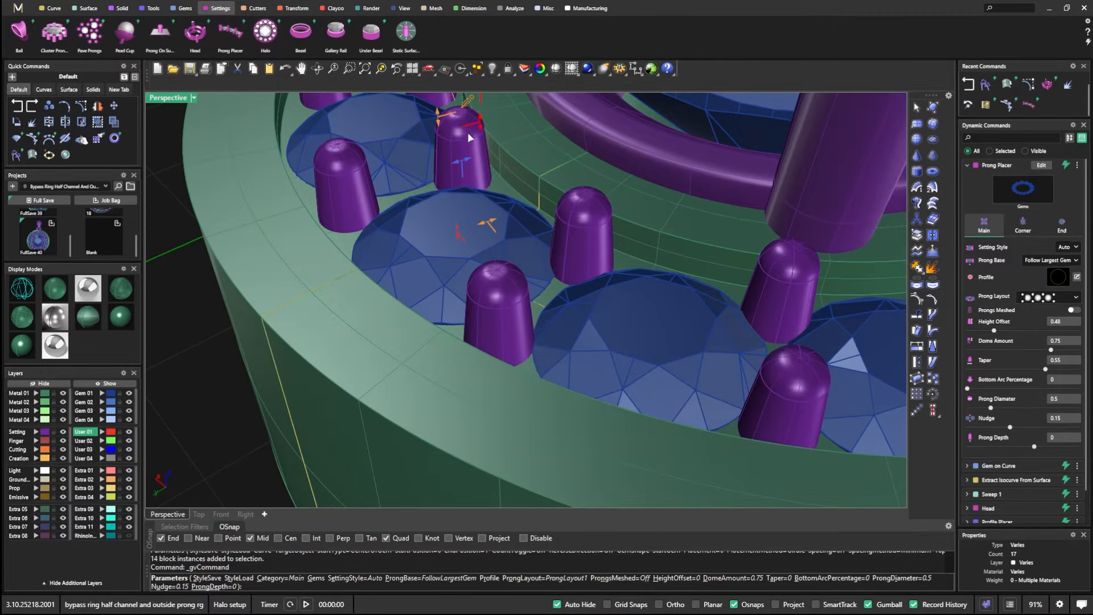
Step: Reduce the taper of the halo prongs to 0.15
scroll(474, 226, down, 4)
right_drag(476, 225, 460, 218)
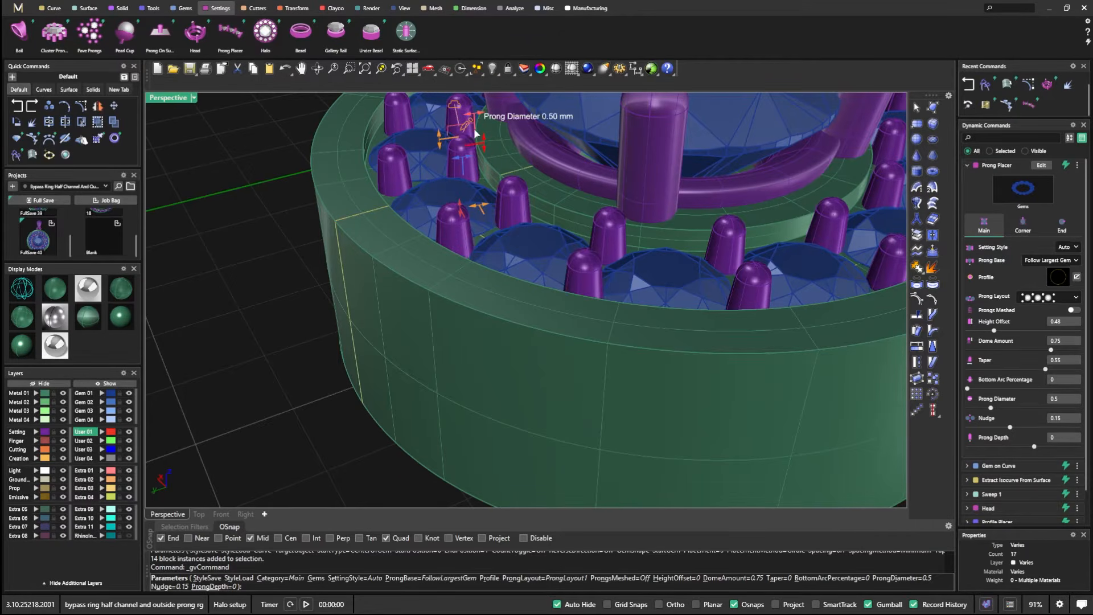
scroll(484, 162, up, 3)
scroll(480, 164, up, 5)
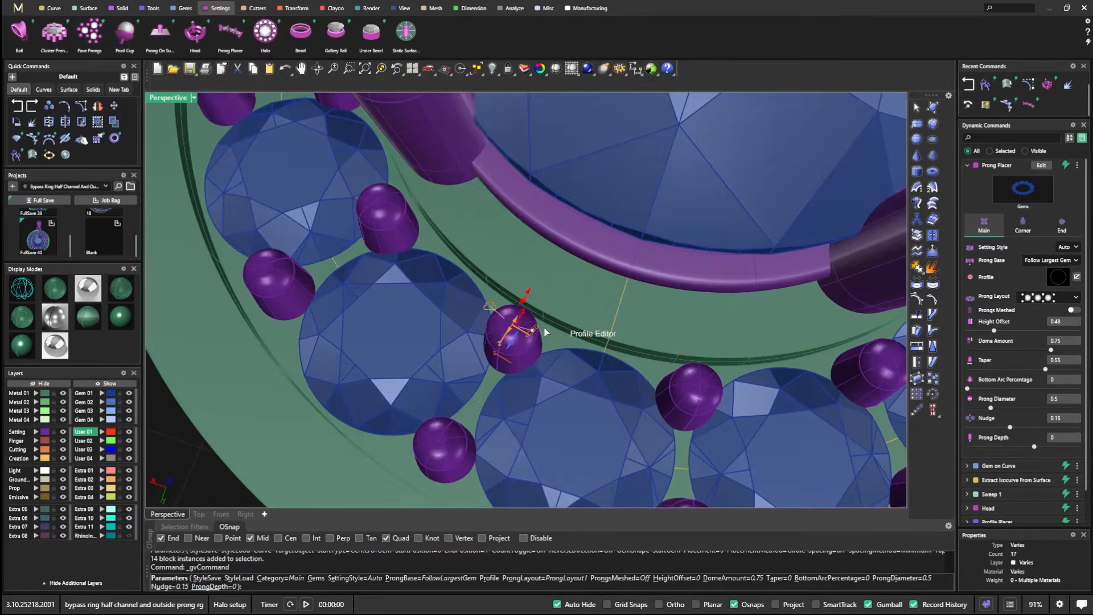
right_drag(544, 333, 554, 348)
drag(519, 339, 514, 352)
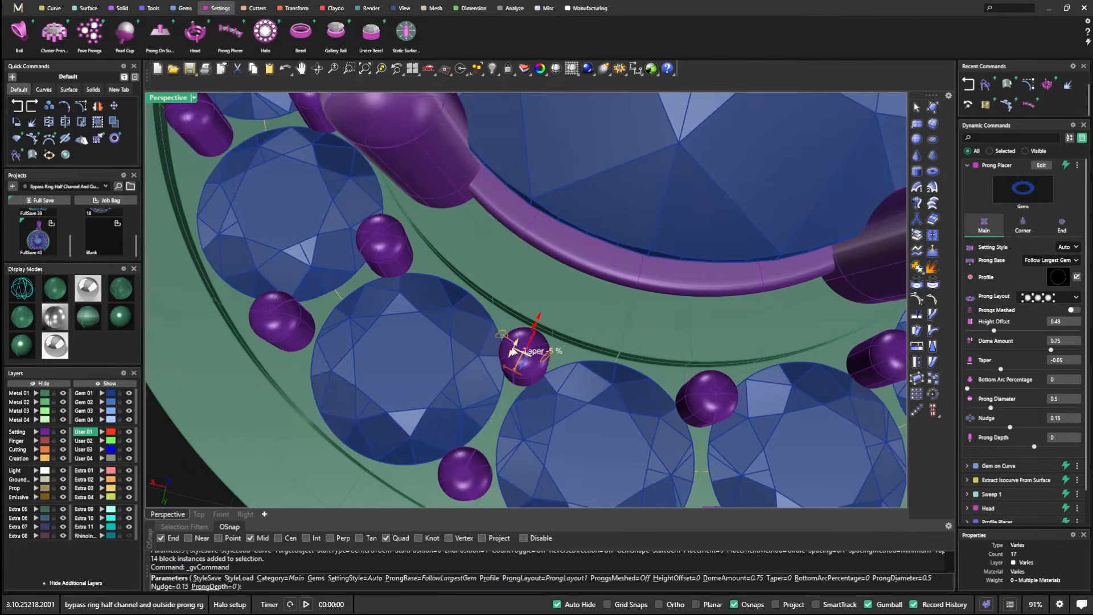
drag(515, 349, 515, 345)
Step: Increase the halo prong diameter to 0.72 mm
right_drag(534, 385, 455, 306)
scroll(472, 339, down, 4)
right_drag(452, 223, 464, 182)
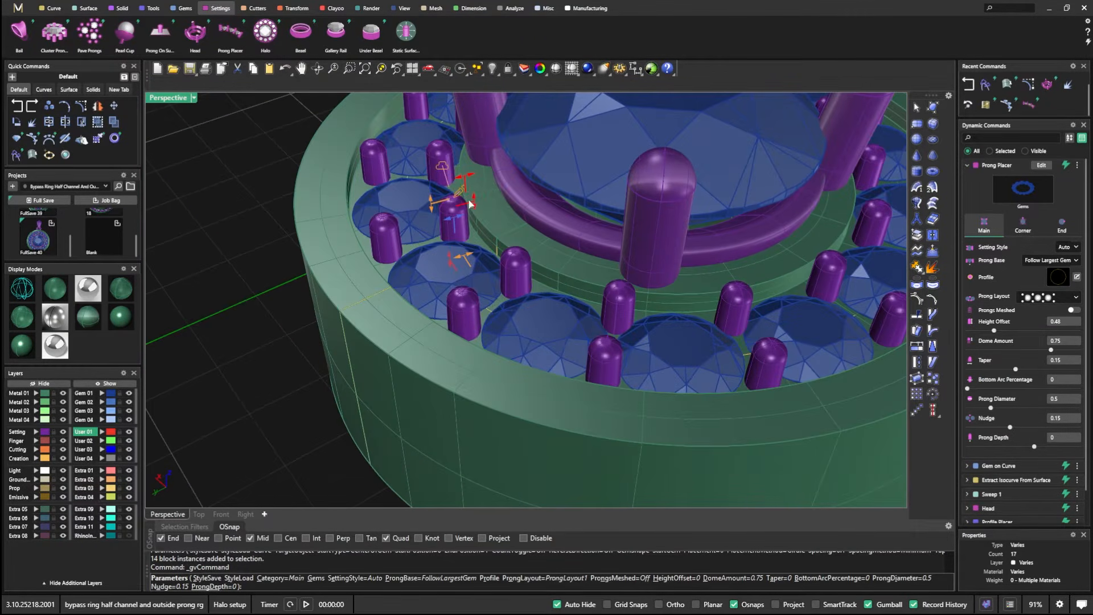
drag(472, 179, 479, 178)
Step: Set the nudge of the halo prongs to 0.27
right_drag(480, 178, 458, 329)
scroll(521, 365, up, 5)
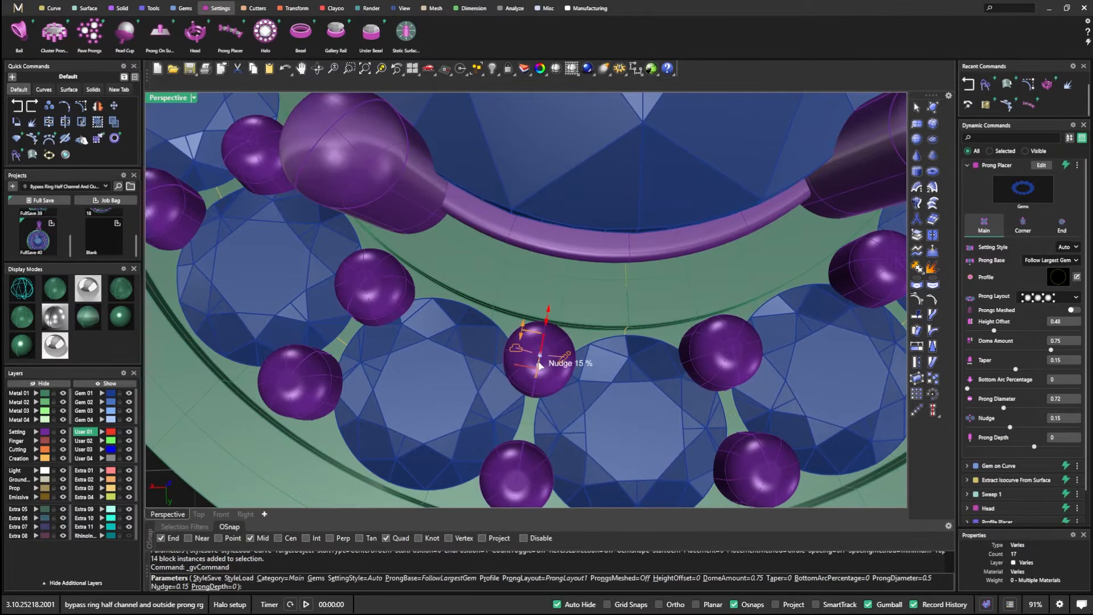
drag(541, 373, 542, 371)
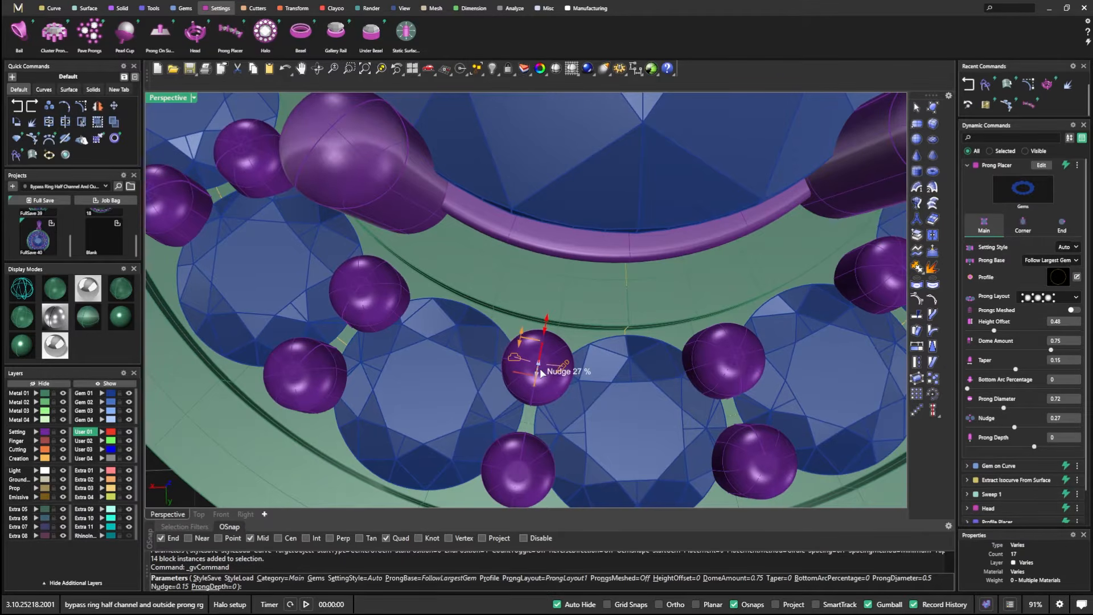
scroll(450, 320, down, 4)
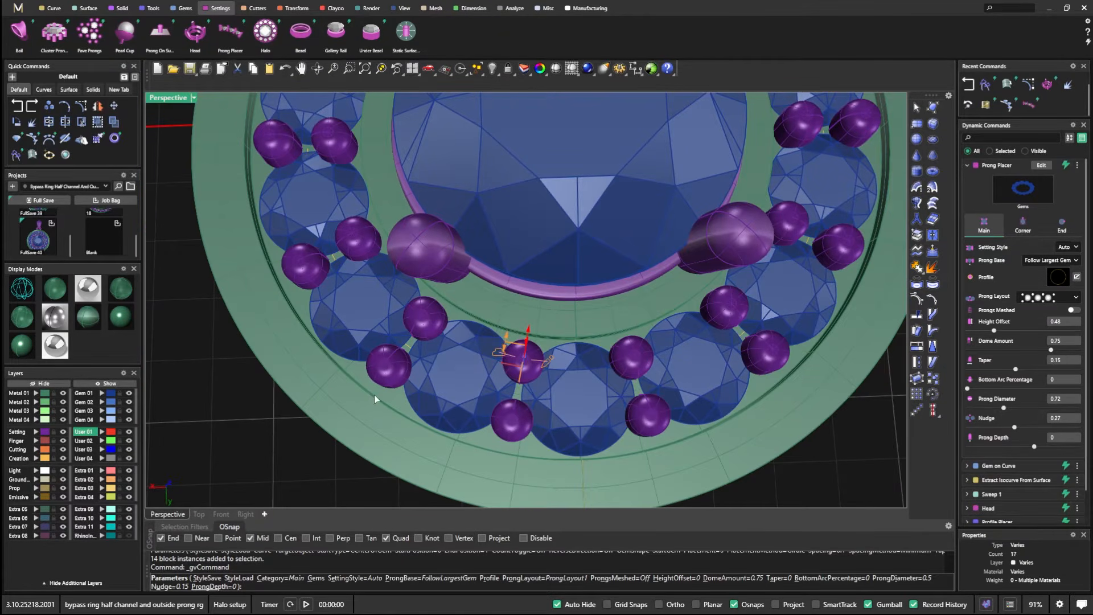
Step: Adjust the halo prongs to a nudge of 0.22 and a prong diameter of 0.75 mm
scroll(531, 358, up, 3)
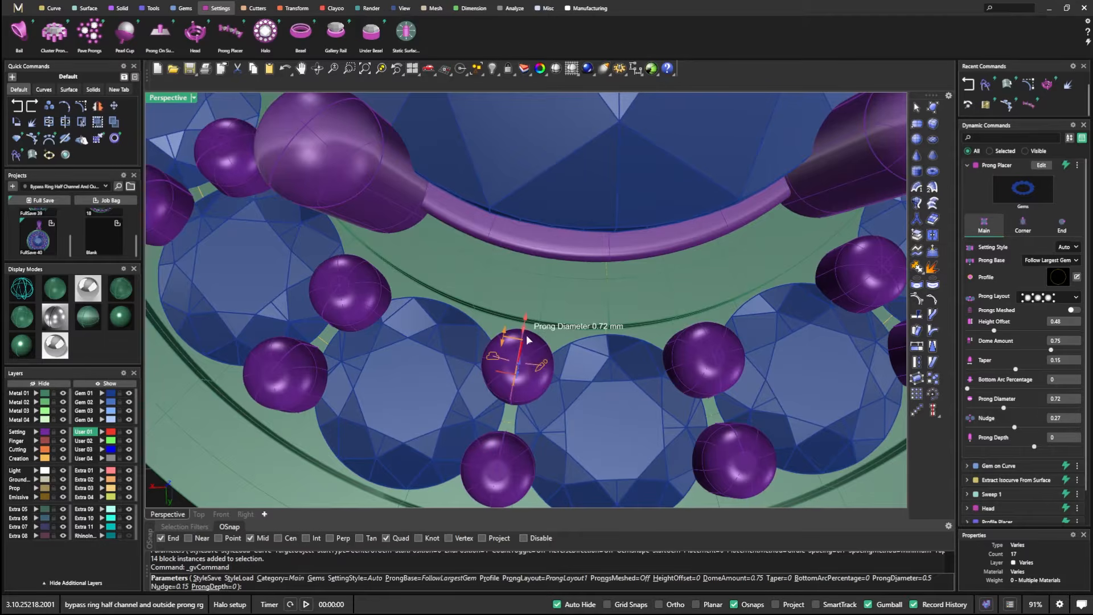
drag(519, 367, 521, 365)
scroll(521, 369, down, 5)
mouse_move(521, 368)
right_down()
mouse_move(435, 320)
mouse_move(496, 351)
mouse_move(520, 349)
right_up()
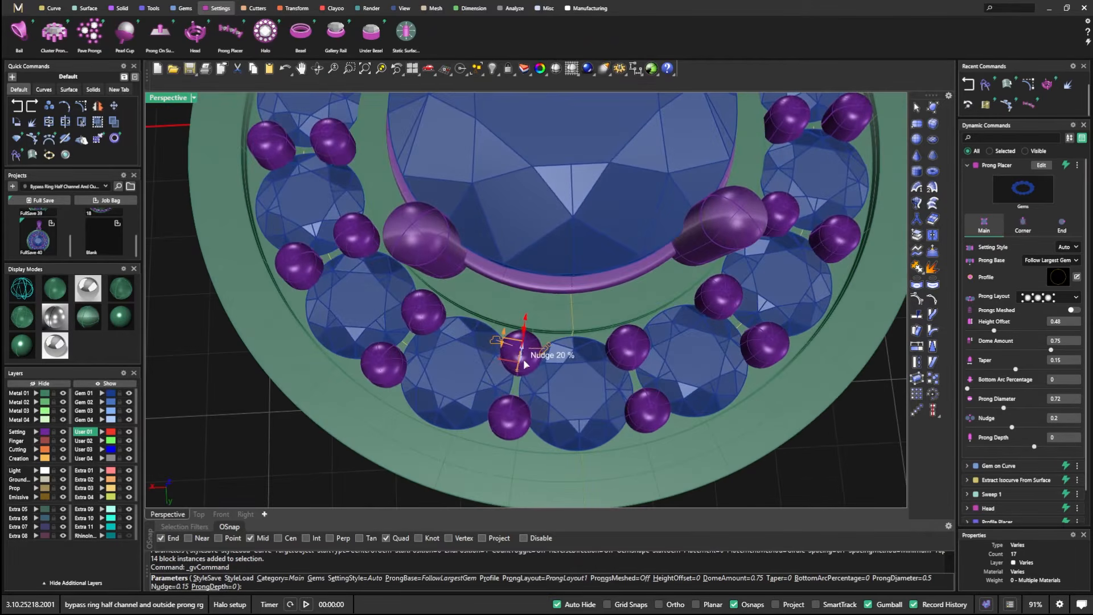
scroll(527, 365, up, 3)
drag(517, 348, 527, 356)
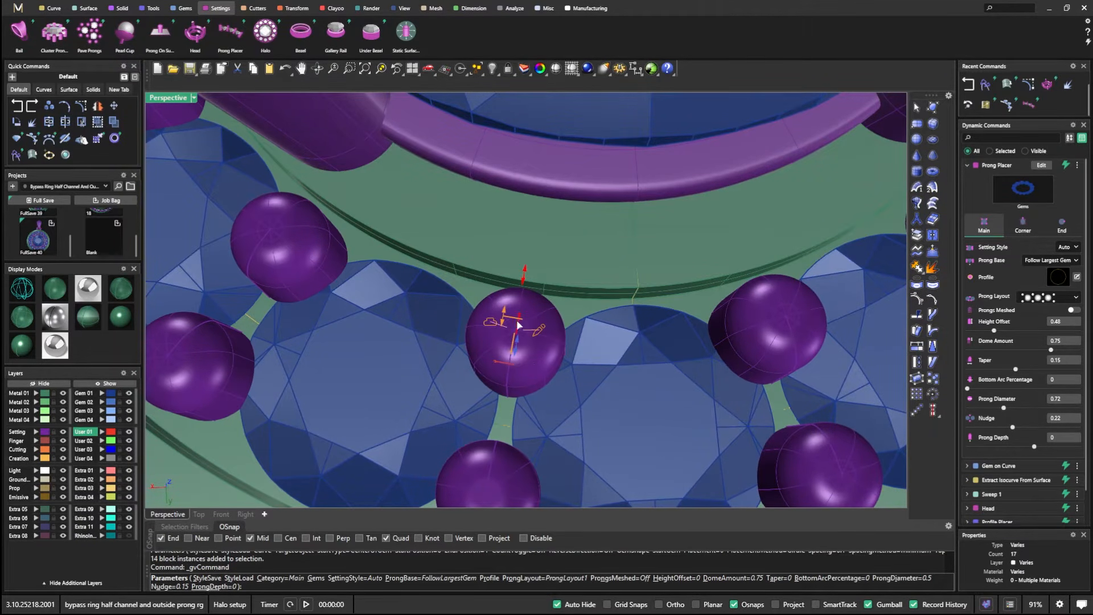
drag(525, 276, 525, 274)
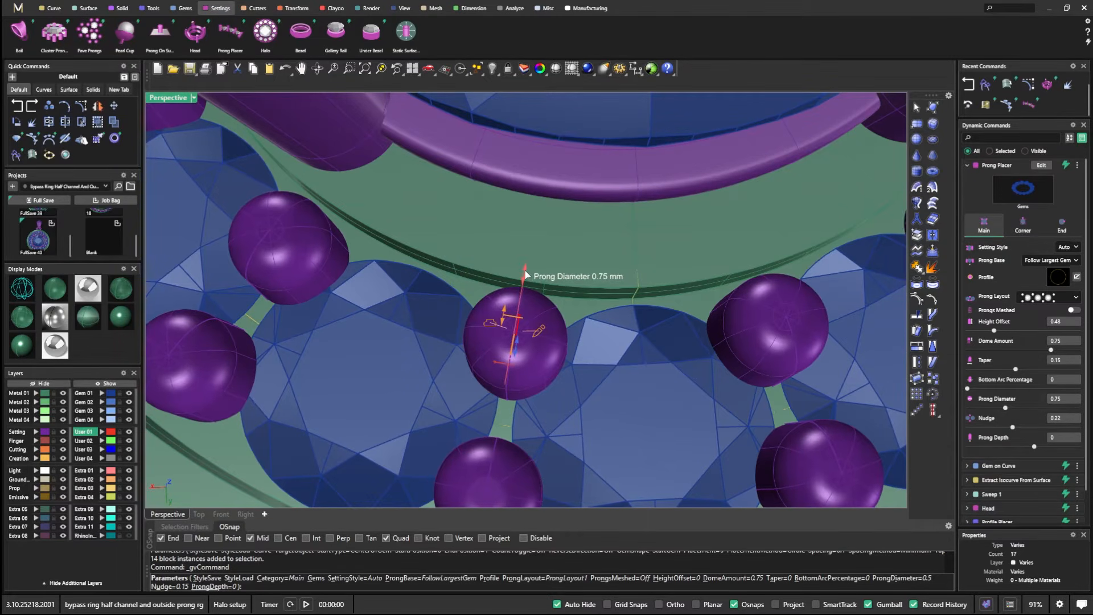
Step: Finish placing the halo prongs and check the whole setting from above
scroll(485, 337, down, 3)
scroll(485, 337, down, 6)
right_drag(427, 360, 579, 345)
scroll(599, 338, up, 6)
scroll(590, 323, down, 4)
scroll(587, 319, up, 5)
scroll(569, 297, down, 5)
right_click(602, 323)
scroll(556, 324, down, 2)
scroll(556, 321, down, 4)
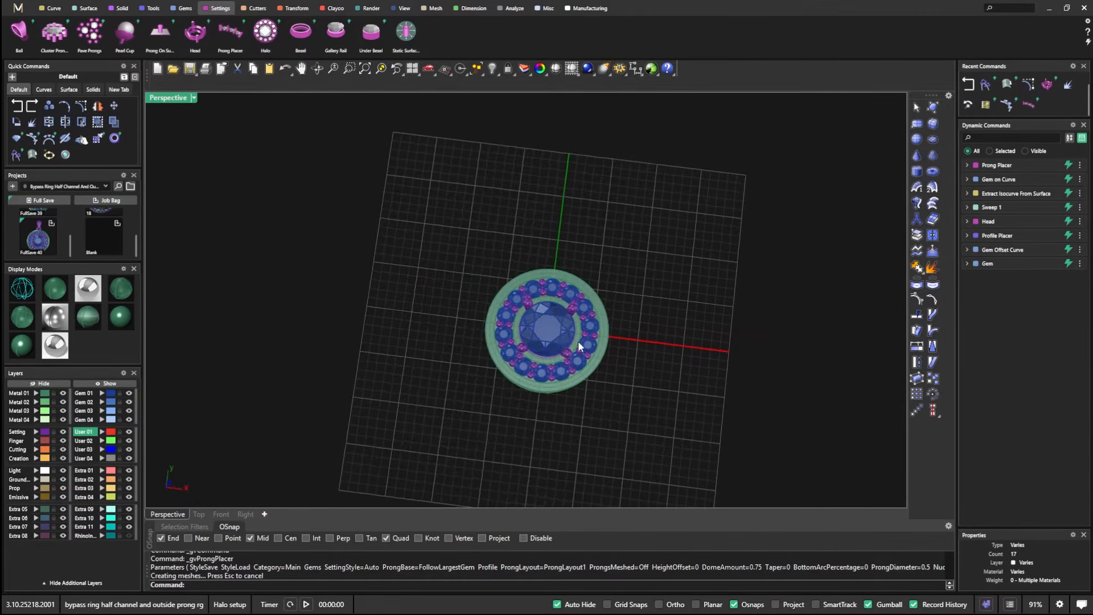
scroll(568, 337, up, 4)
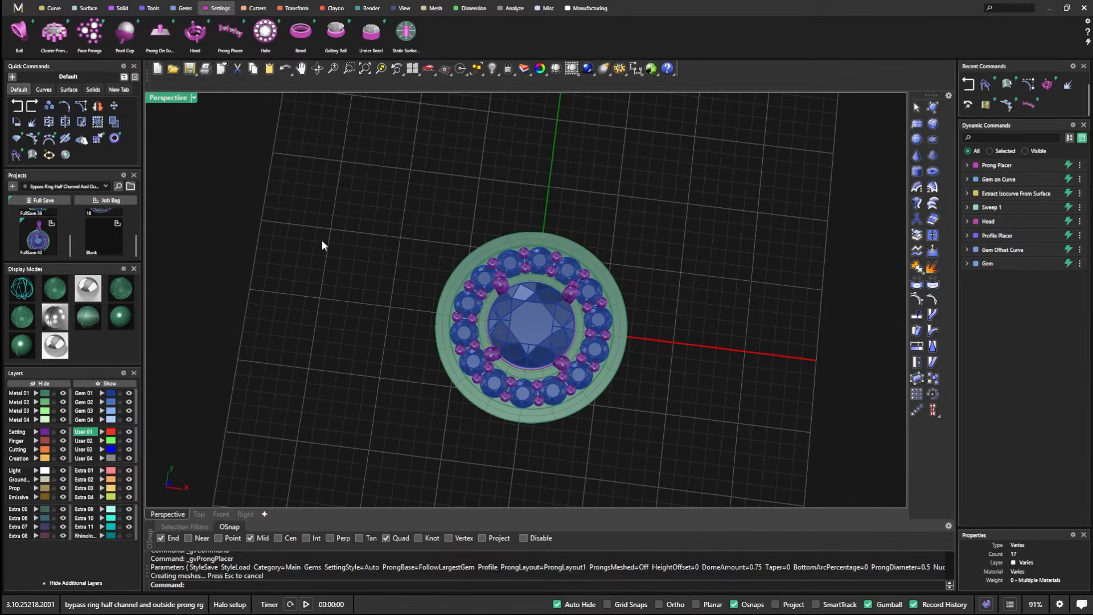
Step: Add a bail and move it along the green axis to just outside the halo in the Top view
click(18, 31)
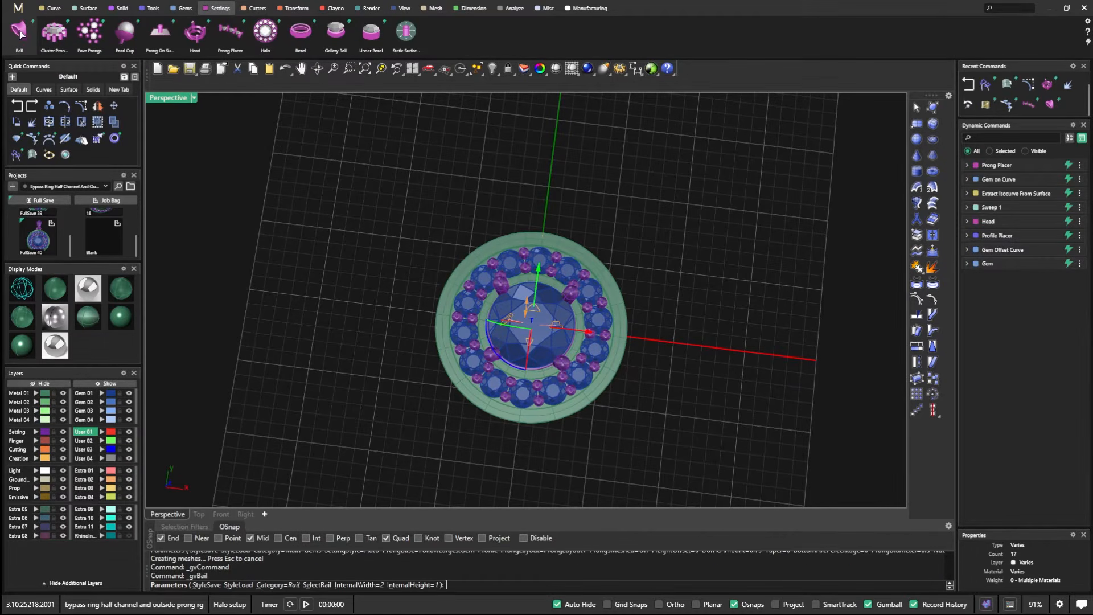
double_click(164, 98)
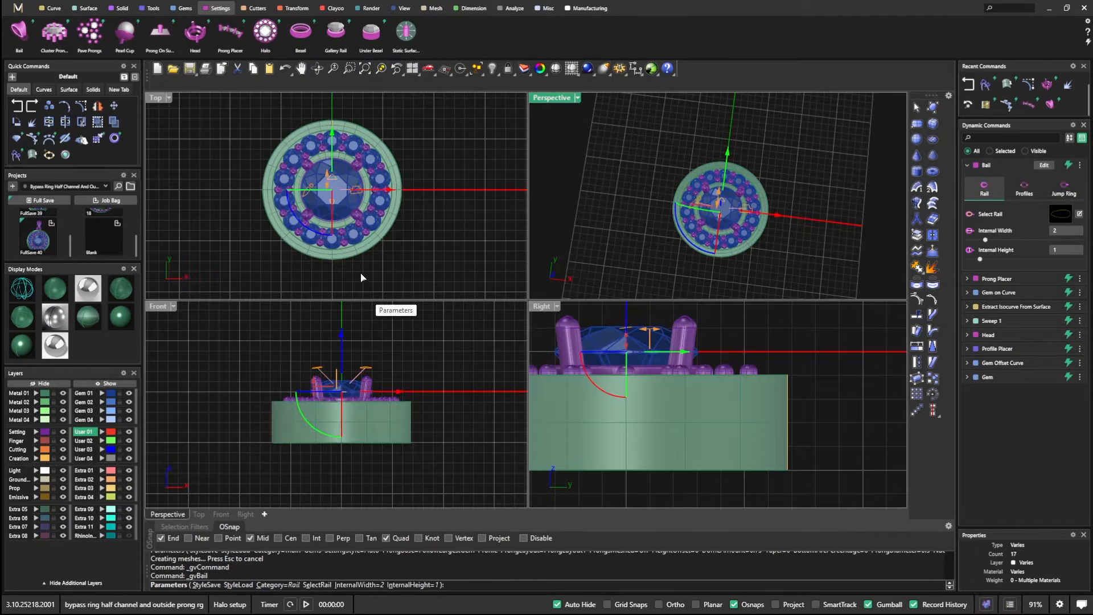
click(157, 99)
double_click(157, 99)
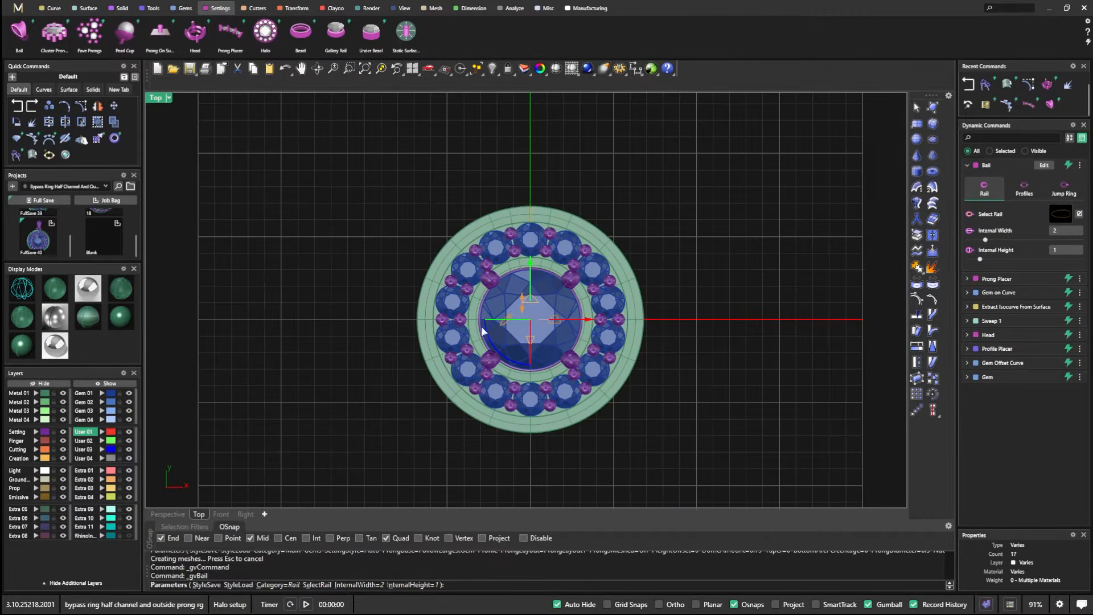
drag(529, 149, 530, 109)
right_drag(577, 190, 565, 265)
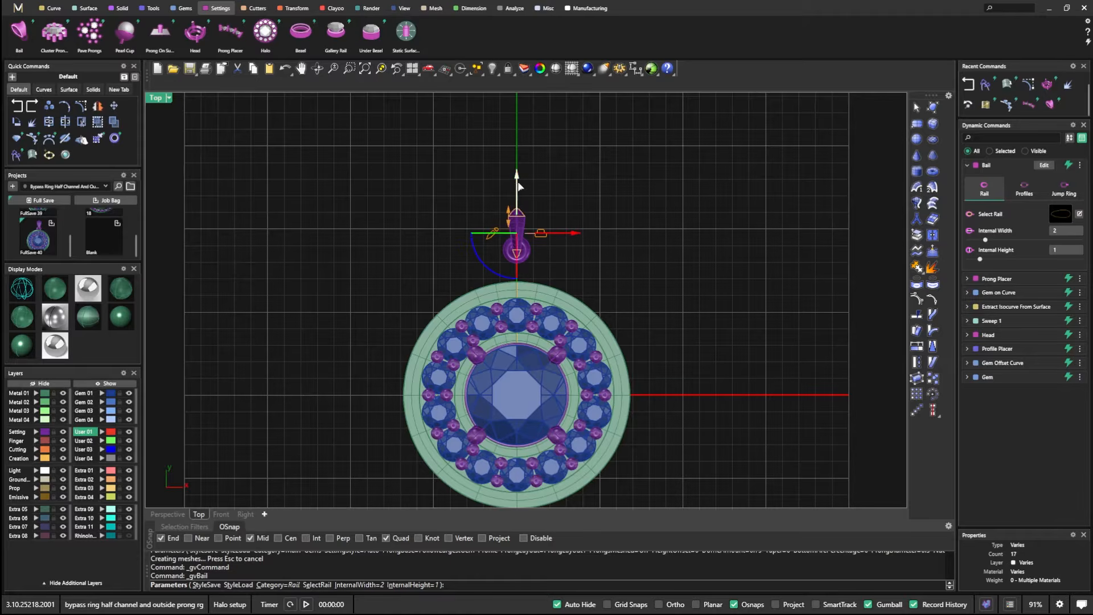
Step: Increase the bail rail's internal width to 4.5 mm
drag(508, 221, 513, 164)
scroll(533, 221, up, 2)
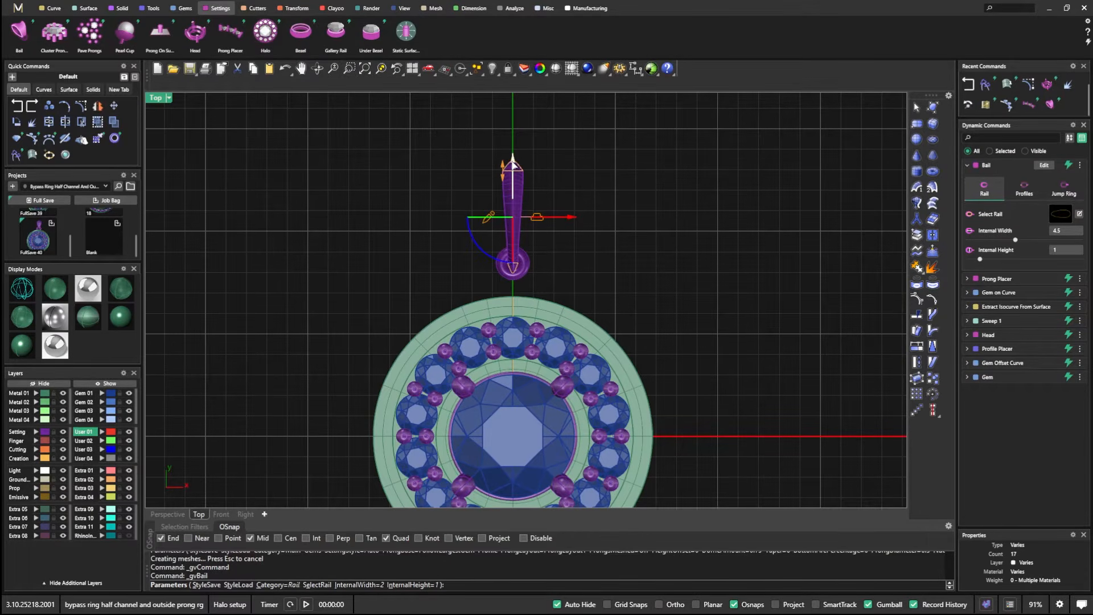
scroll(514, 231, up, 2)
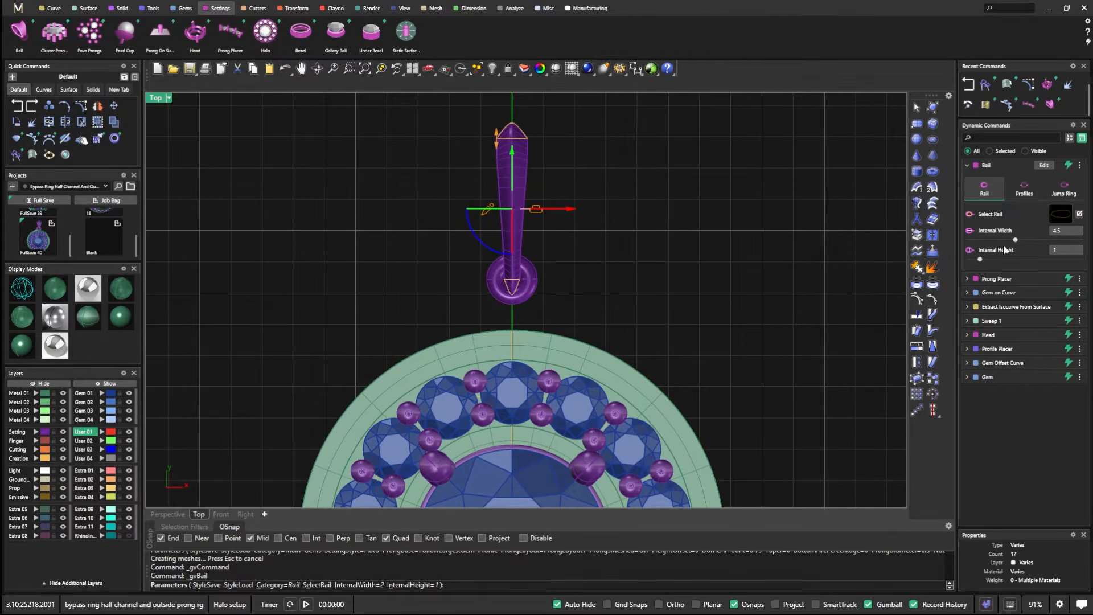
Step: Set the bail's top profile to a width of 3.5 mm and a height of 0.8 mm
click(1028, 193)
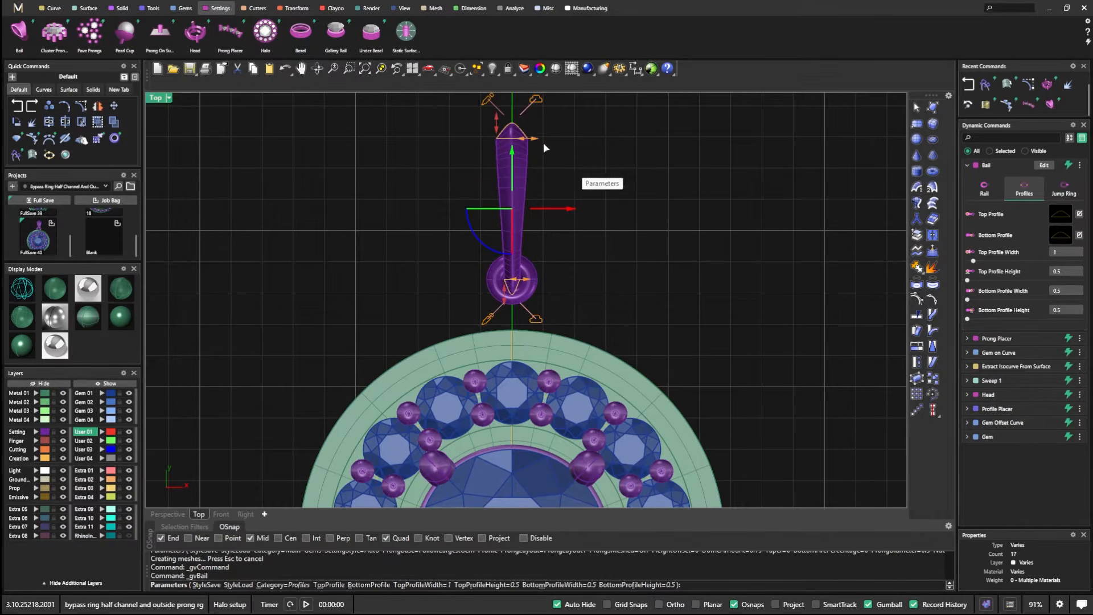
drag(535, 143, 605, 151)
mouse_move(458, 127)
drag(460, 126, 462, 118)
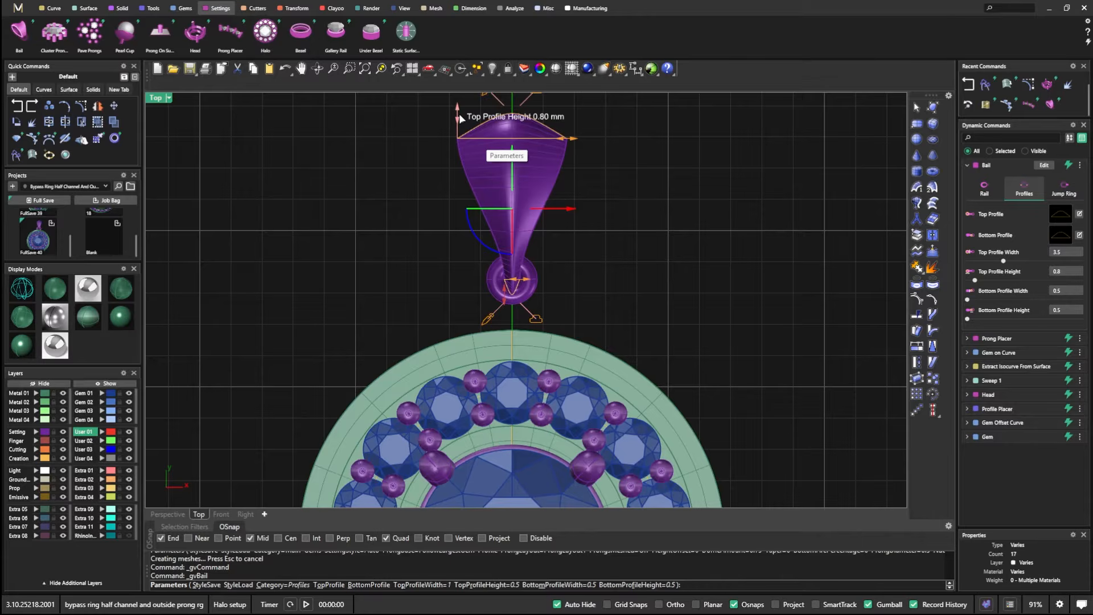
Step: Set the bail's bottom profile to a width of 1.3 mm and a height of 0.8 mm
mouse_move(523, 283)
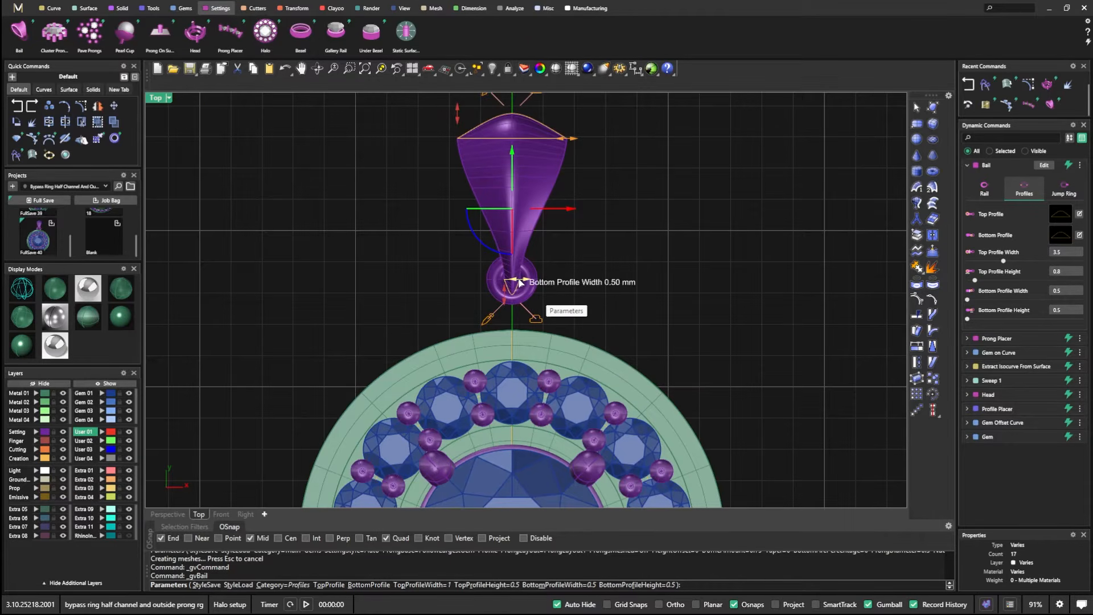
drag(527, 282, 491, 309)
scroll(501, 306, up, 4)
mouse_move(489, 295)
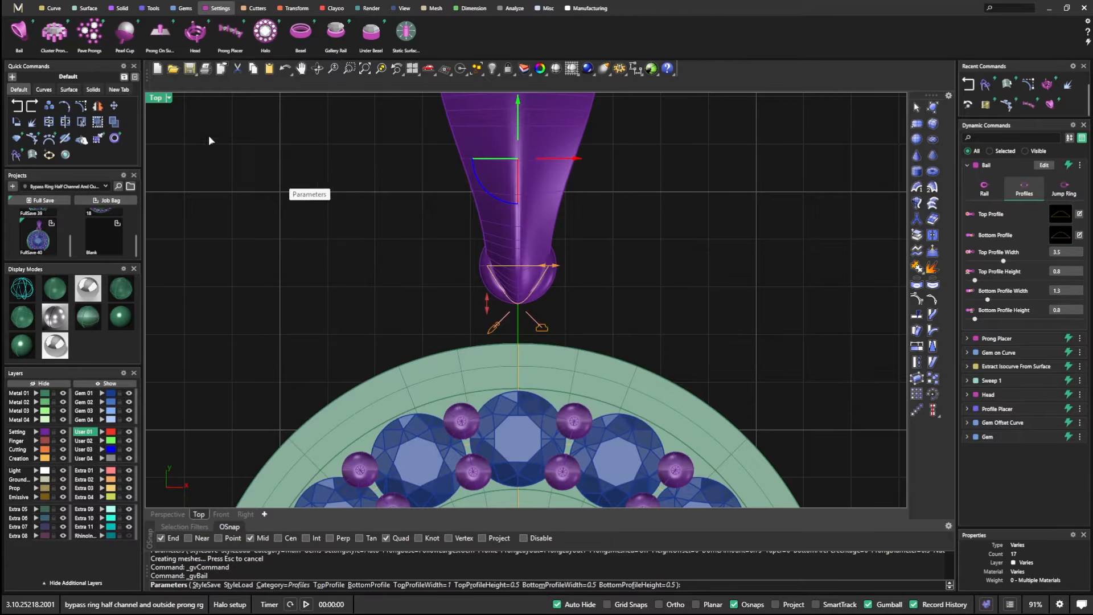
Step: Raise the bail rail's internal height to 2.7 mm in the Right view
double_click(157, 98)
right_drag(792, 374, 654, 396)
scroll(733, 366, up, 4)
right_drag(801, 387, 767, 394)
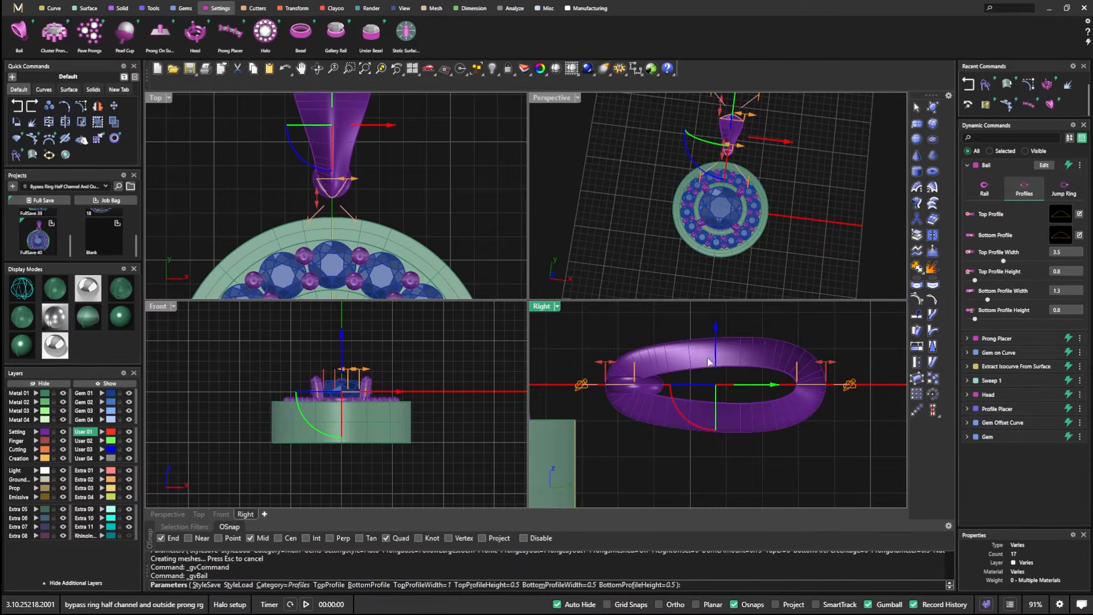
click(985, 190)
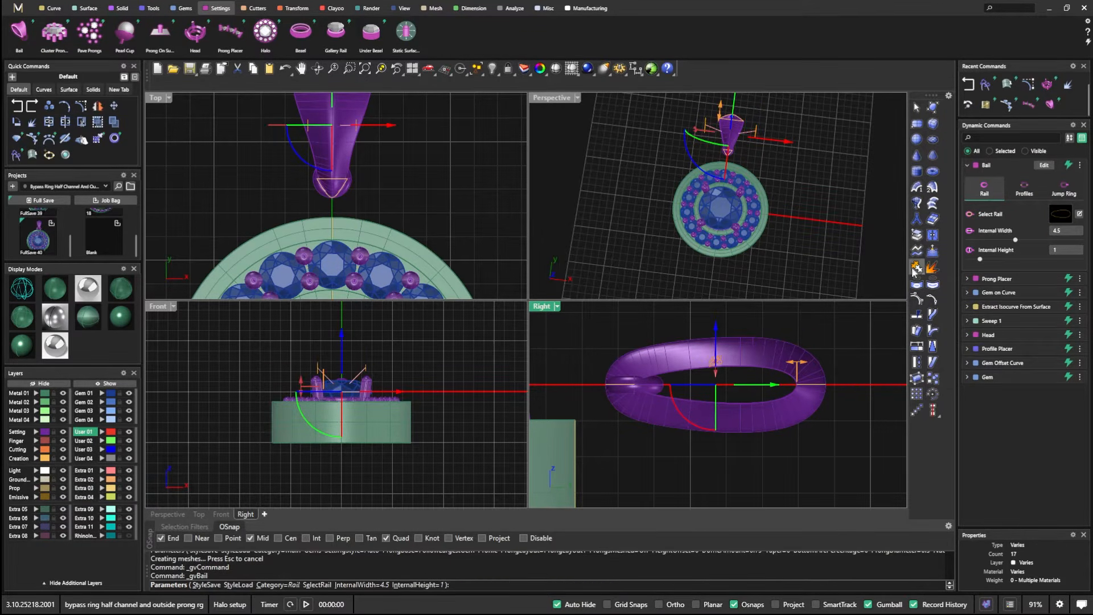
mouse_move(716, 377)
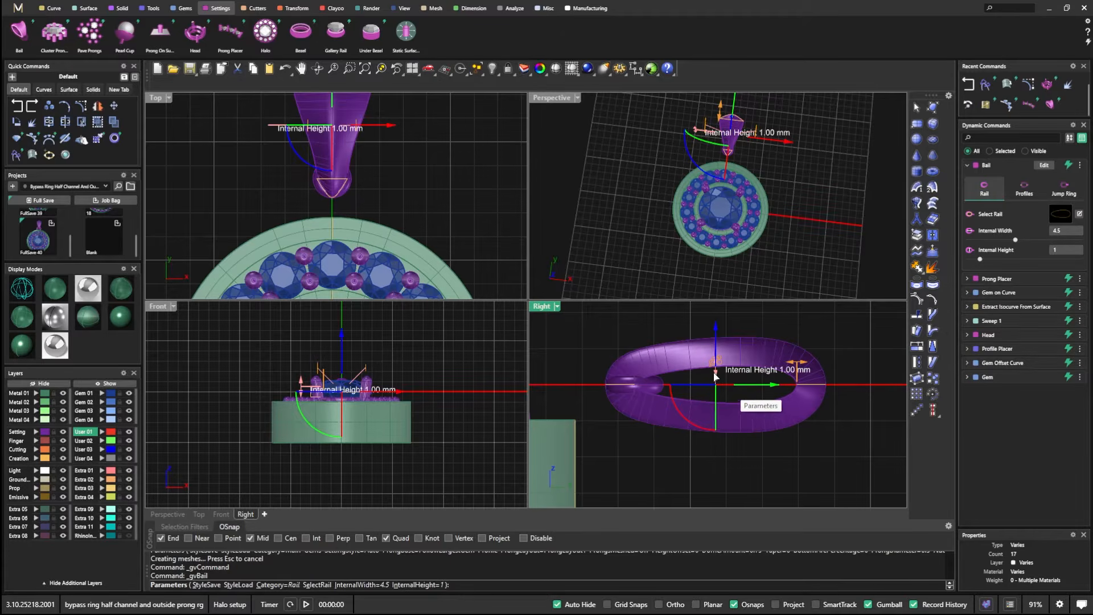
drag(717, 375, 720, 311)
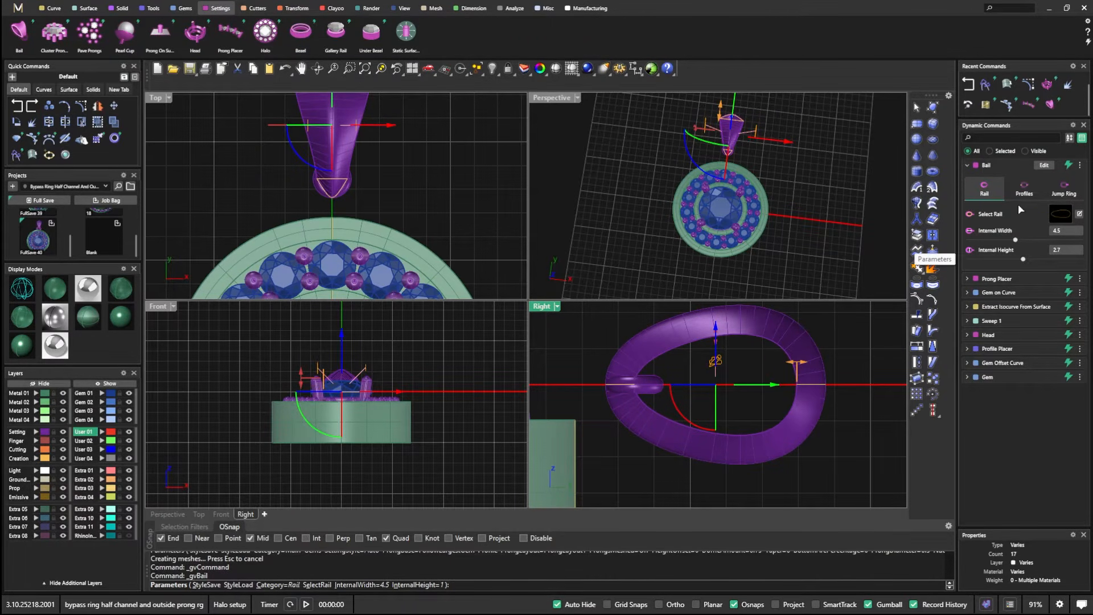
Step: Assign library profile 07 to both the top and bottom profiles of the bail
click(1059, 215)
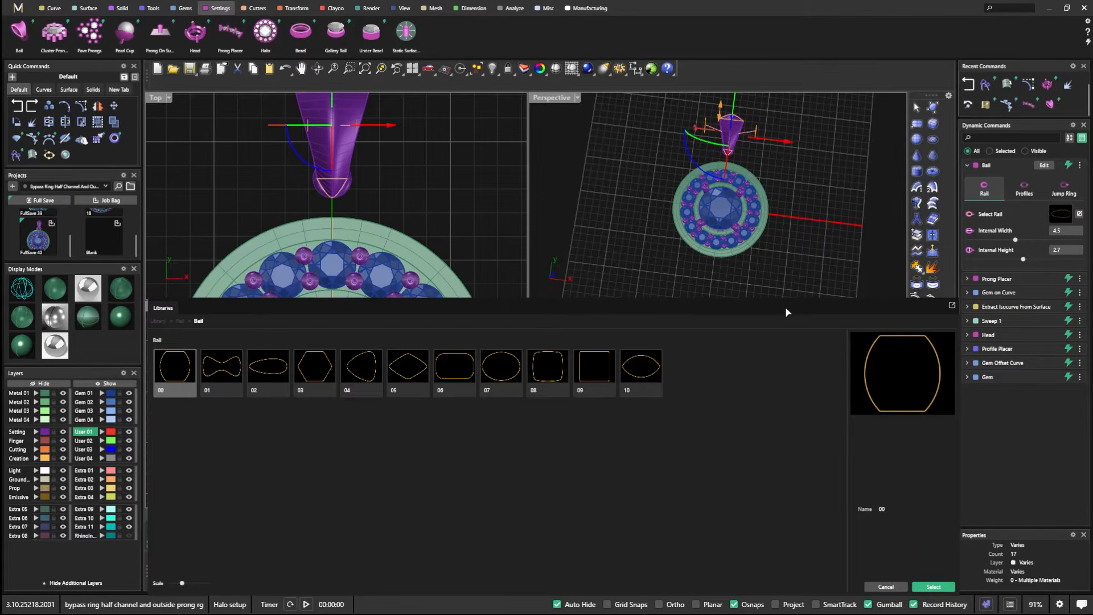
click(1025, 190)
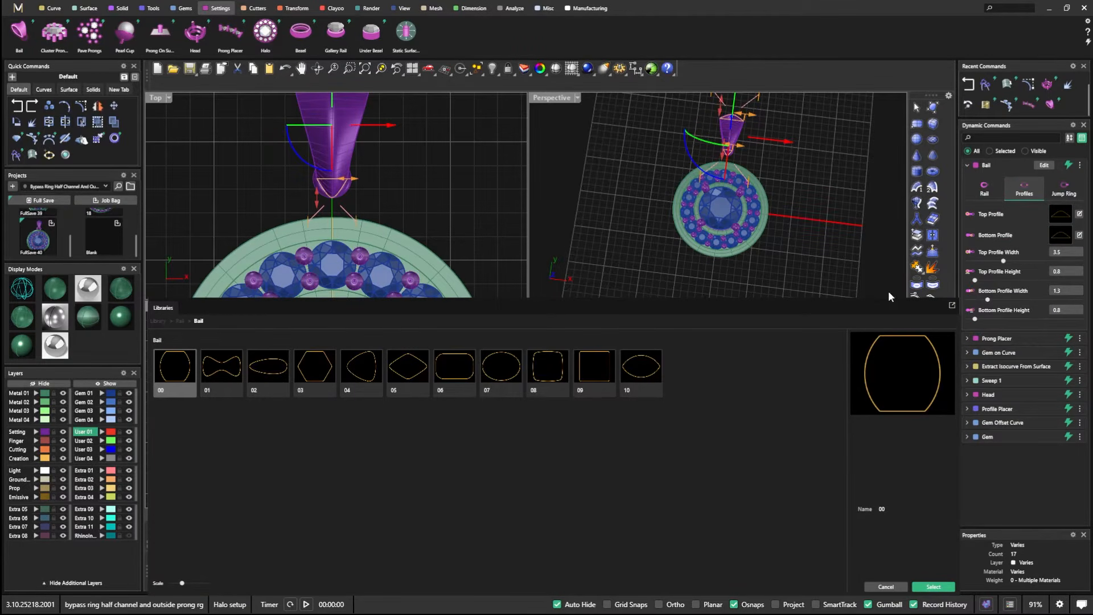
click(1062, 213)
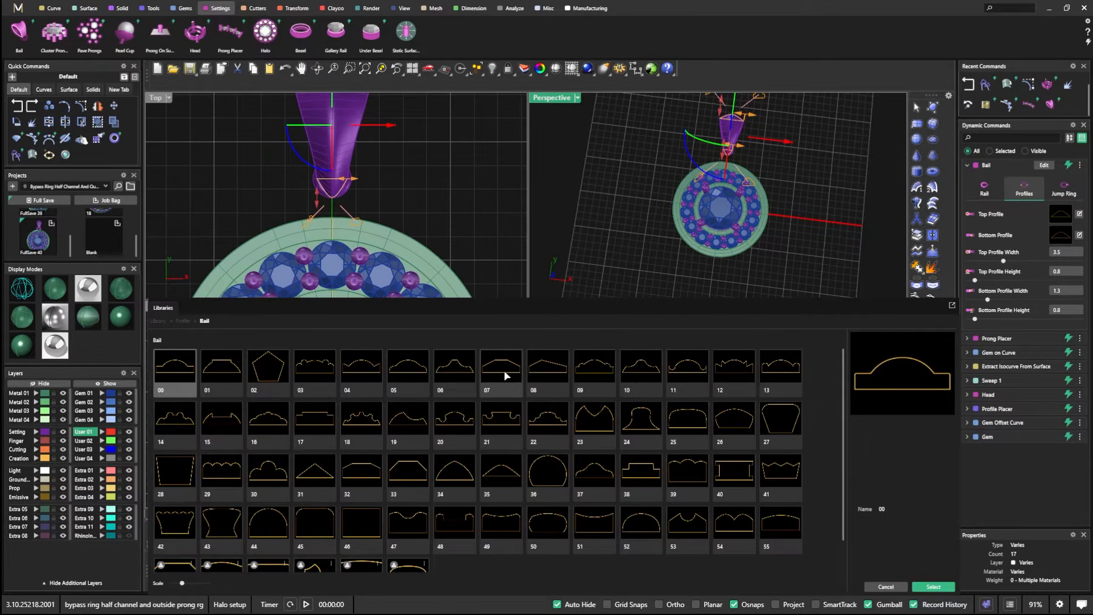
double_click(505, 371)
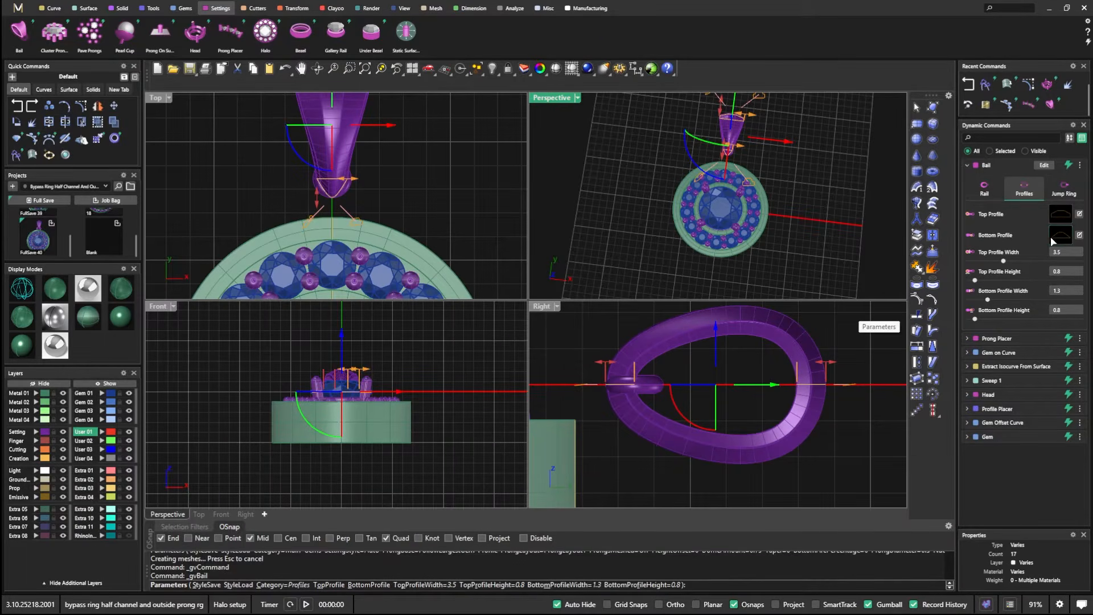
click(1060, 234)
double_click(503, 364)
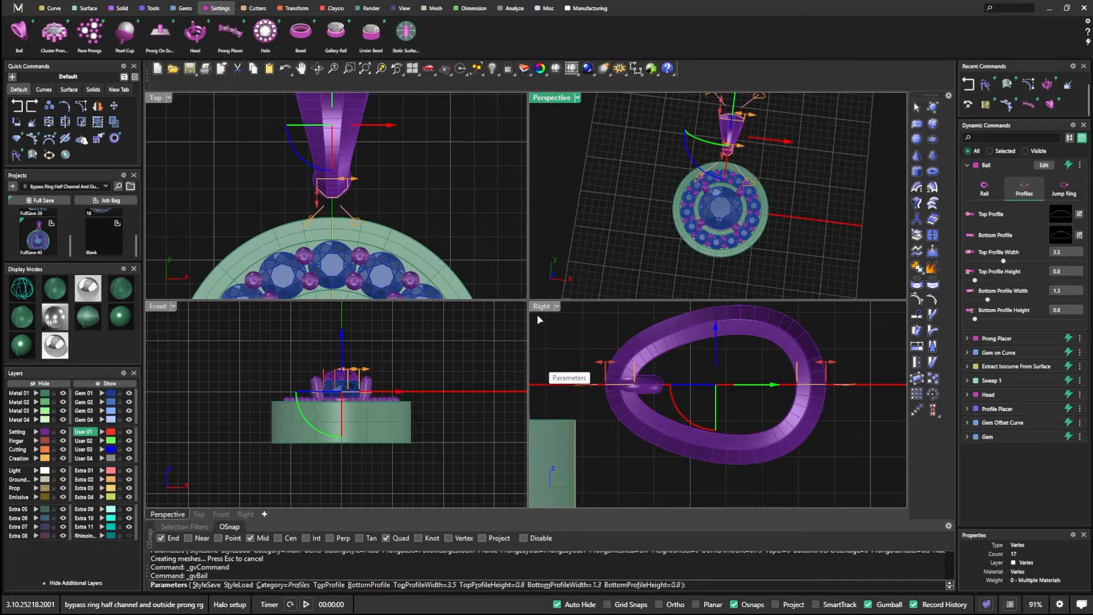
Step: Size the bail's jump ring to an internal diameter of 1.6 mm and a diameter of 0.8 mm, and finish the bail
double_click(549, 99)
right_drag(569, 228, 576, 249)
scroll(561, 223, up, 7)
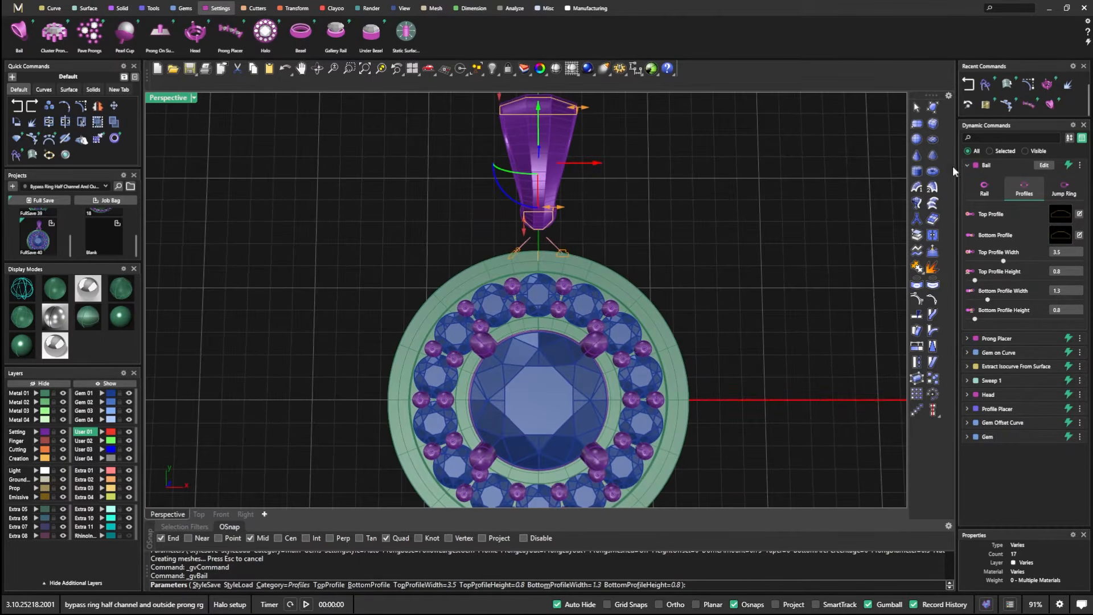
click(1069, 194)
scroll(542, 217, up, 5)
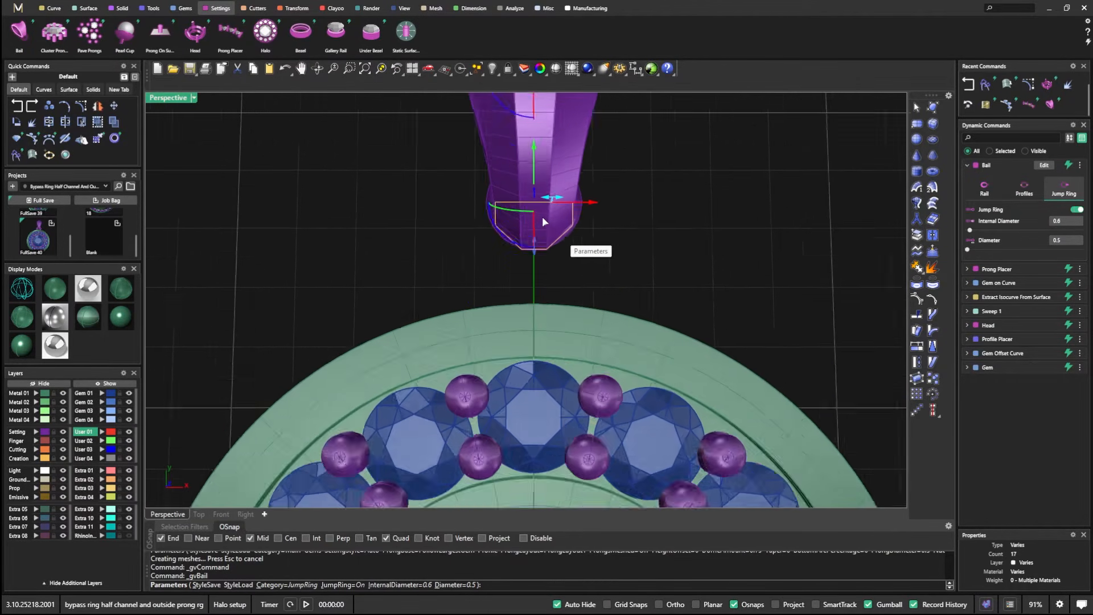
drag(558, 193, 634, 197)
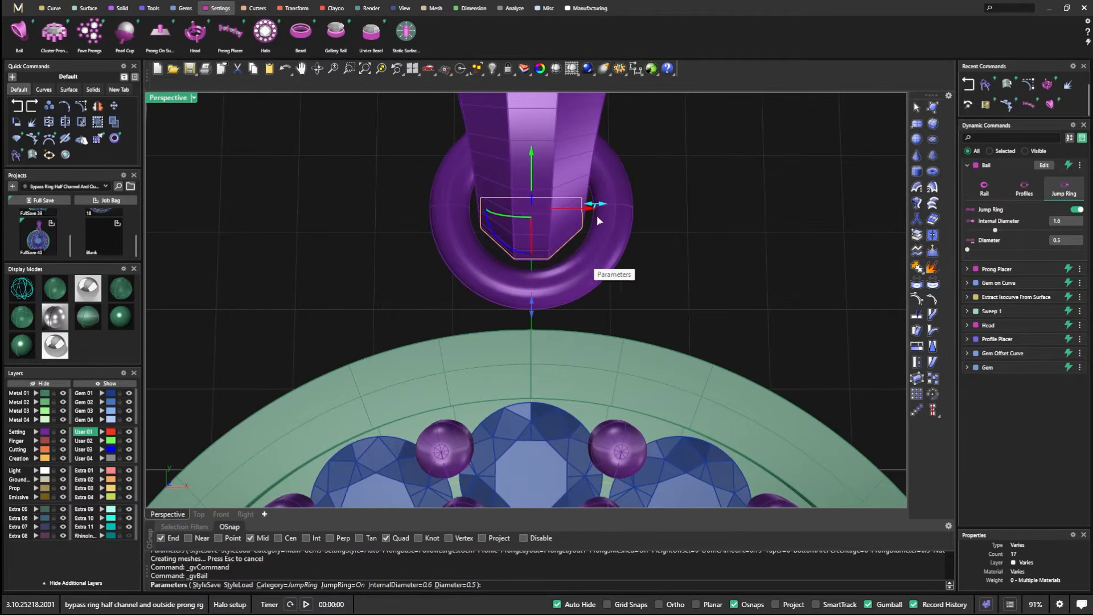
mouse_move(531, 313)
drag(531, 313, 538, 334)
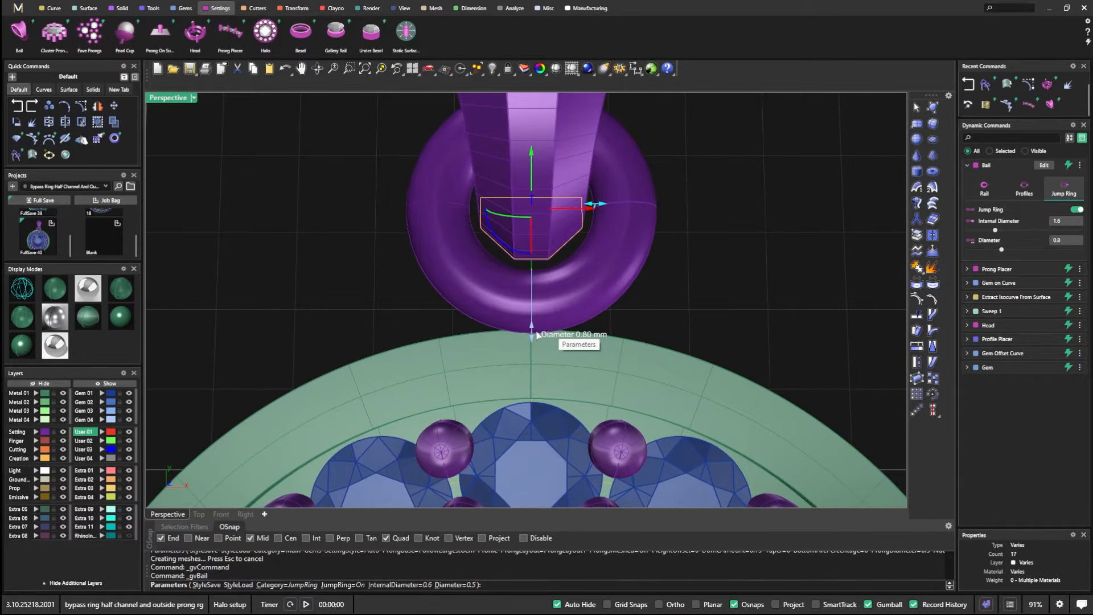
scroll(538, 336, down, 7)
right_drag(538, 336, 386, 216)
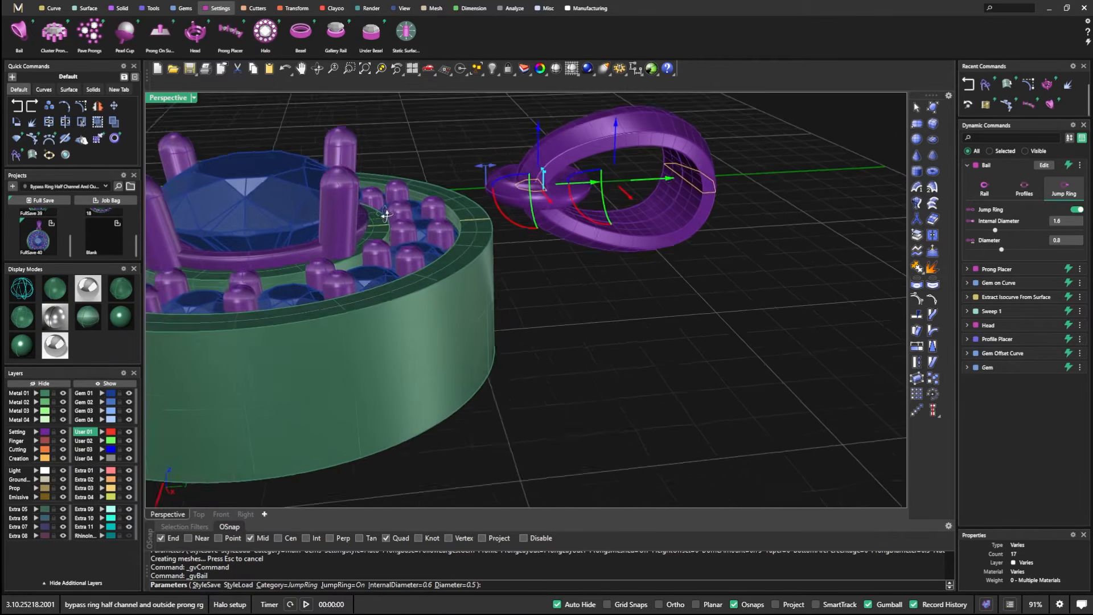
scroll(529, 184, up, 5)
right_drag(550, 278, 521, 365)
right_click(521, 363)
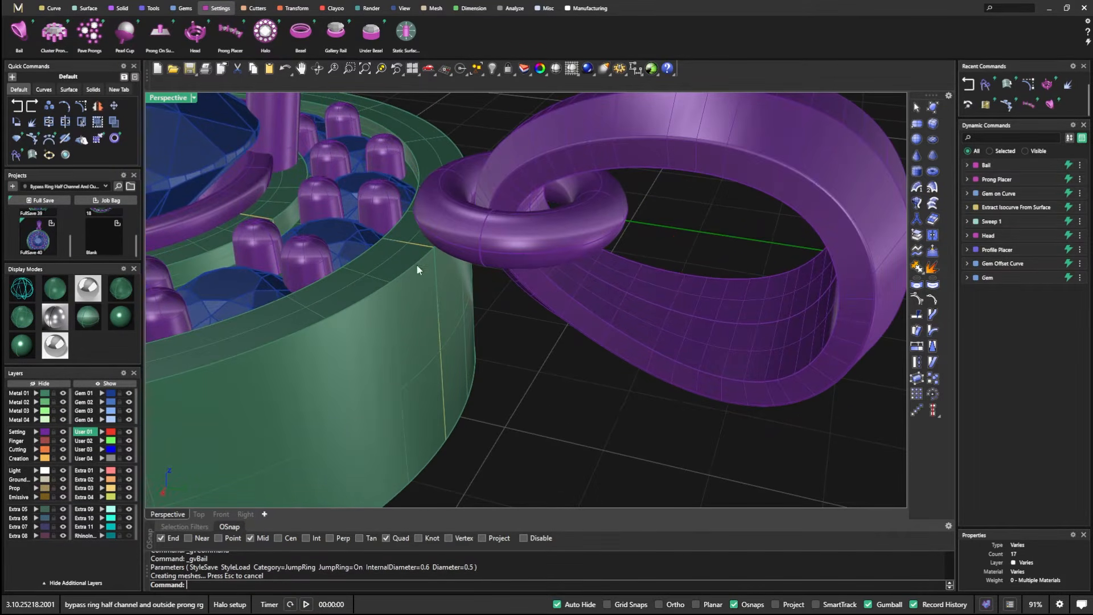
Step: Edit the bail to lower it to the mid-height of the halo band and move it inward until its jump ring meets the halo
double_click(171, 99)
click(645, 387)
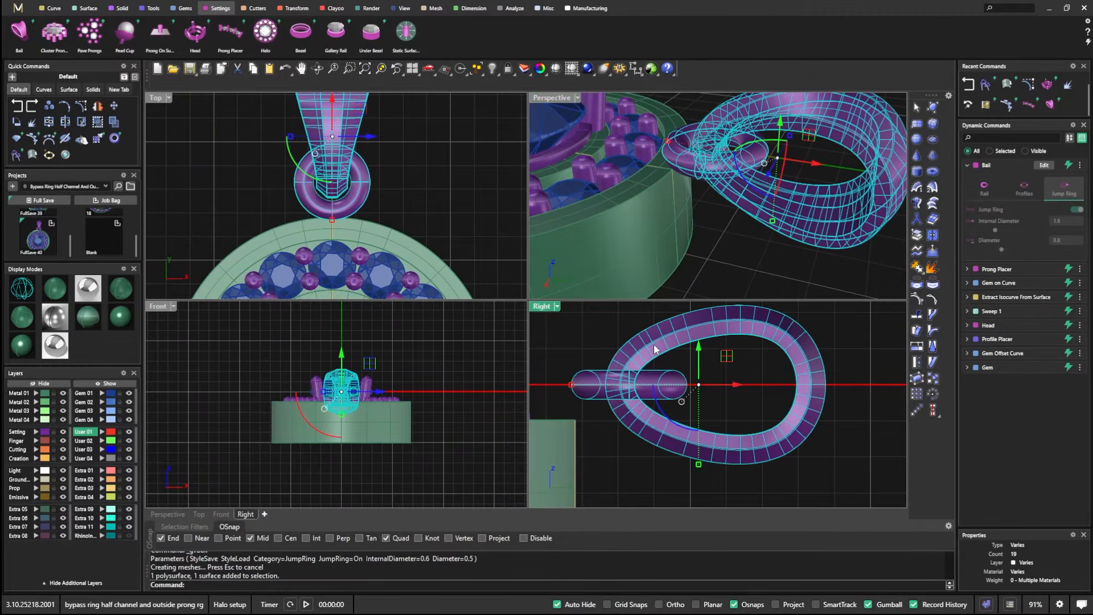
scroll(680, 402, down, 3)
click(1045, 166)
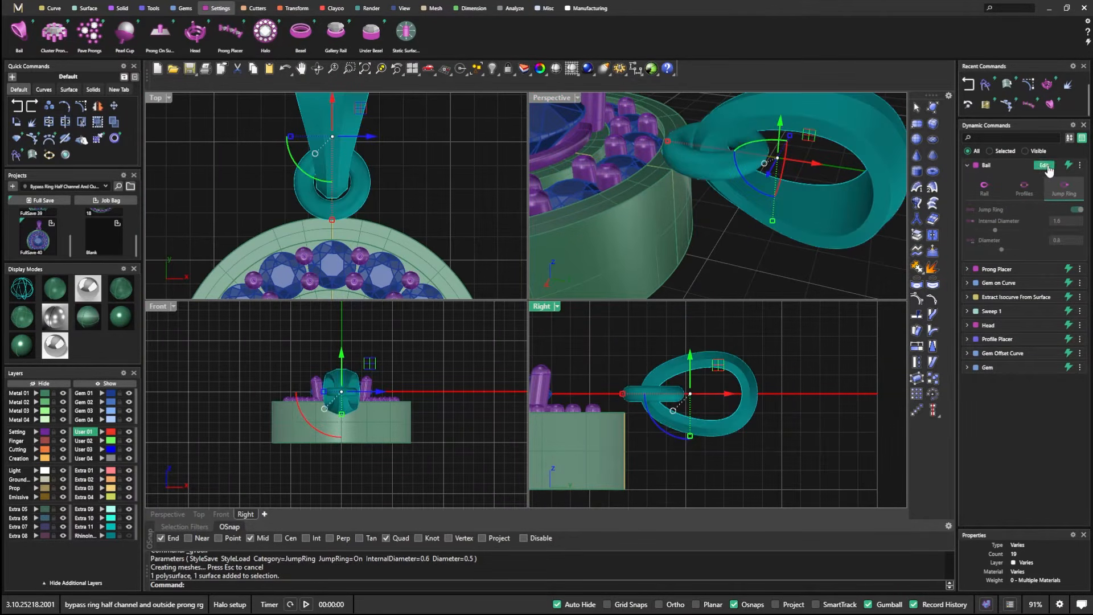
drag(700, 338, 697, 369)
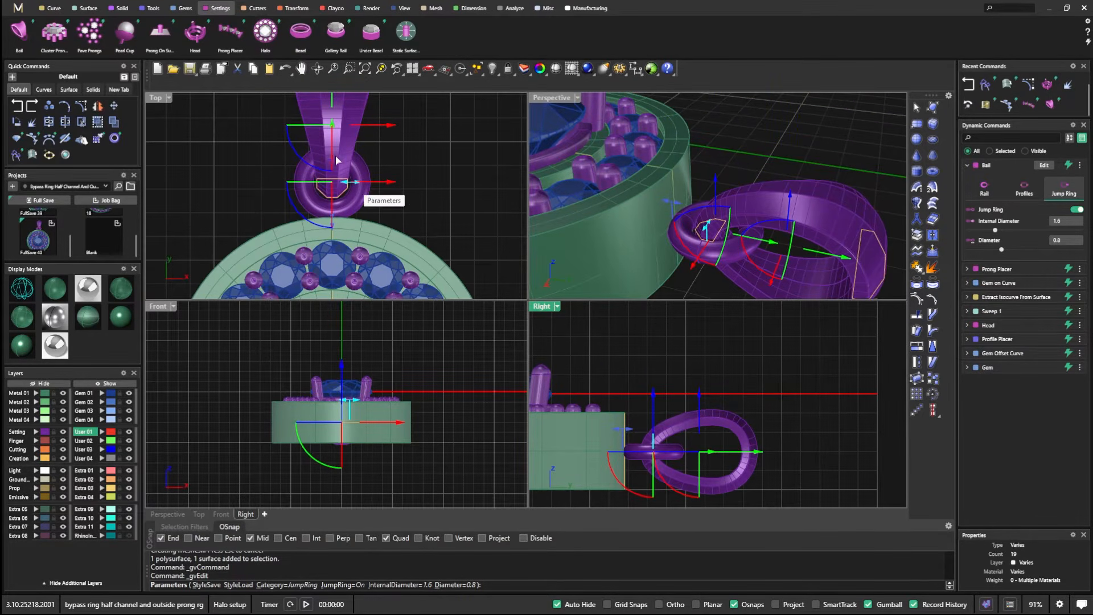
drag(332, 101, 333, 115)
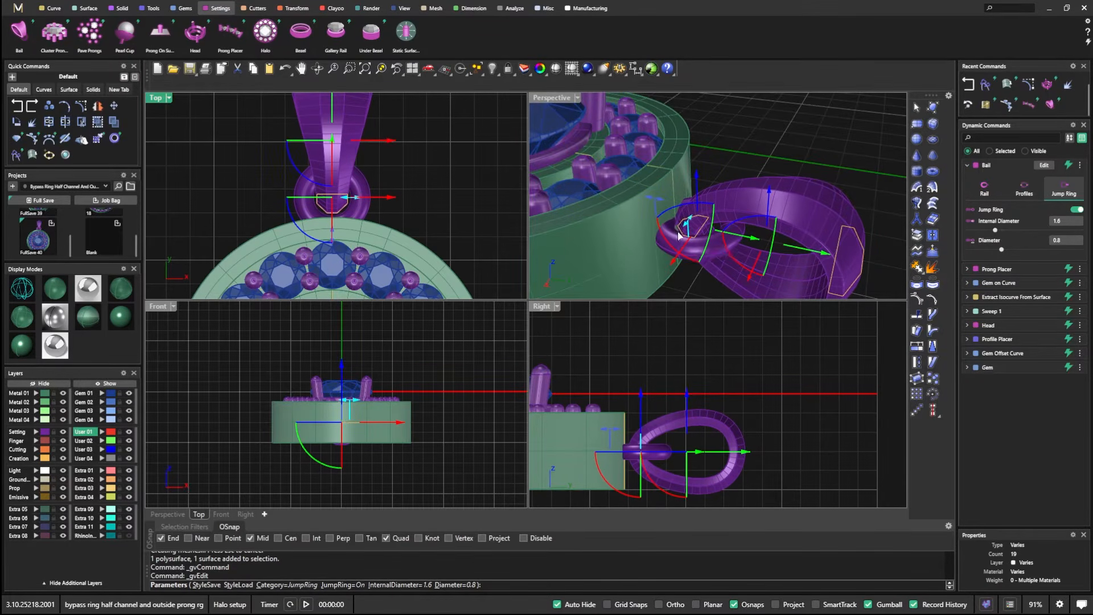
scroll(712, 253, up, 5)
scroll(711, 253, down, 6)
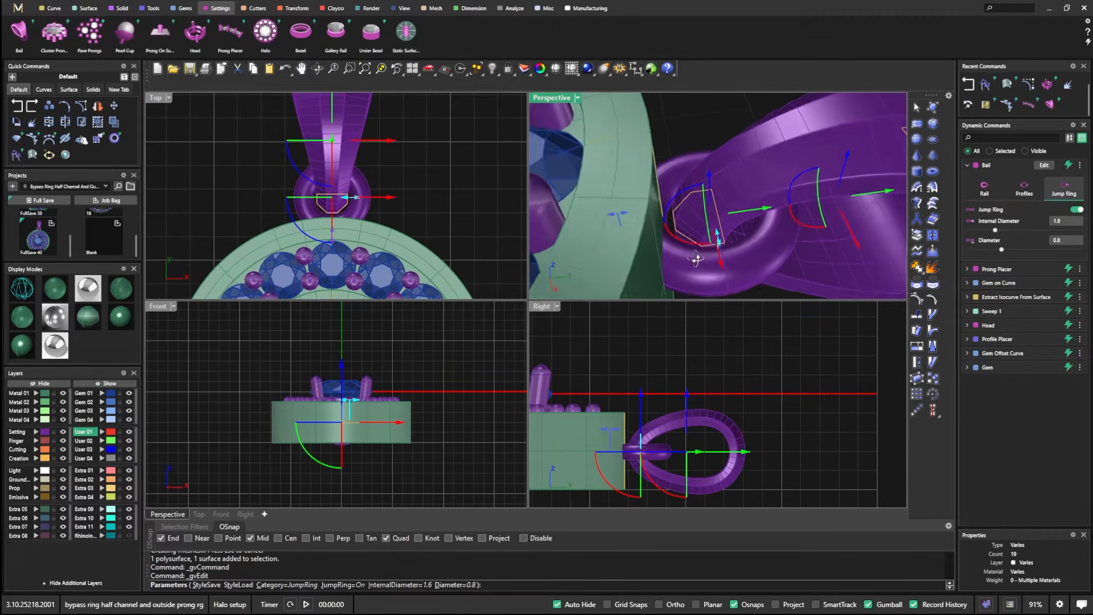
key(Return)
Step: Examine the assembled halo pendant with its bail from several angles in the Perspective view
right_drag(662, 121, 595, 166)
right_drag(678, 242, 645, 236)
right_drag(581, 214, 635, 260)
double_click(543, 98)
scroll(463, 312, up, 3)
right_drag(462, 312, 559, 292)
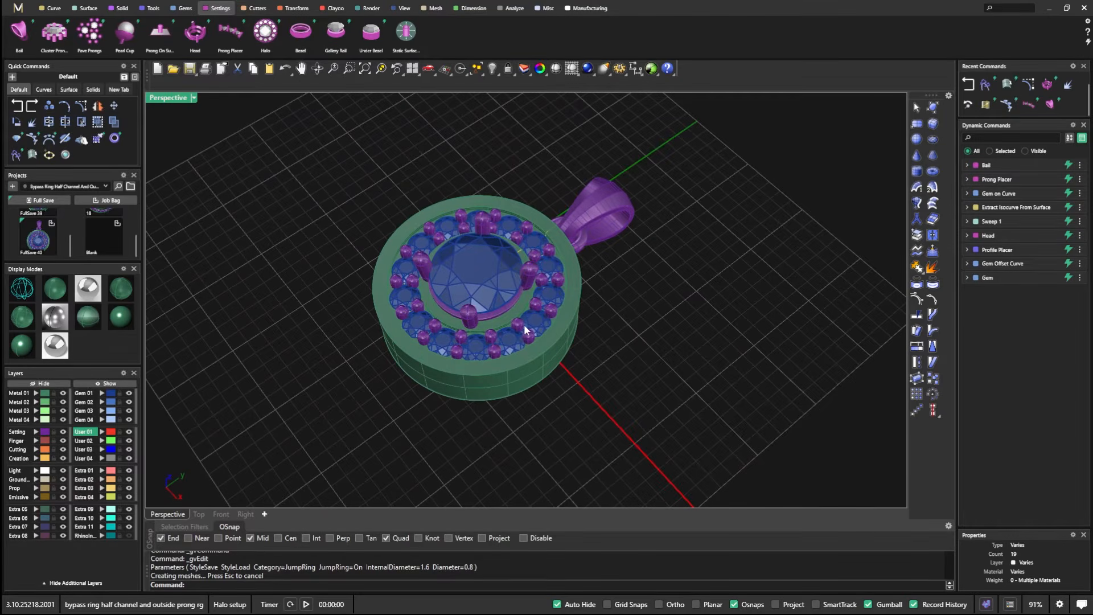
right_drag(468, 361, 493, 307)
scroll(502, 242, up, 3)
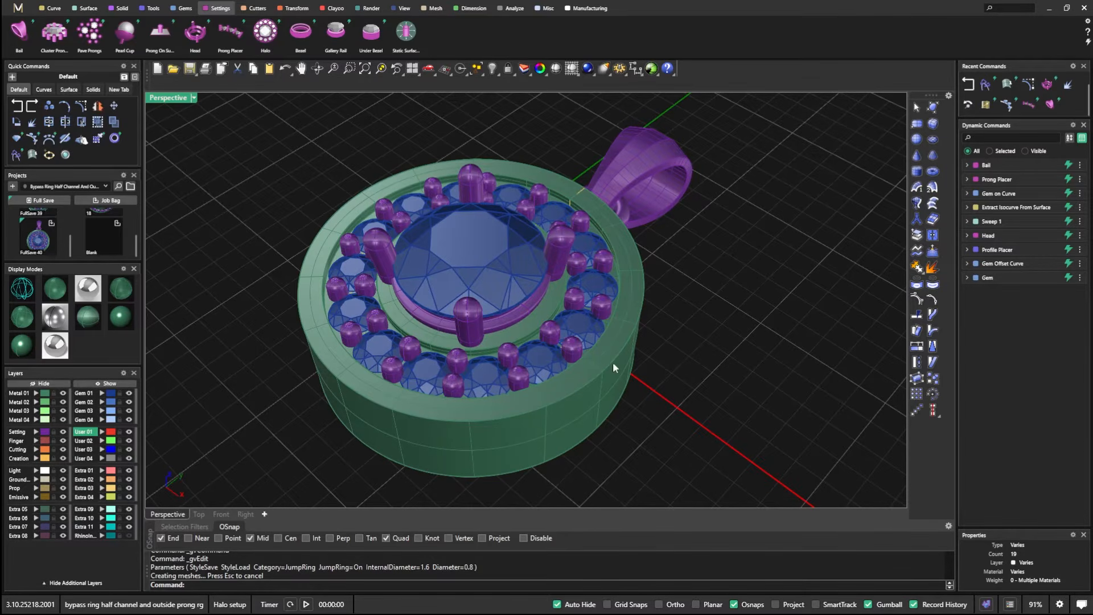
right_drag(399, 402, 409, 402)
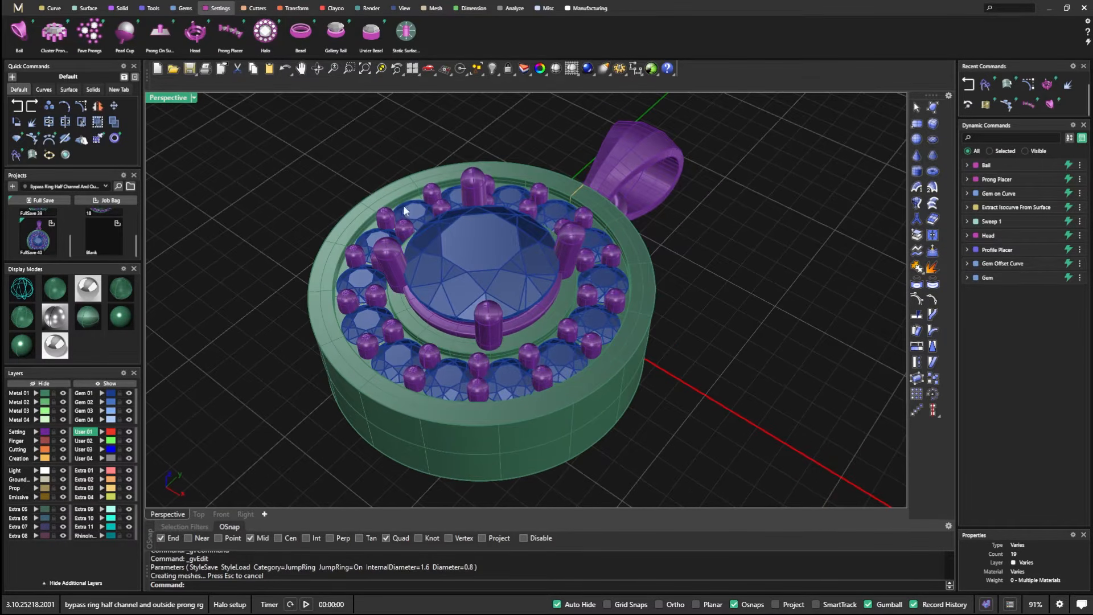
scroll(531, 380, down, 5)
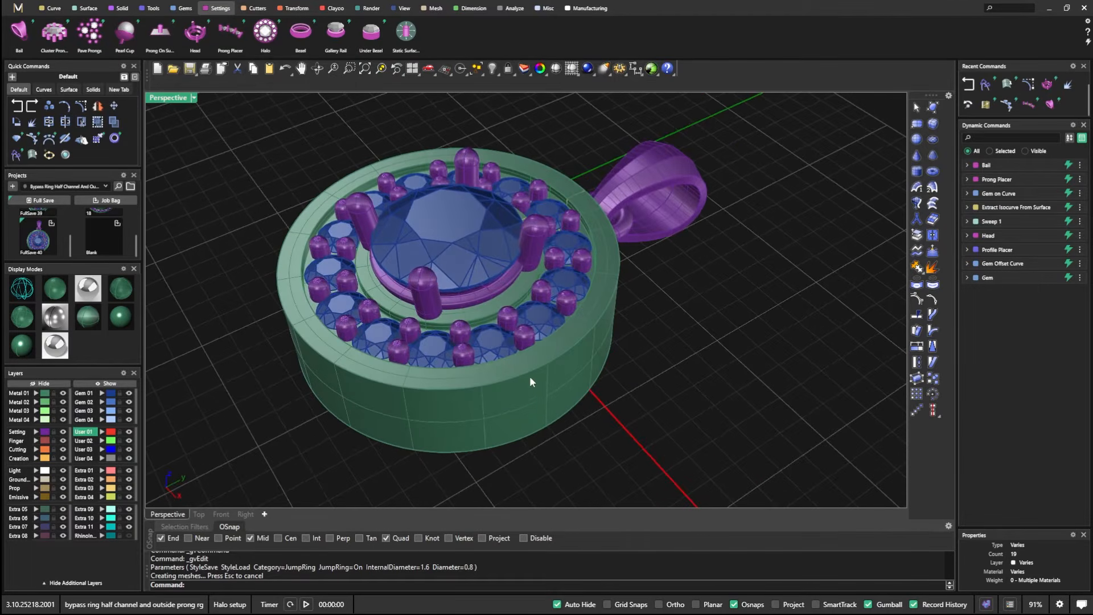
scroll(547, 377, down, 5)
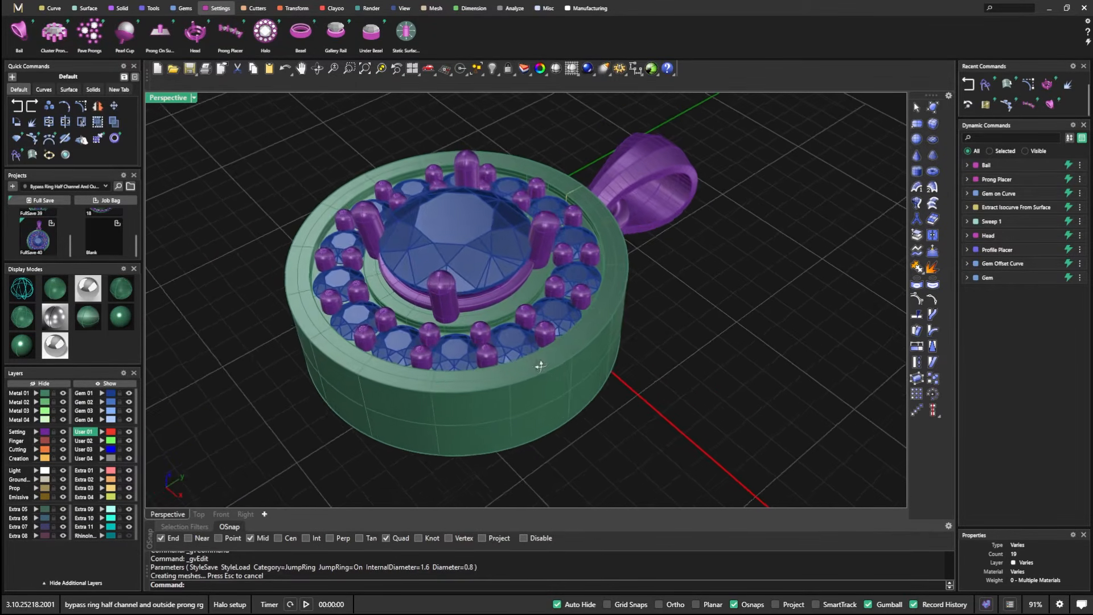
right_drag(534, 365, 507, 349)
scroll(502, 342, up, 5)
scroll(444, 316, down, 5)
right_drag(442, 309, 479, 275)
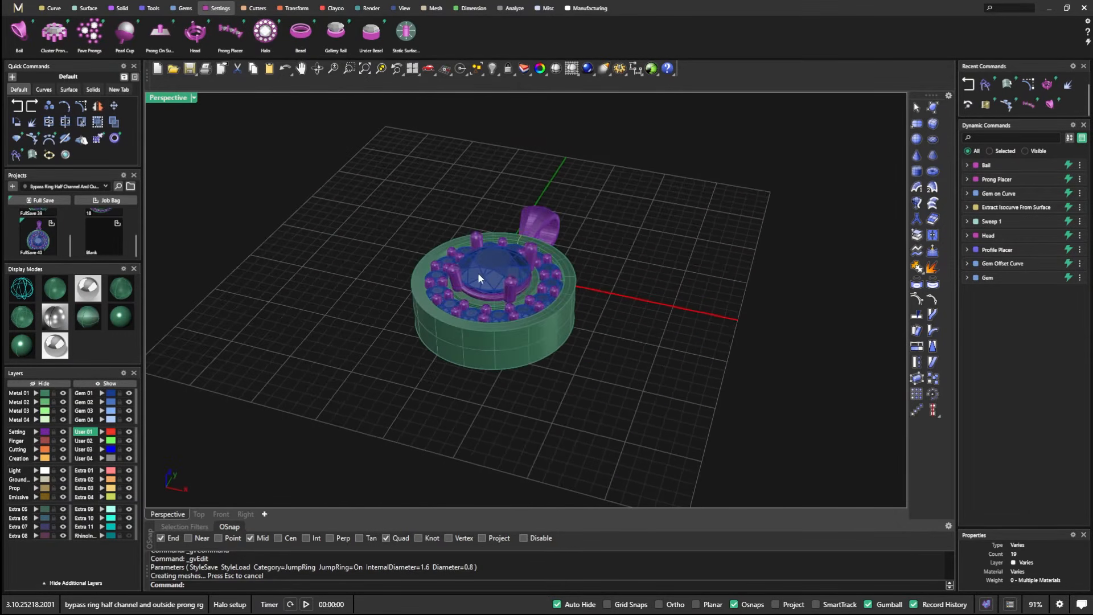
Step: Duplicate the bottom outer edge of the halo band as a separate curve
click(55, 8)
right_drag(178, 144, 186, 233)
right_drag(388, 360, 339, 313)
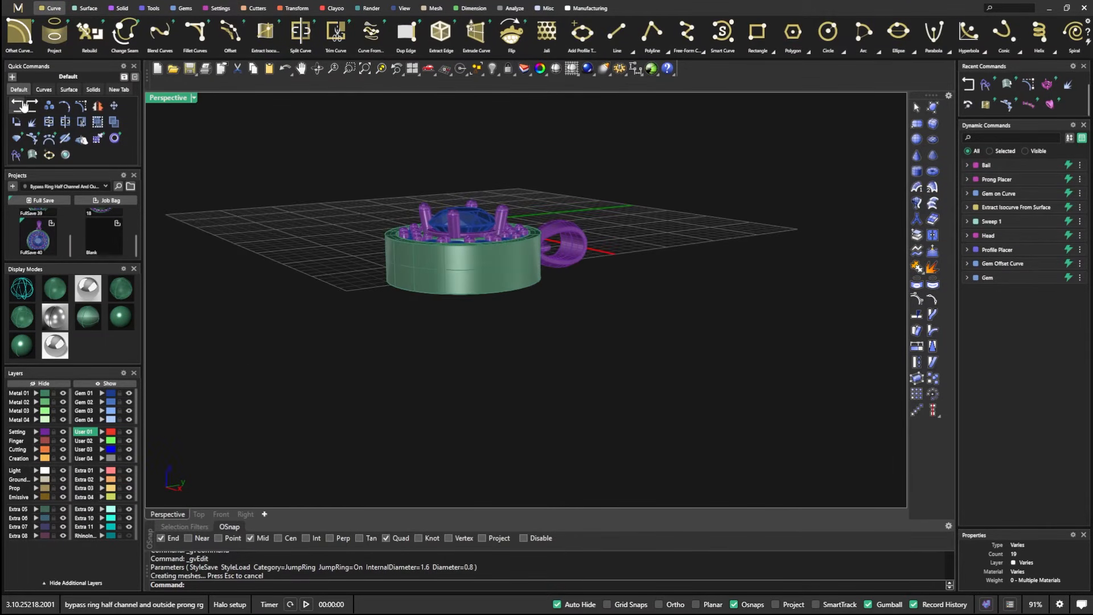
click(45, 90)
scroll(549, 34, down, 8)
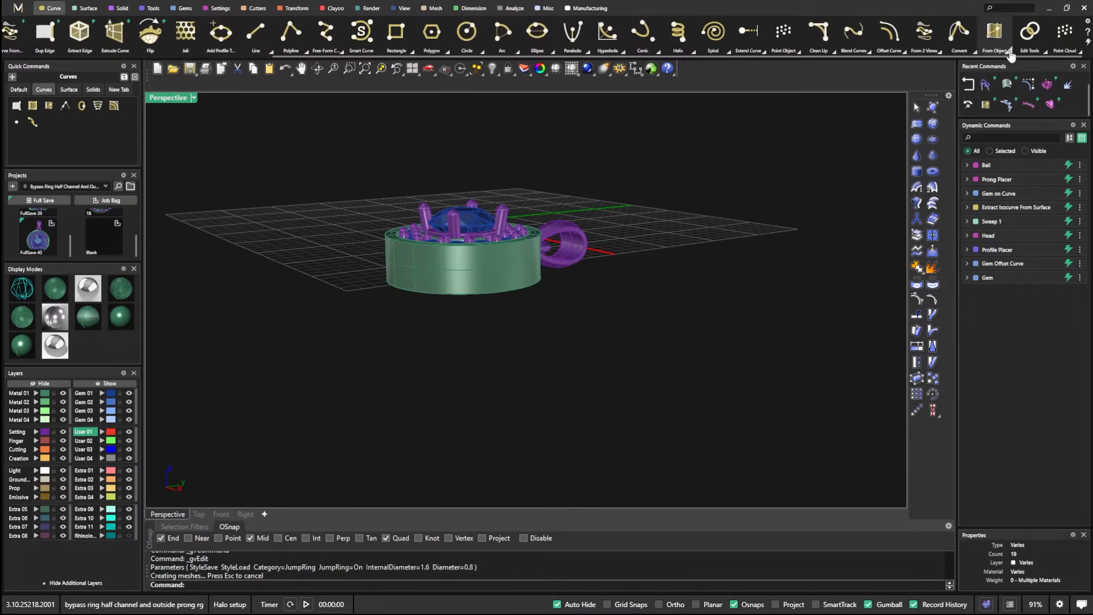
click(1011, 53)
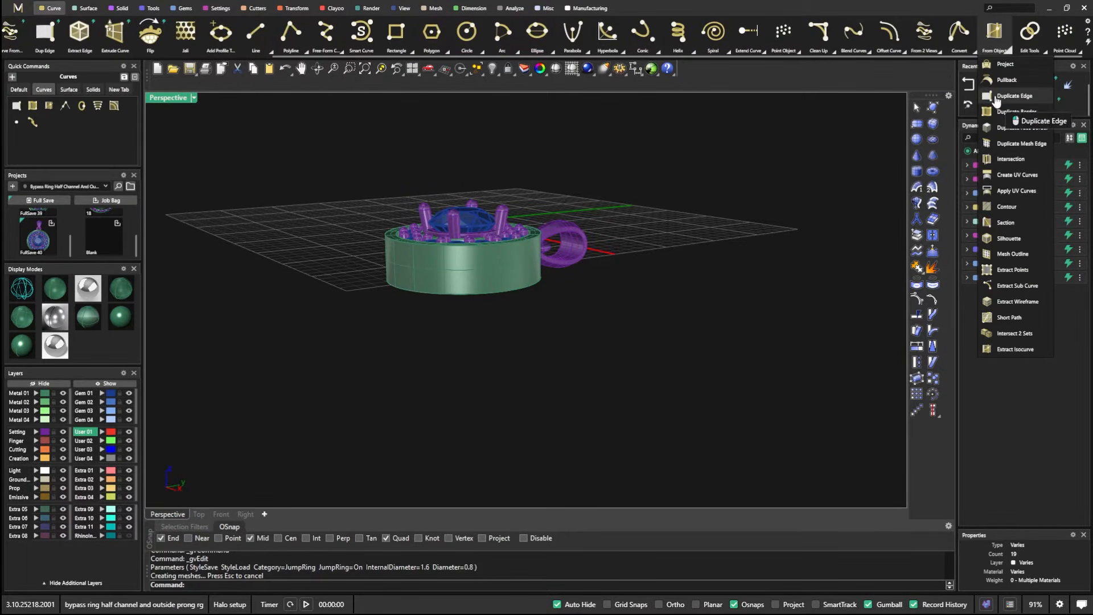
scroll(170, 34, up, 3)
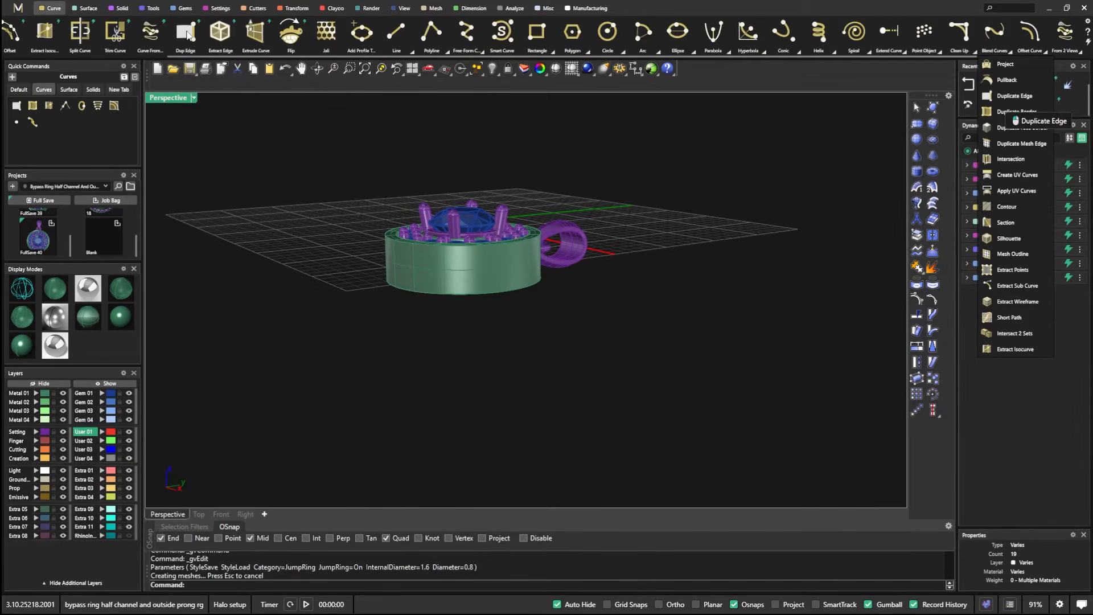
click(186, 37)
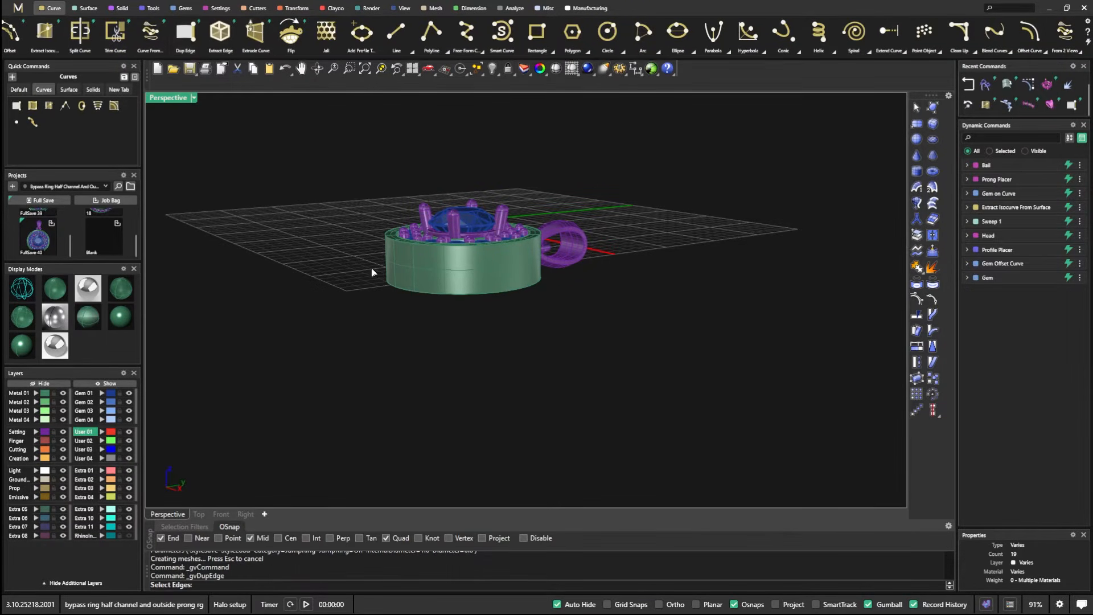
scroll(388, 315, up, 5)
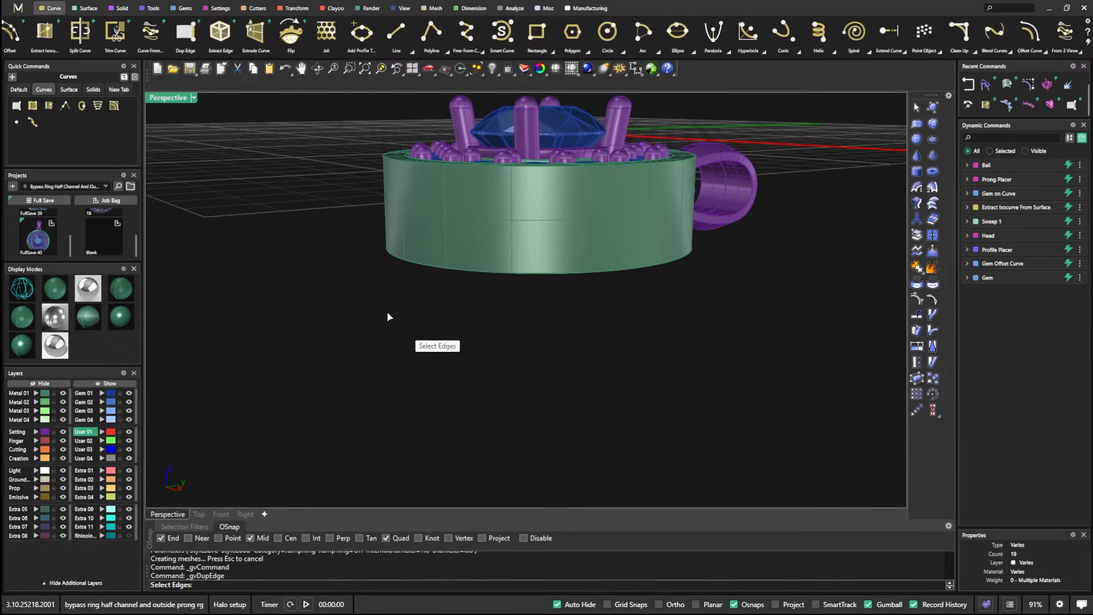
click(407, 262)
key(Return)
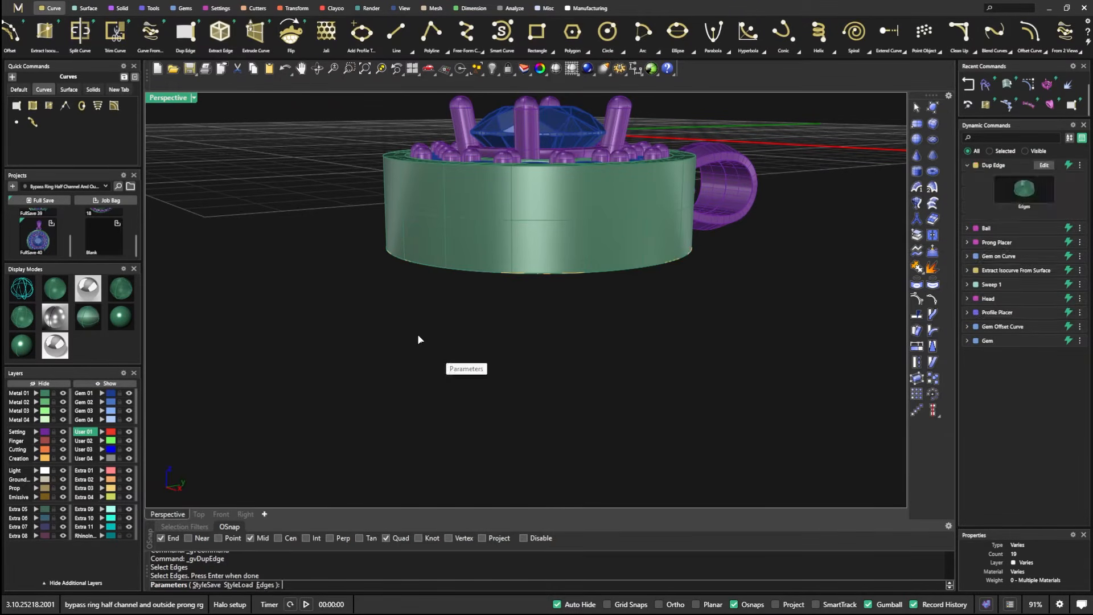
key(Return)
Step: Offset the duplicated bottom edge curve at distance 0 and raise the copy slightly above the base of the halo band
click(395, 262)
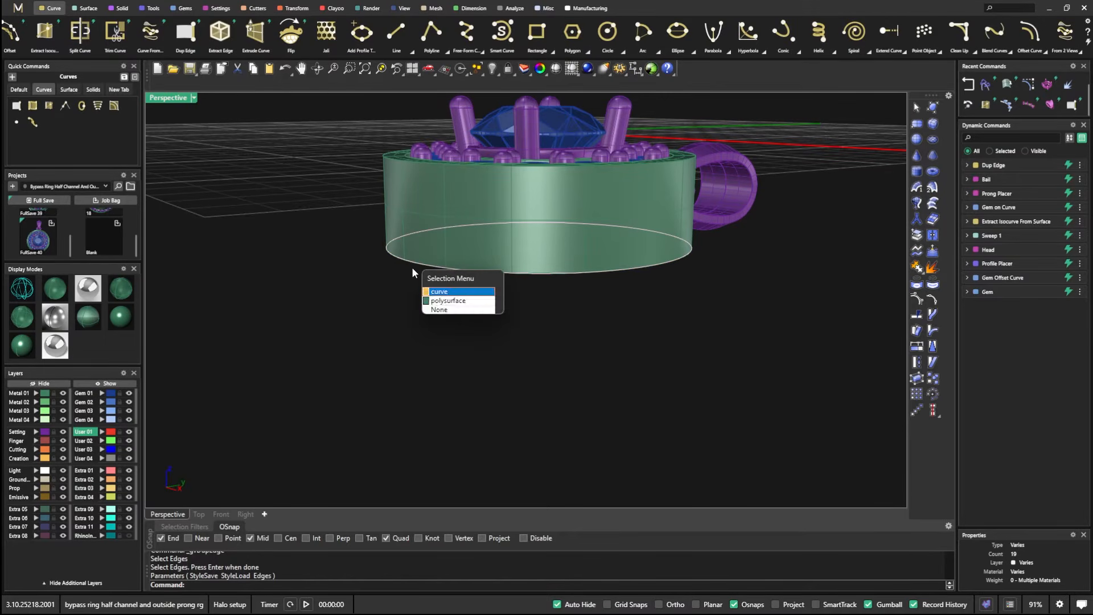
click(436, 297)
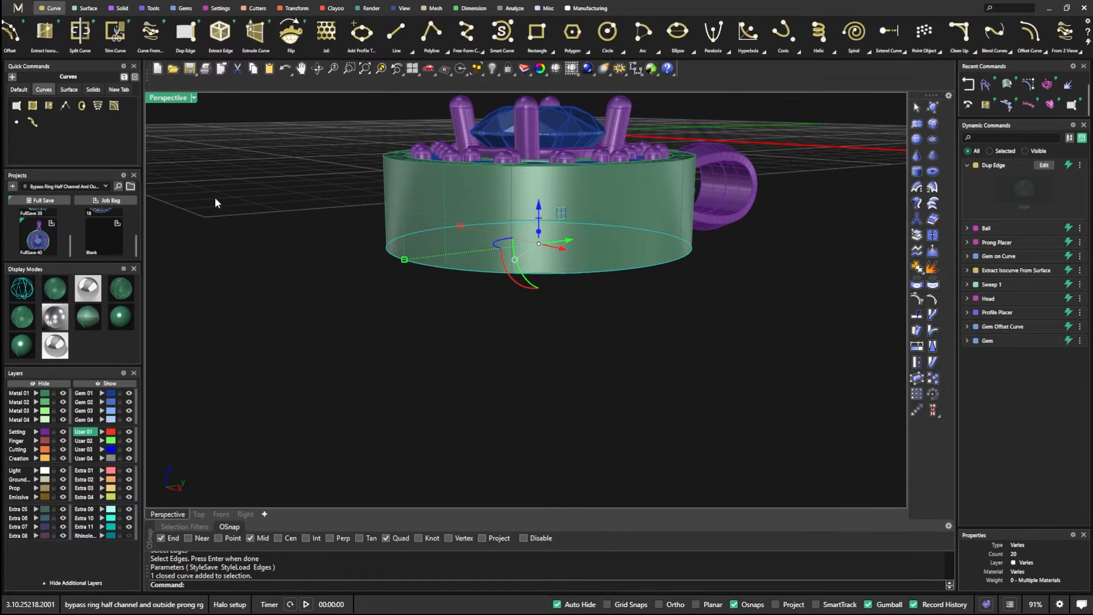
scroll(112, 44, up, 3)
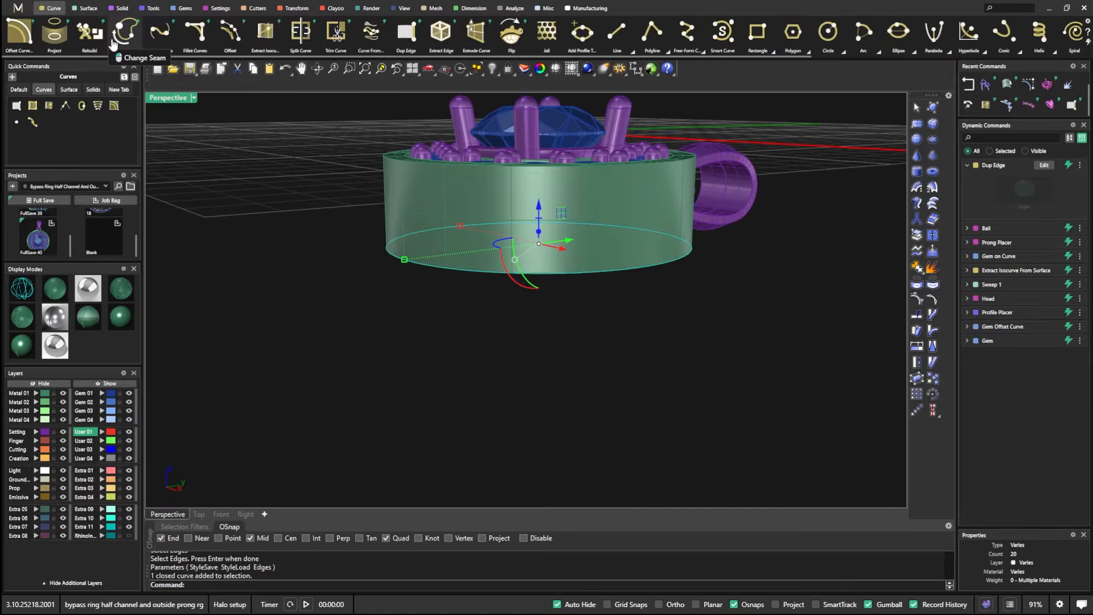
click(230, 33)
right_drag(465, 343, 605, 353)
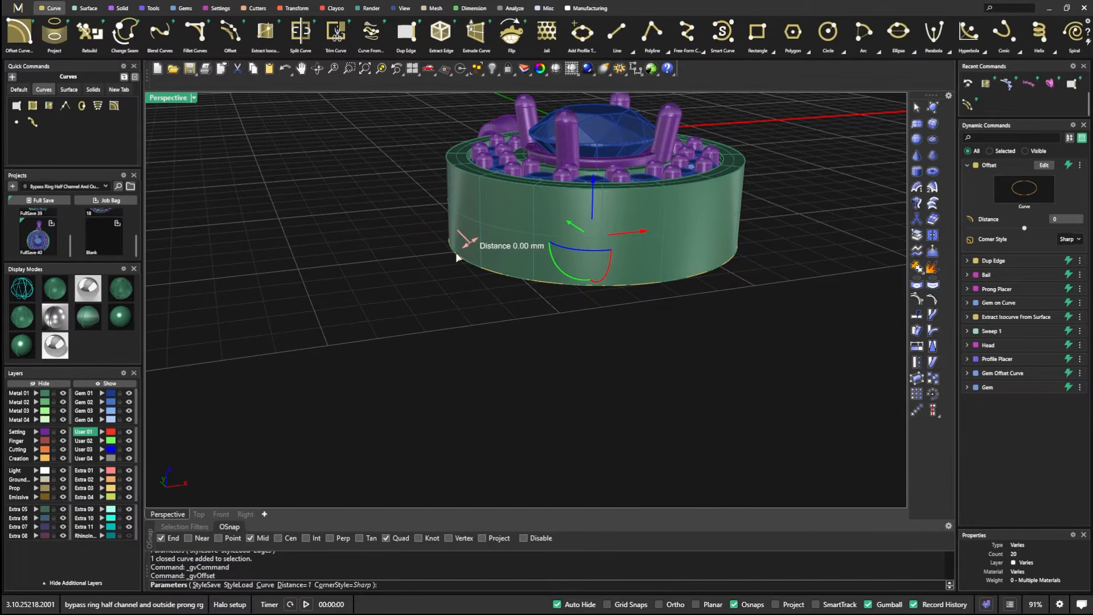
right_drag(558, 374, 575, 249)
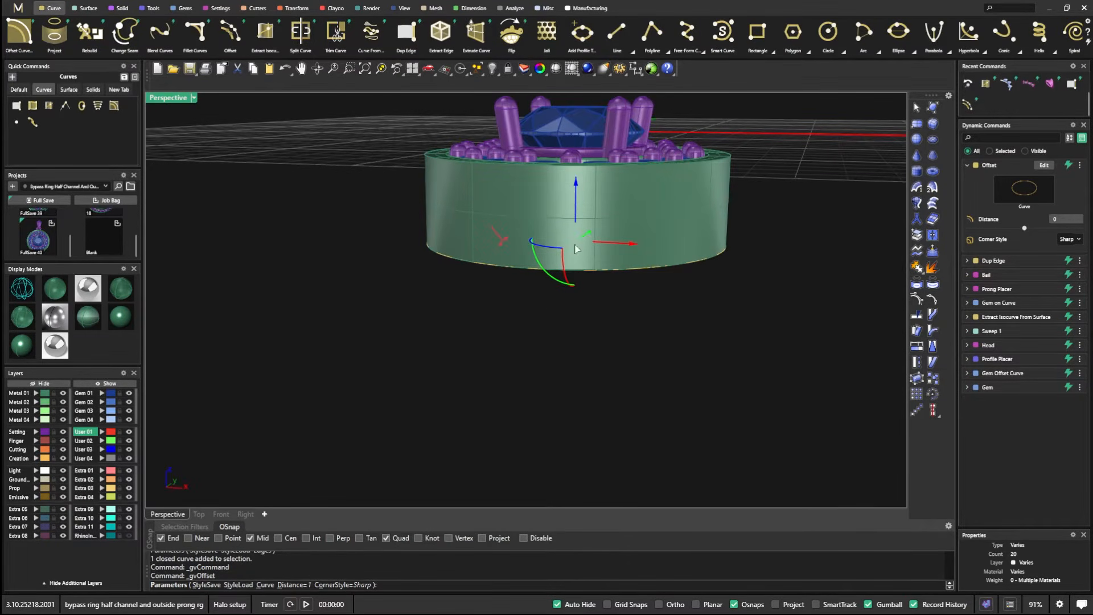
click(576, 185)
key(Return)
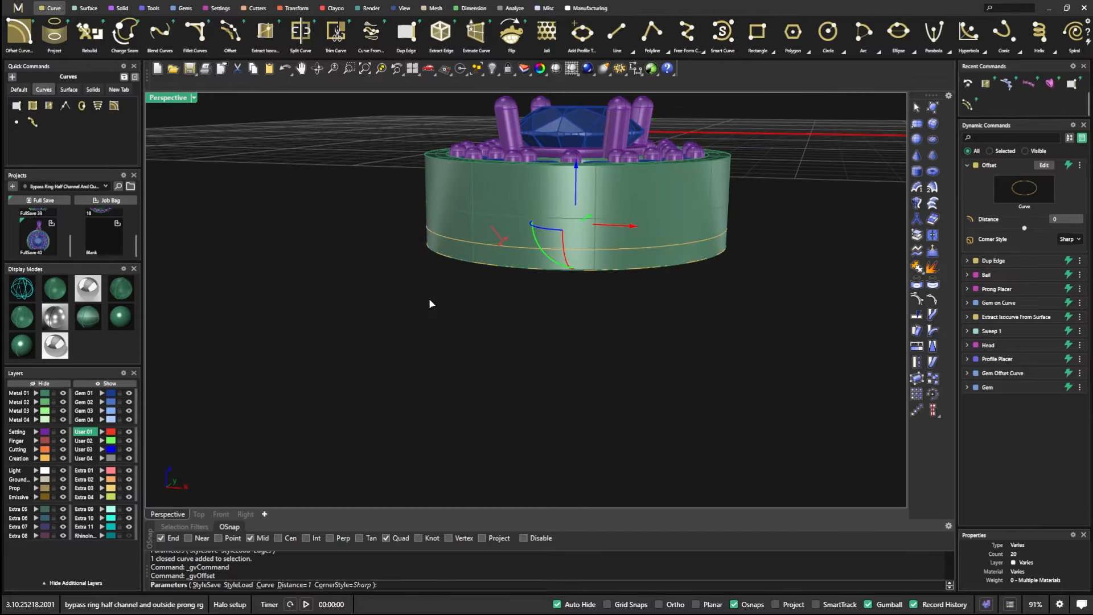
right_drag(469, 315, 390, 234)
scroll(415, 278, up, 4)
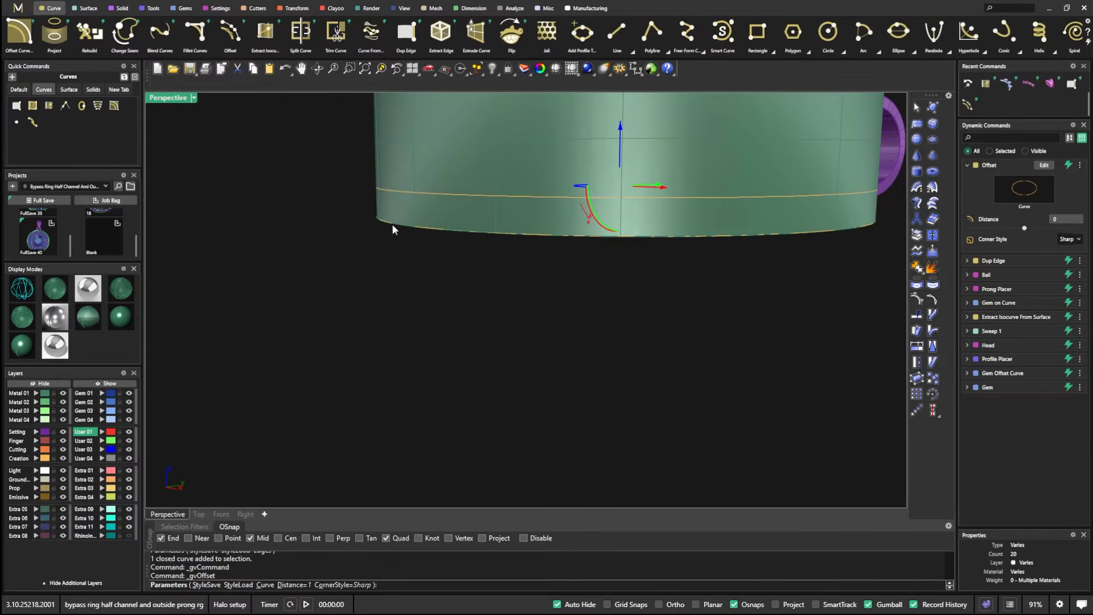
key(Return)
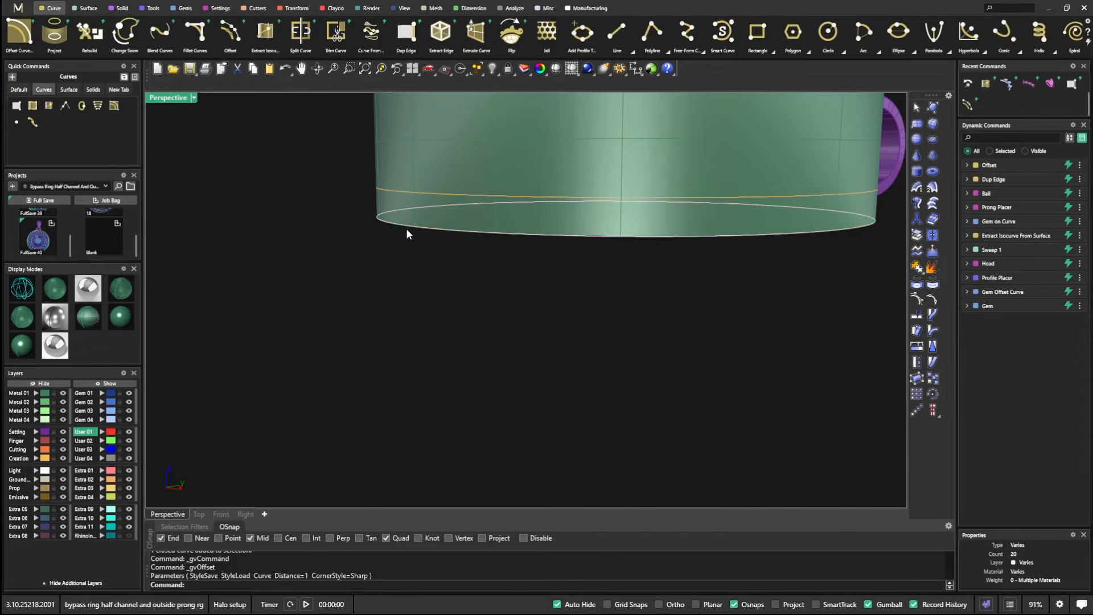
Step: Offset the halo band's duplicated bottom edge curve inward with a distance of -0.8 mm and finish
click(230, 33)
right_drag(349, 308, 416, 213)
click(405, 201)
right_drag(406, 279, 481, 319)
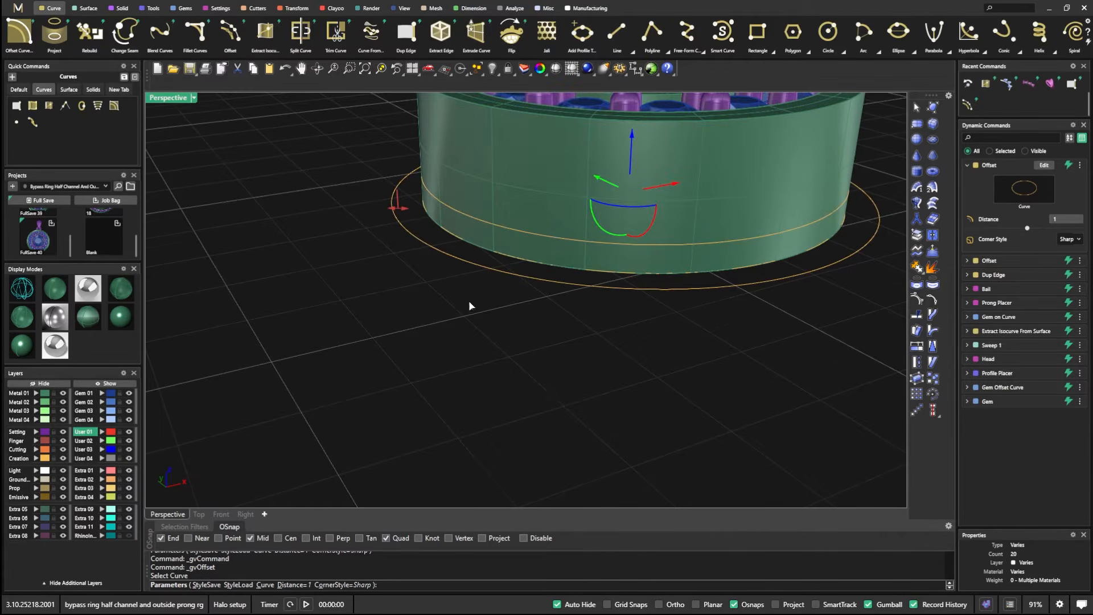
drag(397, 211, 428, 218)
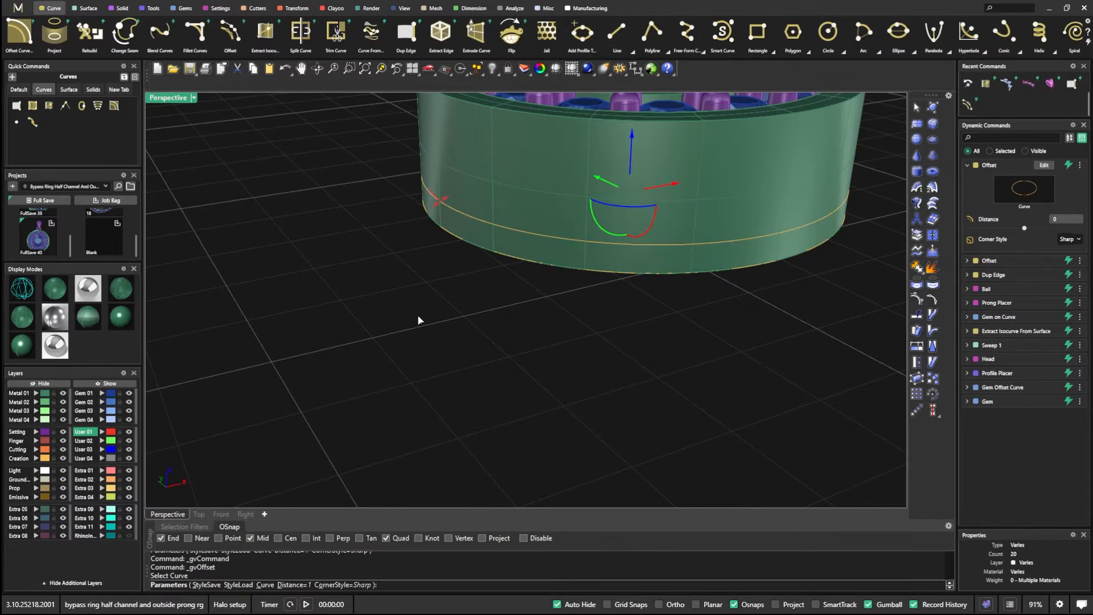
right_drag(419, 319, 410, 300)
drag(454, 216, 484, 224)
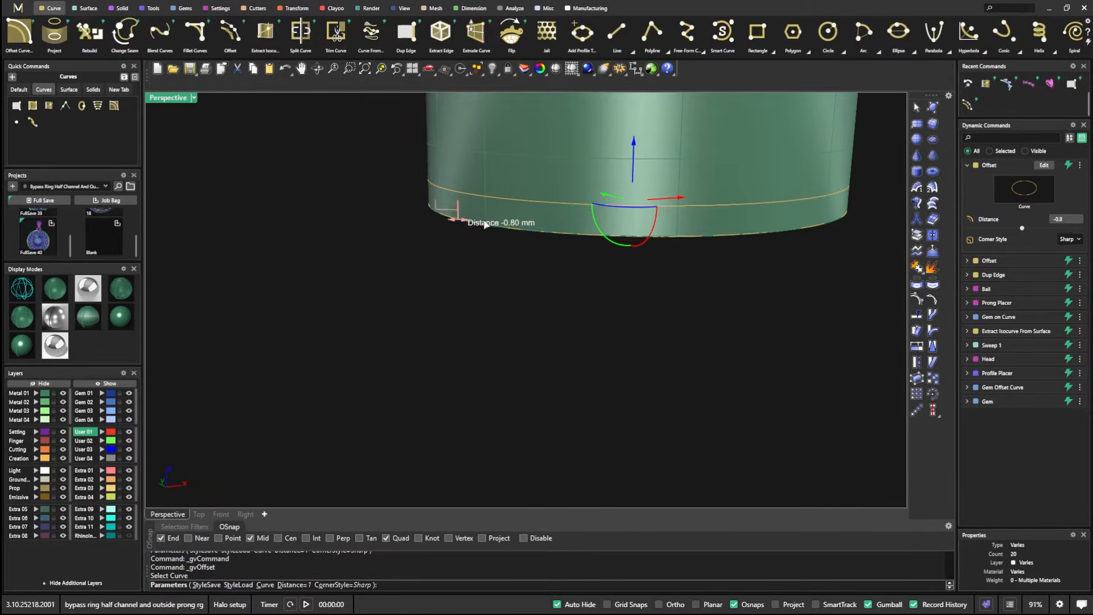
right_drag(476, 253, 459, 232)
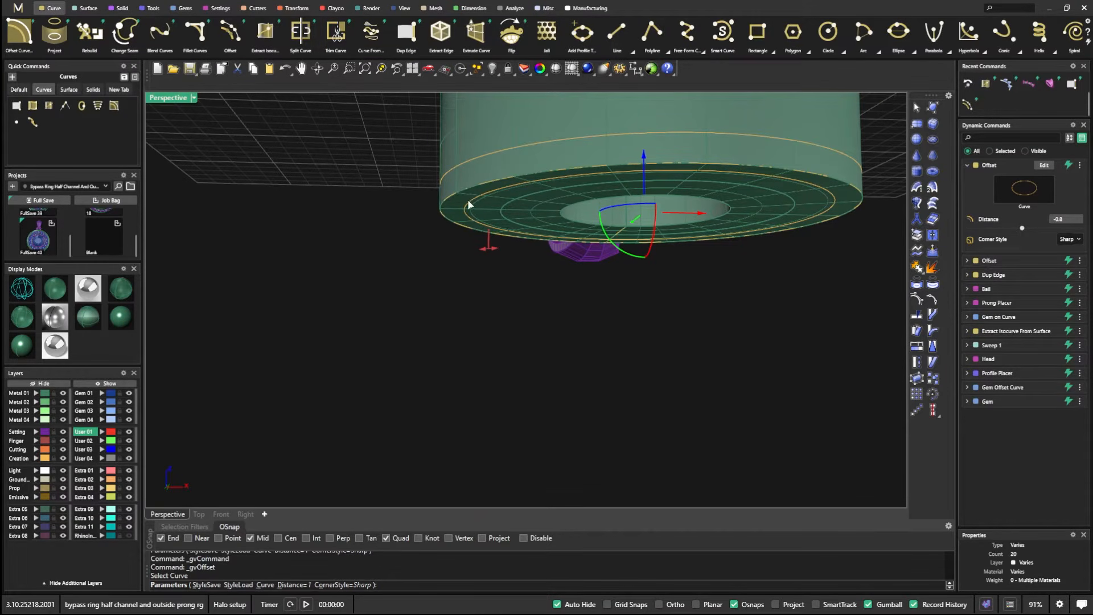
right_click(418, 288)
Step: Extract a 90-degree isocurve around the halo's outer wall, positioned at V 0.24 beneath the channel gems using the wireframe Front view
right_drag(418, 287, 436, 330)
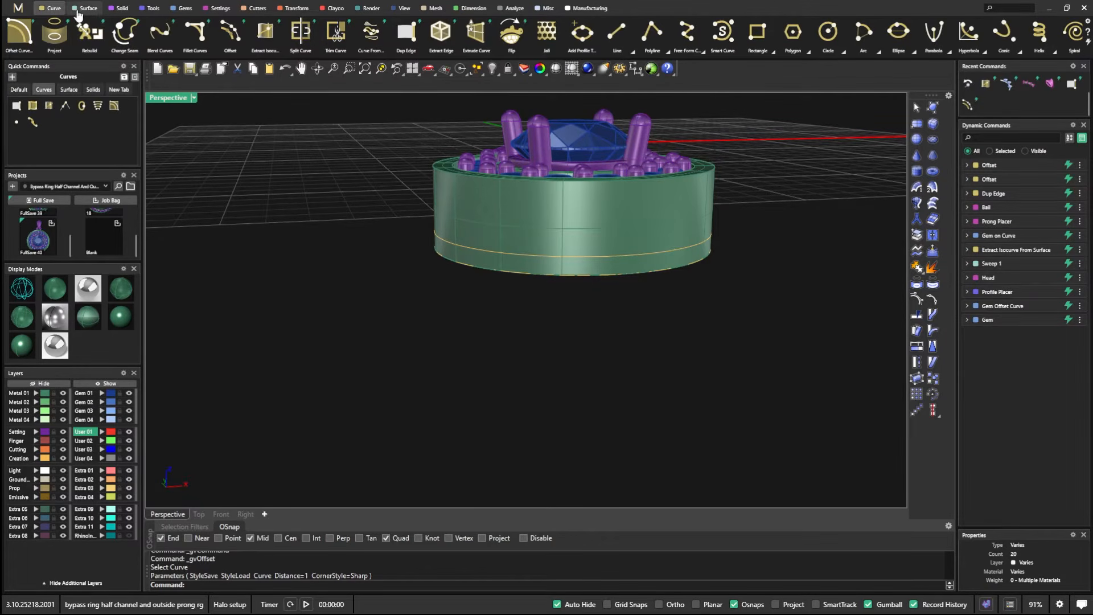
click(455, 204)
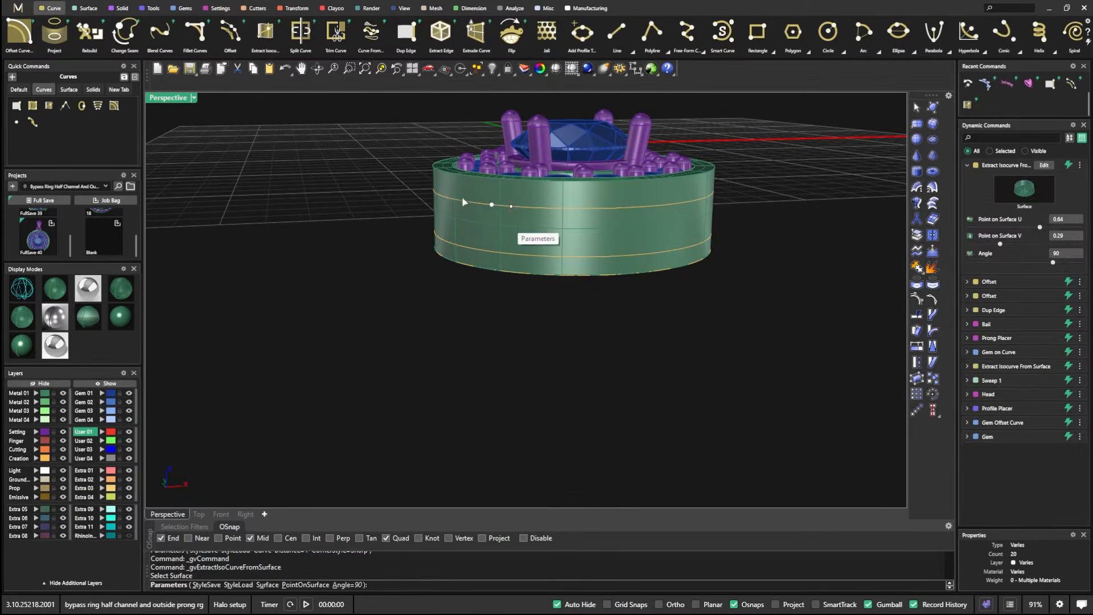
click(21, 291)
double_click(168, 98)
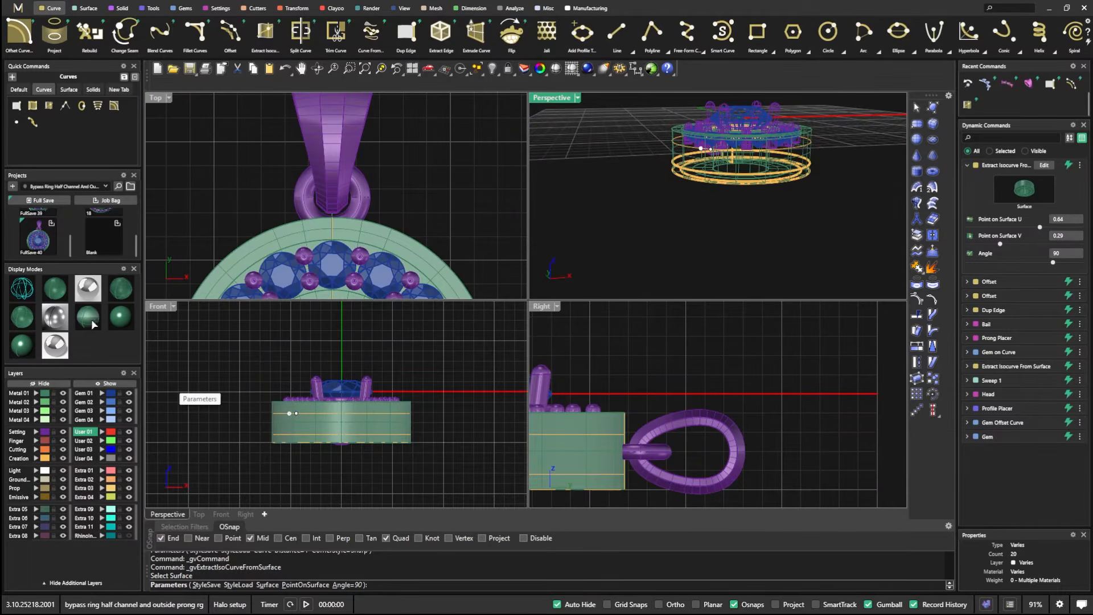
click(17, 291)
scroll(326, 418, up, 8)
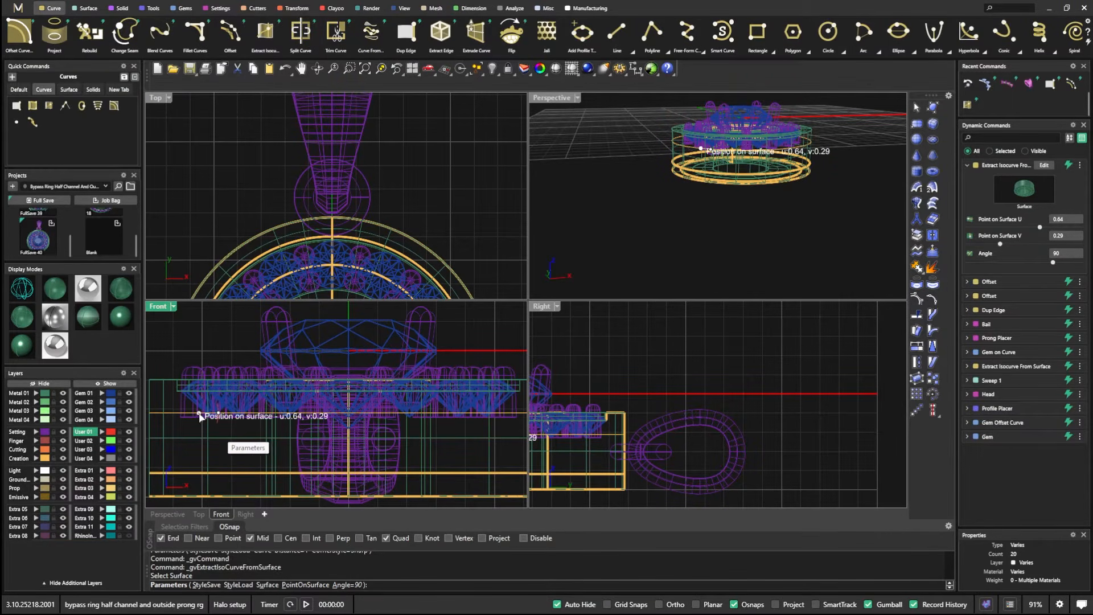
mouse_move(199, 417)
mouse_down()
mouse_move(199, 430)
mouse_move(203, 416)
mouse_up()
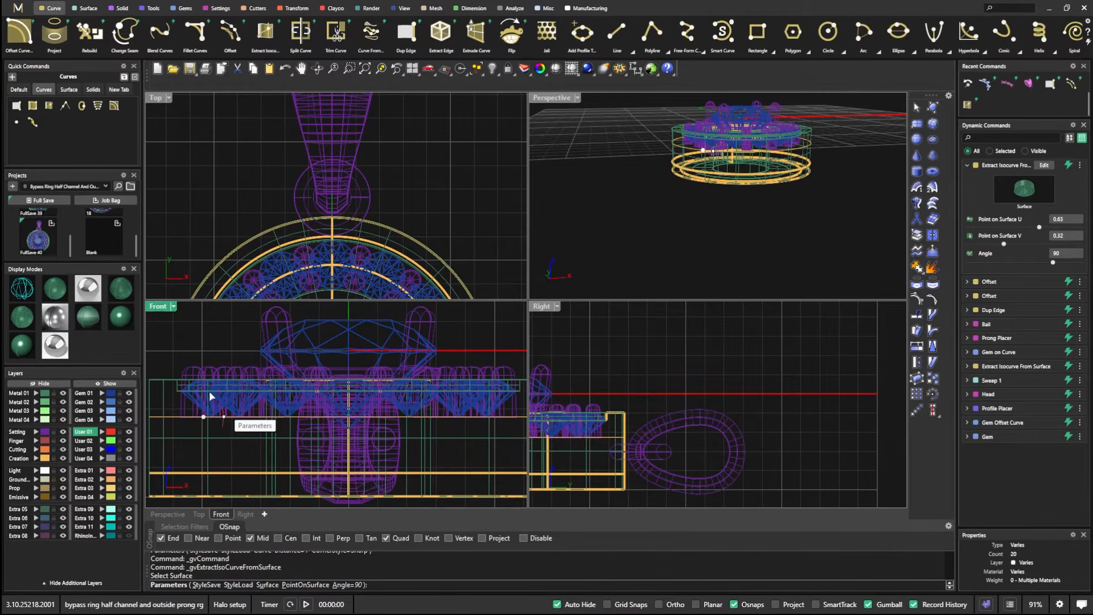
drag(206, 421, 206, 412)
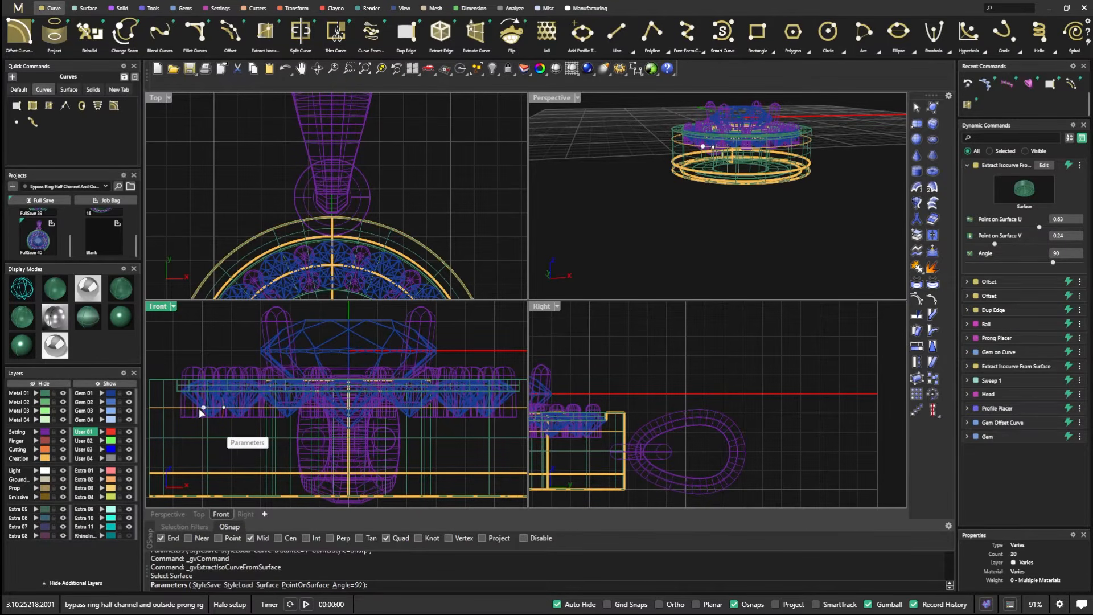
Step: Raise the upper isocurve on the pendant base's outer wall to a surface V position of 0.18 and accept it
drag(204, 408, 204, 401)
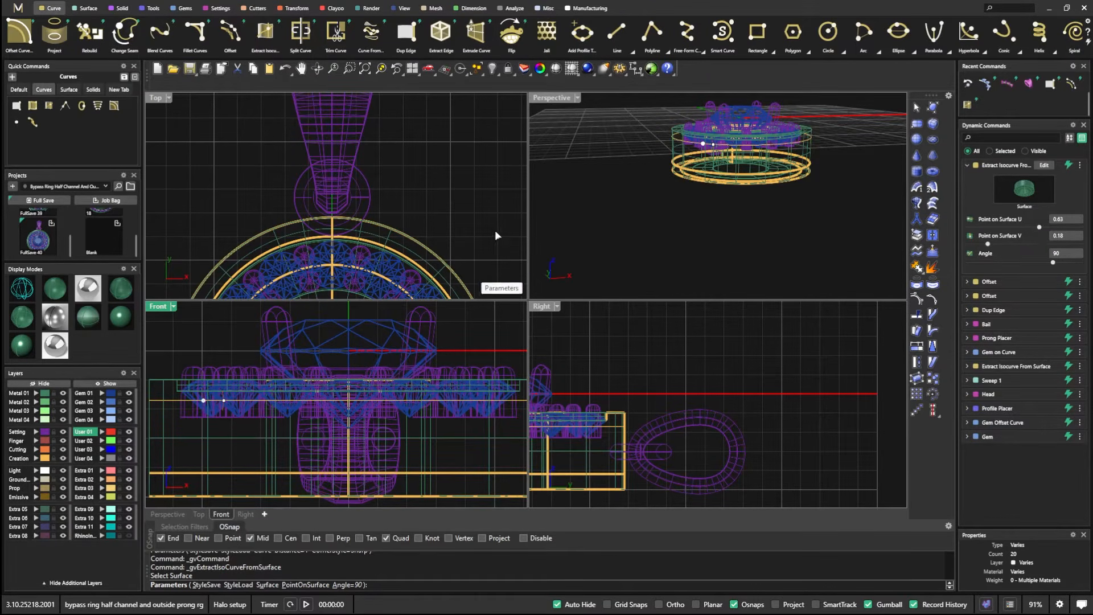
right_click(589, 170)
Step: Select the offset circle on the underside of the pendant base in a shaded Perspective view
double_click(553, 99)
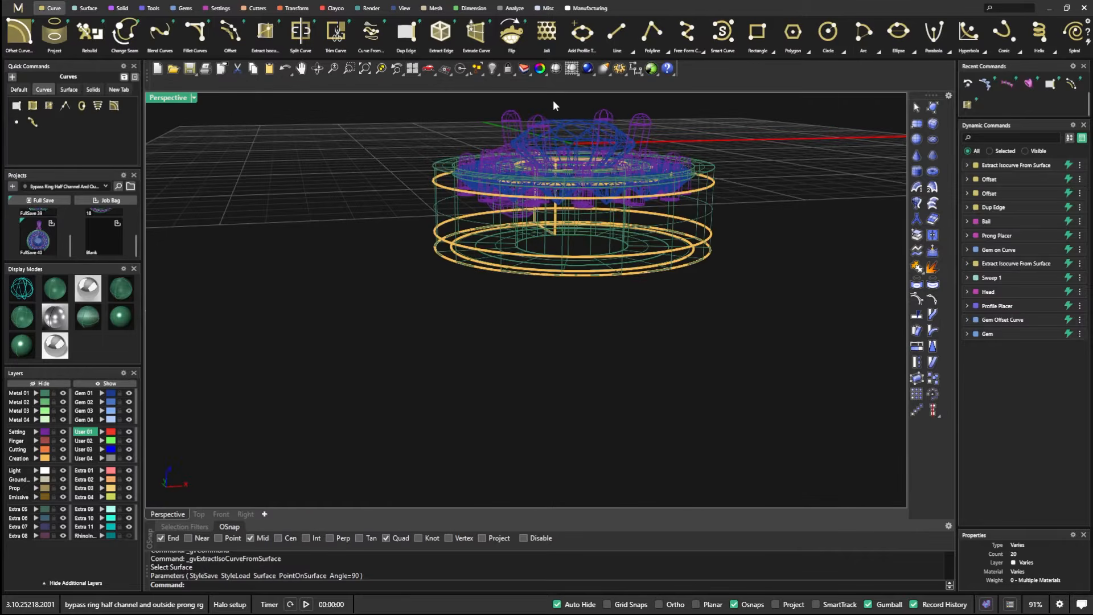
right_drag(540, 381, 486, 360)
click(56, 291)
mouse_move(339, 385)
right_down()
mouse_move(346, 306)
mouse_move(516, 229)
right_up()
scroll(523, 219, up, 6)
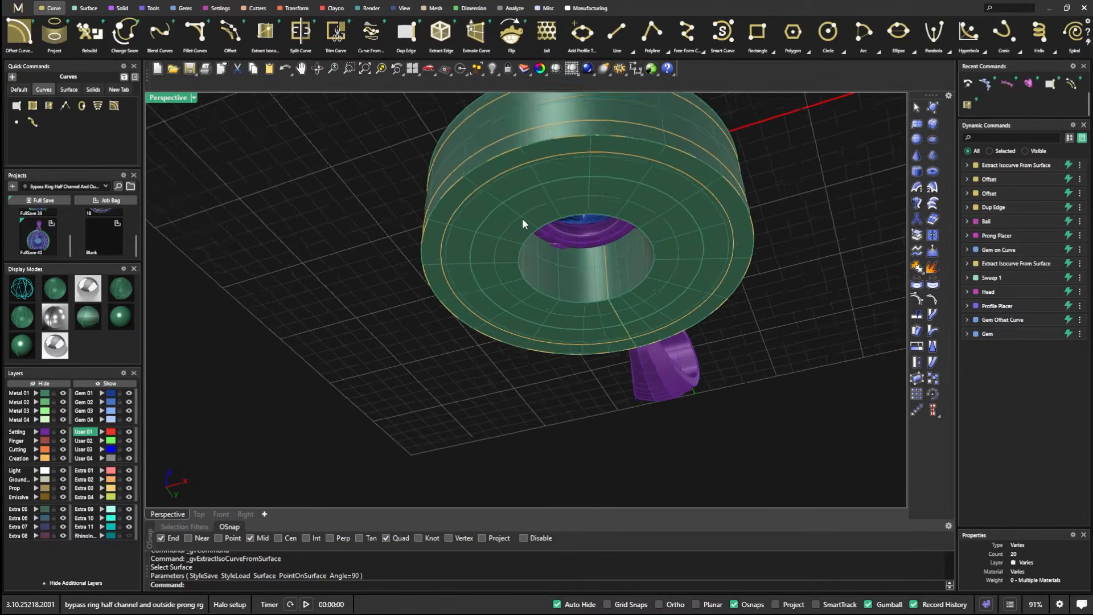
right_drag(487, 265, 401, 247)
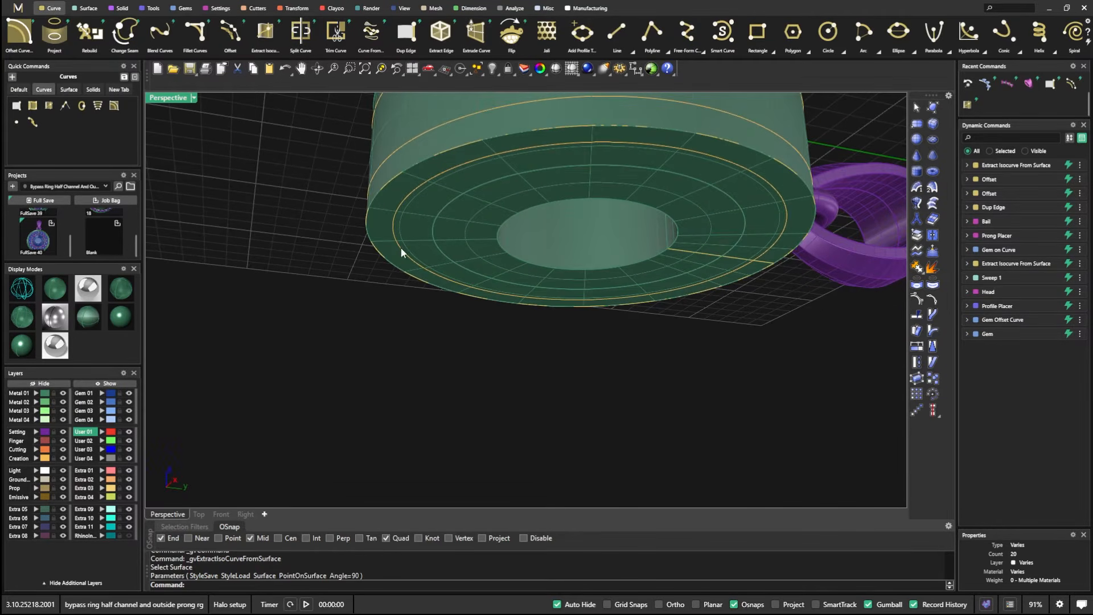
click(401, 205)
right_drag(488, 226, 515, 309)
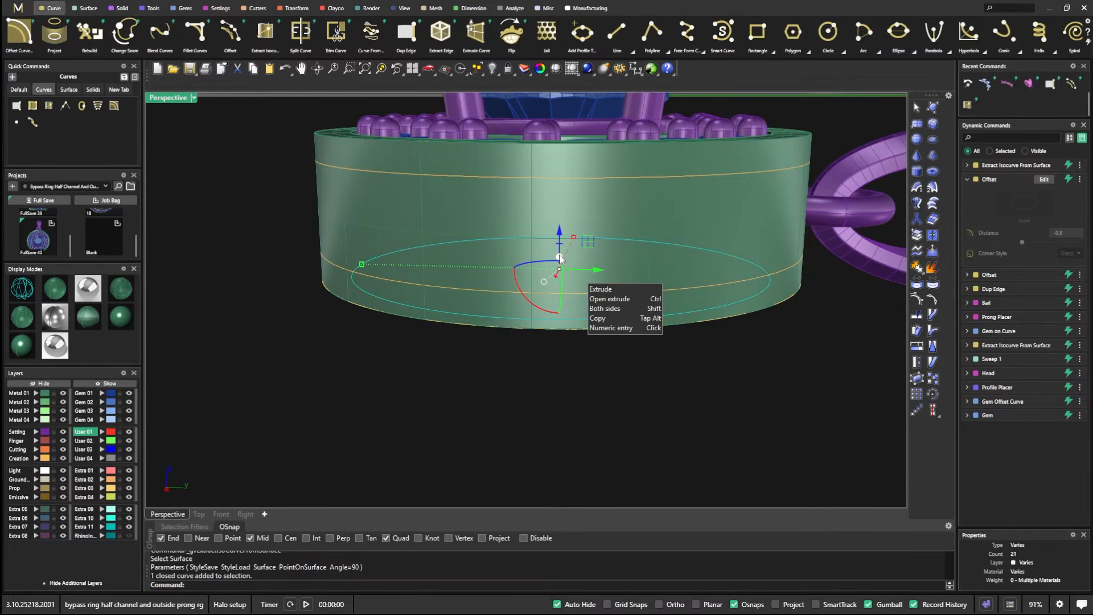
drag(560, 258, 558, 258)
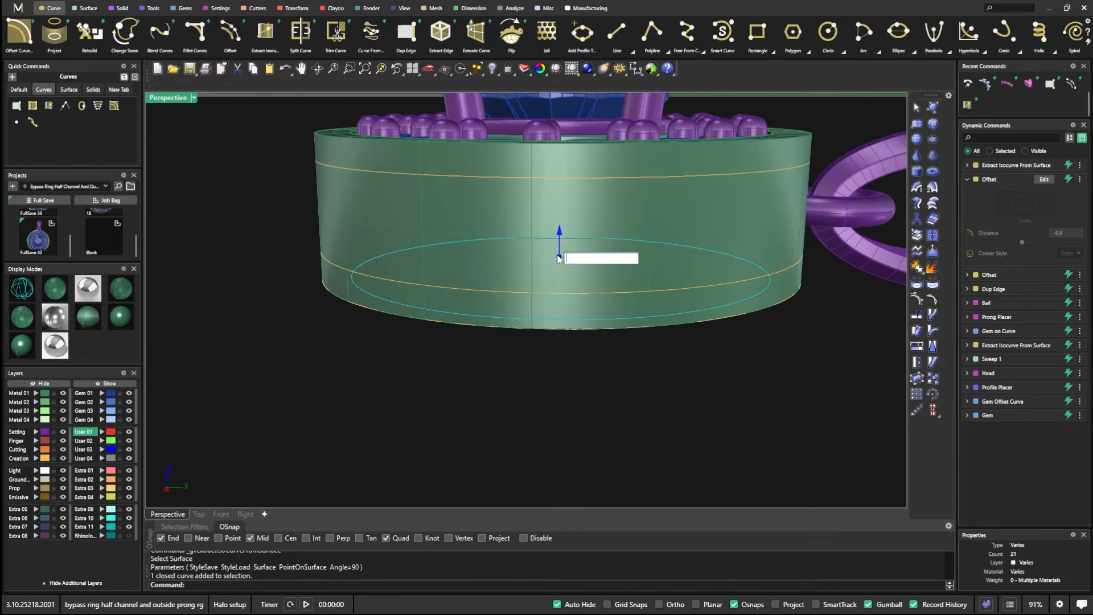
click(254, 186)
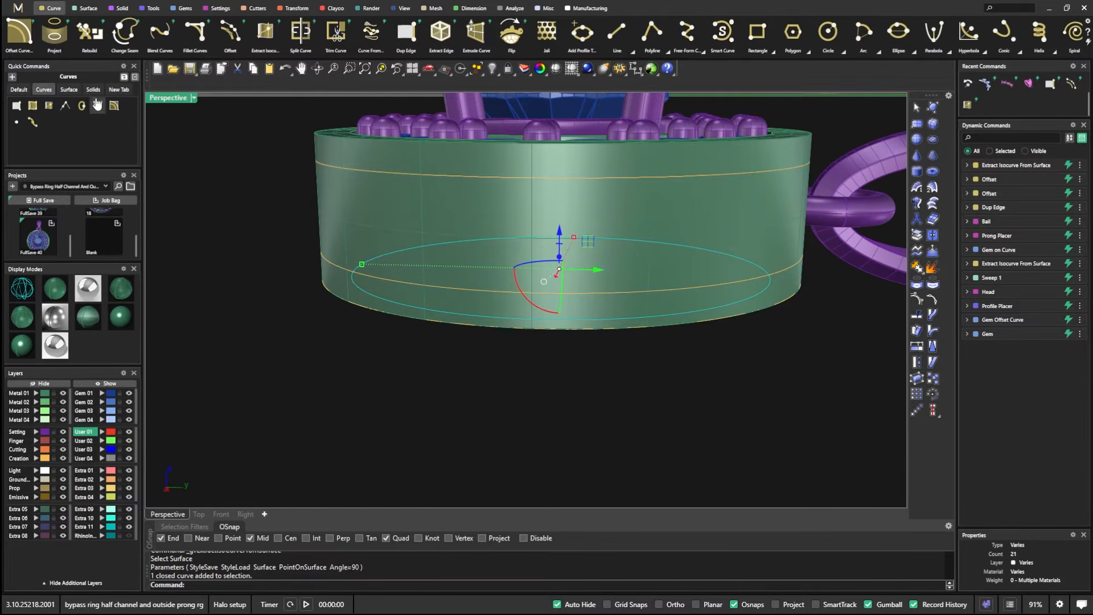
Step: Extrude the selected circle to both sides as a closed solid, reaching up to just about the upper isocurve in the Front view
double_click(171, 98)
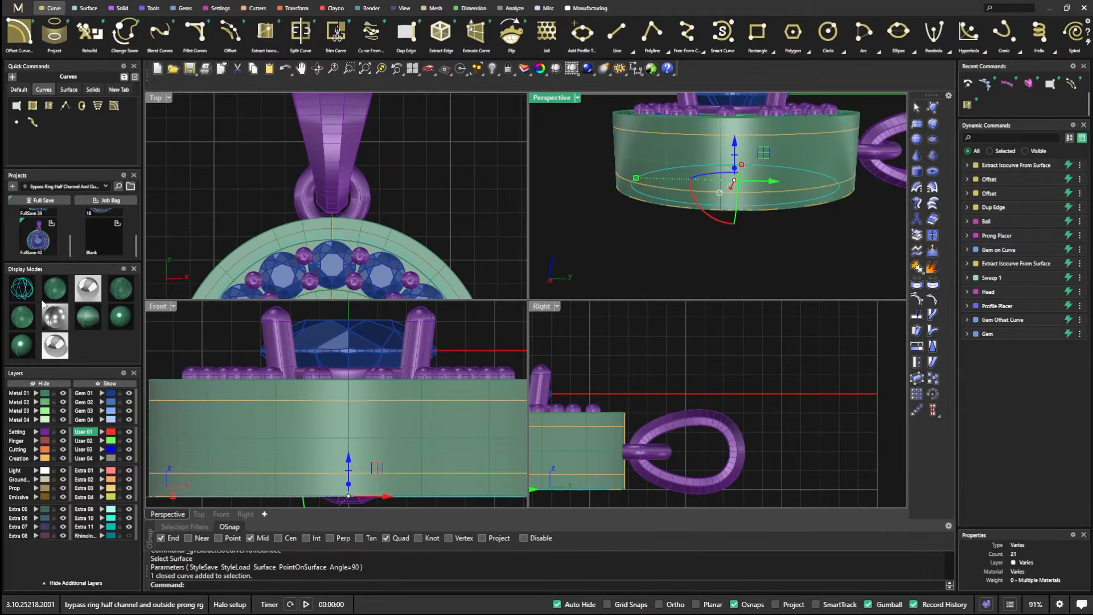
click(23, 289)
right_drag(256, 373, 282, 337)
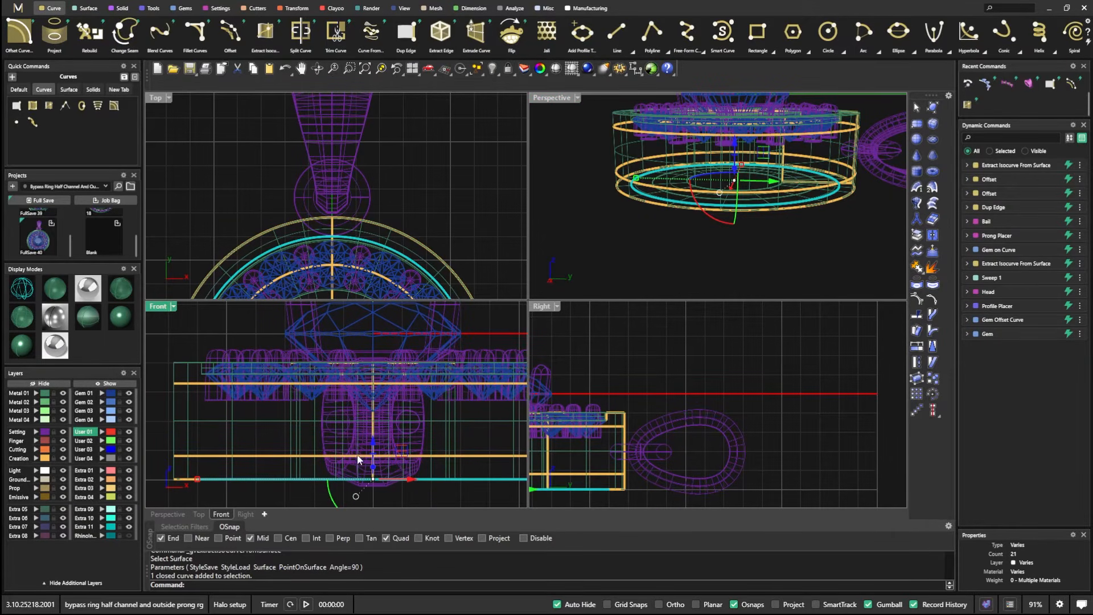
drag(373, 468, 376, 371)
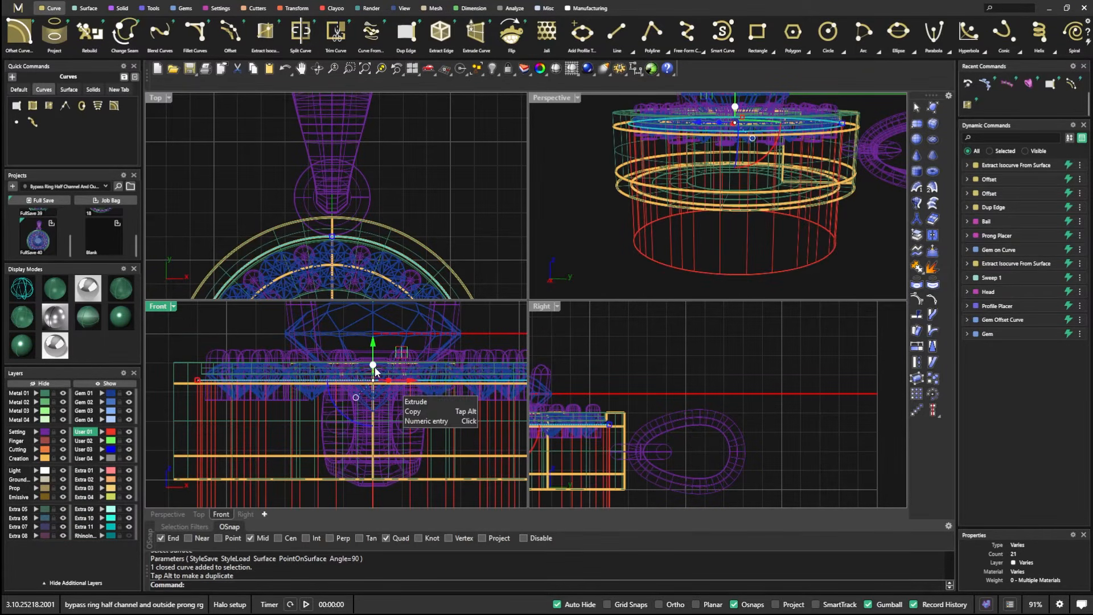
right_click(556, 238)
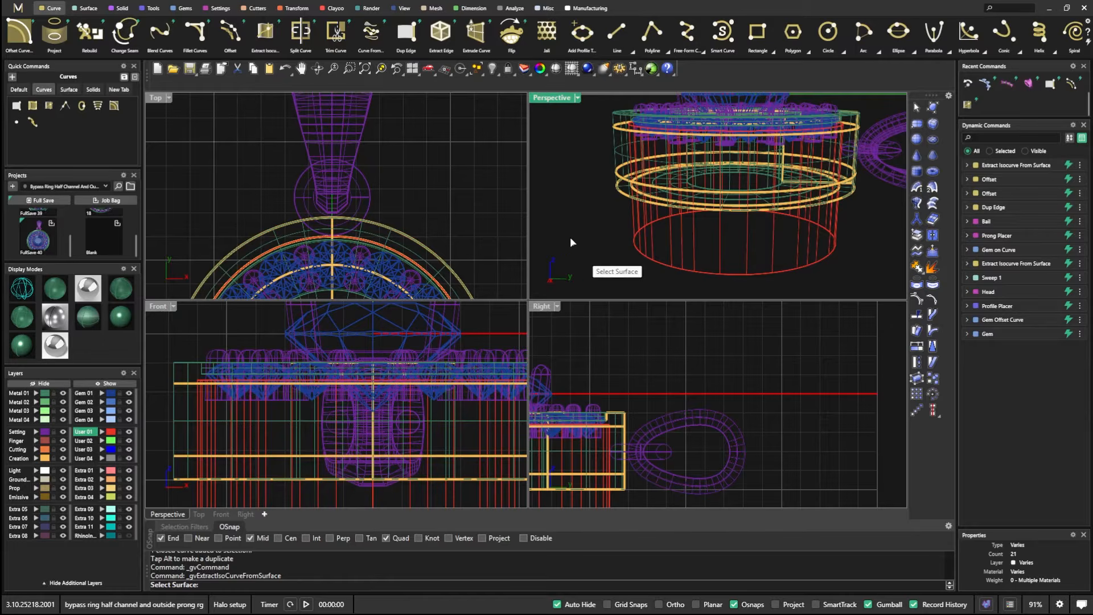
Step: Assign the extruded cylinder to the Cutting layer
click(639, 251)
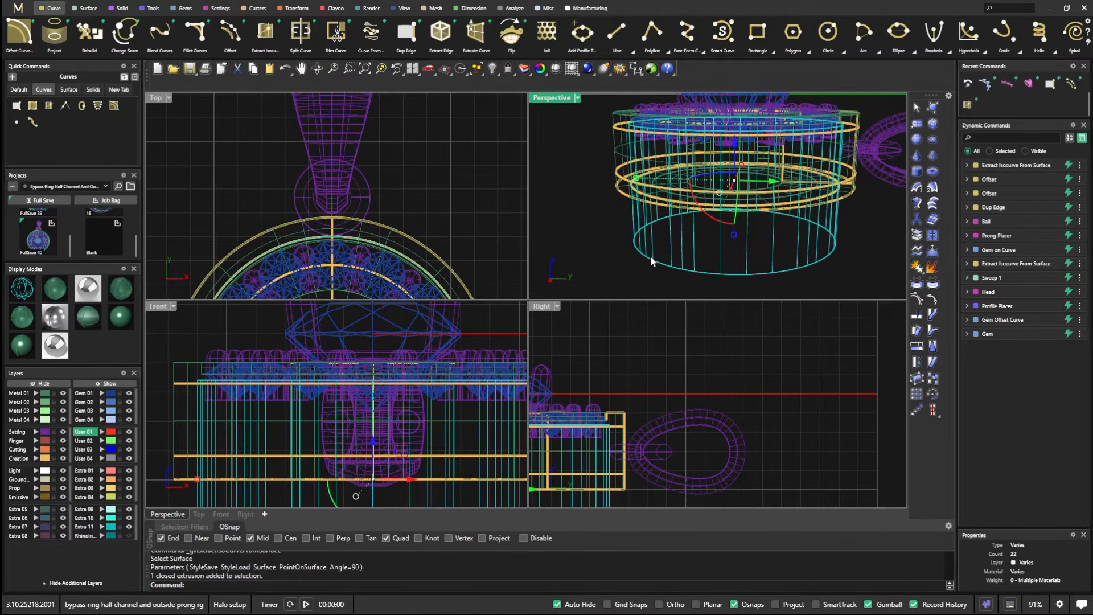
click(36, 450)
Step: Subtract the orange cutting cylinder from the green pendant base with Boolean Difference in the shaded Perspective view
double_click(551, 98)
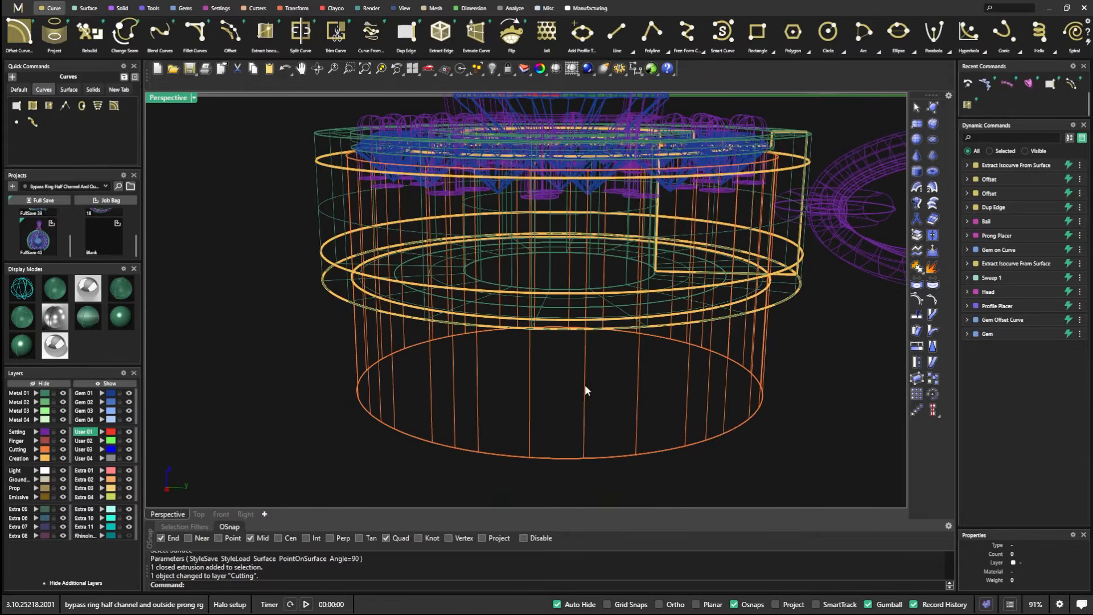
scroll(556, 353, up, 3)
click(56, 290)
mouse_move(379, 425)
right_down()
mouse_move(356, 391)
mouse_move(367, 420)
right_up()
scroll(482, 399, down, 6)
mouse_move(485, 402)
right_down()
mouse_move(515, 442)
mouse_move(460, 346)
right_up()
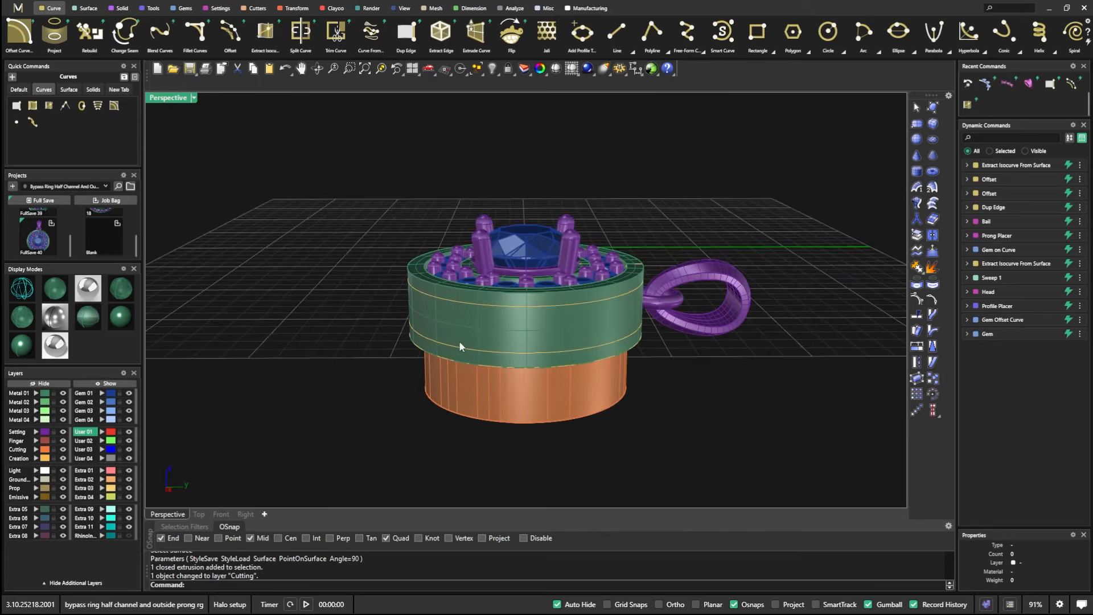
click(119, 8)
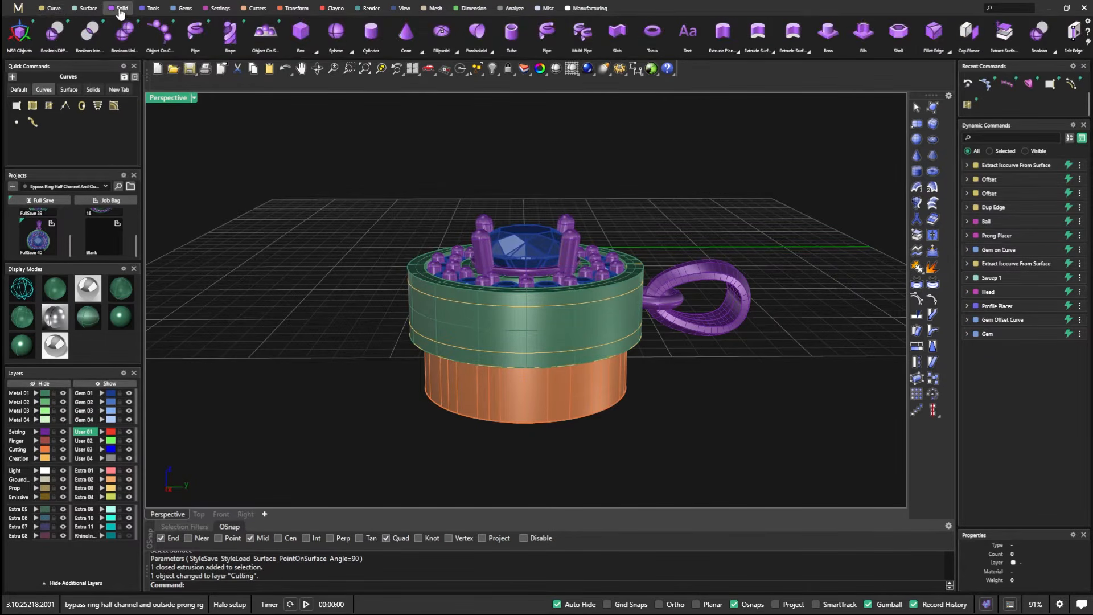
click(55, 38)
click(425, 318)
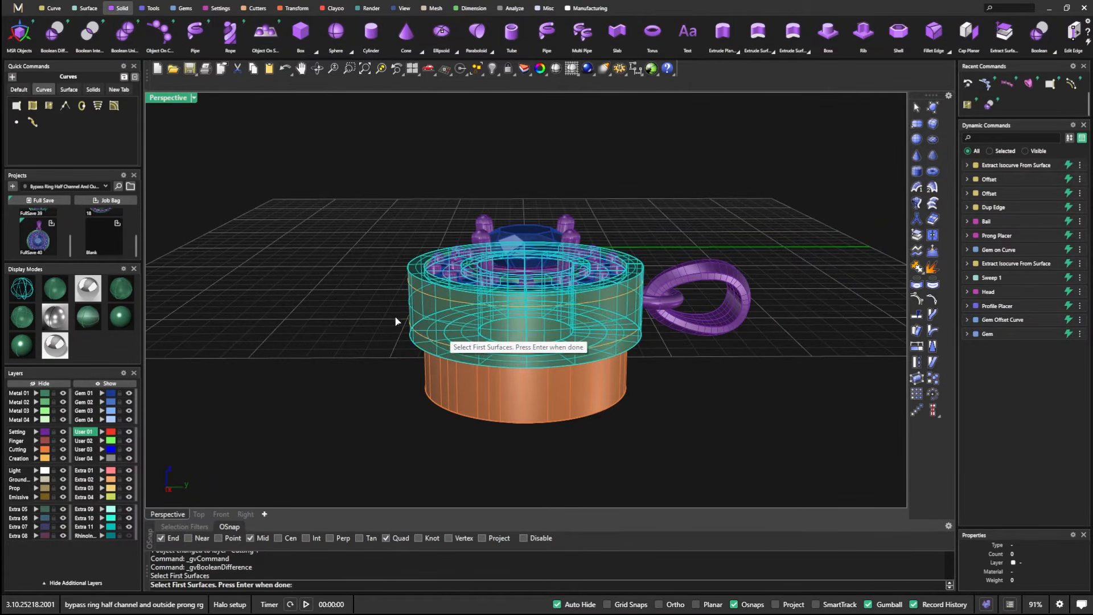
key(Return)
click(424, 397)
key(Return)
Step: Examine the pendant base, prongs and bail from several angles after the cut
right_drag(361, 374, 486, 322)
right_drag(580, 333, 504, 352)
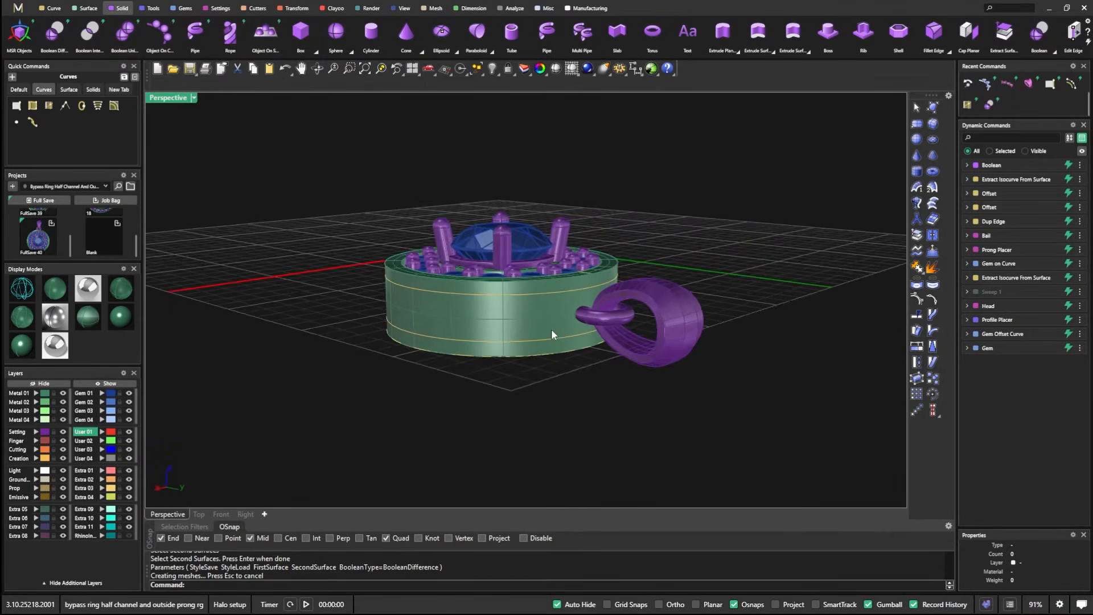
scroll(549, 330, up, 4)
right_drag(586, 369, 563, 387)
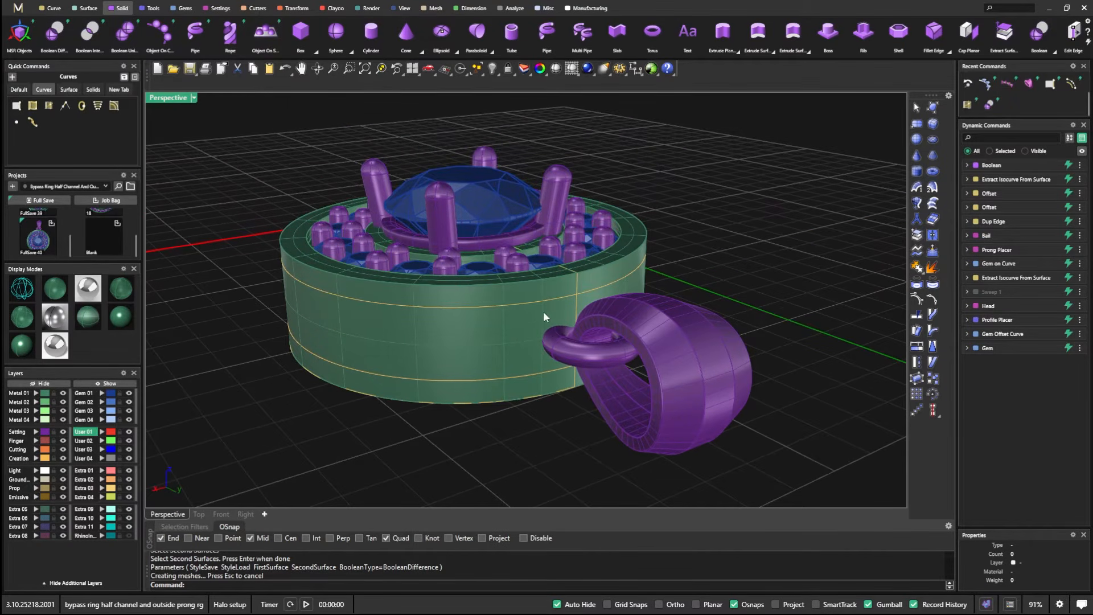
right_drag(558, 330, 568, 337)
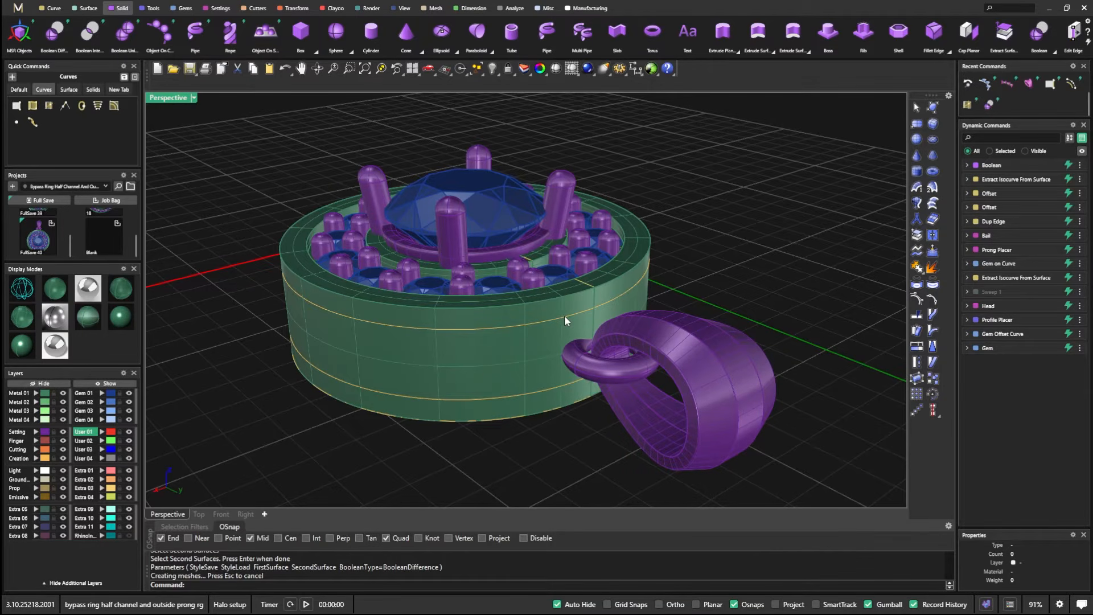
scroll(527, 329, down, 5)
right_drag(473, 389, 280, 266)
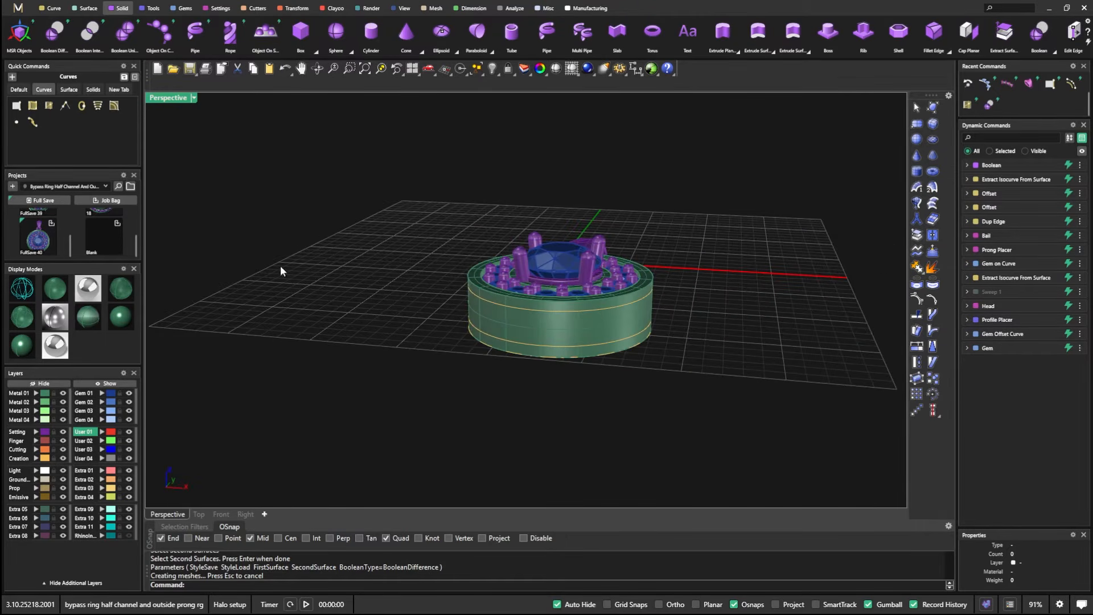
Step: Draw a rectangle of length 4 in the Front view from the lower isocurve up to the upper one, using only the Near snap
double_click(169, 100)
scroll(312, 361, down, 5)
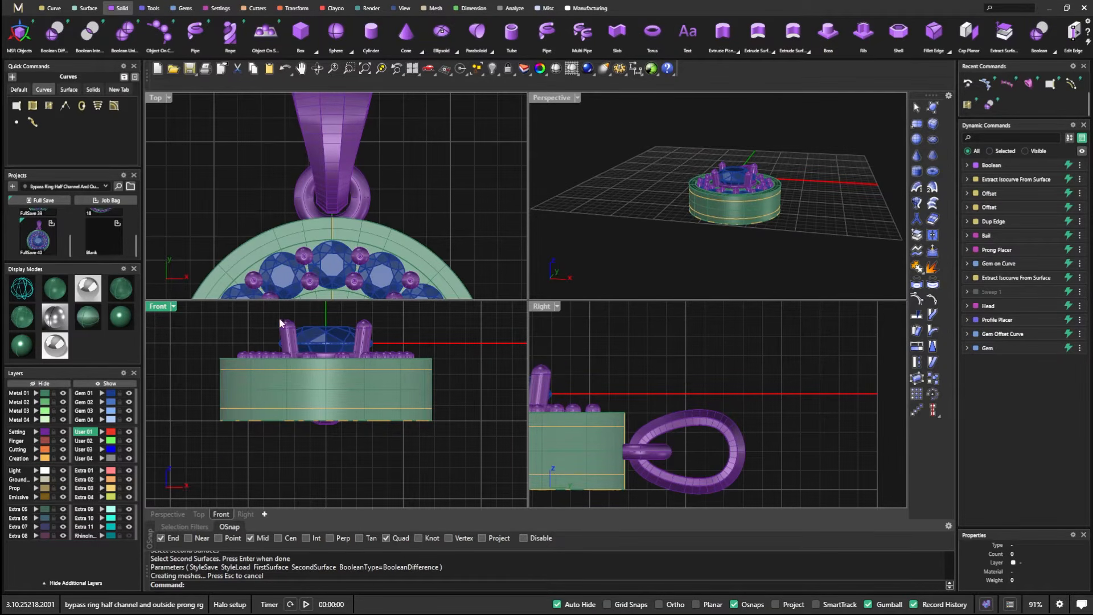
click(53, 8)
click(757, 31)
scroll(273, 467, up, 3)
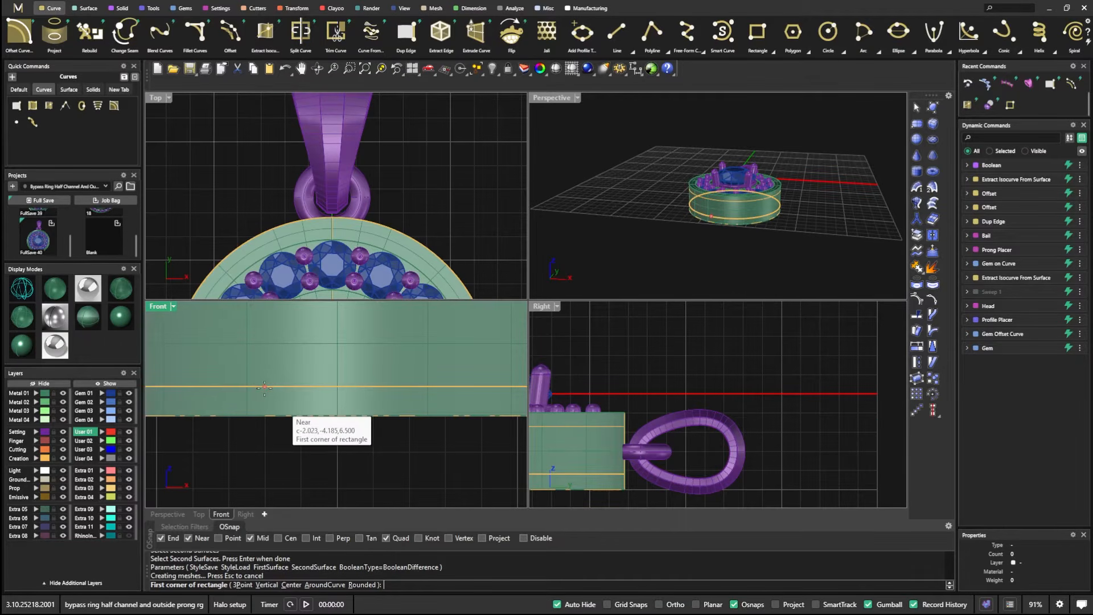
click(264, 387)
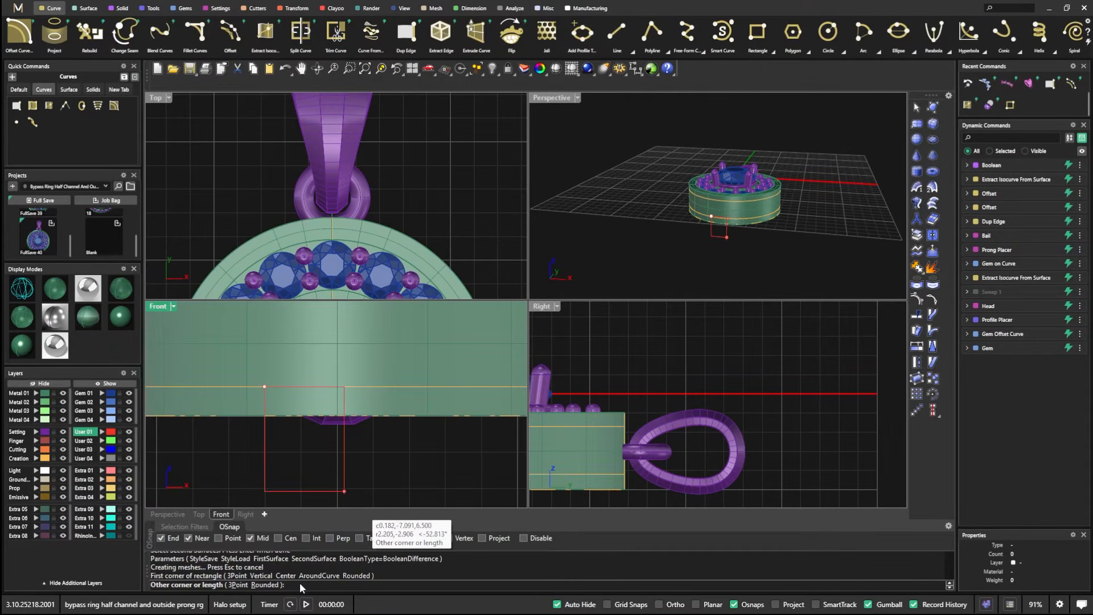
text(4)
key(Return)
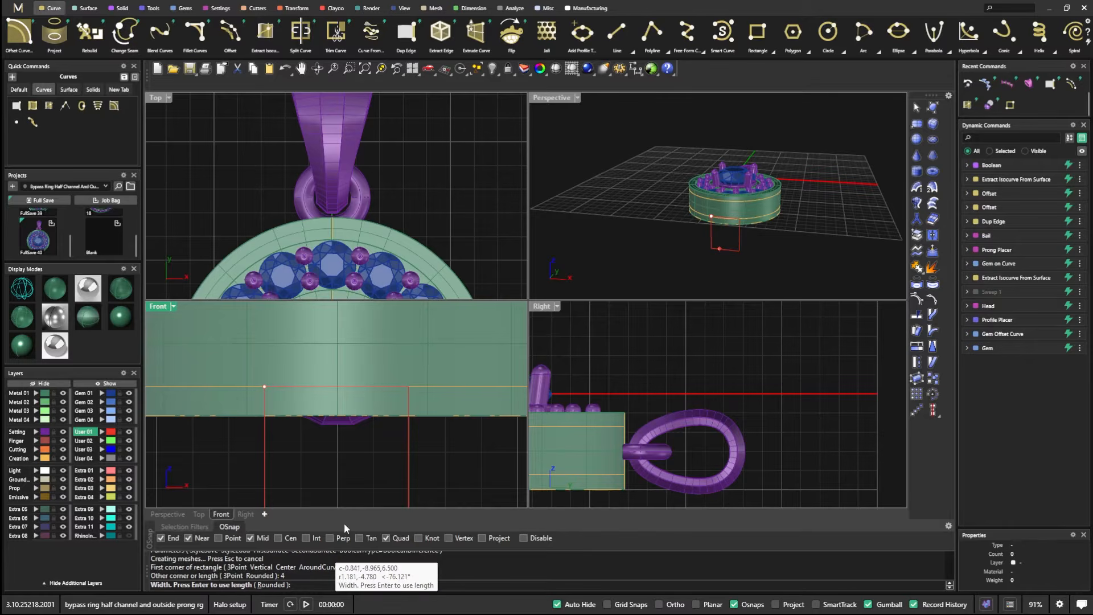
scroll(364, 393, up, 1)
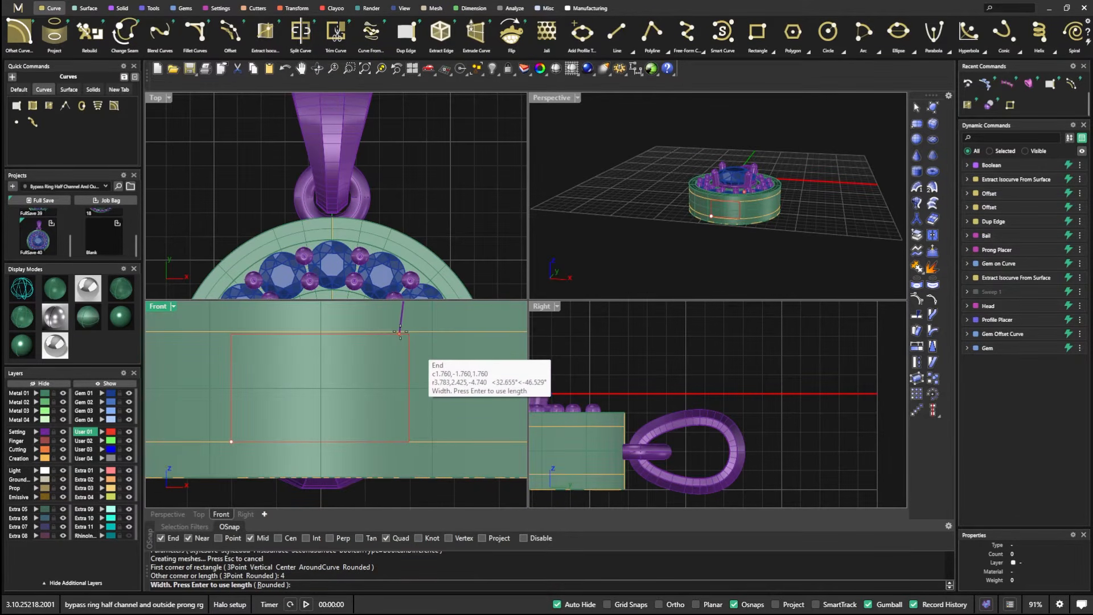
scroll(407, 329, up, 1)
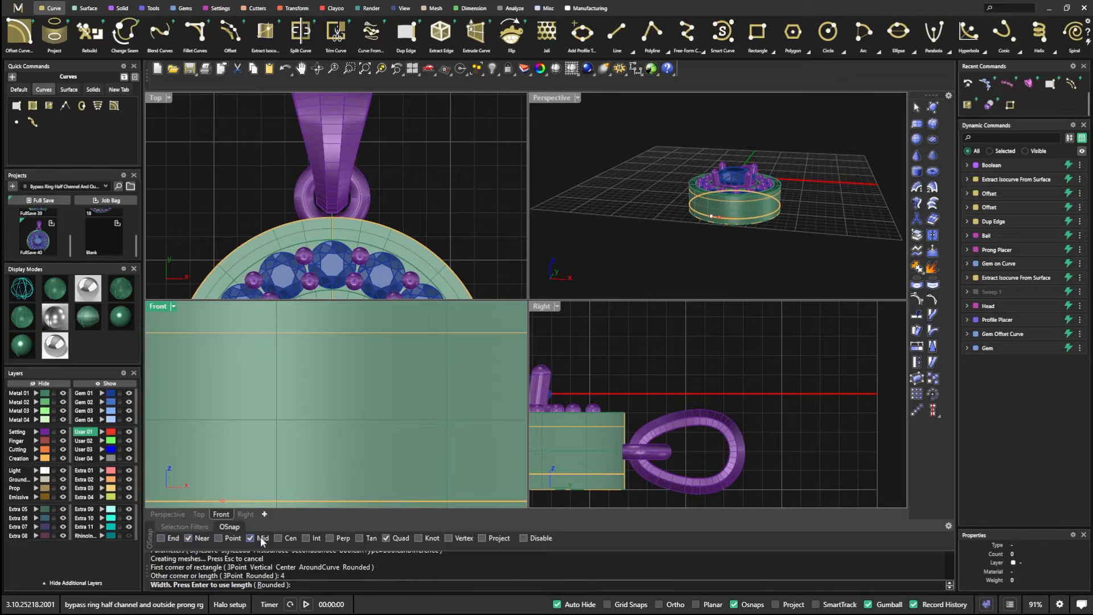
click(384, 537)
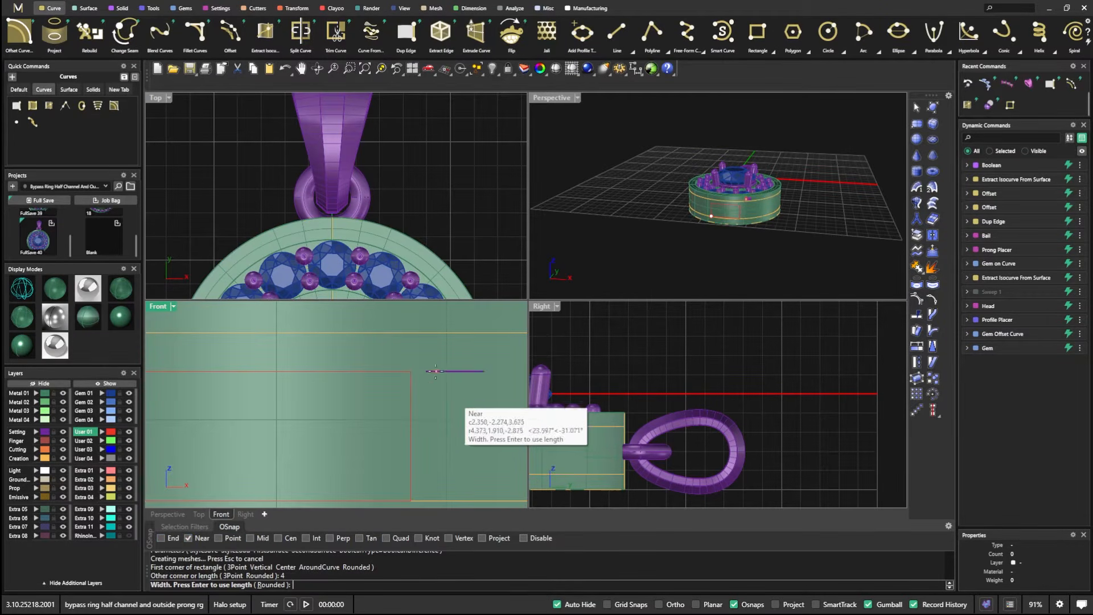
click(424, 333)
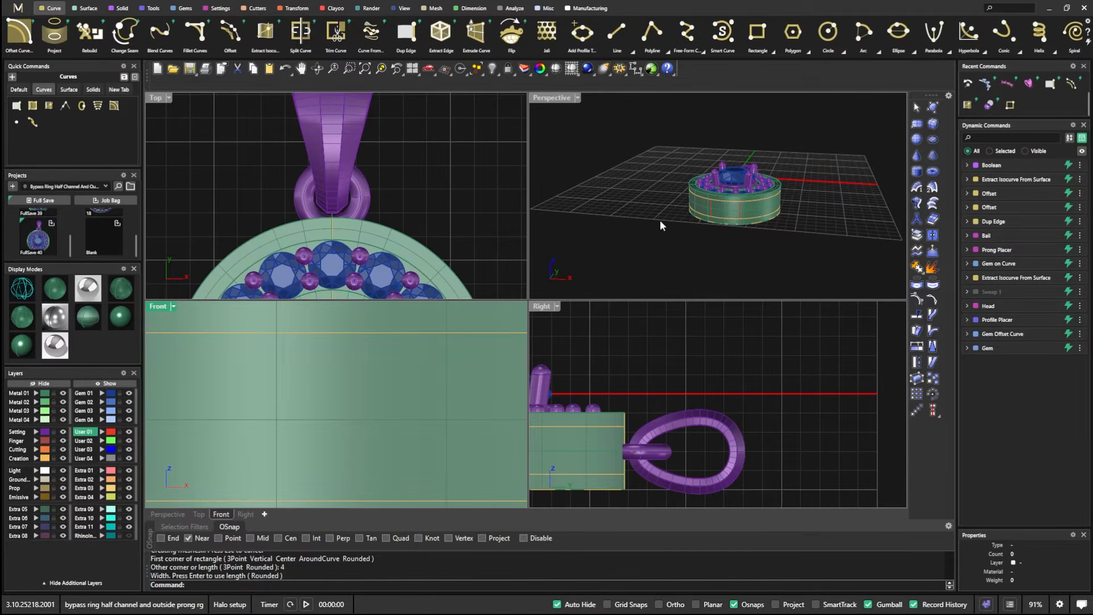
Step: Move the rectangle in the Top view to just outside the pendant base, on the side opposite the bail
click(709, 209)
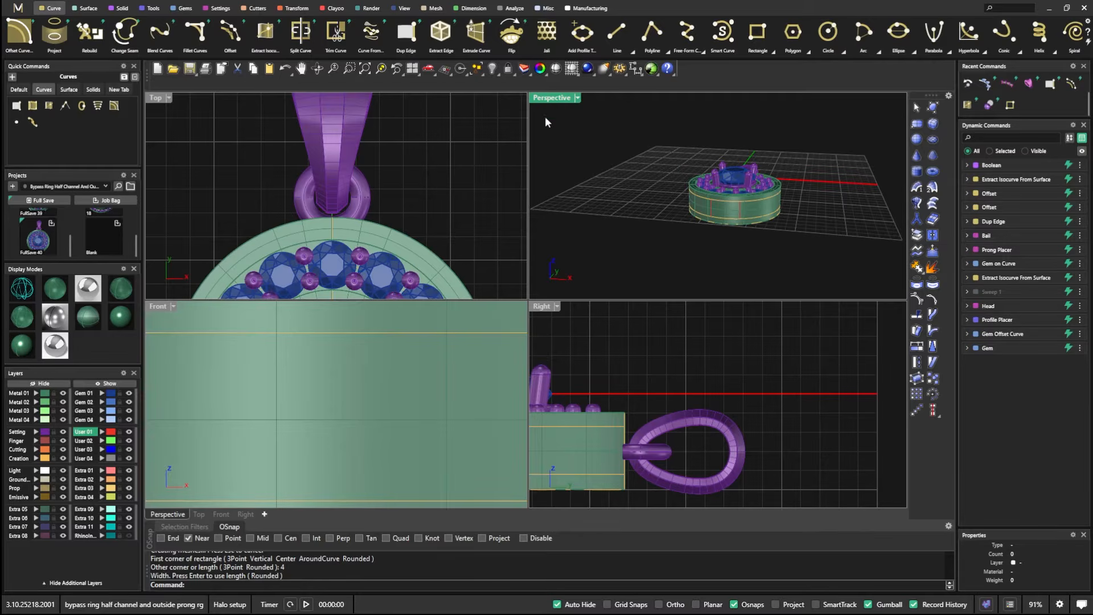
double_click(550, 98)
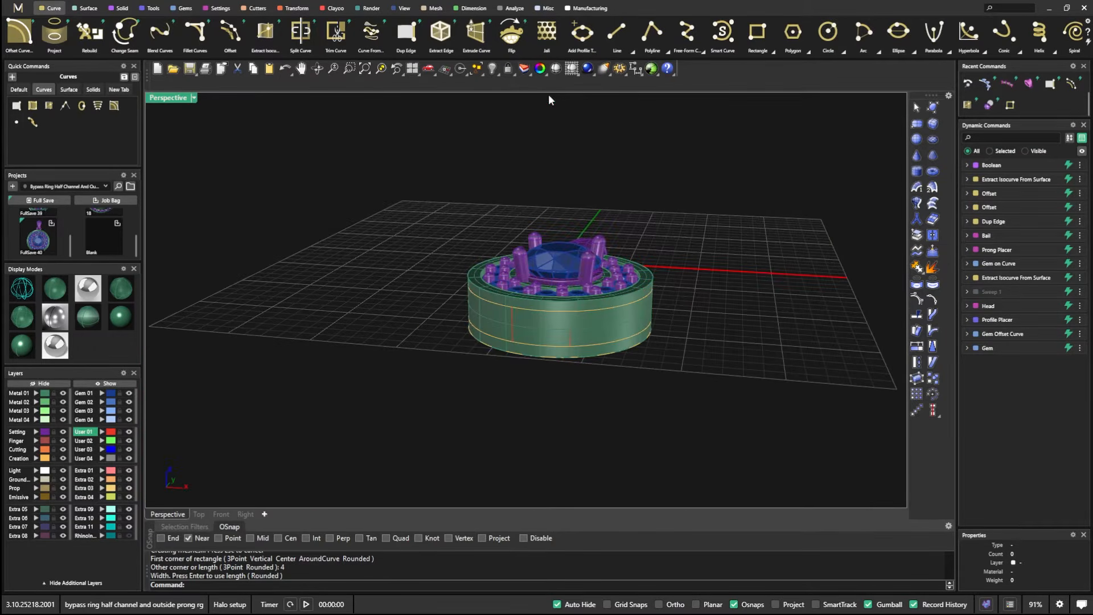
double_click(165, 99)
scroll(337, 173, down, 3)
click(710, 206)
click(736, 243)
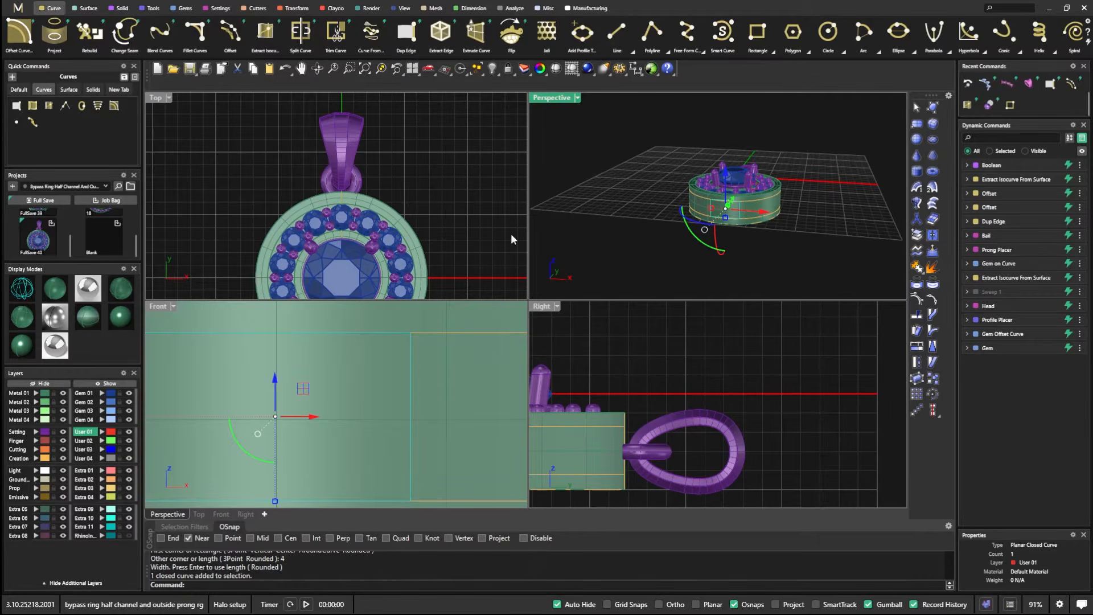
scroll(384, 195, down, 9)
scroll(381, 239, up, 13)
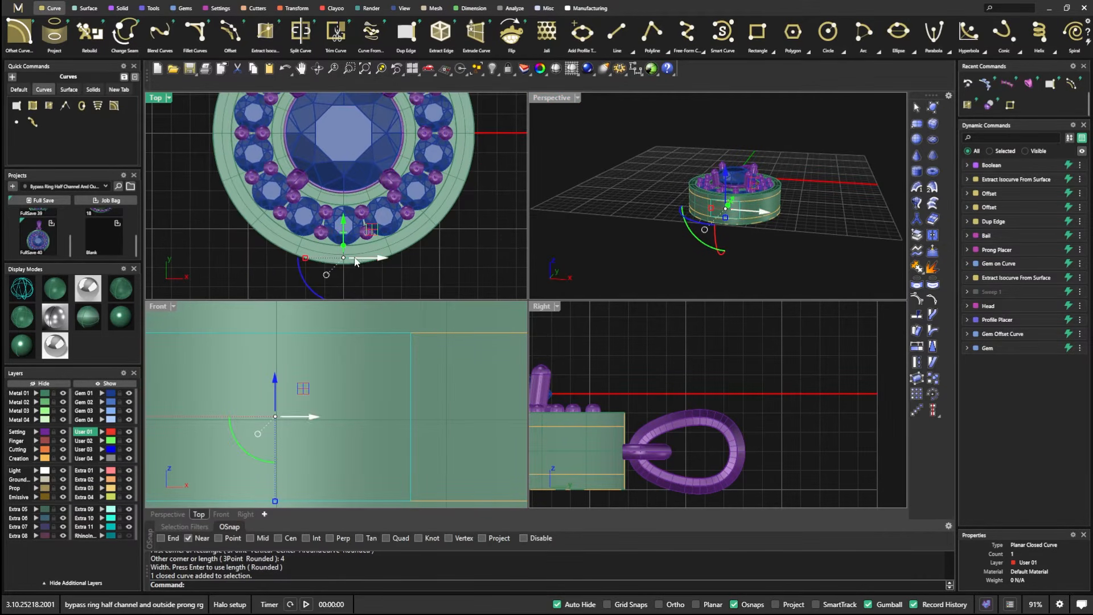
scroll(358, 263, down, 3)
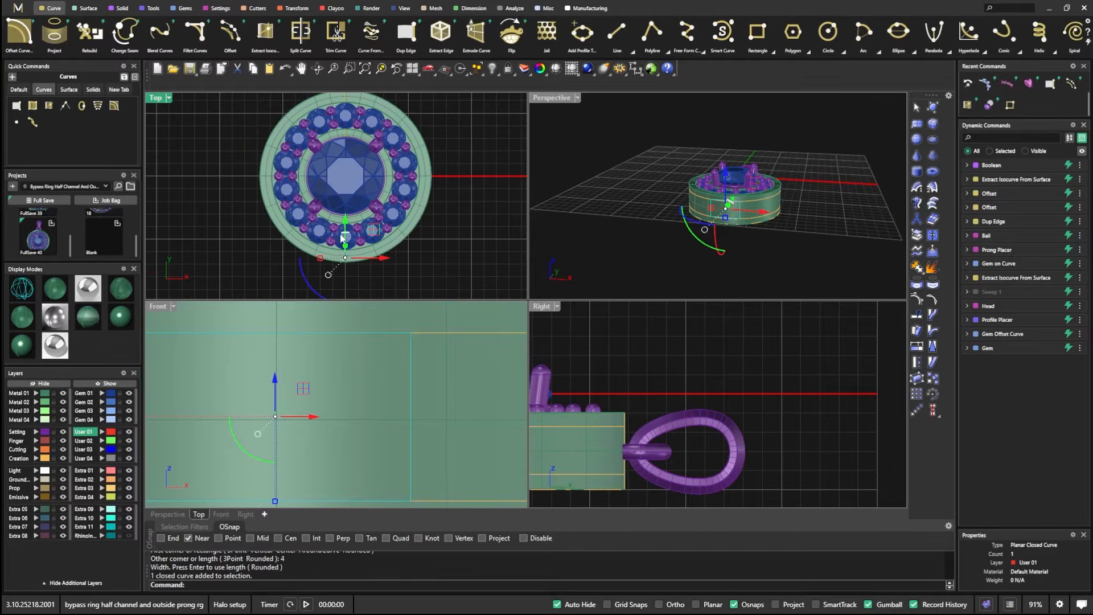
drag(346, 222, 345, 245)
key(Escape)
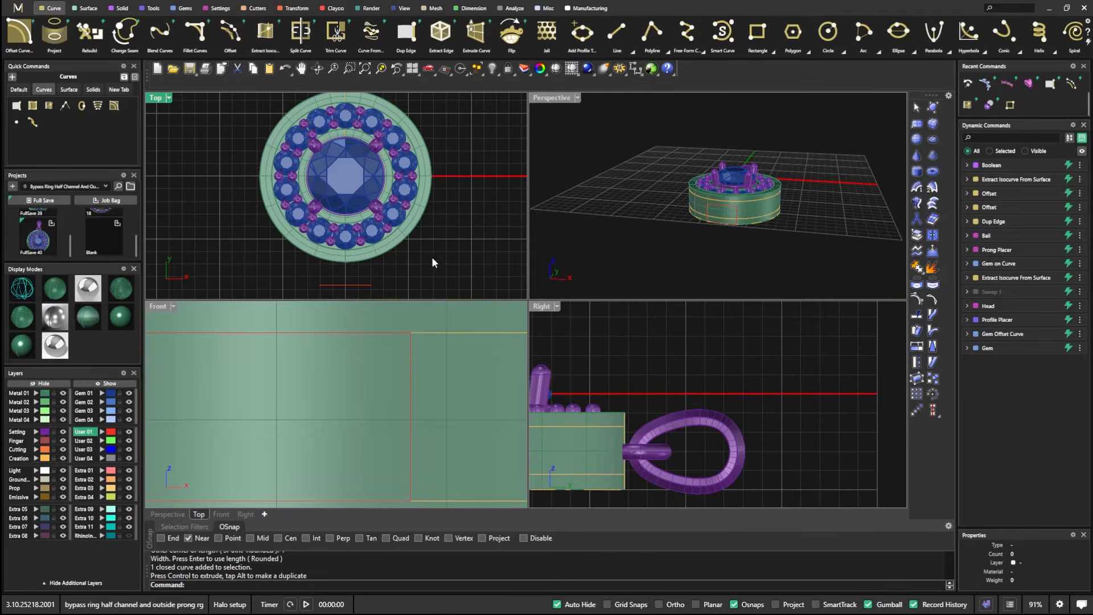
Step: Extrude the rectangle from outside the pendant base inward past its wall, forming a solid block that reaches under the centre gem
click(341, 286)
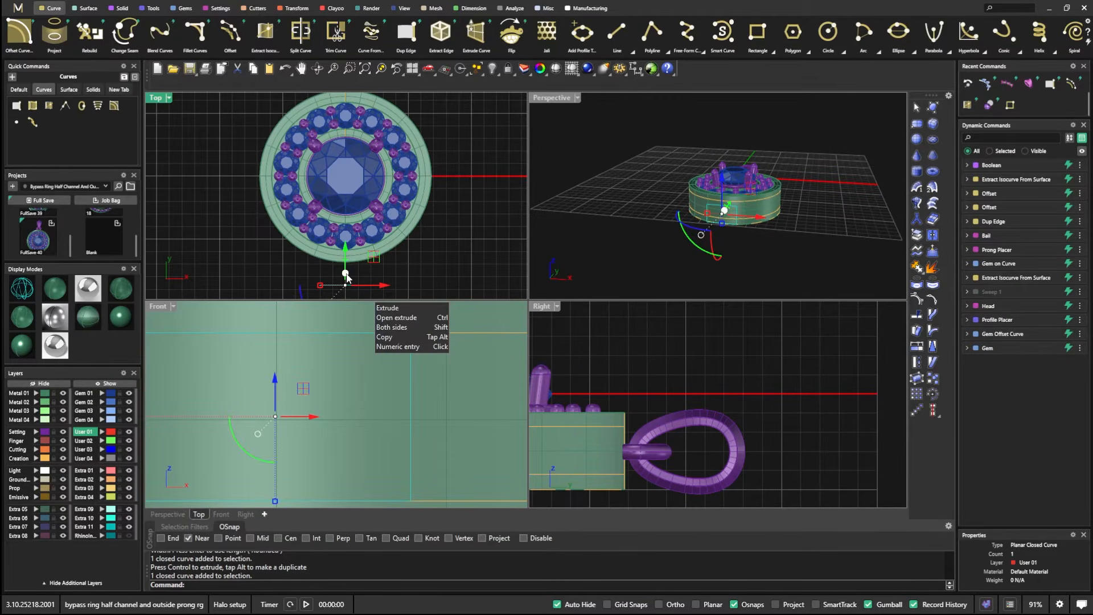
drag(345, 275, 359, 177)
right_drag(613, 236, 533, 197)
click(594, 180)
right_drag(595, 180, 622, 230)
scroll(790, 225, up, 6)
right_drag(789, 224, 708, 213)
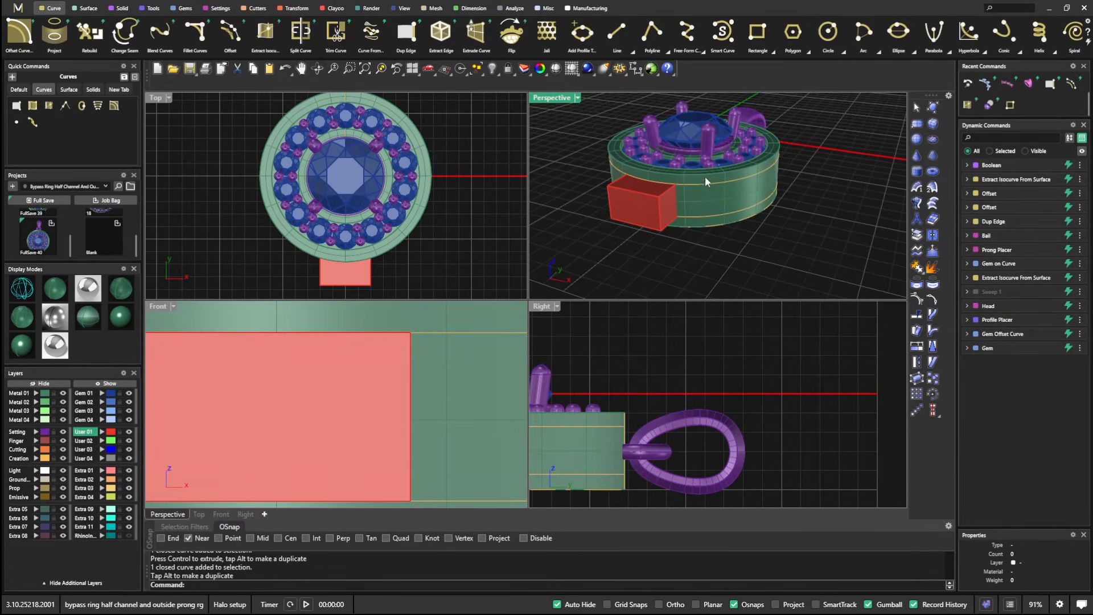
right_drag(644, 249, 682, 268)
right_drag(609, 189, 722, 252)
Step: Start a Polar Array of the red block and set its plane axis to Flatten Z Axis so the copies circle the pendant
click(669, 236)
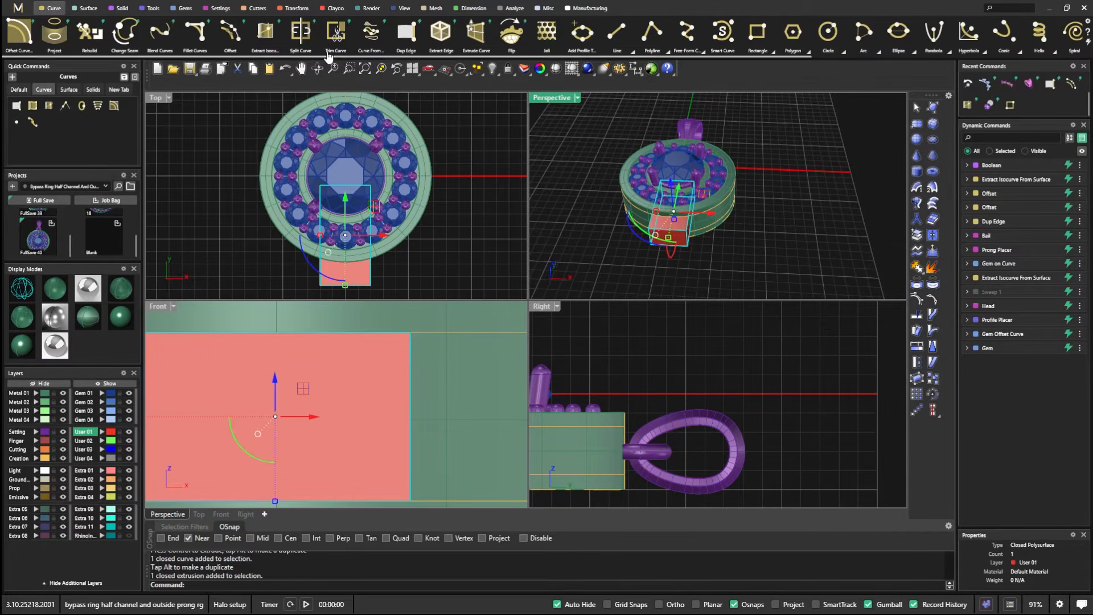
click(293, 8)
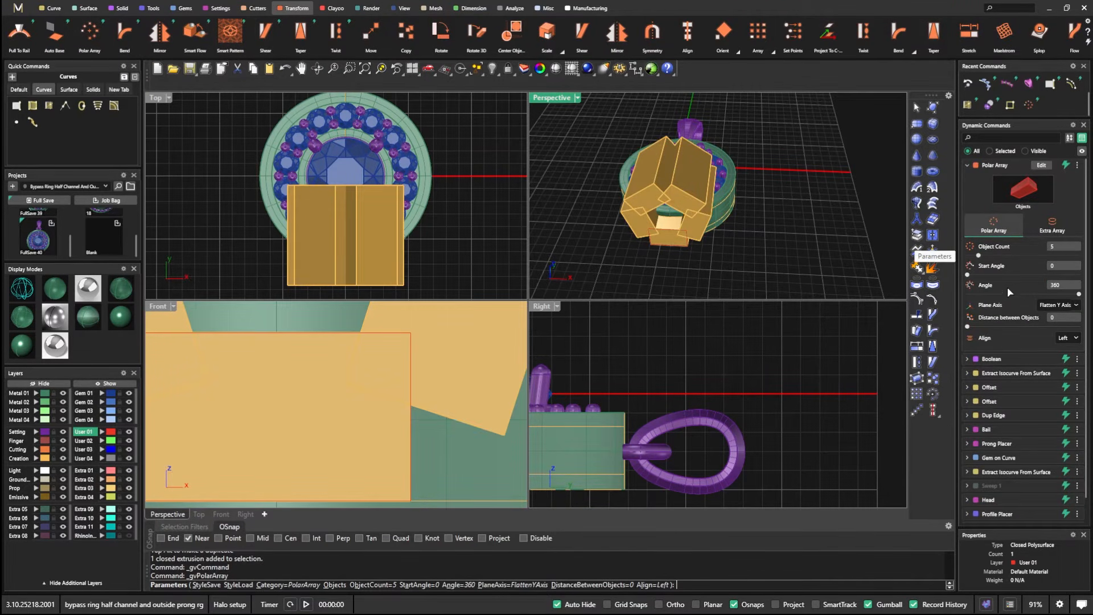
click(1049, 227)
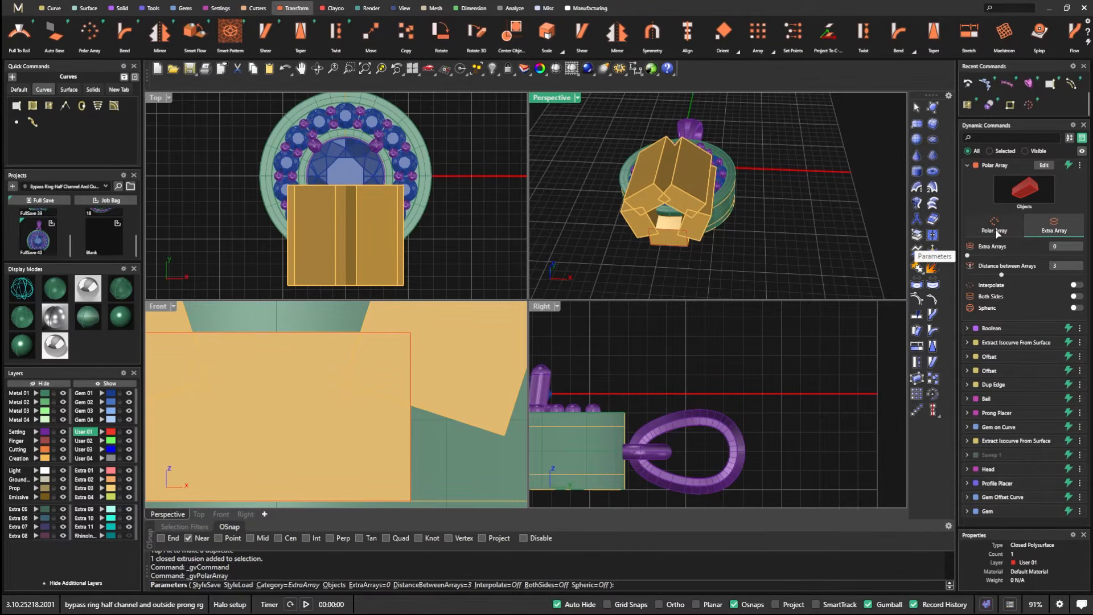
click(996, 231)
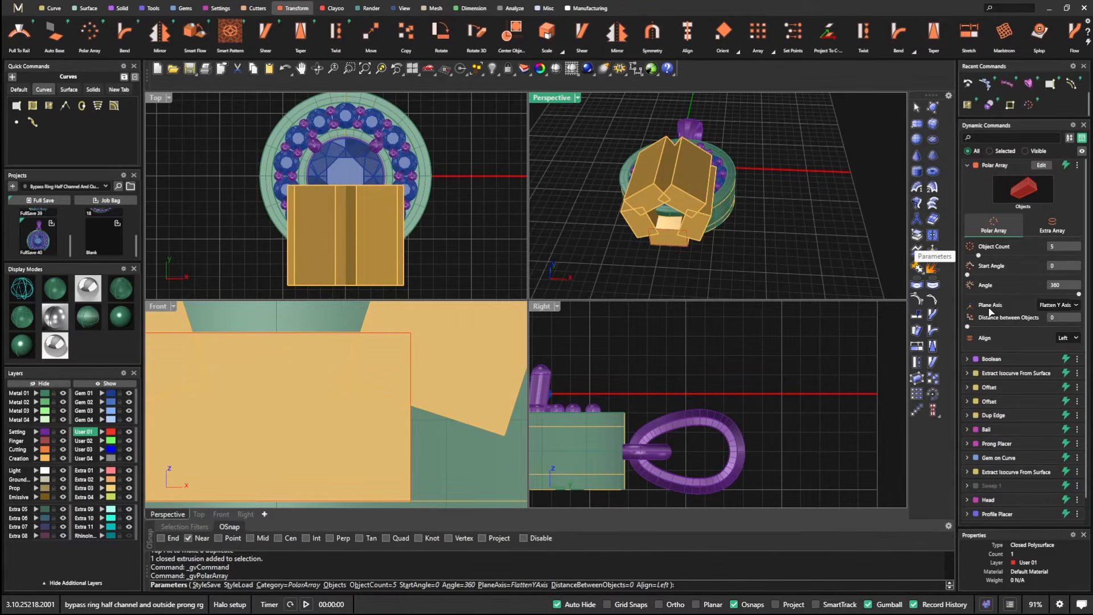
click(1062, 306)
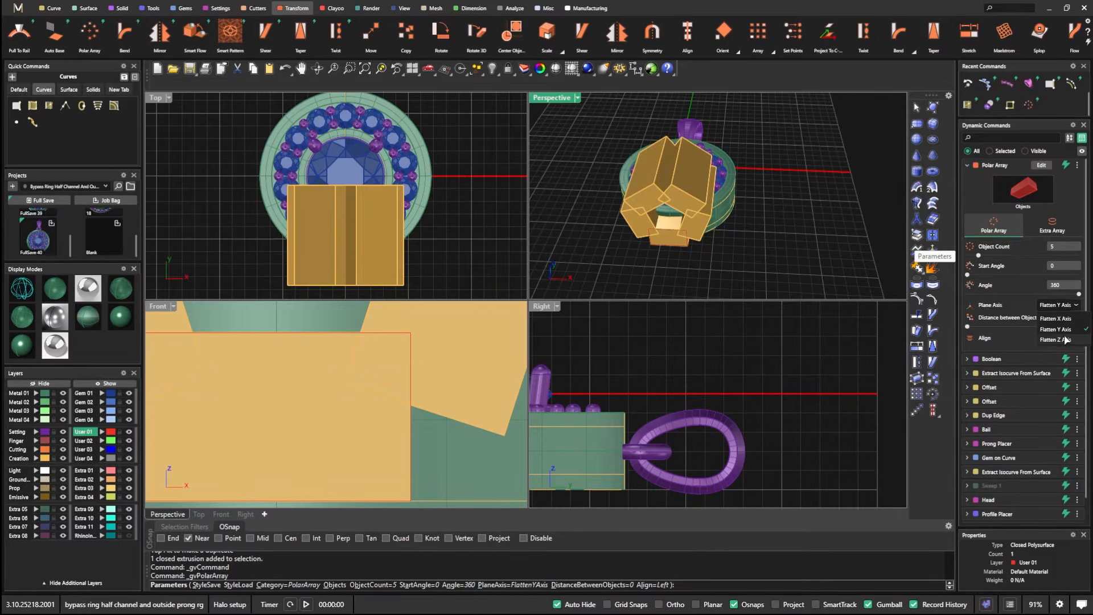
click(1061, 340)
scroll(343, 197, down, 3)
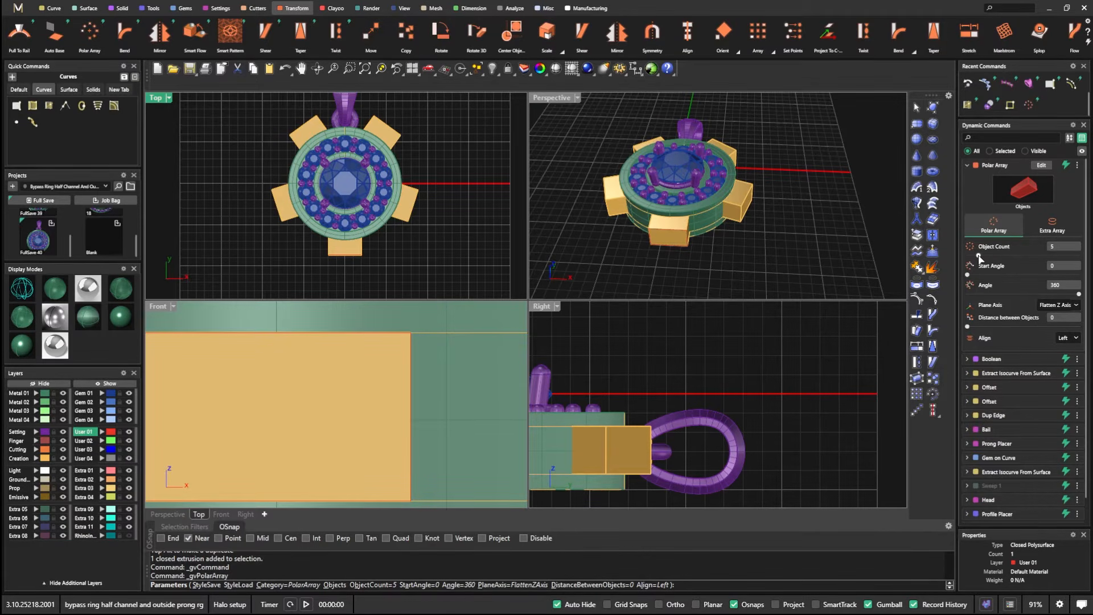
Step: Set the polar array's object count to 9, check the gaps between neighbouring blocks, and finish the array
drag(980, 257, 984, 259)
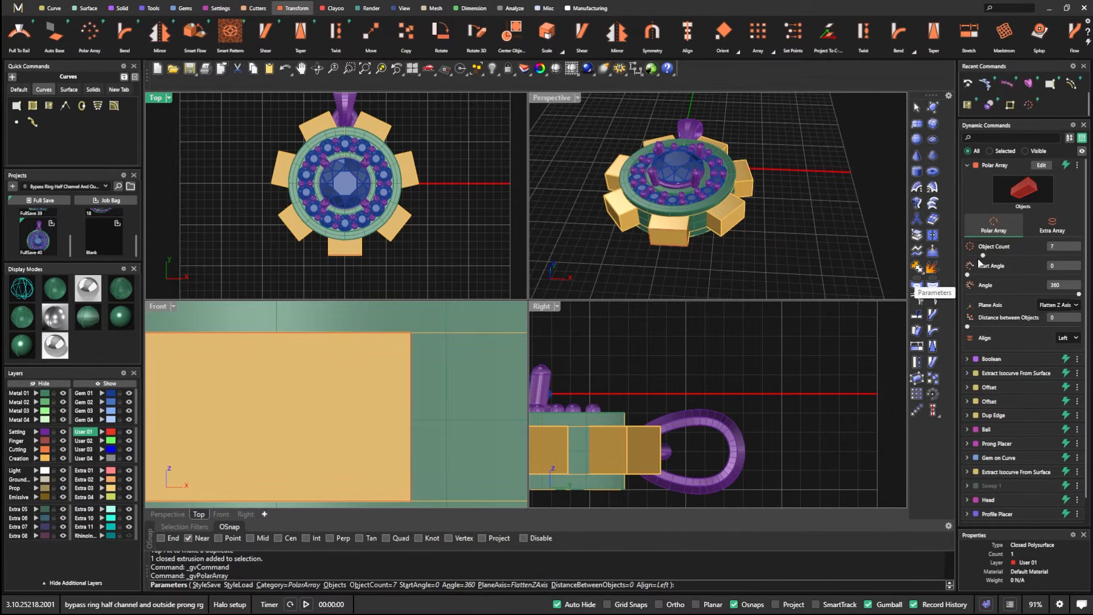
drag(985, 256, 988, 257)
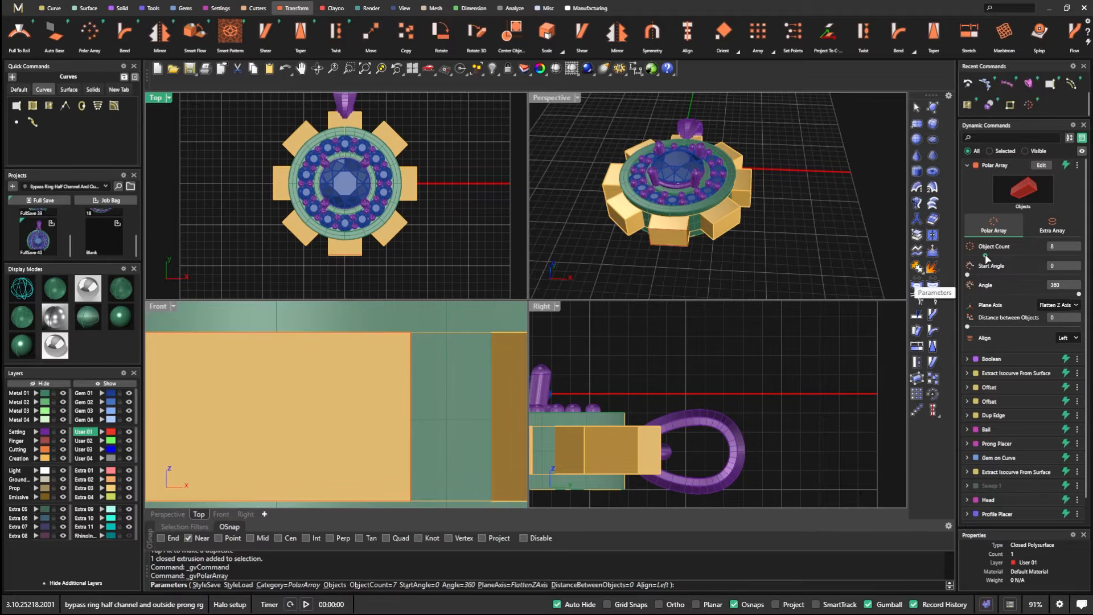
drag(986, 258, 988, 258)
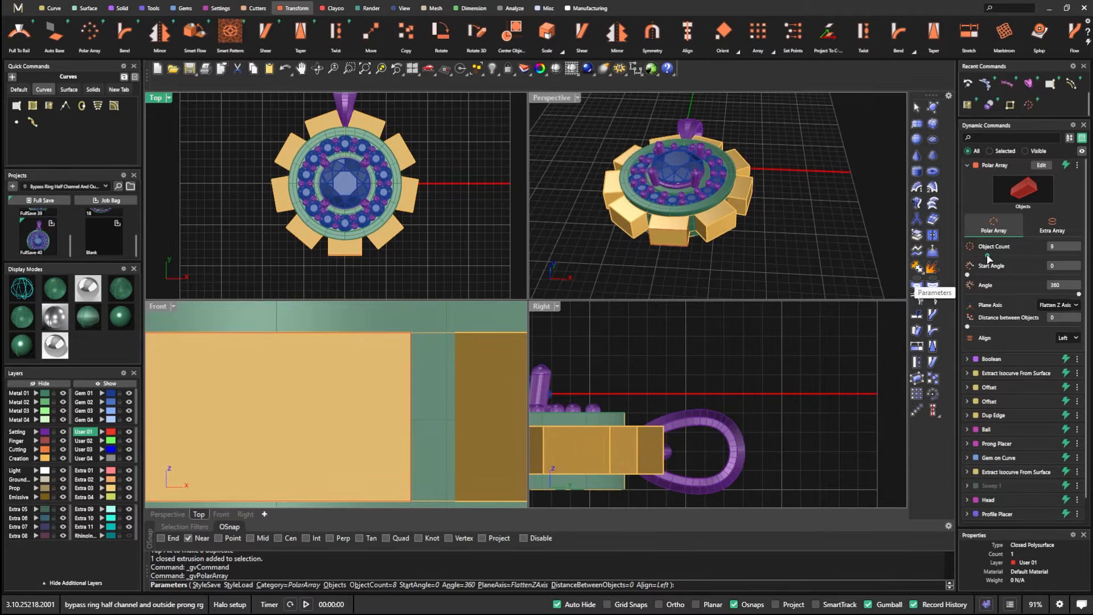
scroll(353, 123, up, 5)
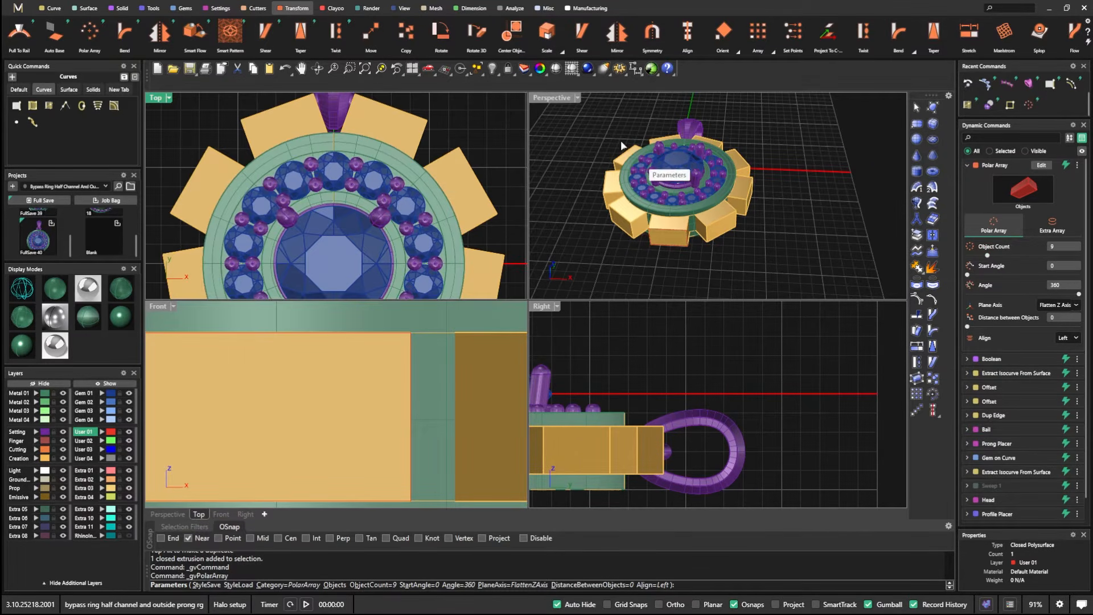
scroll(669, 234, up, 3)
scroll(668, 234, up, 5)
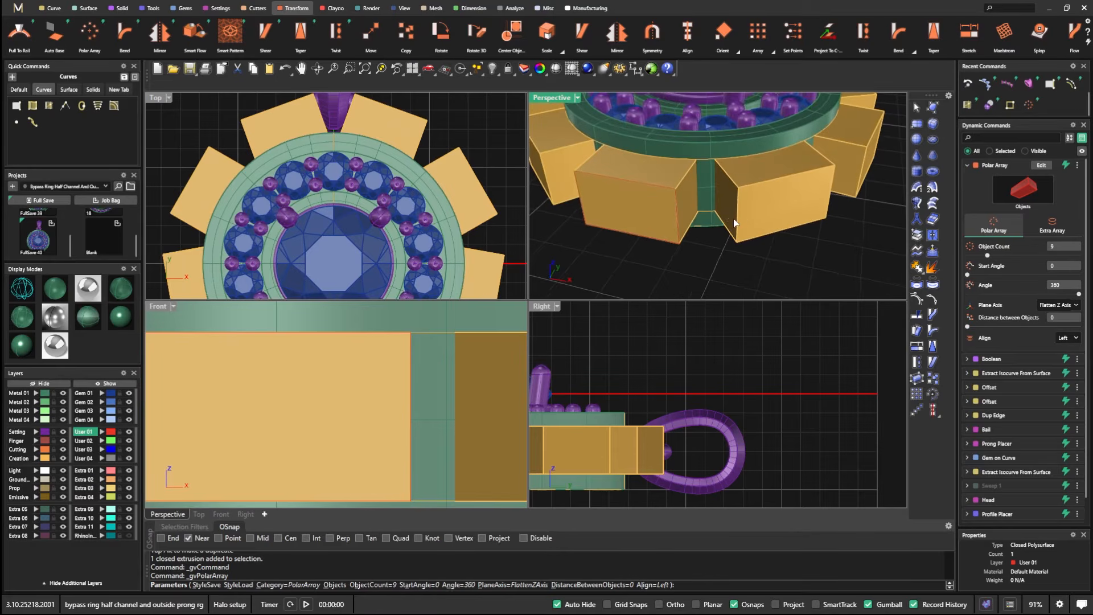
scroll(708, 170, up, 2)
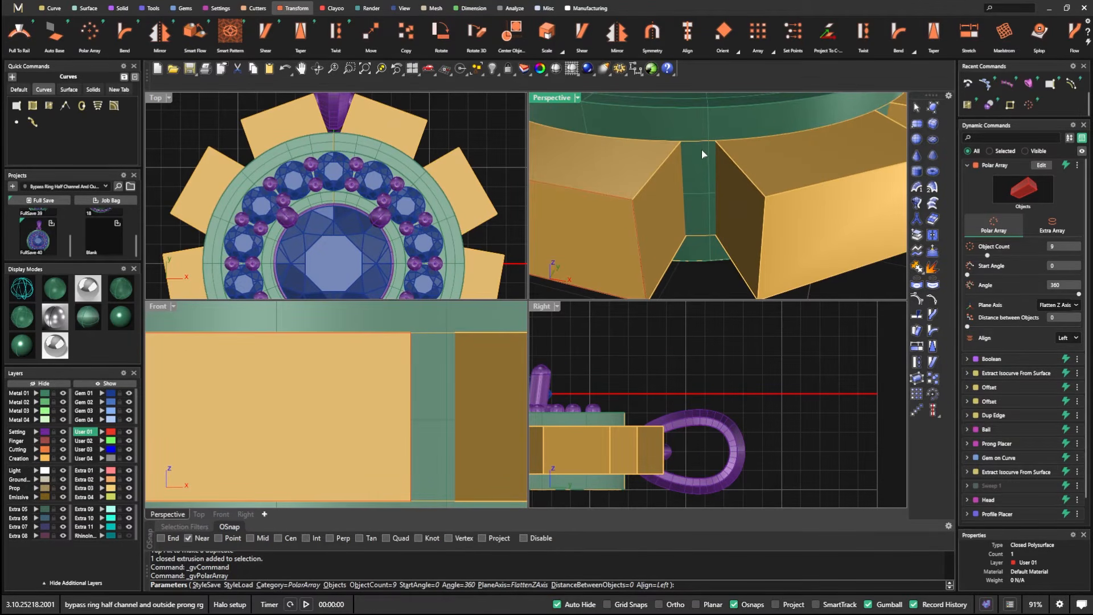
scroll(686, 165, down, 6)
scroll(664, 231, up, 1)
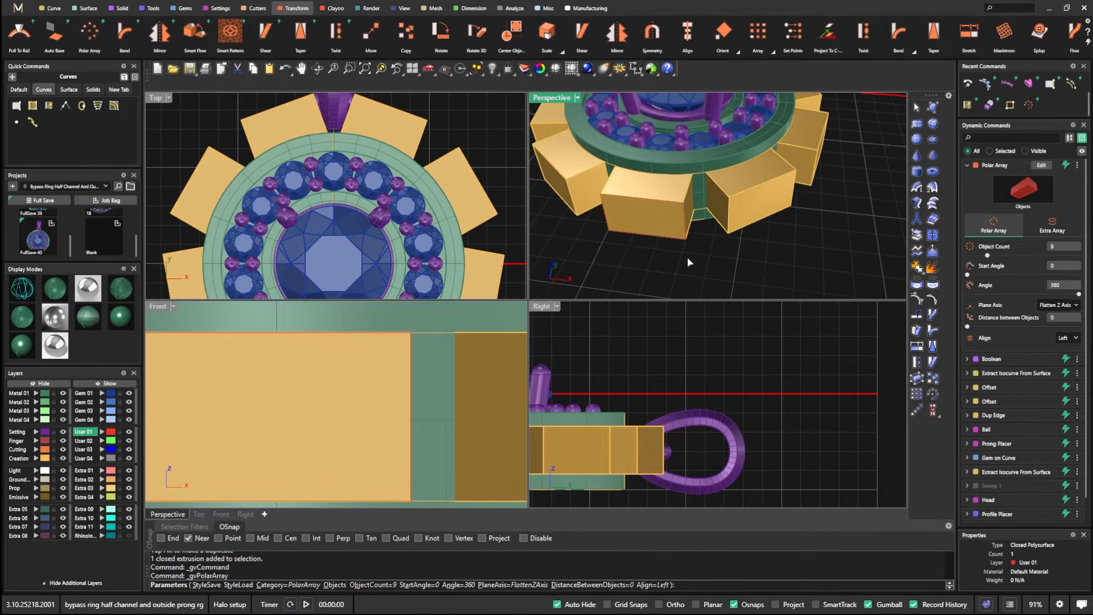
right_click(700, 265)
scroll(688, 255, down, 4)
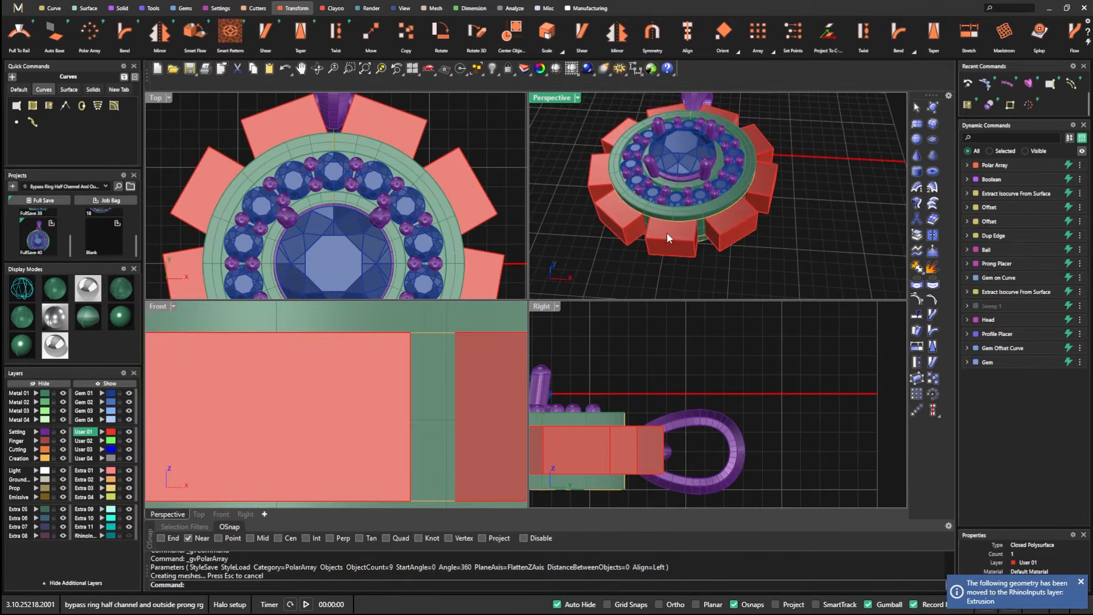
Step: Assign all the arrayed blocks to the Cutting layer and clear the selection
click(36, 449)
click(571, 124)
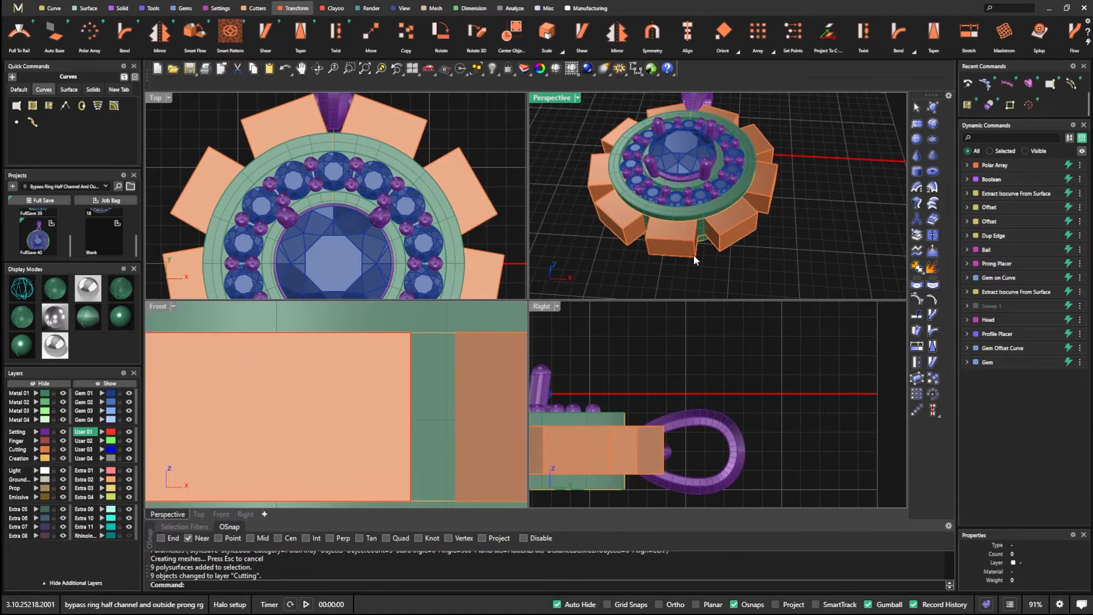
scroll(693, 254, down, 3)
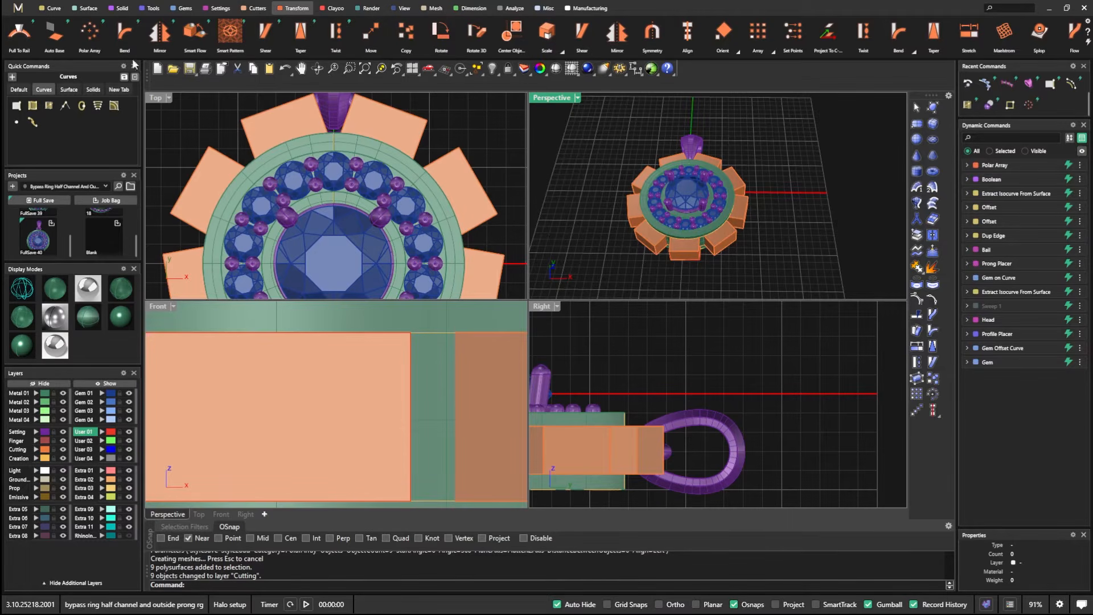
Step: Subtract the arrayed orange blocks from the green pendant base with Boolean Difference
click(118, 8)
click(53, 36)
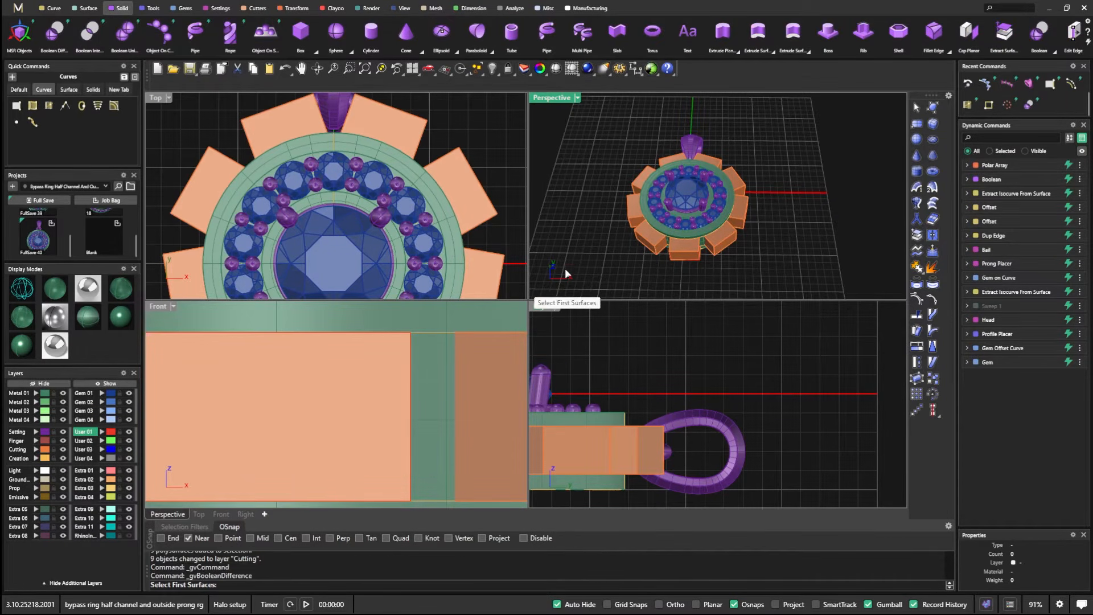
scroll(660, 240, up, 3)
click(658, 226)
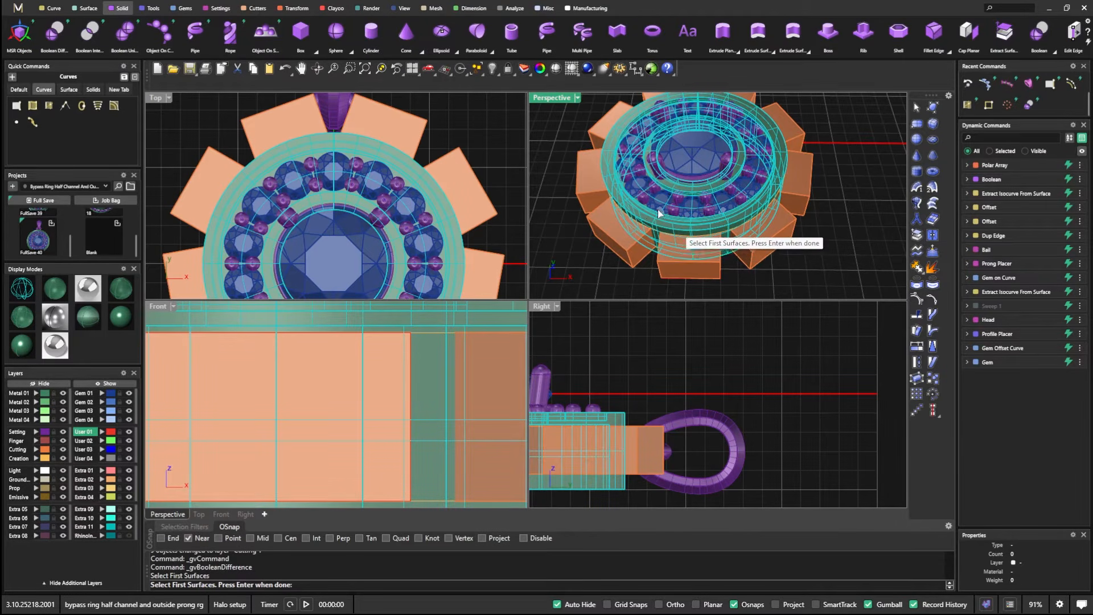
key(Return)
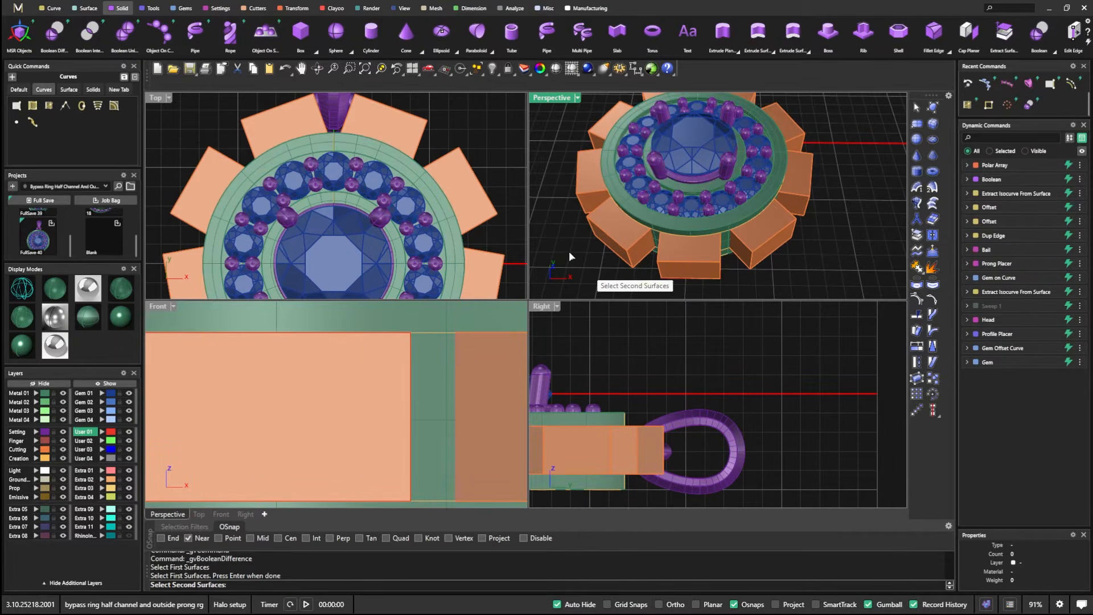
click(622, 230)
key(Return)
right_drag(583, 258, 593, 235)
key(Return)
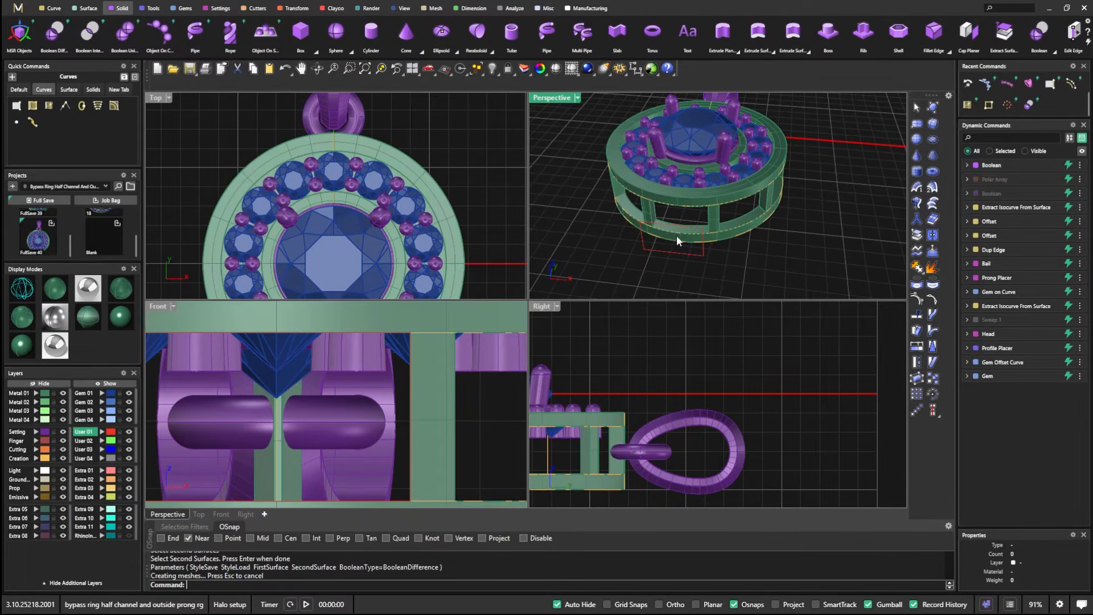
Step: Measure the width of a strut between two side cutouts with a linear dimension using the End snap, without placing the dimension
scroll(719, 200, up, 10)
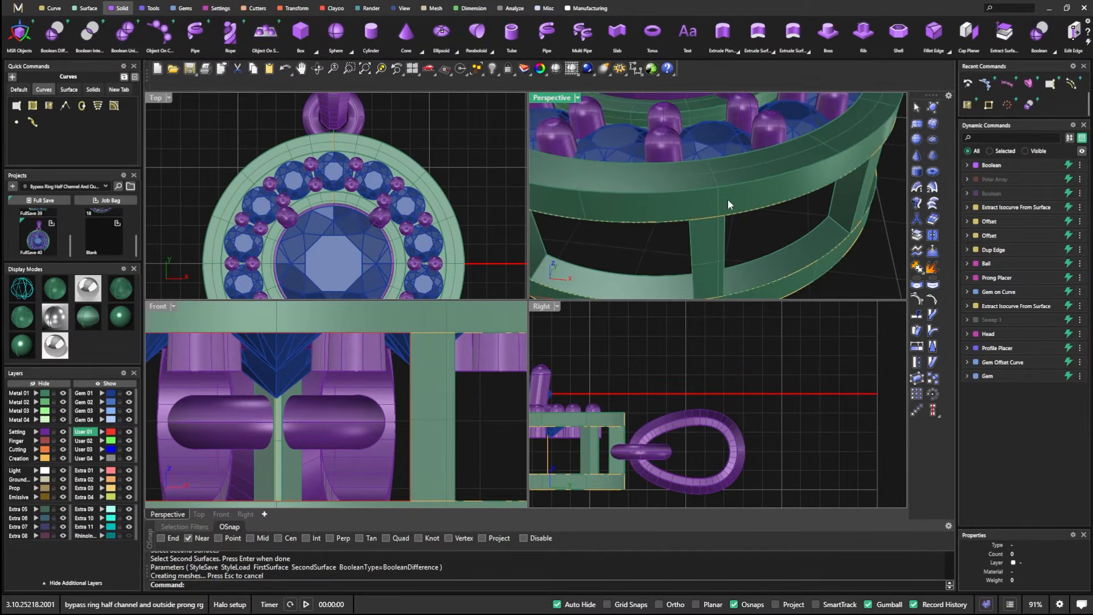
mouse_move(689, 154)
right_down()
mouse_move(710, 171)
mouse_move(672, 170)
mouse_move(688, 161)
right_up()
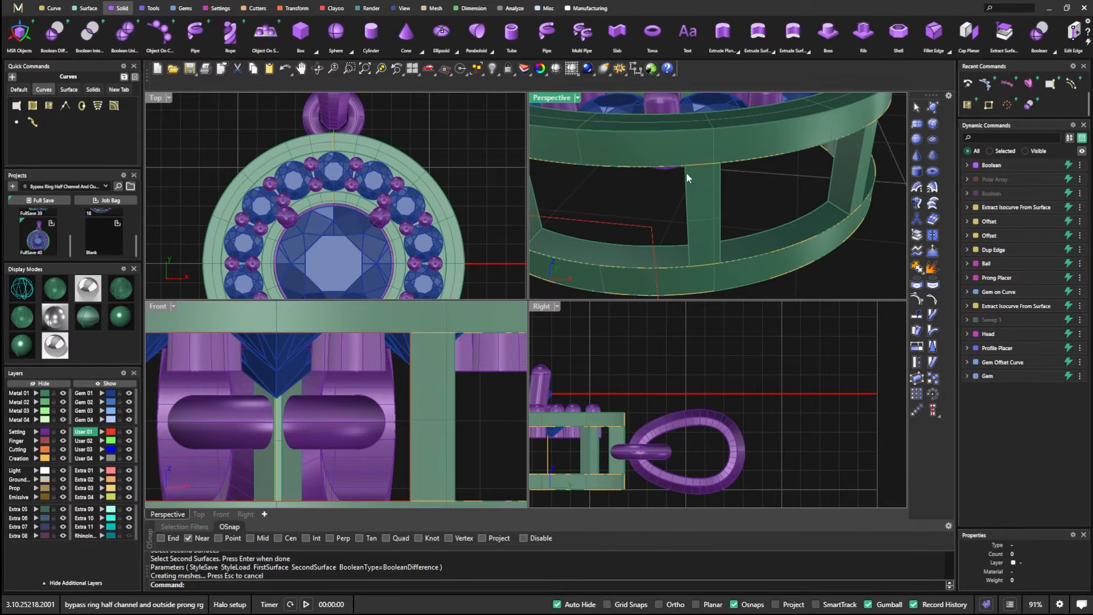
click(469, 8)
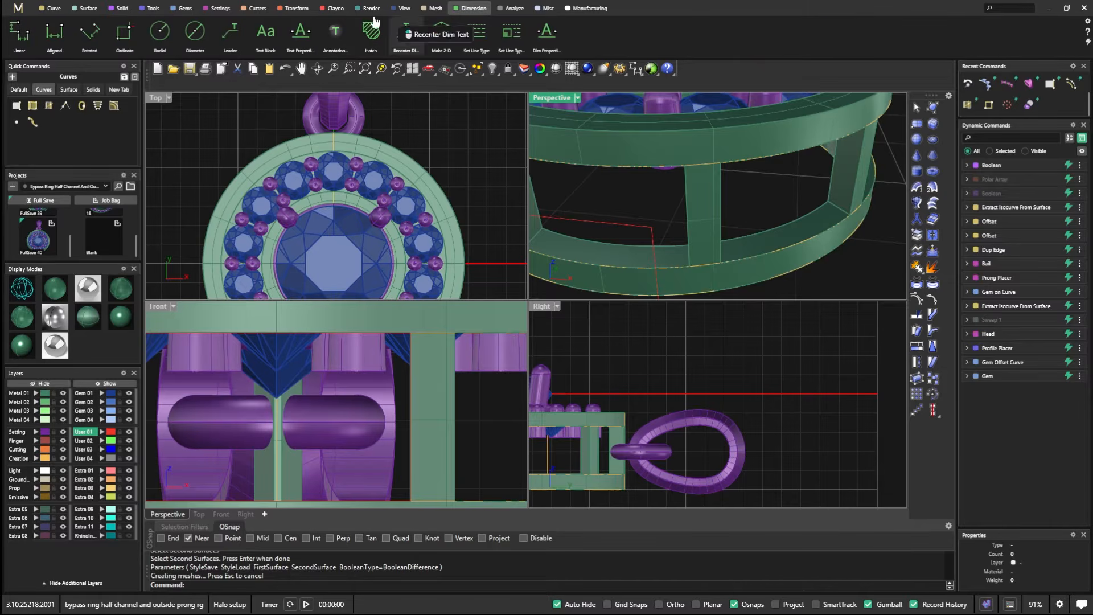
click(32, 34)
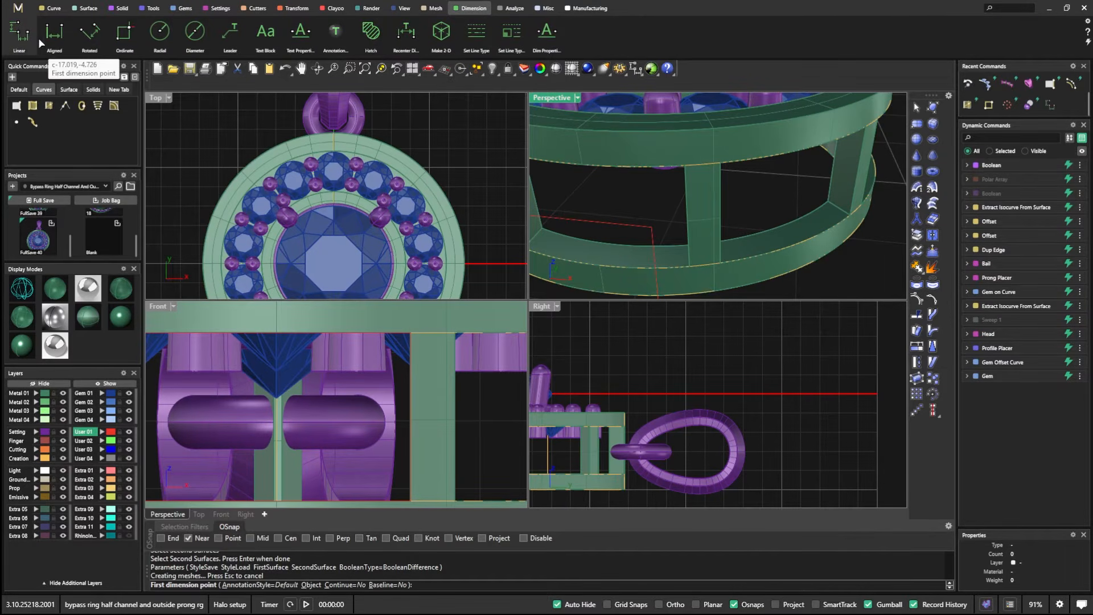
click(161, 538)
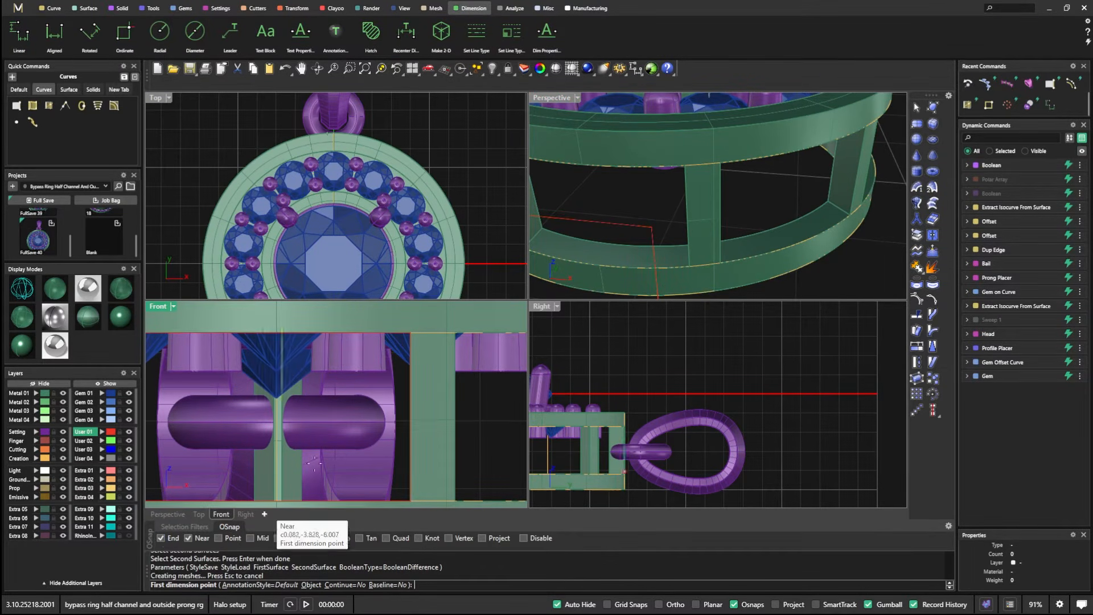
click(685, 166)
click(720, 164)
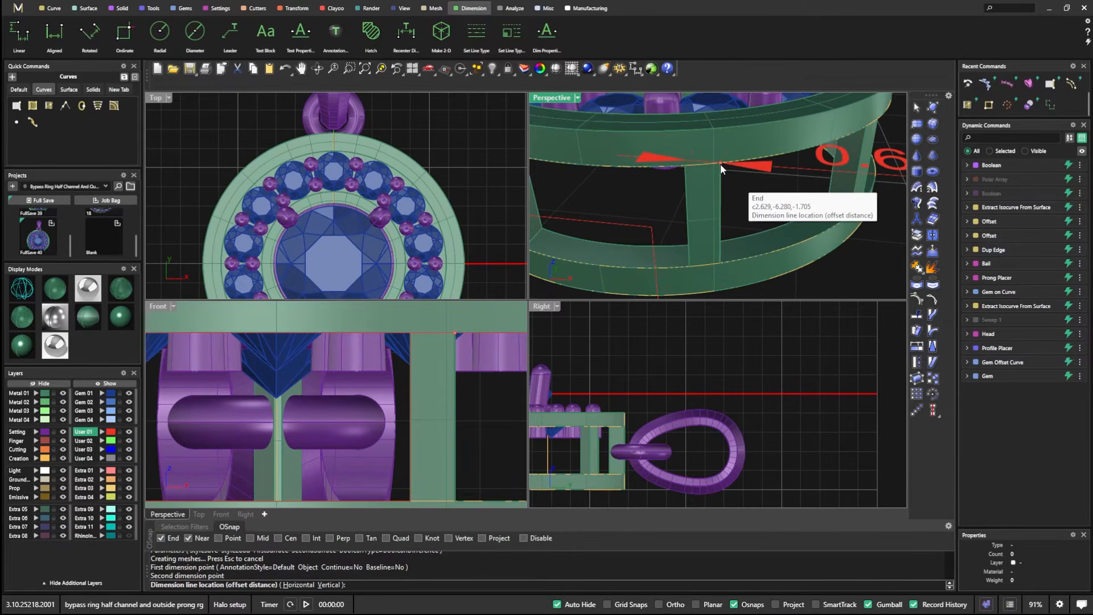
scroll(721, 188, down, 5)
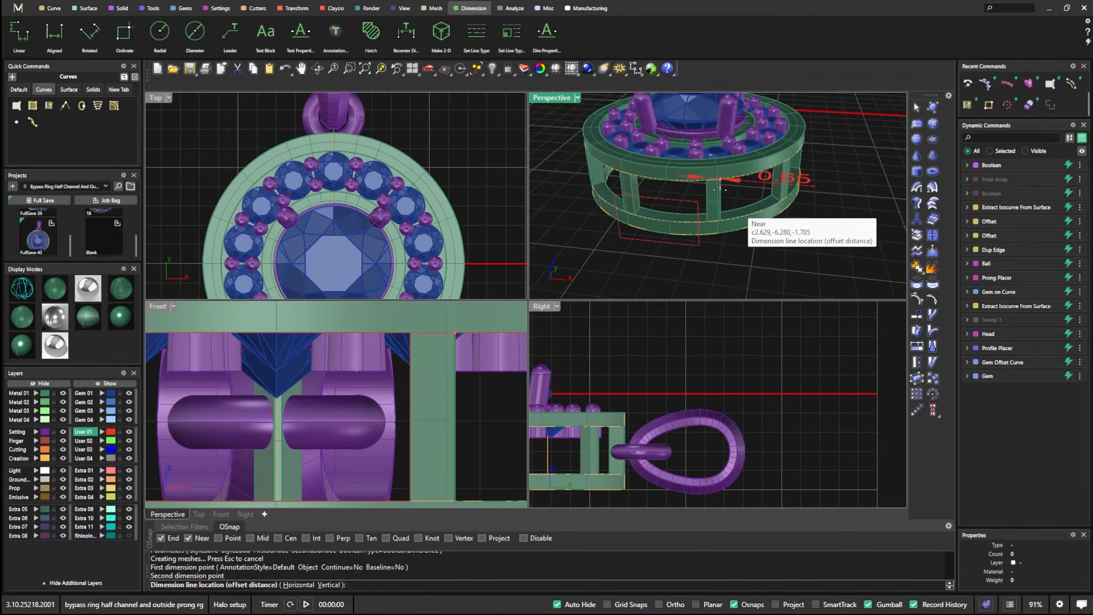
key(Escape)
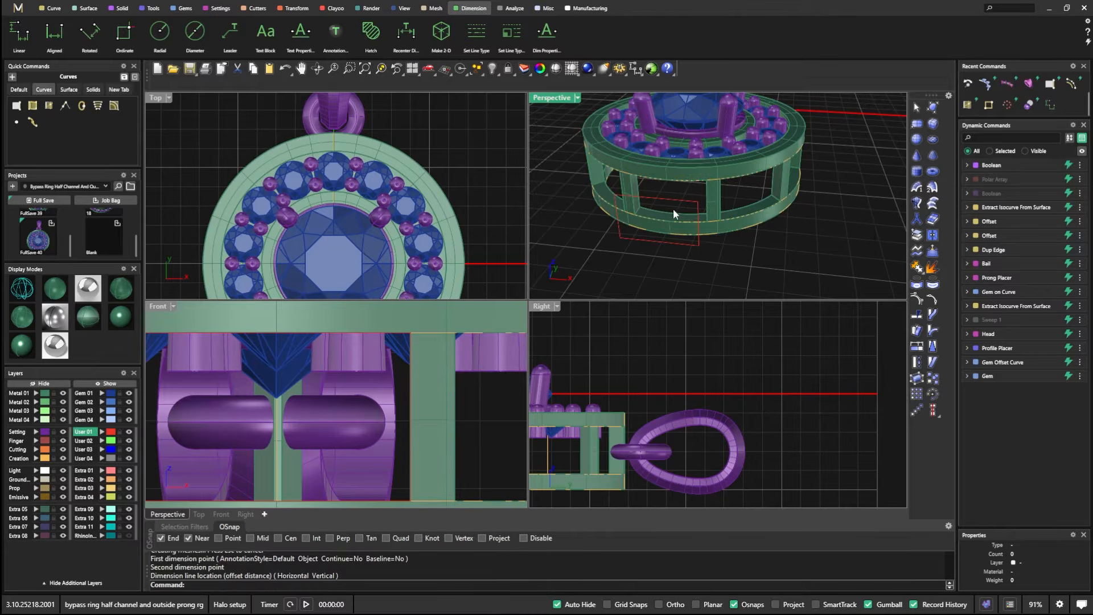
Step: Edit the existing Polar Array of cutting blocks to an object count of 7 and apply the change
mouse_move(997, 183)
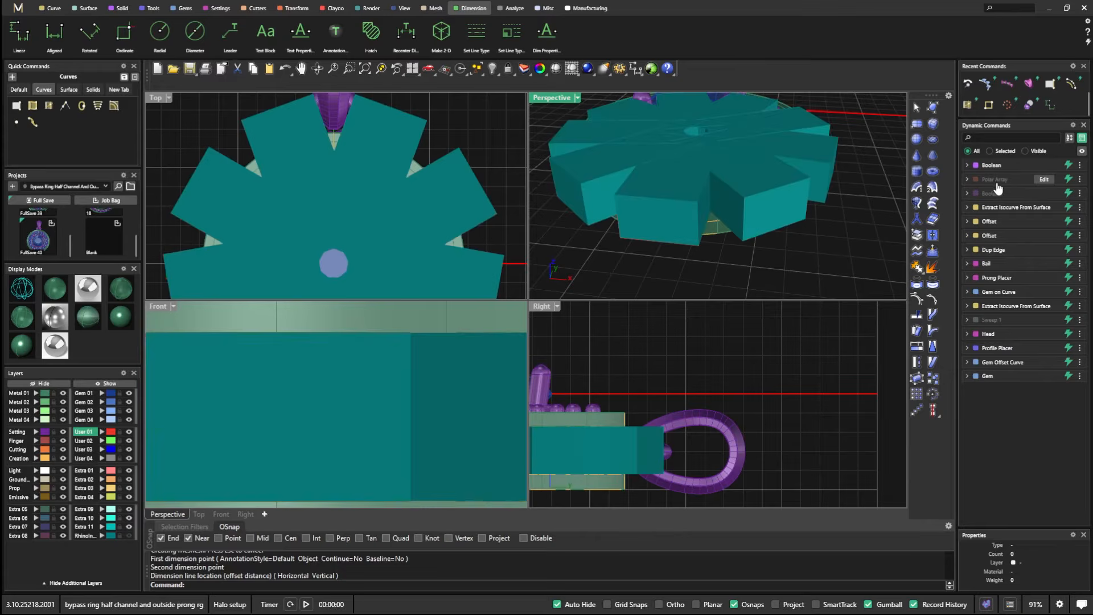
click(1044, 179)
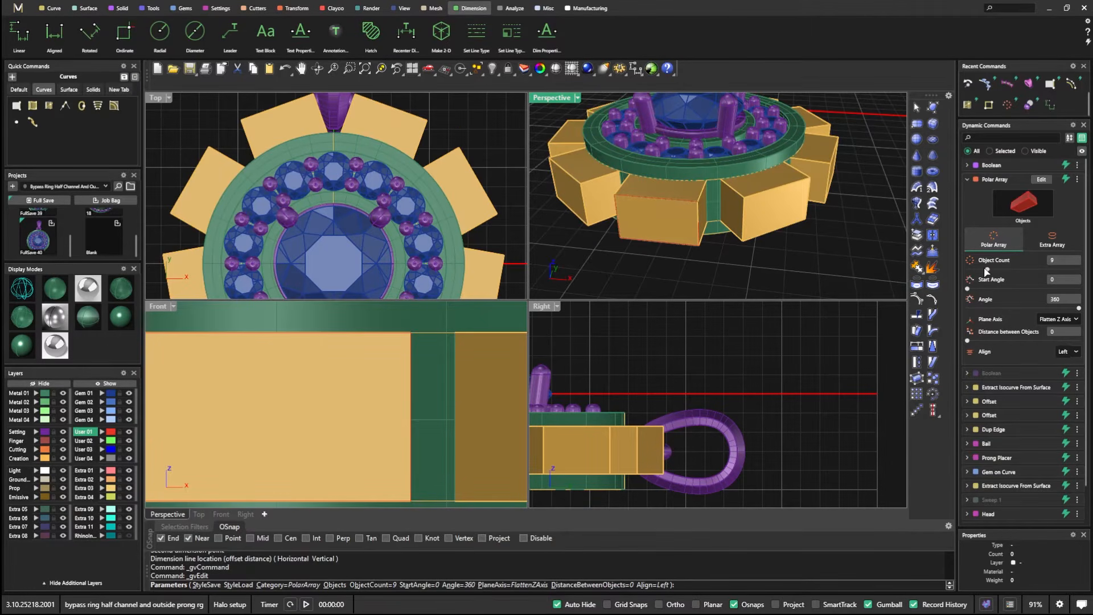
drag(987, 270, 982, 270)
right_click(458, 137)
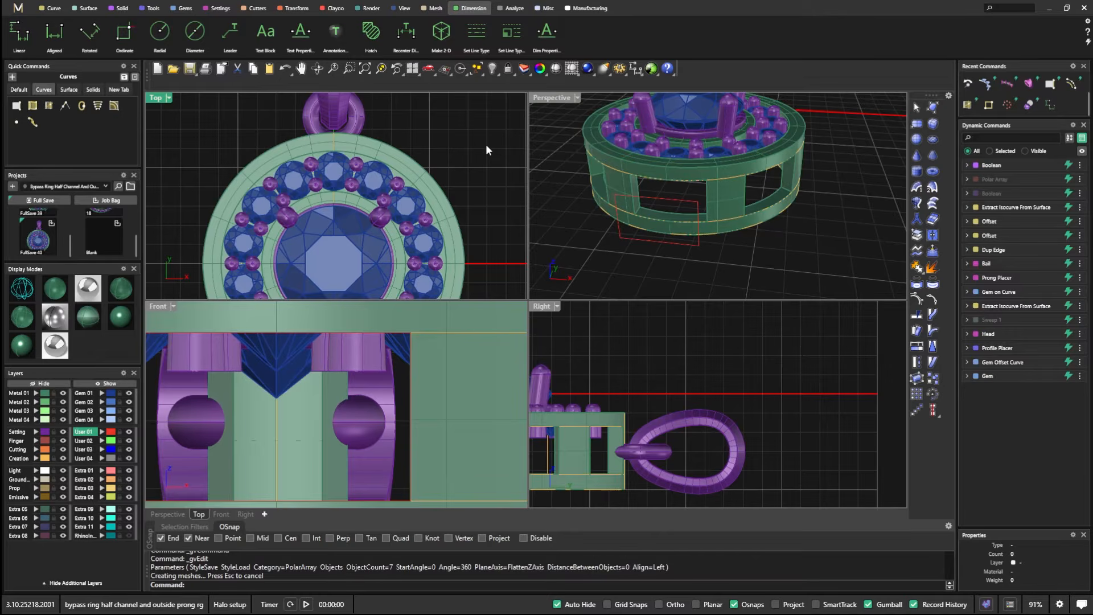
Step: Measure the width of a strut between two side cutouts using a linear dimension with End snap, without placing the dimension
click(18, 31)
scroll(772, 221, up, 5)
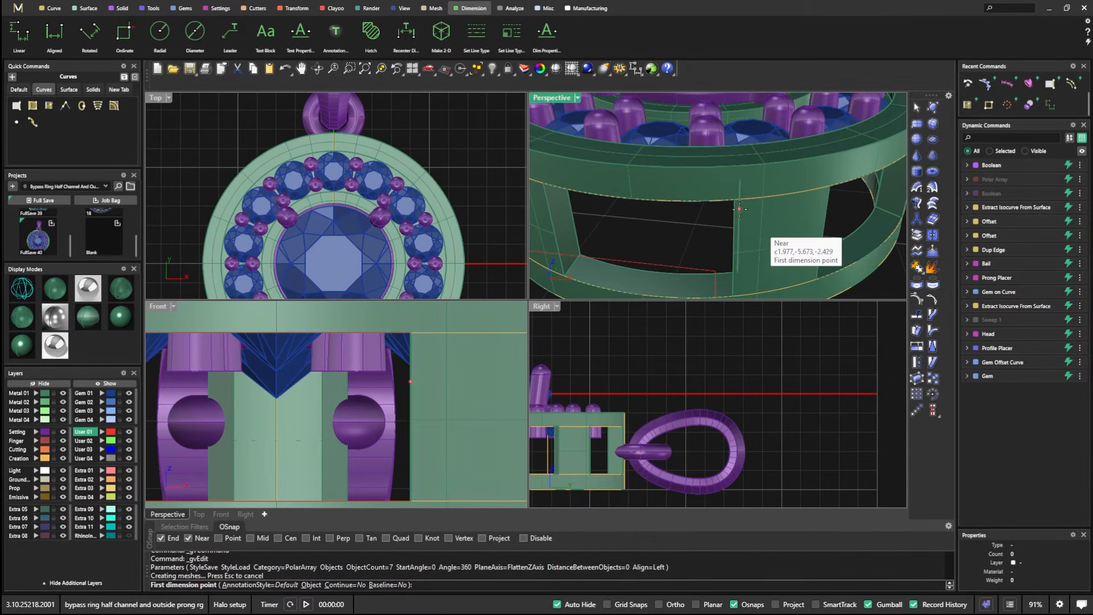
right_drag(707, 228, 696, 237)
click(695, 235)
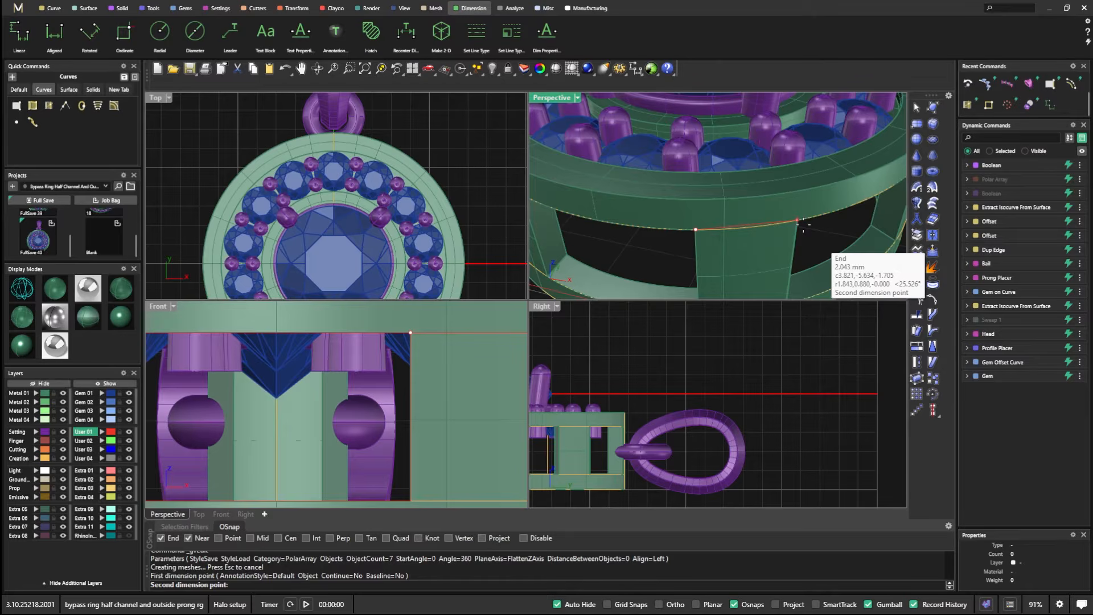
scroll(799, 224, down, 9)
key(Escape)
scroll(733, 269, down, 3)
right_drag(733, 269, 674, 234)
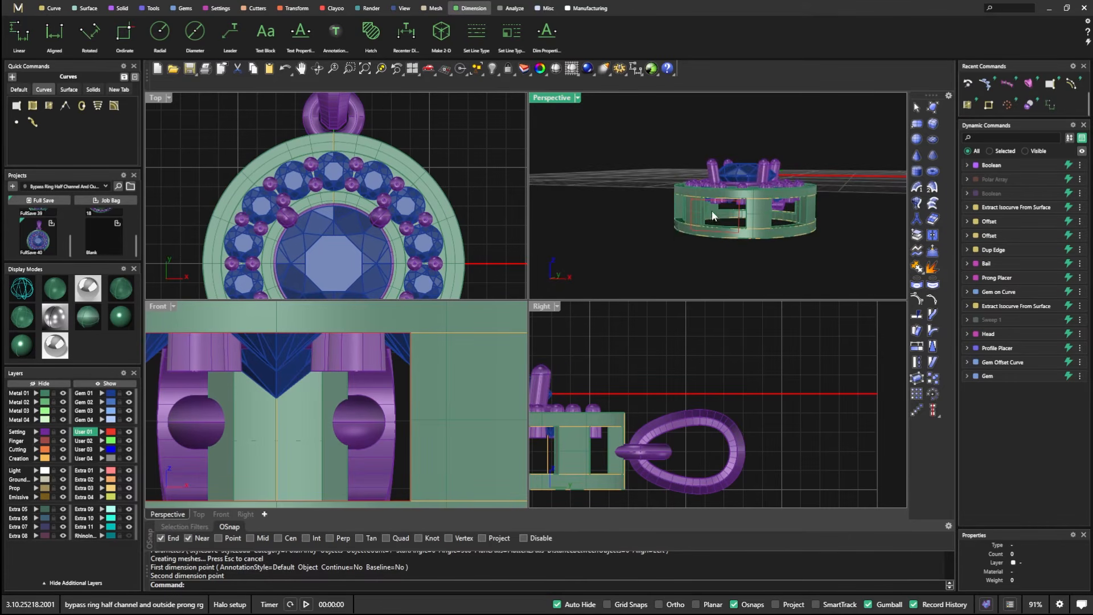
scroll(709, 213, up, 10)
right_drag(721, 174, 710, 204)
scroll(695, 166, down, 7)
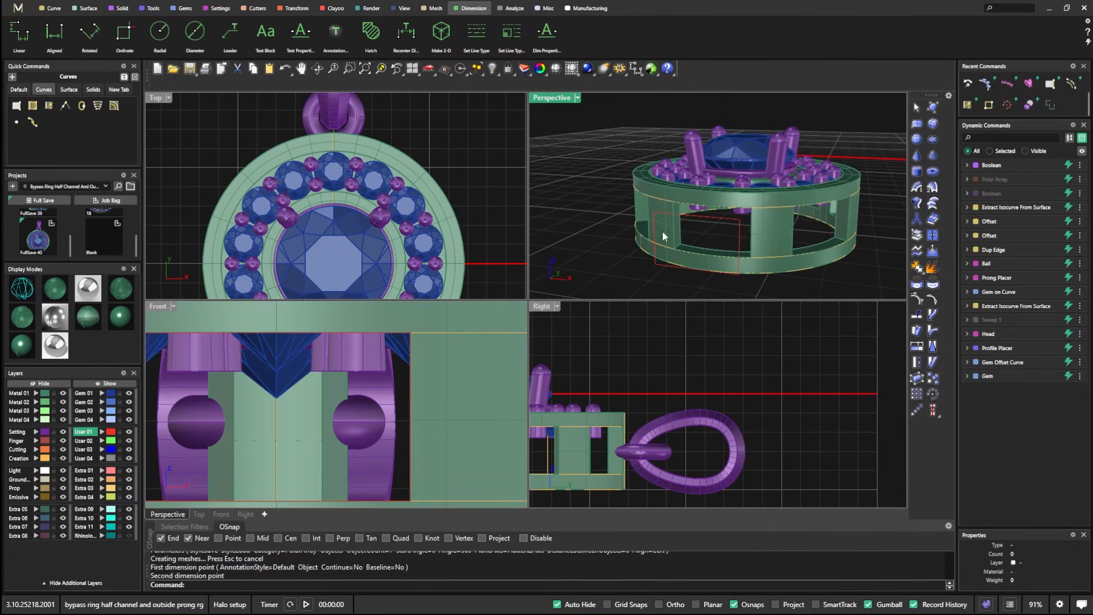
scroll(362, 404, down, 4)
right_drag(362, 404, 382, 425)
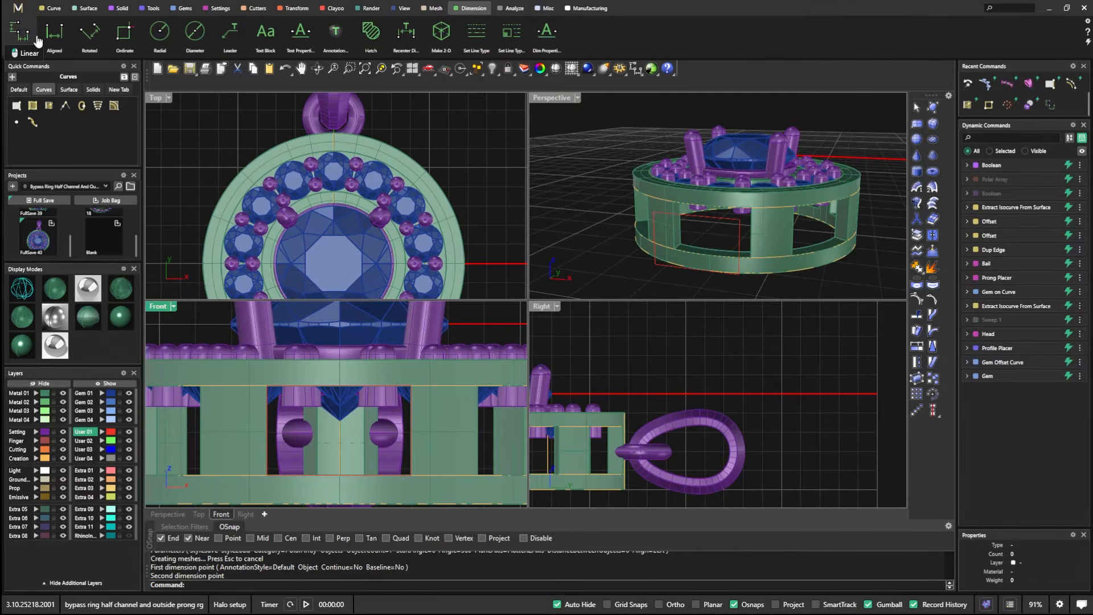
click(18, 32)
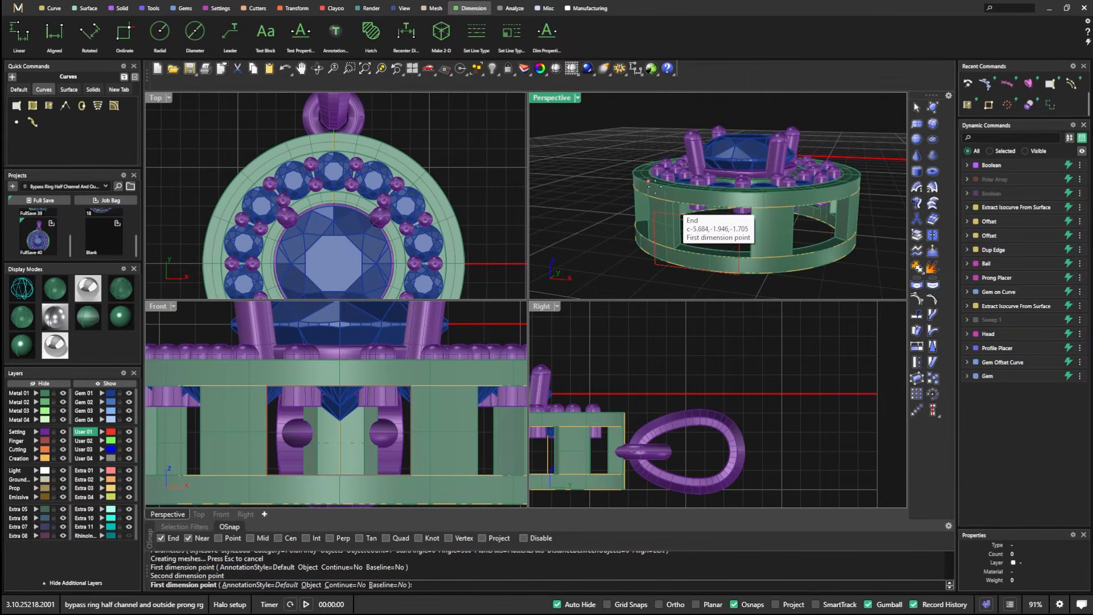
key(Escape)
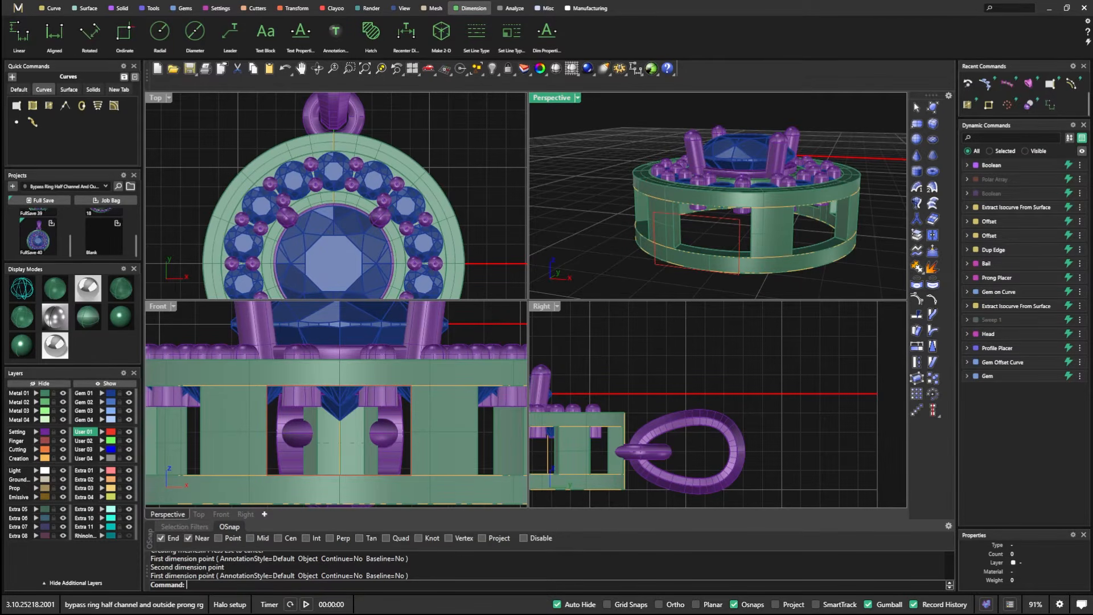
Step: Duplicate the outer top edge of the pendant base as a curve, then leave the Dup Edge command
click(17, 106)
click(675, 186)
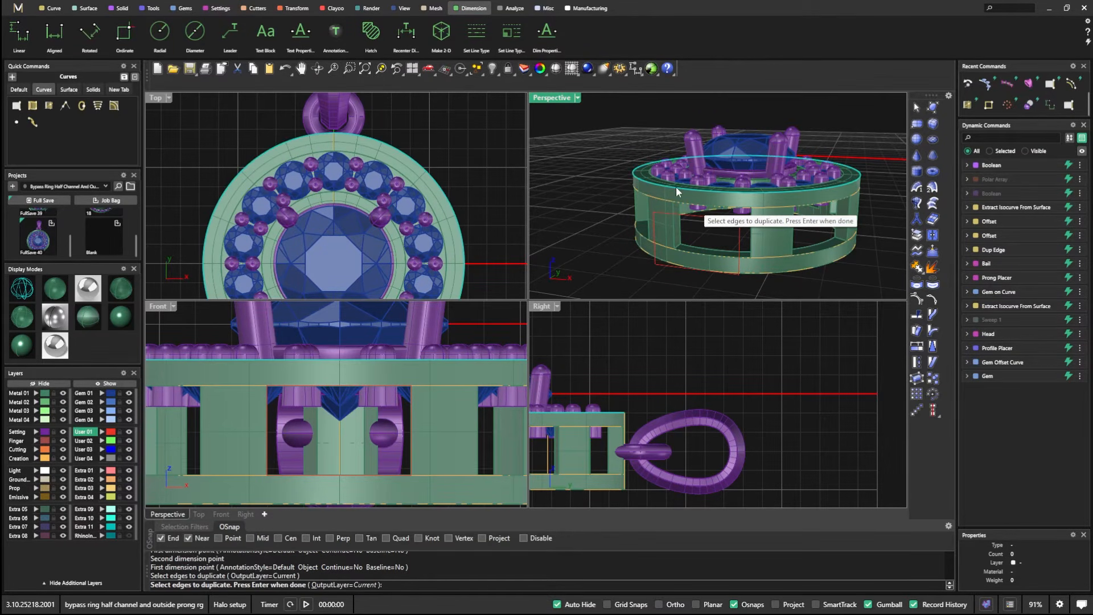
right_click(602, 155)
right_click(596, 218)
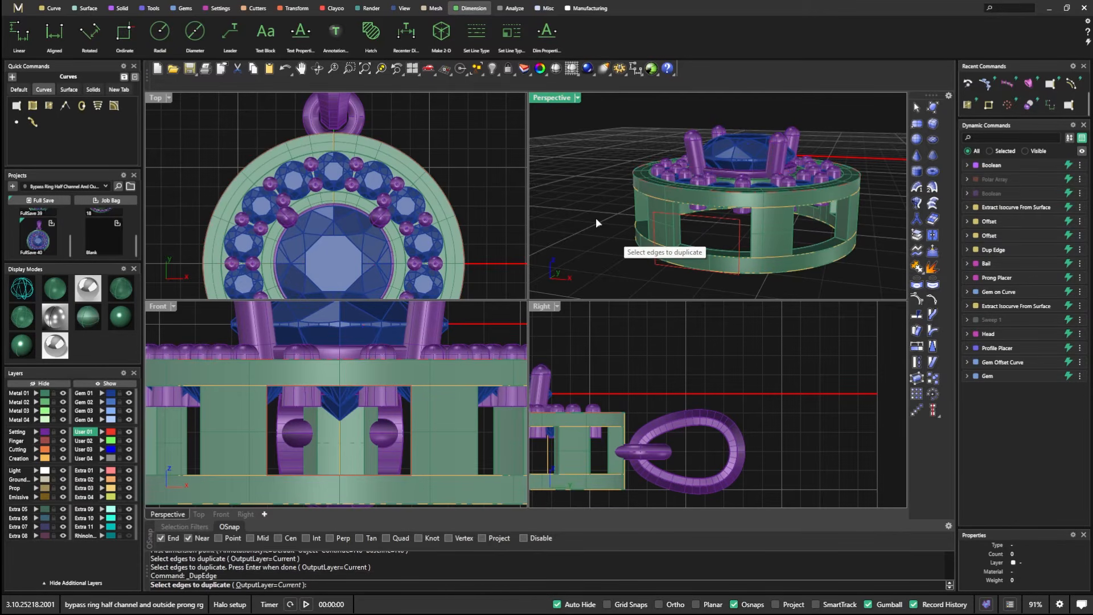
key(Escape)
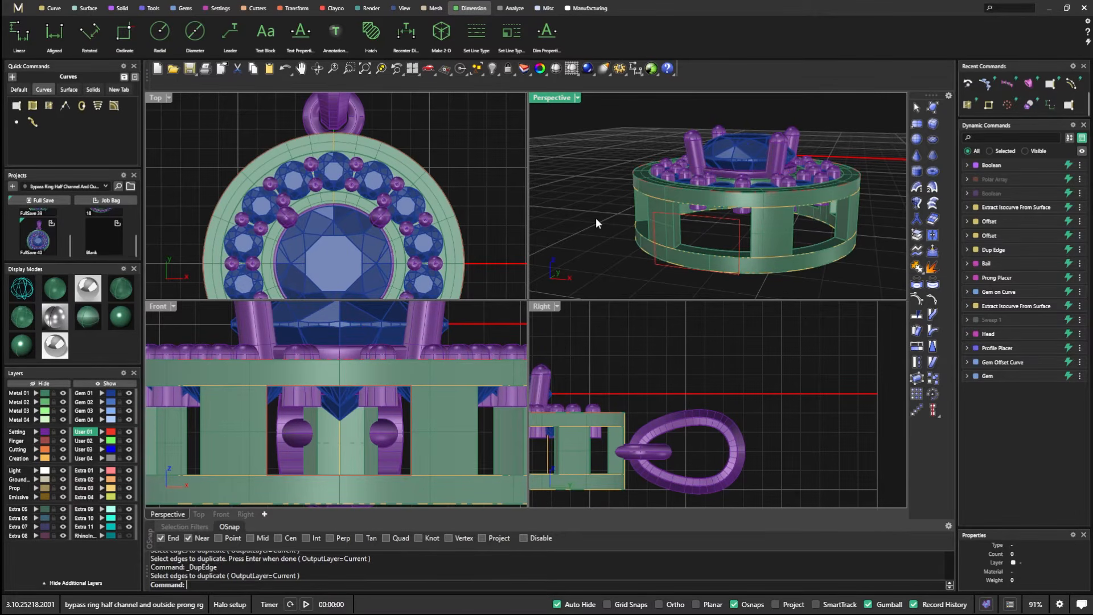
Step: Enable the Quad snap and measure the rim height above the side cutouts with a linear dimension between quadrant points
click(19, 41)
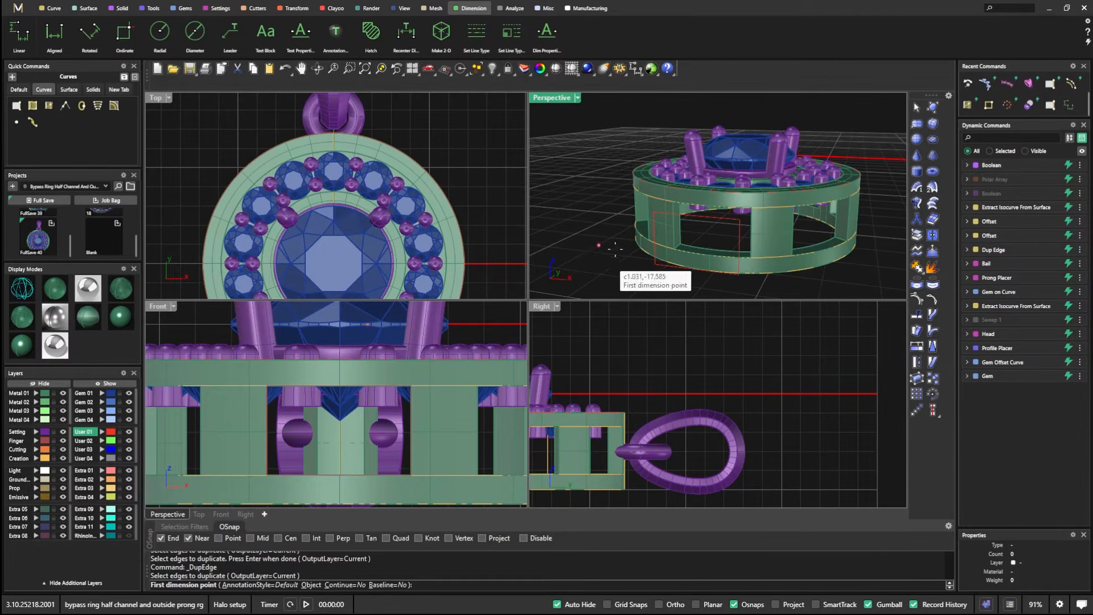
right_drag(701, 236, 656, 250)
scroll(654, 237, up, 3)
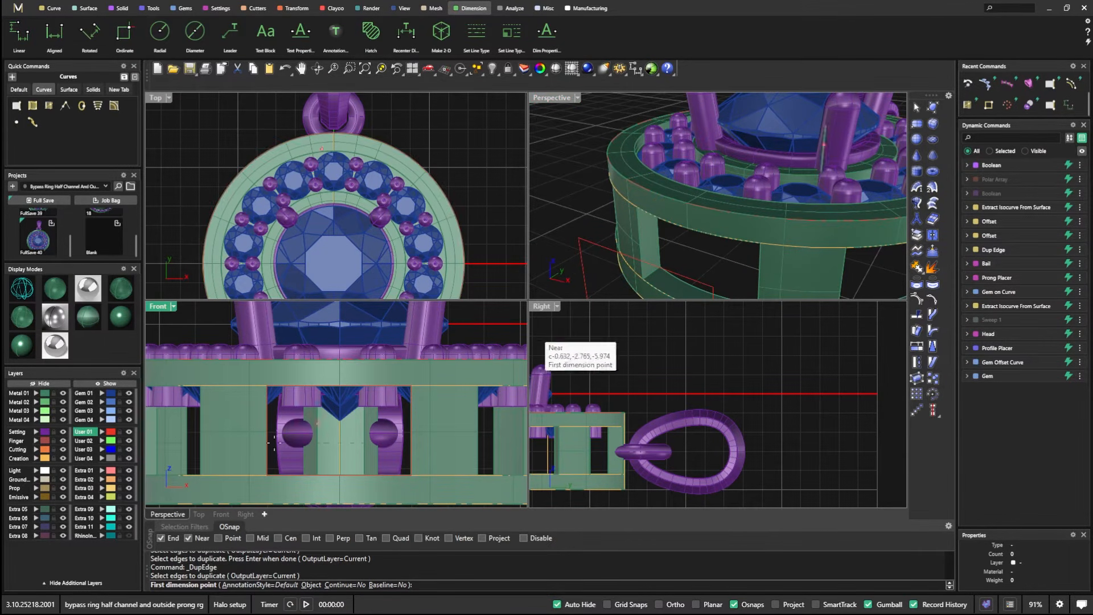
click(386, 538)
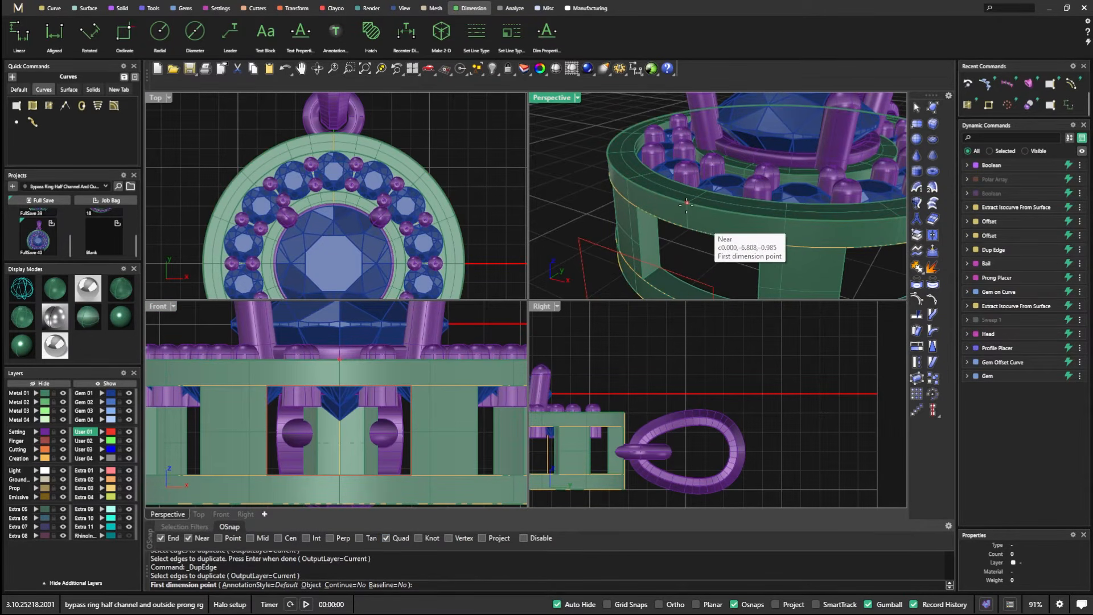
right_drag(687, 203, 620, 234)
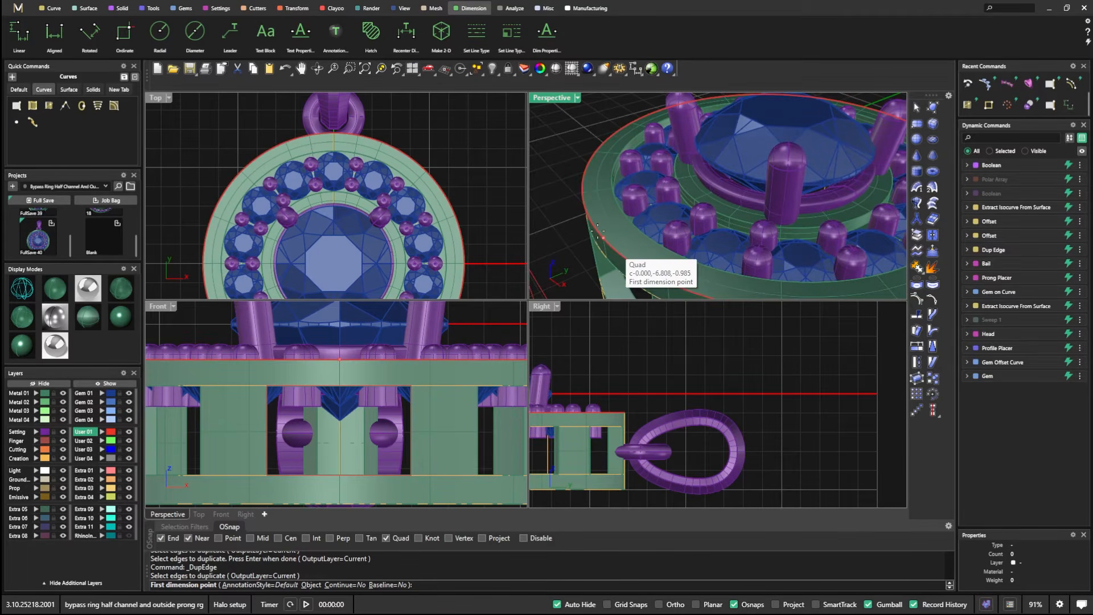
click(599, 233)
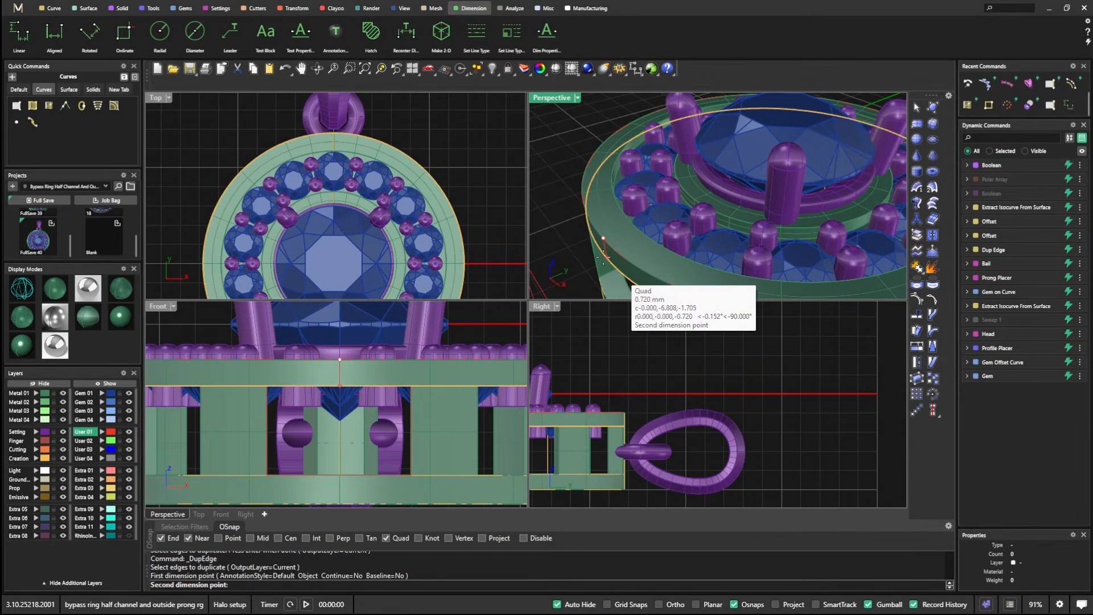
click(602, 255)
scroll(621, 239, down, 5)
right_drag(645, 233, 682, 203)
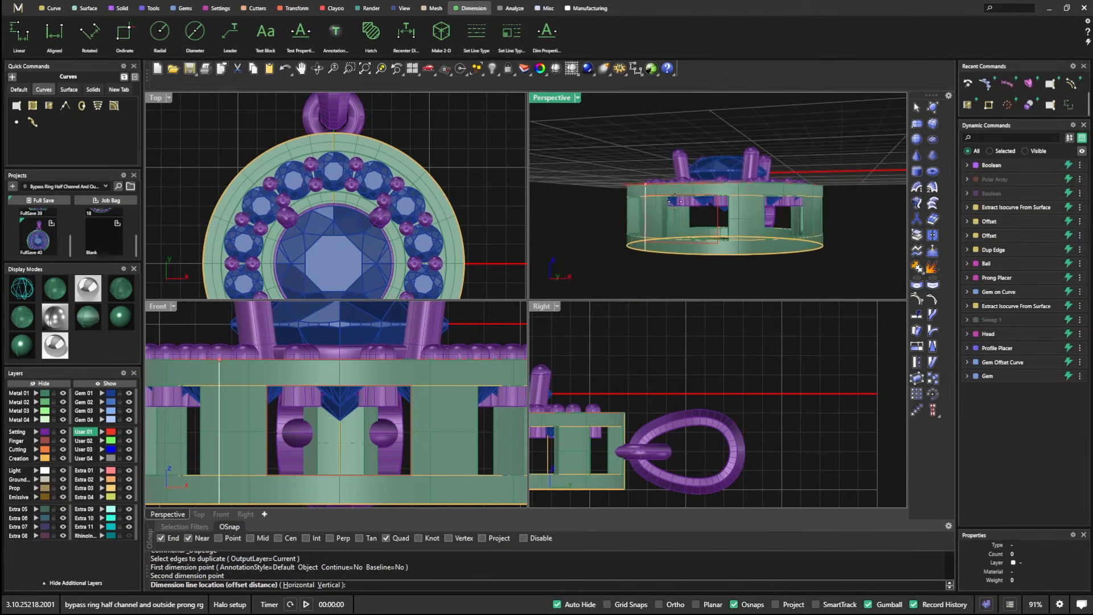
scroll(692, 221, up, 5)
click(566, 137)
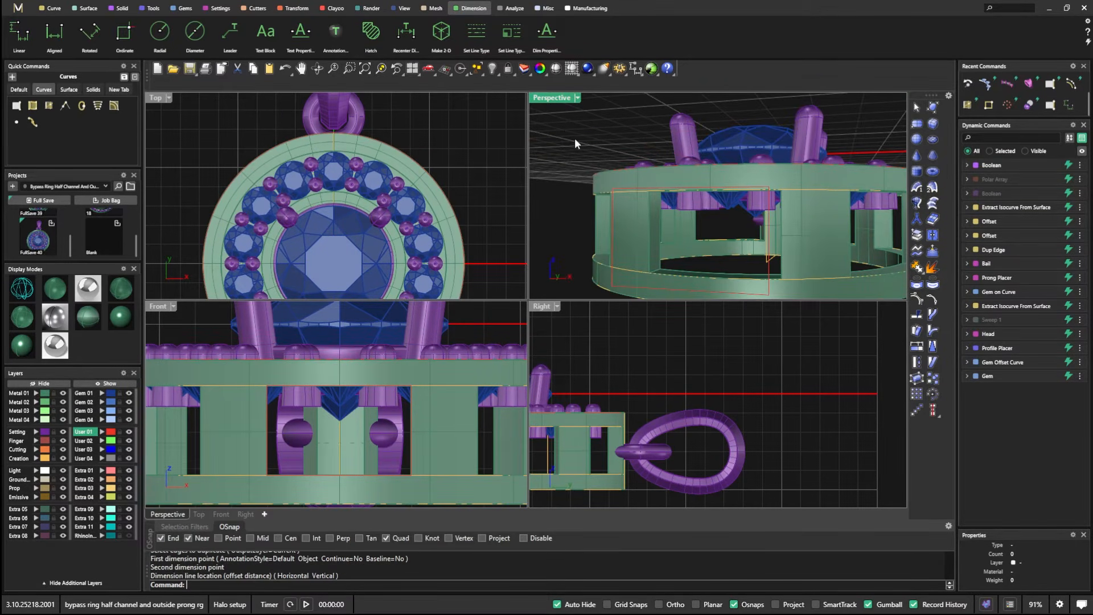
Step: Show the hidden RhinoInputs layer containing the Boolean source objects
right_drag(601, 149, 560, 167)
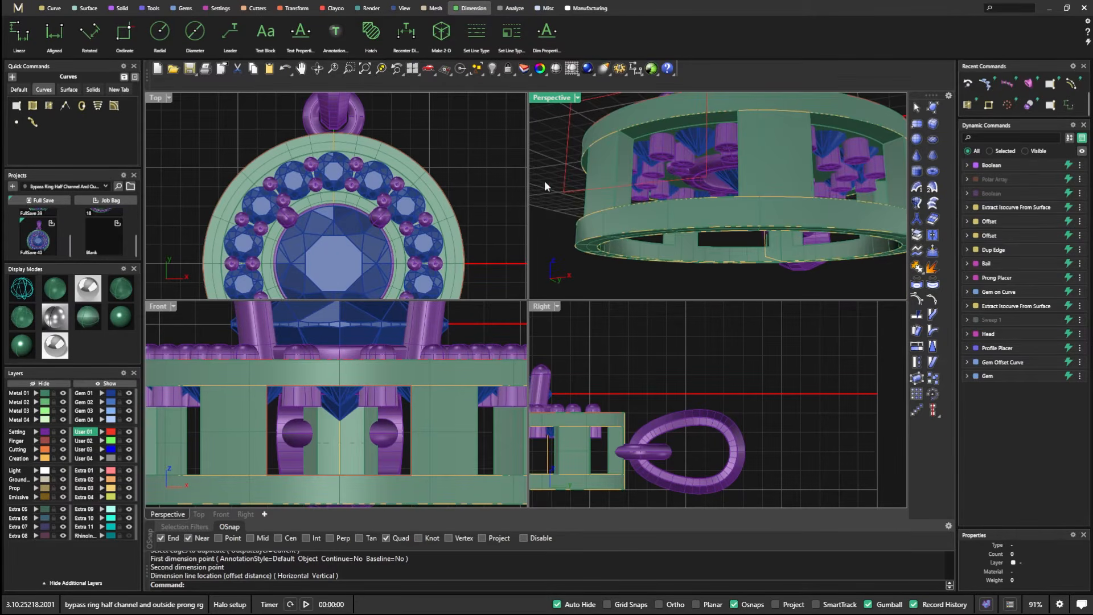
click(128, 537)
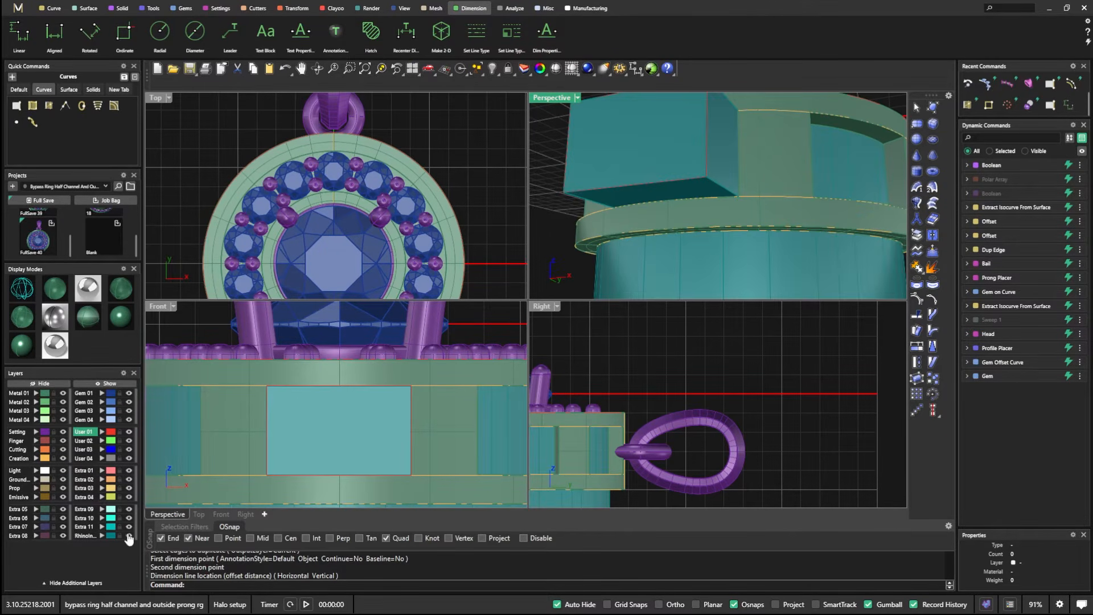
Step: Lower the cylindrical cutter inside the pendant base slightly, accept the broken history warning, and clear the selection
click(728, 273)
scroll(692, 206, down, 5)
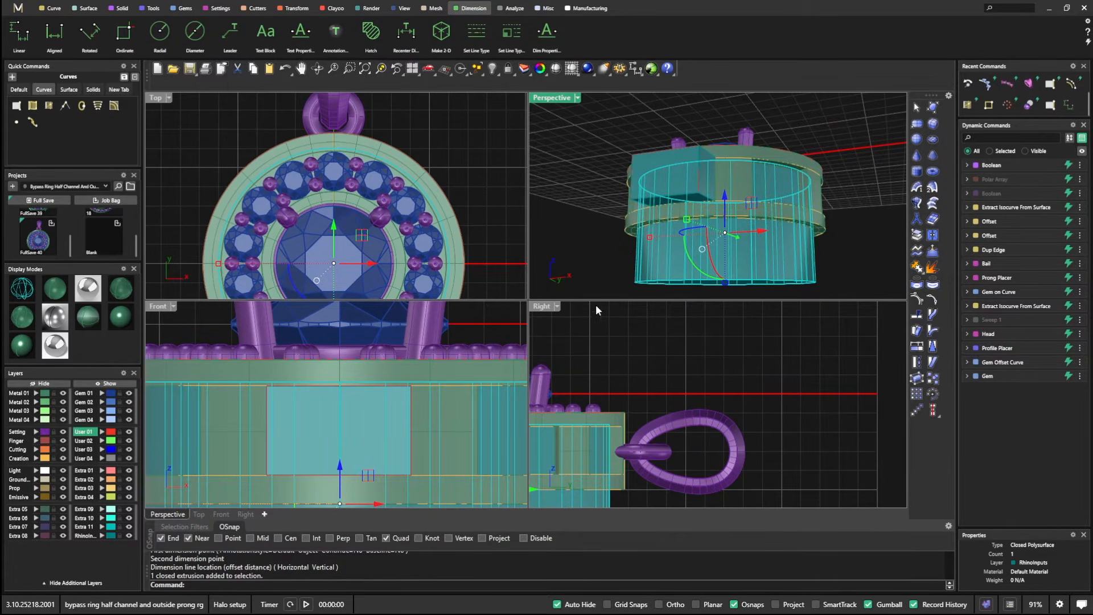
drag(726, 193, 726, 199)
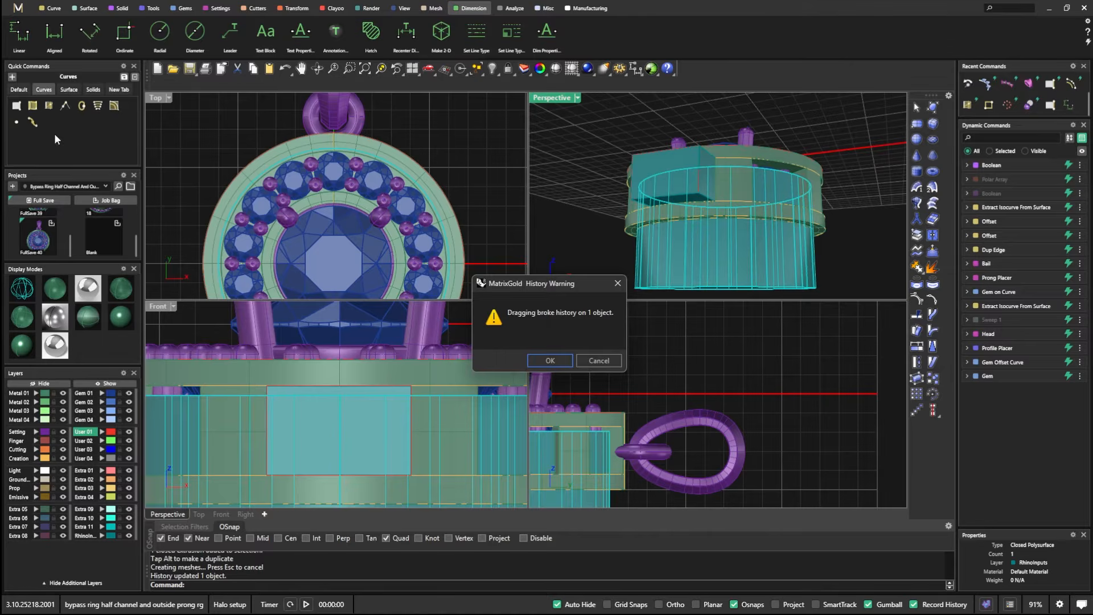
click(535, 365)
click(550, 361)
click(581, 249)
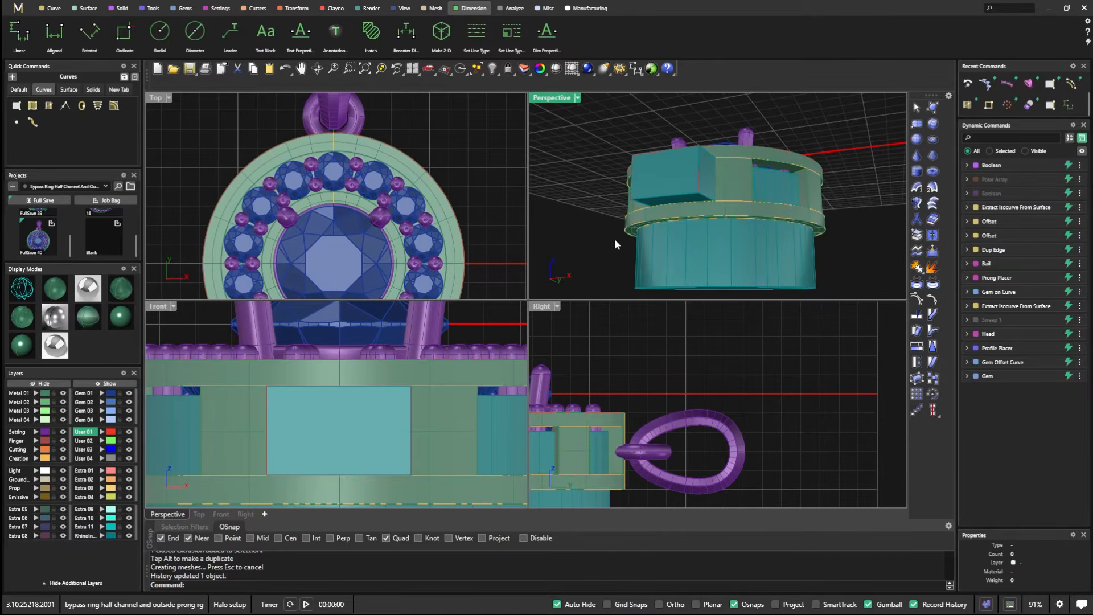
scroll(749, 204, up, 6)
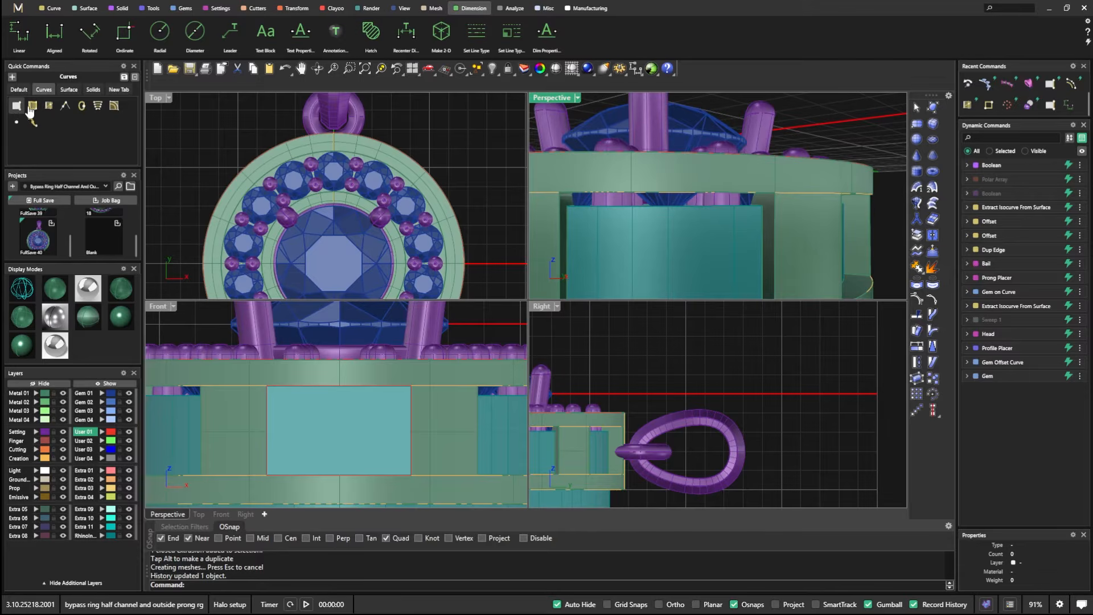
Step: Undo the vertical move of the cylindrical cutter
click(19, 89)
key(ctrl+z)
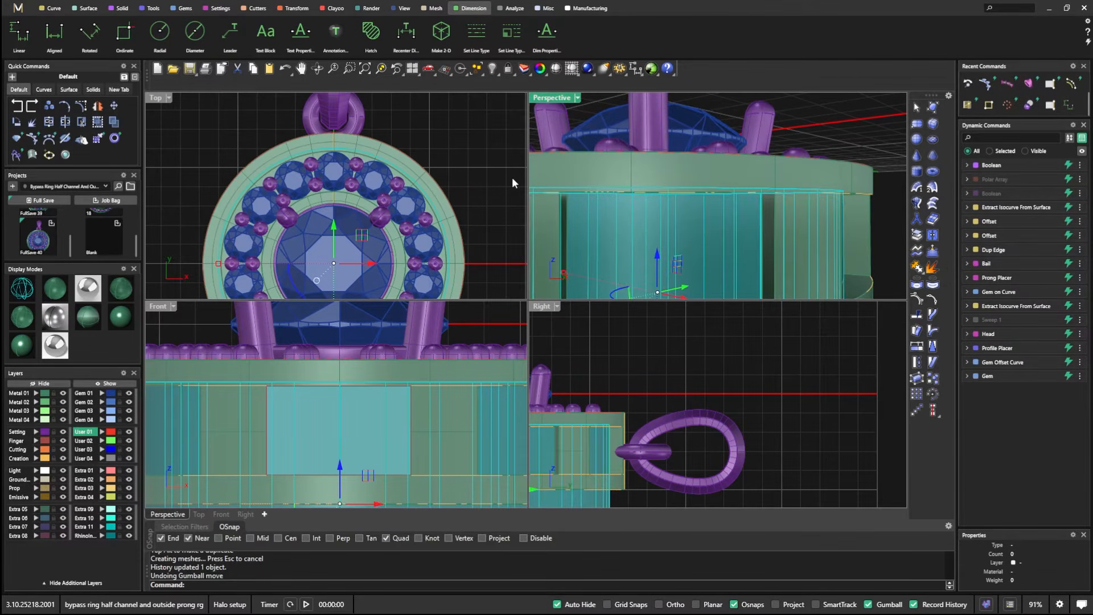
key(Escape)
Step: Reselect the cylindrical cutter and examine how it fits inside the pendant base and side cutouts
scroll(790, 169, down, 3)
right_drag(785, 215, 769, 218)
click(744, 245)
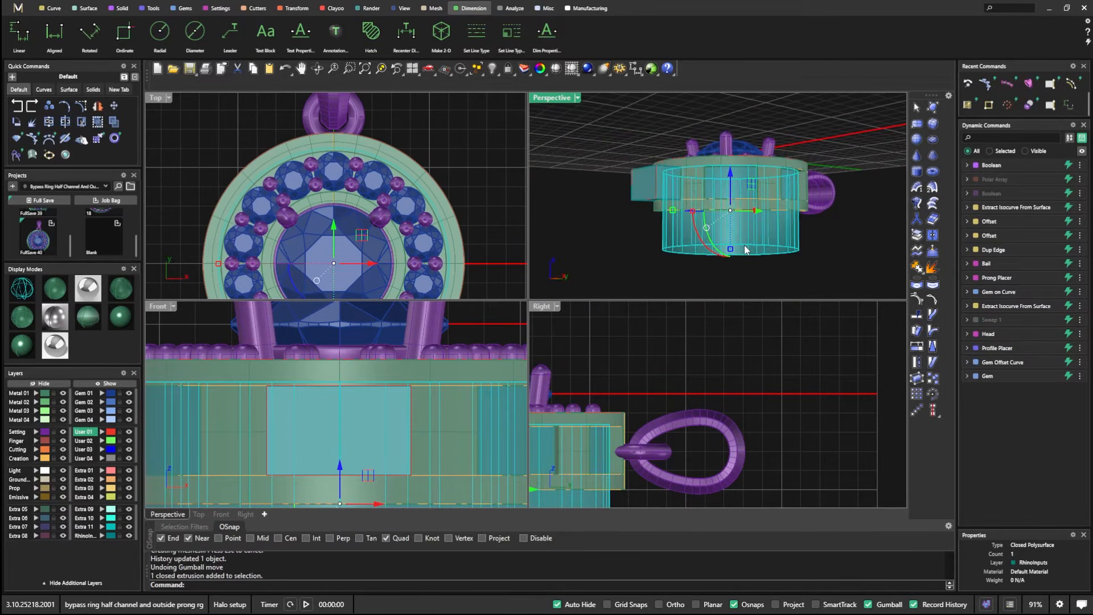
right_drag(673, 273, 670, 291)
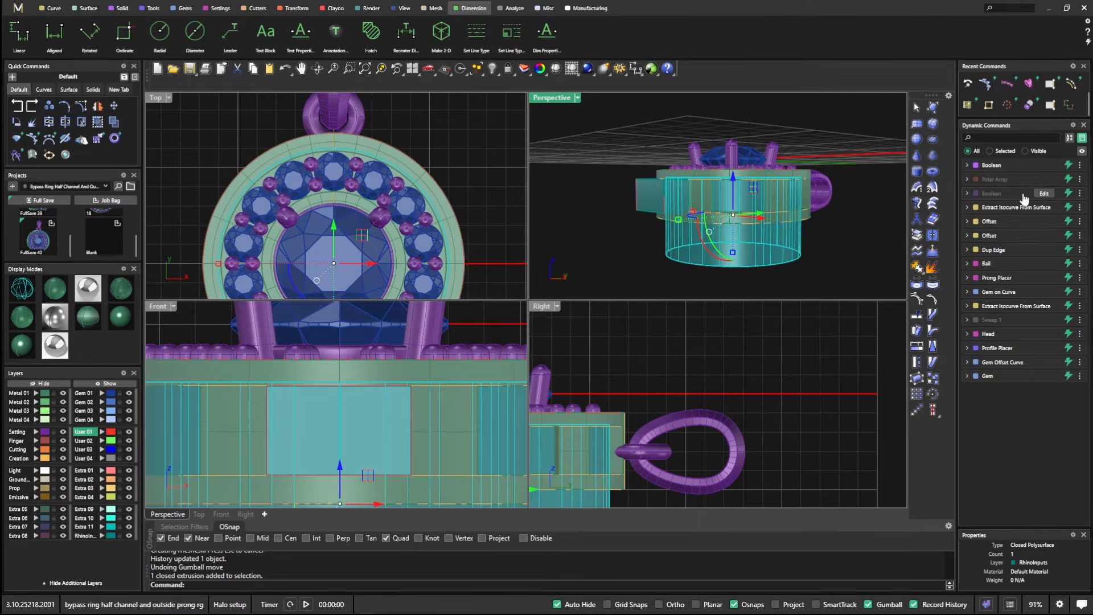
click(843, 152)
scroll(781, 207, up, 5)
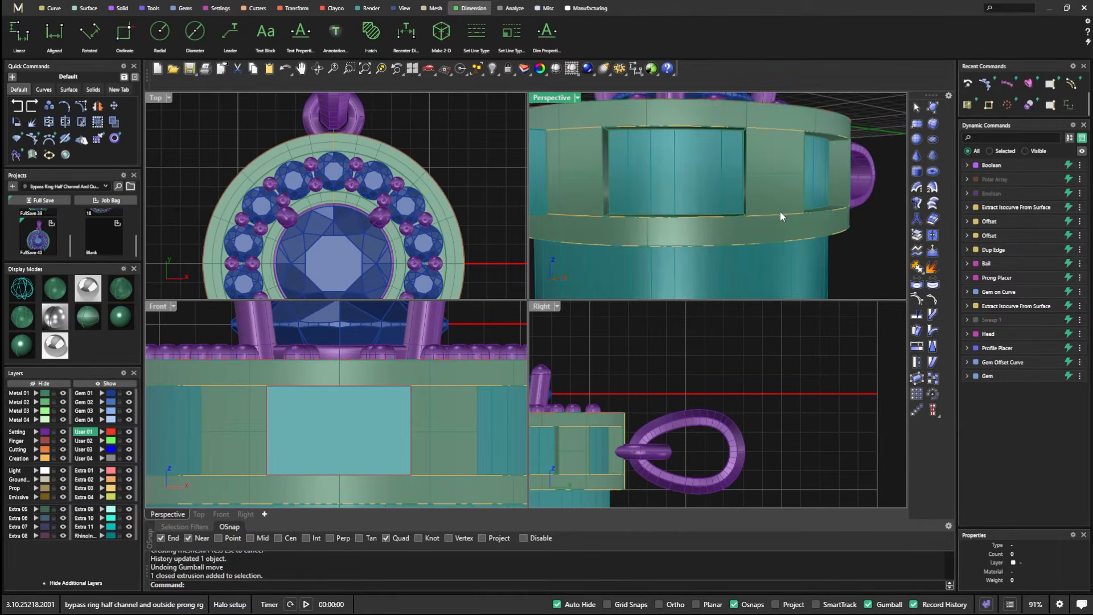
Step: Delete the pendant base with the side cutouts and accept the history warning
scroll(773, 171, down, 5)
click(773, 175)
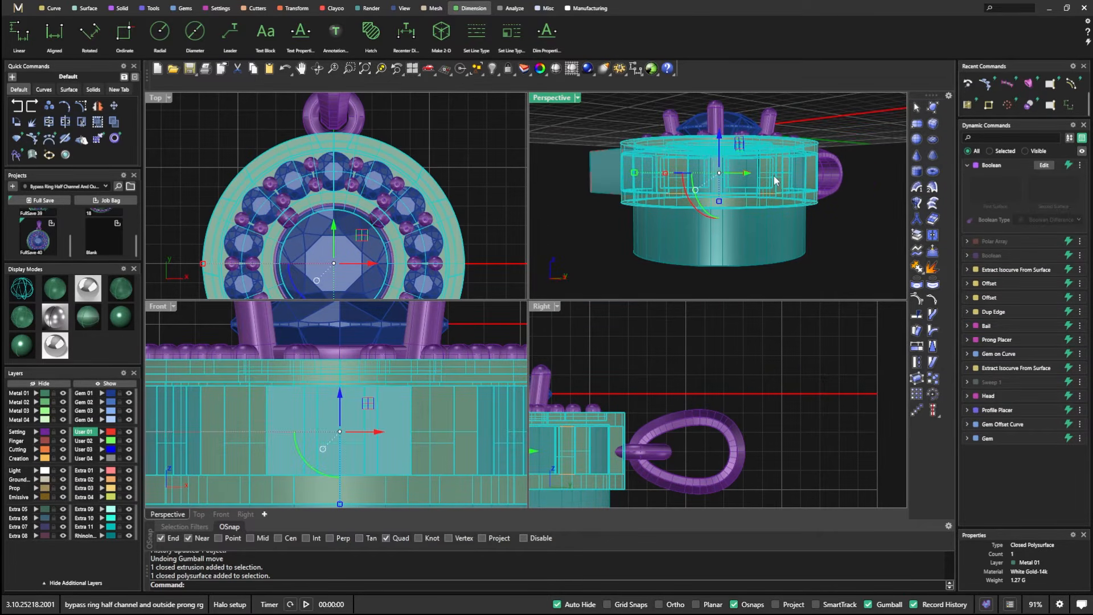
key(Delete)
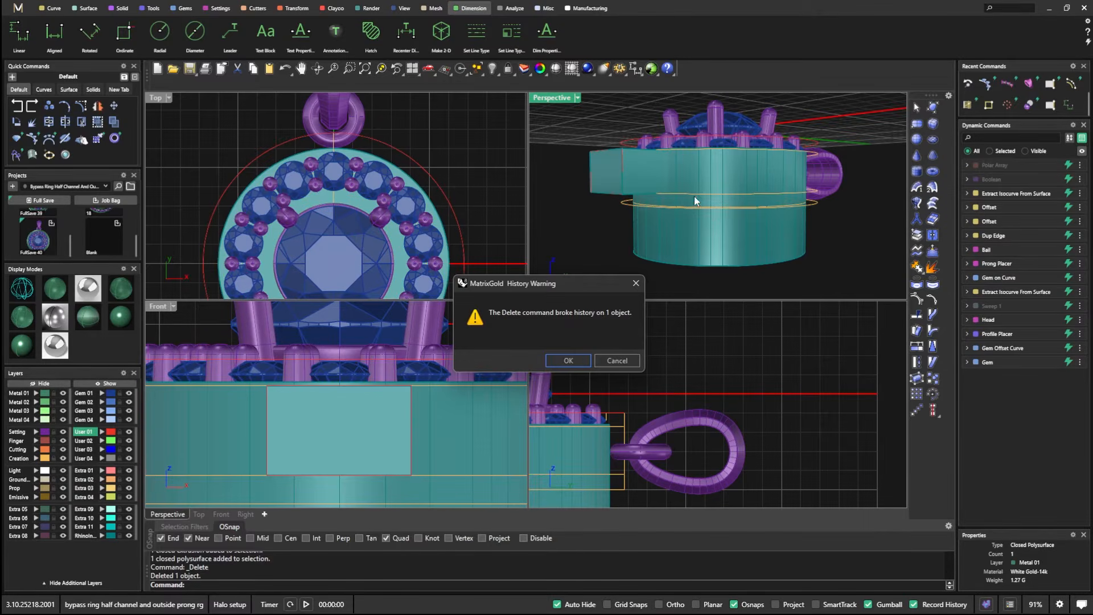
click(568, 360)
Step: Open the earlier Boolean of the base for editing and reapply it as a Boolean Difference
mouse_move(1003, 187)
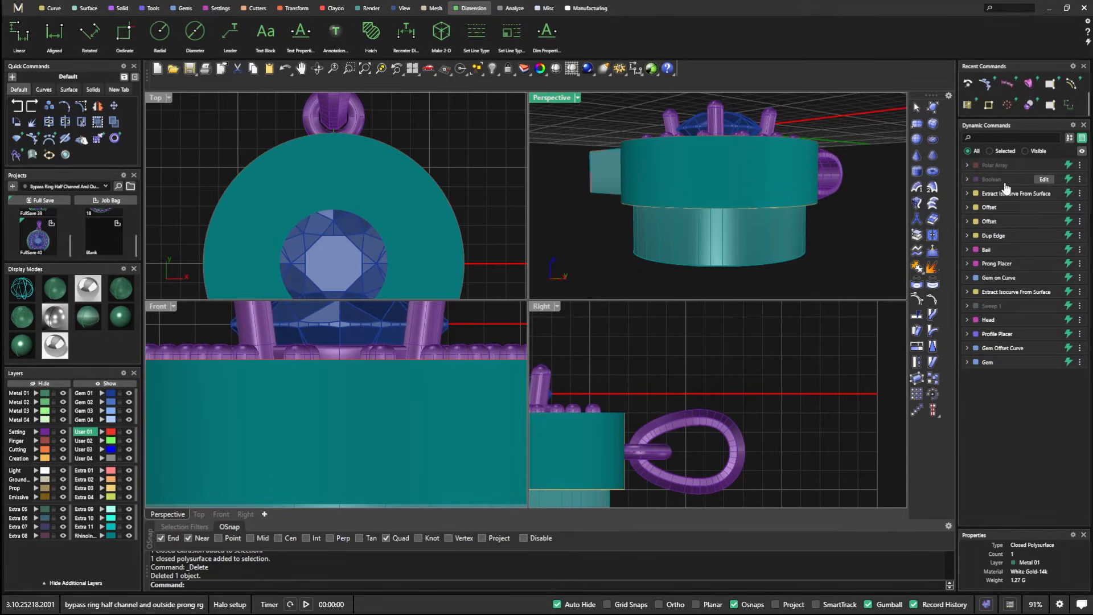
click(1044, 179)
mouse_move(747, 227)
right_down()
mouse_move(713, 199)
mouse_move(730, 230)
right_up()
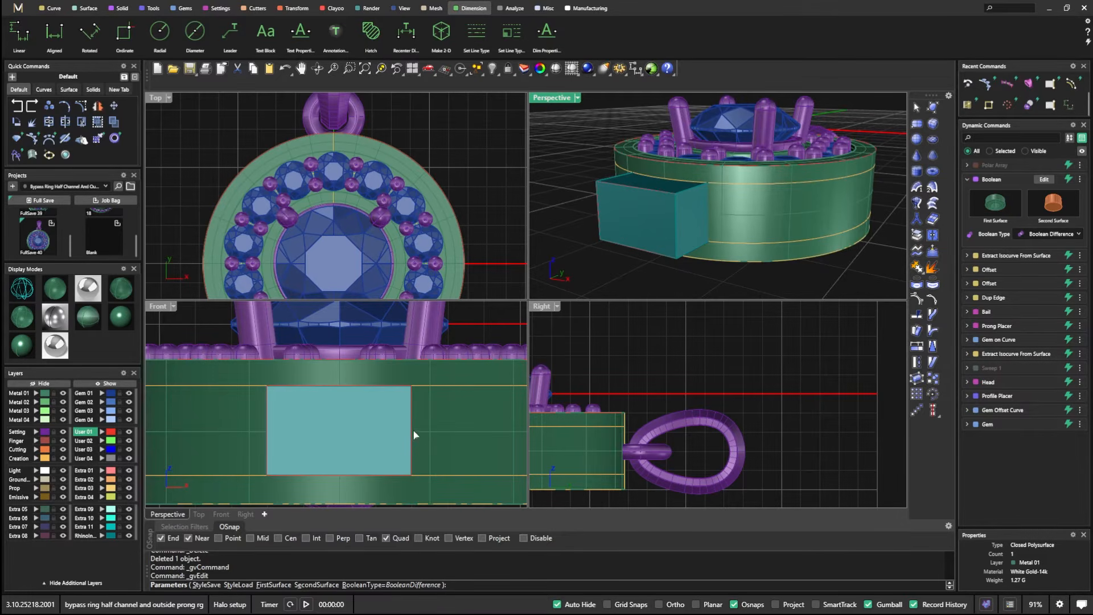
click(431, 389)
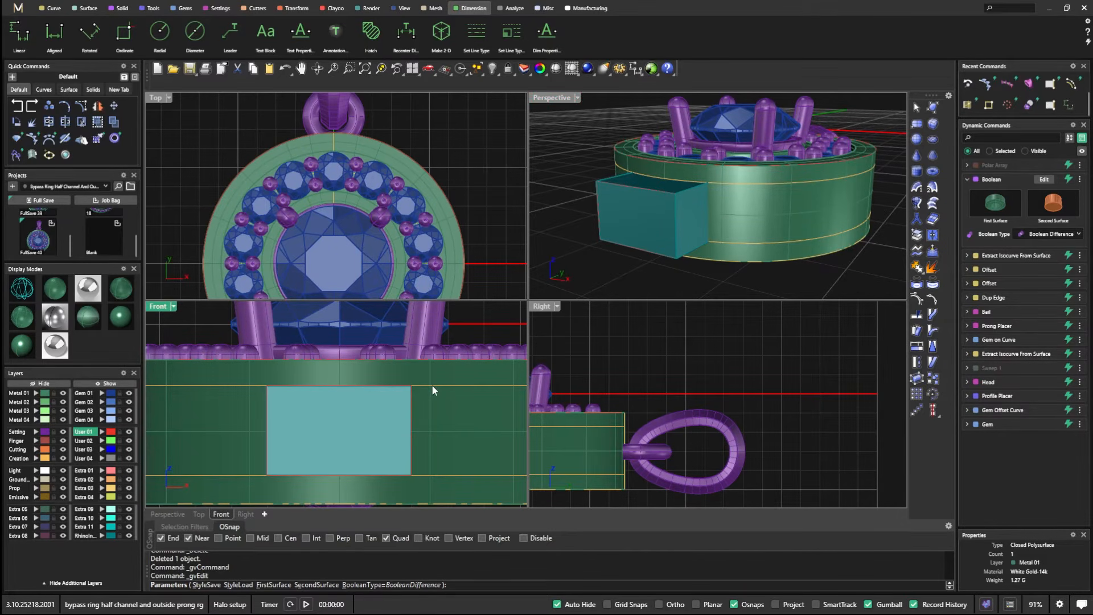
key(Return)
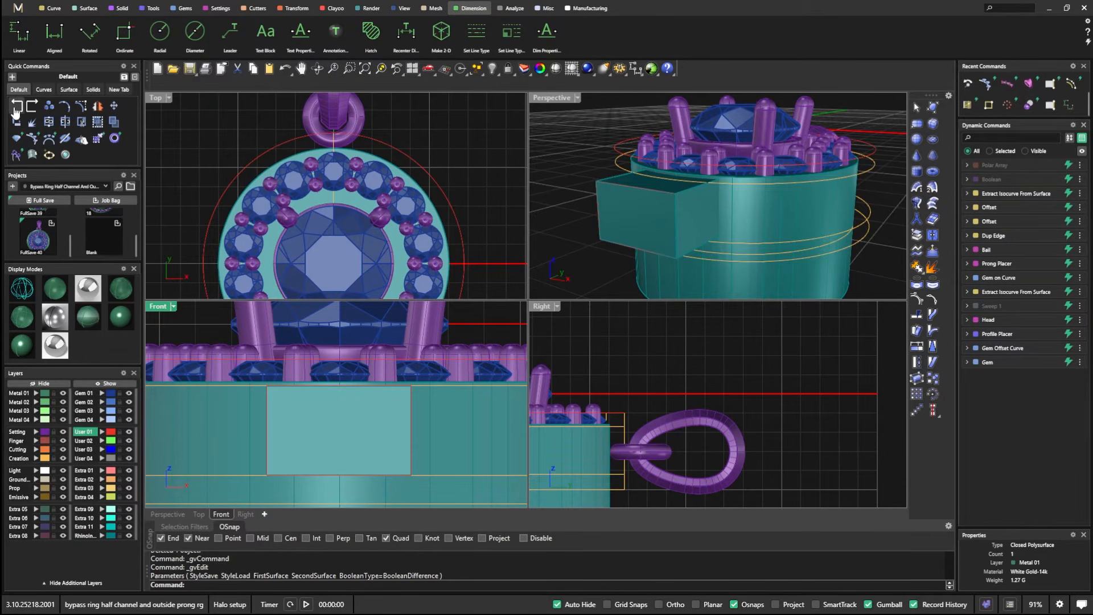
Step: Undo the deletion of the pendant base with the side cutouts
key(ctrl+z)
click(562, 142)
Step: Select the pendant base with the side cutouts and hide it
click(726, 207)
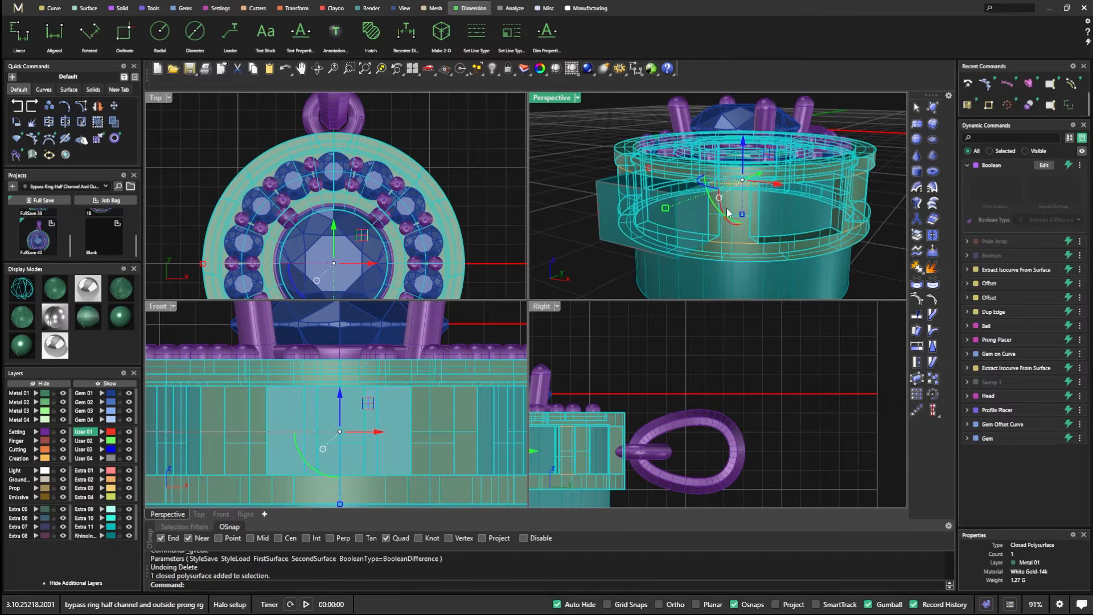
click(34, 385)
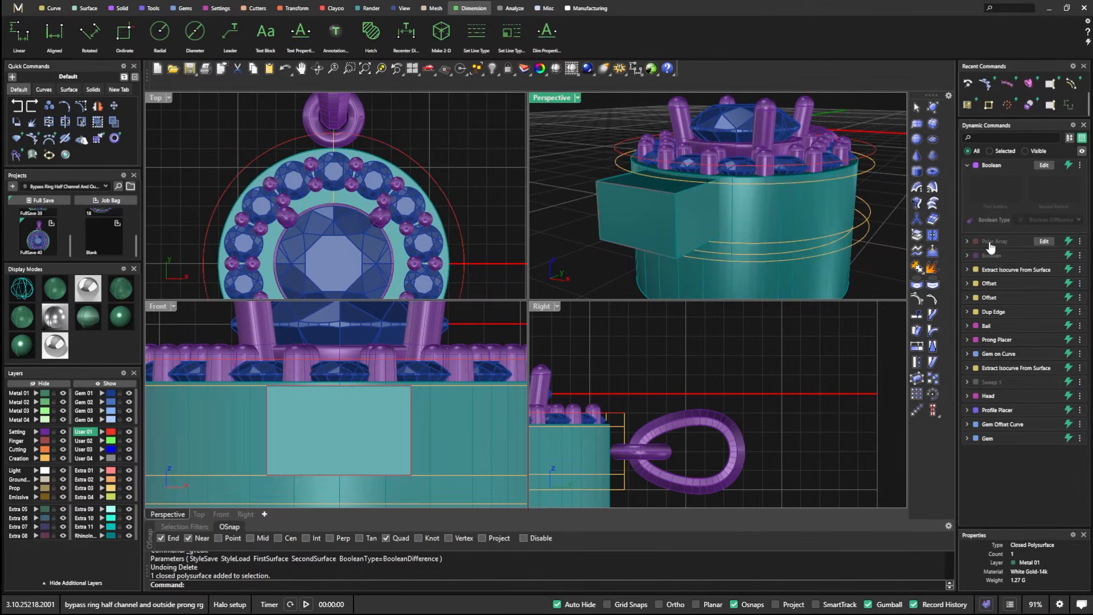
Step: Show the uncut hollow base and move the upper guide isocurve slightly lower on its outer wall
click(1080, 255)
click(1045, 307)
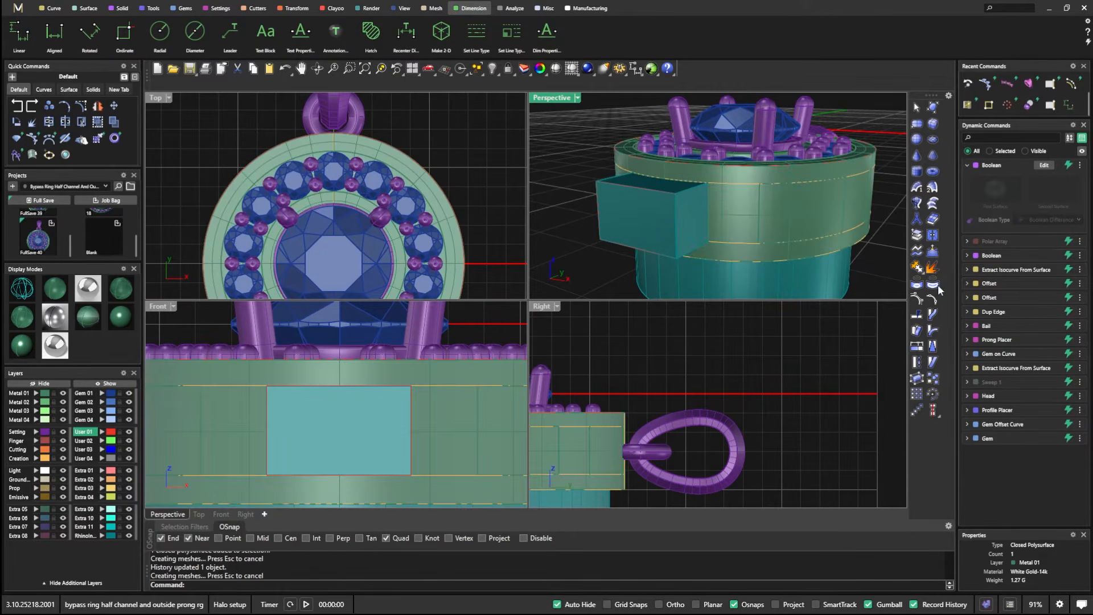
scroll(699, 199, up, 5)
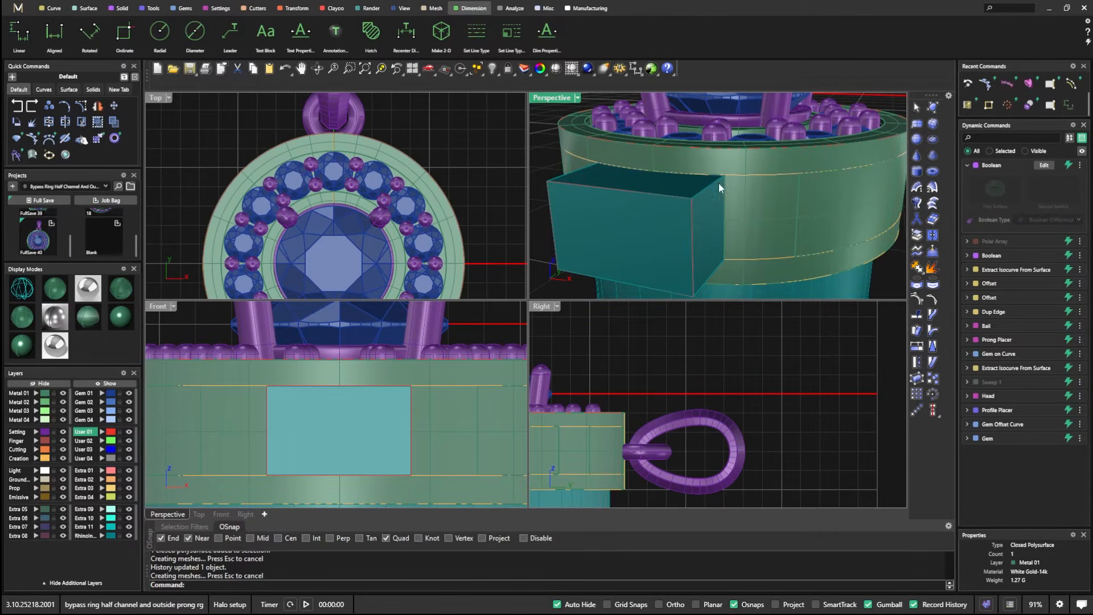
click(743, 176)
click(775, 207)
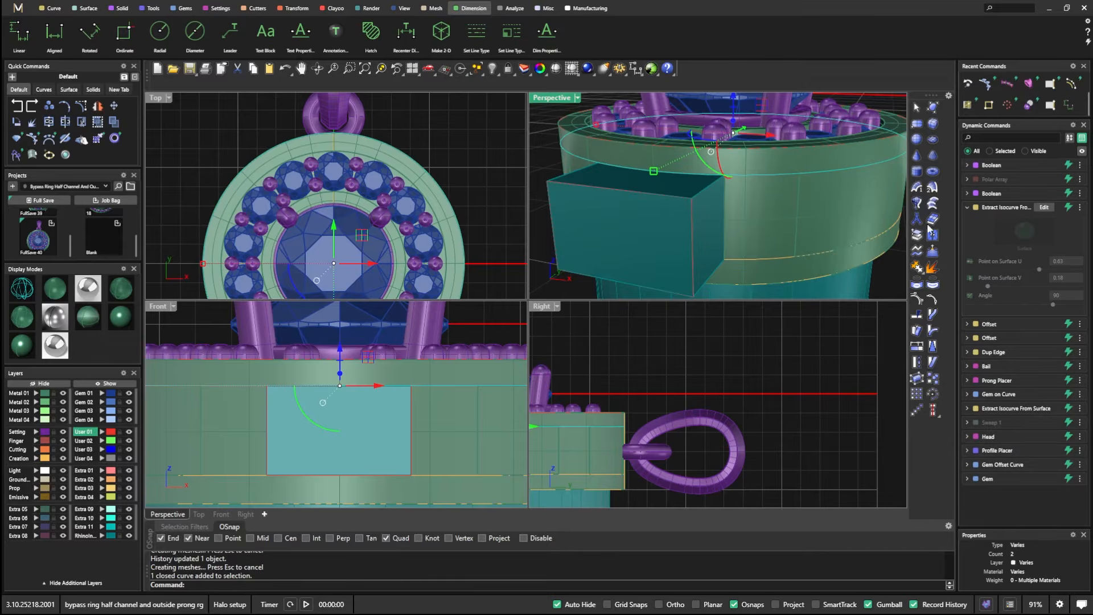
click(1043, 207)
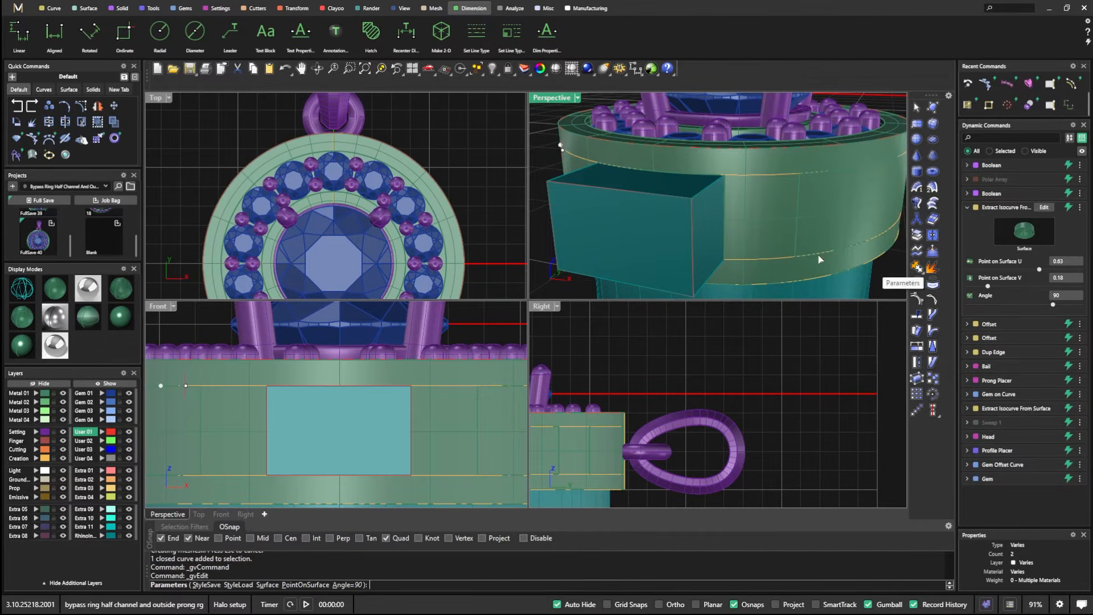
right_drag(597, 189, 651, 165)
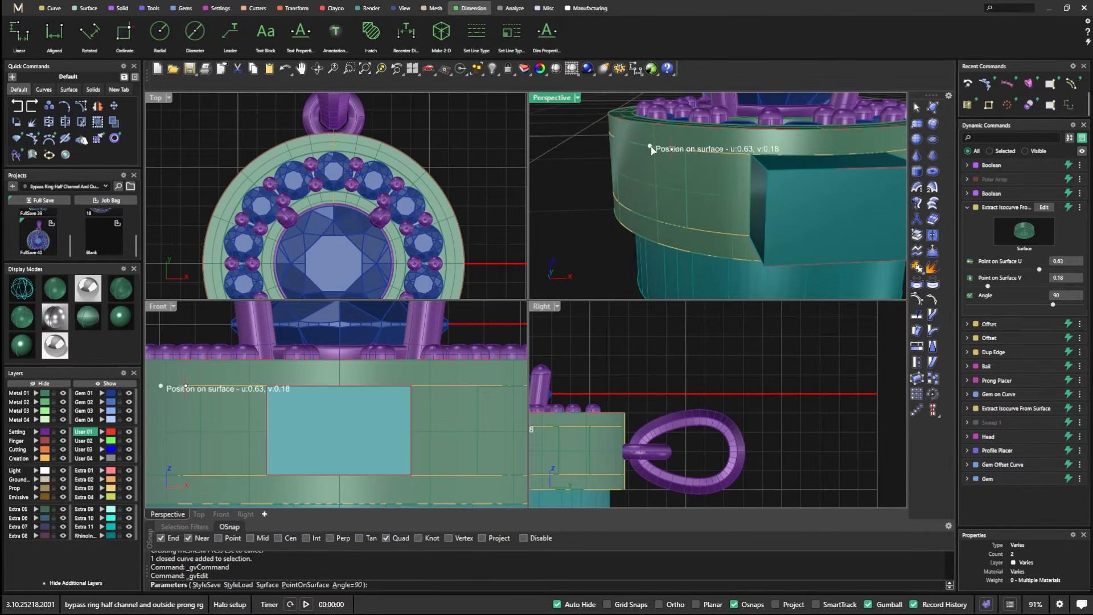
drag(651, 148, 653, 159)
right_click(550, 203)
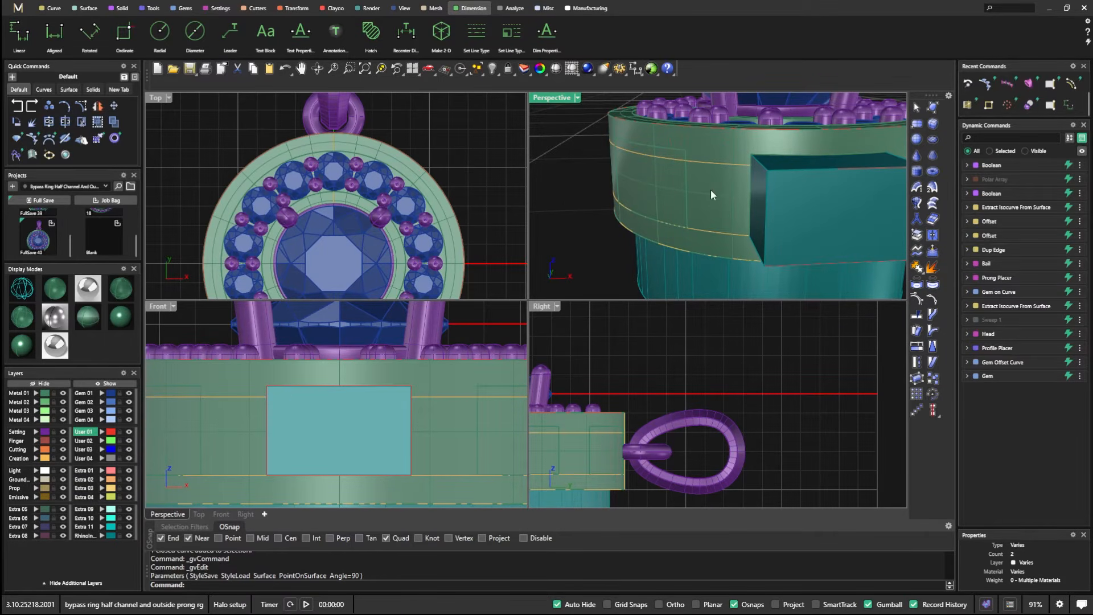
Step: Scale the side cutter's rectangle curve vertically with Scale 1D from its lower corner, lowering its top edge to the upper guide isocurve
right_drag(789, 213, 767, 169)
right_drag(796, 117, 693, 186)
click(641, 200)
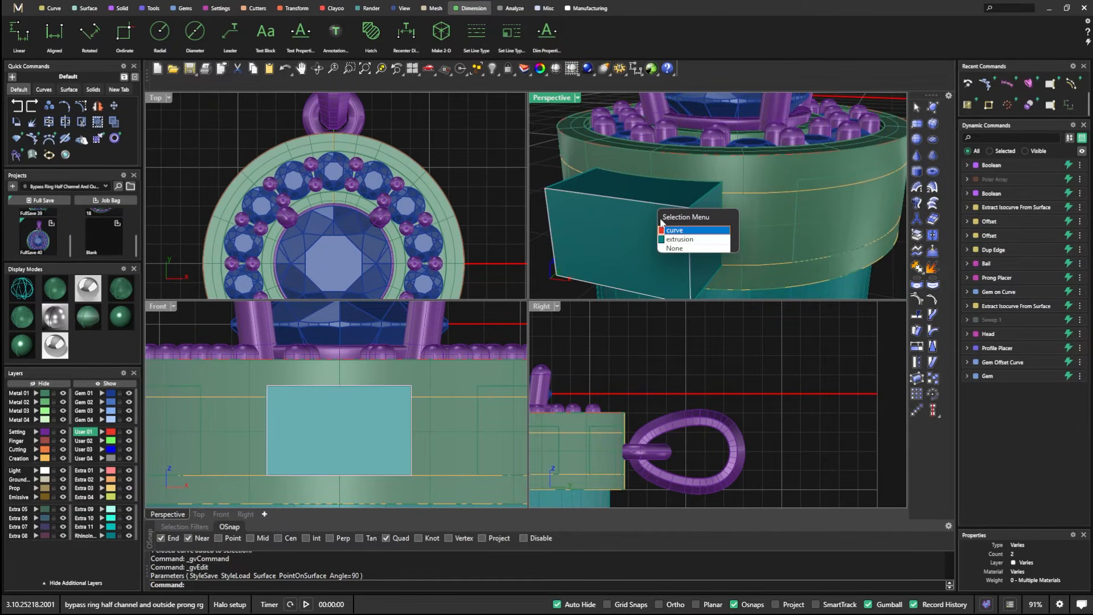
click(677, 235)
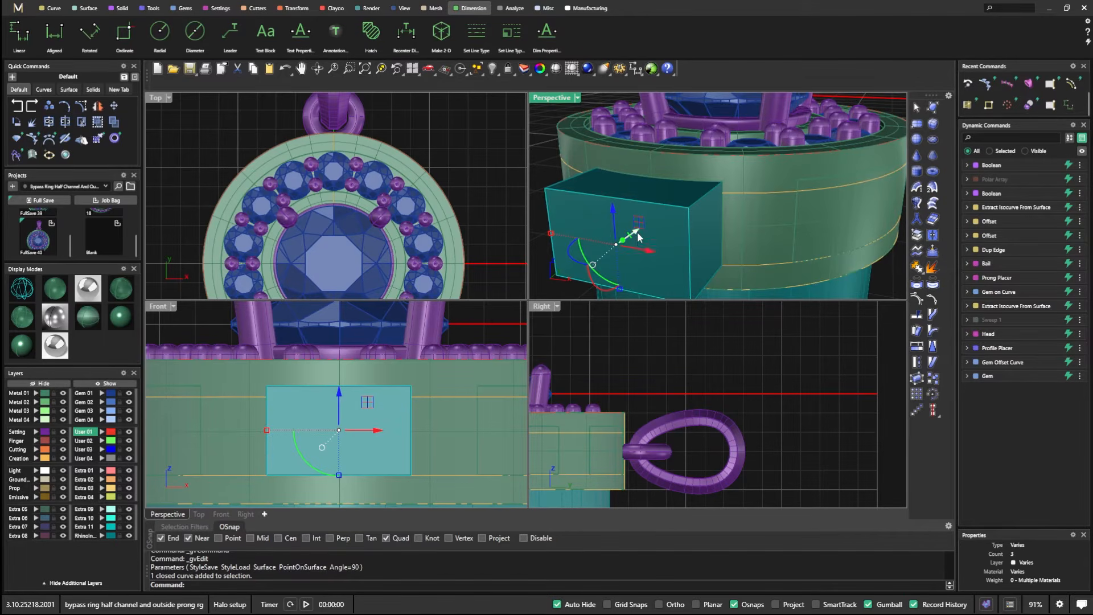
scroll(636, 229, down, 5)
right_drag(636, 229, 679, 210)
scroll(738, 233, up, 6)
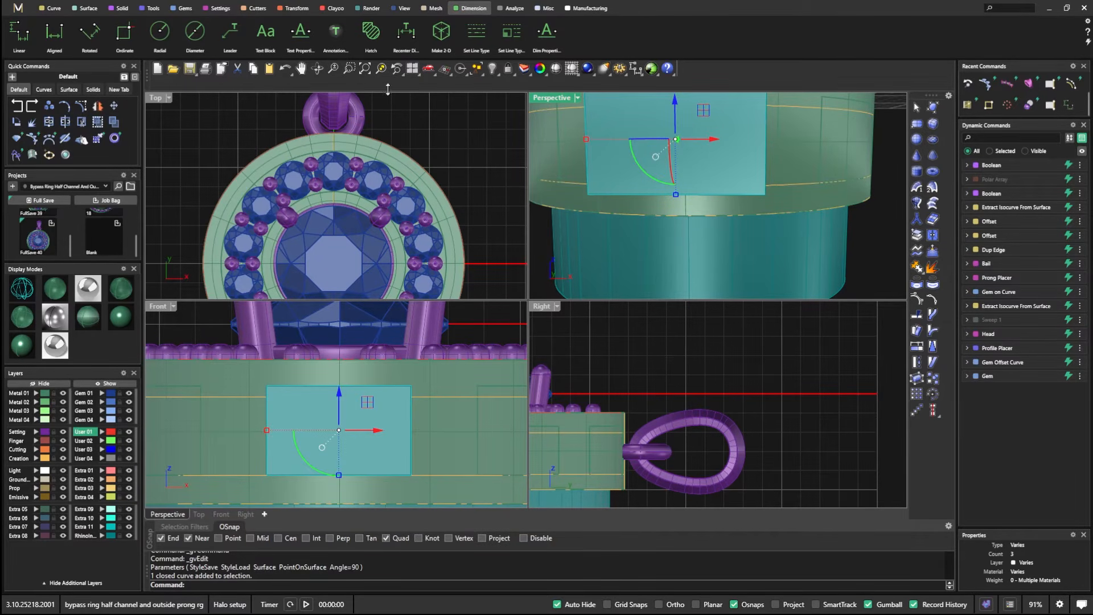
click(293, 8)
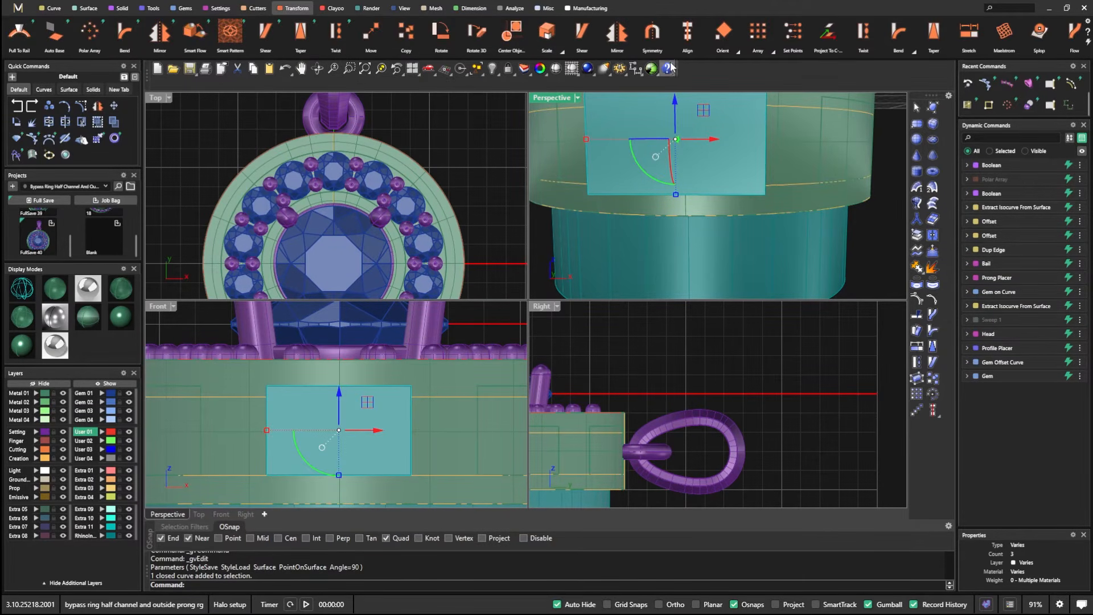
click(559, 54)
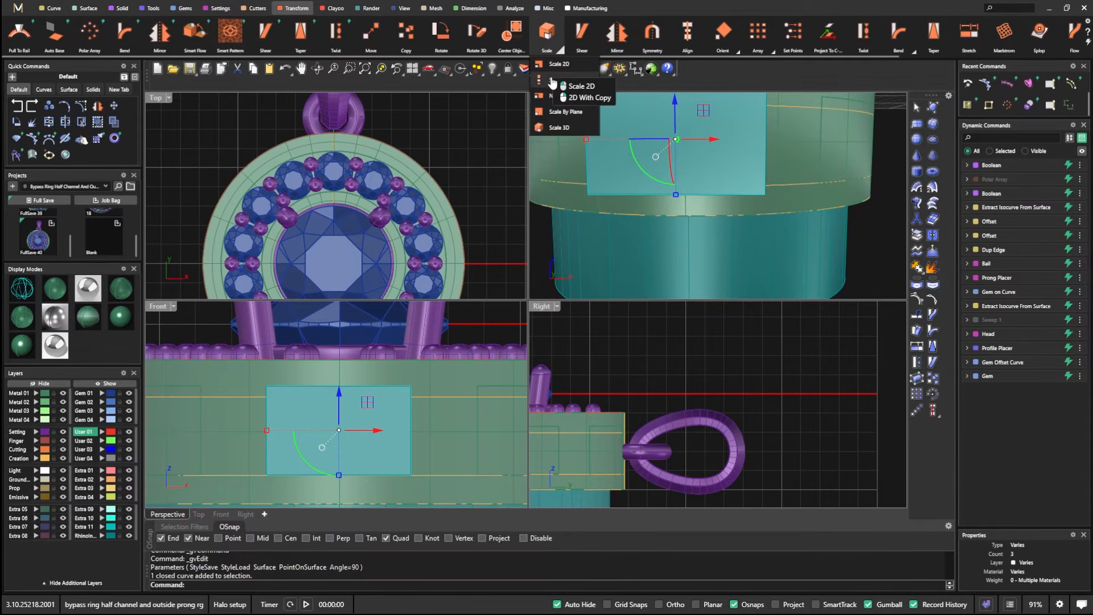
click(551, 83)
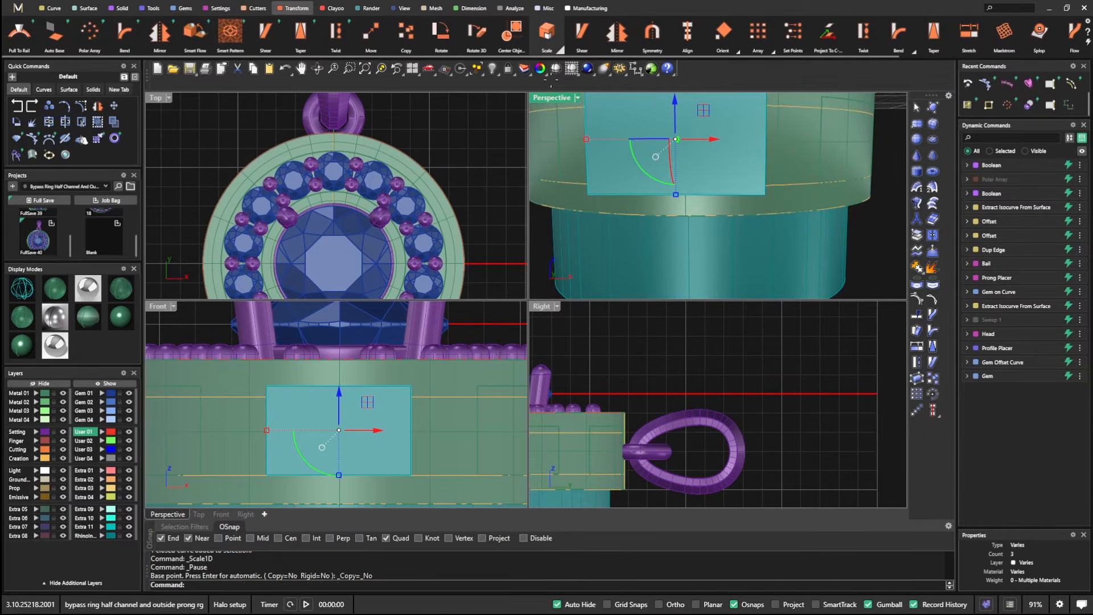
click(267, 475)
click(267, 388)
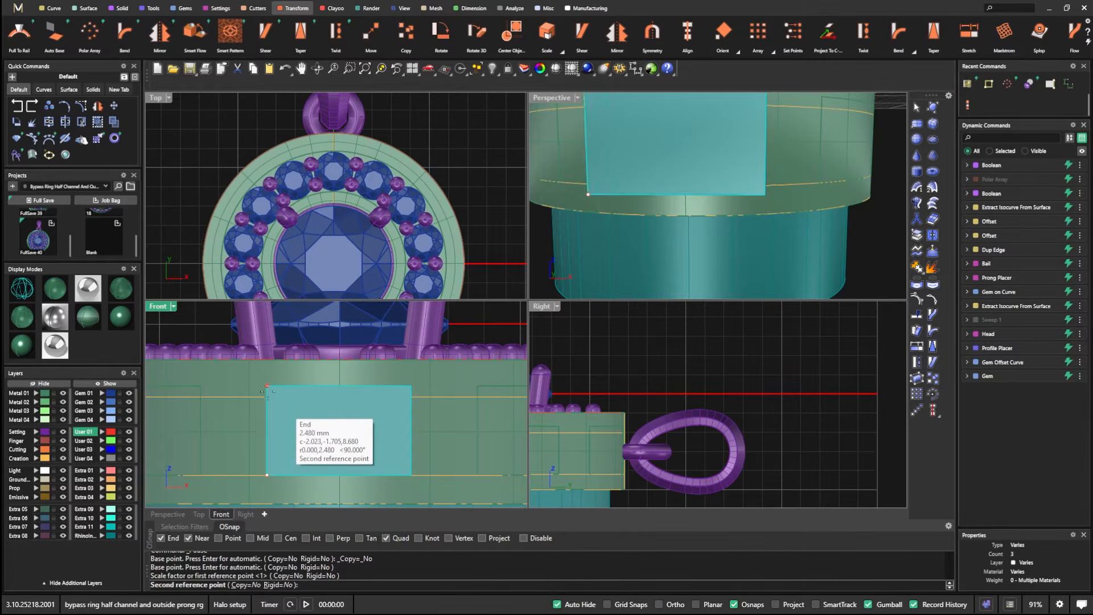
scroll(266, 402, up, 5)
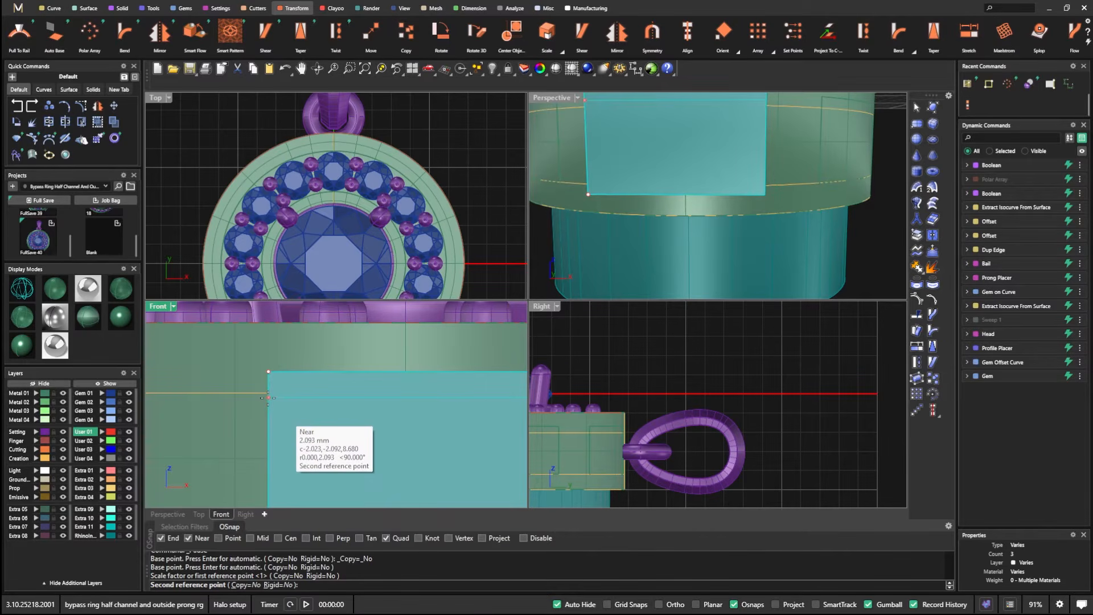
scroll(268, 397, up, 1)
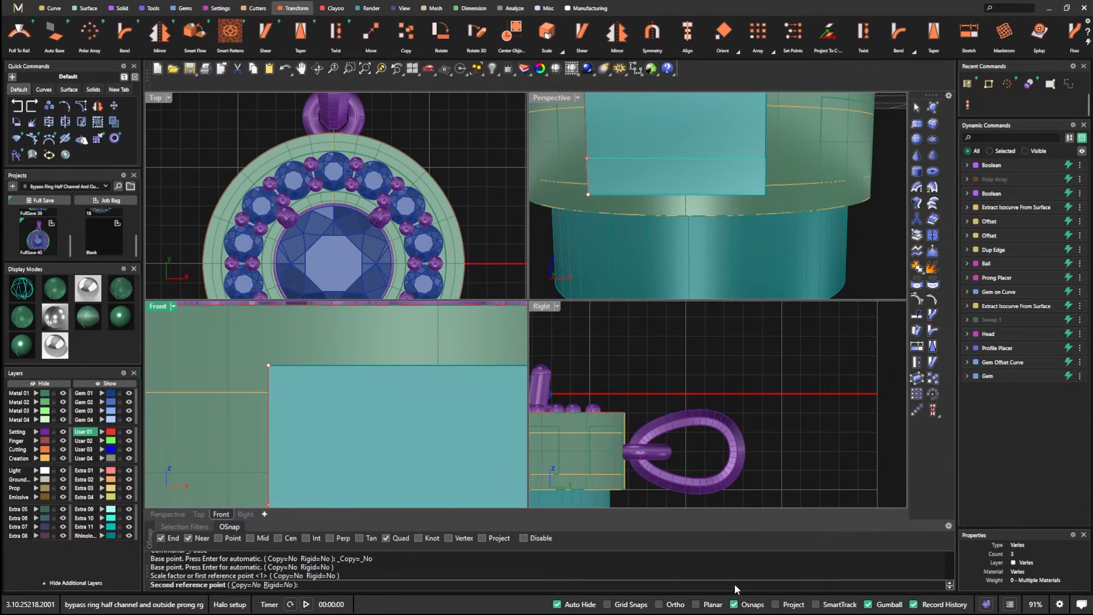
click(733, 605)
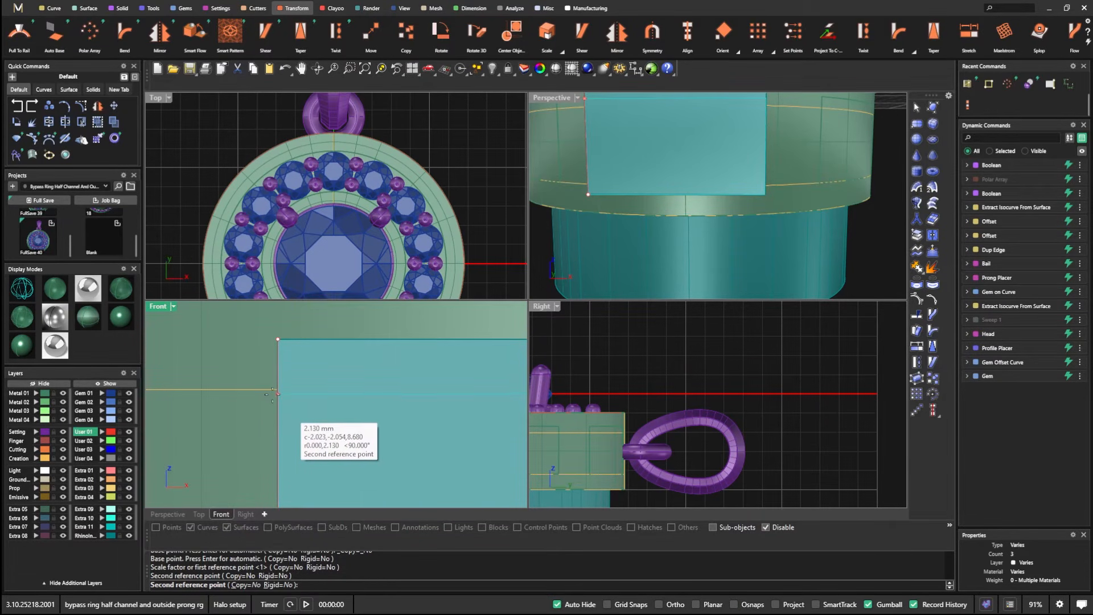
click(275, 392)
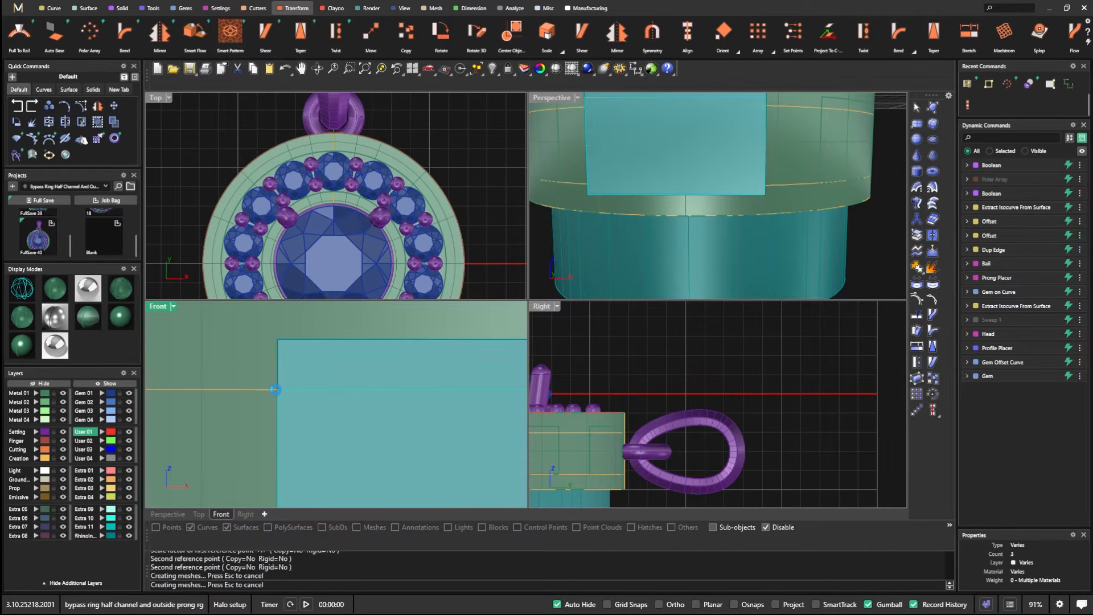
click(496, 140)
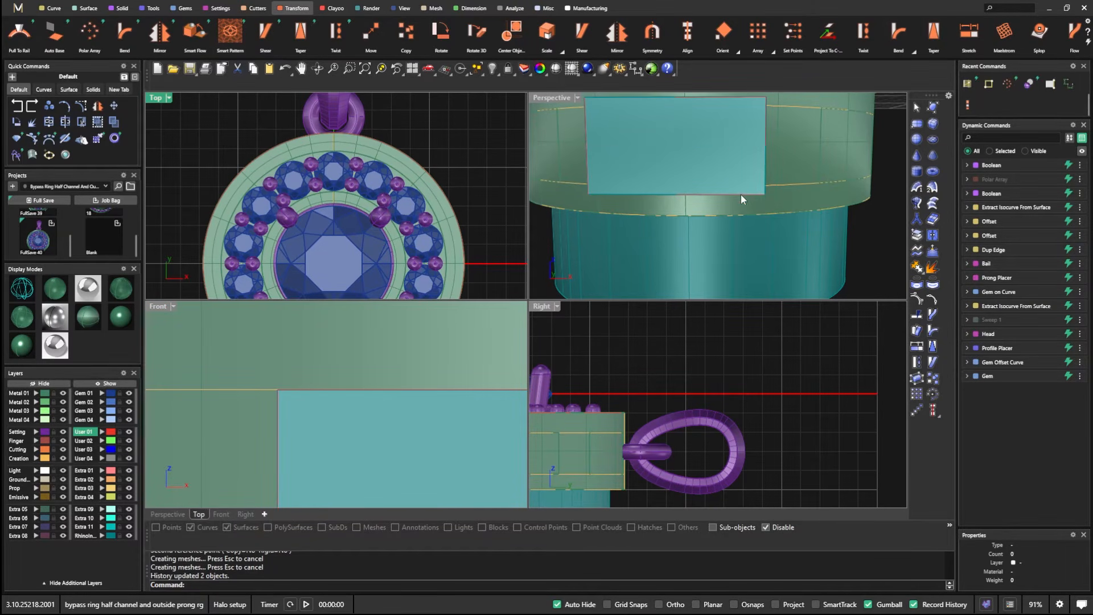
Step: Hide the RhinoInputs layer that holds the rectangular side cutter and the inner hollow's cylinder
scroll(740, 193, down, 10)
click(129, 536)
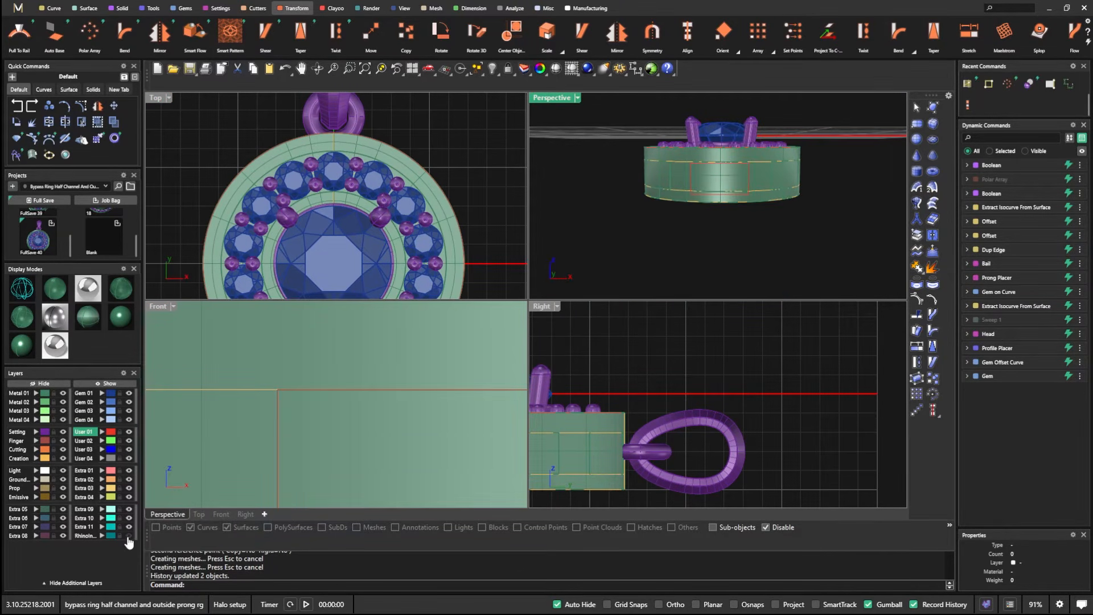
click(129, 536)
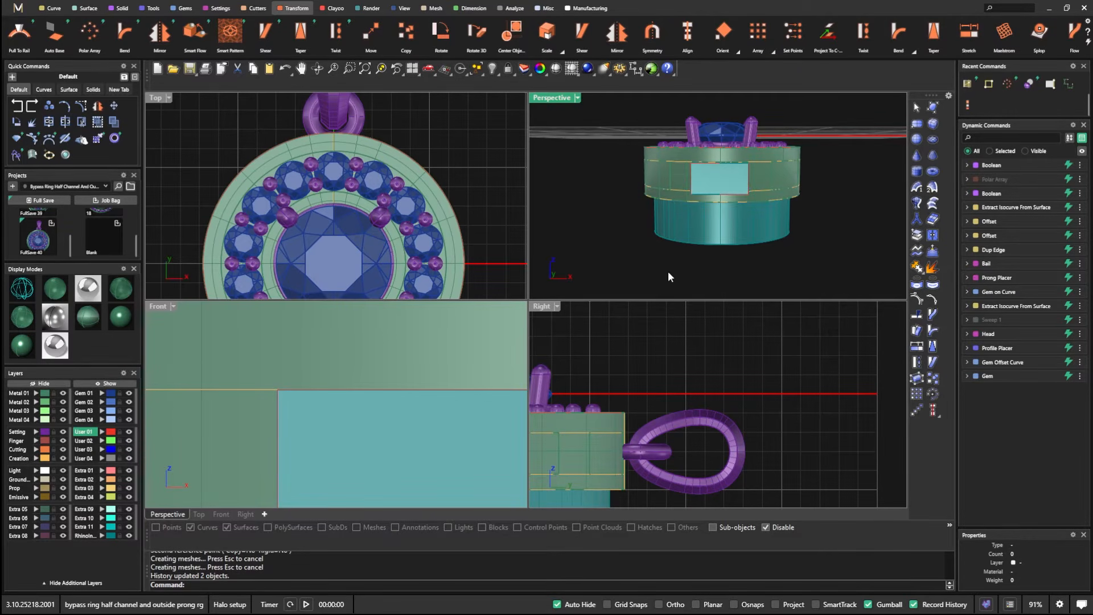
scroll(723, 211, up, 6)
right_drag(724, 208, 714, 178)
scroll(723, 169, down, 5)
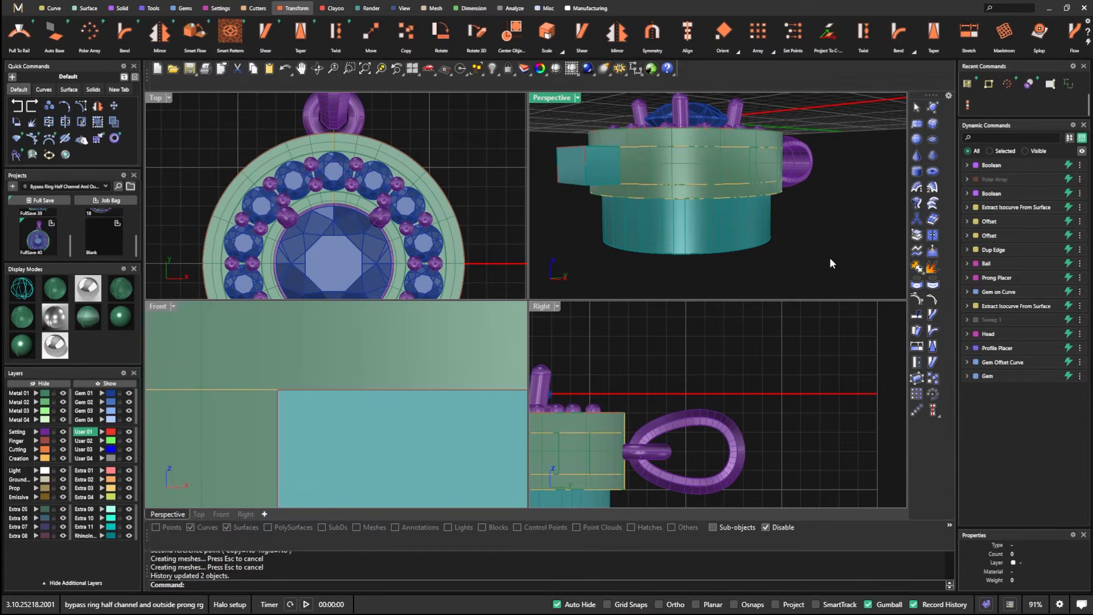
right_drag(769, 259, 775, 236)
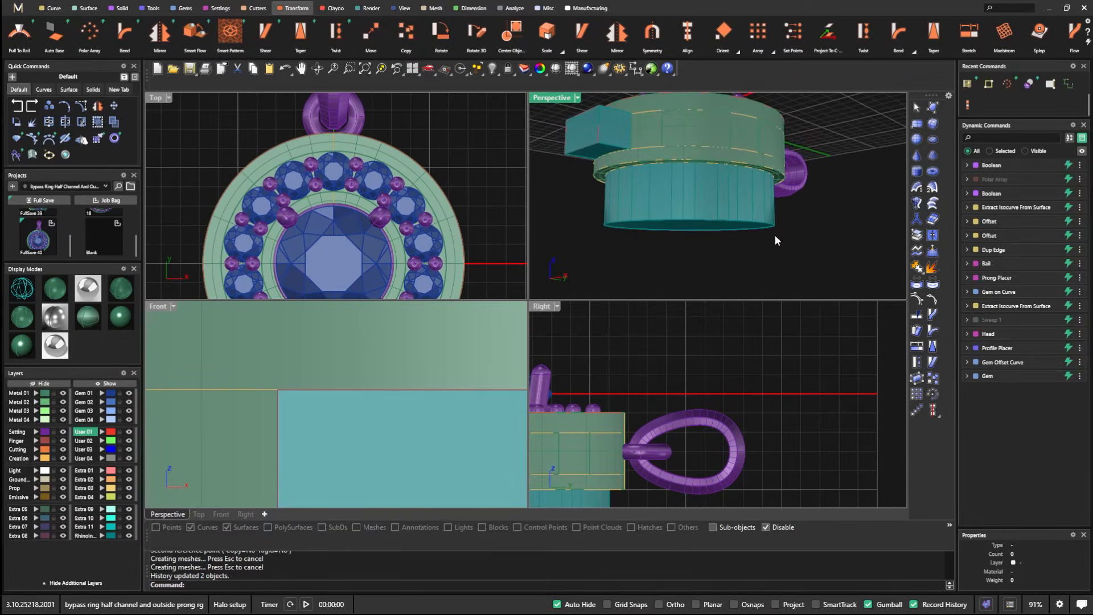
click(664, 183)
click(129, 536)
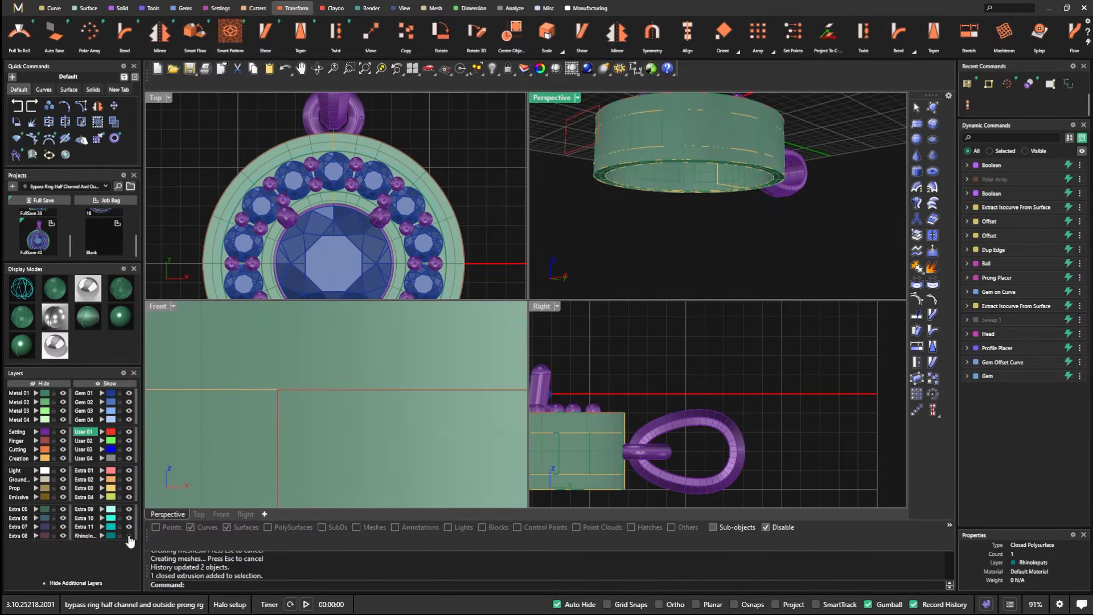
Step: Hide the uncut hollow base and show the base with the side cutouts
right_drag(615, 264, 650, 197)
shift+click(663, 187)
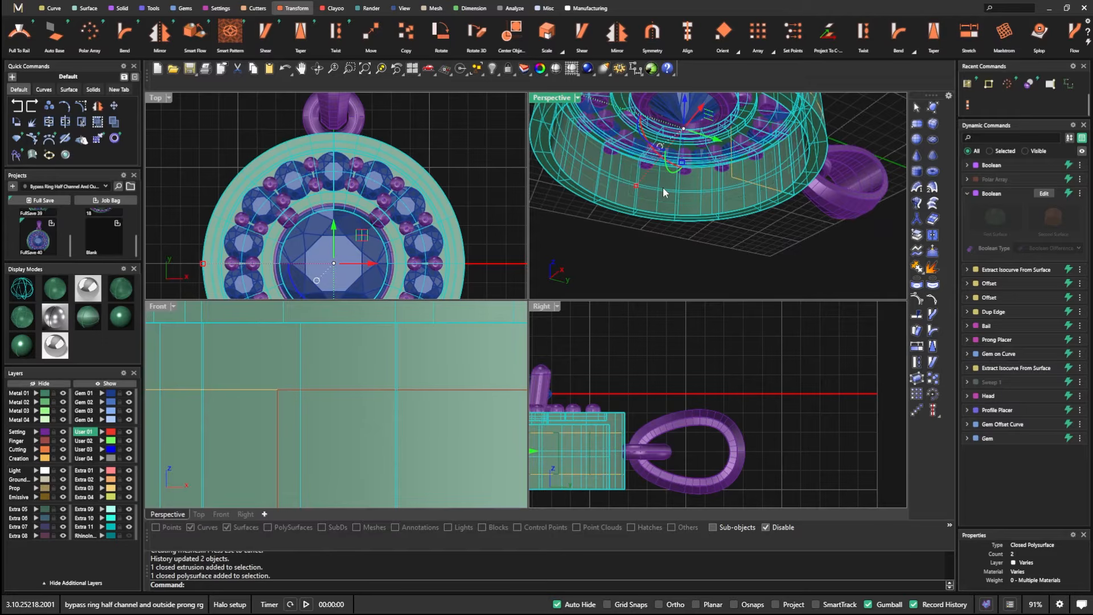
click(53, 386)
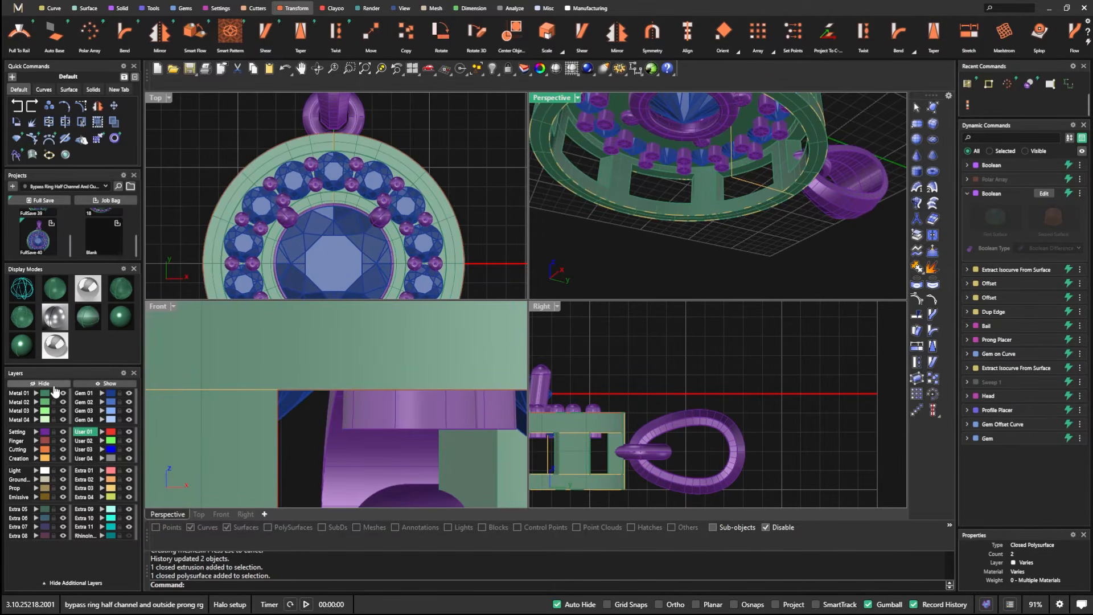
Step: Examine the base's shortened side cutouts from several angles in a maximized perspective view
double_click(550, 98)
right_drag(550, 97, 593, 343)
right_drag(498, 340, 512, 317)
scroll(601, 250, down, 5)
right_drag(600, 251, 653, 288)
scroll(562, 280, up, 4)
scroll(653, 288, down, 6)
right_drag(562, 295, 645, 339)
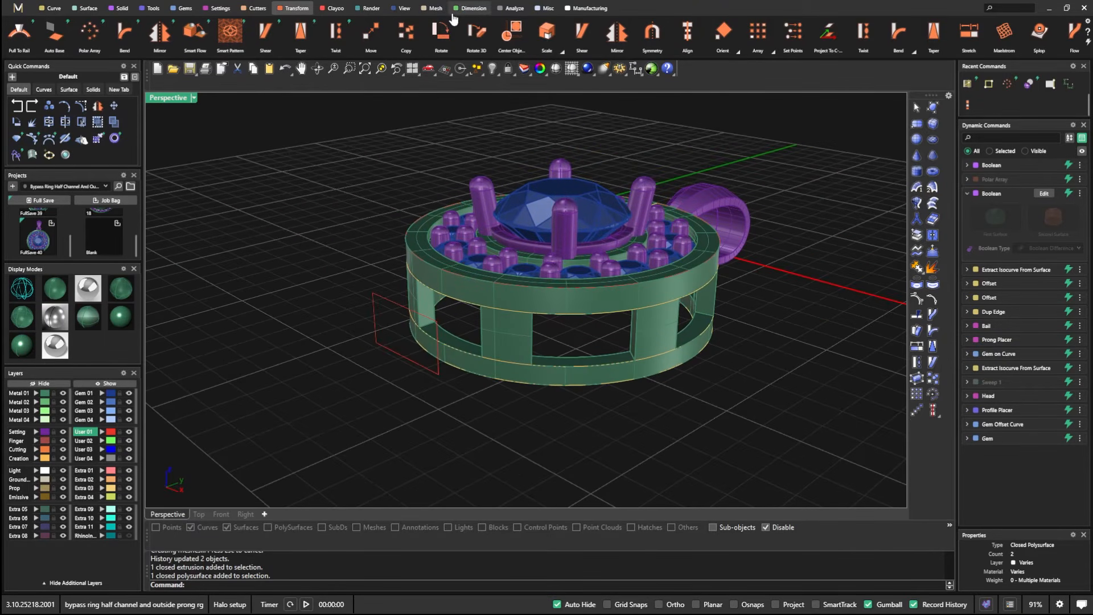
Step: Measure the height of the base's upper rail from the outer rim to the side cutouts, using object snaps
click(471, 8)
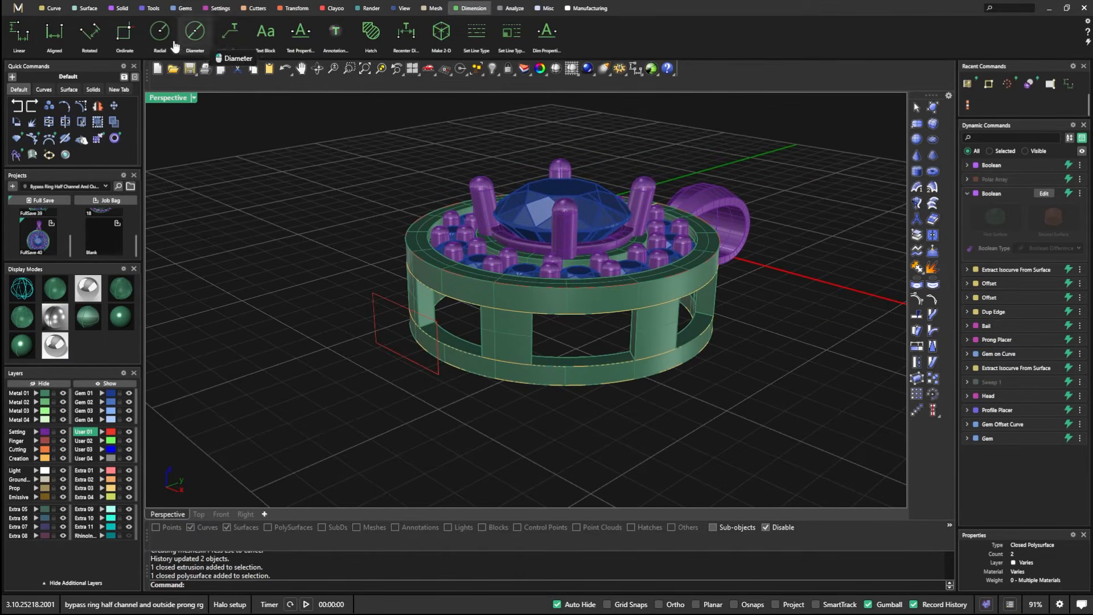
click(18, 31)
scroll(443, 273, up, 5)
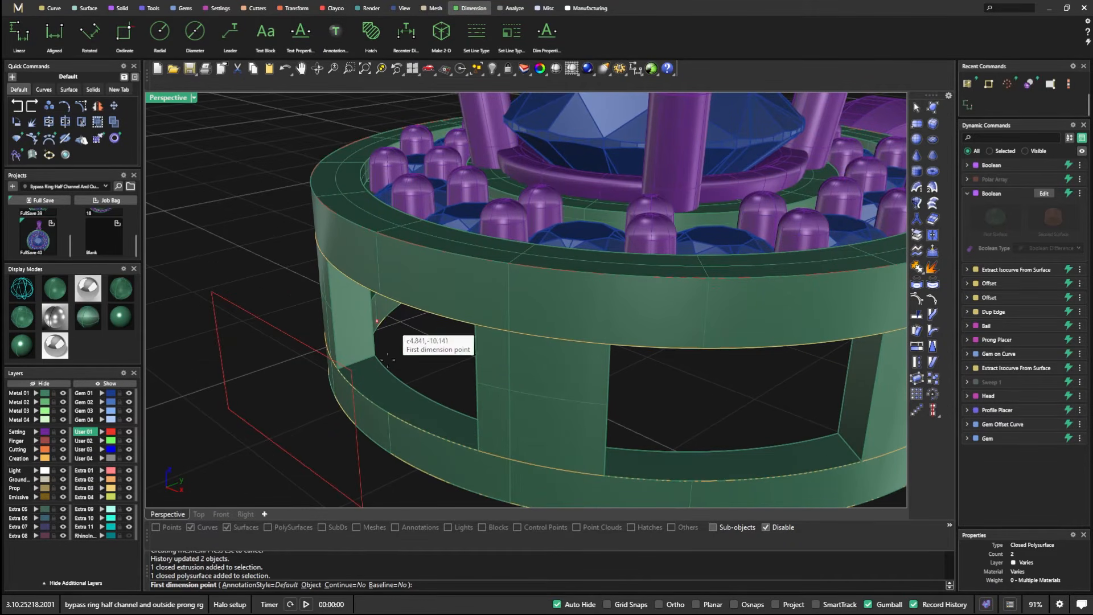
click(734, 605)
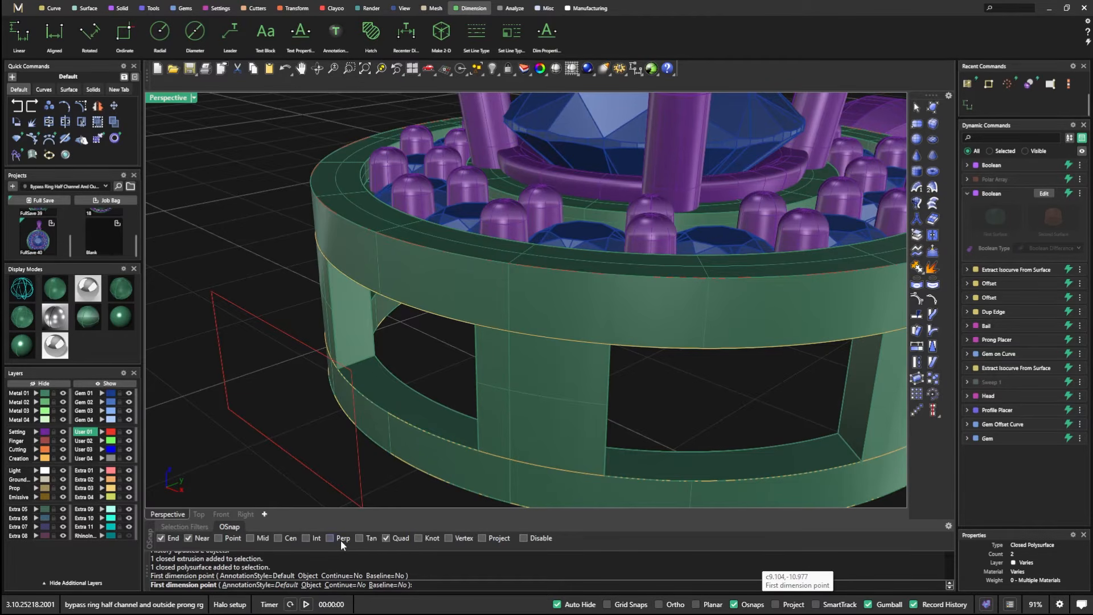
click(370, 237)
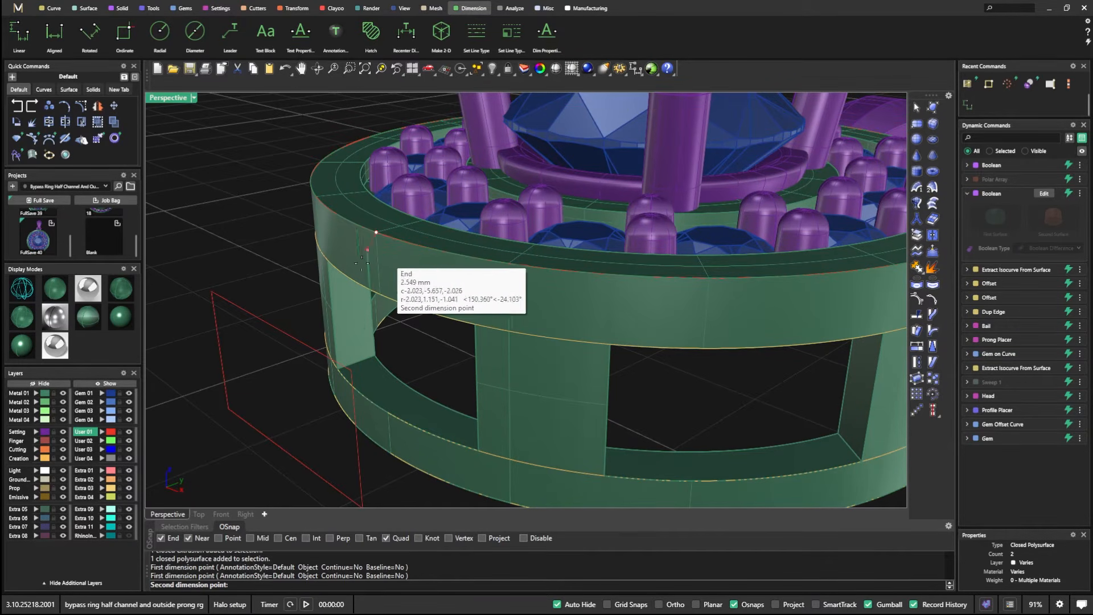
click(377, 294)
right_drag(402, 356, 444, 320)
scroll(524, 225, up, 10)
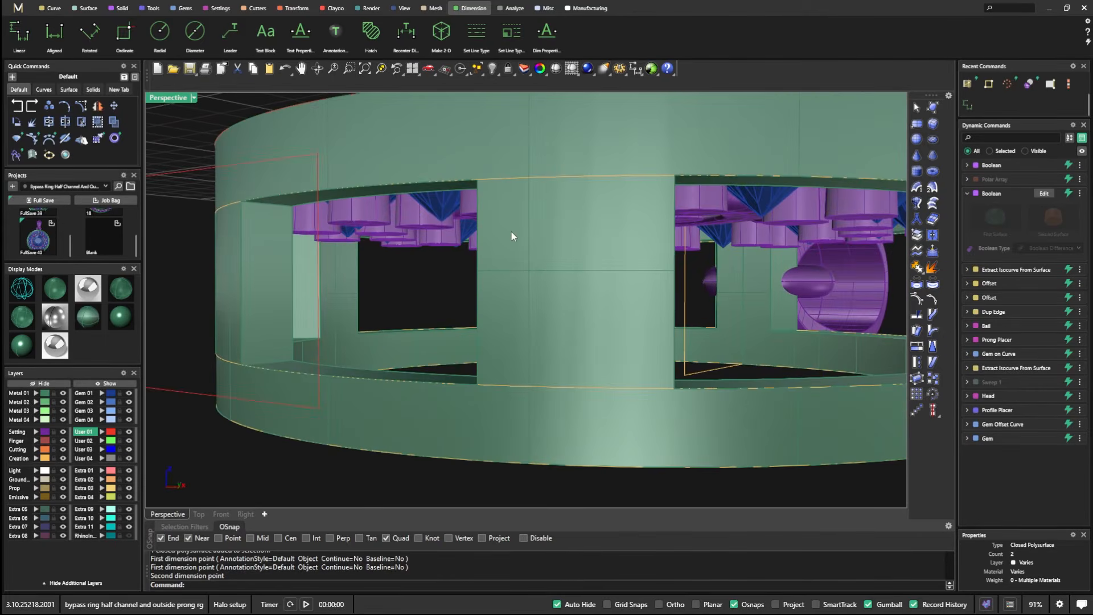
scroll(511, 232, down, 10)
right_drag(512, 231, 492, 281)
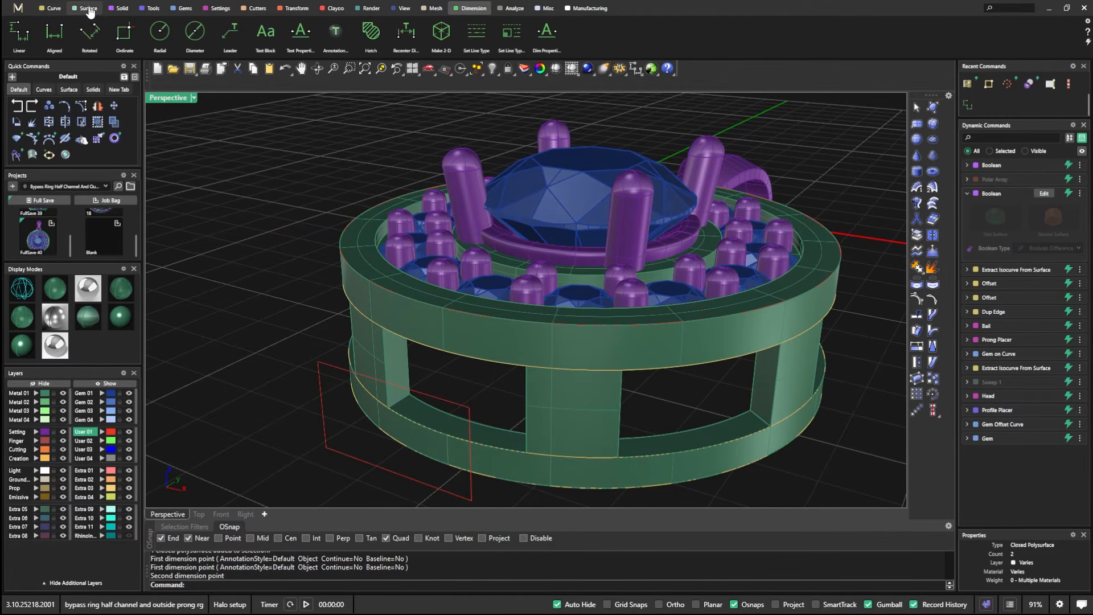
Step: Subtract the base with side cutouts from the 28 halo prongs using Boolean Difference
click(119, 9)
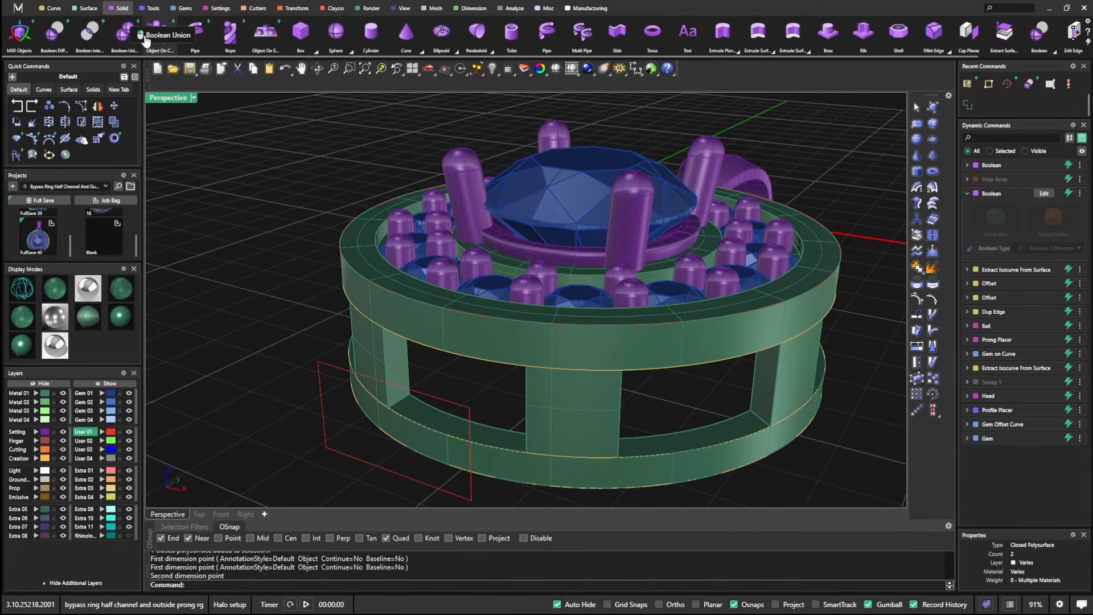
click(402, 249)
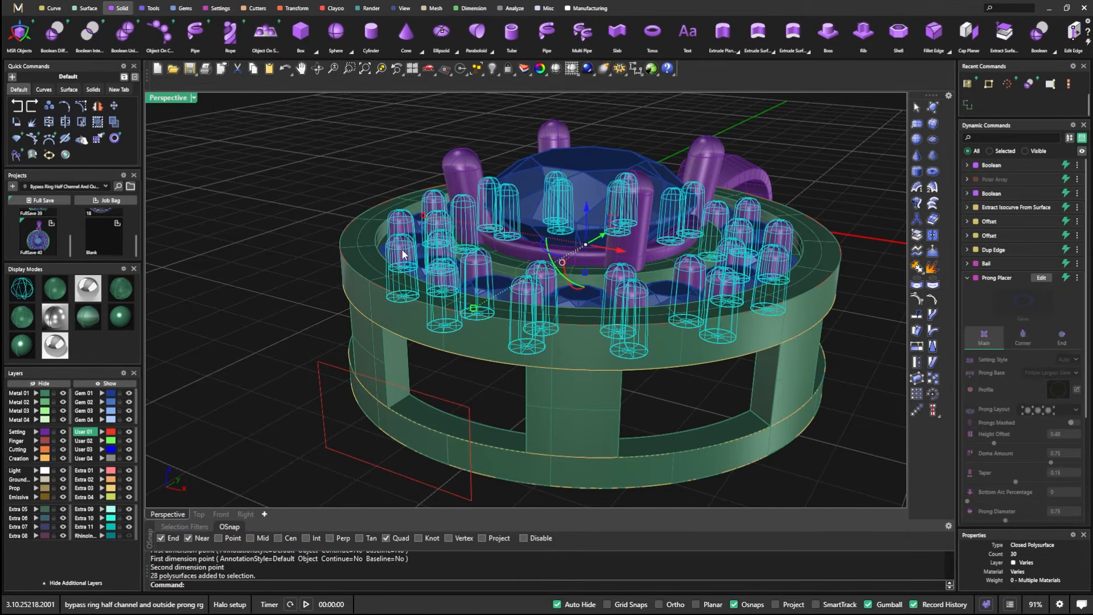
click(55, 31)
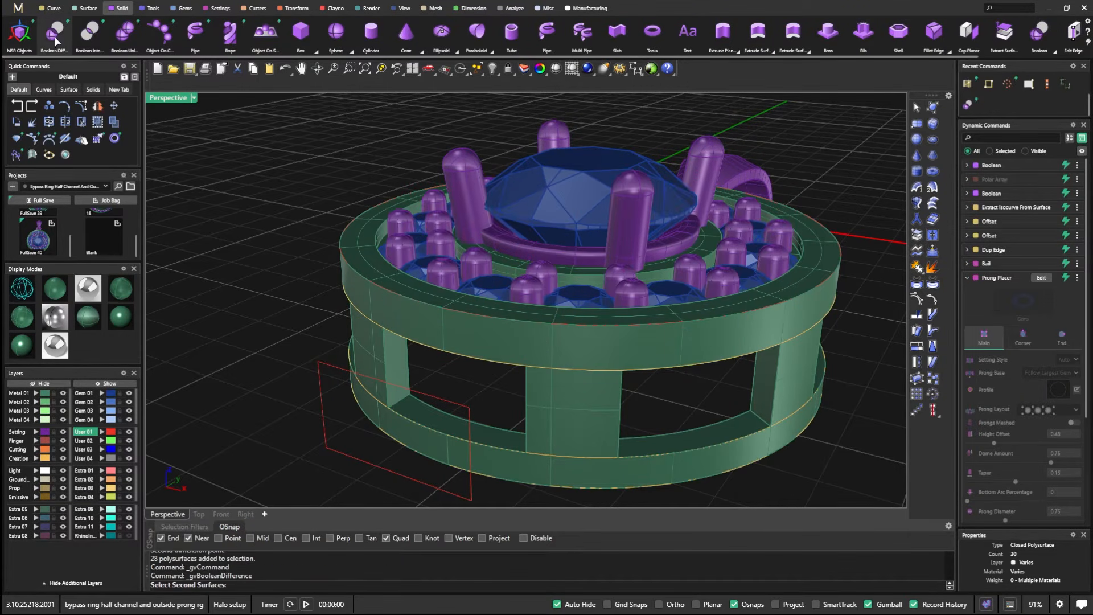
click(391, 303)
right_click(294, 238)
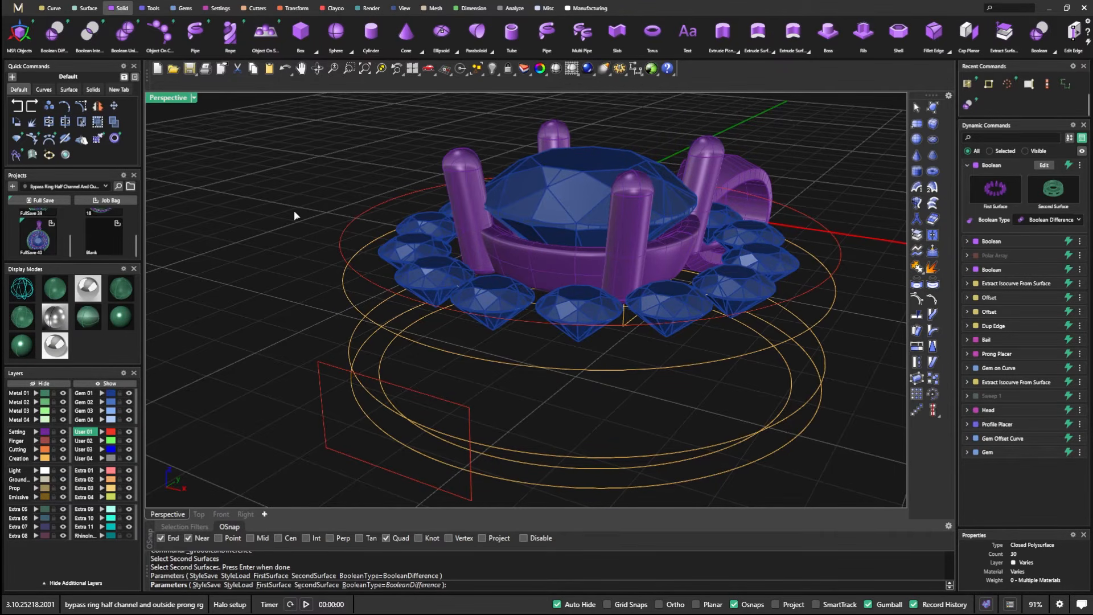
click(27, 111)
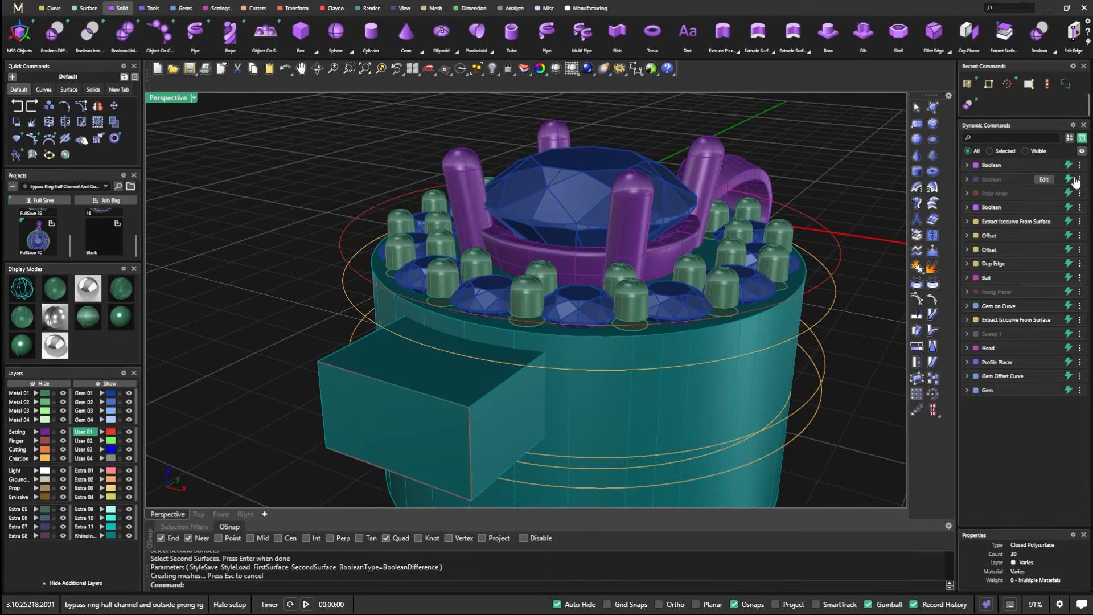
Step: Show the base with the side cutouts and hide the RhinoInputs layer holding the cutters
click(1080, 180)
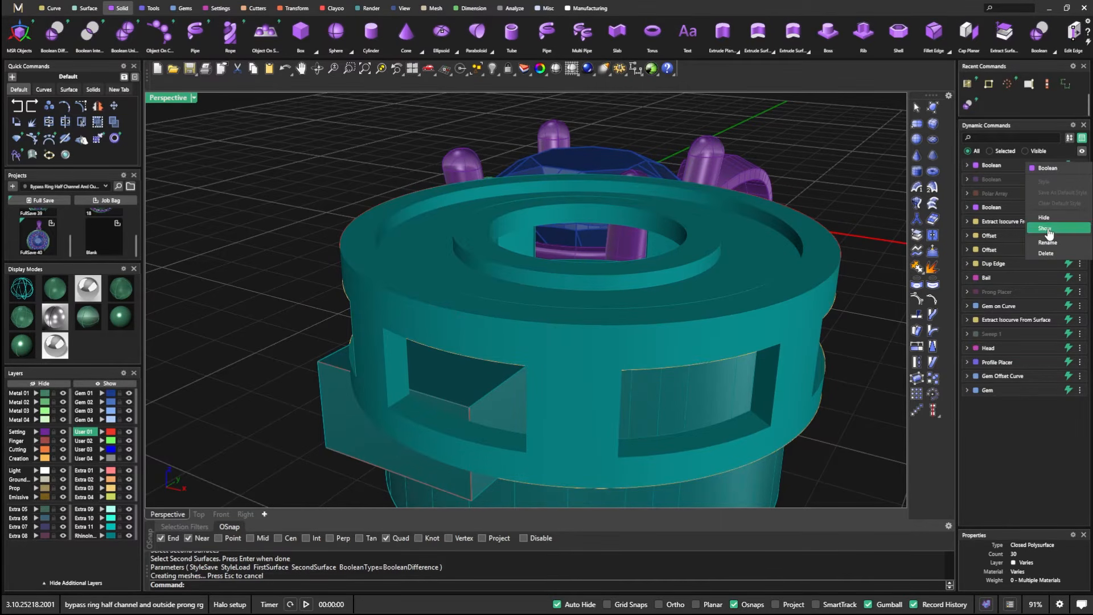
click(1048, 180)
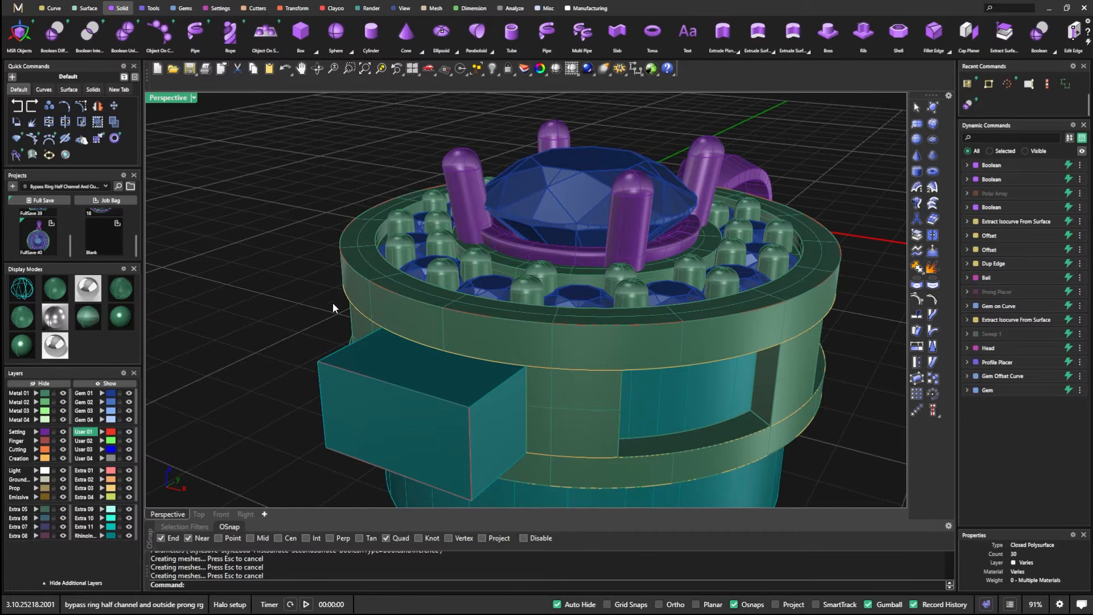
click(128, 536)
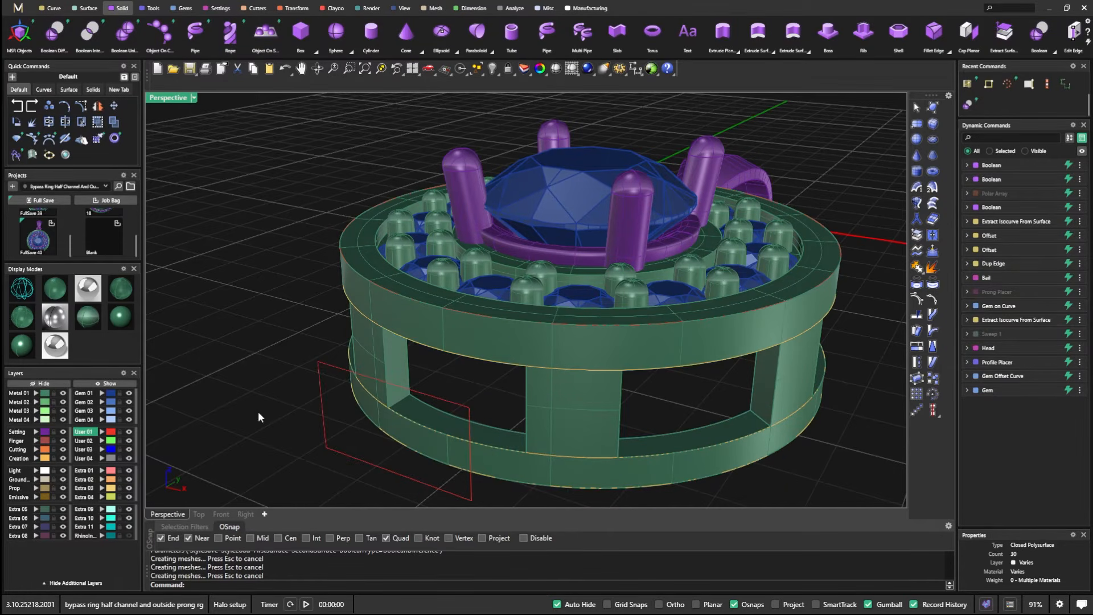
Step: Ungroup the split upper and lower pieces of the halo prongs
scroll(356, 343, up, 3)
click(464, 329)
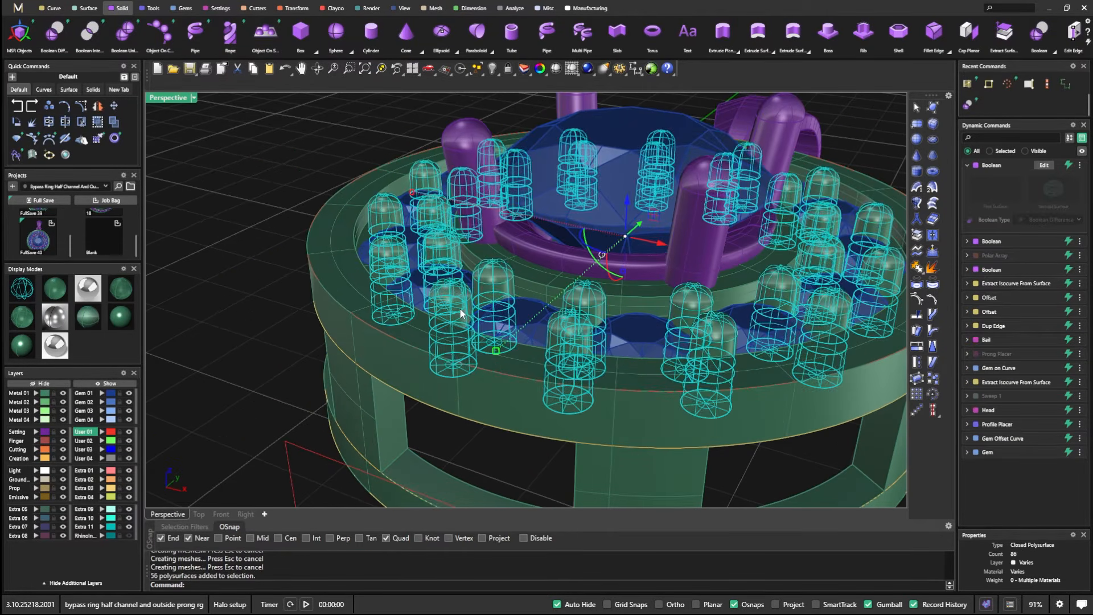
click(116, 138)
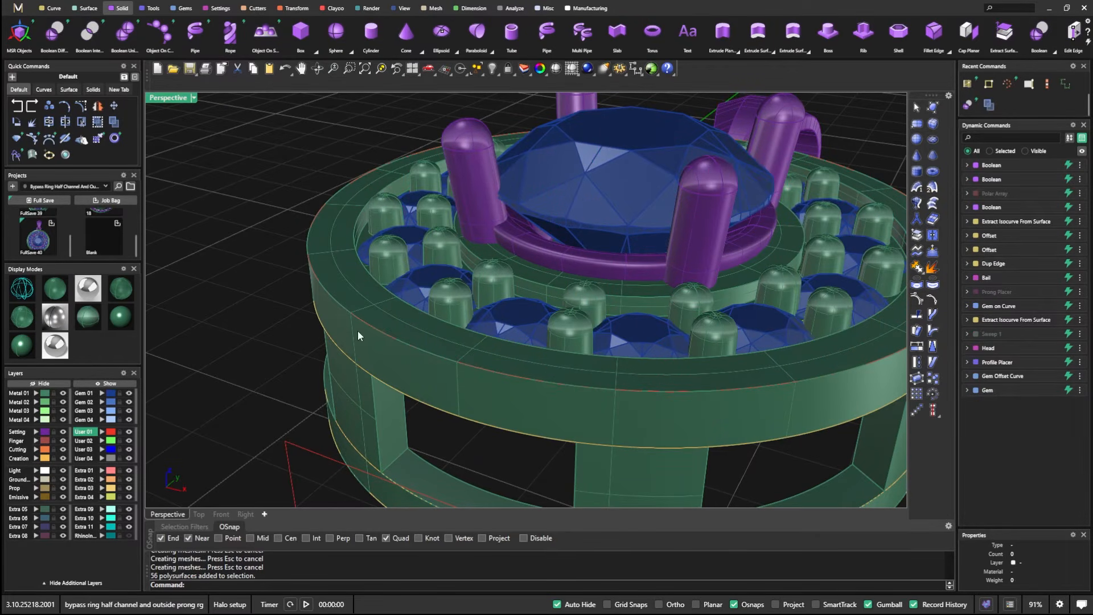
Step: Isolate the split prong pieces and setting by hiding the base, all curves and the Gem 01 layer
click(358, 331)
click(59, 385)
right_drag(256, 370, 291, 321)
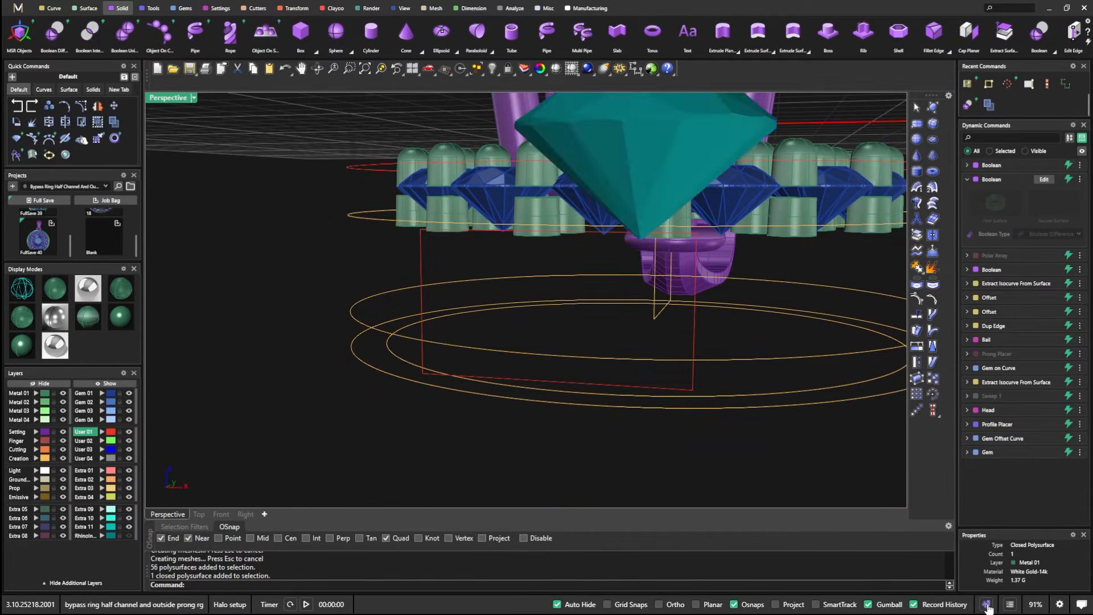
click(986, 605)
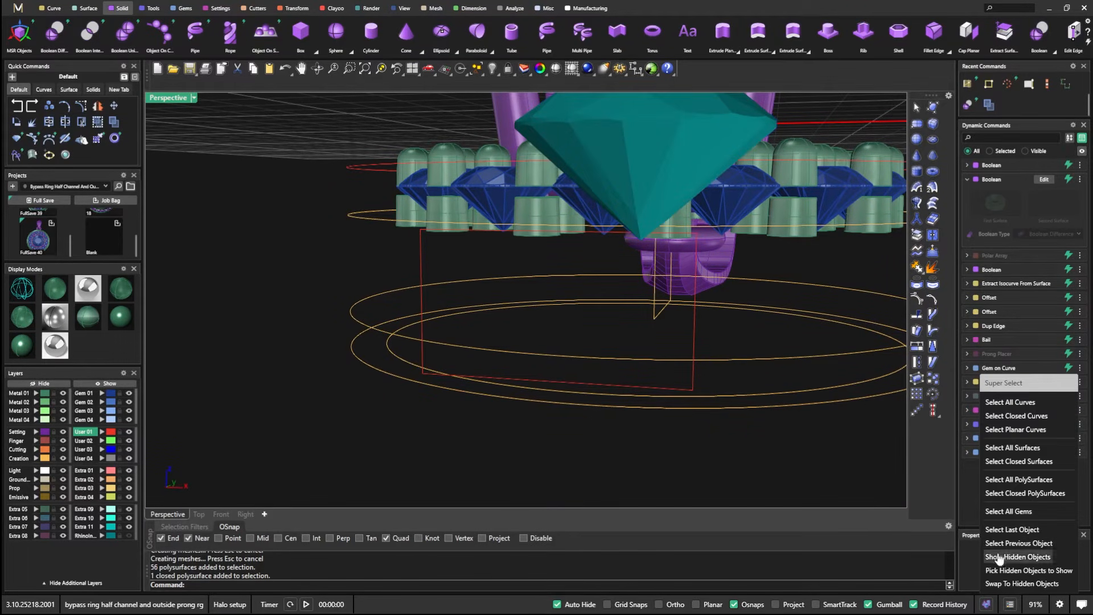
click(1007, 403)
click(46, 384)
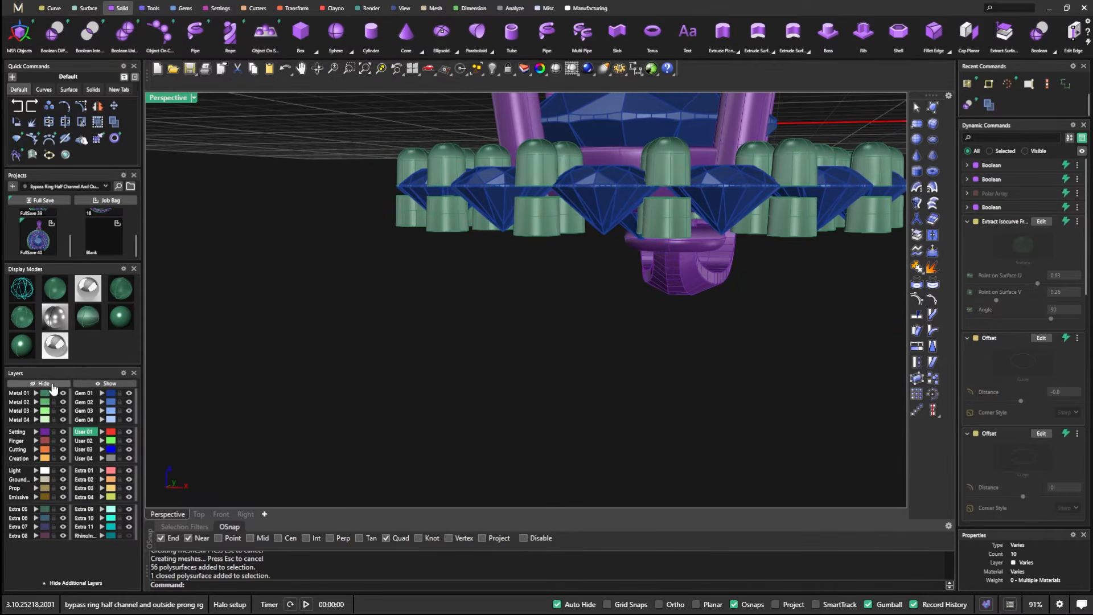
scroll(306, 328, down, 6)
right_drag(308, 330, 341, 337)
click(440, 302)
click(128, 393)
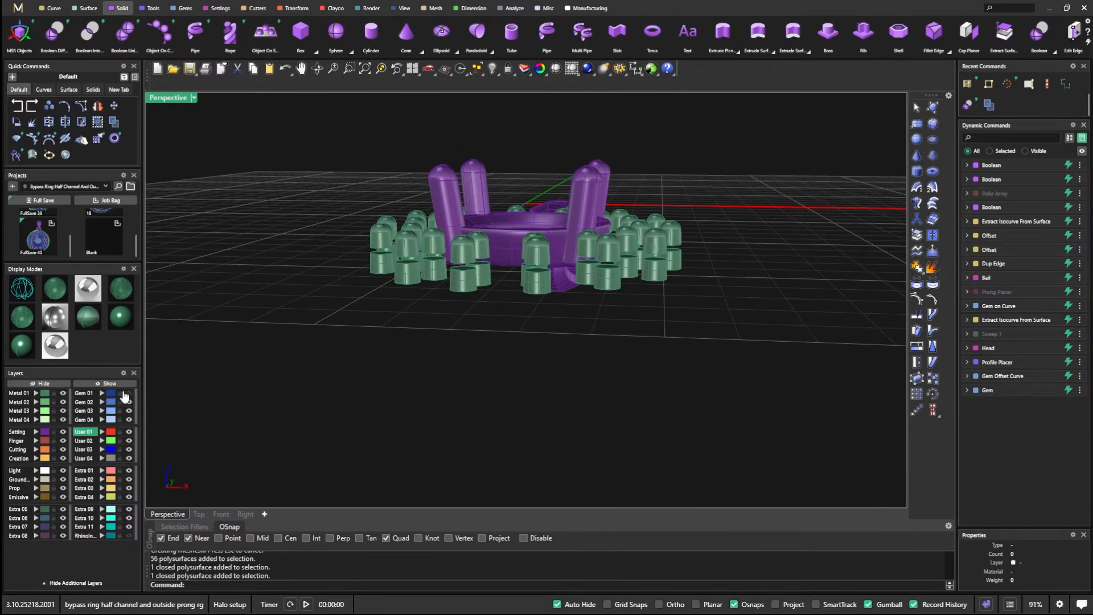
Step: Delete the lower prong pieces in the Front view and group the remaining upper halo prongs
double_click(170, 98)
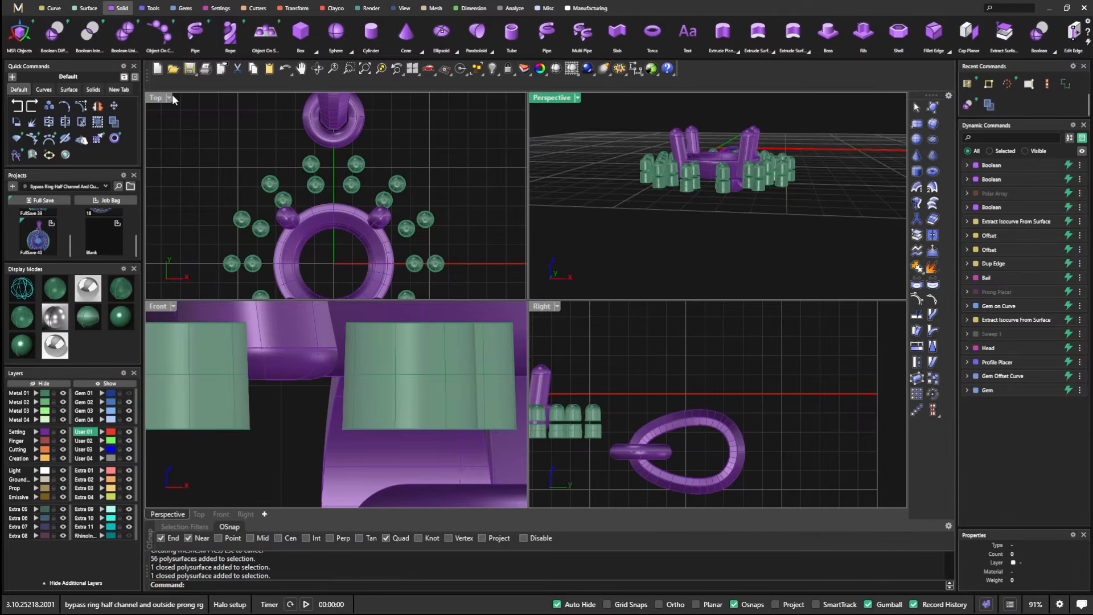
scroll(326, 320, down, 10)
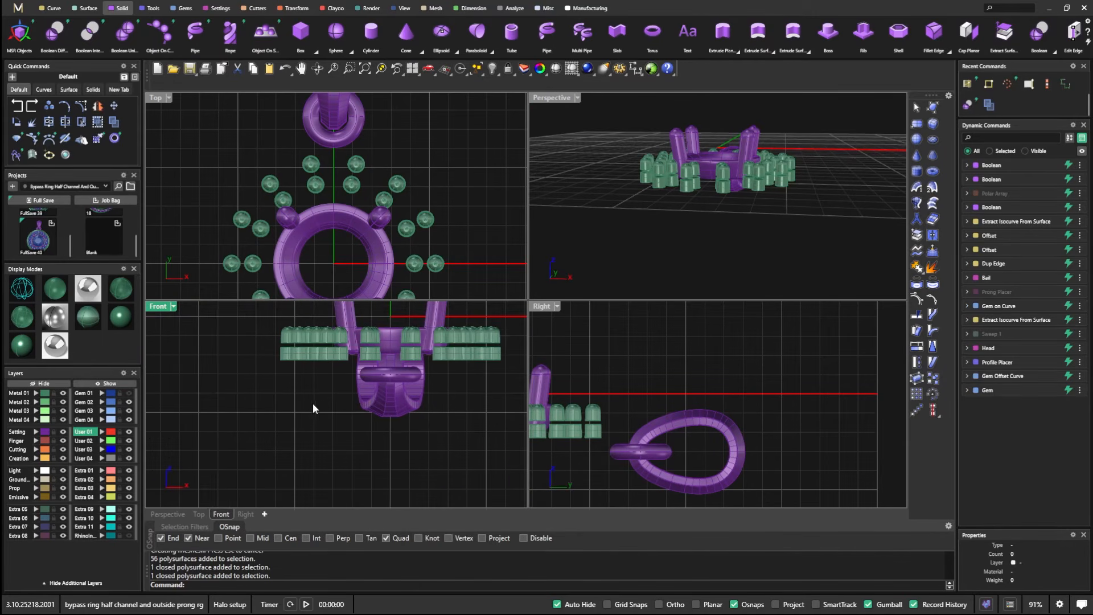
drag(266, 391, 509, 341)
key(Delete)
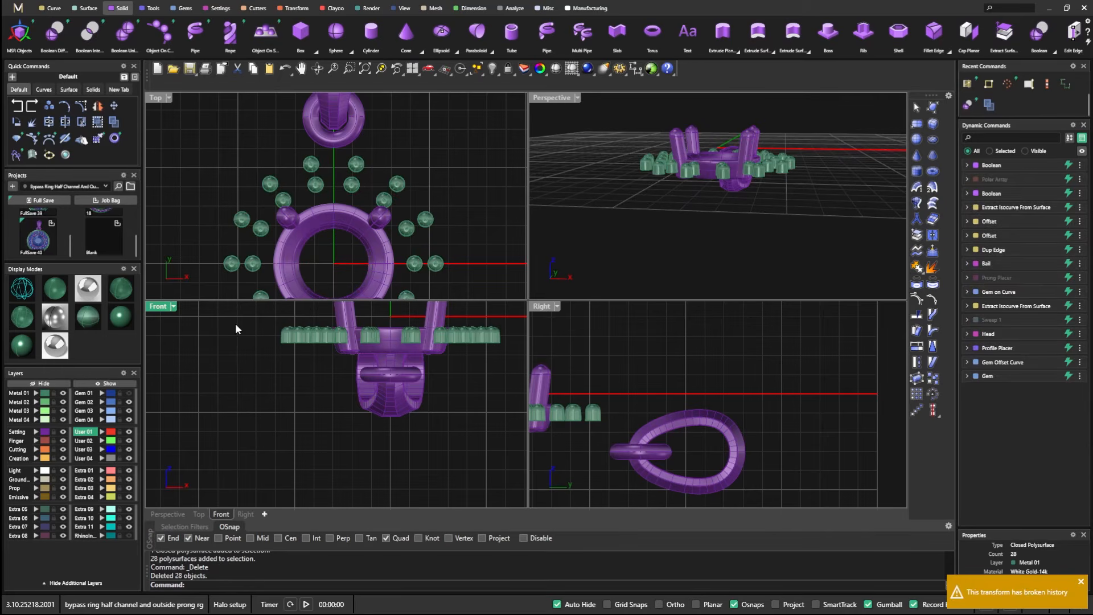
click(44, 396)
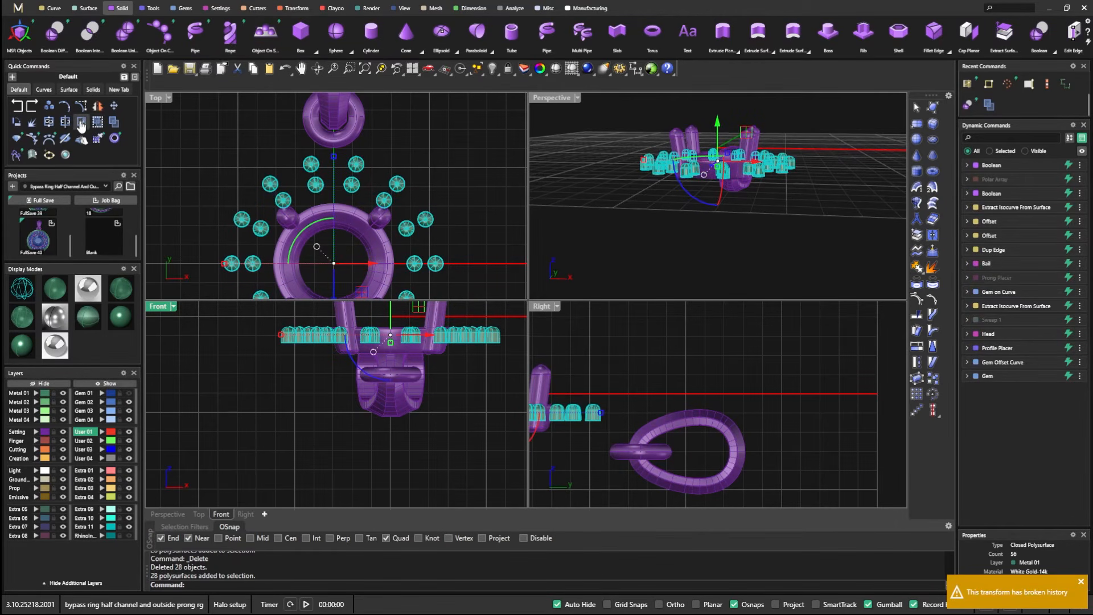
click(431, 135)
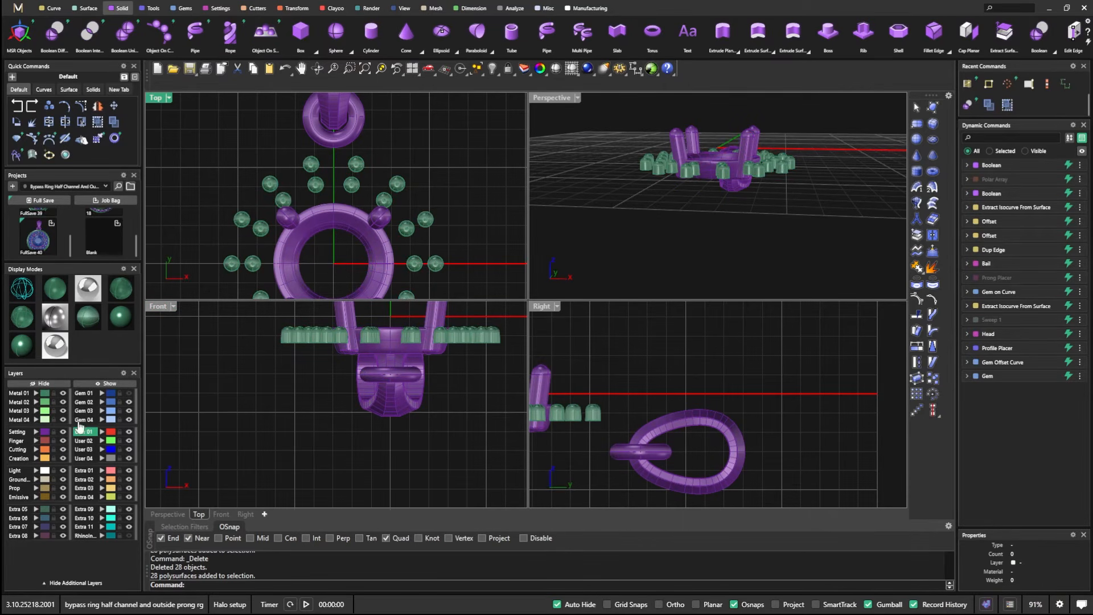
Step: Show all hidden objects and the Gem 01 layer, and maximize the Perspective view
key(ctrl+alt+h)
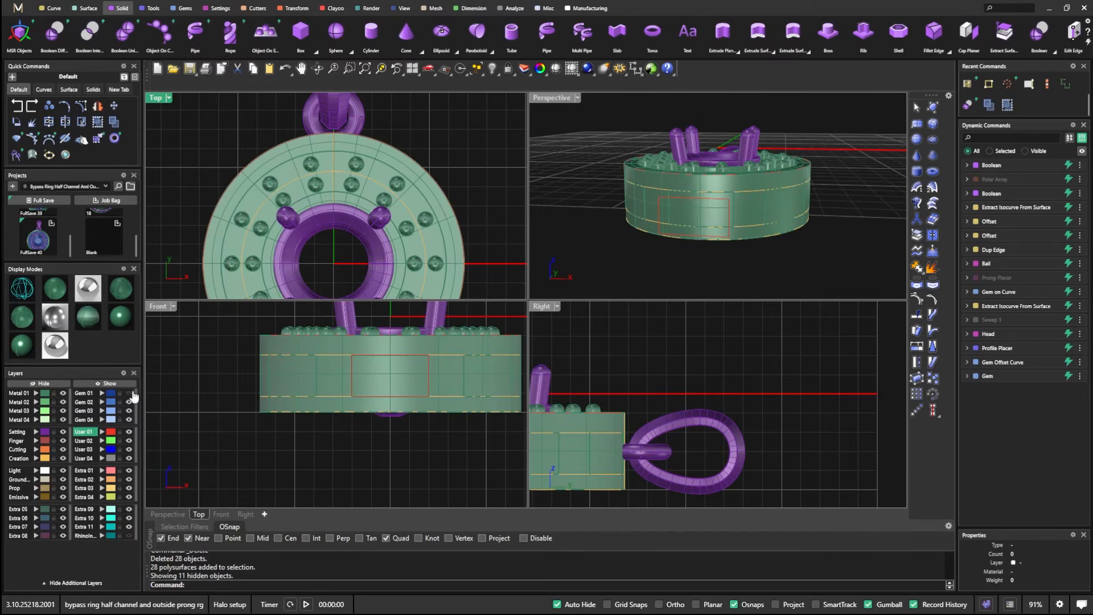
click(129, 393)
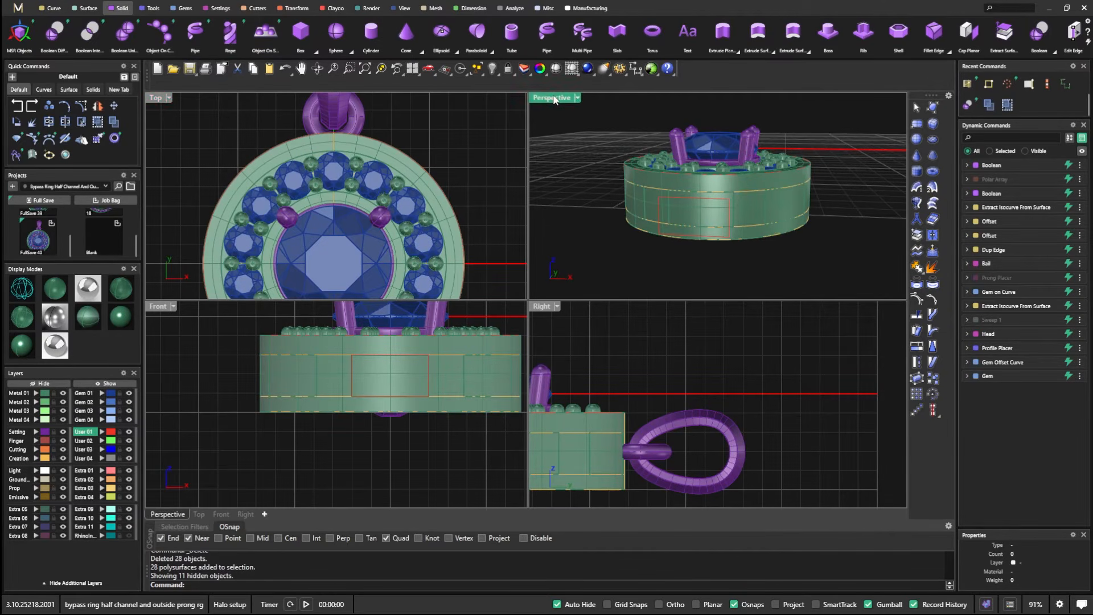
double_click(554, 98)
right_drag(555, 178, 534, 334)
Step: Move the uncut hollow base to the RhinoInputs layer
click(547, 377)
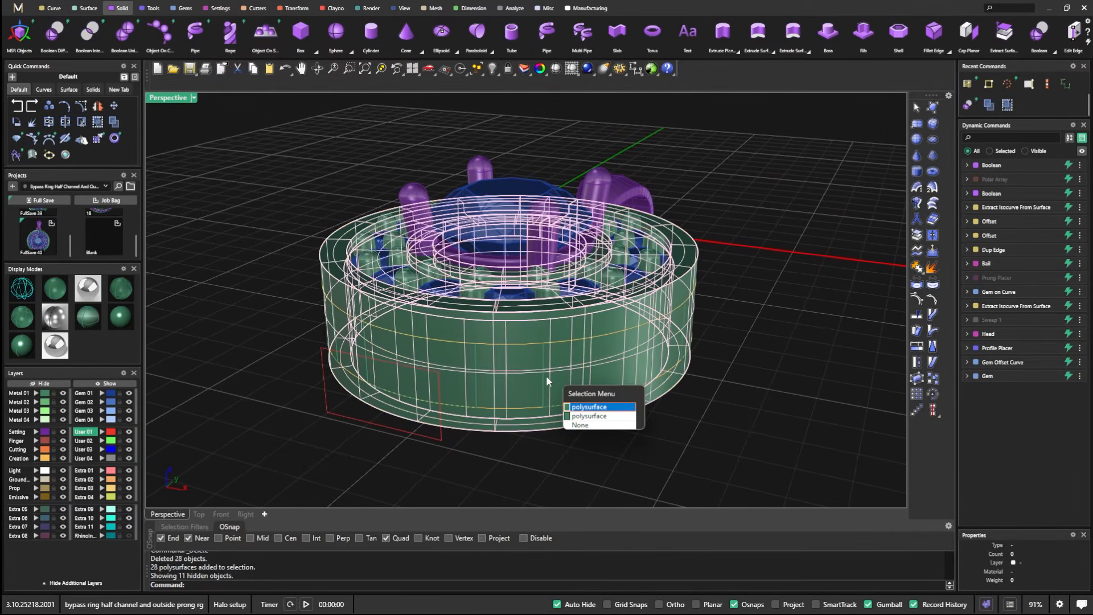
click(590, 407)
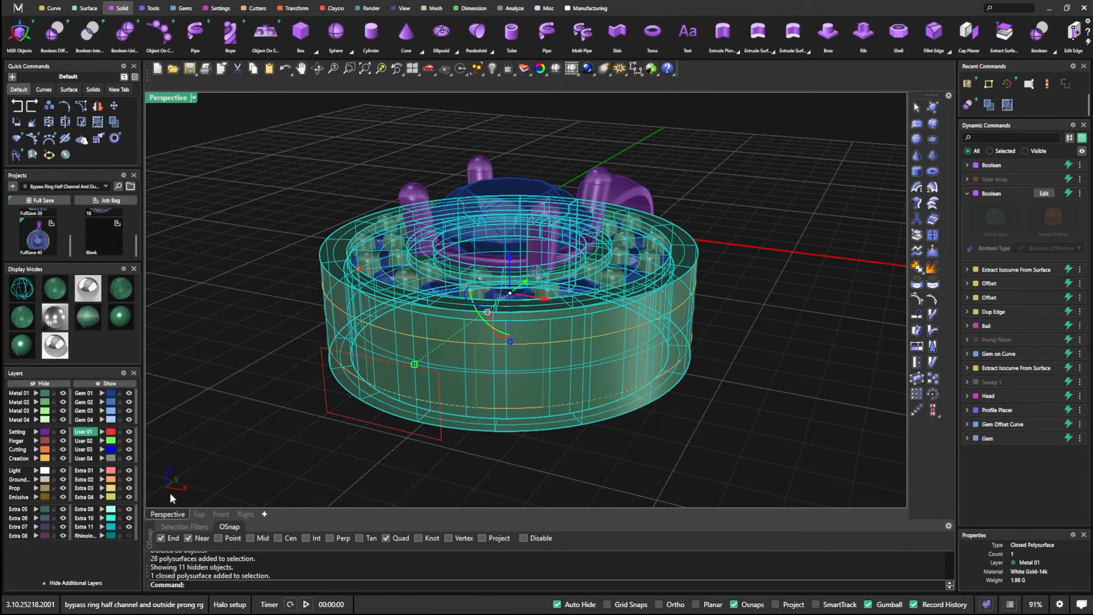
click(102, 536)
Step: Examine the trimmed halo prongs and the base's side cutouts from above, below and around the sides
right_drag(417, 451, 382, 443)
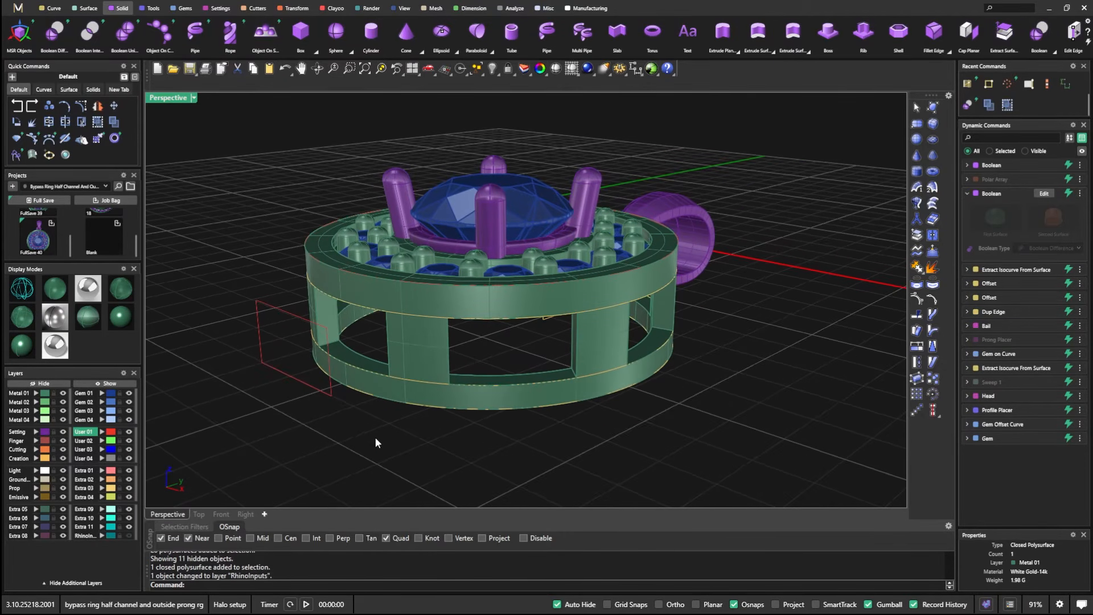
right_drag(530, 458, 569, 382)
scroll(545, 347, up, 5)
right_drag(501, 342, 695, 315)
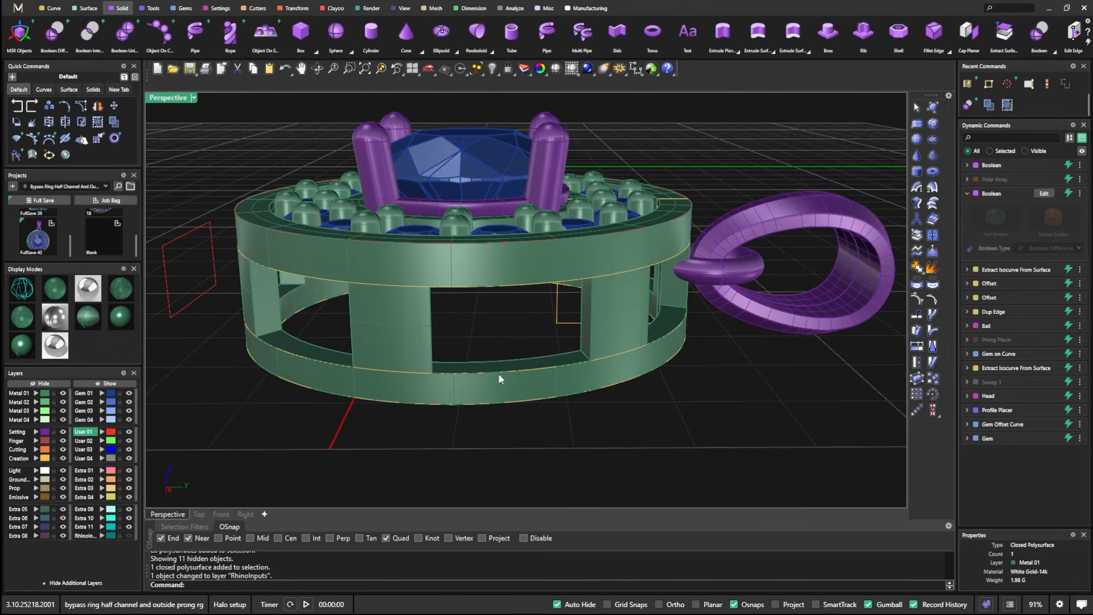
right_drag(498, 373, 598, 377)
scroll(534, 333, down, 5)
right_drag(533, 336, 578, 325)
click(580, 301)
click(266, 140)
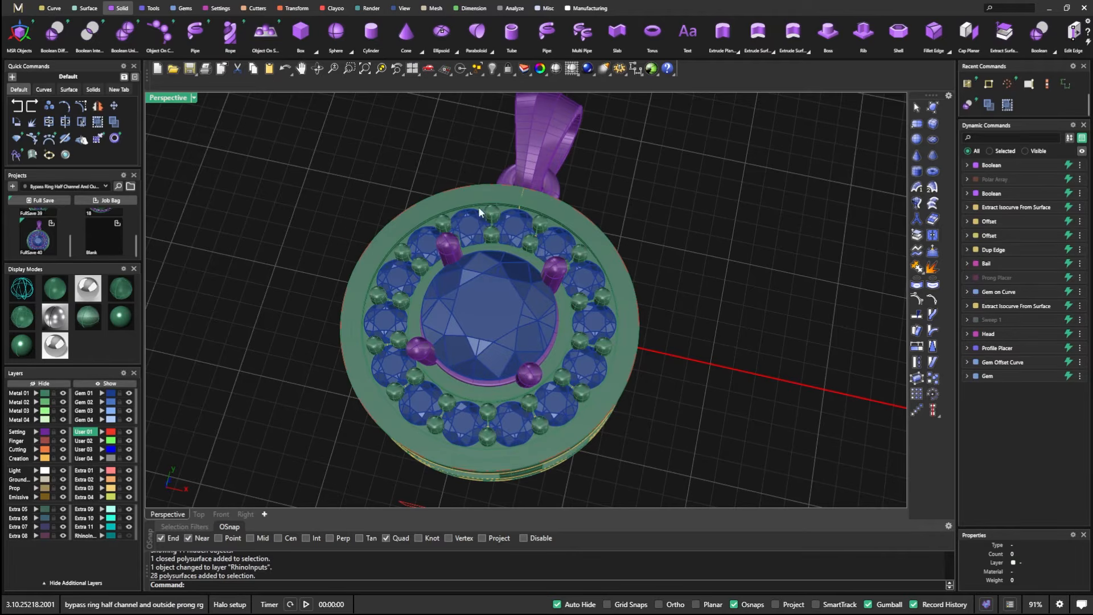
right_drag(495, 337, 388, 238)
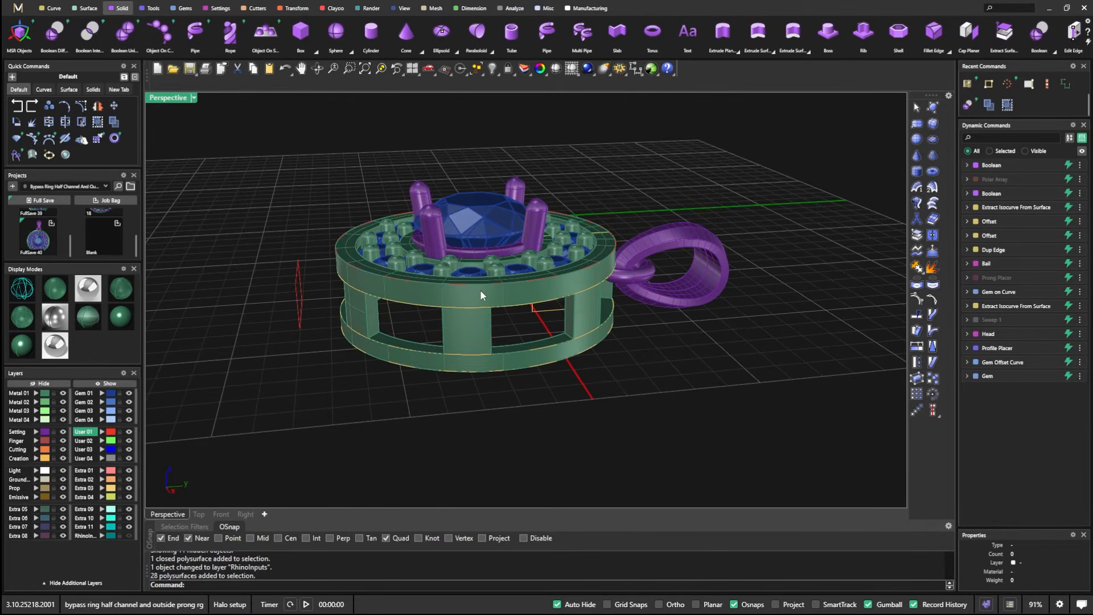
scroll(481, 291, up, 4)
scroll(480, 291, down, 4)
right_drag(480, 291, 728, 283)
scroll(583, 290, up, 6)
right_drag(583, 290, 547, 330)
scroll(526, 289, down, 6)
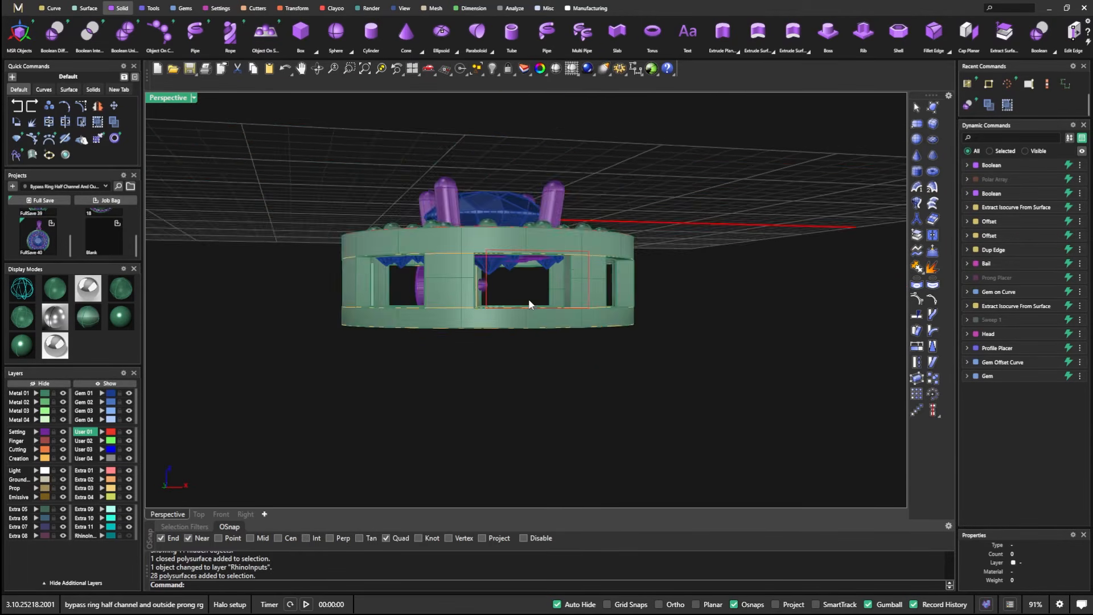
right_drag(527, 289, 586, 405)
Step: Select all curves in the model and hide them
click(989, 606)
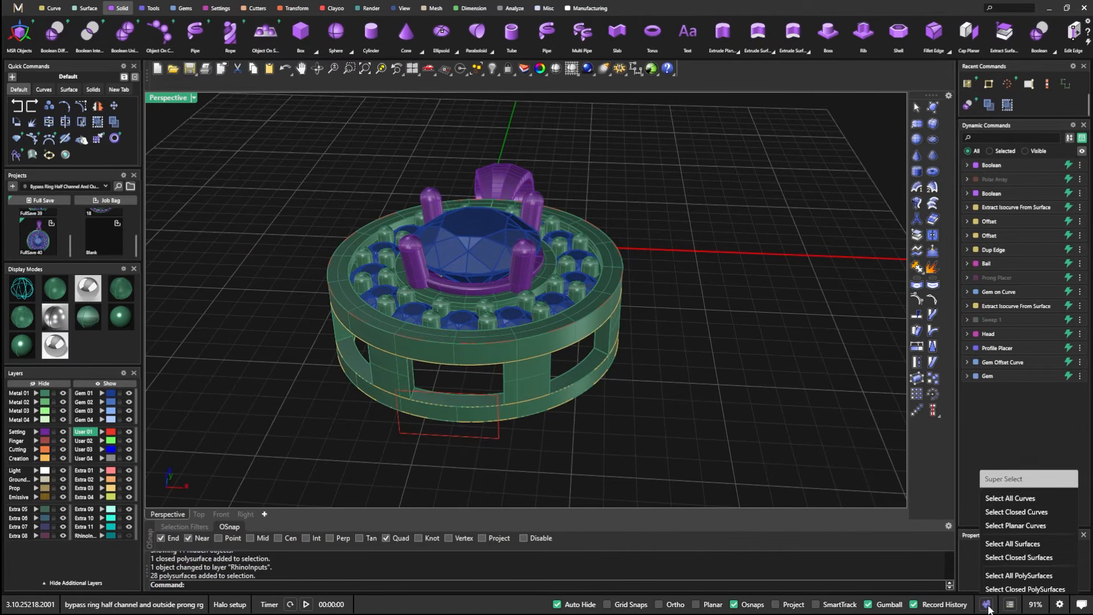
click(1000, 404)
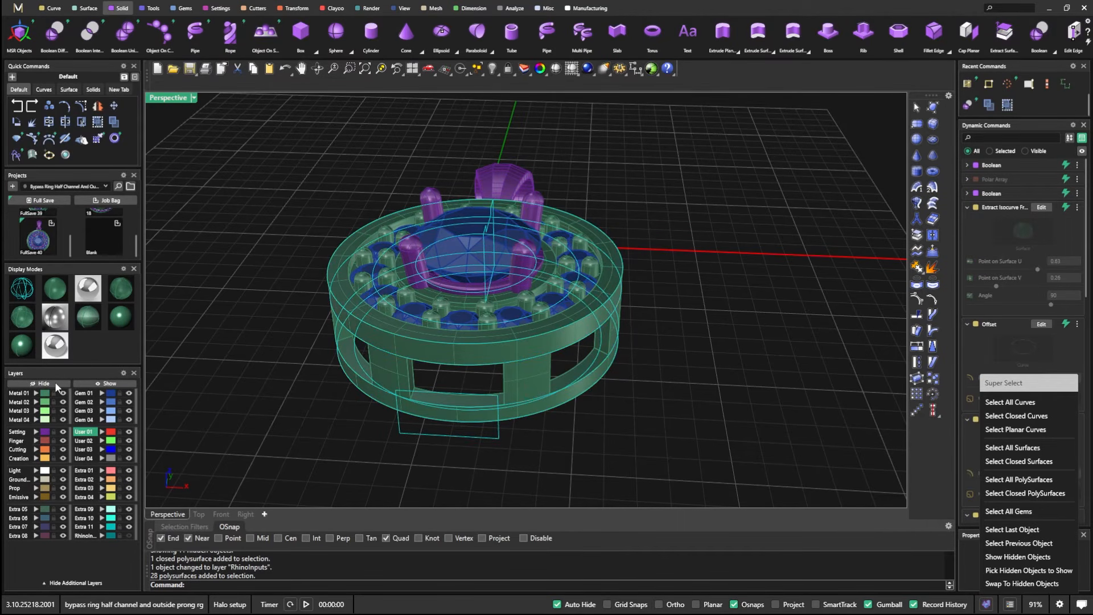
click(57, 384)
right_drag(457, 452, 325, 426)
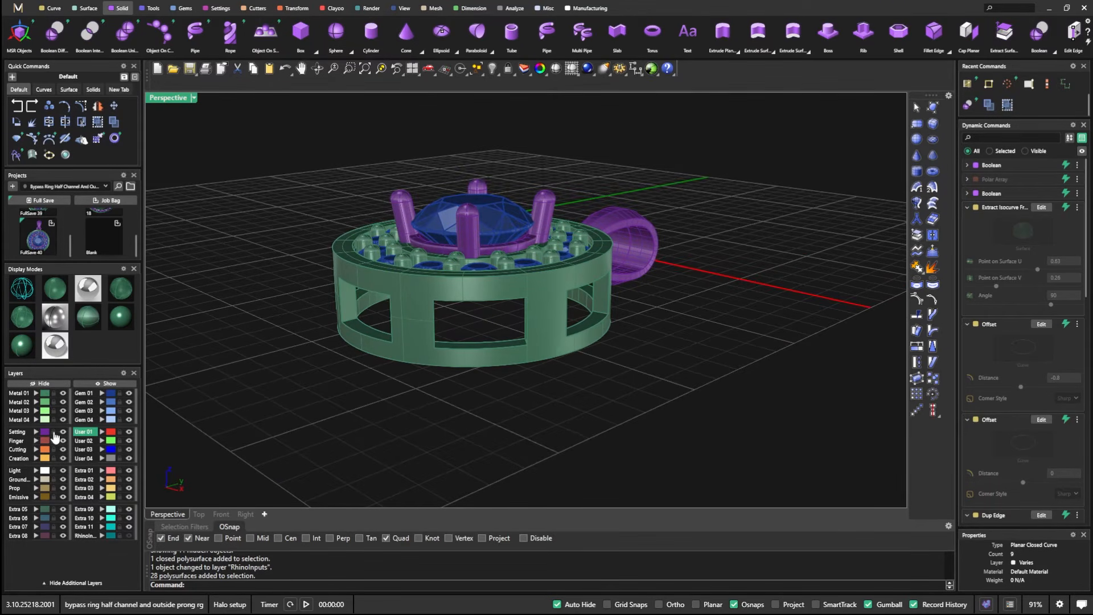
Step: Make Finger the current layer and hide the Setting layer with the head and bail
click(62, 432)
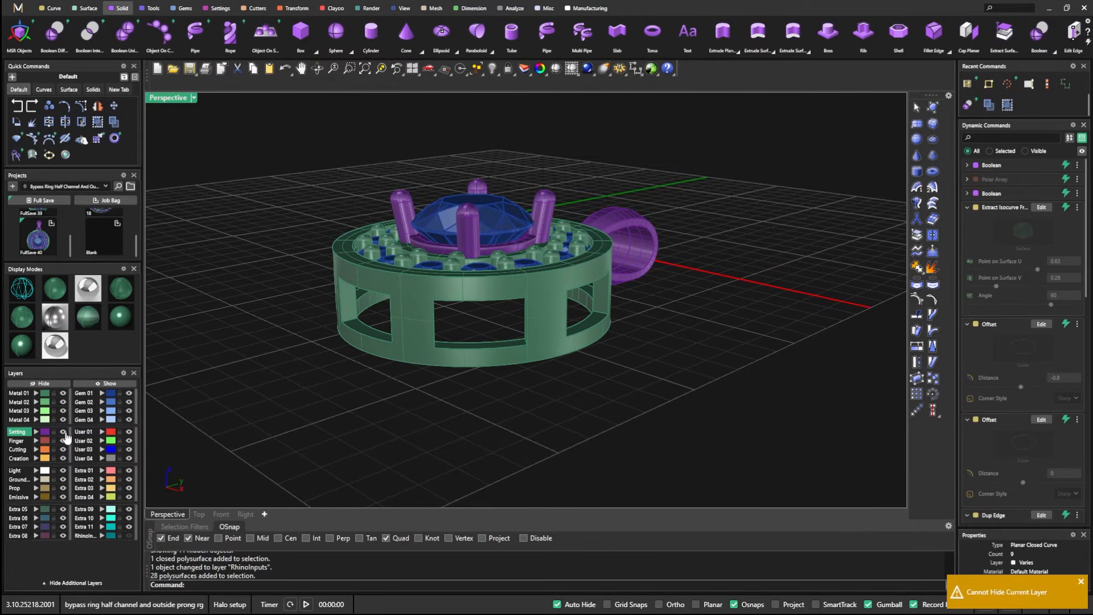
click(46, 432)
click(62, 433)
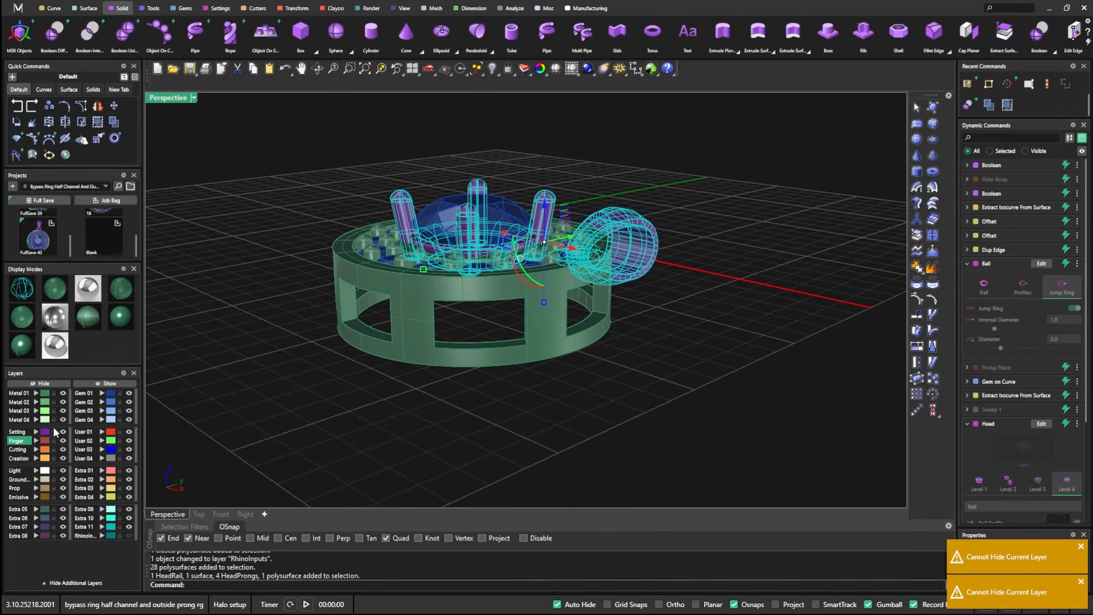
click(62, 433)
right_drag(289, 378, 303, 398)
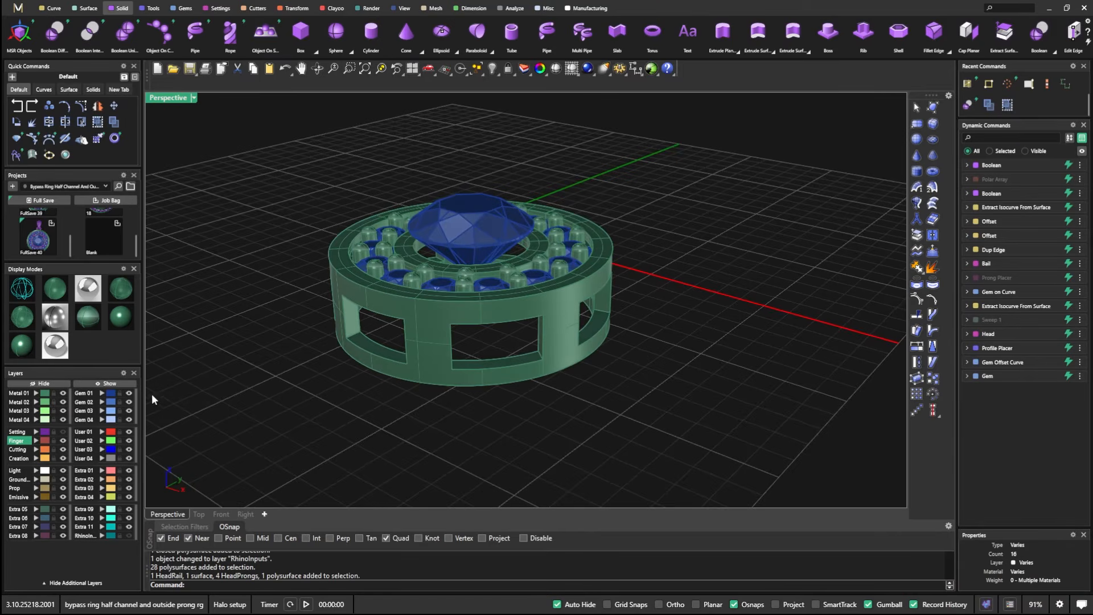
Step: Hide the Gem 01 layer and move all the halo prongs to the Setting layer
click(128, 393)
click(373, 254)
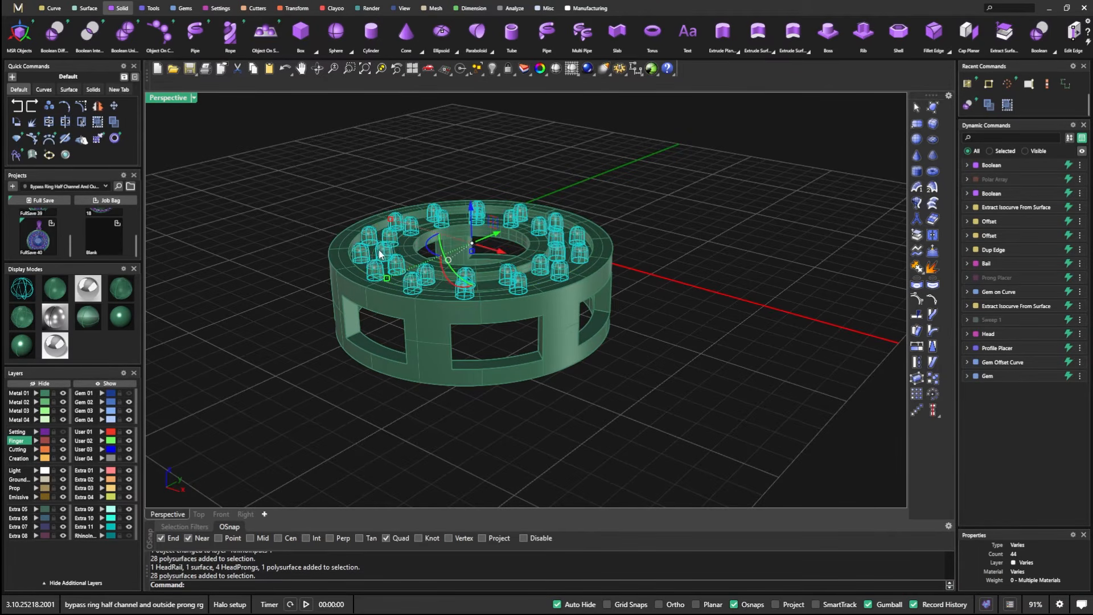
click(36, 431)
right_drag(329, 374, 405, 370)
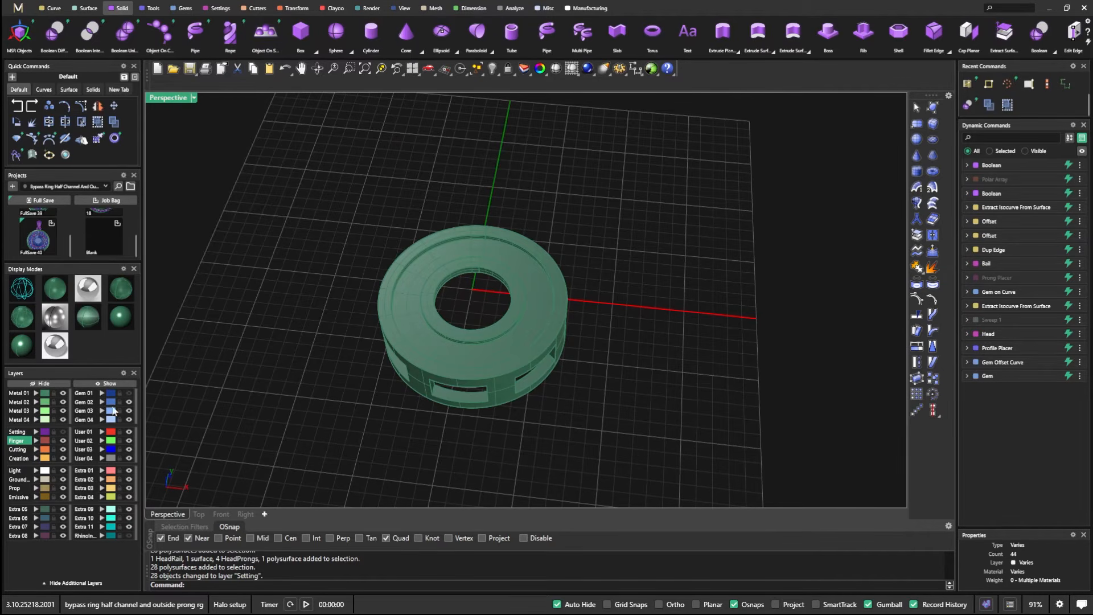
Step: Check that the remaining hollow base is a single closed solid
drag(347, 174, 569, 410)
click(352, 192)
right_drag(403, 367, 415, 295)
scroll(415, 296, up, 6)
right_drag(462, 364, 494, 352)
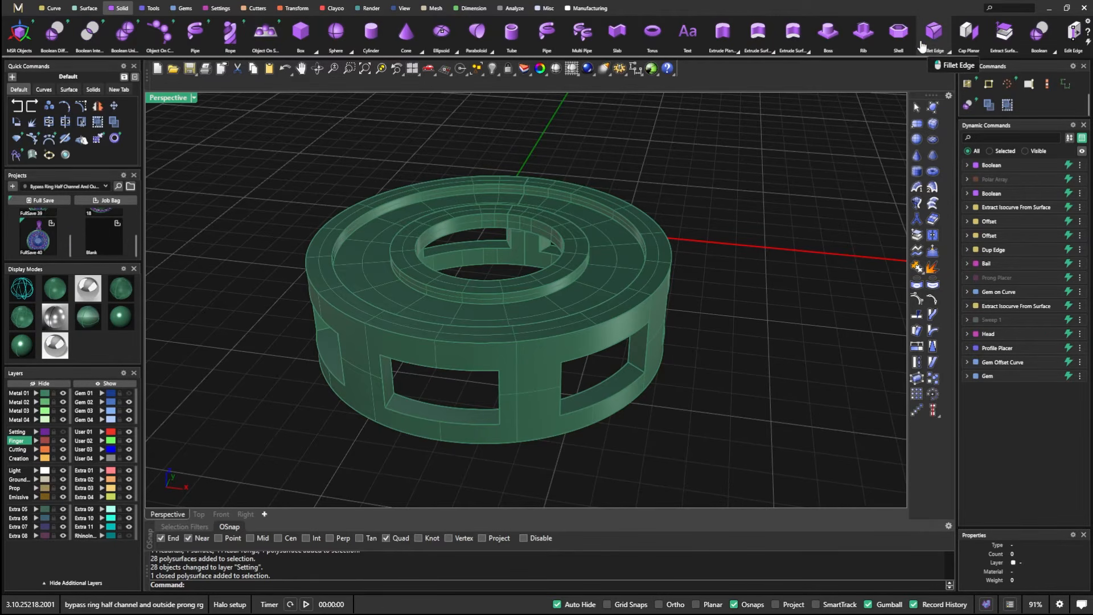
Step: Start a Blend Edge with preview on and pick the circular top edges of the center hole, inner rim, channel and outer wall
click(946, 50)
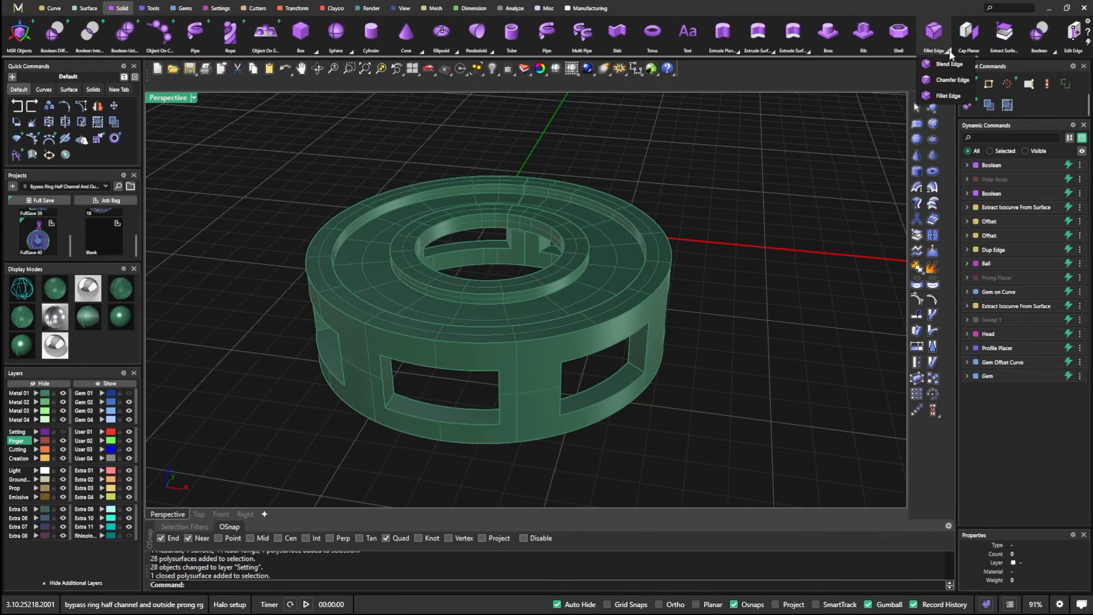
click(954, 67)
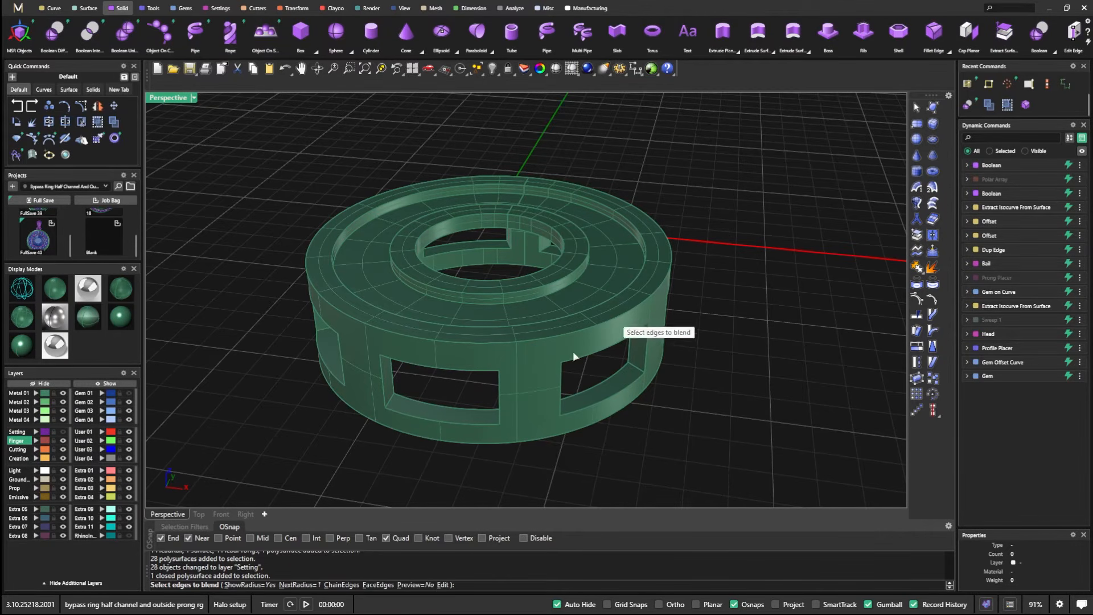
click(415, 585)
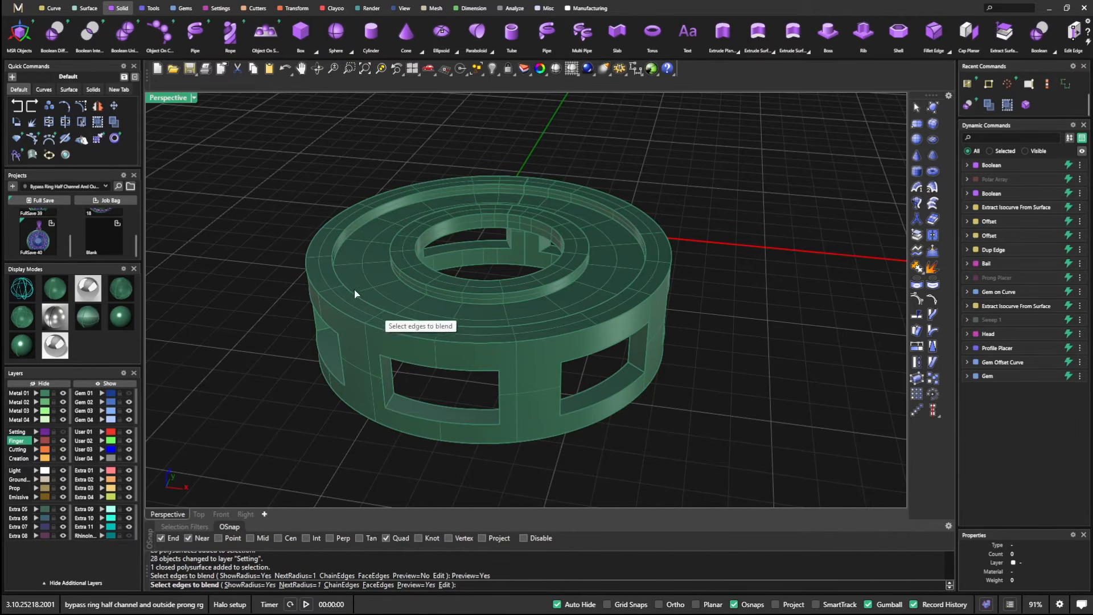
scroll(410, 242, up, 3)
click(435, 229)
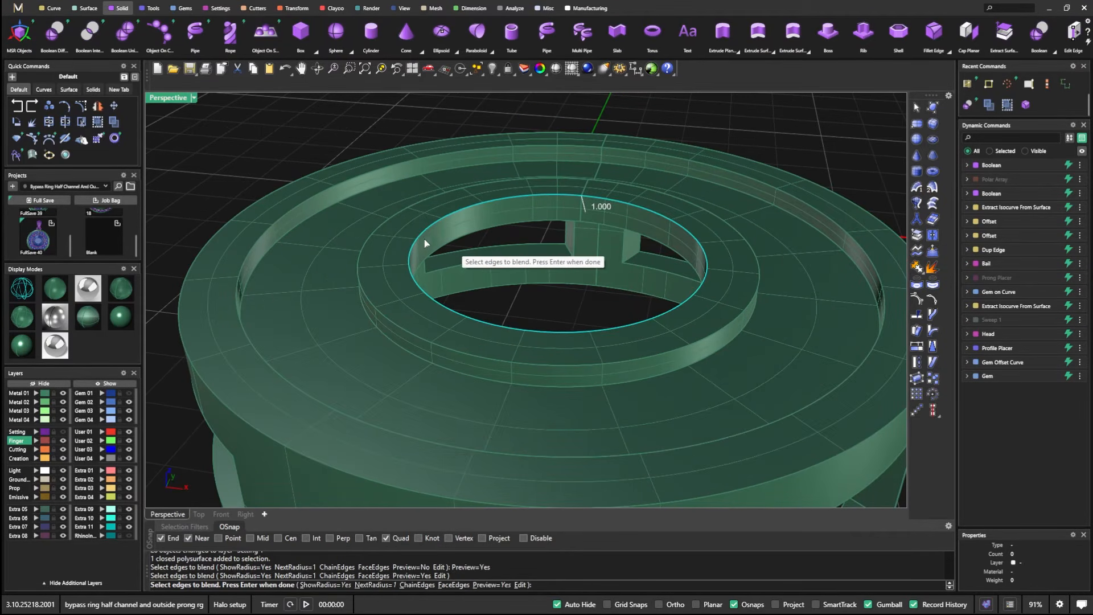
click(383, 227)
right_drag(305, 218, 382, 294)
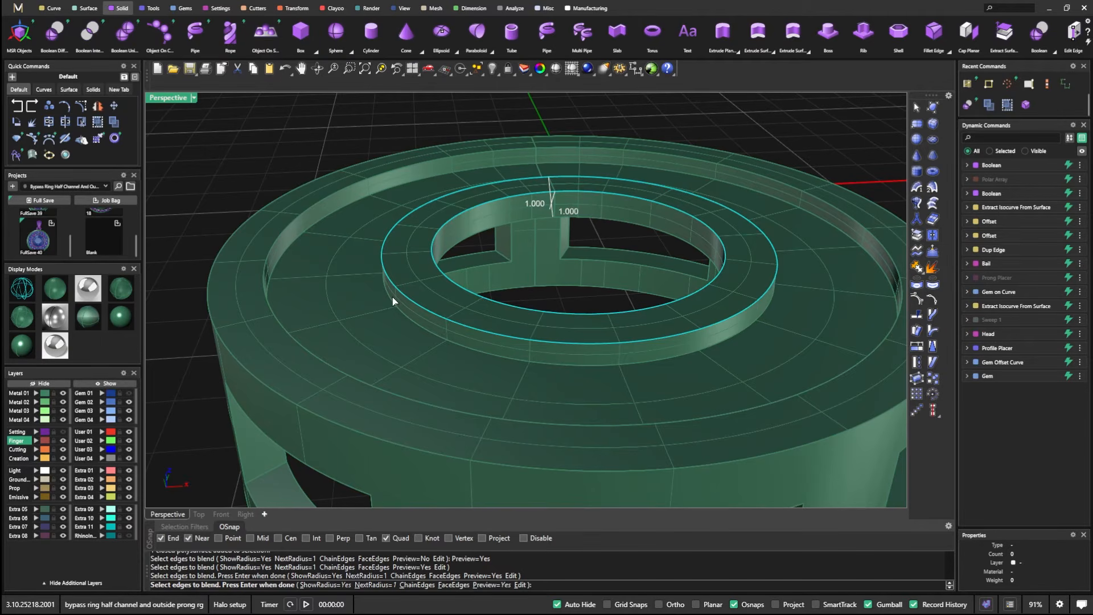
click(271, 251)
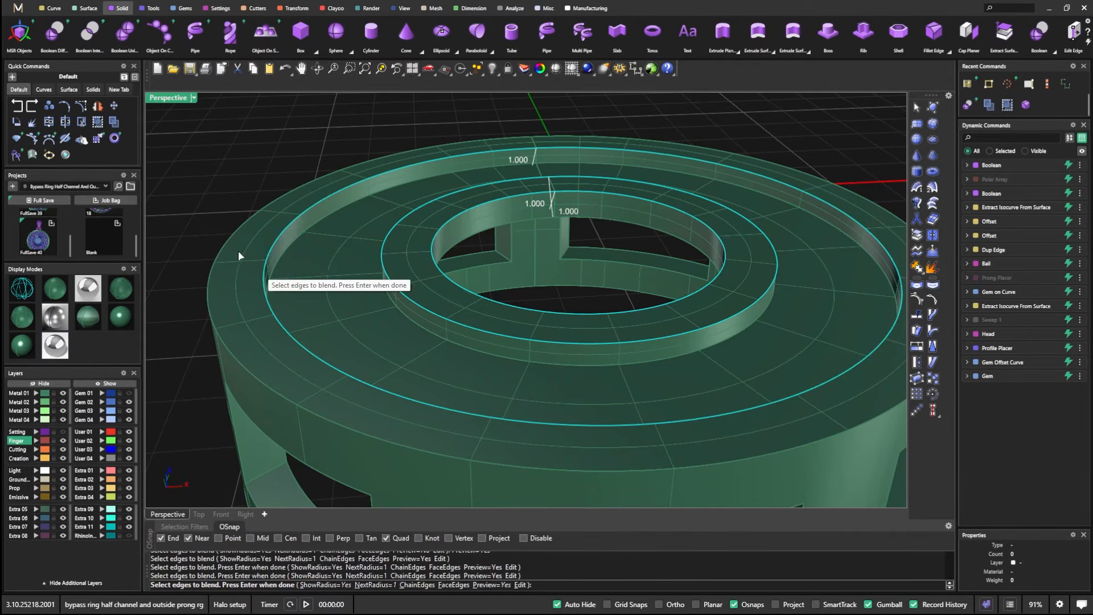
click(223, 249)
Step: Add the two circular edges on the underside of the base to the edge blend
right_drag(442, 309, 416, 285)
right_drag(481, 238, 480, 320)
right_drag(295, 312, 402, 439)
click(279, 293)
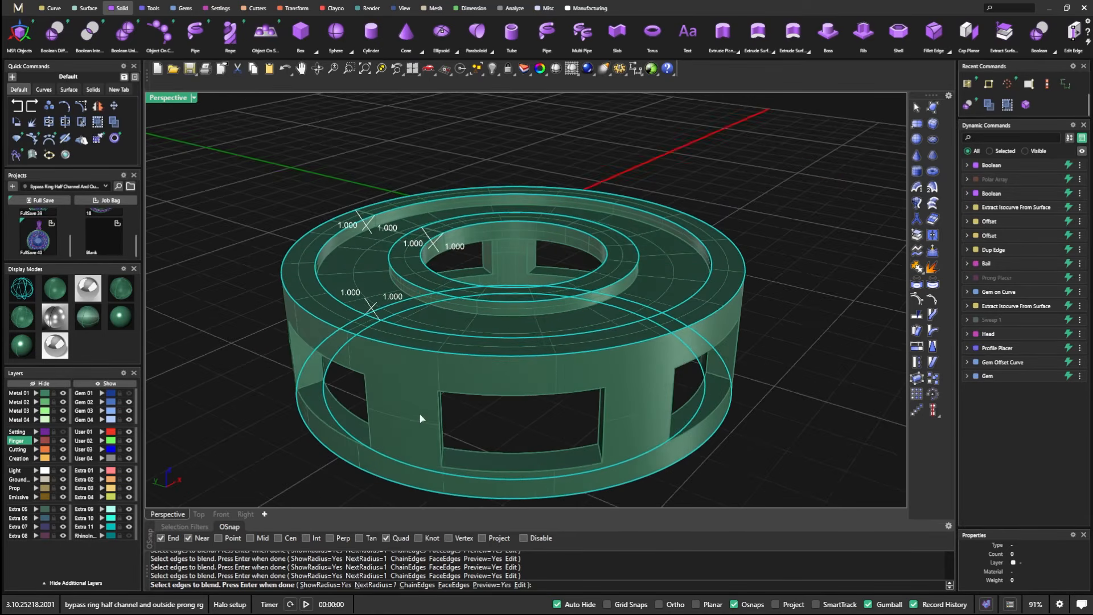
Step: Add the outer face edges and the corner edges of one rectangular side cutout to the edge blend
scroll(486, 363, down, 6)
right_drag(486, 364, 531, 436)
scroll(500, 424, up, 6)
click(532, 436)
click(585, 384)
click(571, 373)
right_drag(434, 397, 403, 285)
scroll(370, 375, up, 5)
click(344, 303)
scroll(418, 349, down, 4)
scroll(392, 176, up, 3)
click(385, 176)
right_drag(389, 181, 521, 216)
right_drag(687, 213, 684, 234)
scroll(479, 279, down, 2)
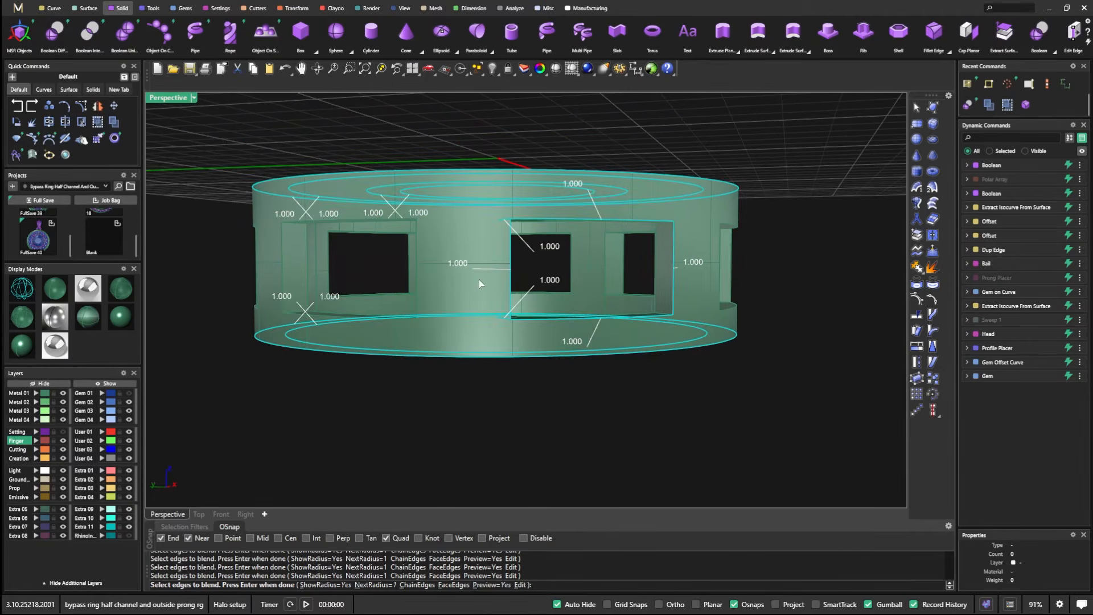
Step: Add the edges of all the side cutouts to the edge blend with a selection window around the base wall
drag(182, 423, 764, 212)
right_drag(653, 354, 484, 284)
scroll(517, 418, up, 6)
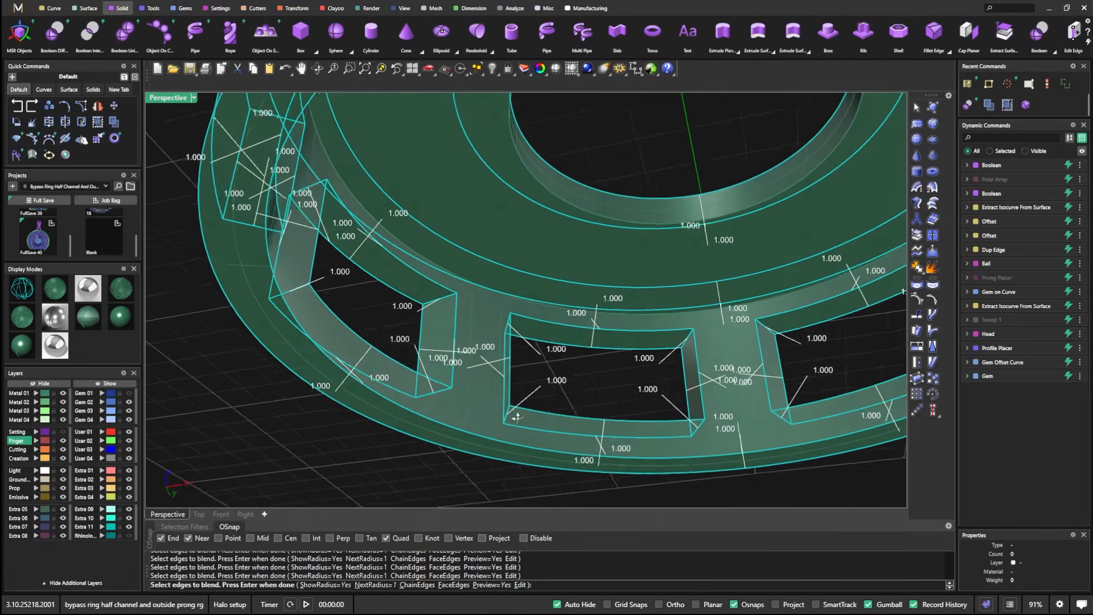
Step: Remove the inner wall edges of the side cutouts from the blend selection, one cutout after another, keeping their outer and corner edges
right_drag(587, 363, 470, 296)
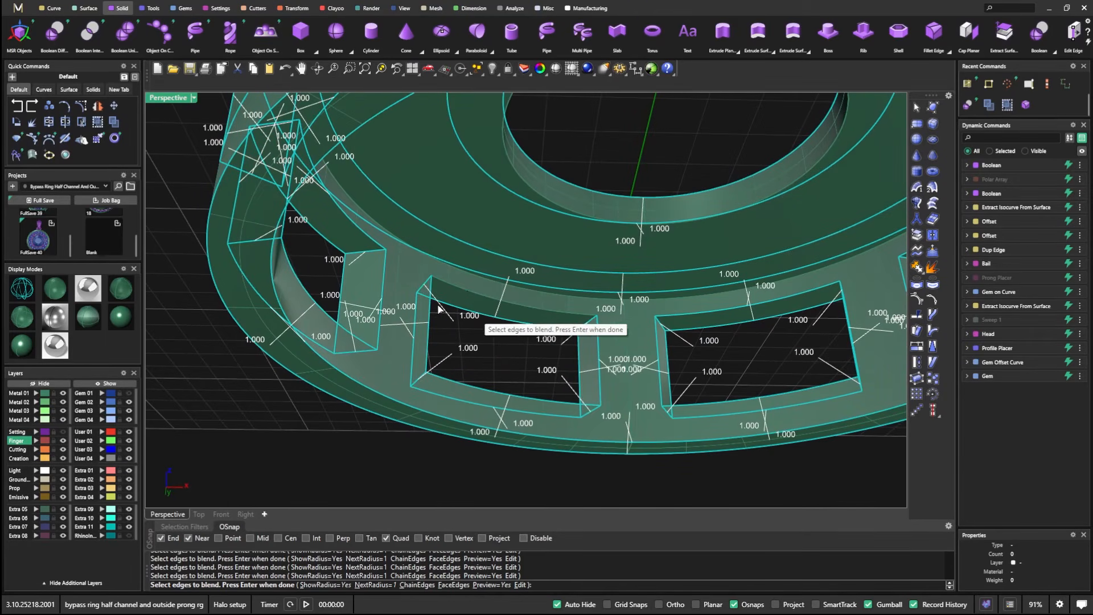
ctrl+click(455, 380)
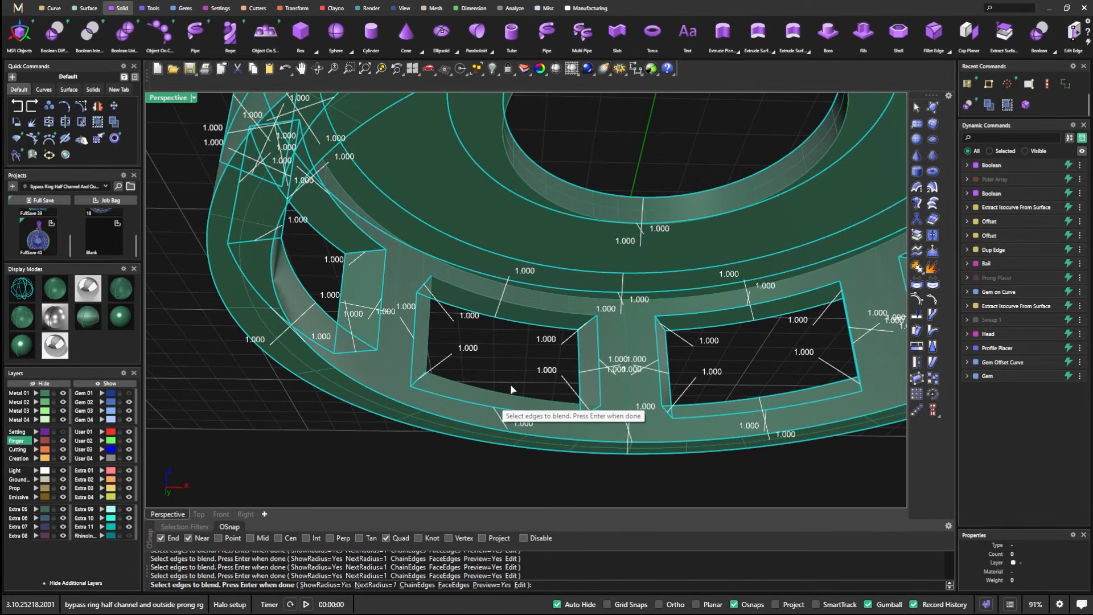
ctrl+click(602, 378)
ctrl+click(693, 314)
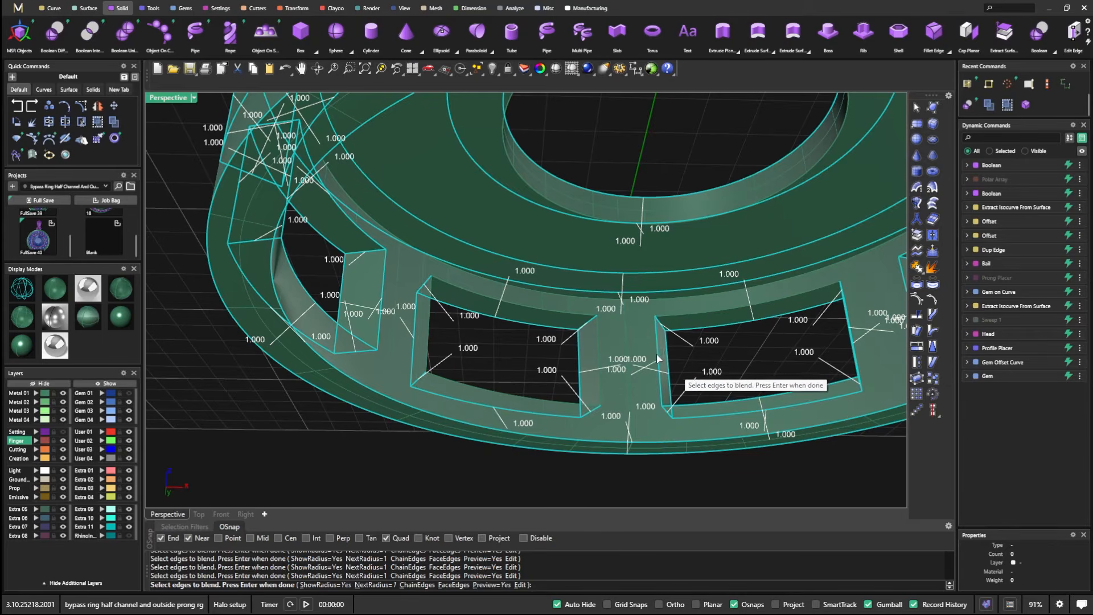
ctrl+click(659, 342)
right_drag(692, 428, 743, 344)
right_drag(702, 383, 694, 377)
ctrl+click(665, 362)
ctrl+click(762, 308)
ctrl+click(721, 340)
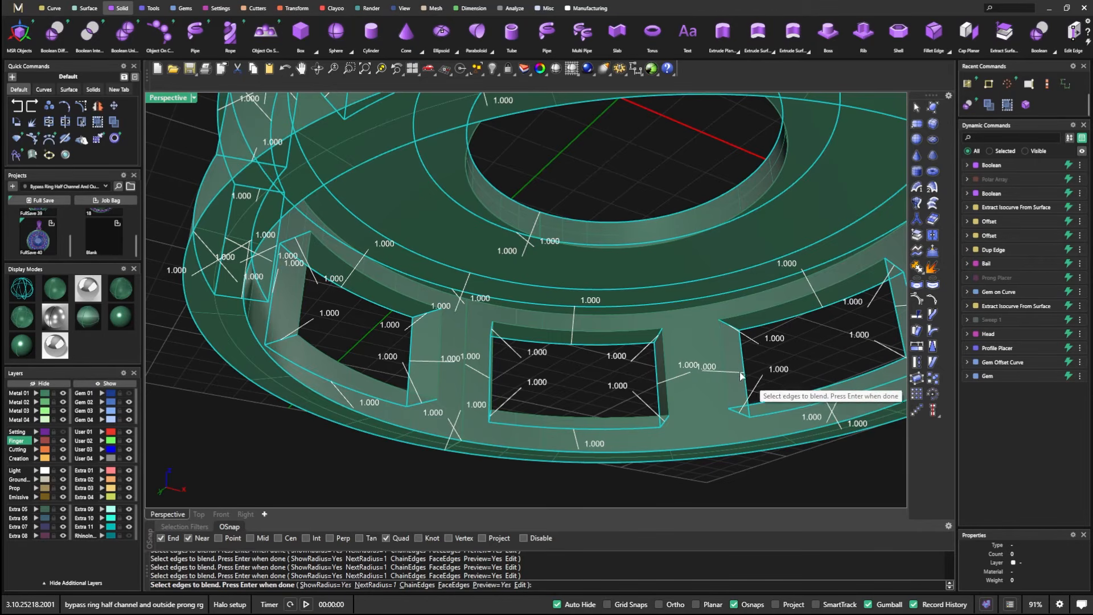
right_drag(768, 399, 699, 407)
scroll(694, 387, up, 2)
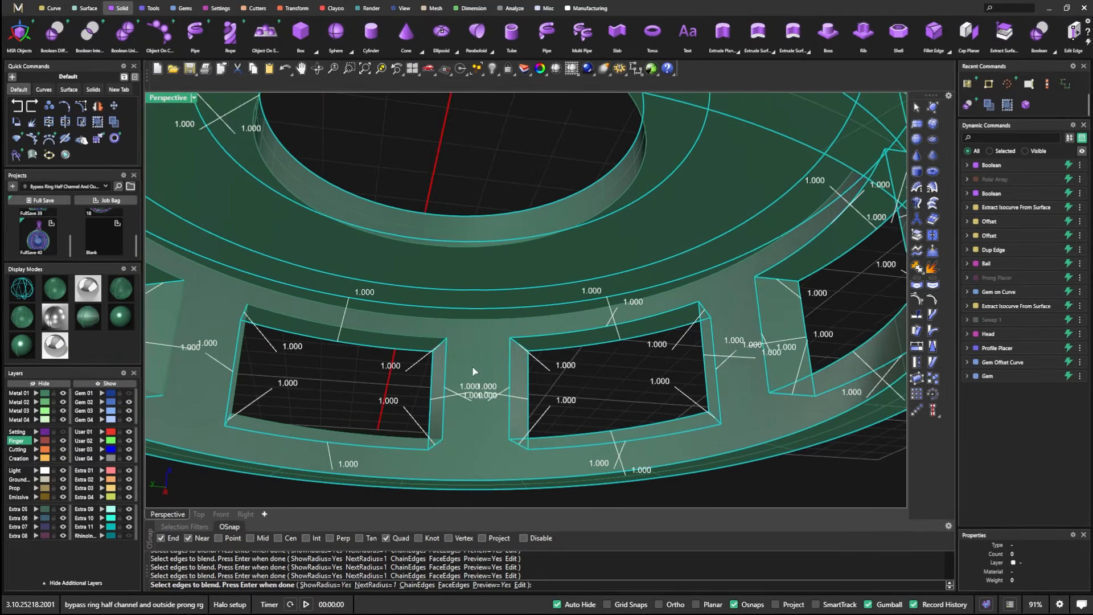
ctrl+click(446, 361)
ctrl+click(510, 393)
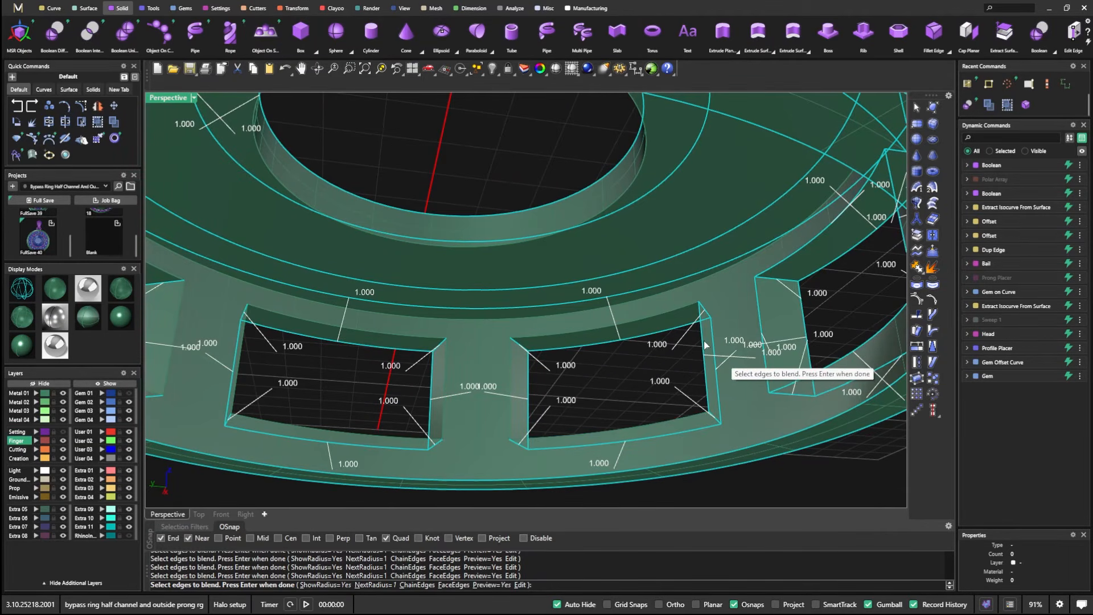
right_drag(704, 367, 574, 286)
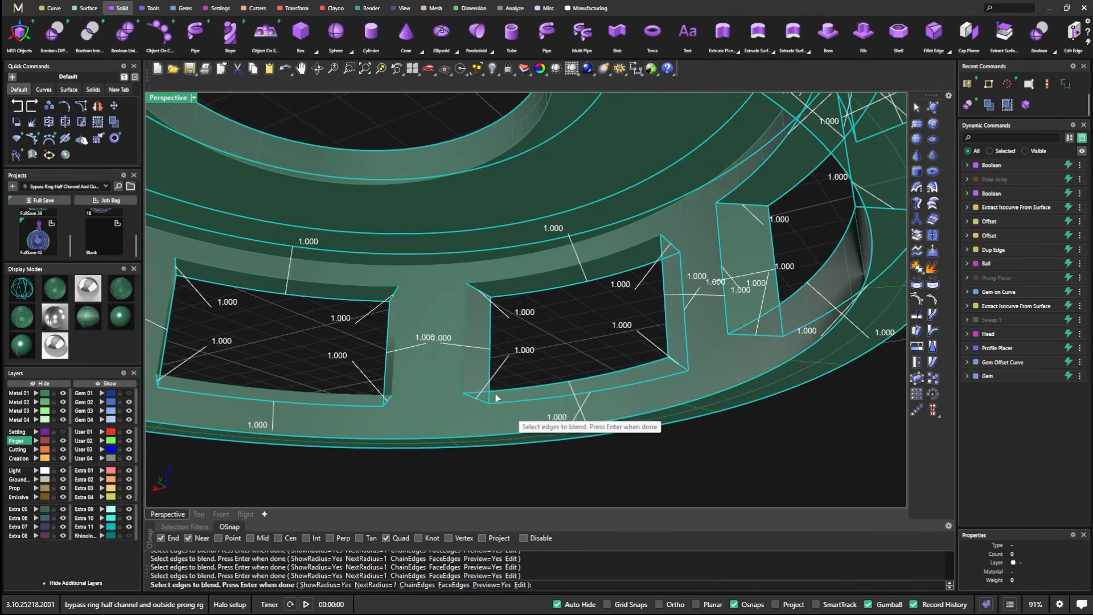
ctrl+click(518, 388)
ctrl+click(666, 303)
right_drag(558, 368, 684, 377)
ctrl+click(493, 200)
ctrl+click(431, 260)
ctrl+click(496, 328)
ctrl+click(675, 210)
right_drag(536, 301, 634, 217)
ctrl+click(550, 217)
ctrl+click(678, 316)
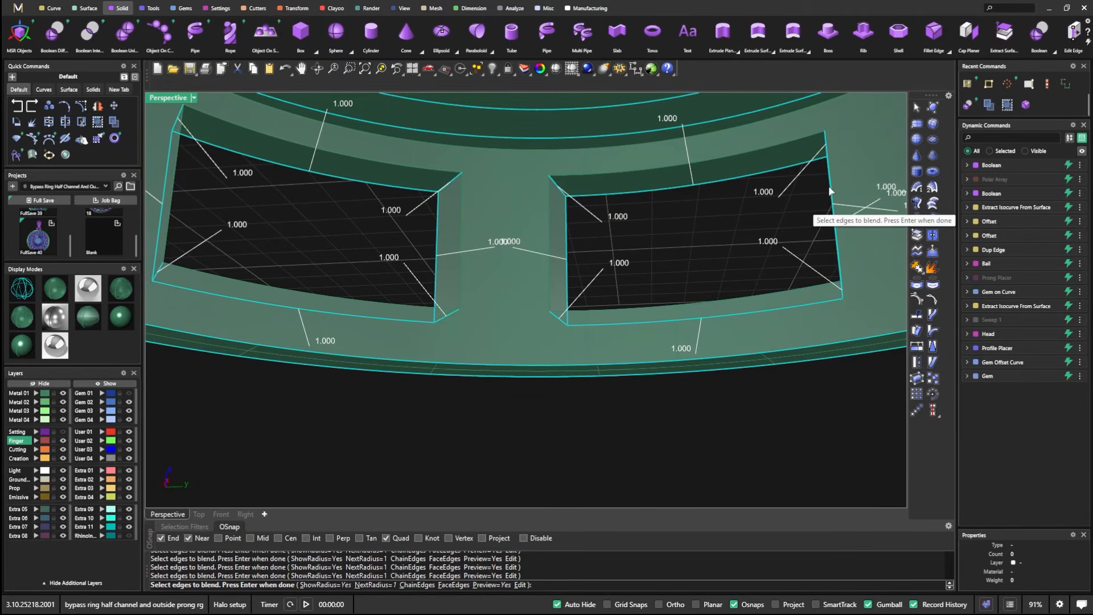
Step: Clear the last inner cutout edges from the blend selection and check the picked edges all around the base
right_drag(654, 283, 756, 287)
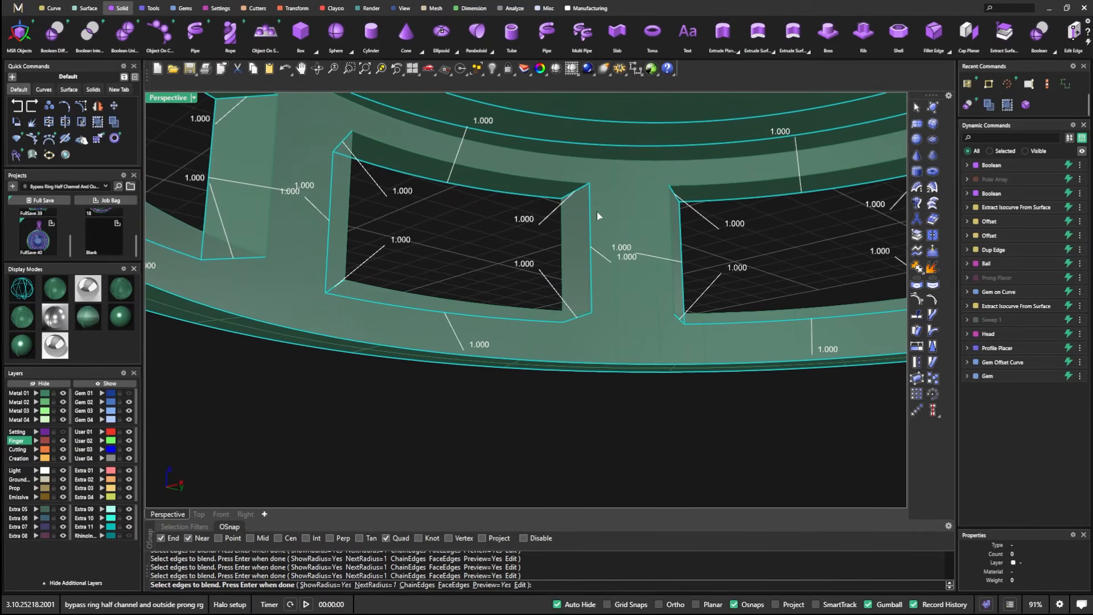
right_drag(655, 271, 502, 313)
scroll(524, 336, down, 5)
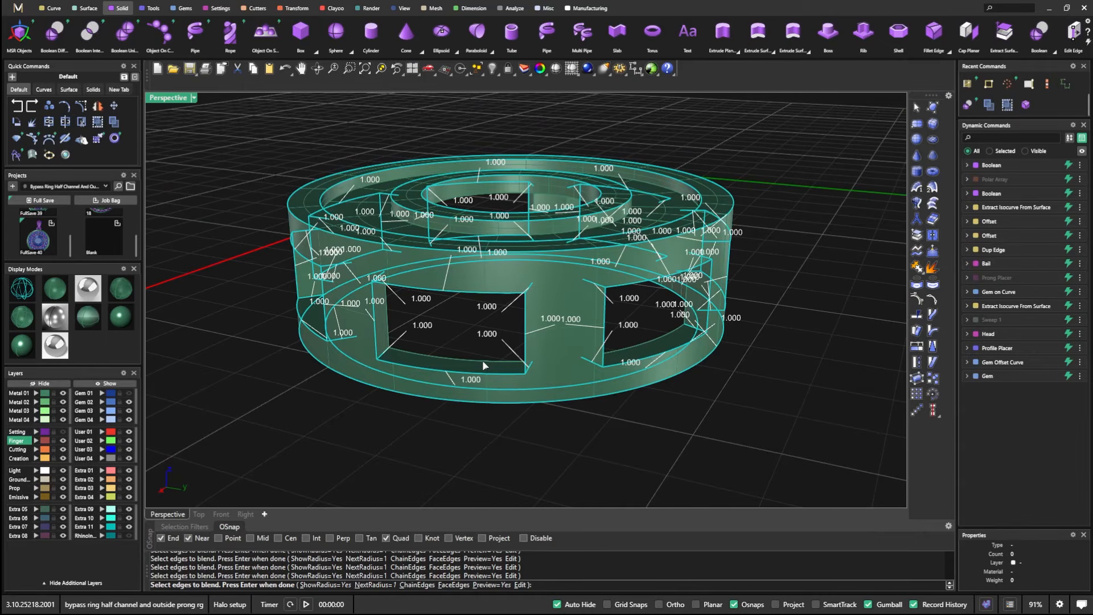
right_drag(486, 412, 390, 342)
scroll(412, 241, up, 5)
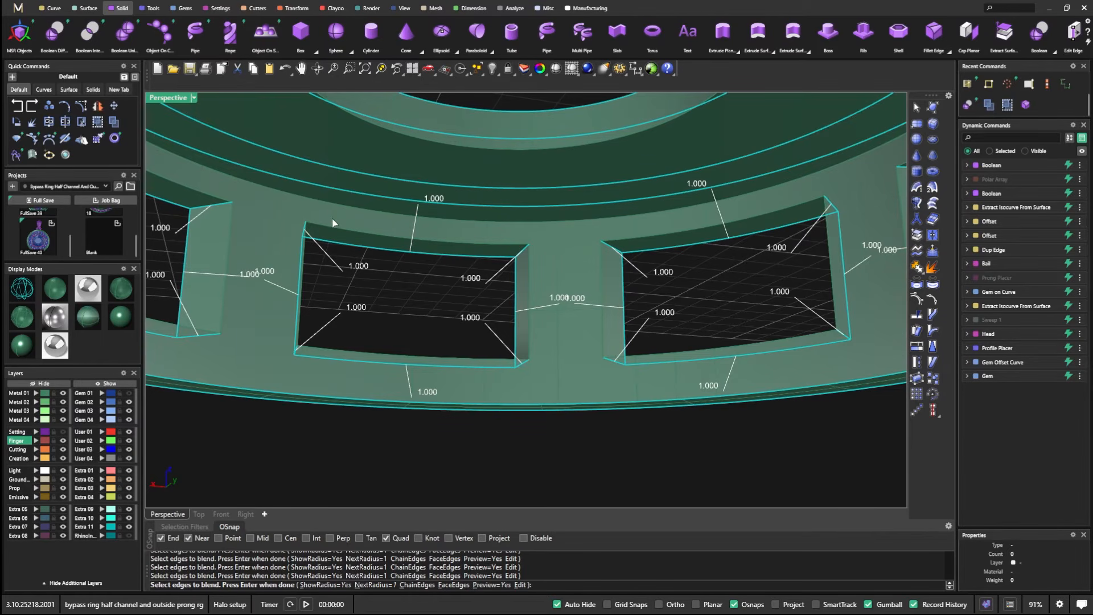
scroll(400, 251, down, 5)
right_drag(401, 251, 448, 228)
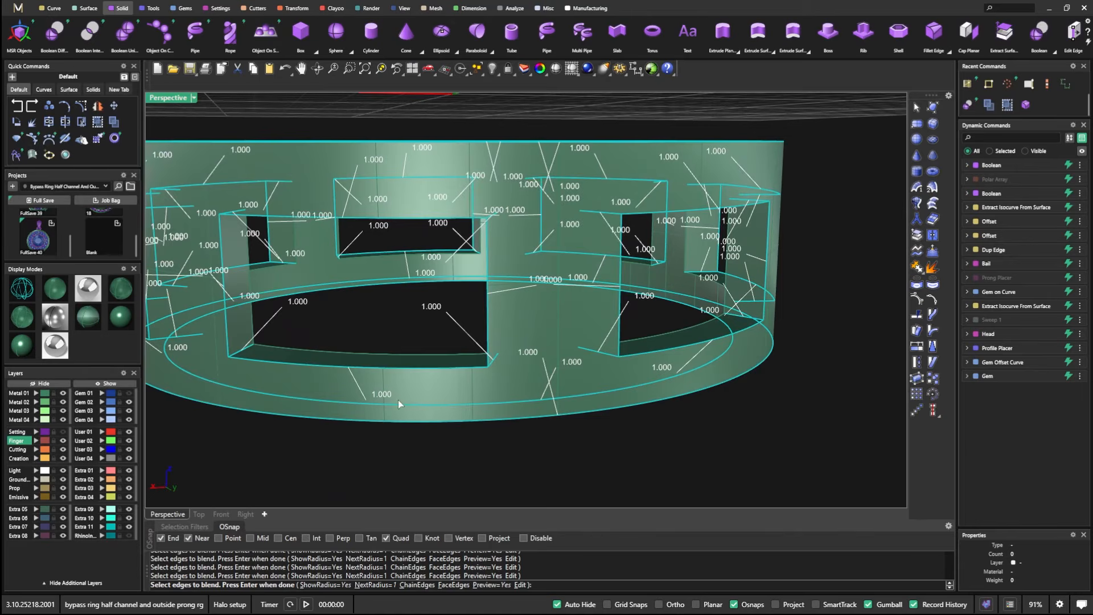
right_drag(436, 384, 397, 382)
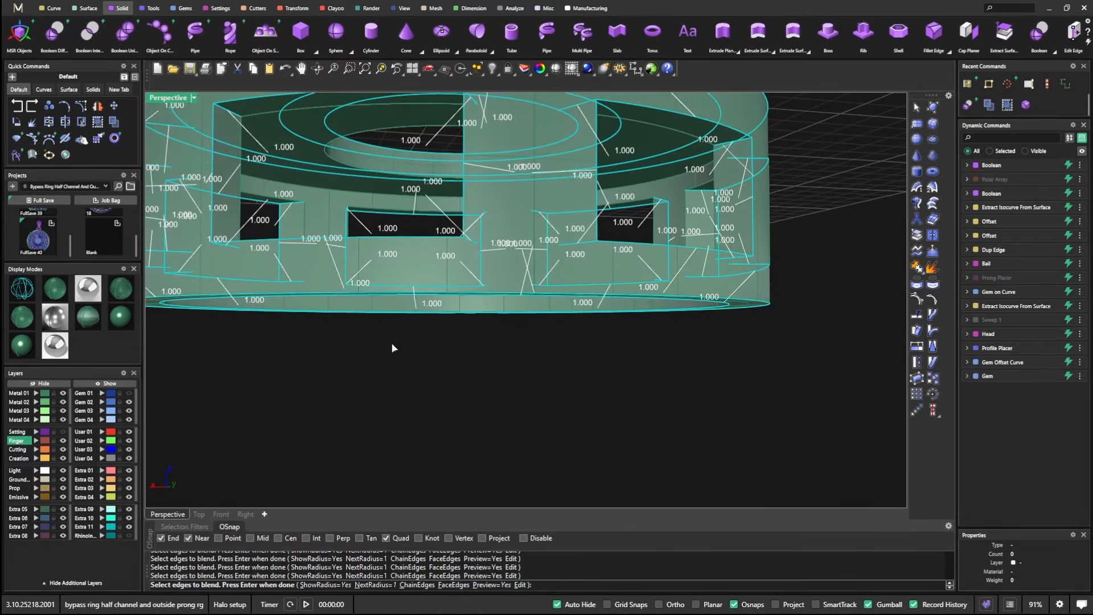
right_drag(386, 328, 371, 326)
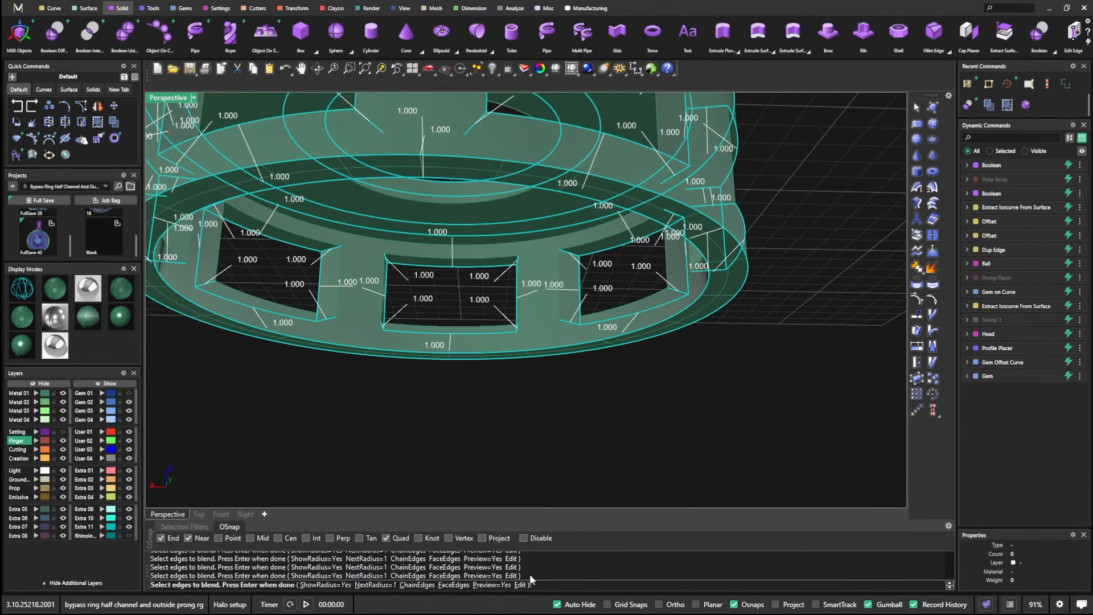
Step: Accept the picked edges and set the radius of all blend handles to 0.3
right_click(603, 407)
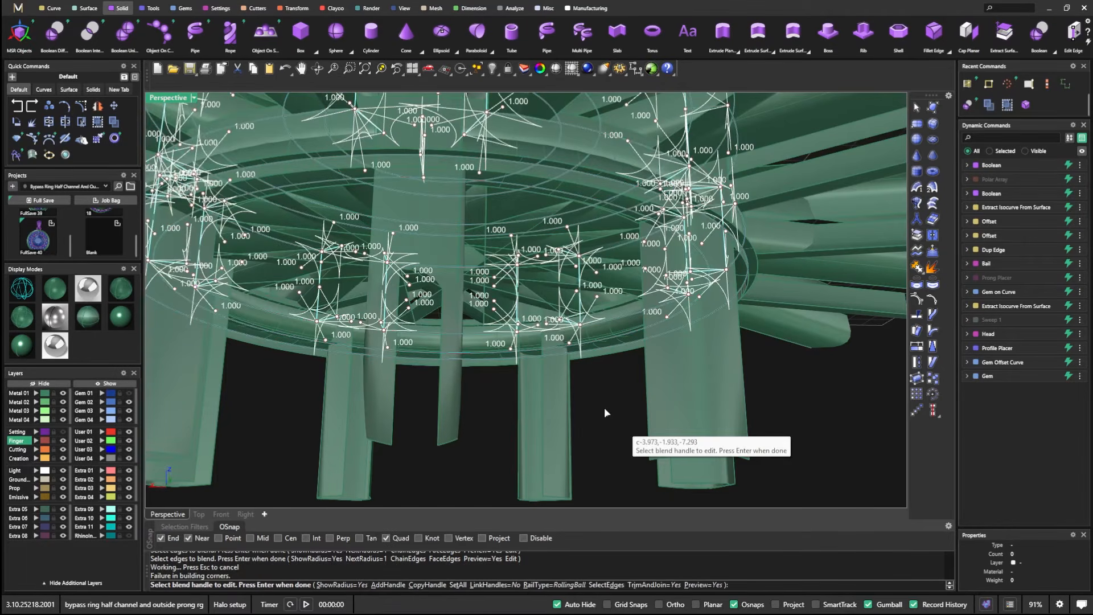
scroll(604, 408, down, 8)
right_drag(532, 371, 520, 407)
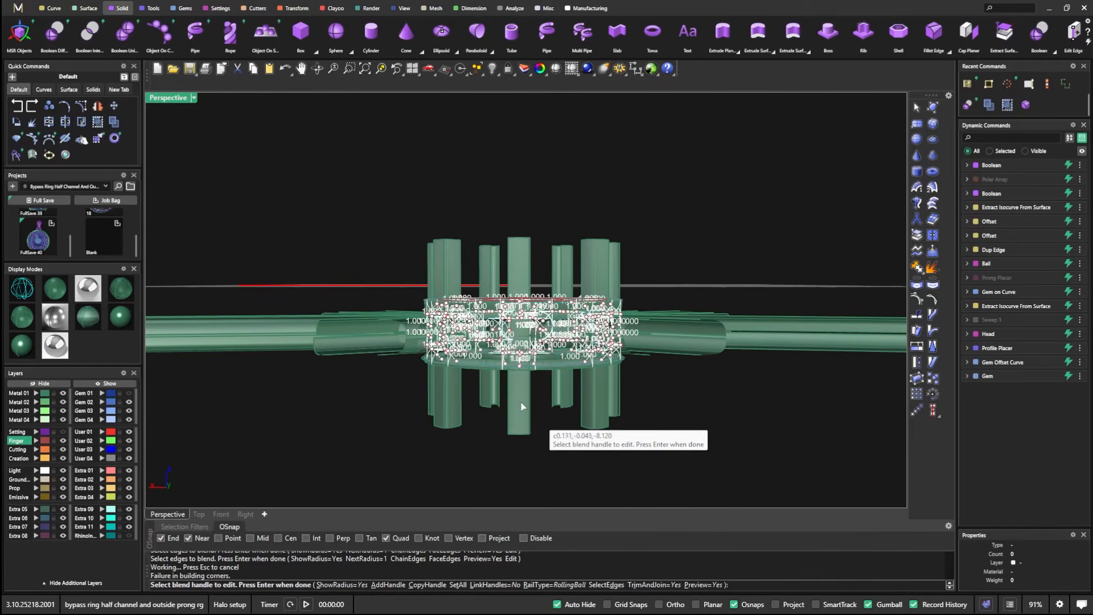
click(458, 585)
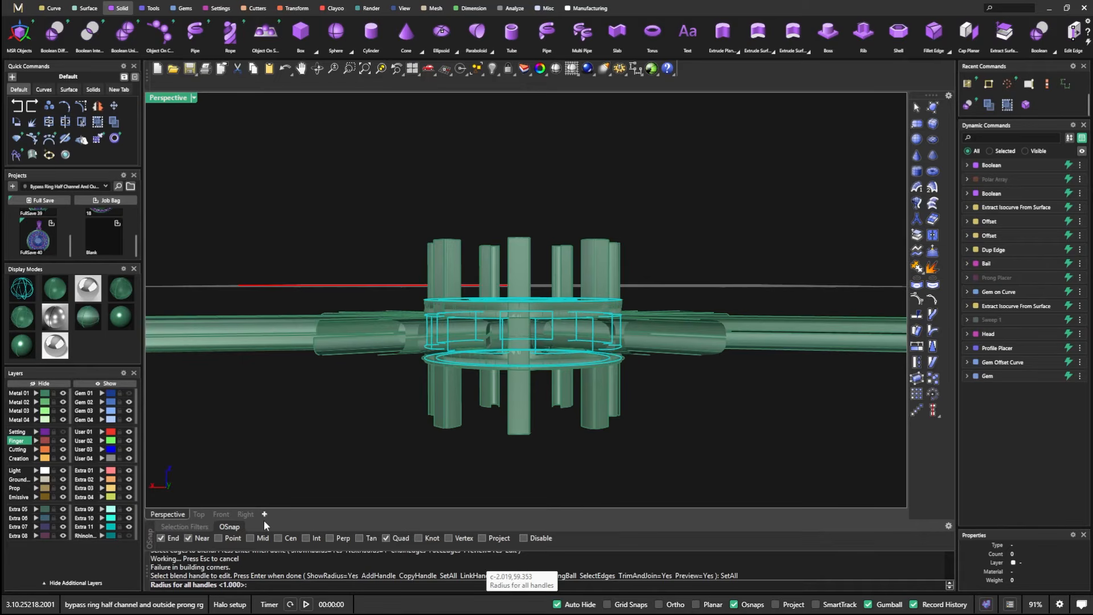
text(.3)
key(Return)
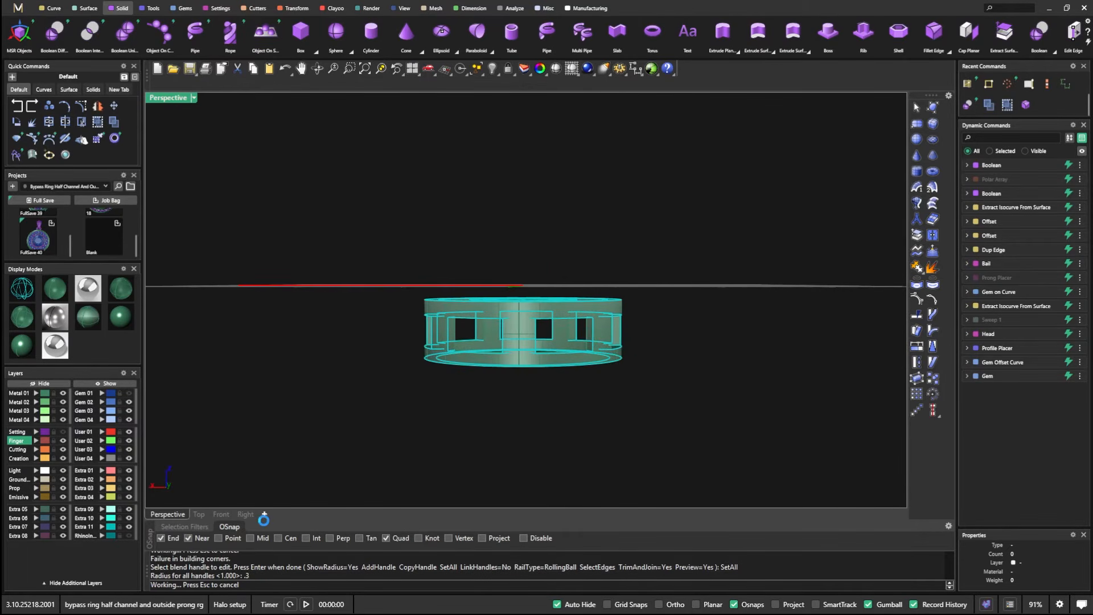
Step: Review the blend preview around the base and apply the edge blend
scroll(512, 359, up, 9)
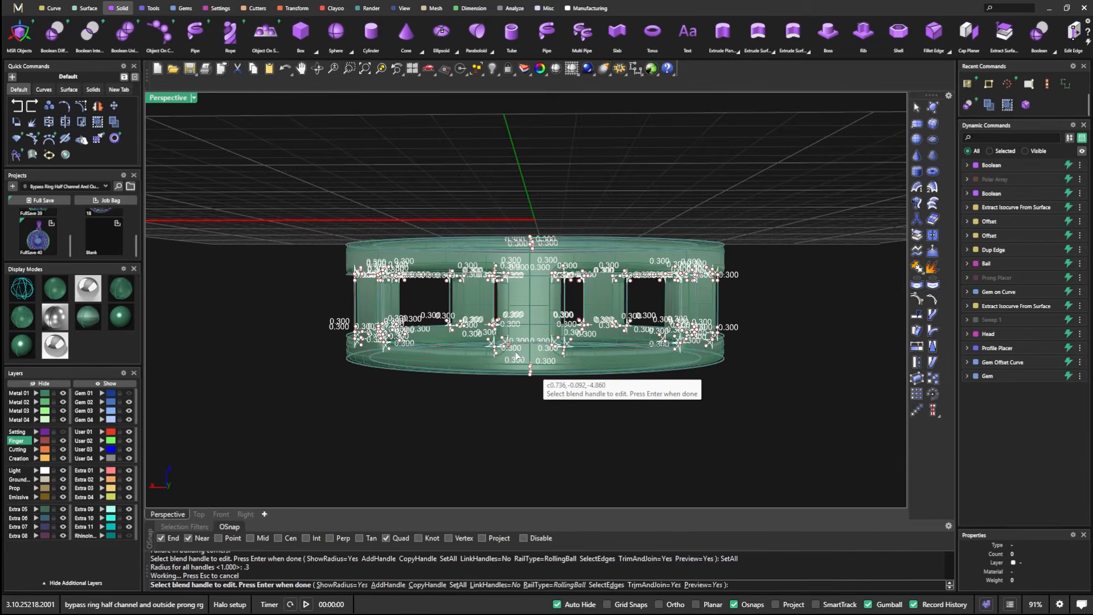
right_drag(525, 396, 473, 421)
right_drag(675, 389, 607, 448)
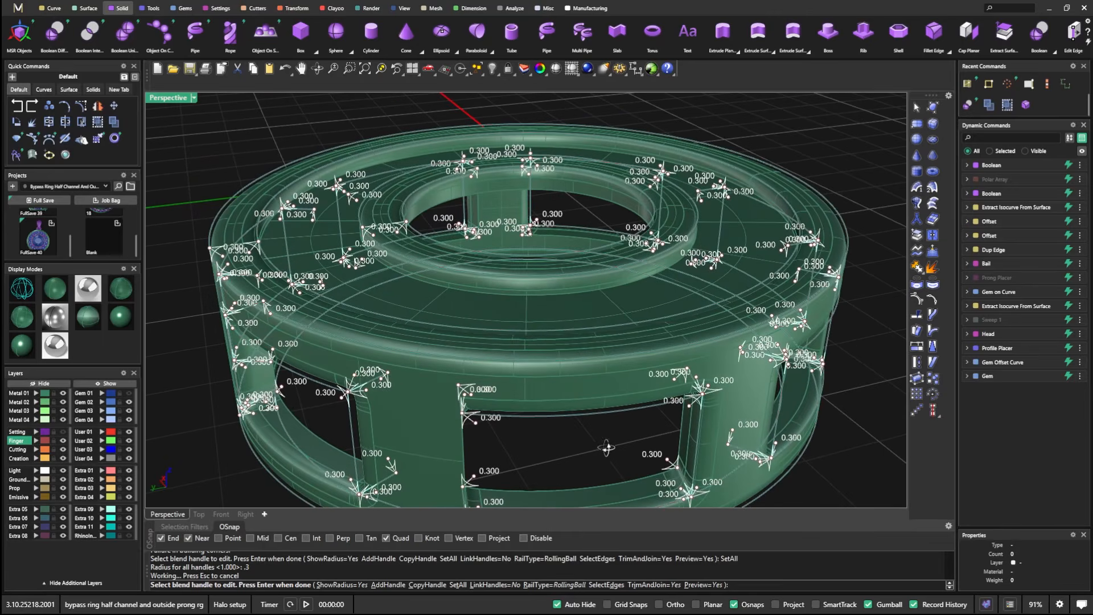
right_click(281, 122)
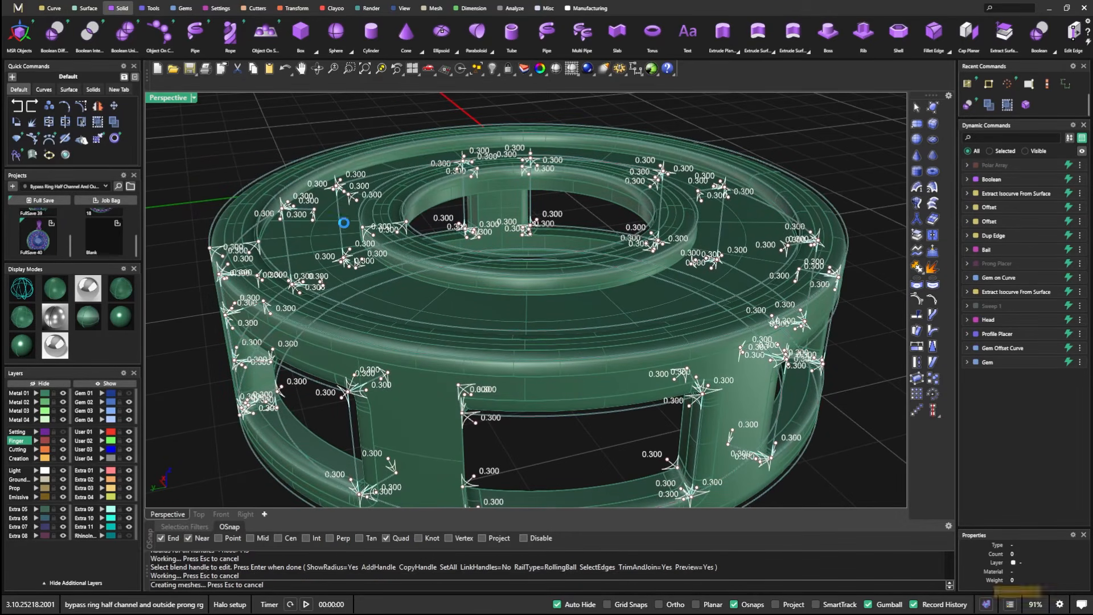
Step: Examine the blended edges on the base's top rims, side cutouts and bottom edge up close
scroll(472, 211, down, 2)
right_drag(471, 211, 478, 242)
scroll(364, 248, up, 4)
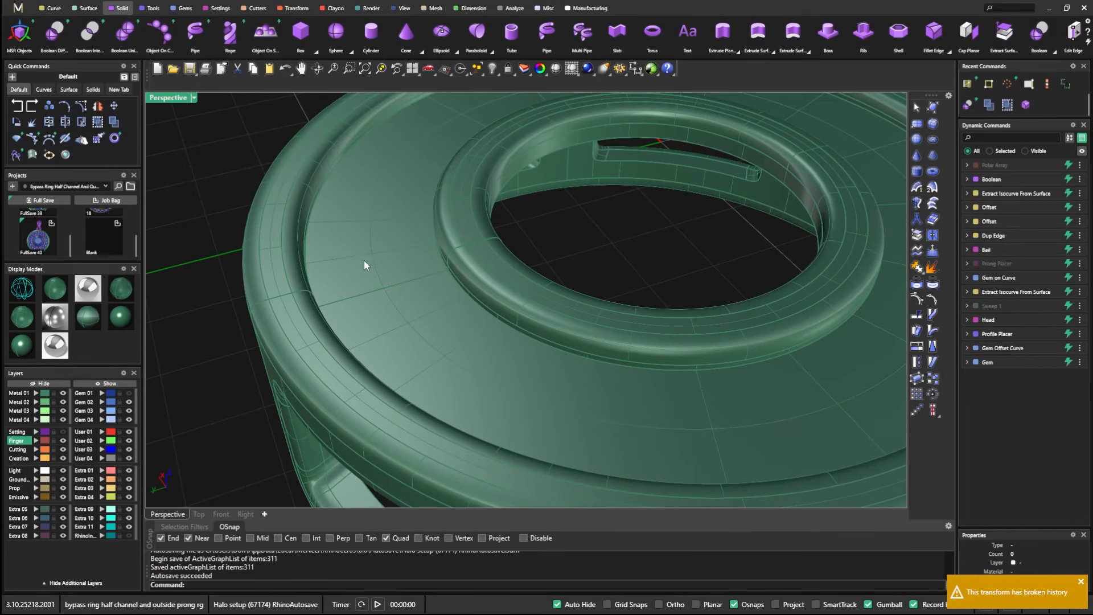
right_drag(250, 349, 217, 224)
right_drag(553, 414, 583, 463)
scroll(556, 348, up, 5)
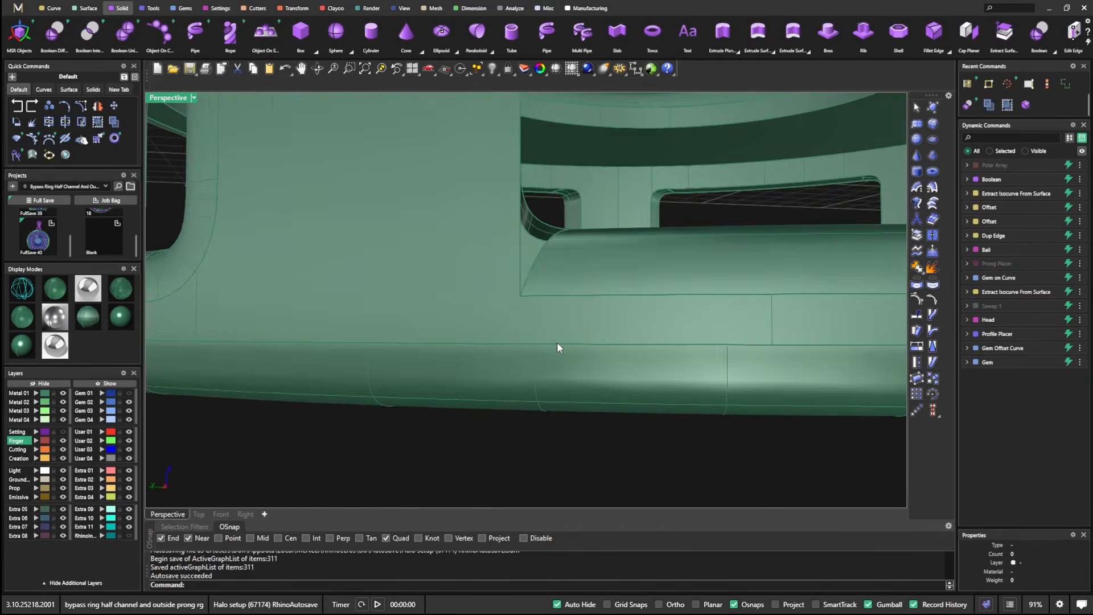
Step: Recheck the flawed blend at the side cutout's corner and undo the 0.3 edge blend on the base
scroll(557, 347, down, 8)
right_drag(639, 275, 634, 290)
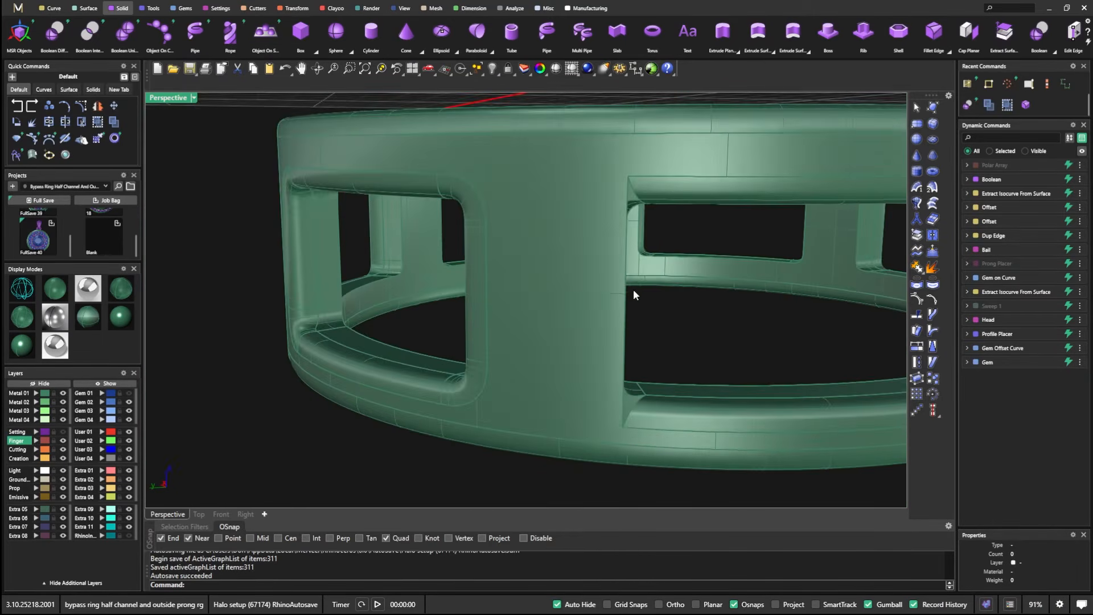
scroll(650, 403, up, 3)
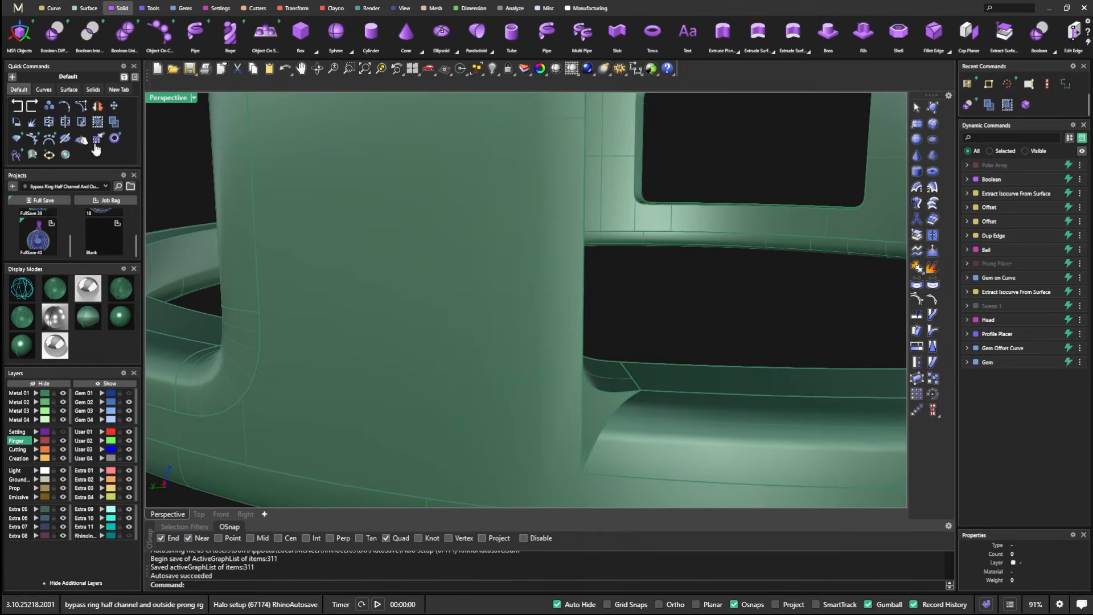
key(ctrl+z)
scroll(384, 296, down, 8)
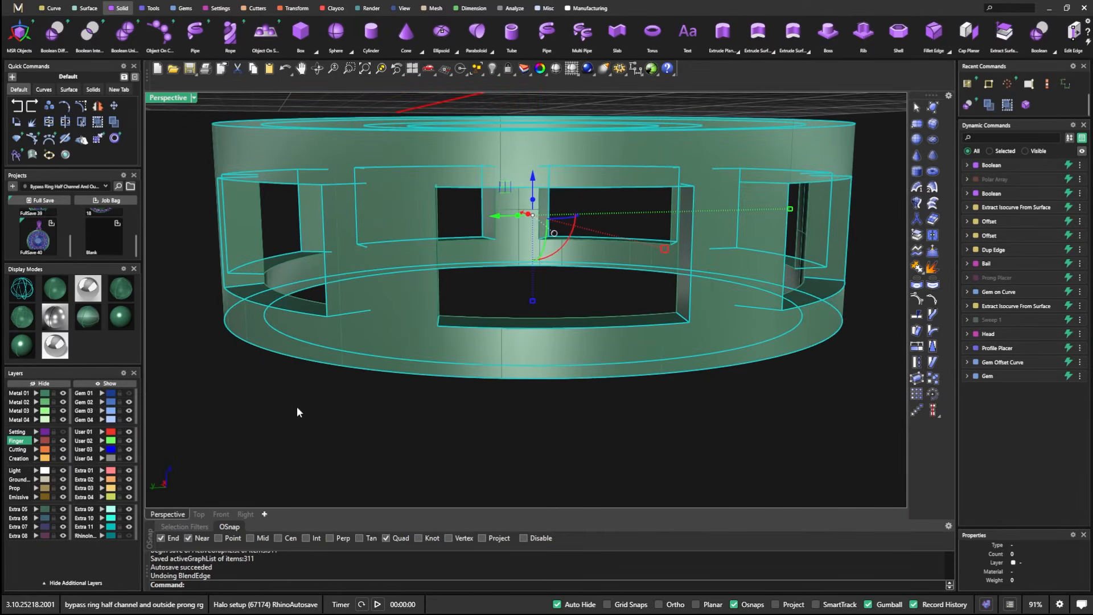
Step: Run Blend Edge again on the base's selected edges with the radius of all handles set to 0.2, and apply it
click(948, 52)
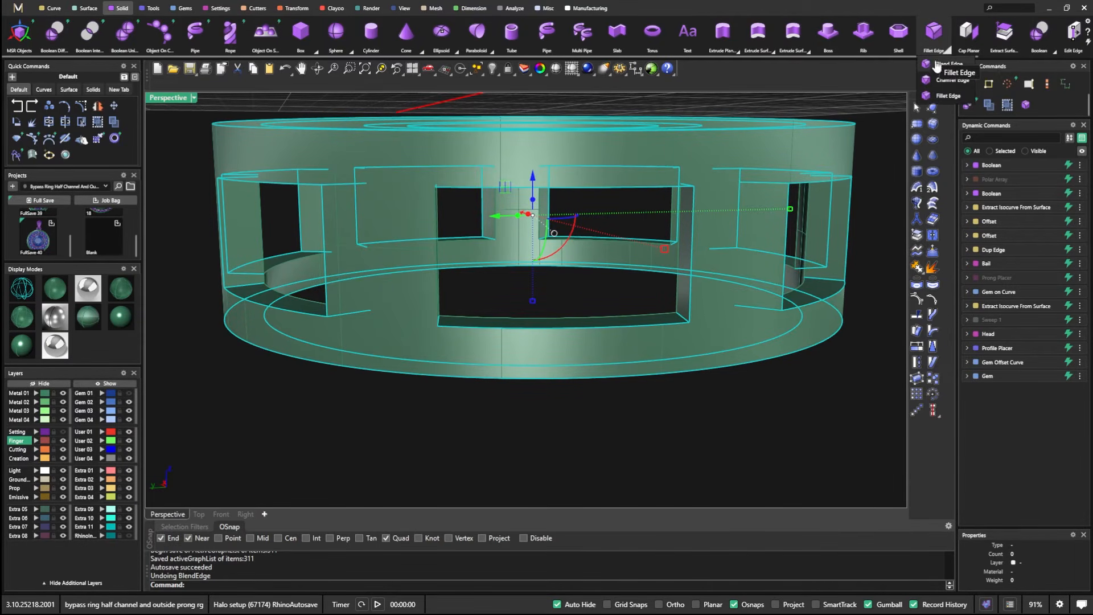
click(945, 63)
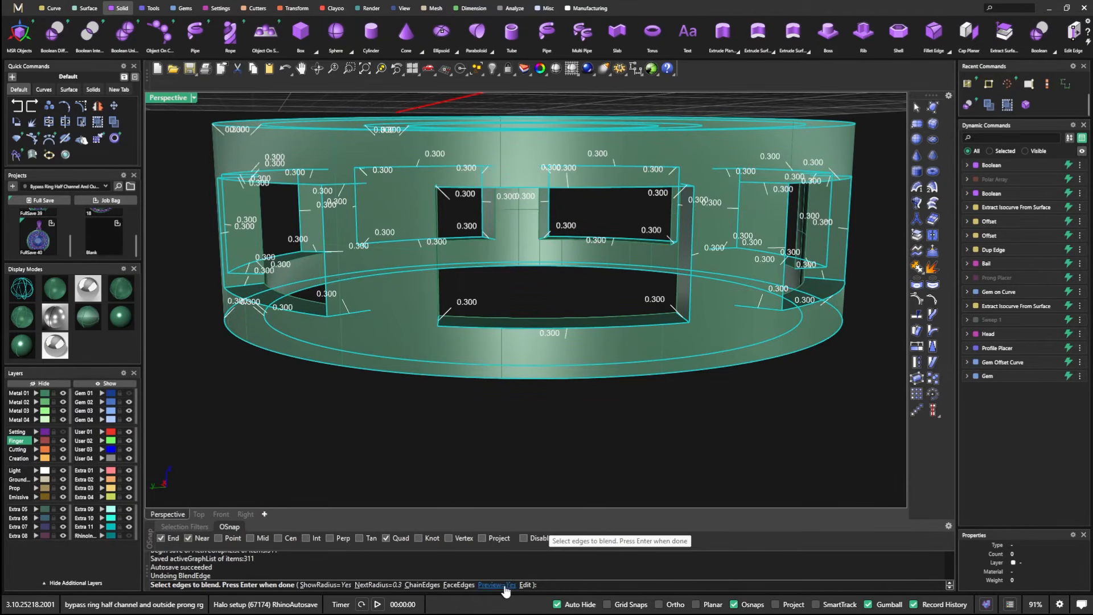
right_click(447, 433)
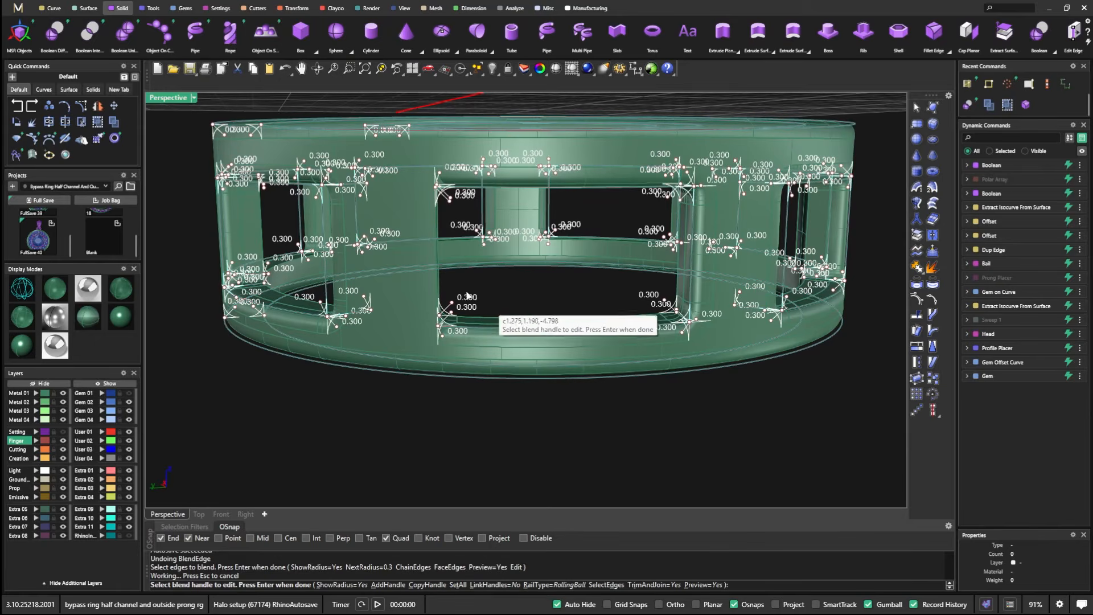
click(457, 585)
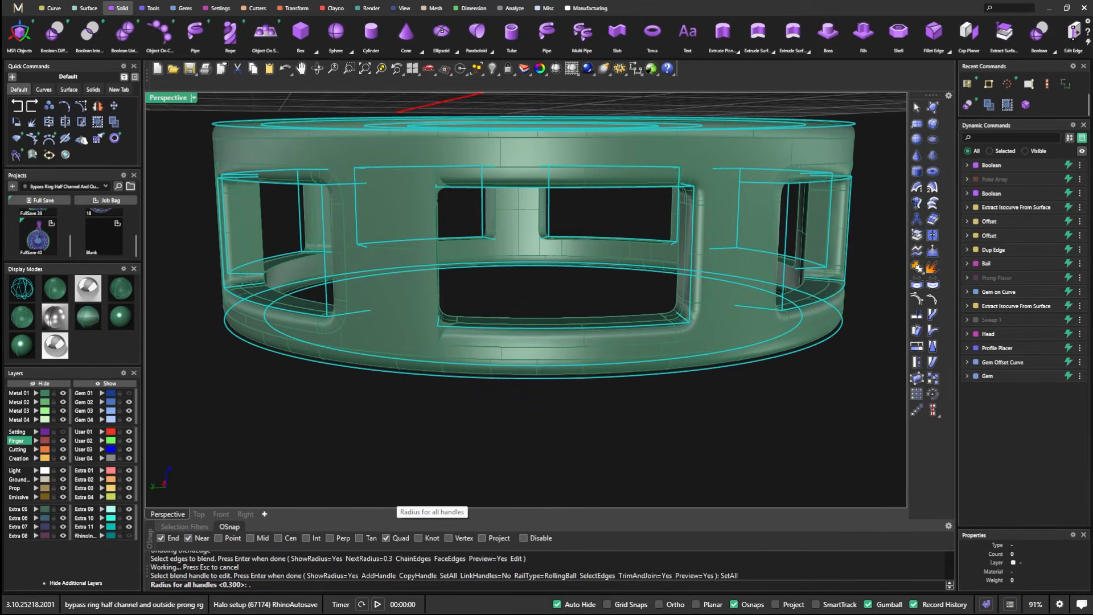
key(Return)
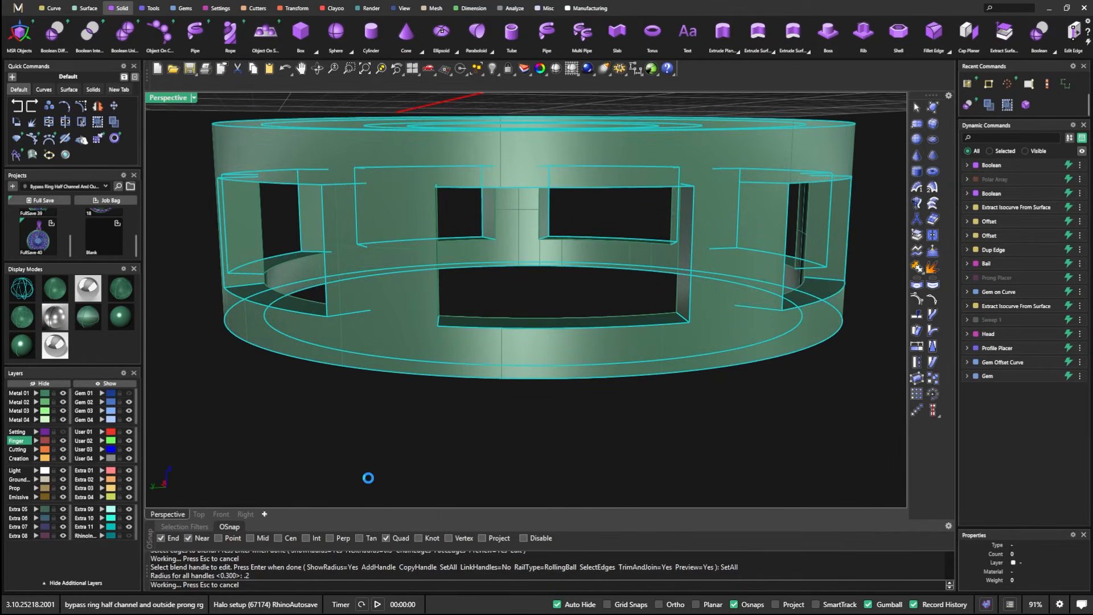
scroll(447, 329, up, 5)
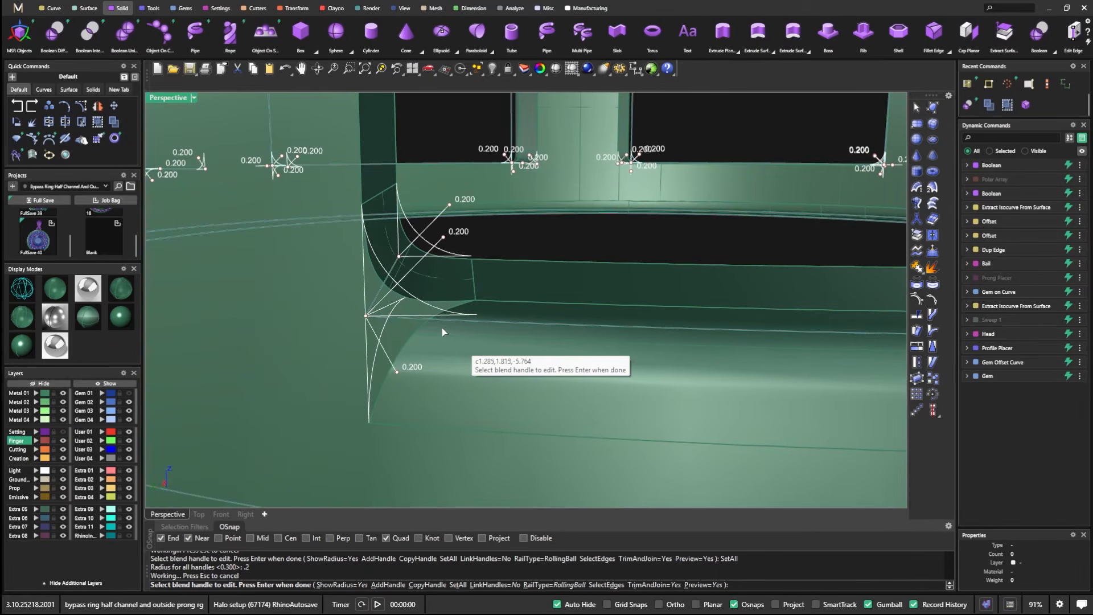
scroll(374, 340, down, 8)
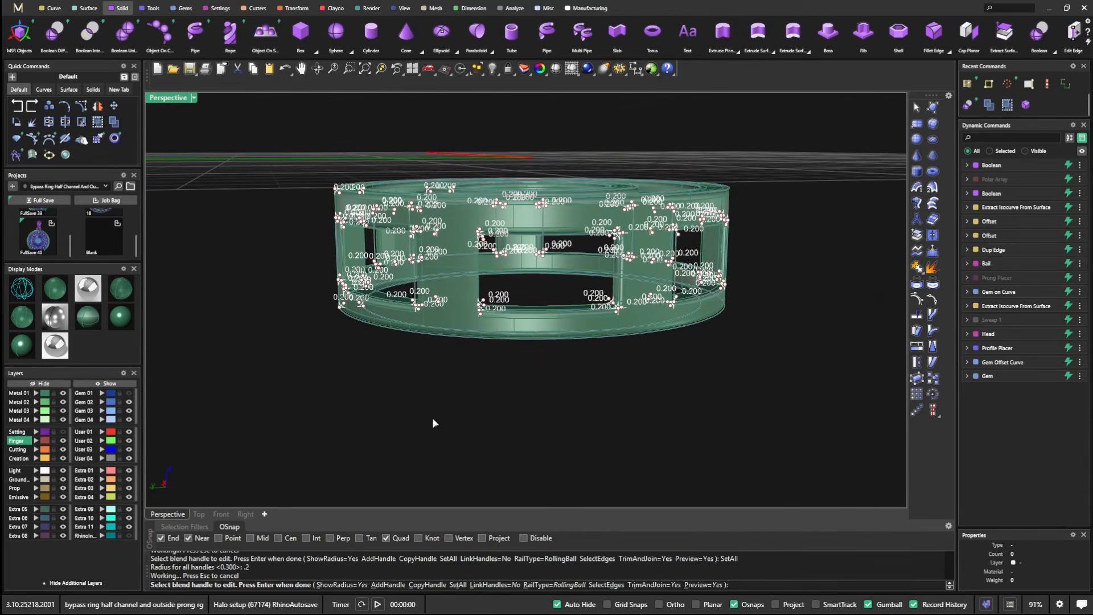
key(Return)
Step: Select the blended base and display its naked edges with Show Edges, keeping the analysis window clear of the model
scroll(481, 408, up, 5)
scroll(484, 344, up, 4)
click(488, 342)
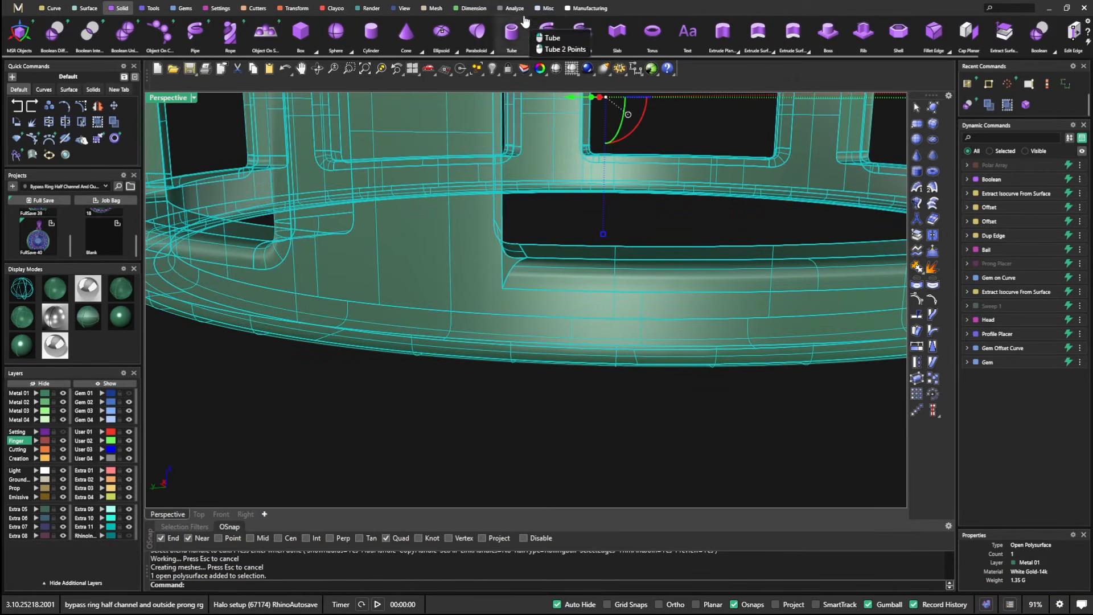
scroll(436, 374, down, 5)
right_drag(470, 424, 491, 445)
scroll(487, 427, up, 3)
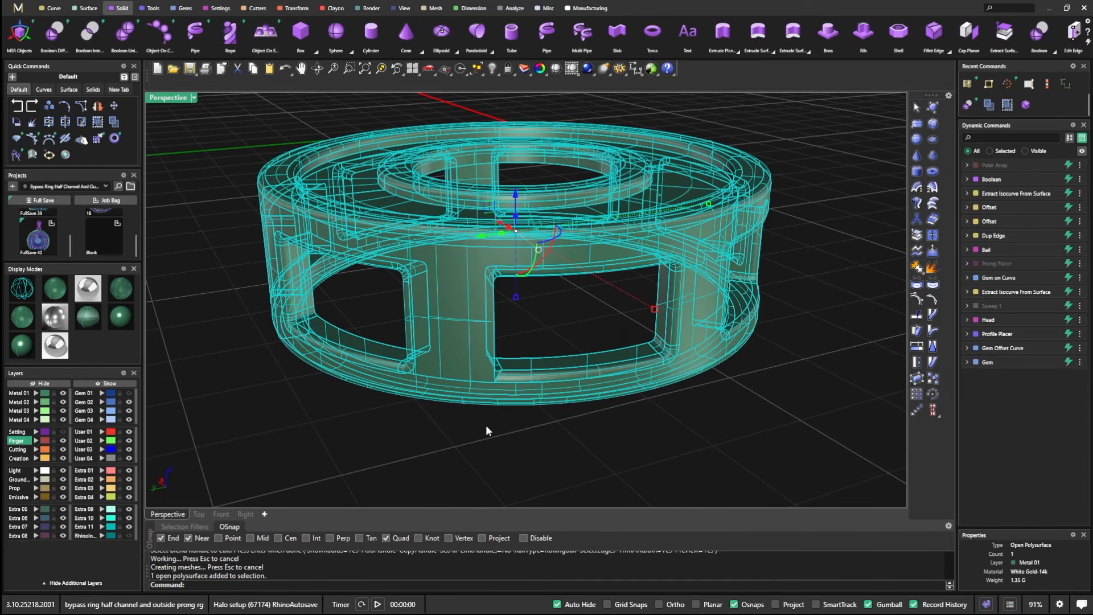
scroll(503, 383, down, 2)
right_drag(502, 253, 494, 234)
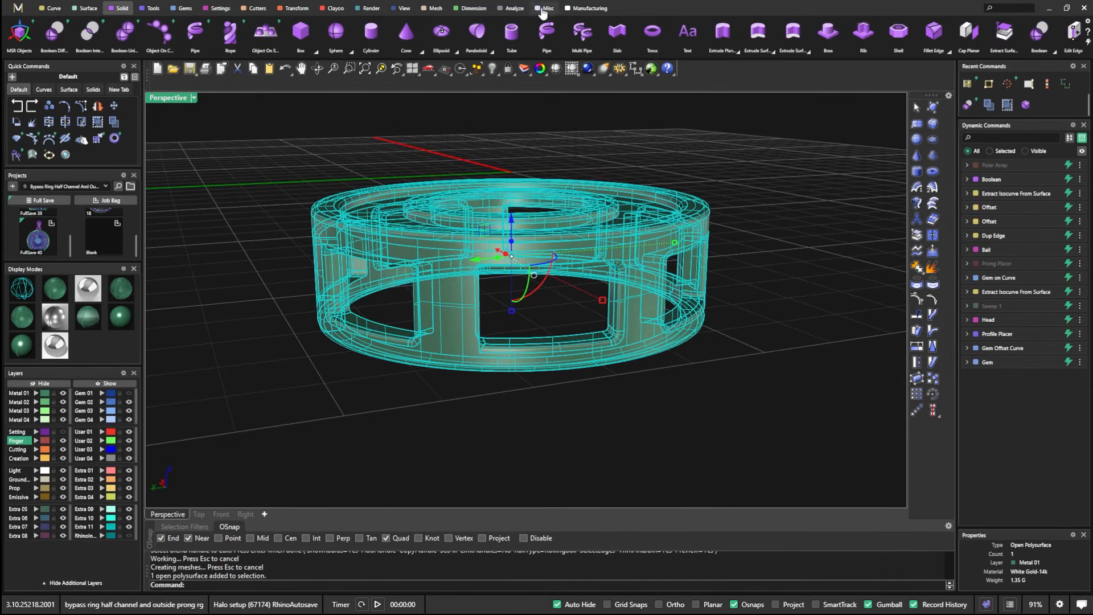
click(513, 8)
click(315, 53)
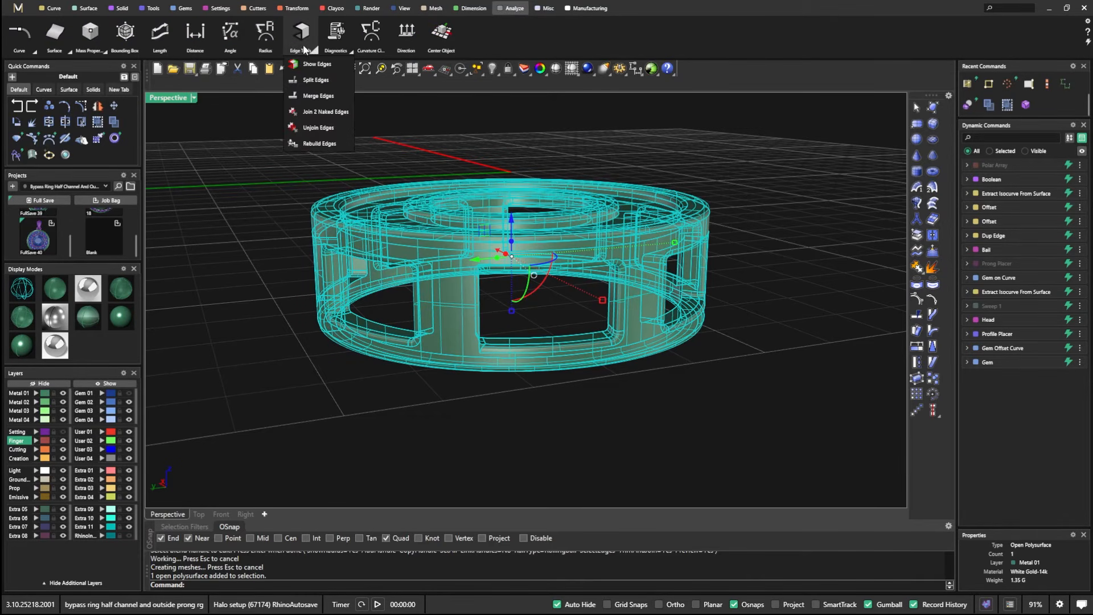
click(319, 68)
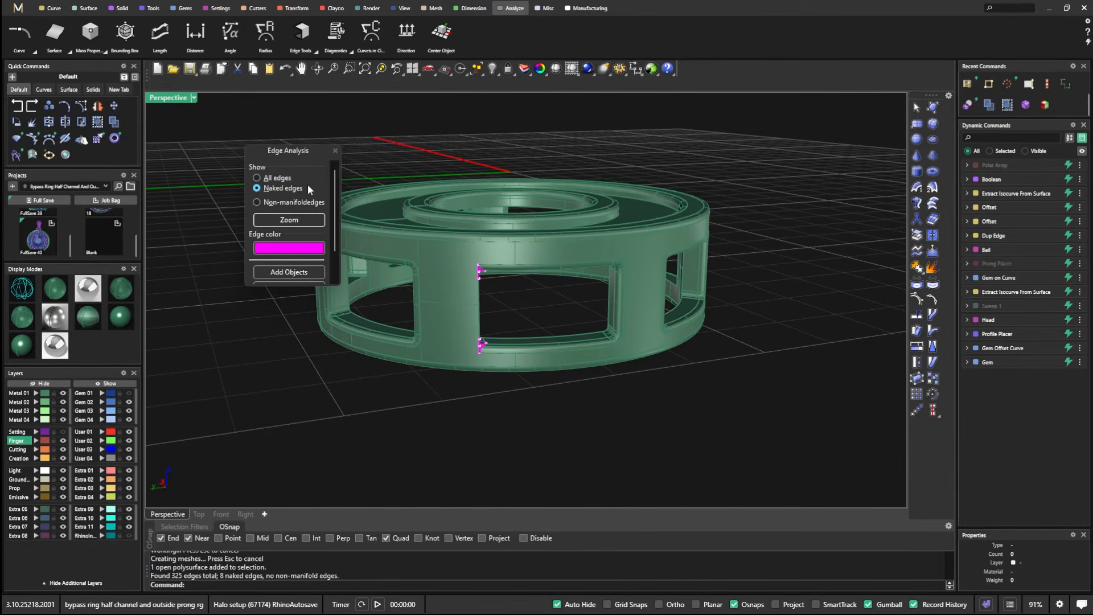
drag(317, 154, 0, 194)
Step: Examine the highlighted naked edges around the base, especially at the upper and lower corners of the front side cutout
scroll(518, 271, up, 5)
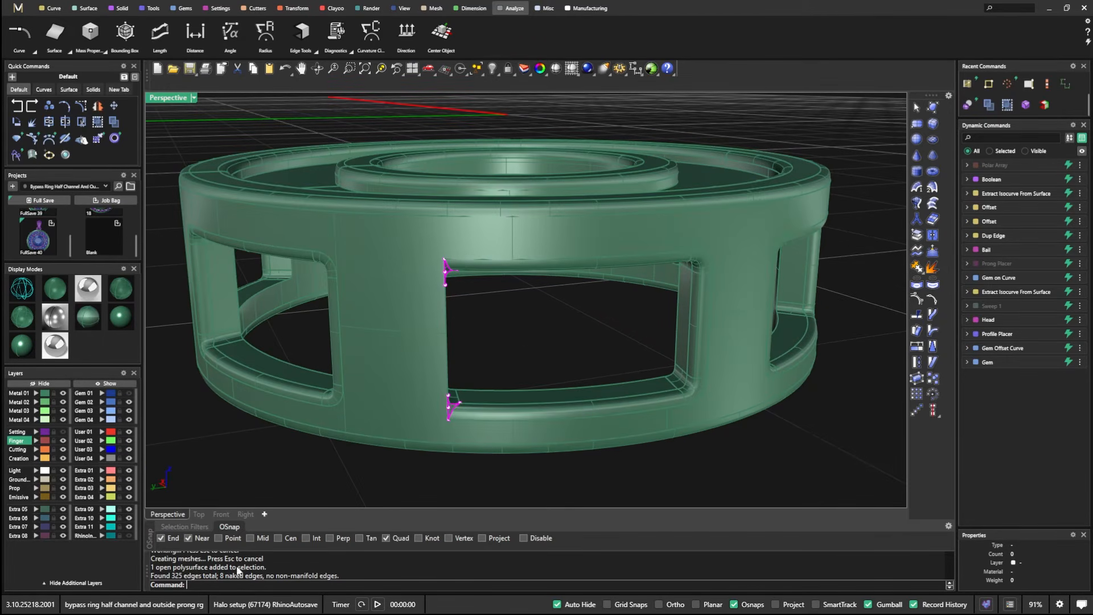
scroll(510, 452, down, 8)
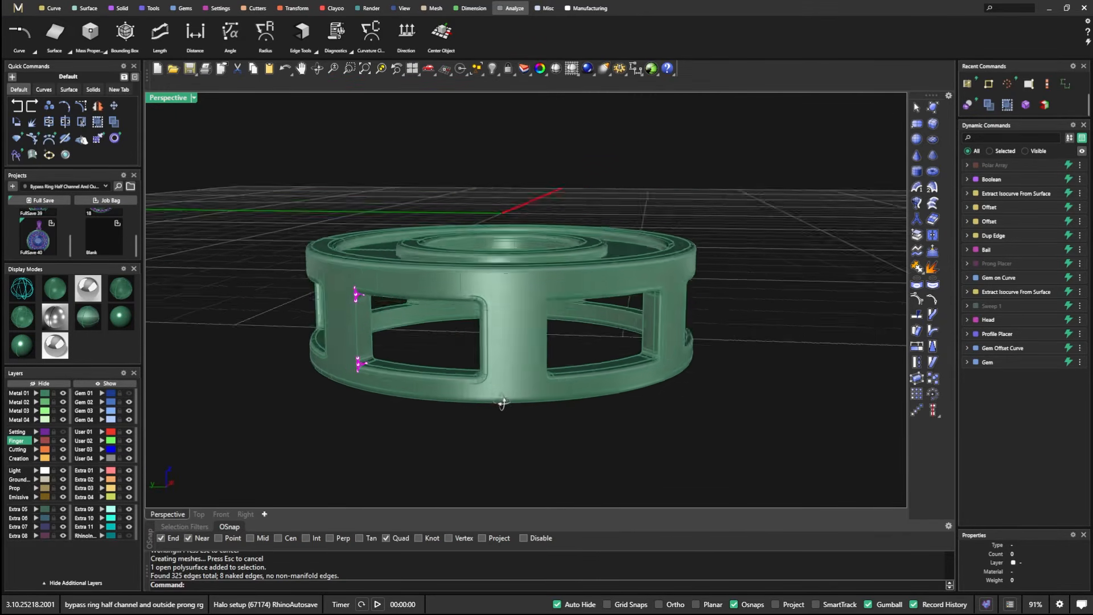
scroll(464, 405, up, 3)
right_drag(463, 406, 531, 401)
scroll(353, 383, up, 2)
scroll(379, 354, up, 3)
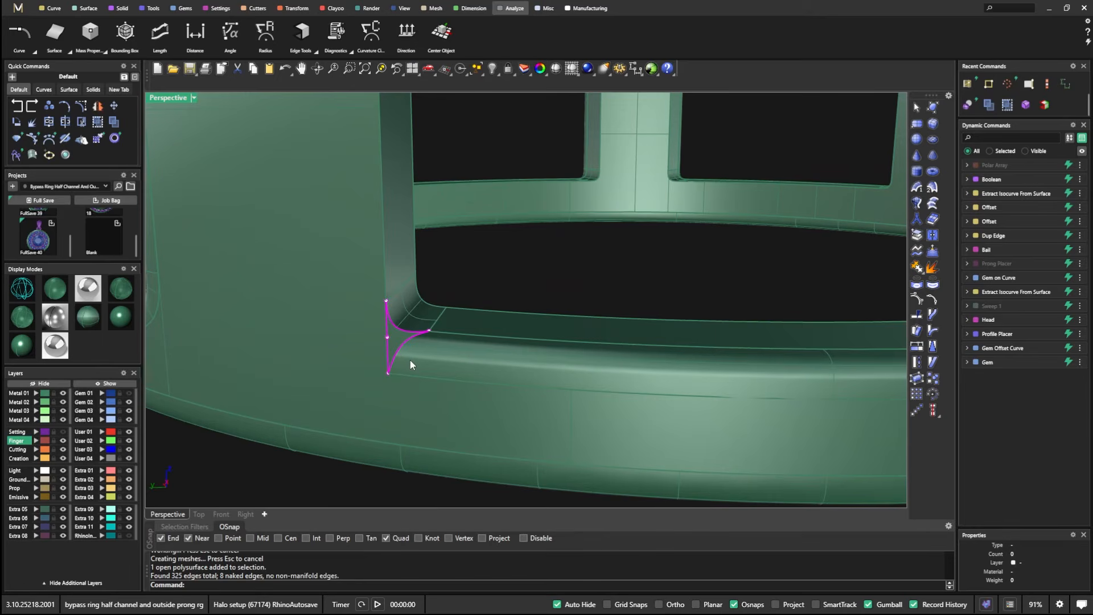
scroll(432, 389, down, 3)
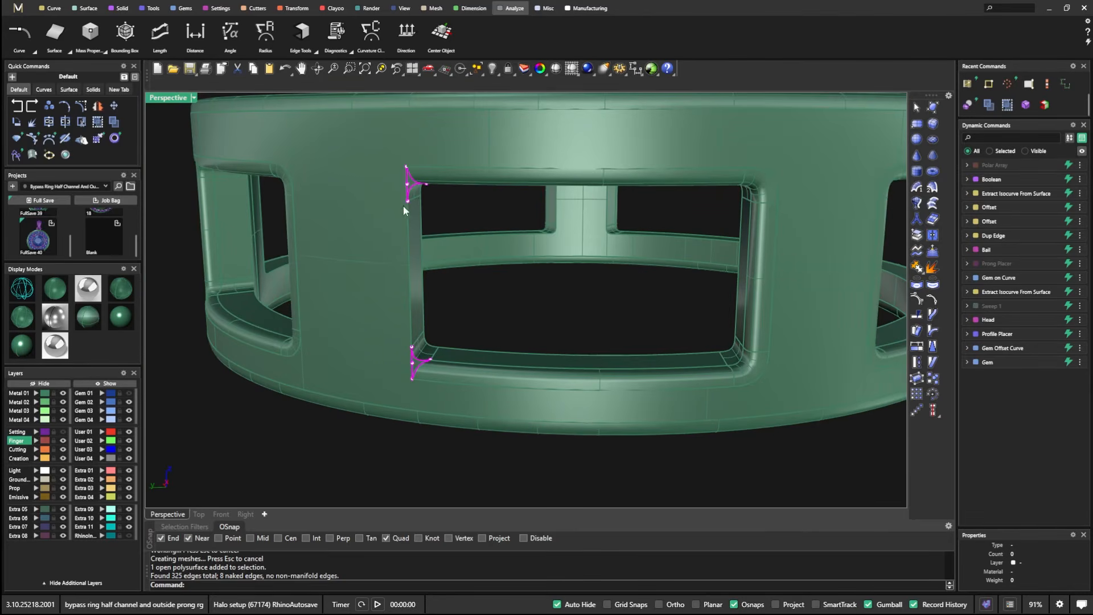
scroll(412, 369, up, 3)
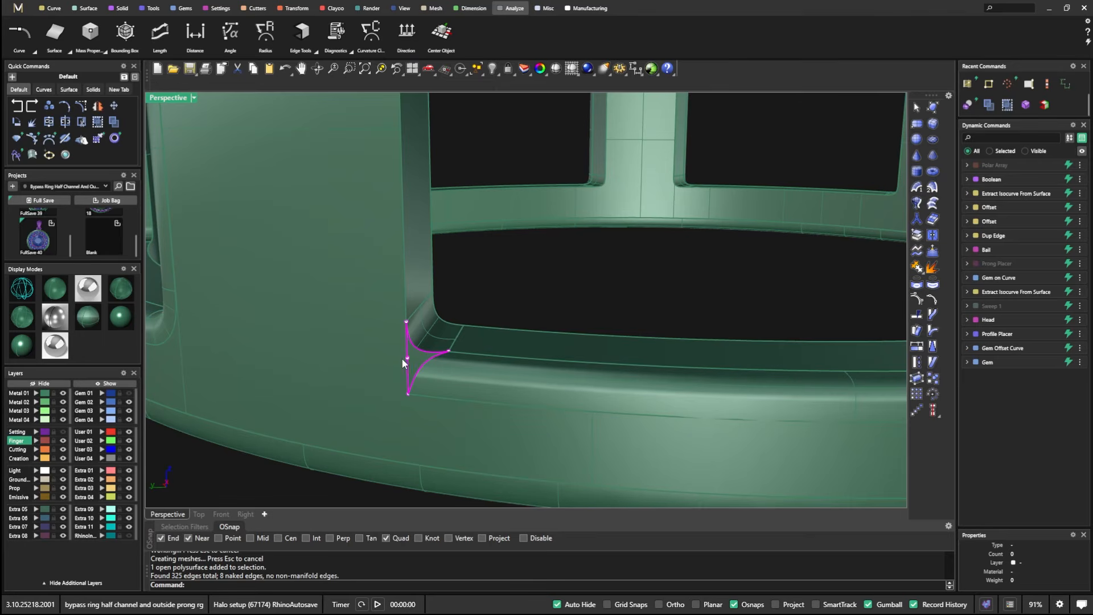
scroll(467, 330, down, 2)
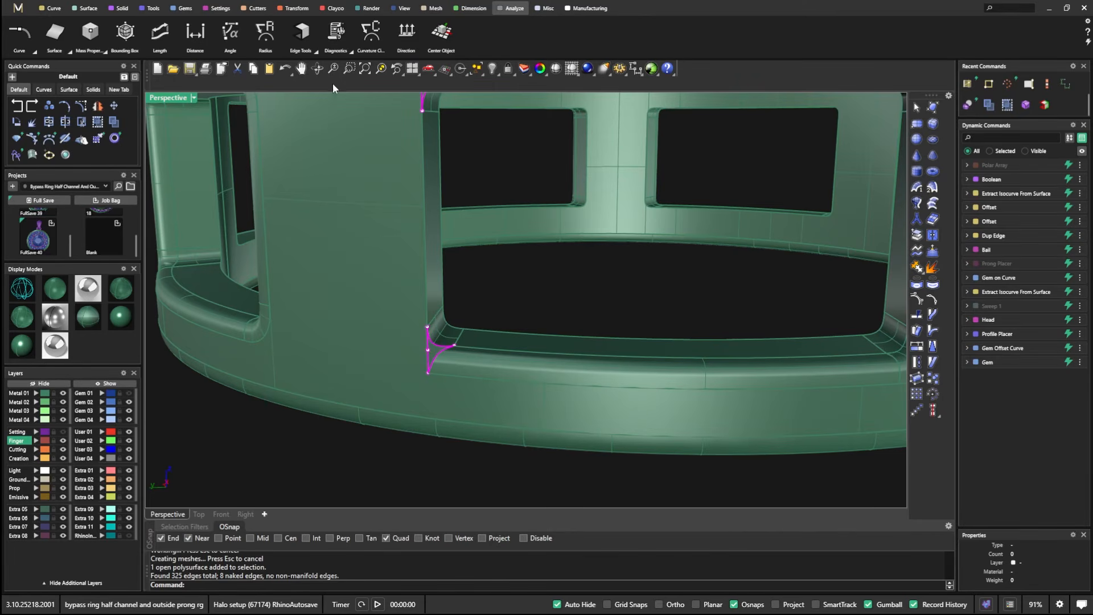
Step: Inspect the open gap at the cutout's lower corner up close and close the edge analysis
click(314, 54)
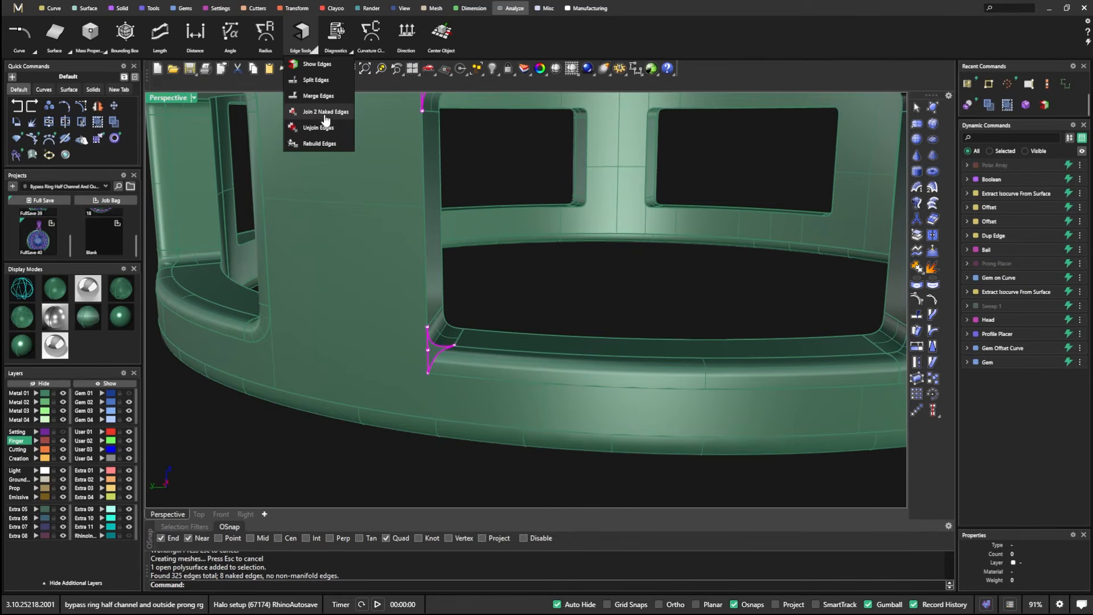
scroll(433, 351, up, 4)
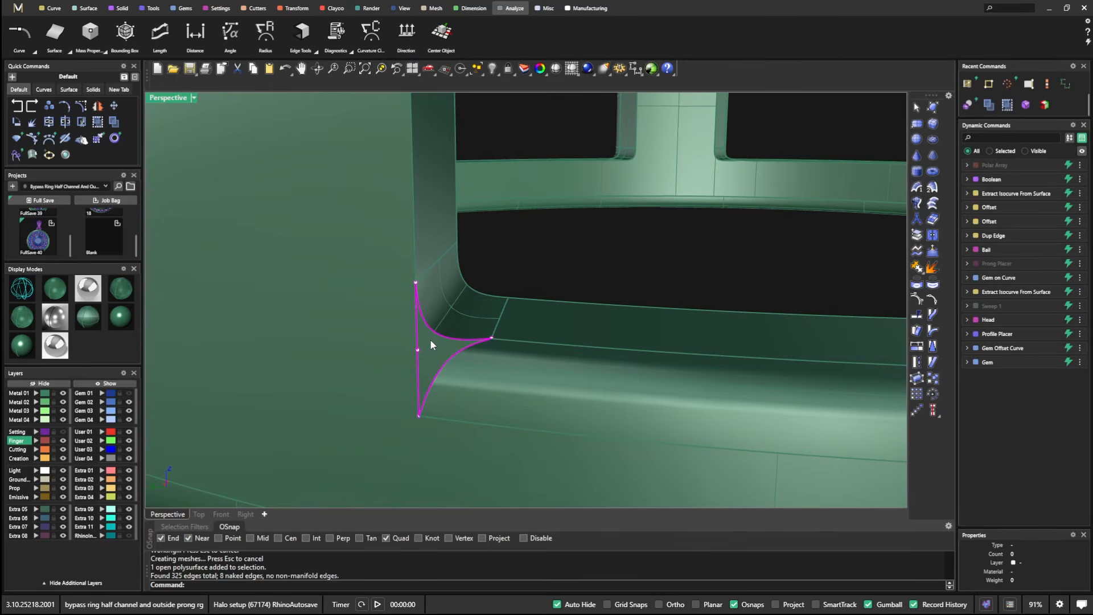
scroll(431, 341, down, 2)
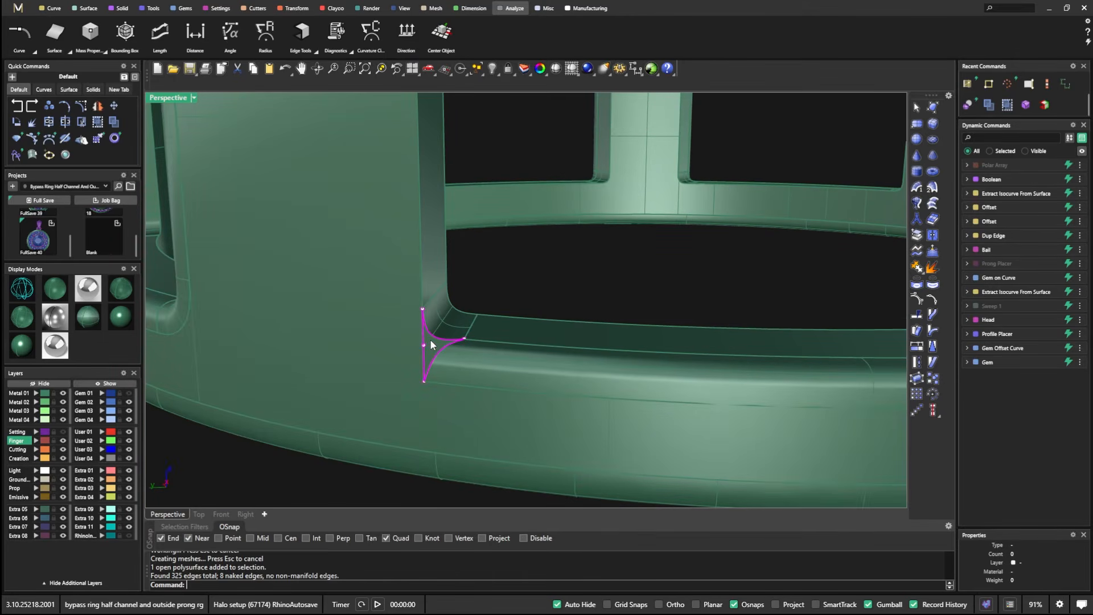
drag(0, 257, 532, 170)
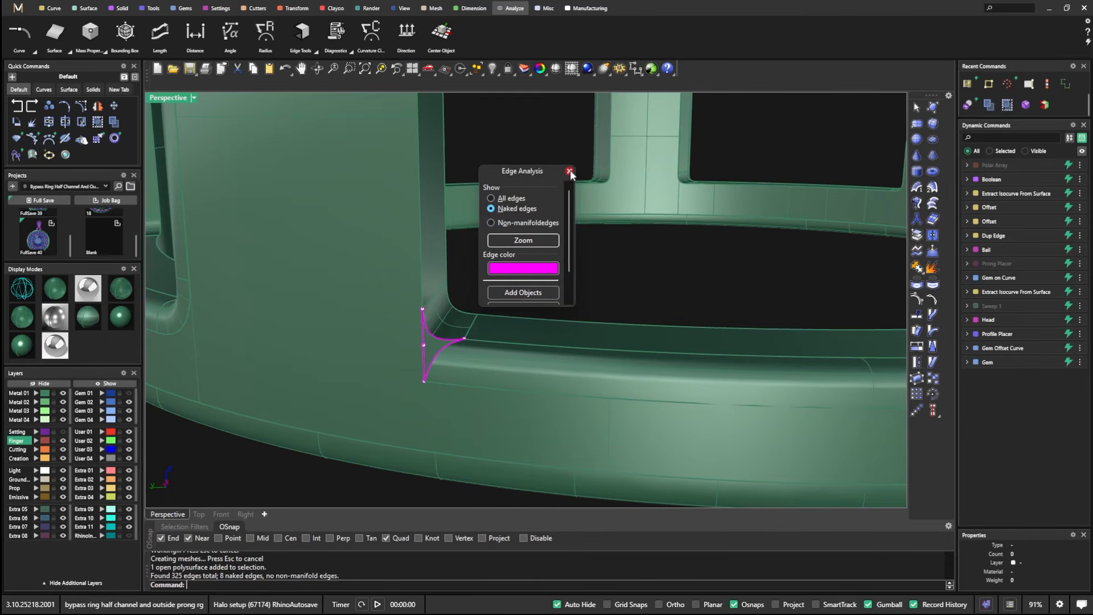
click(569, 171)
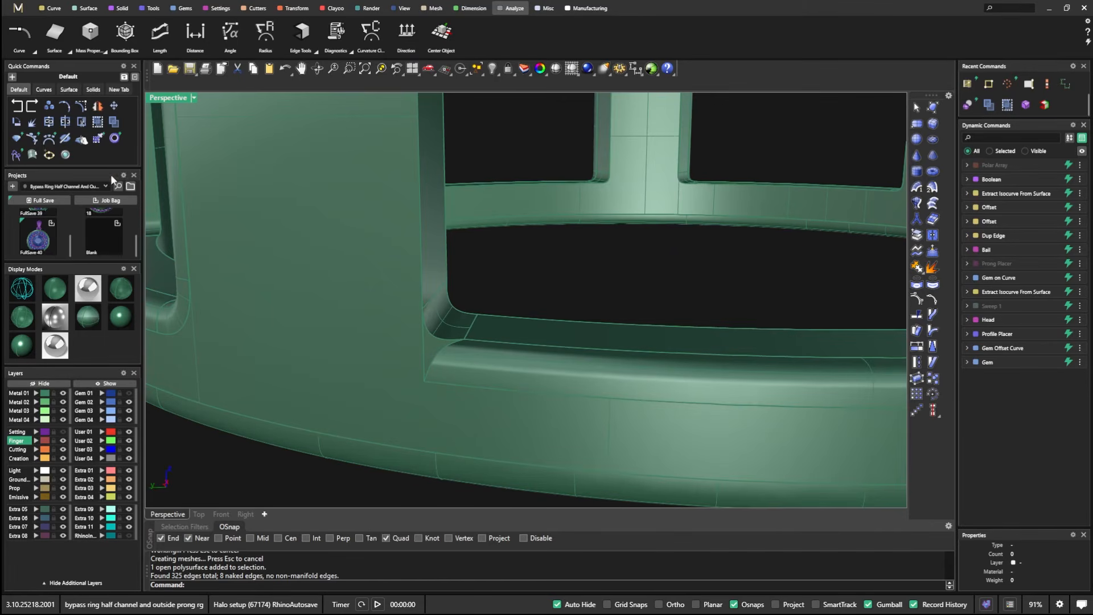
Step: Duplicate the straight vertical edge segments at the cutout's lower and upper gap corners and put the curves on the Creation layer
click(44, 89)
click(16, 105)
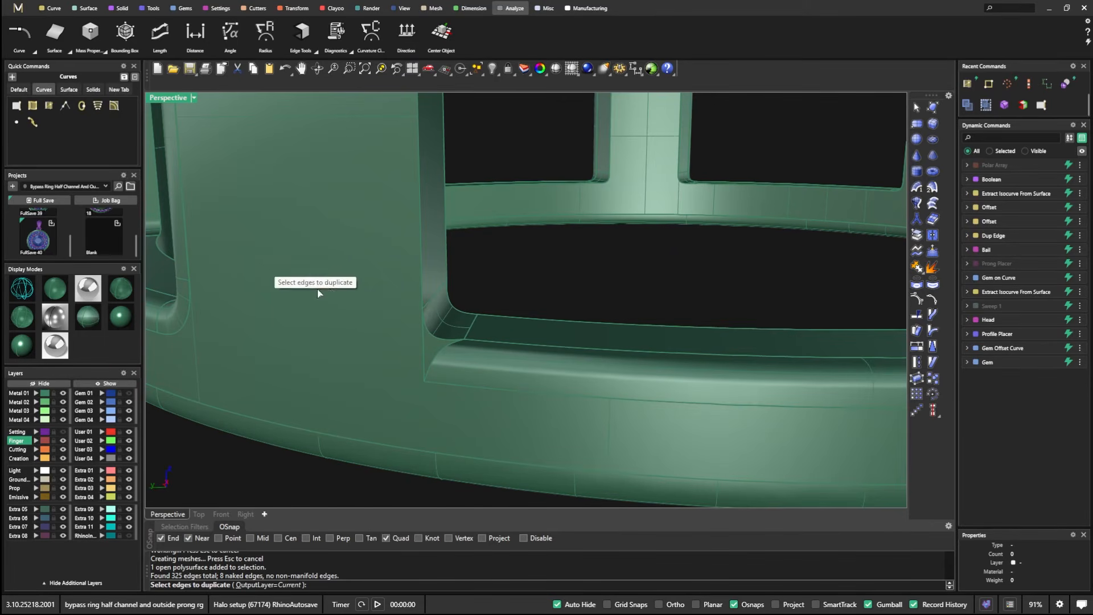
click(423, 360)
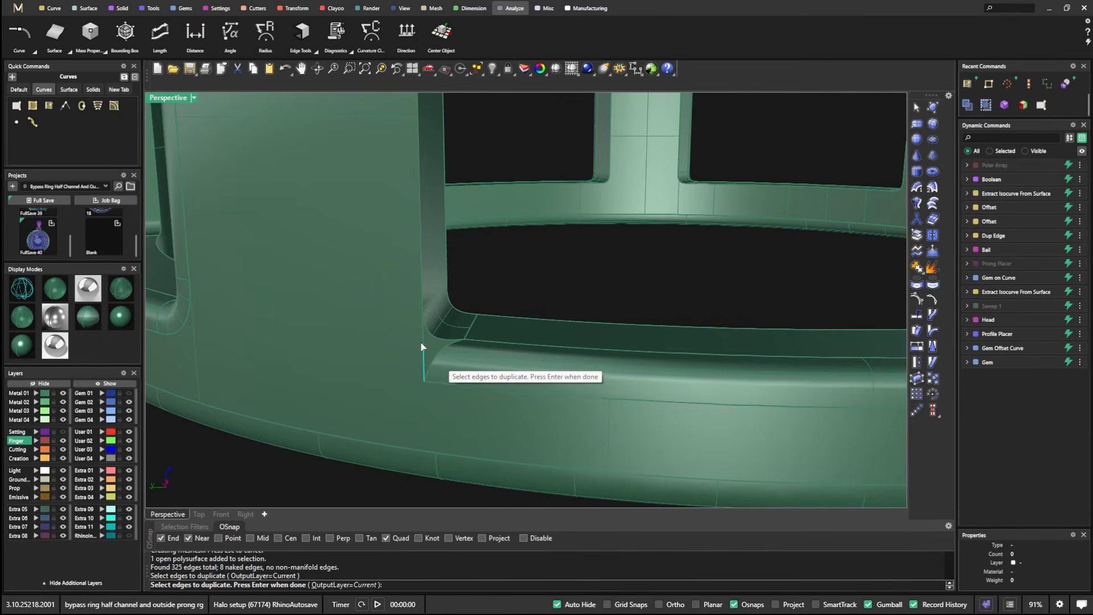
click(421, 340)
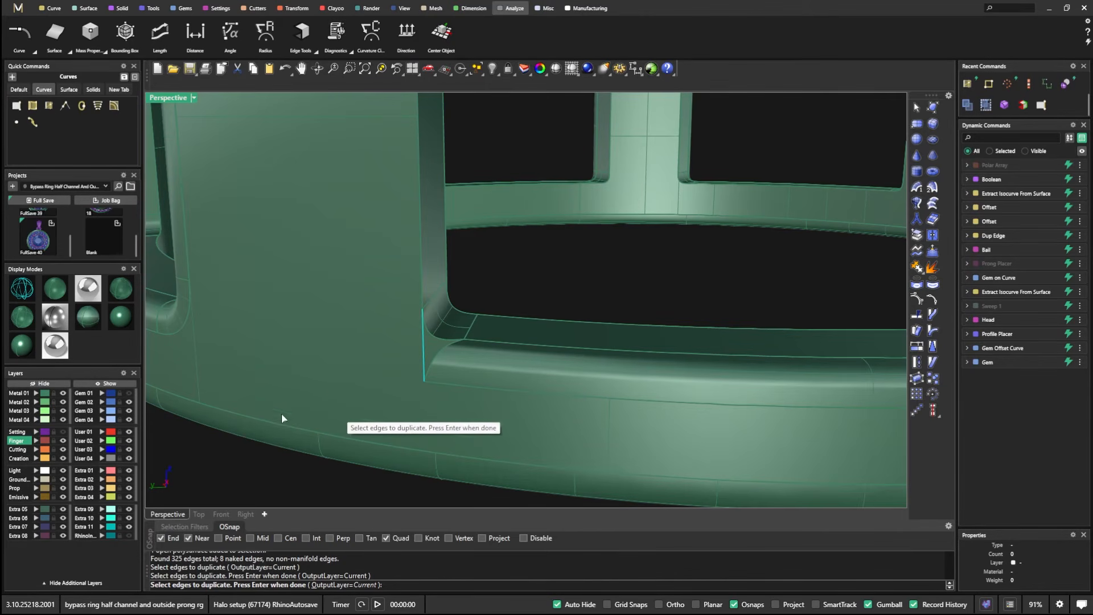
scroll(399, 330, down, 5)
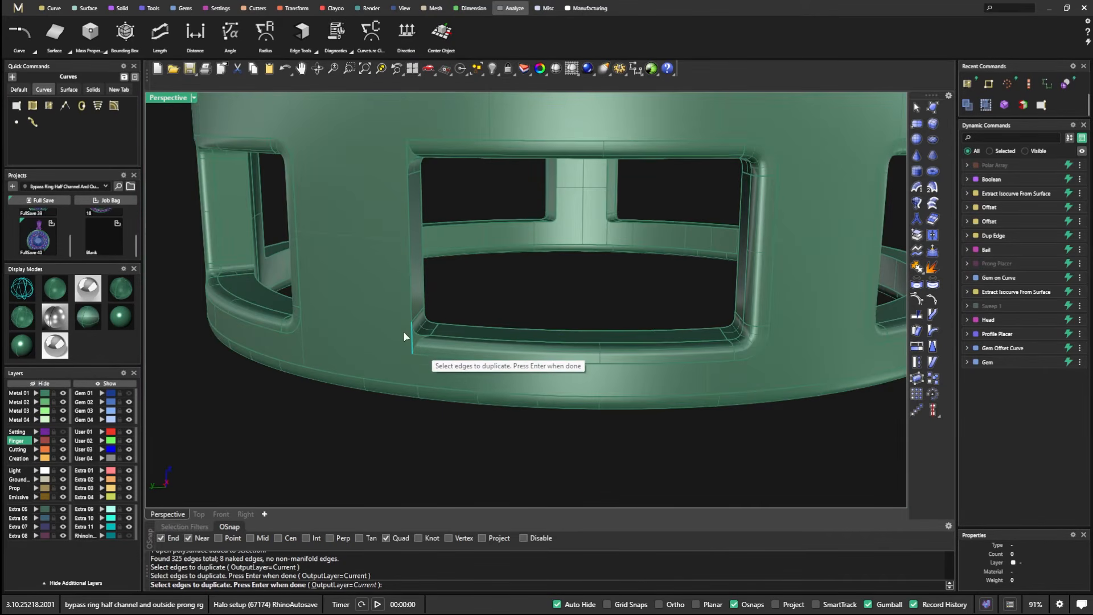
scroll(418, 170, up, 6)
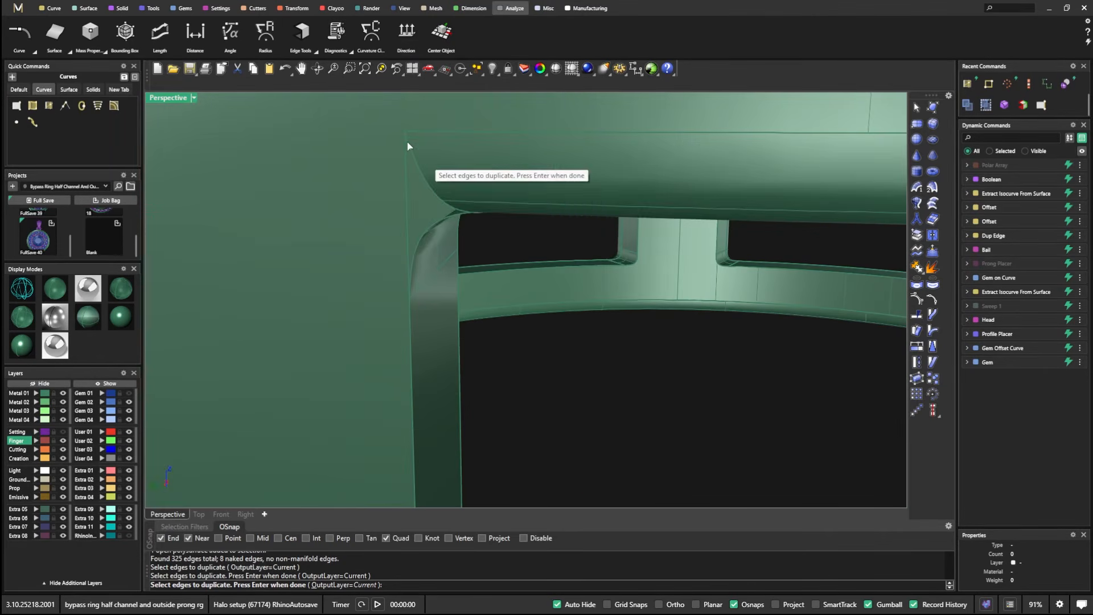
click(406, 176)
click(412, 232)
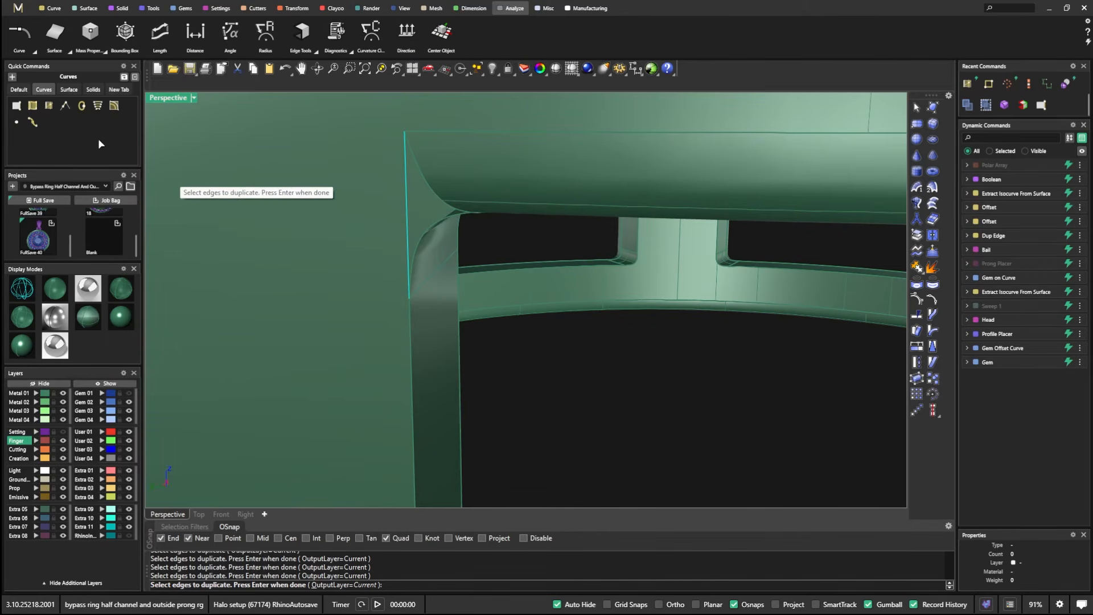
key(Return)
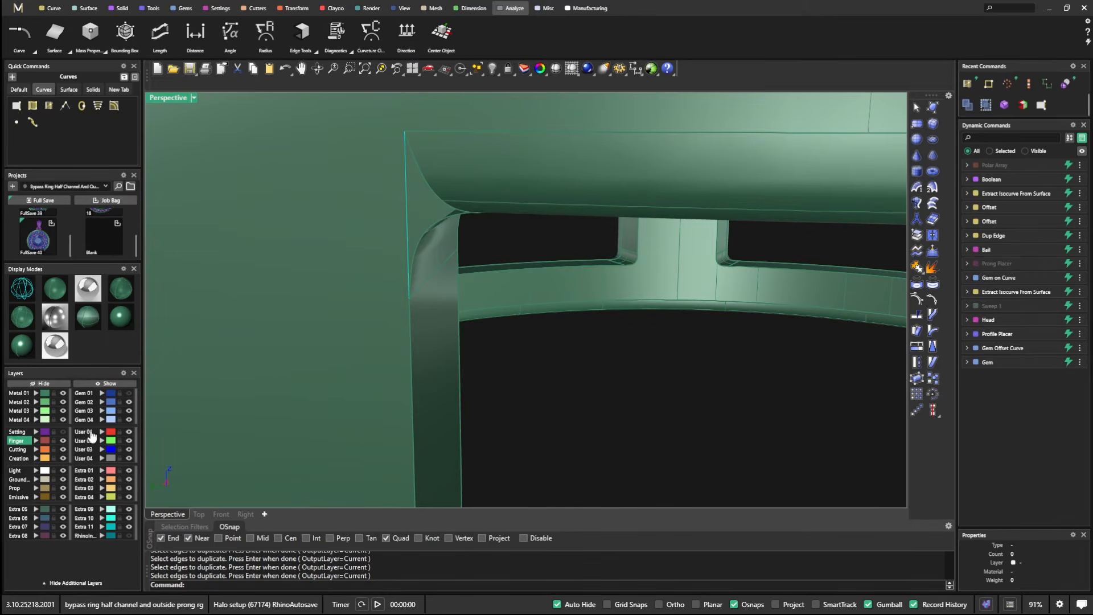
click(36, 458)
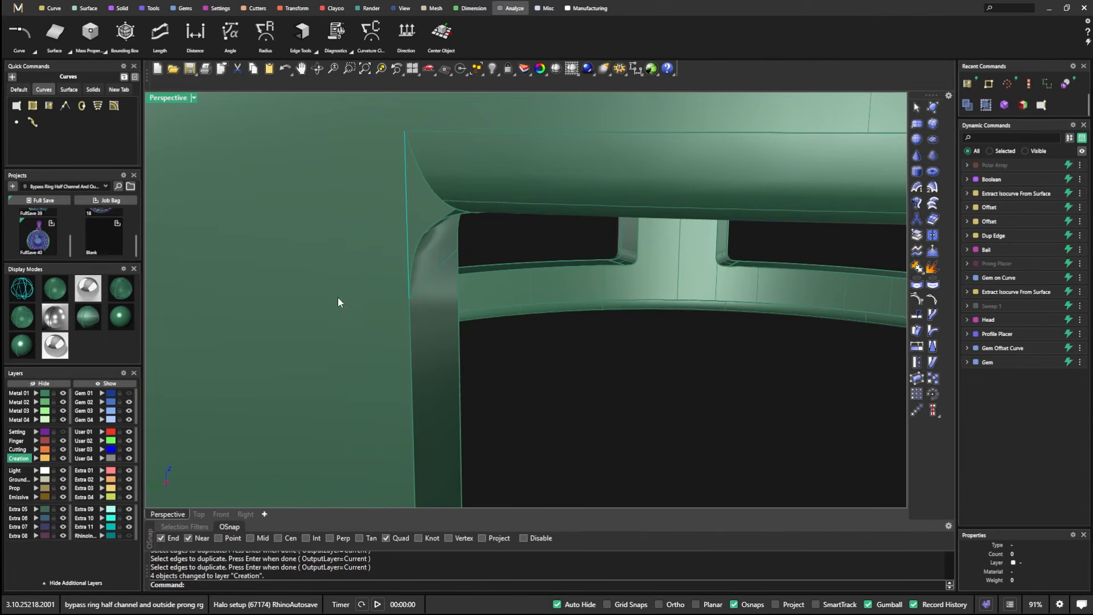
click(19, 89)
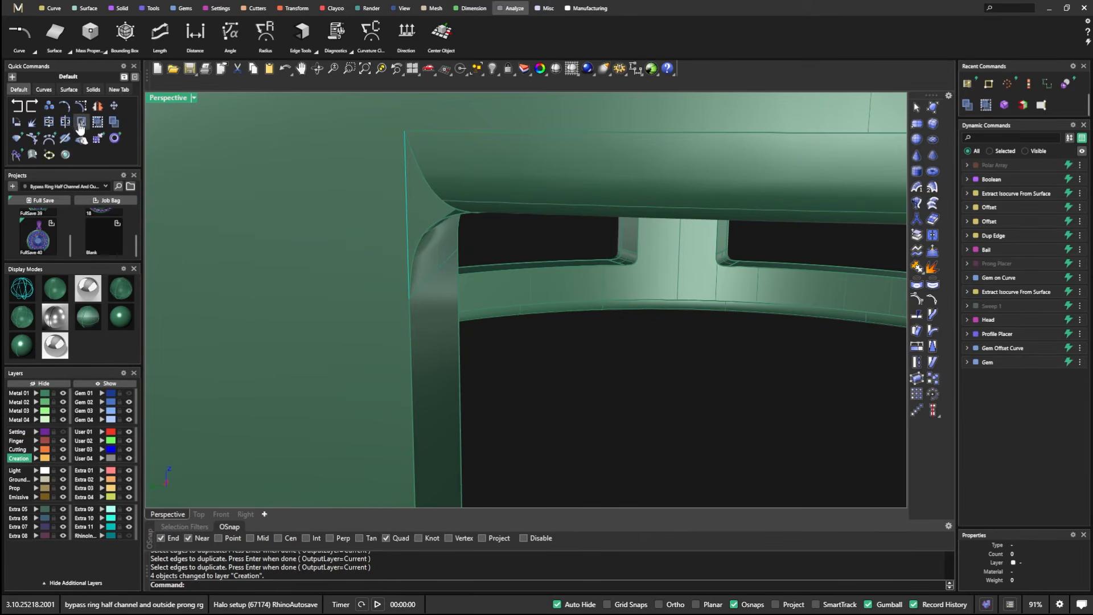
Step: Join the duplicated vertical segments into one curve at each gap corner of the front cutout
click(48, 123)
click(566, 363)
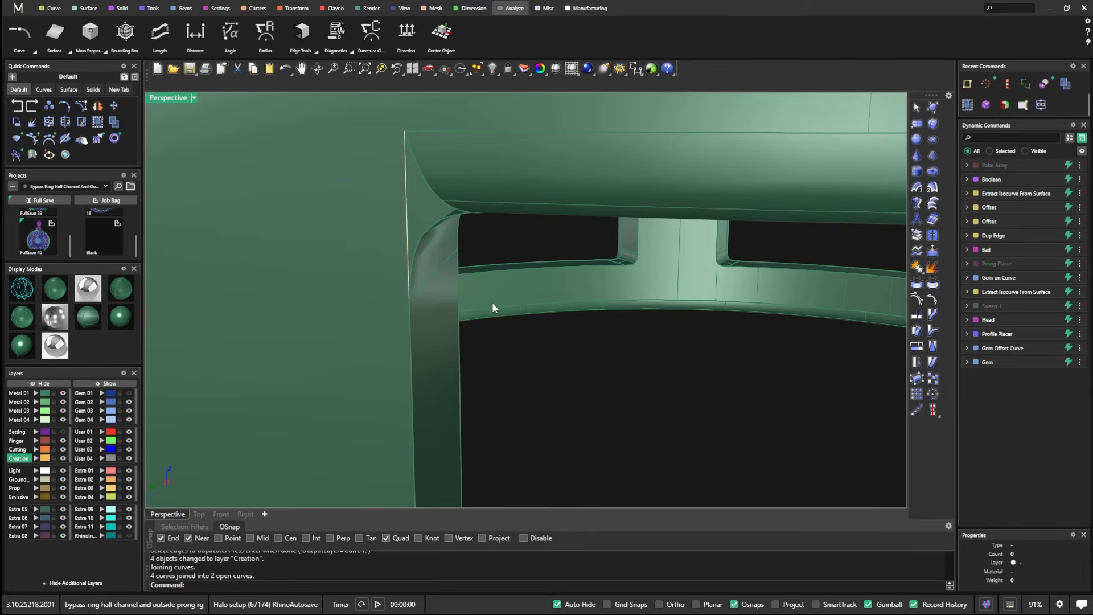
scroll(518, 361, down, 5)
scroll(494, 392, up, 5)
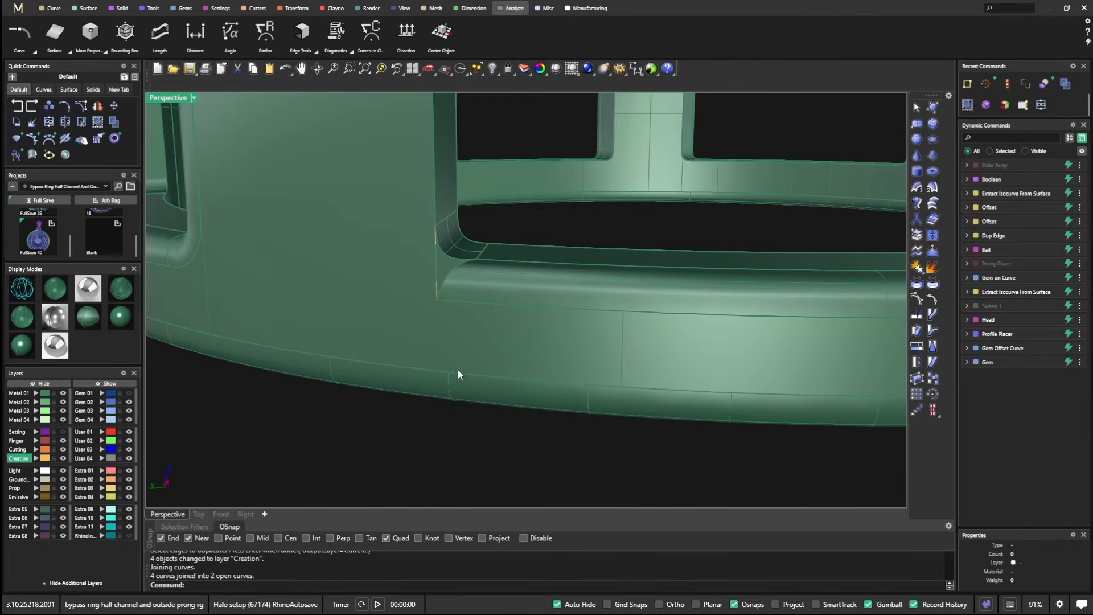
click(438, 276)
key(Return)
Step: Duplicate the two curved edges bordering the gap at both the lower and upper corners of the front cutout
click(39, 90)
click(33, 122)
click(443, 255)
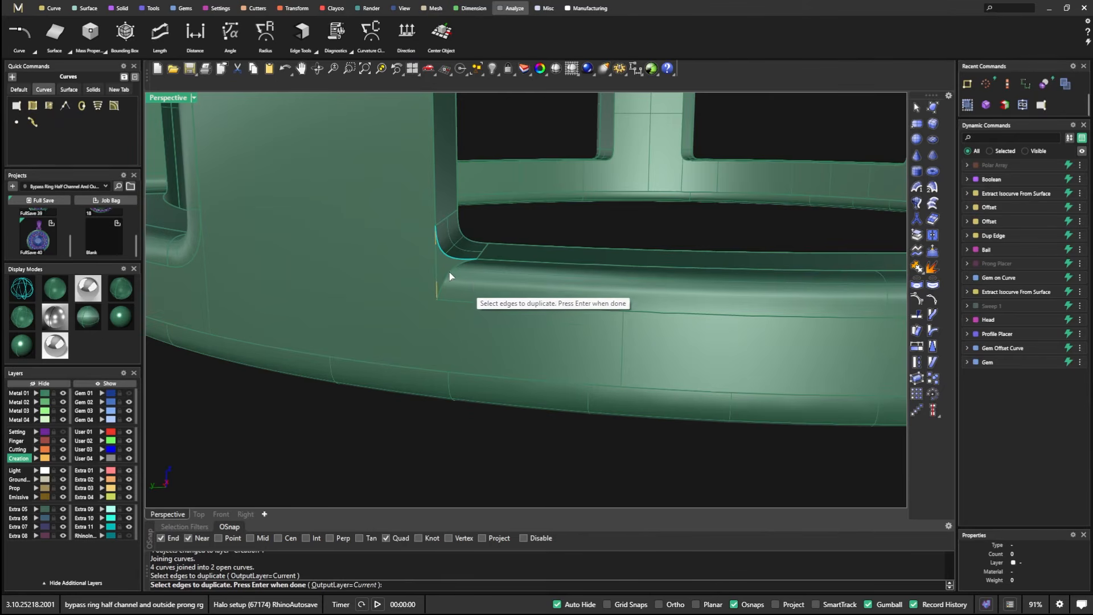
click(448, 273)
scroll(443, 345, down, 6)
scroll(449, 191, up, 8)
click(408, 209)
click(418, 249)
key(Return)
Step: Start a two-rail sweep at the cutout's upper corner, using the two duplicated curved edges as rails
right_drag(538, 380, 545, 348)
scroll(528, 343, down, 8)
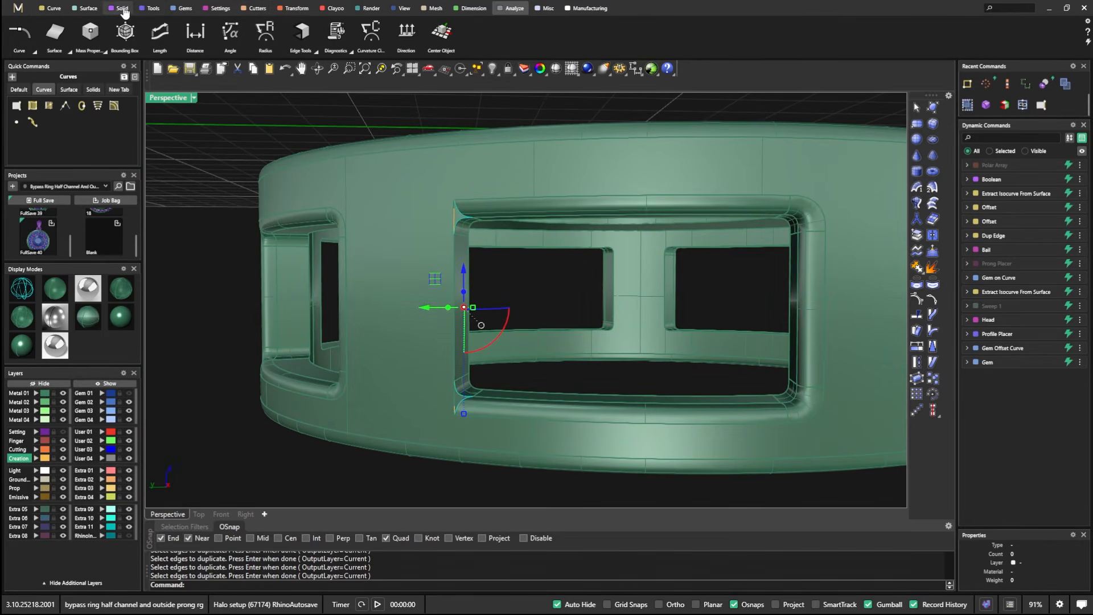
click(86, 8)
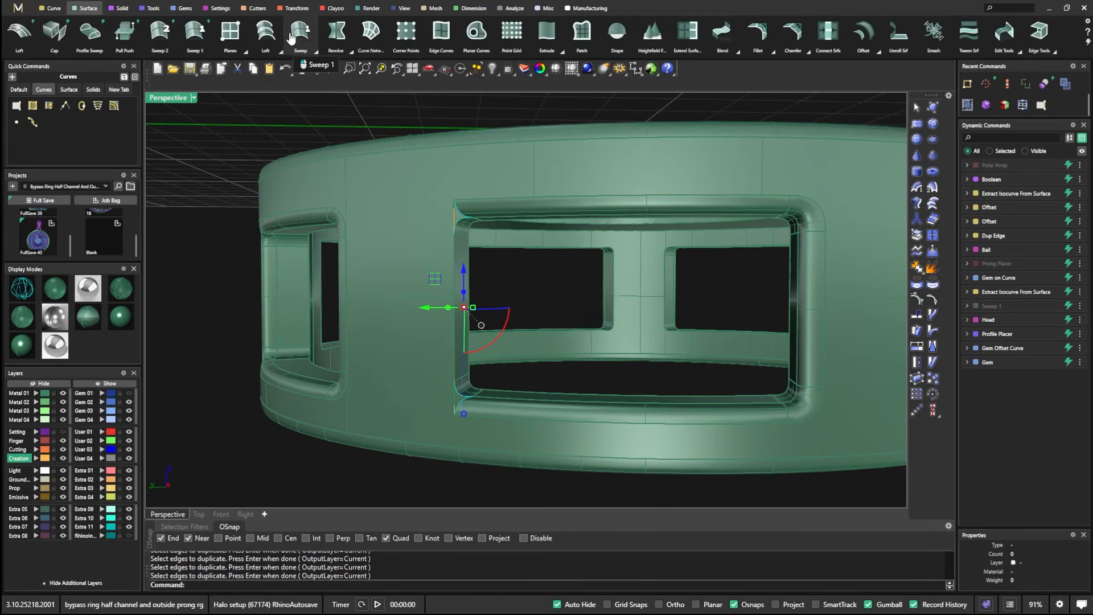
click(314, 50)
click(314, 68)
scroll(466, 260, up, 3)
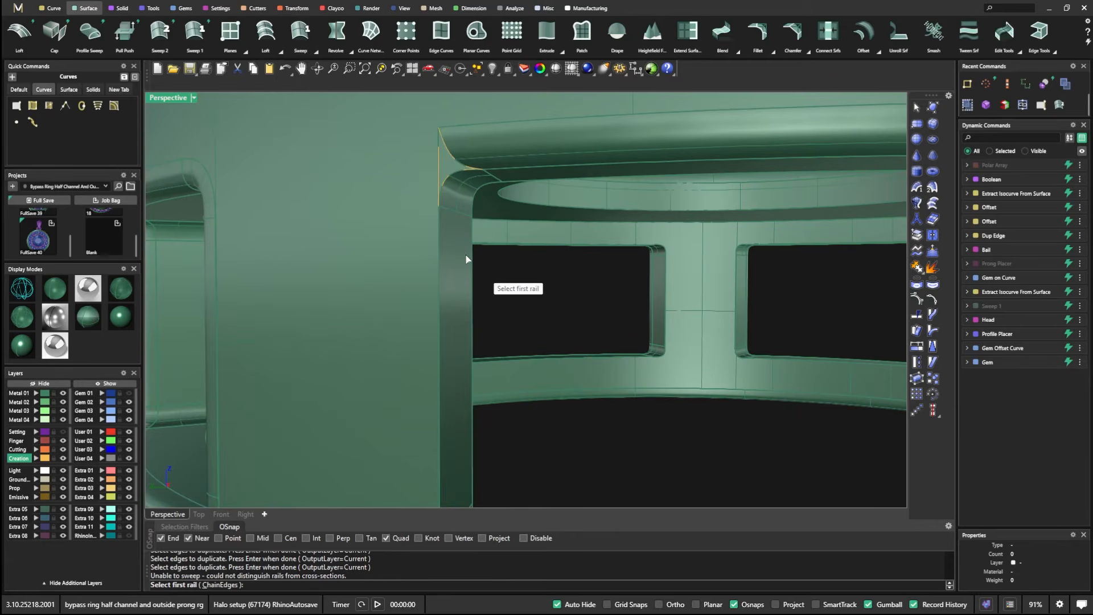
right_drag(466, 257, 478, 261)
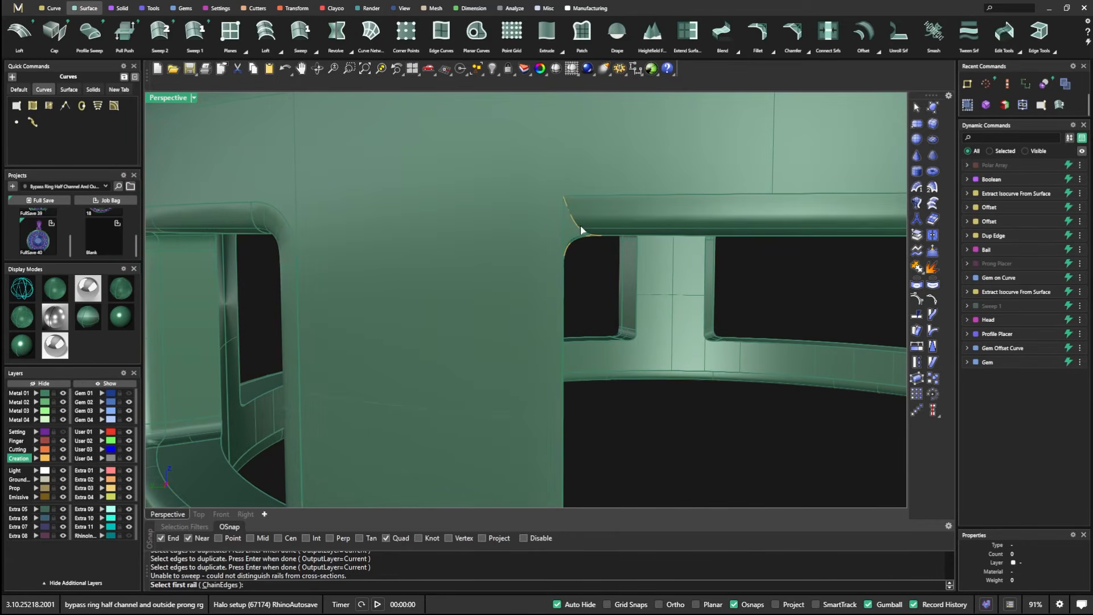
click(574, 222)
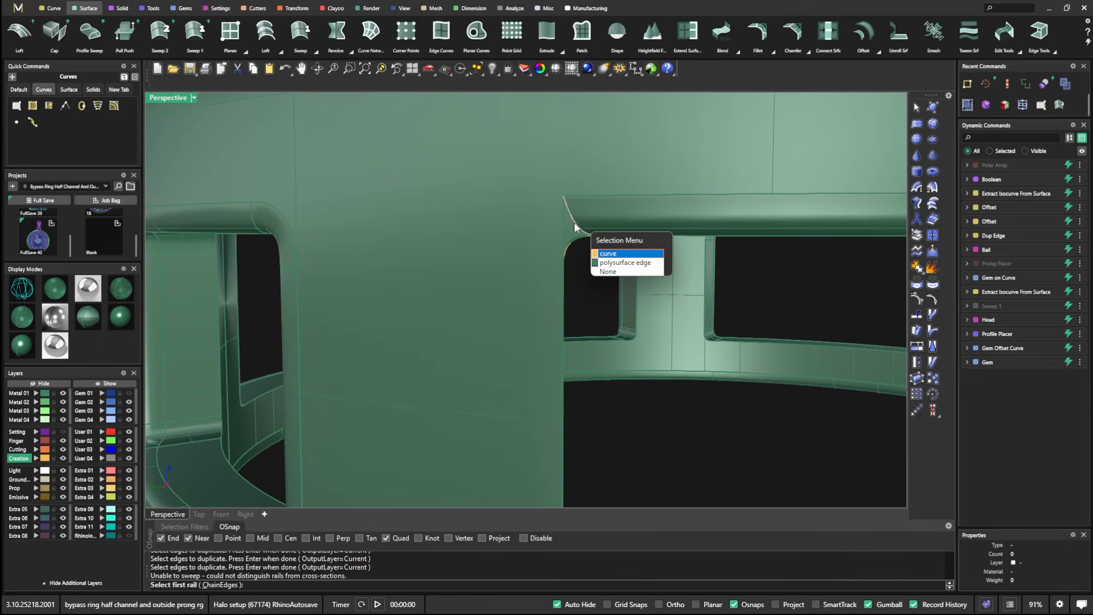
click(598, 258)
scroll(583, 249, up, 2)
right_drag(583, 249, 461, 216)
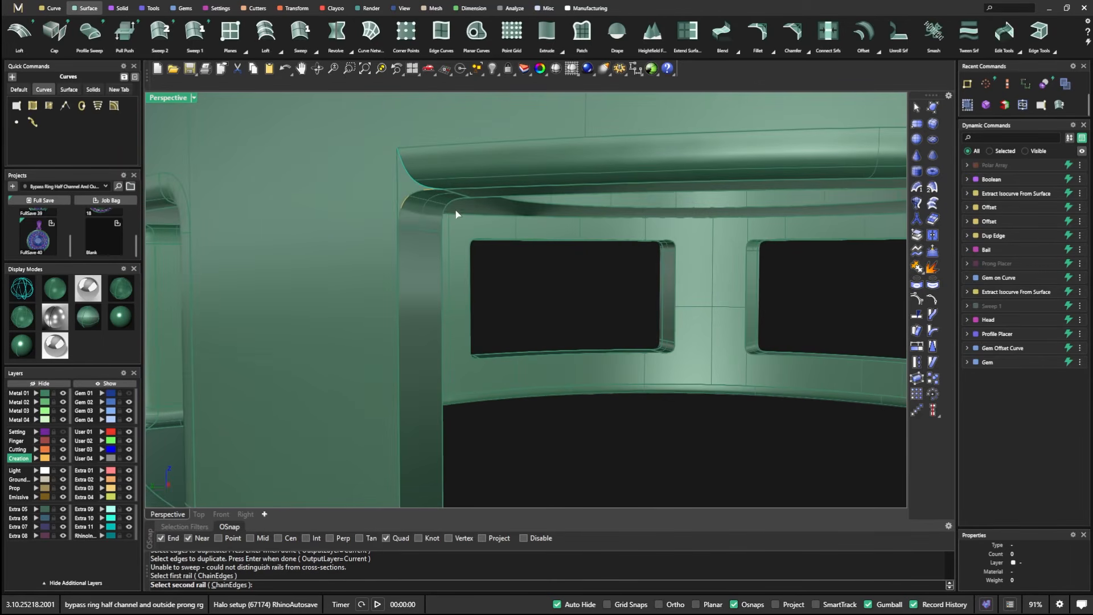
click(418, 197)
click(446, 225)
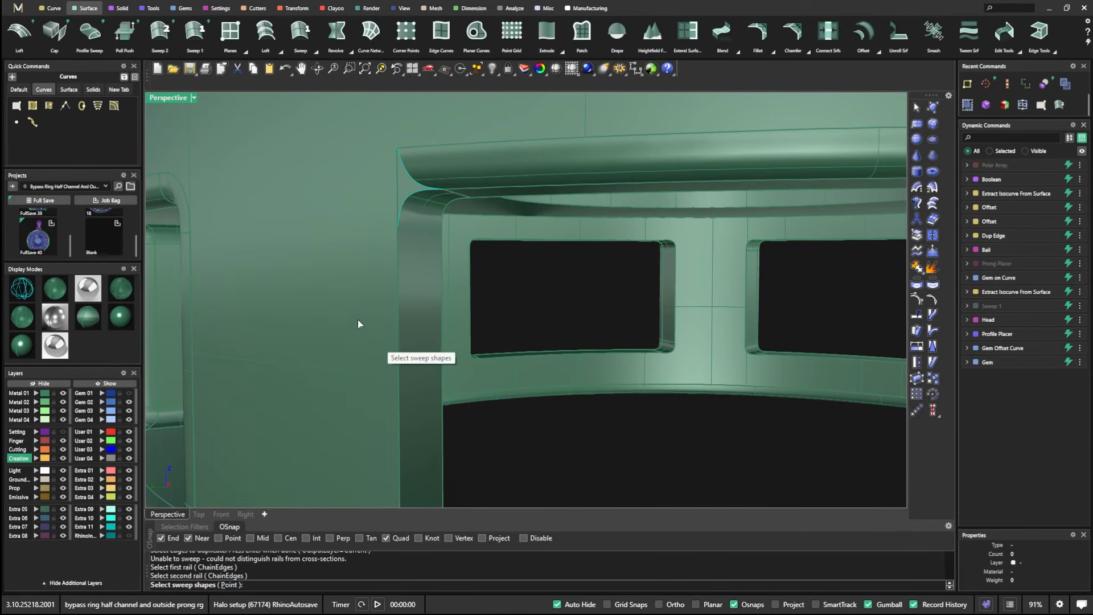
Step: Sweep the upper corner's joined vertical curve to a point where the rails meet, enabling the Point snap and keeping cross sections unchanged
click(399, 197)
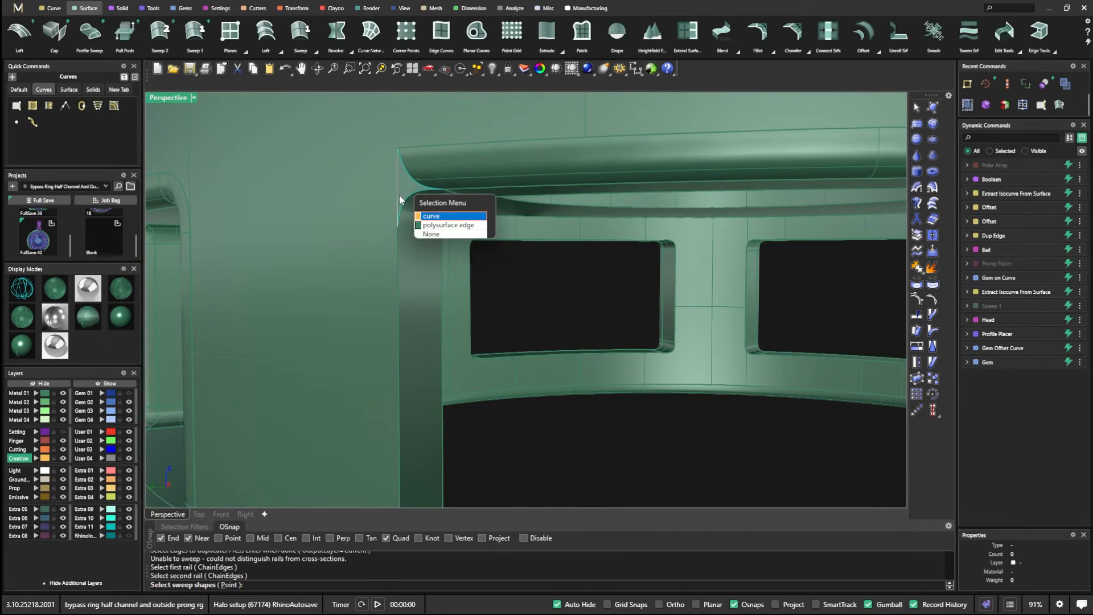
click(429, 218)
click(303, 585)
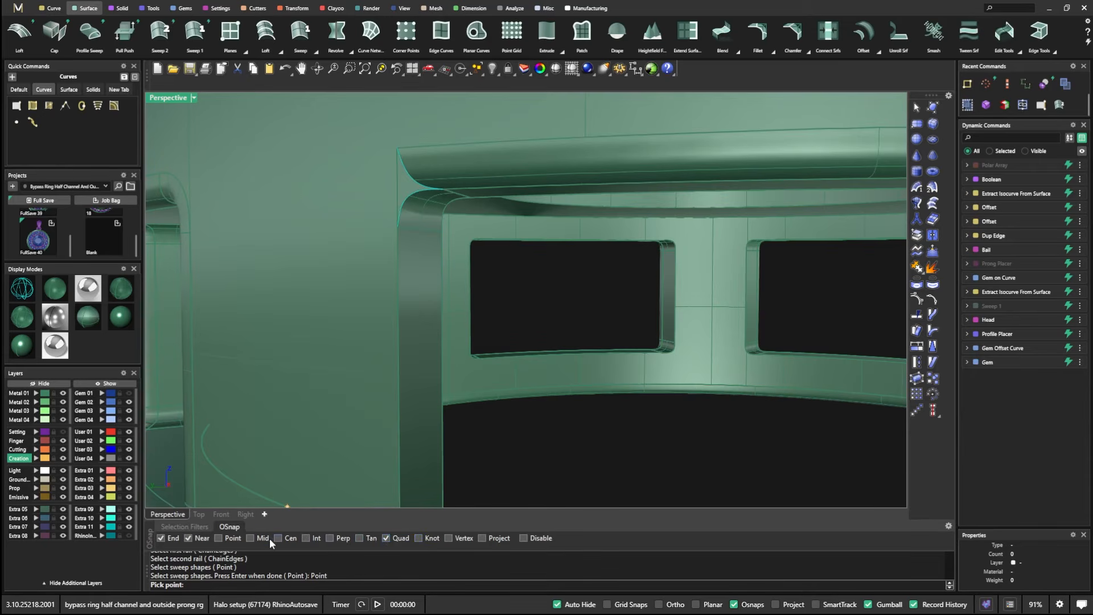
click(218, 538)
click(444, 188)
right_drag(475, 281, 488, 286)
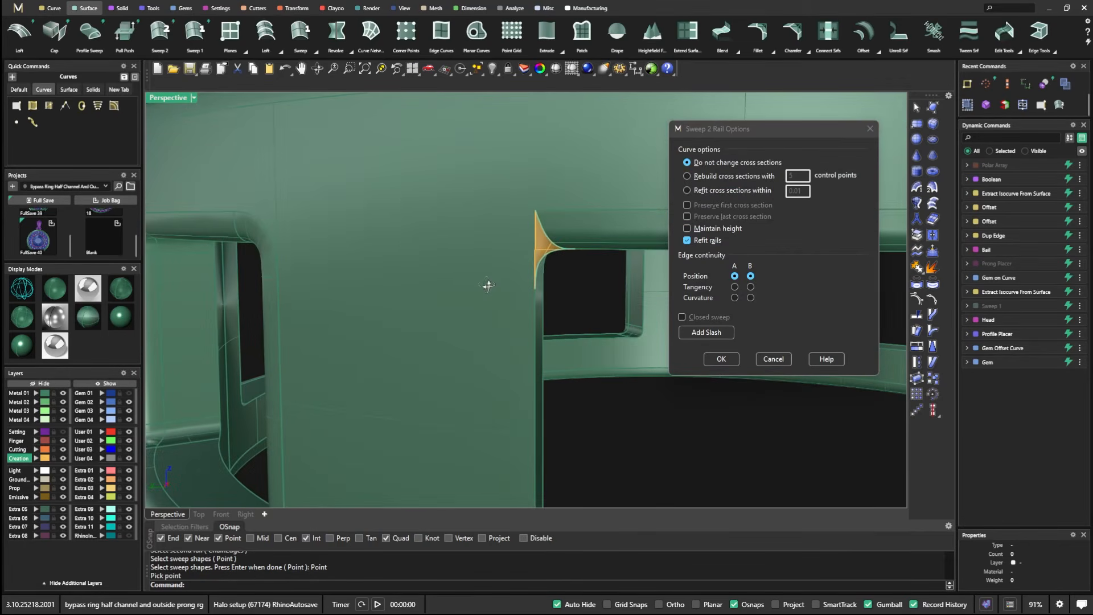
click(721, 359)
Step: Start another Sweep 2 at the cutout's lower corner, with its two duplicated curved edges as rails
scroll(545, 269, down, 8)
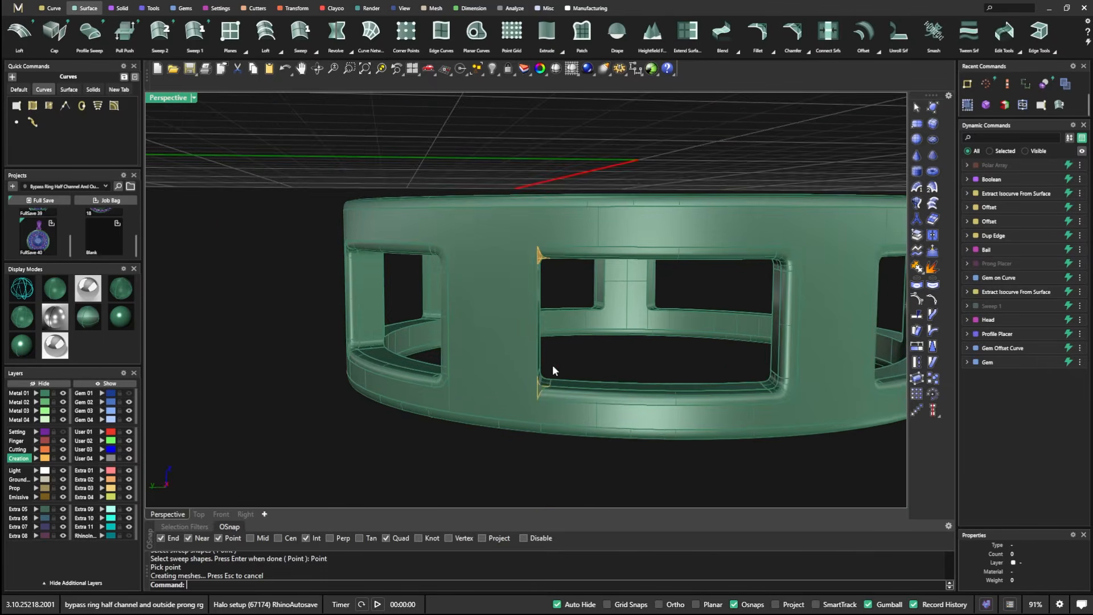
right_drag(548, 392, 538, 382)
scroll(499, 380, up, 8)
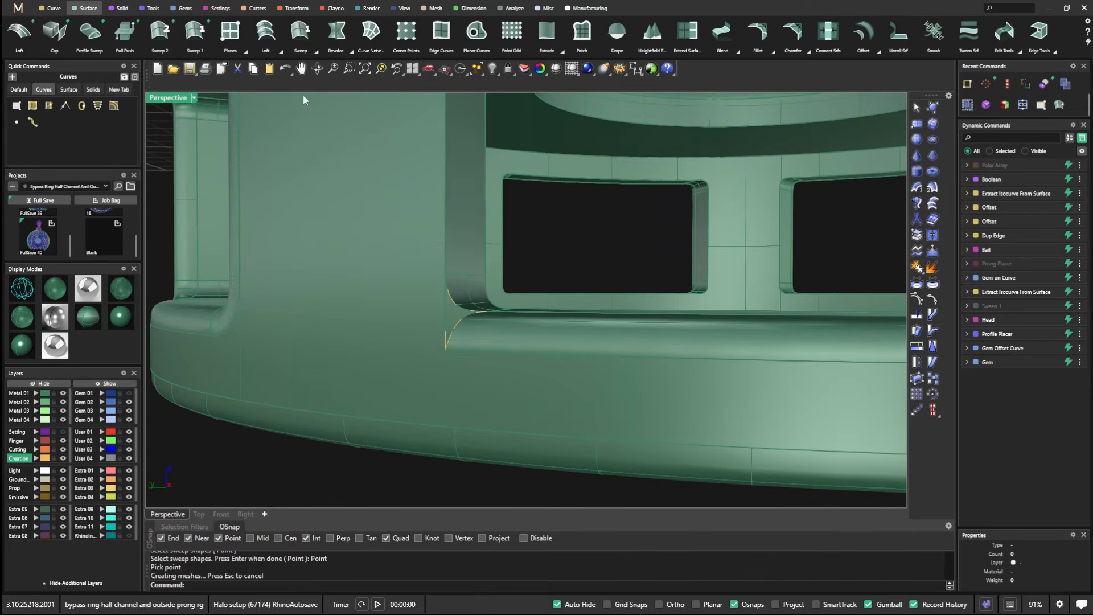
click(316, 53)
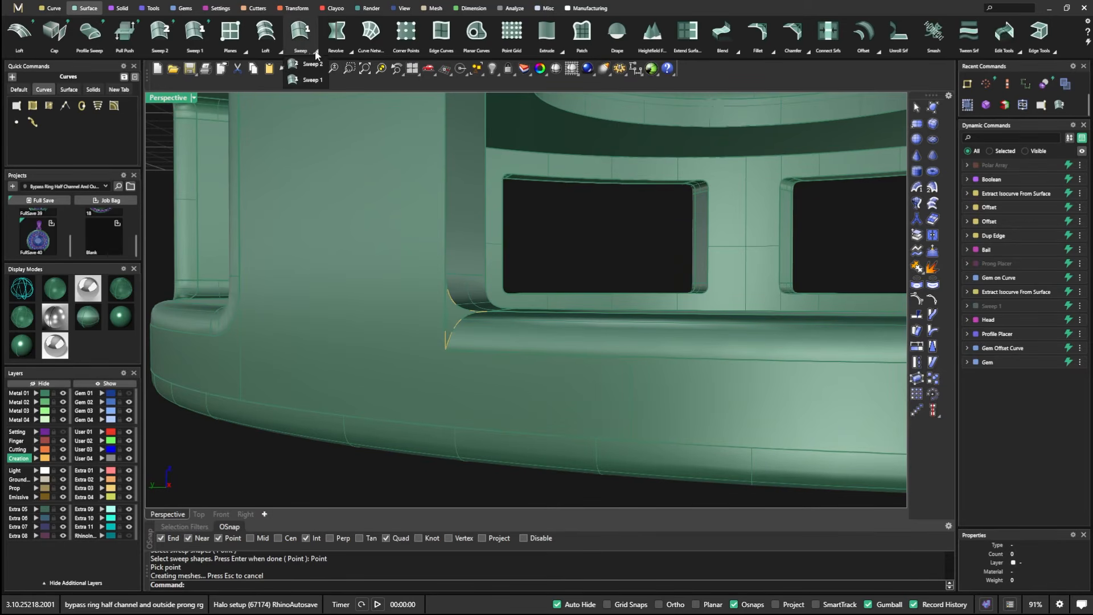
click(311, 64)
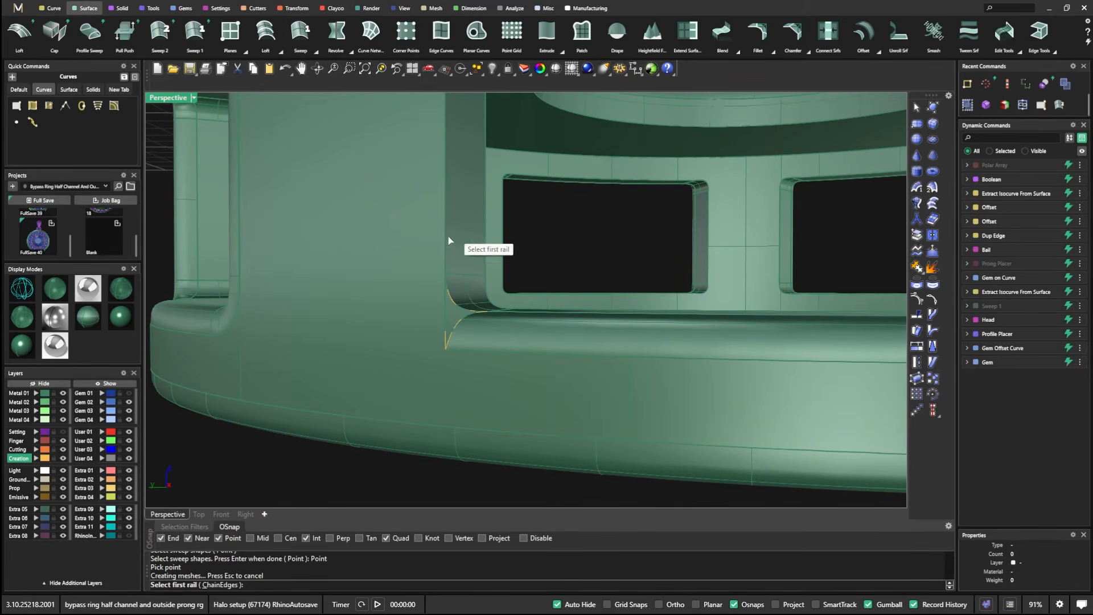
click(457, 306)
click(486, 334)
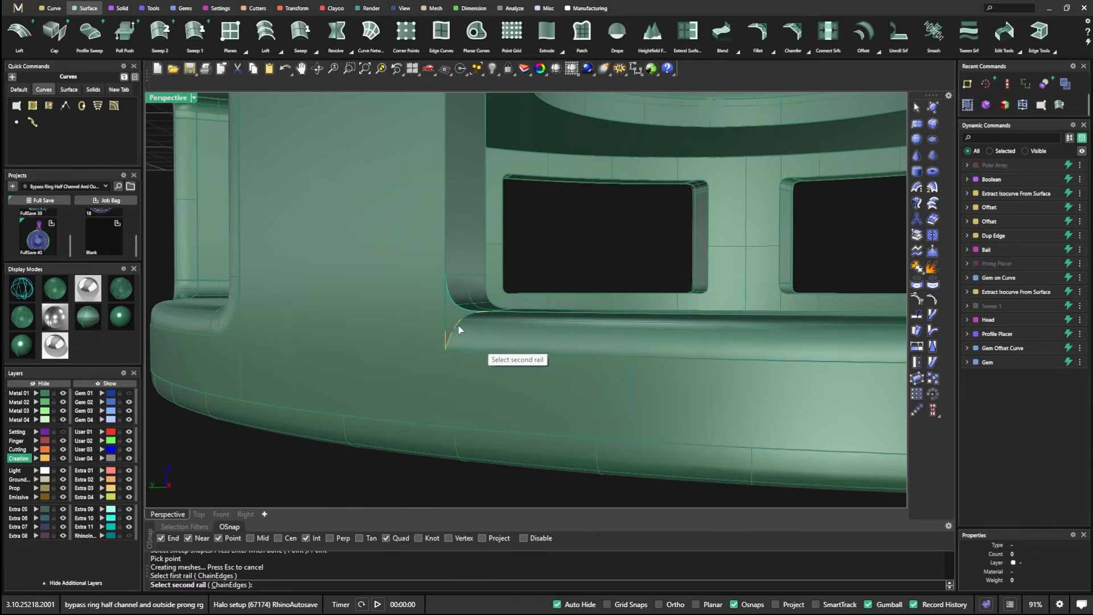
click(456, 325)
click(480, 355)
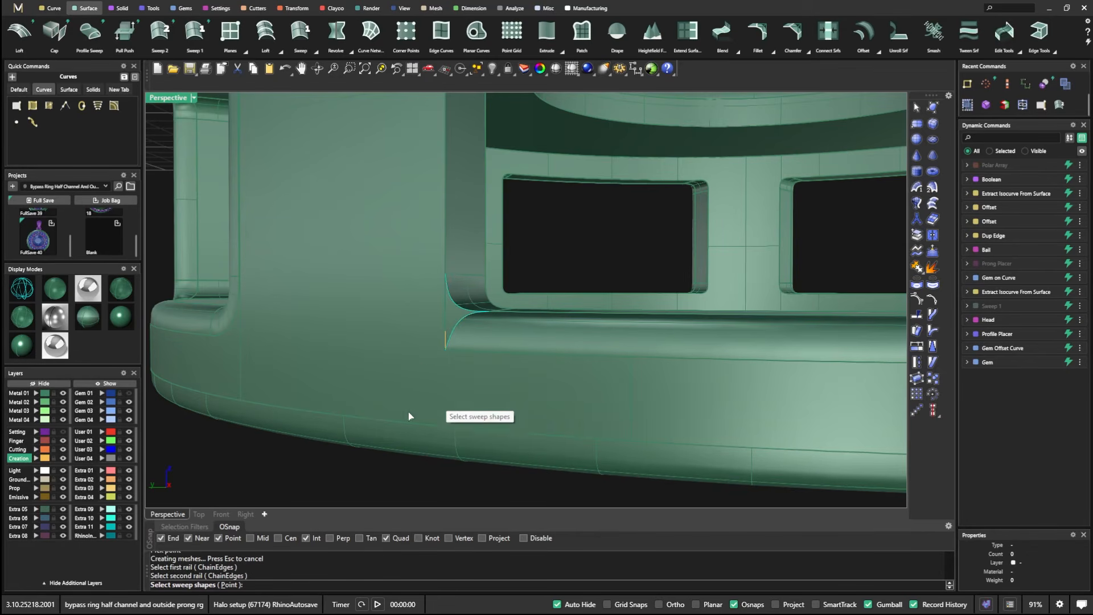
Step: Close the lower gap by sweeping its joined vertical curve to a point at the rails' meeting end
click(446, 337)
click(479, 363)
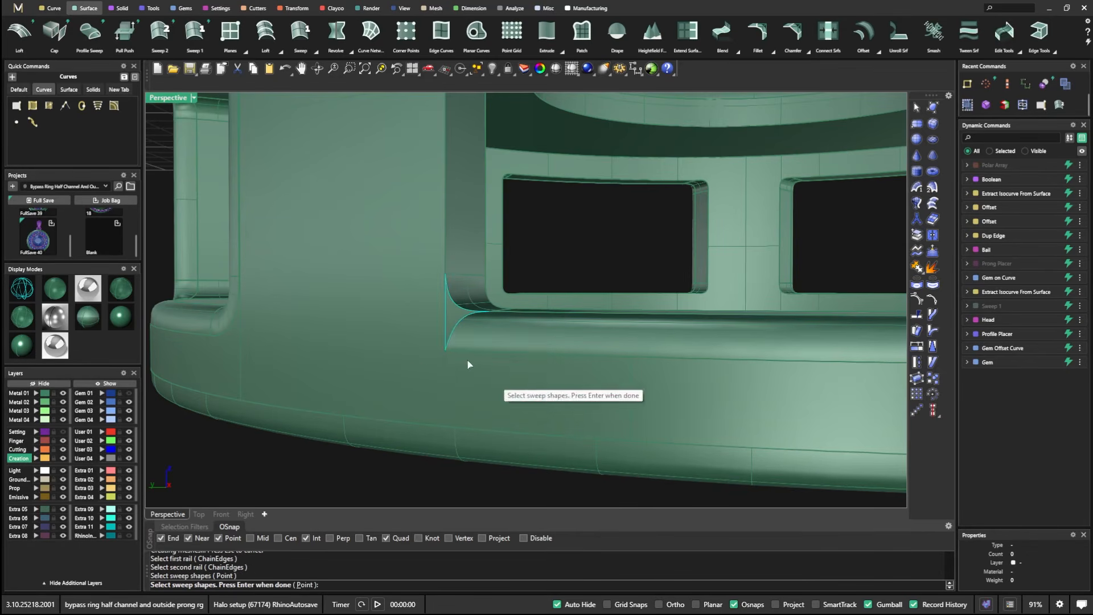
click(305, 585)
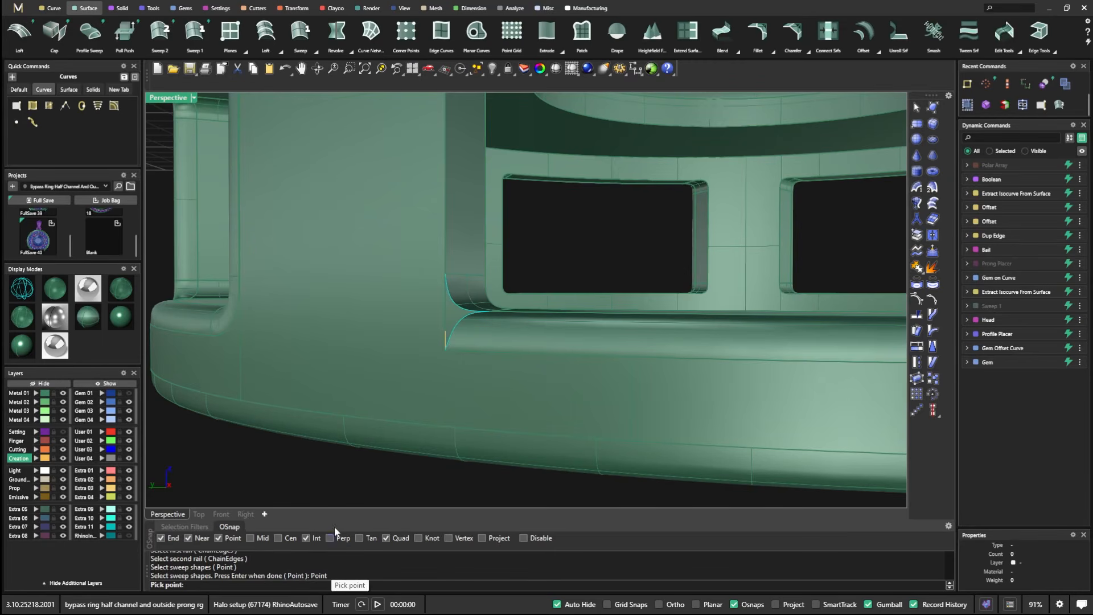
click(486, 312)
click(705, 360)
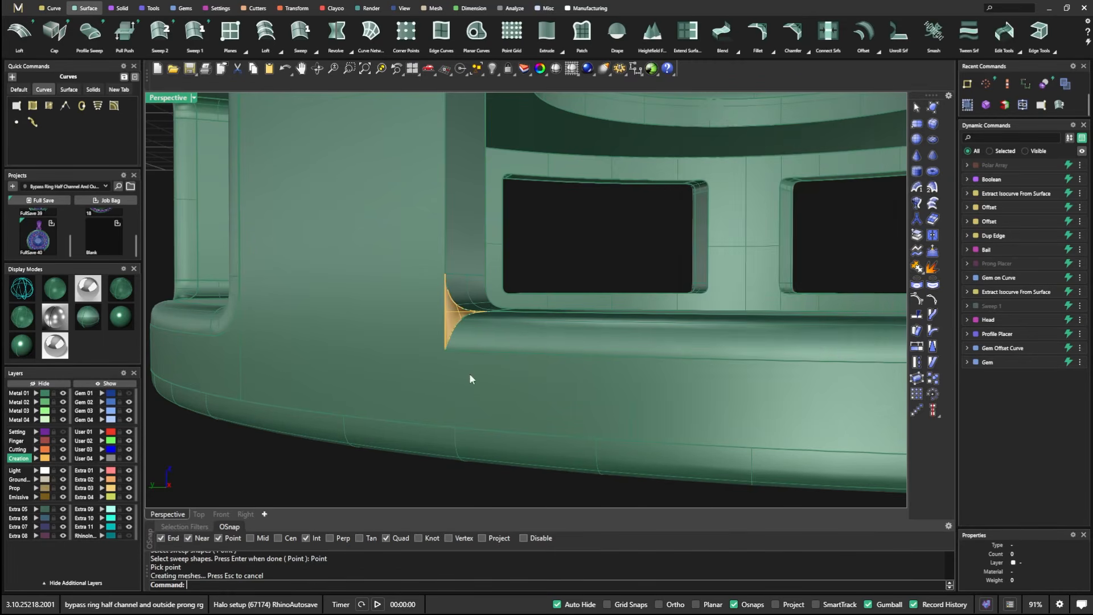
Step: Join the lower and upper corner patch surfaces with the base polysurface and clear the selection
scroll(418, 374, down, 5)
scroll(409, 359, up, 8)
click(394, 345)
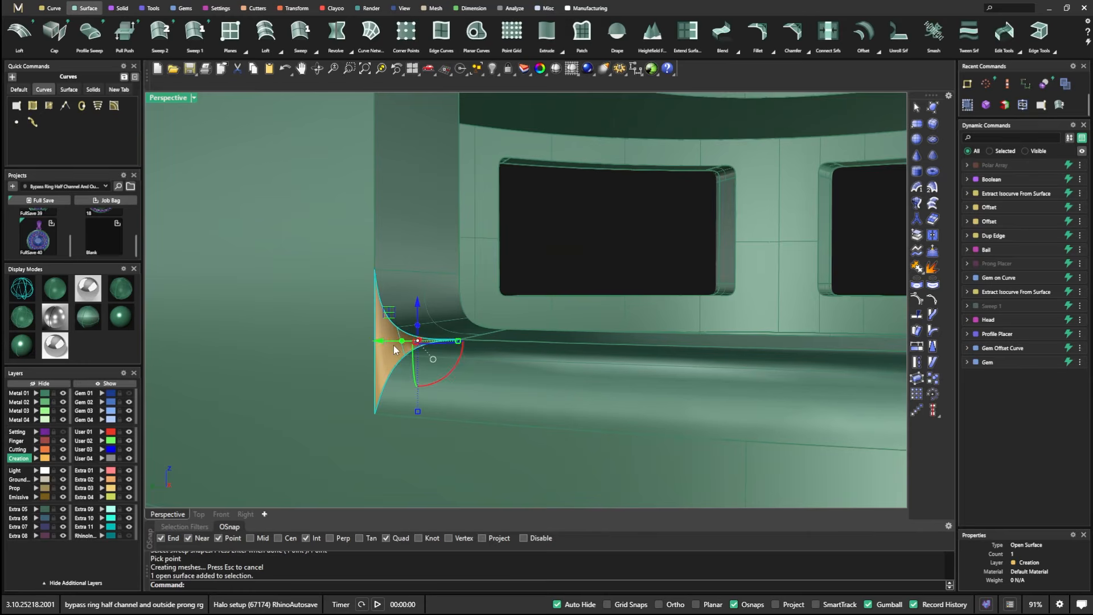
scroll(407, 356, down, 5)
scroll(407, 247, up, 8)
shift+click(378, 137)
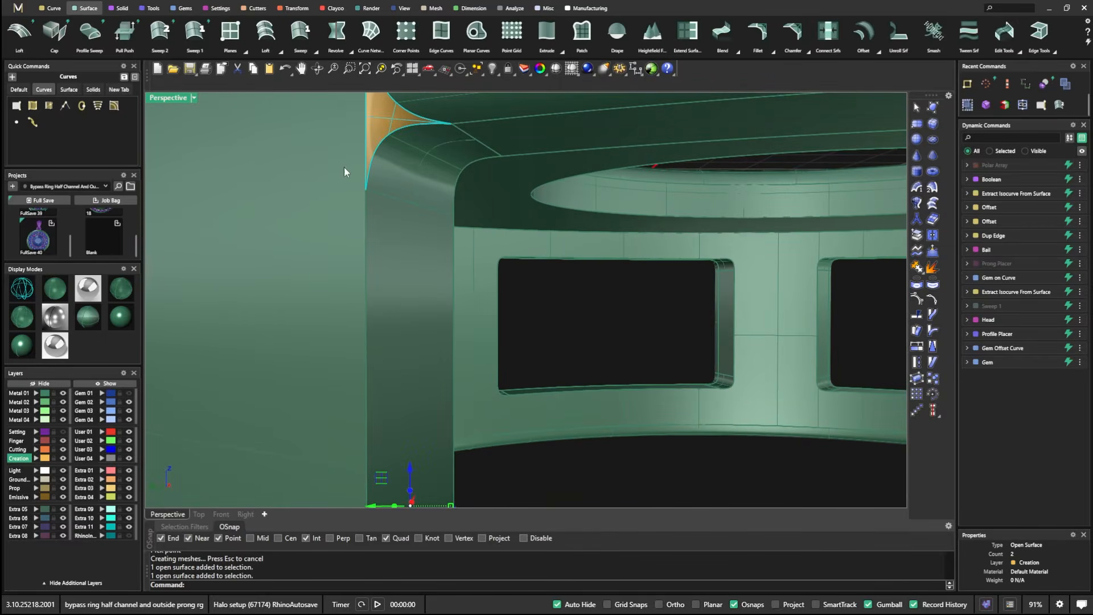
shift+click(356, 153)
scroll(395, 250, down, 5)
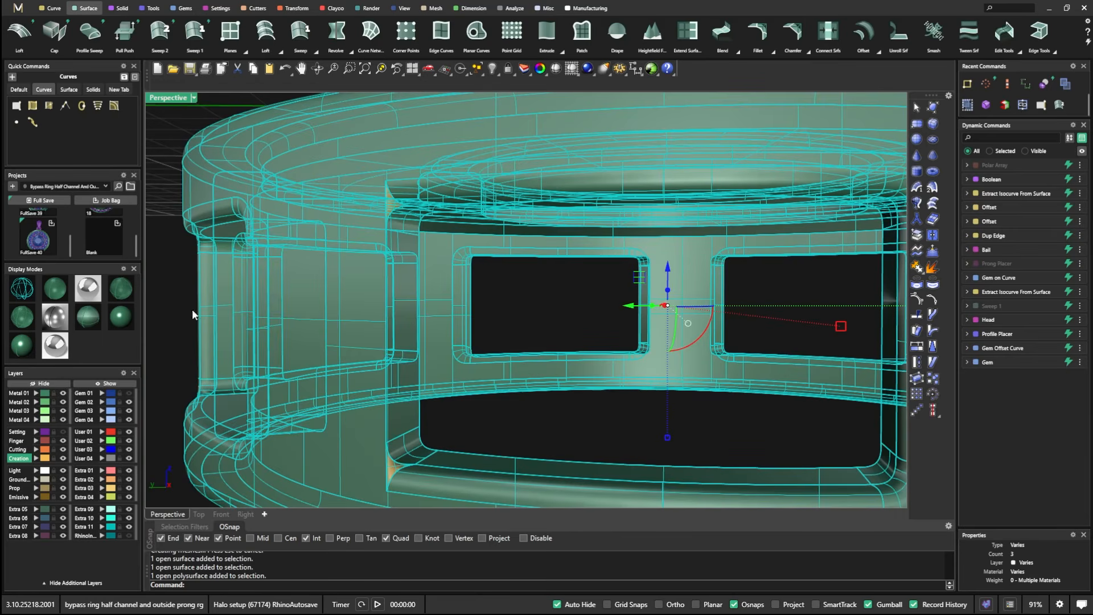
click(18, 89)
click(50, 123)
click(566, 362)
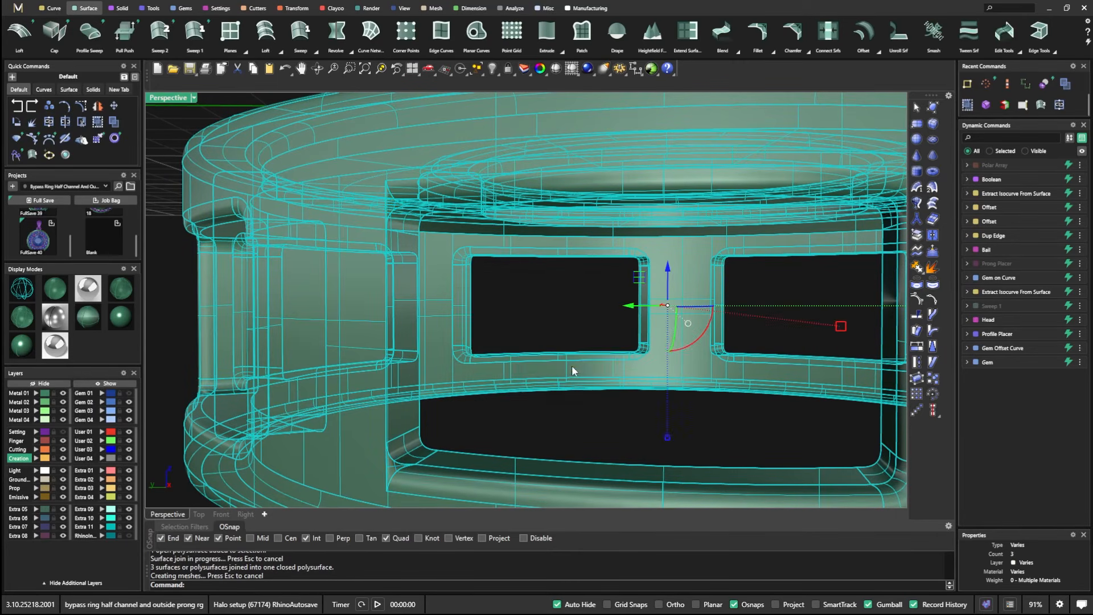
key(Escape)
Step: Select the whole joined base to check its object type in the properties, and deselect it again
scroll(532, 397, down, 8)
click(498, 330)
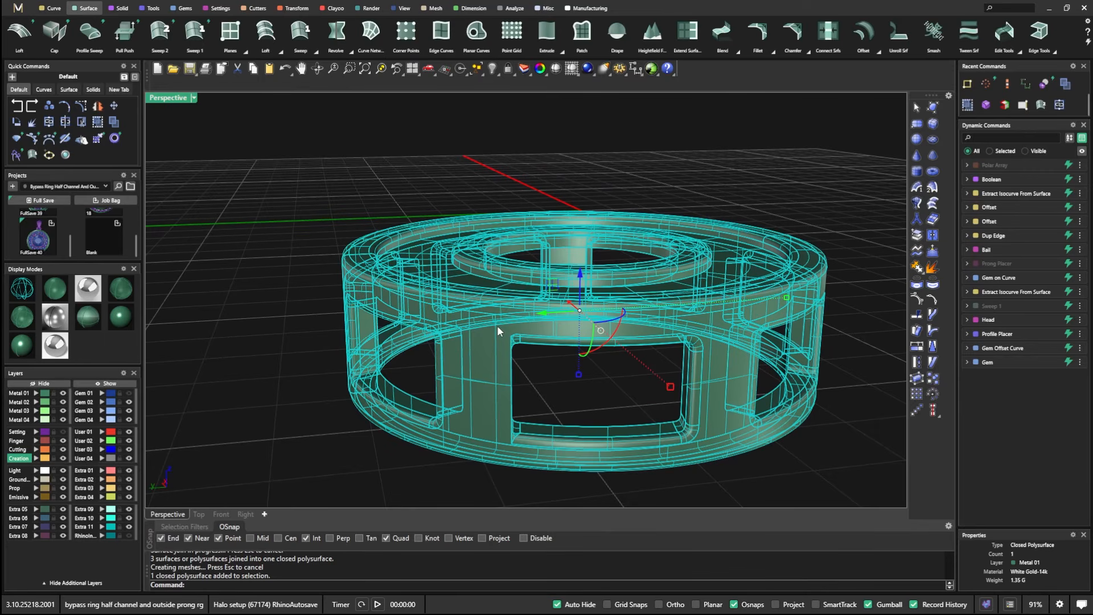
click(232, 219)
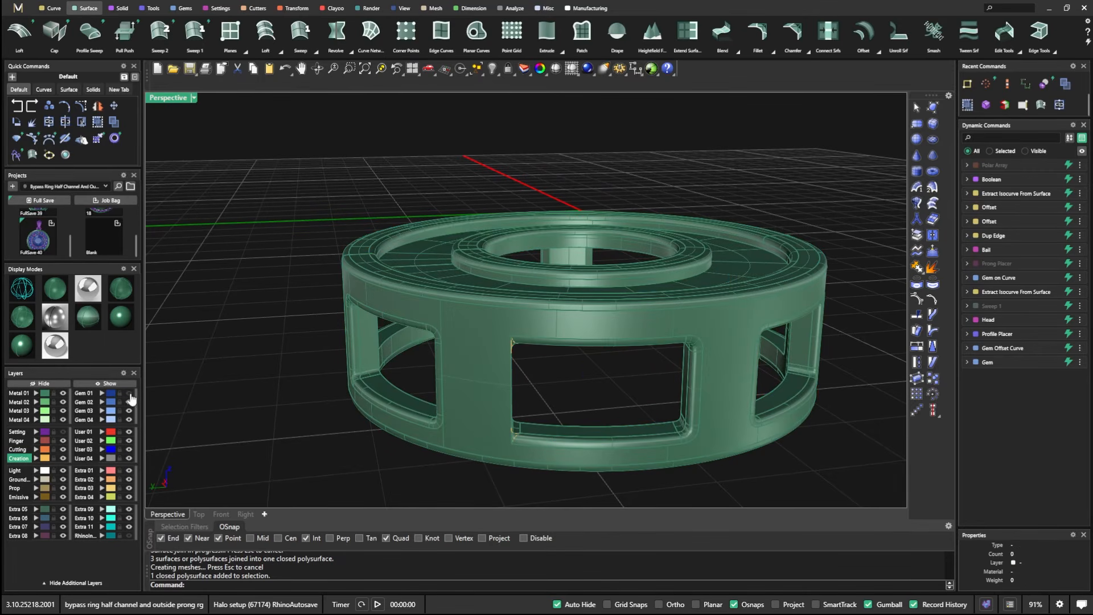
Step: Show the Gem 01 and Setting layers and review the complete pendant from above
click(128, 396)
click(63, 433)
right_drag(285, 272, 254, 365)
right_drag(490, 334, 425, 413)
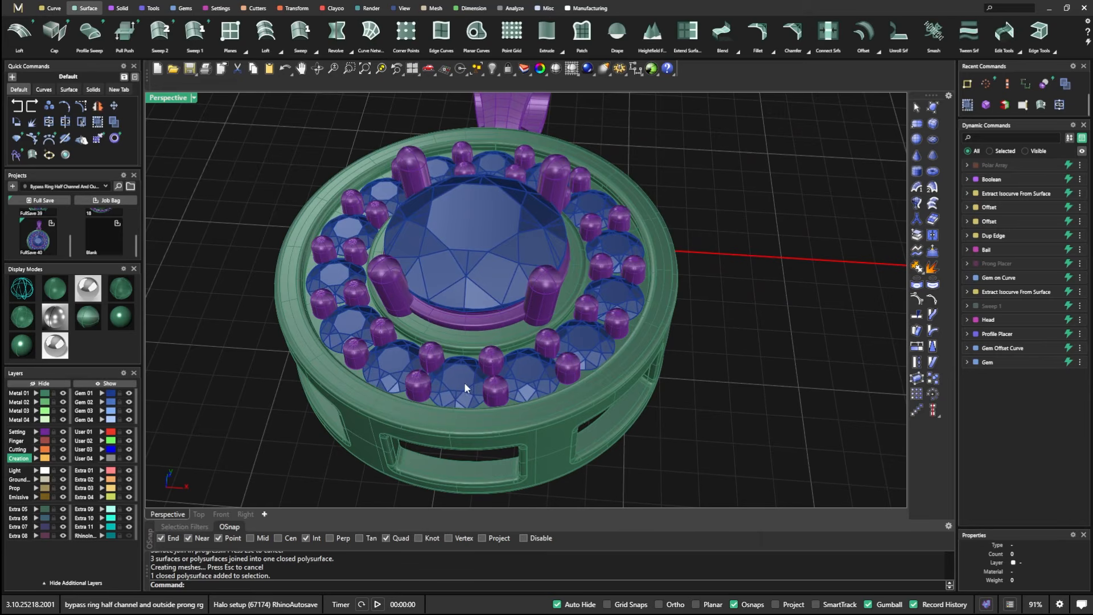
scroll(562, 396, down, 5)
right_drag(562, 397, 573, 374)
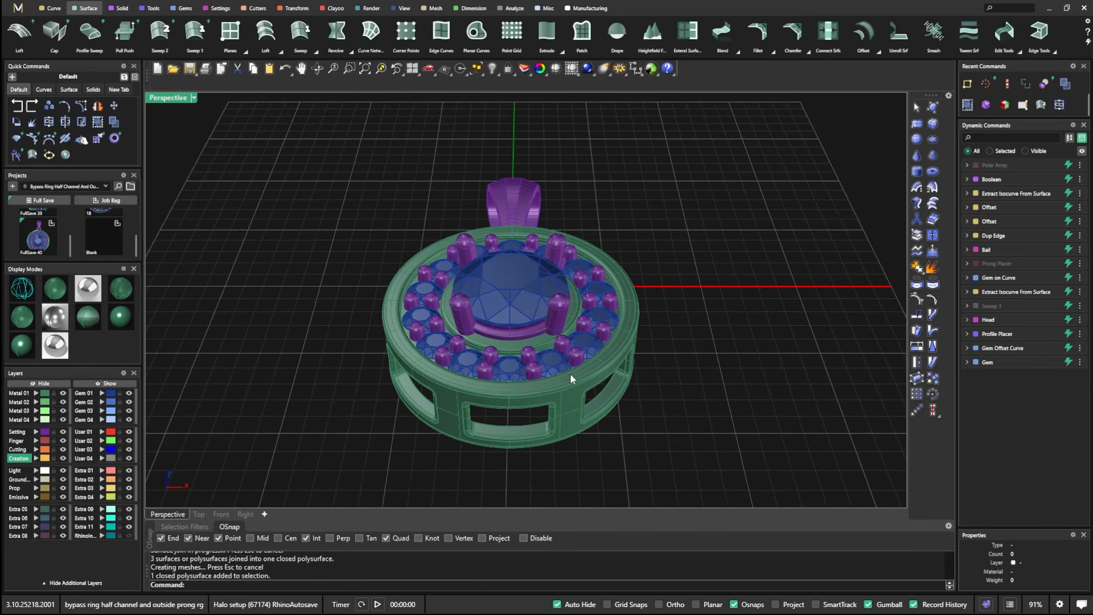
scroll(503, 402, up, 4)
right_drag(502, 402, 480, 401)
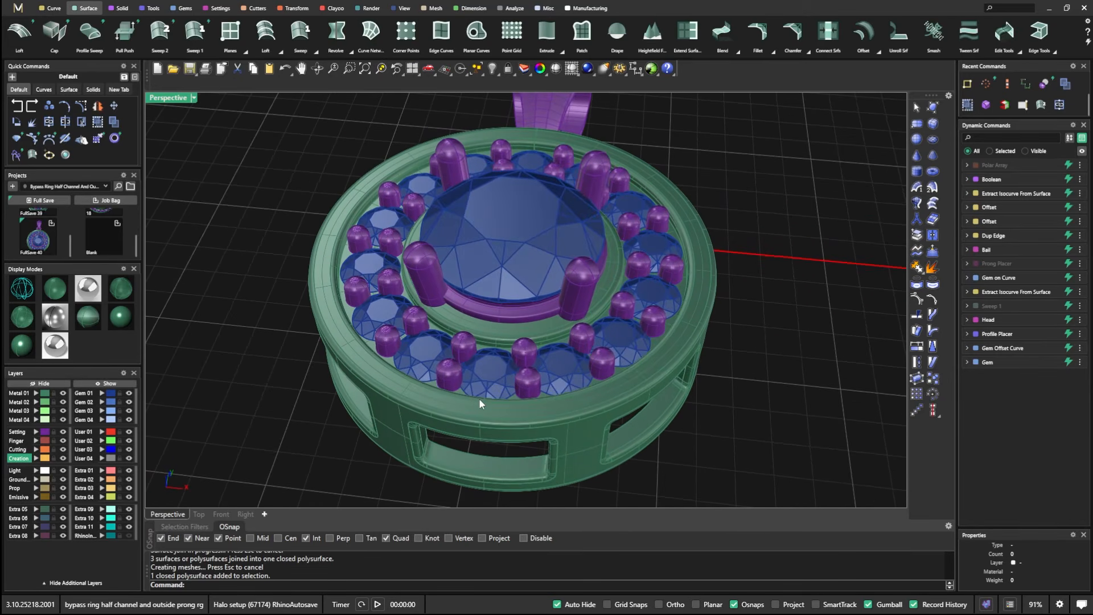
scroll(480, 398, up, 2)
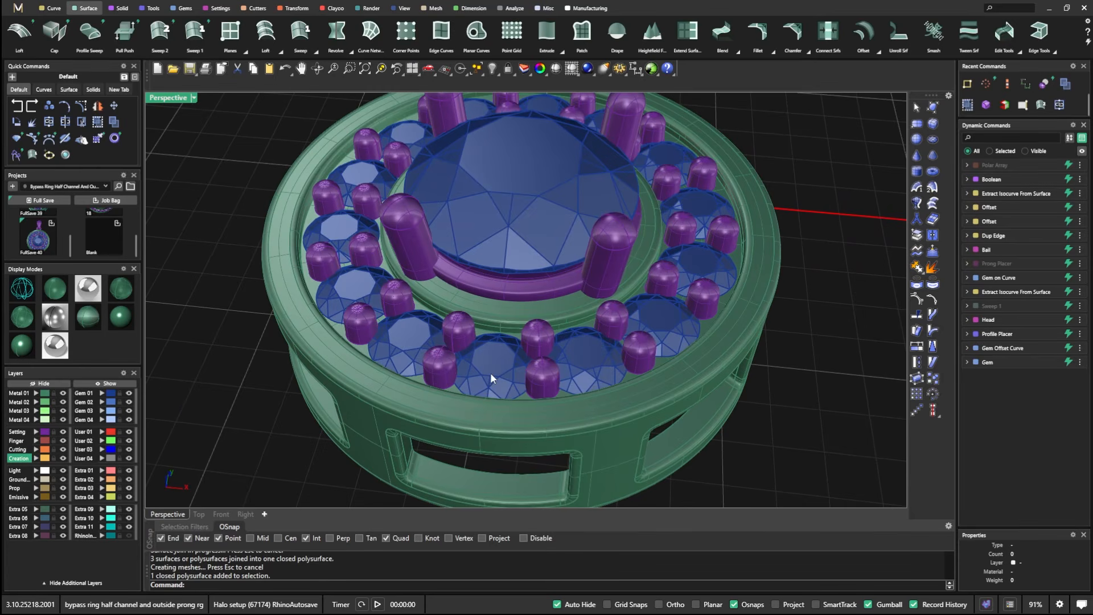
Step: Select the ring of small halo gems to examine their Gem on Curve parameters
click(490, 372)
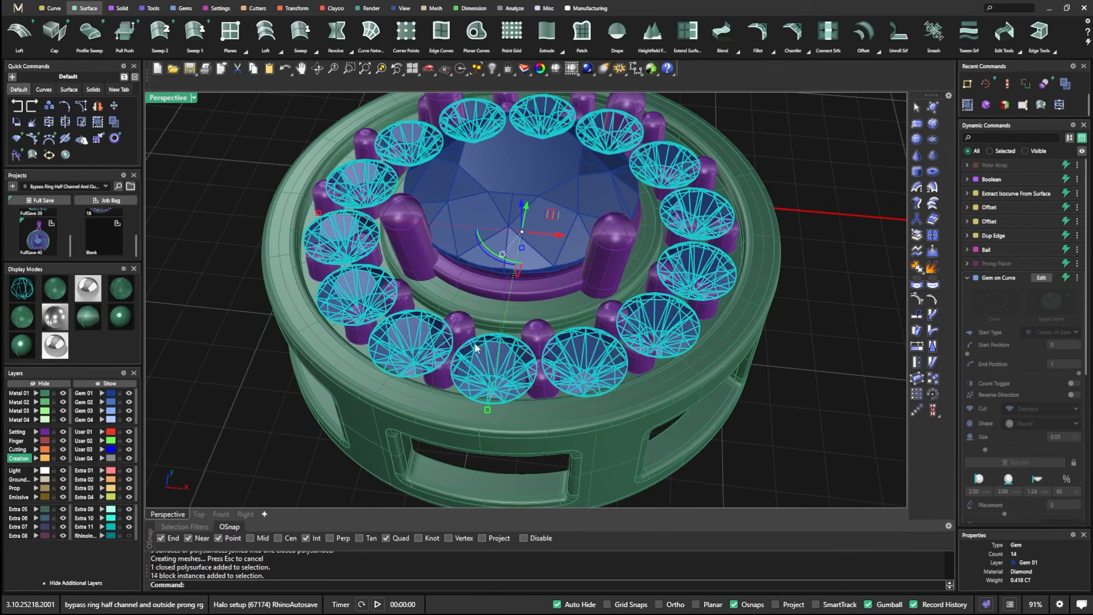
click(289, 387)
click(391, 340)
click(247, 372)
click(412, 335)
click(274, 365)
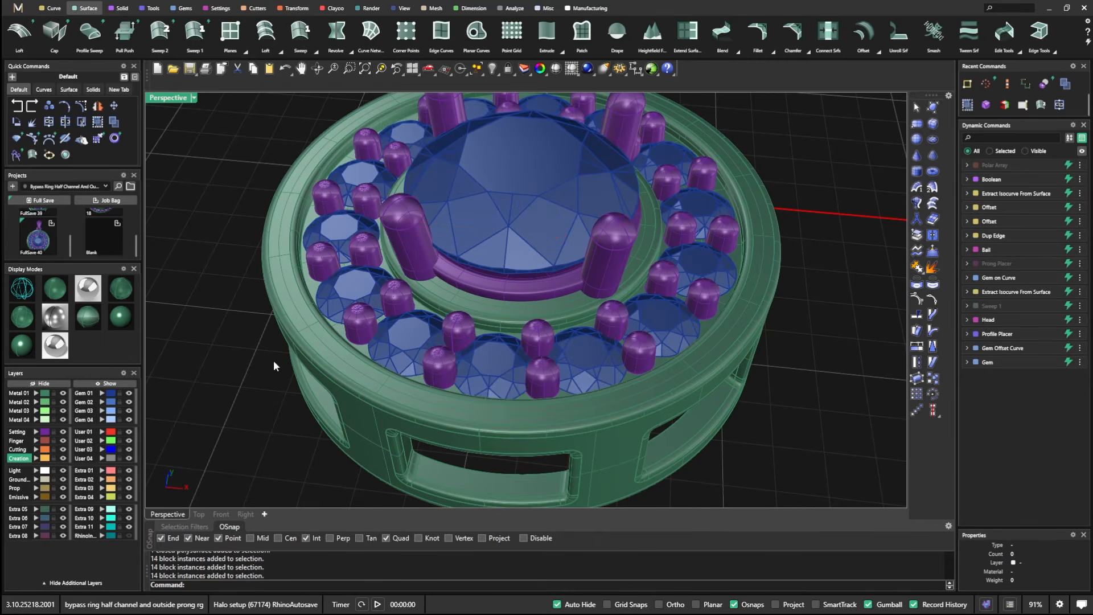
click(405, 340)
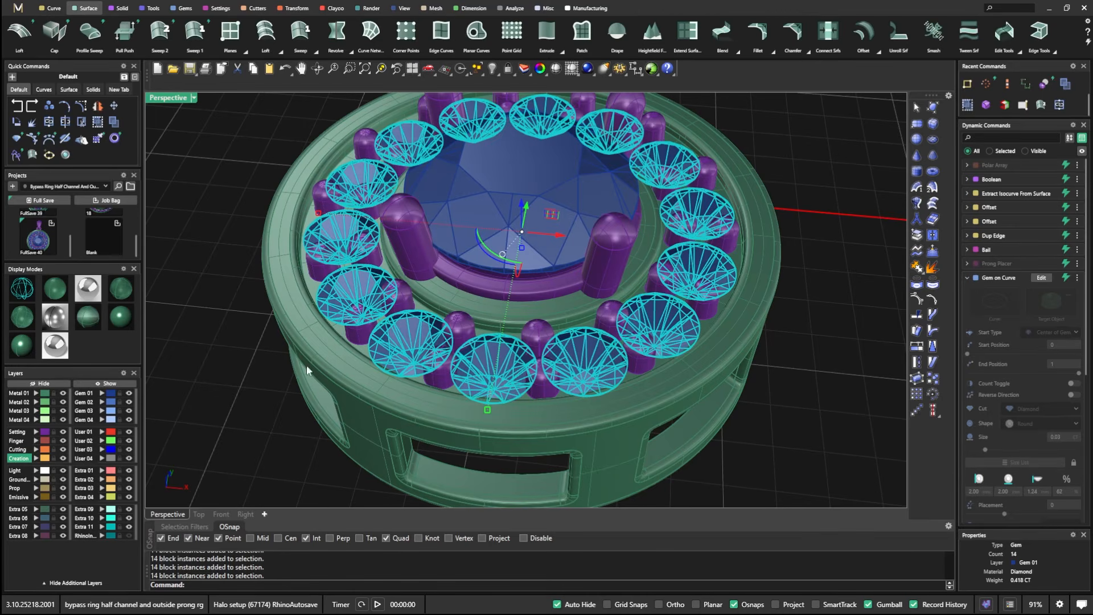
Step: Inspect how the selected halo gems sit between the prongs on the base, and clear the selection
click(221, 351)
click(409, 344)
scroll(409, 336, down, 2)
mouse_move(409, 342)
right_down()
mouse_move(415, 319)
mouse_move(415, 328)
right_up()
scroll(415, 331, up, 3)
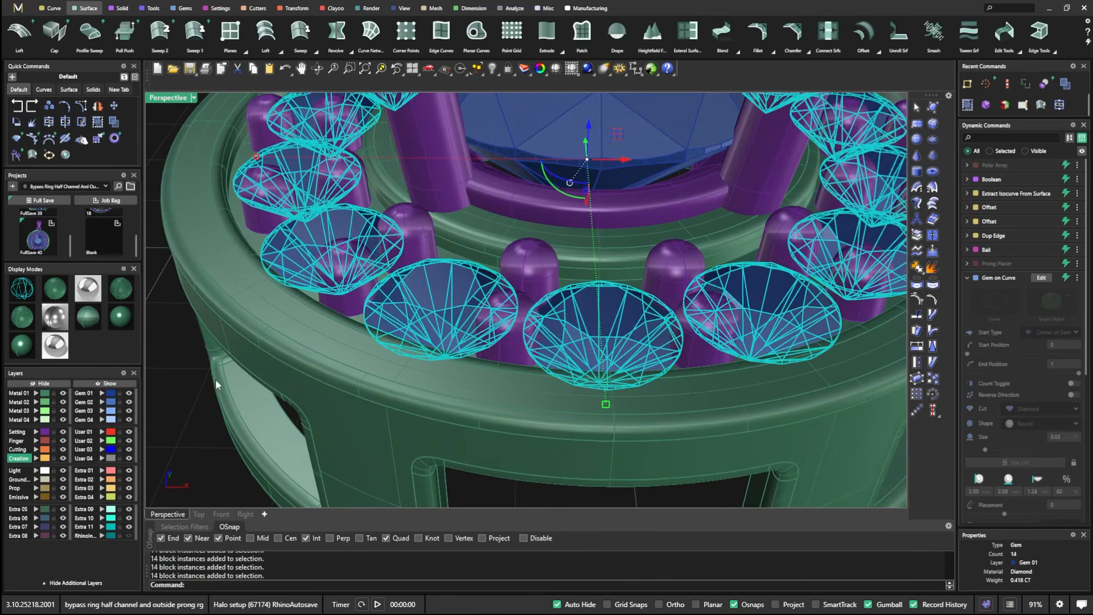
key(Escape)
click(450, 302)
click(435, 9)
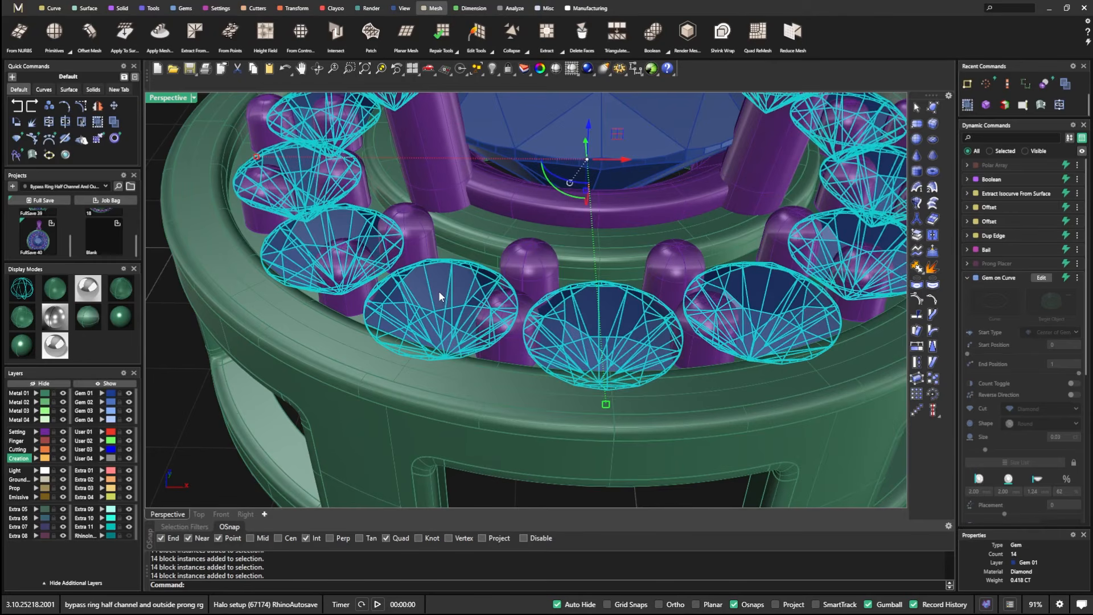
scroll(485, 261, down, 6)
right_drag(485, 261, 472, 279)
scroll(456, 317, up, 2)
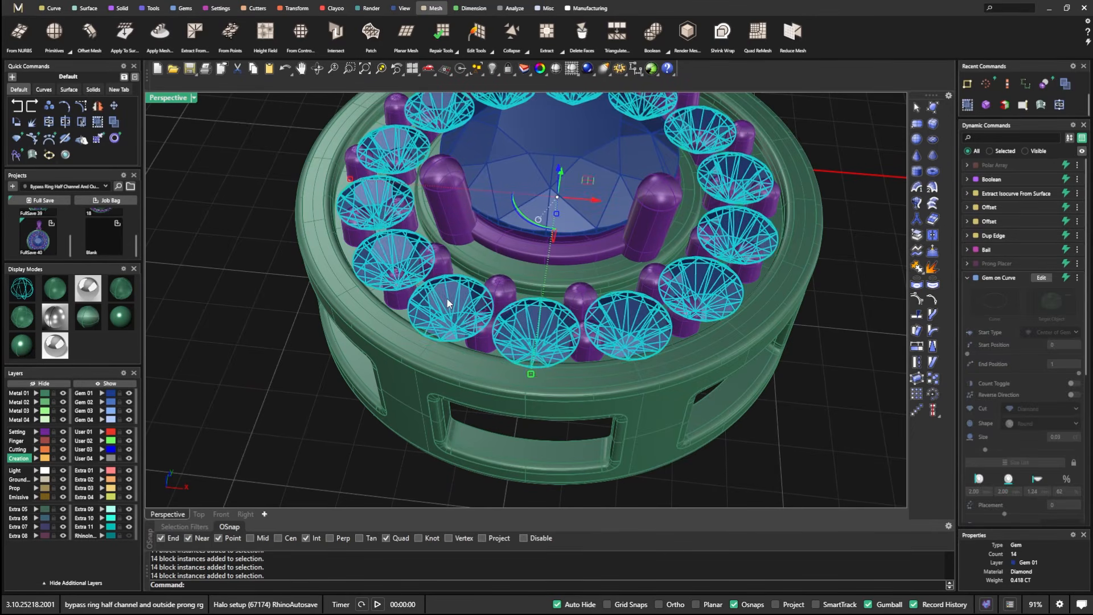
click(263, 330)
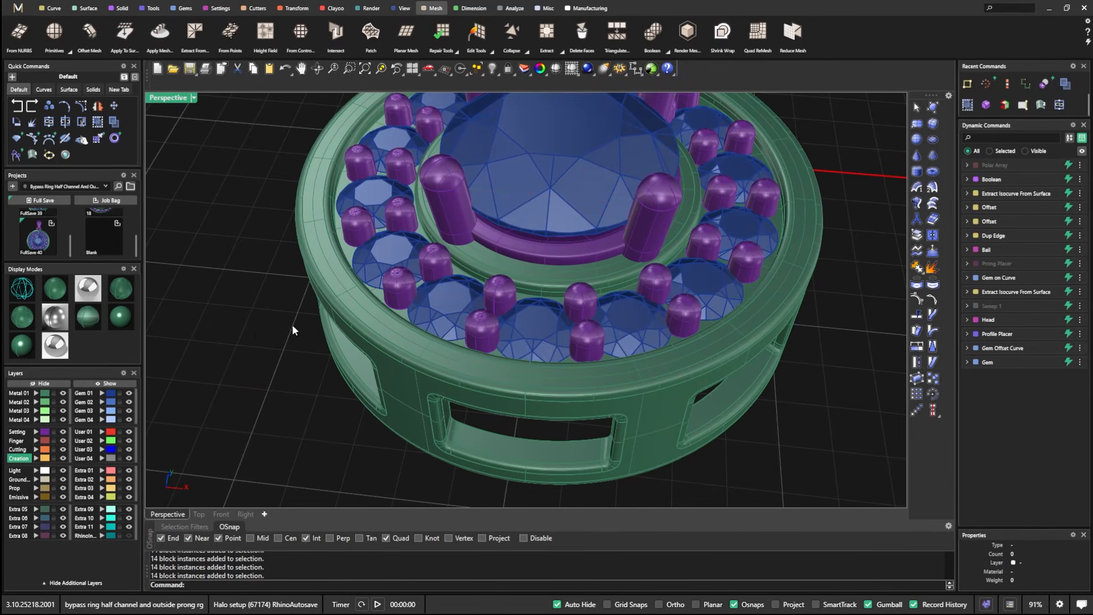
Step: Review the pendant's halo gems, prongs and center stone from above and from the side
scroll(447, 324, down, 4)
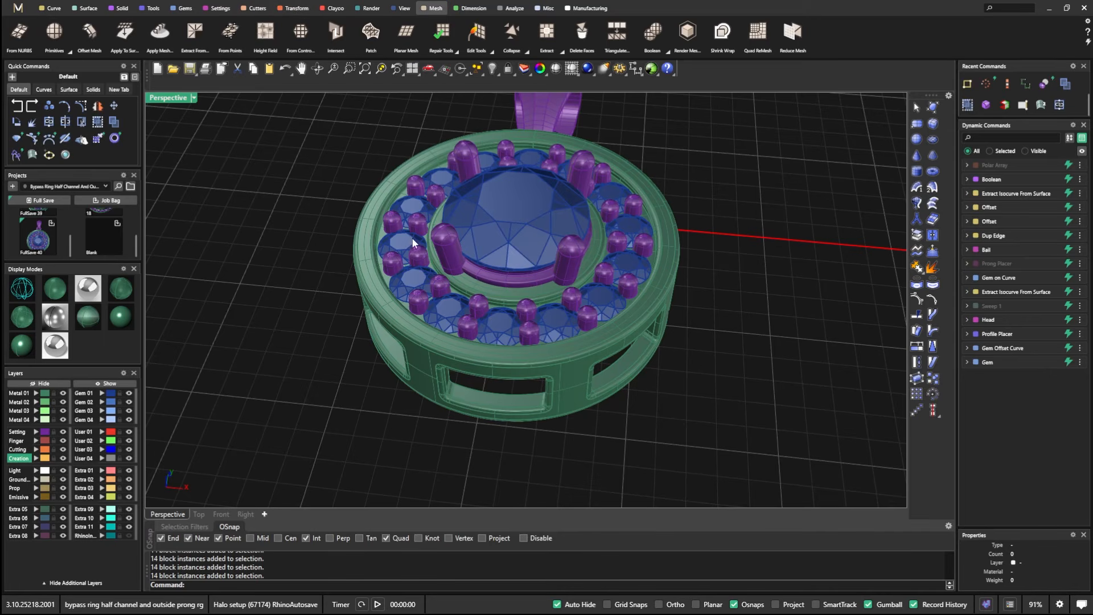
scroll(464, 286, down, 3)
scroll(464, 285, up, 5)
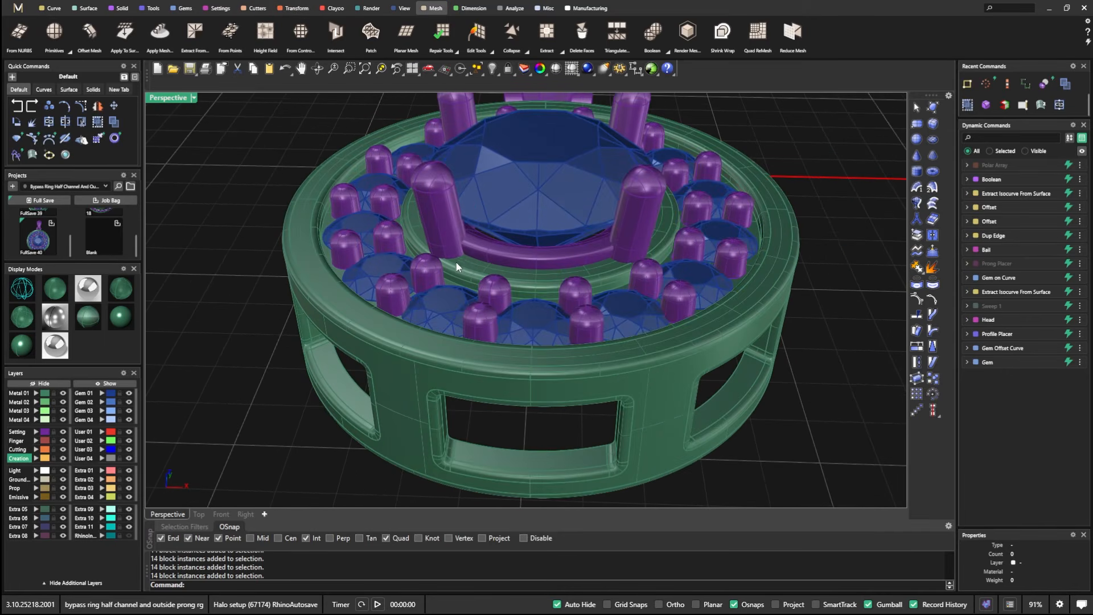
scroll(480, 260, down, 3)
right_drag(480, 257, 479, 279)
scroll(521, 223, down, 3)
right_drag(524, 225, 516, 244)
scroll(545, 171, up, 4)
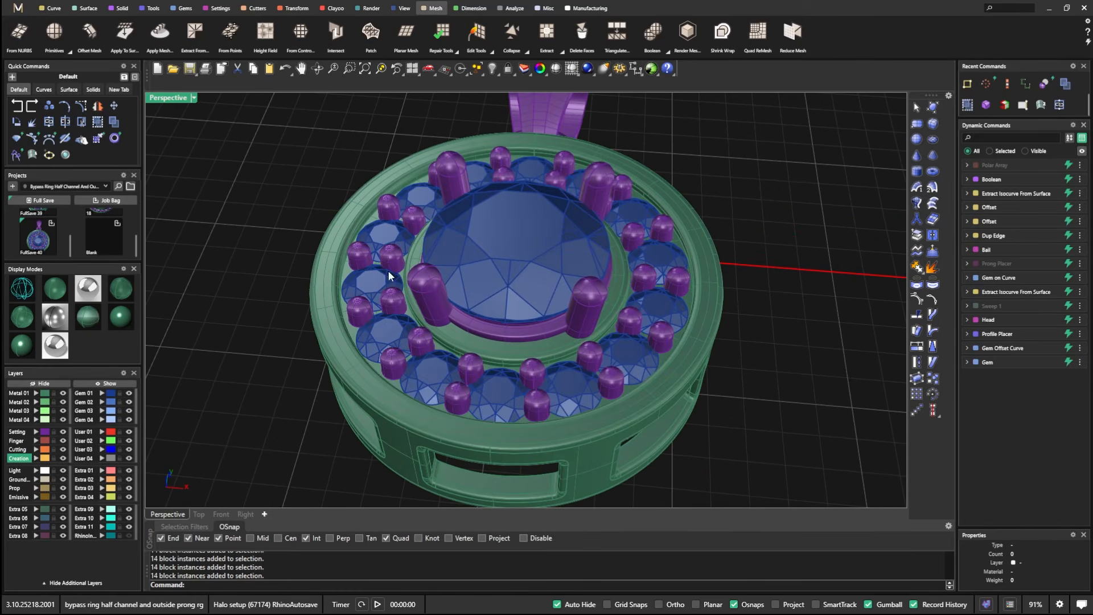
Step: Generate Gem Cutter shapes for the ring of small halo gems and inspect them around the base
click(120, 8)
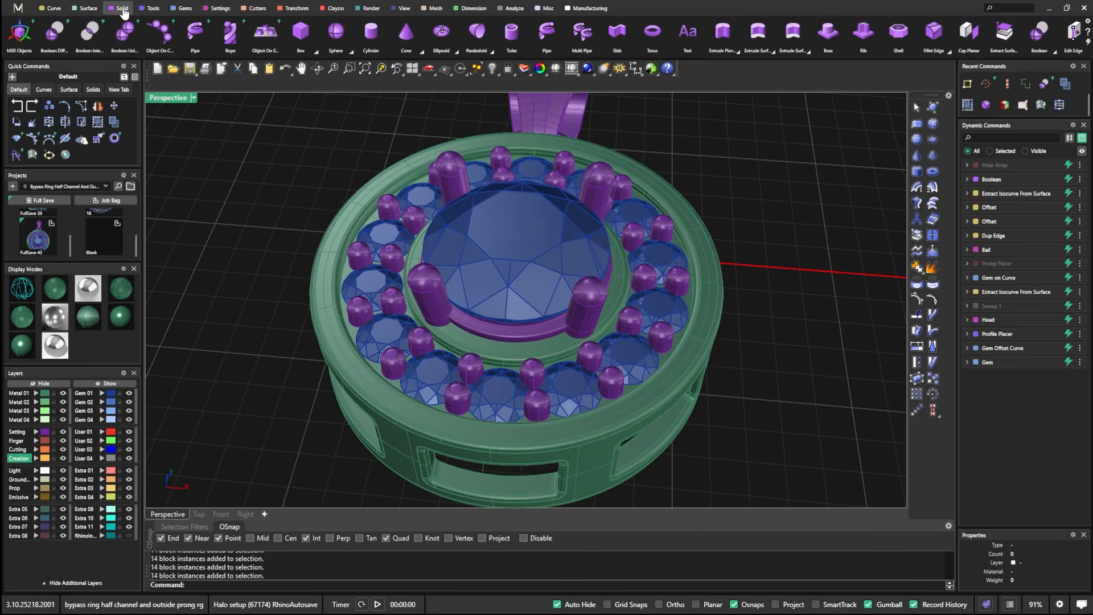
click(256, 8)
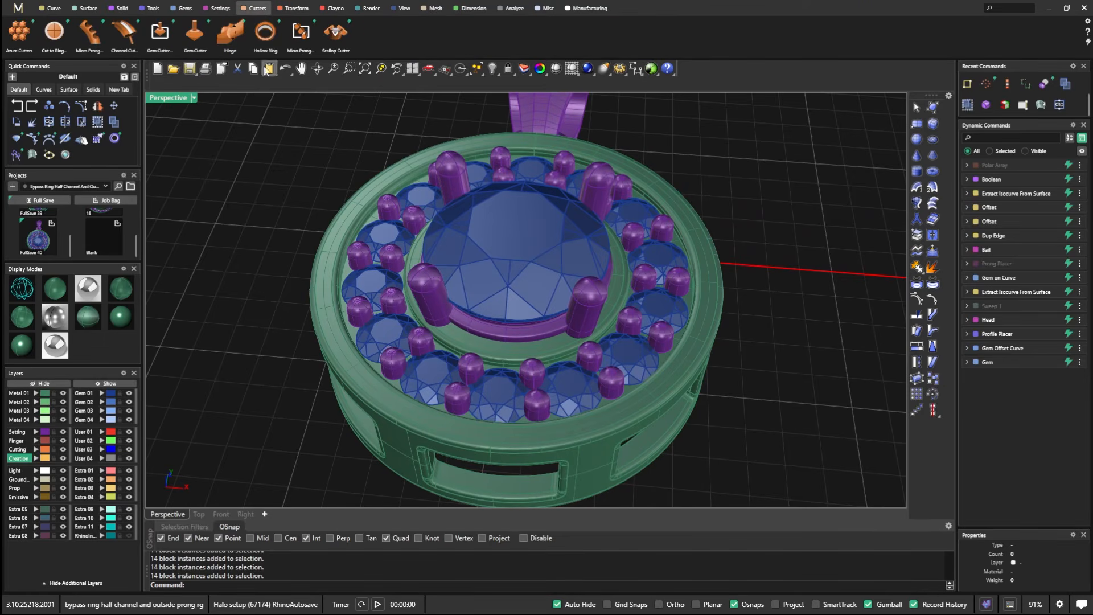
click(195, 37)
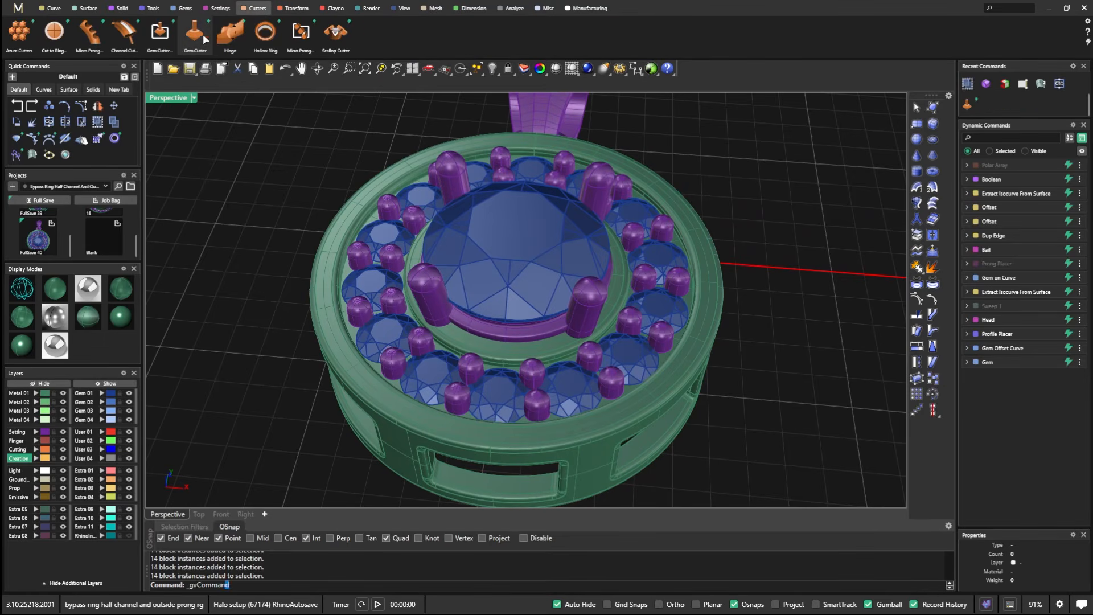
click(380, 340)
right_click(269, 333)
right_drag(316, 377, 302, 228)
scroll(436, 171, up, 8)
right_drag(436, 169, 407, 294)
scroll(440, 271, down, 8)
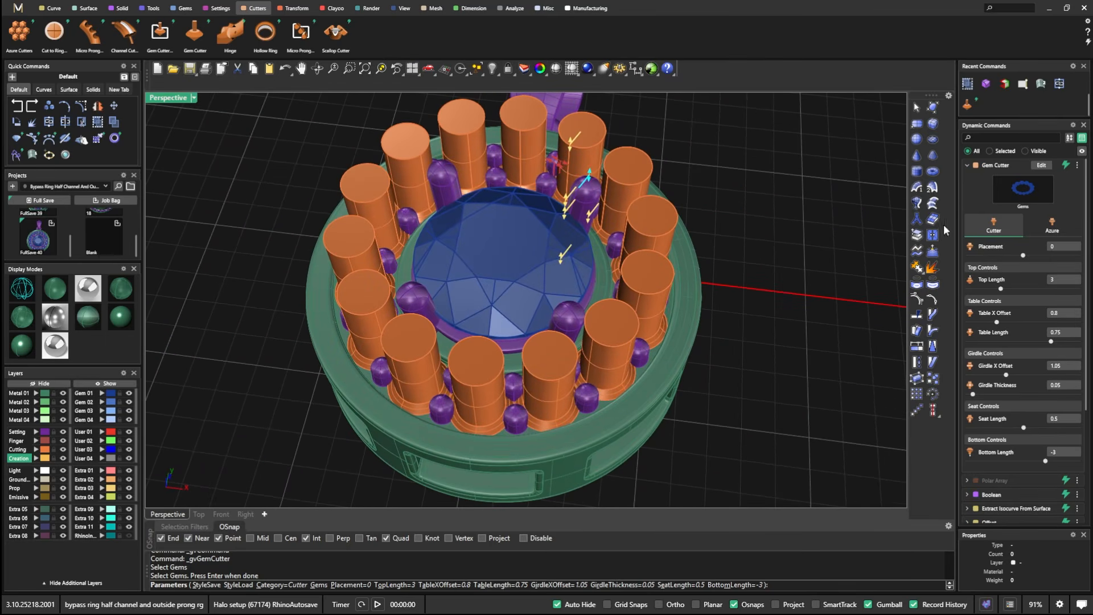
Step: Check the Azure category's controls for the gem cutters and return to the Cutter category
click(1052, 223)
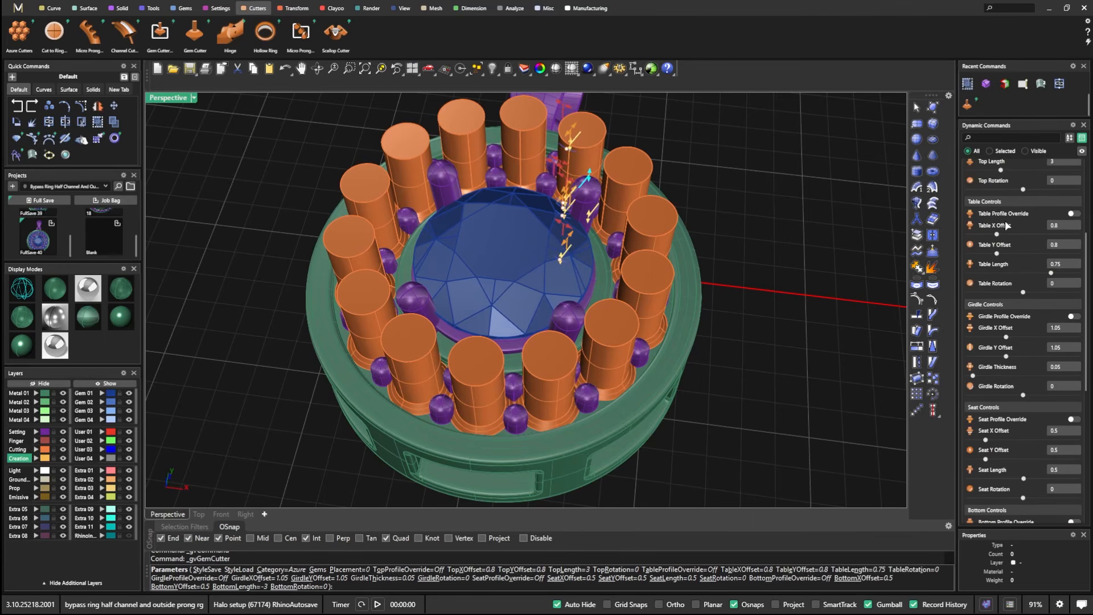
scroll(1004, 307, down, 3)
scroll(1005, 308, up, 3)
click(994, 204)
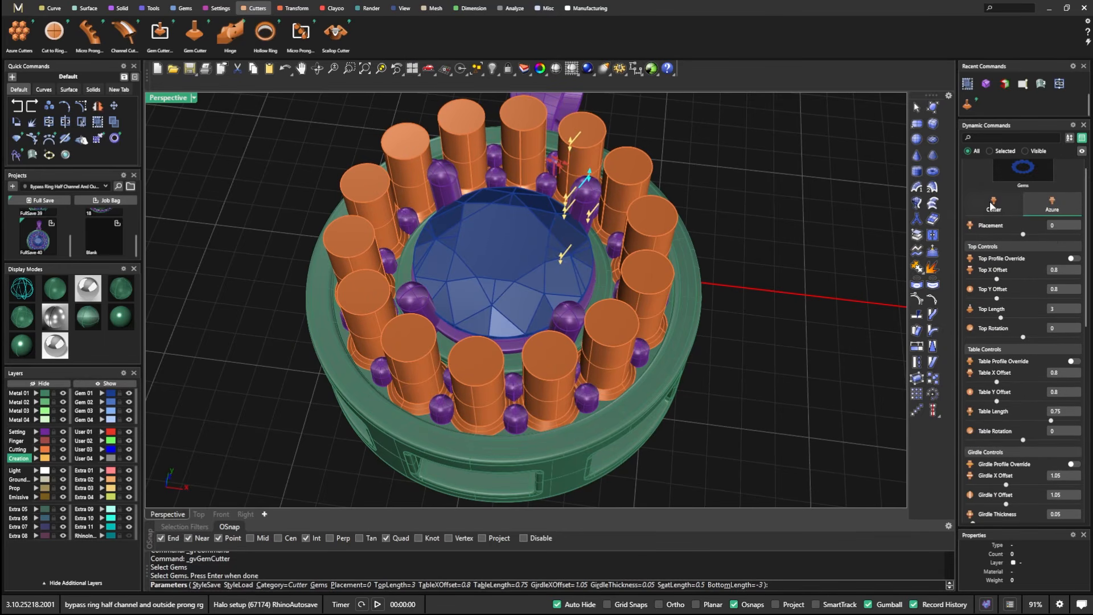
Step: Check how the halo cutters pass through the base between the prongs, and accept the gem cutters with their default parameters
right_drag(632, 284, 583, 246)
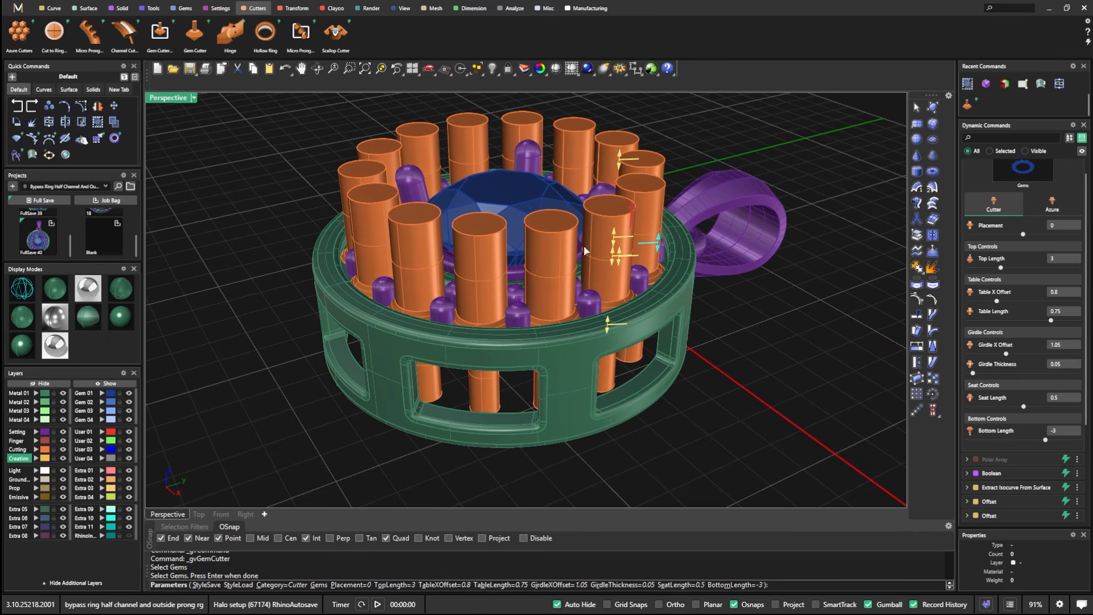
scroll(461, 330, up, 4)
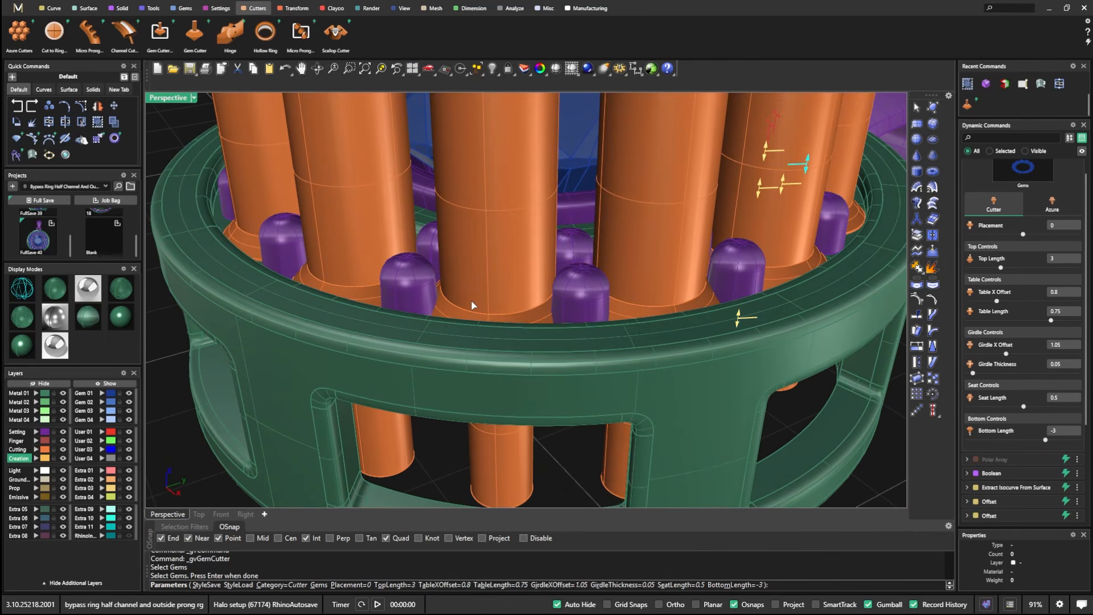
scroll(472, 305, down, 5)
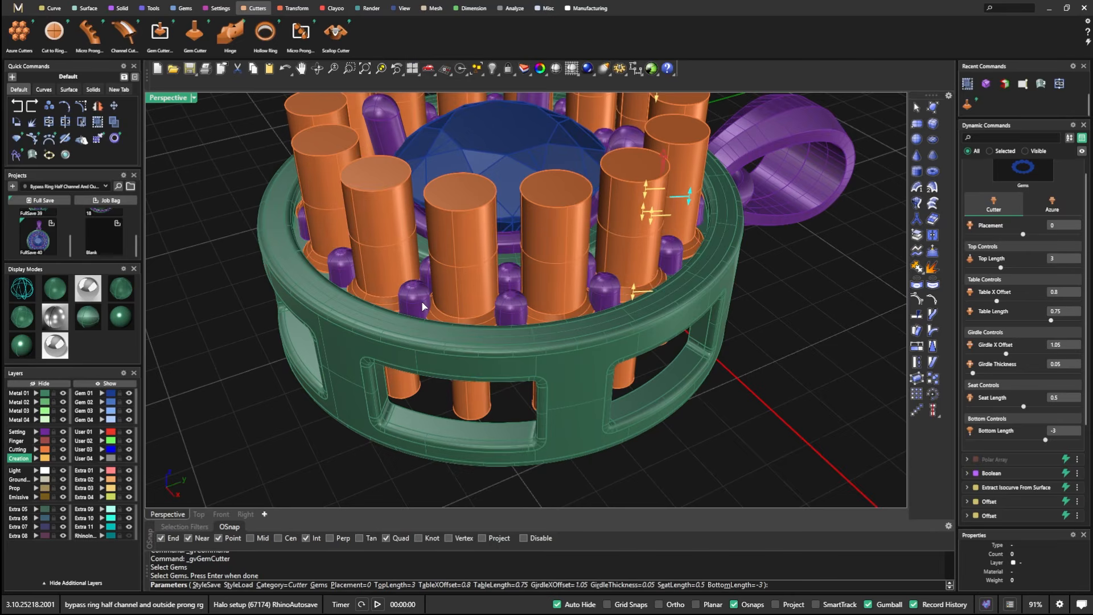
scroll(422, 306, down, 4)
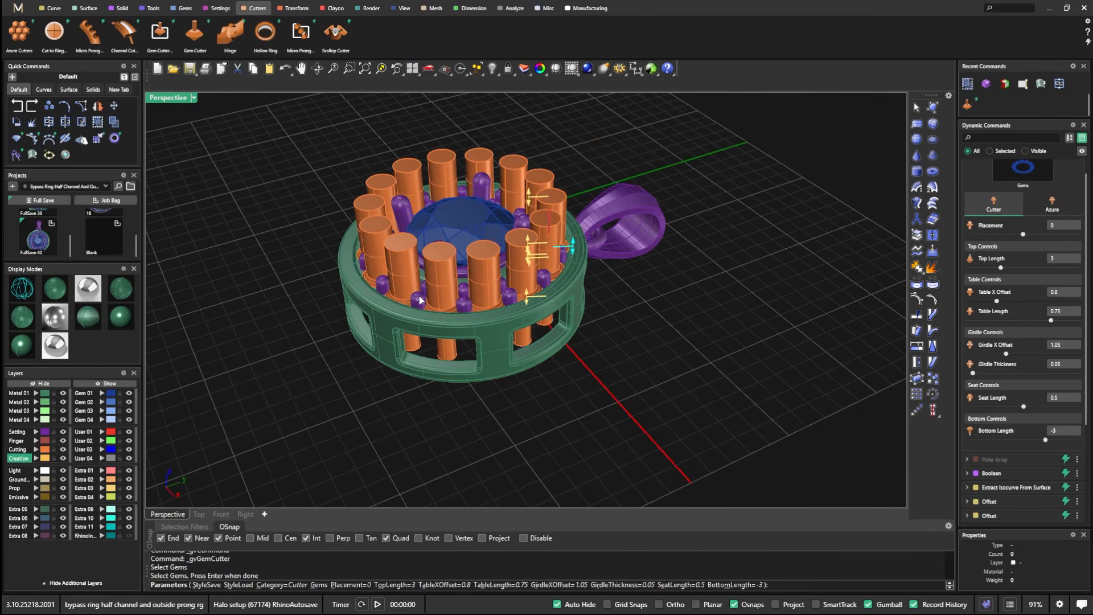
scroll(417, 316, up, 2)
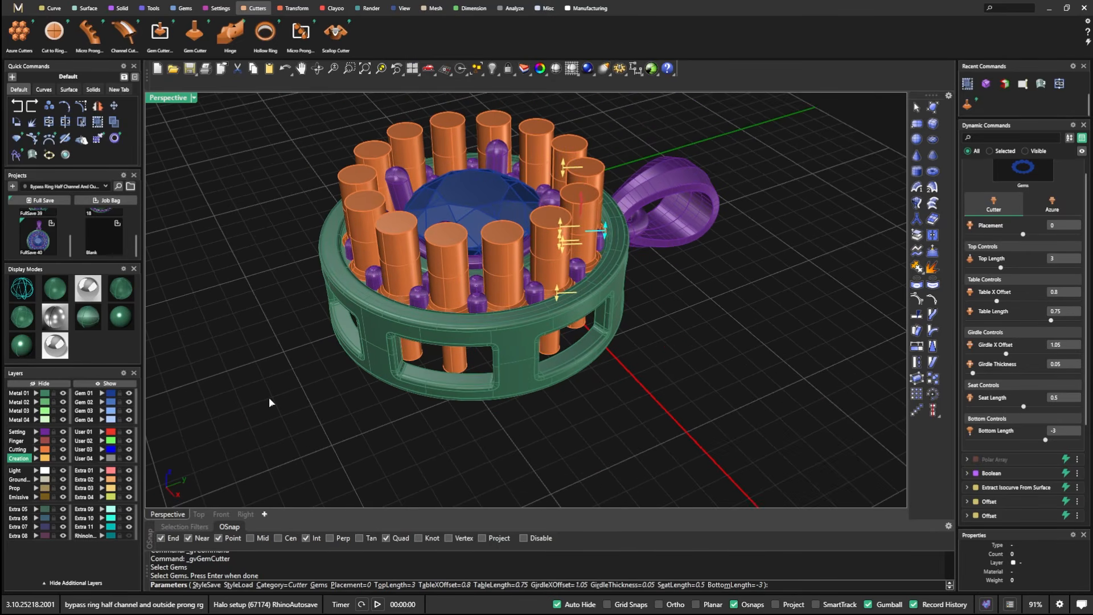
key(Return)
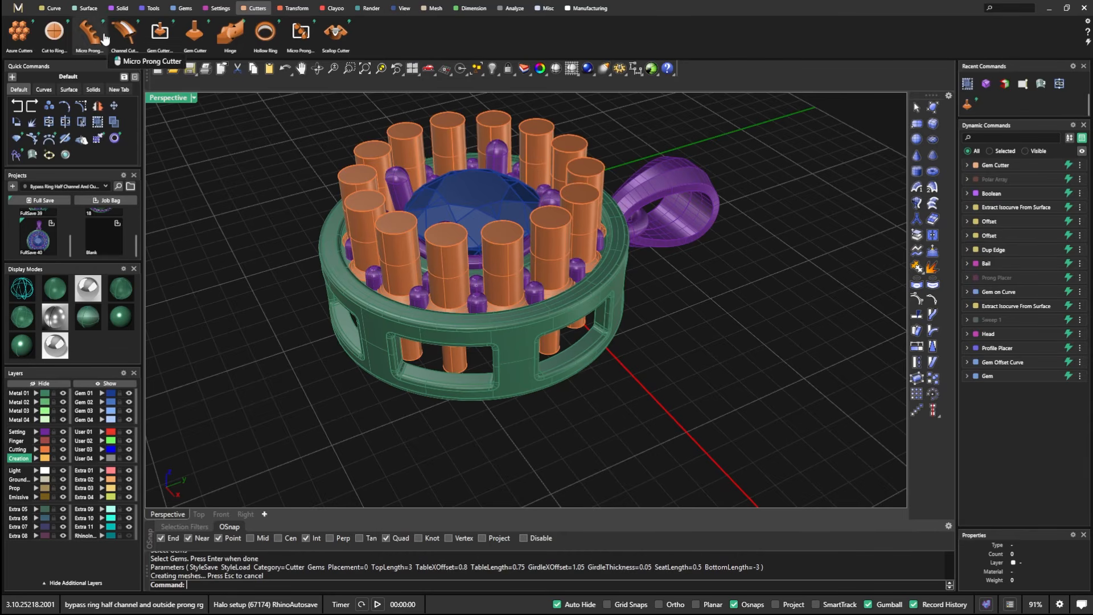
Step: Subtract the halo gem cutters from the green pendant base with a Boolean Difference
click(118, 8)
click(54, 32)
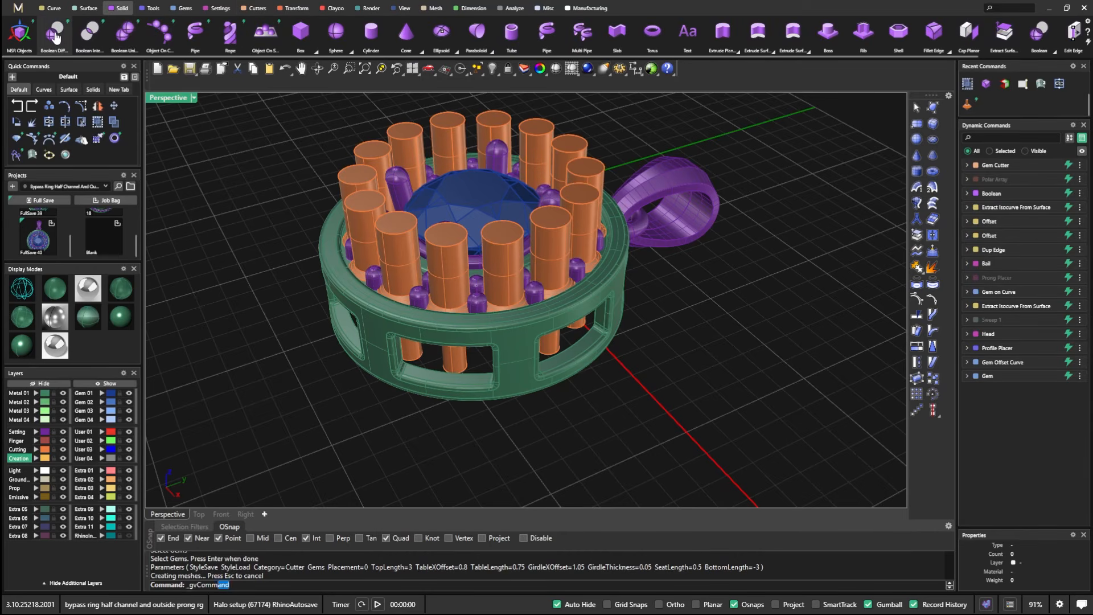
click(383, 307)
key(Return)
click(408, 233)
key(Return)
key(Return)
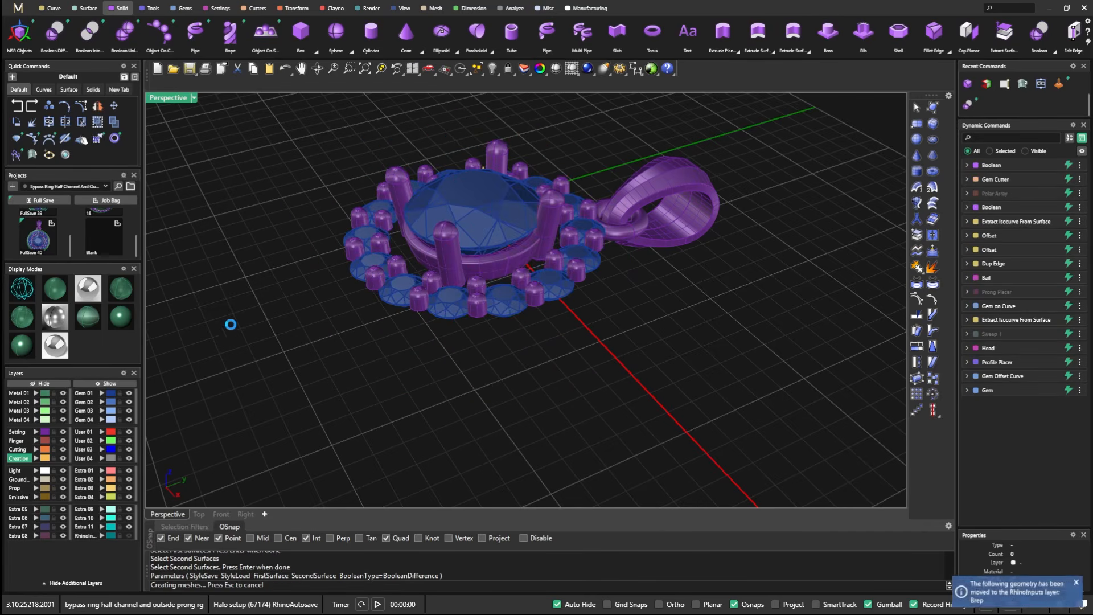
Step: Hide the Gem 01 layer and inspect the gem seats cut into the base around the prongs
click(130, 393)
right_drag(201, 373, 245, 424)
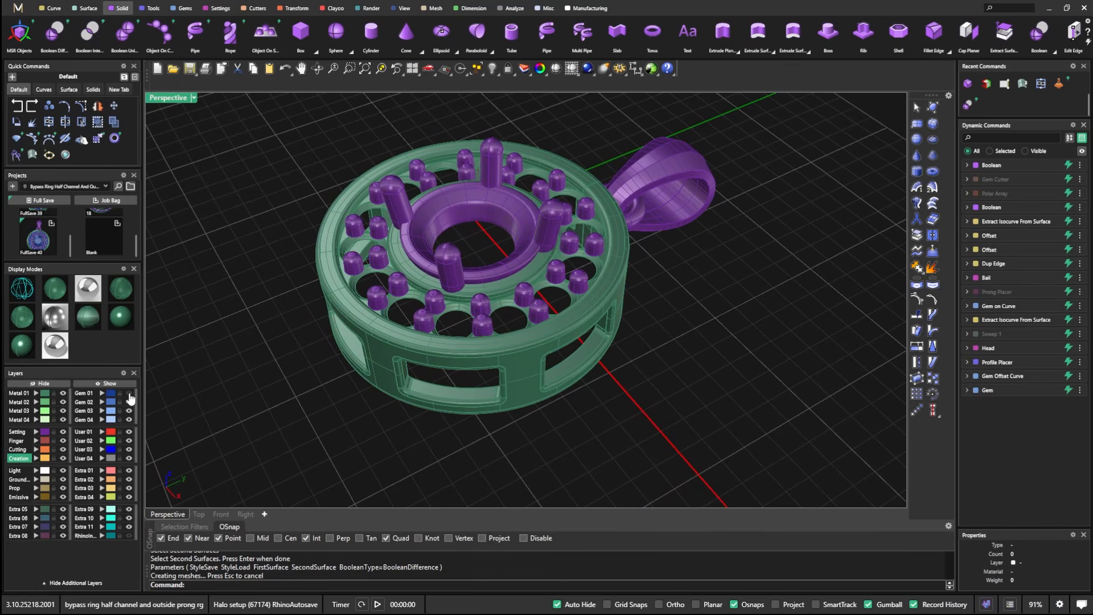
click(129, 394)
click(130, 394)
right_drag(376, 399, 371, 366)
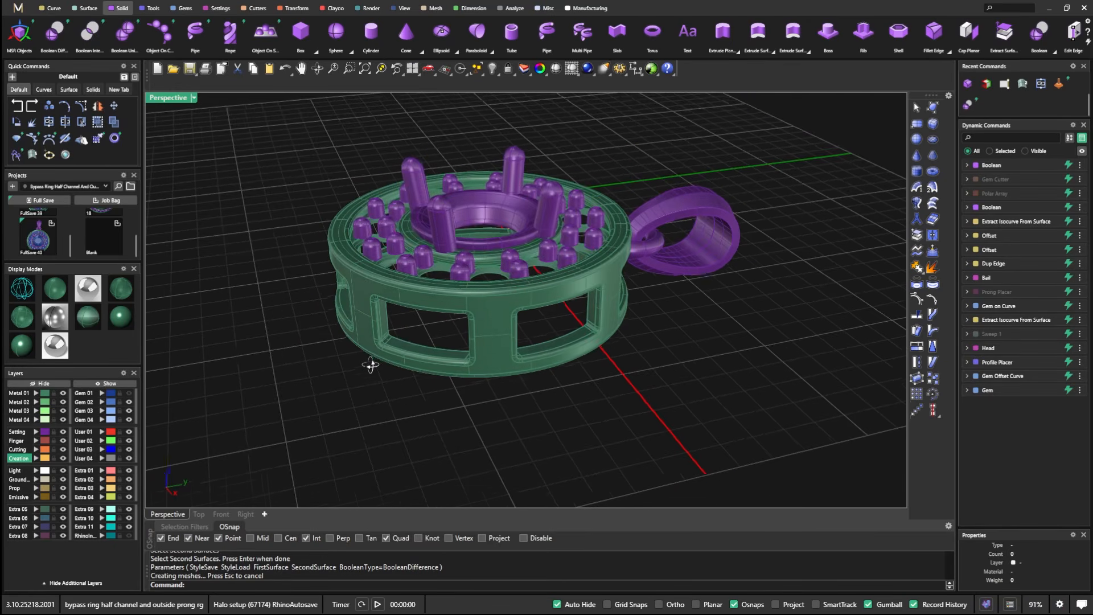
scroll(456, 262, up, 5)
mouse_move(460, 296)
right_down()
mouse_move(469, 312)
mouse_move(417, 307)
mouse_move(419, 277)
right_up()
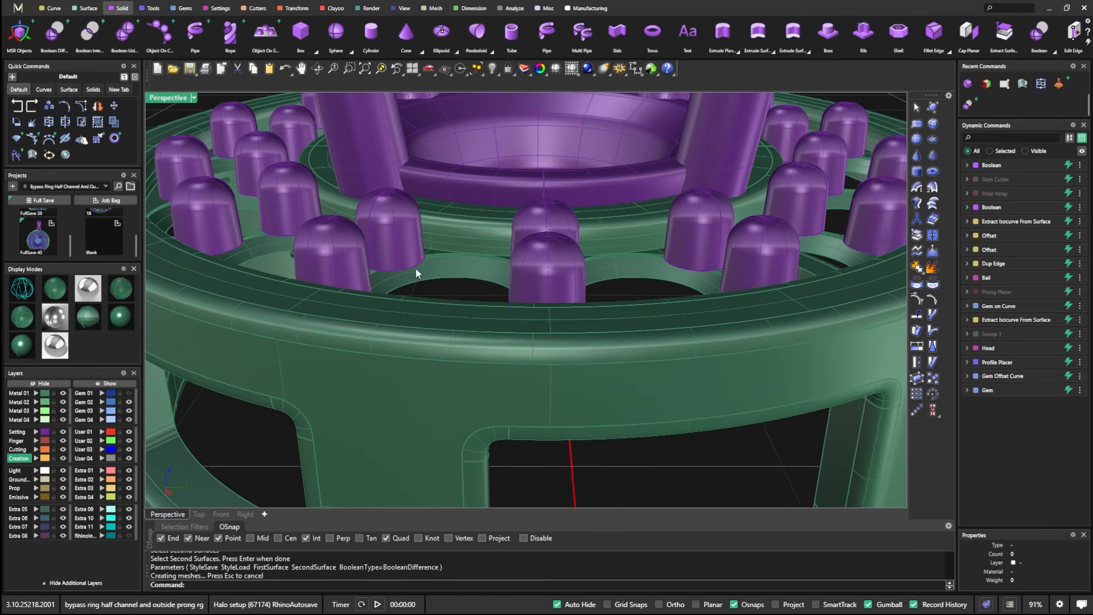
Step: Show the pendant as wireframe in the Perspective and Front views, and examine the halo shelf from the front
click(25, 289)
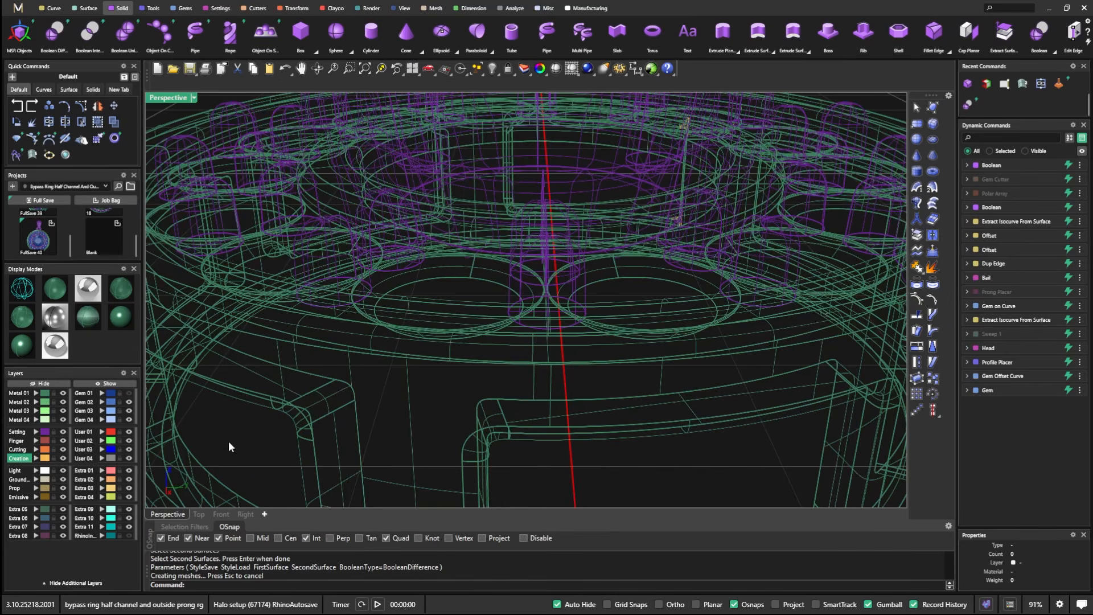
click(217, 513)
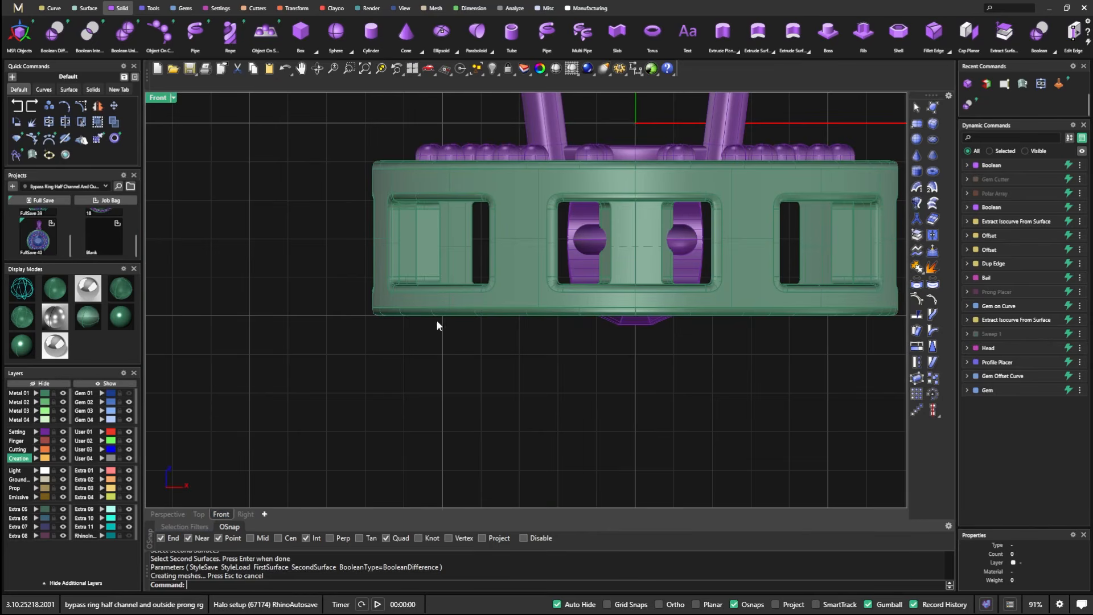
click(23, 289)
scroll(411, 210, up, 5)
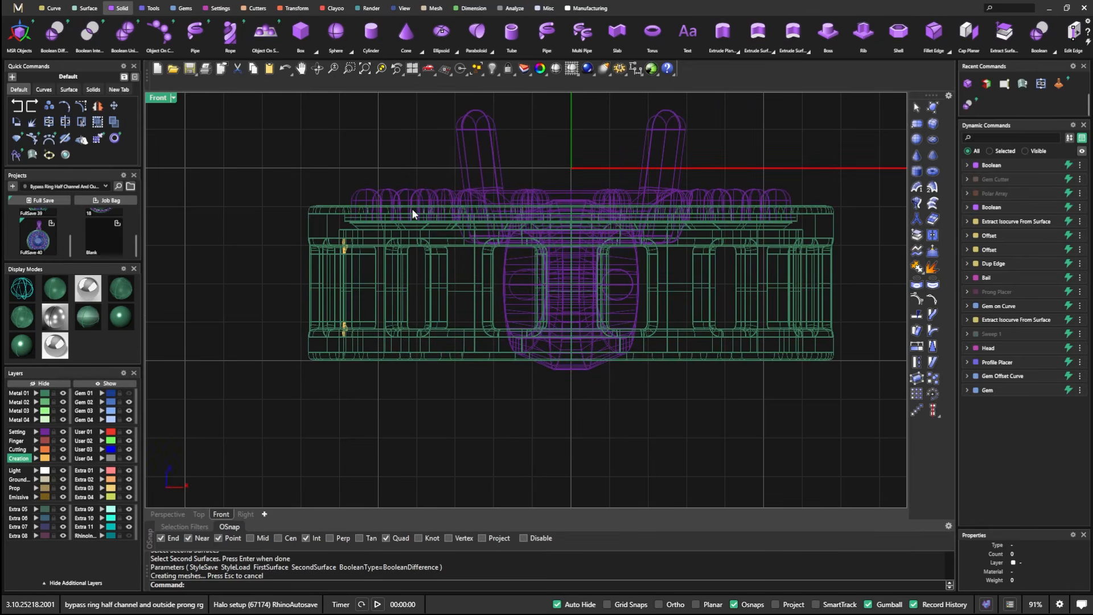
mouse_move(411, 210)
right_down()
mouse_move(341, 289)
mouse_move(288, 298)
right_up()
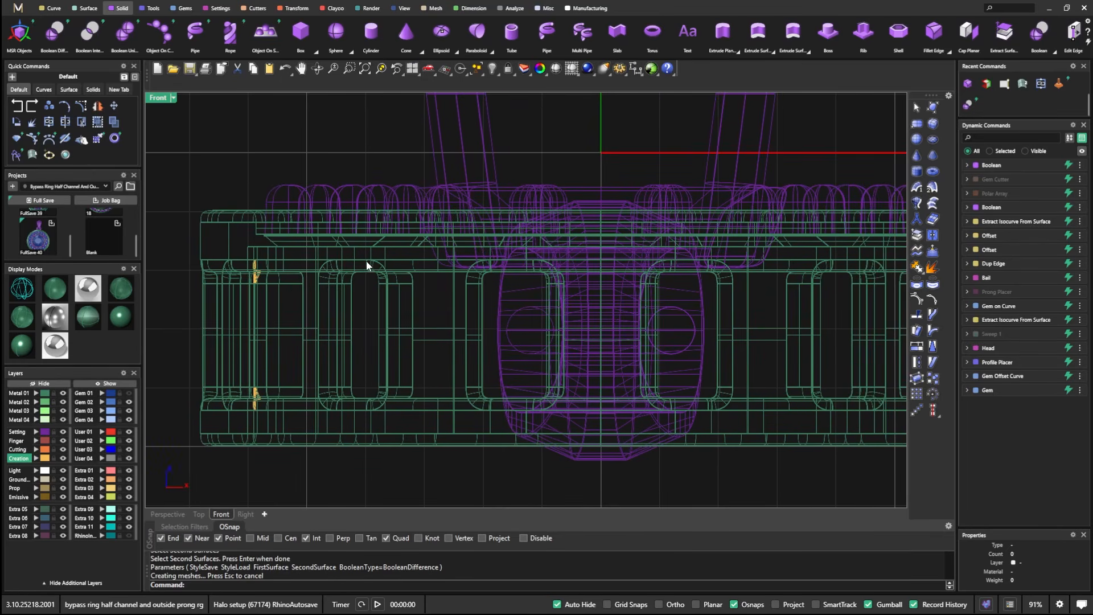
scroll(366, 256, up, 2)
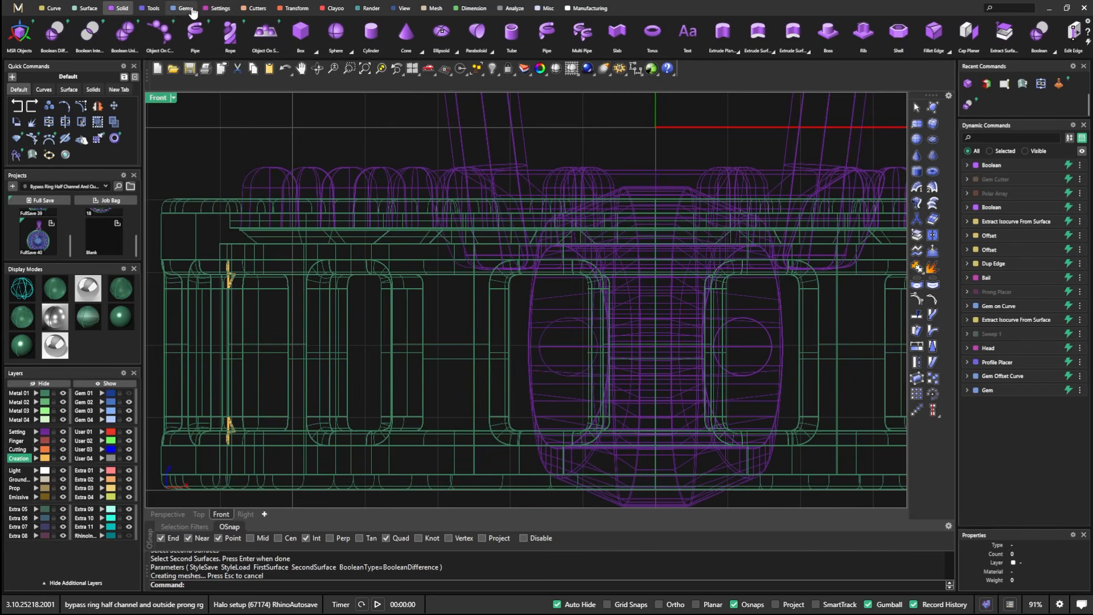
Step: Start a linear dimension at the corner of the halo gem seat's lower edge in the Front view to measure the shelf thickness
click(469, 10)
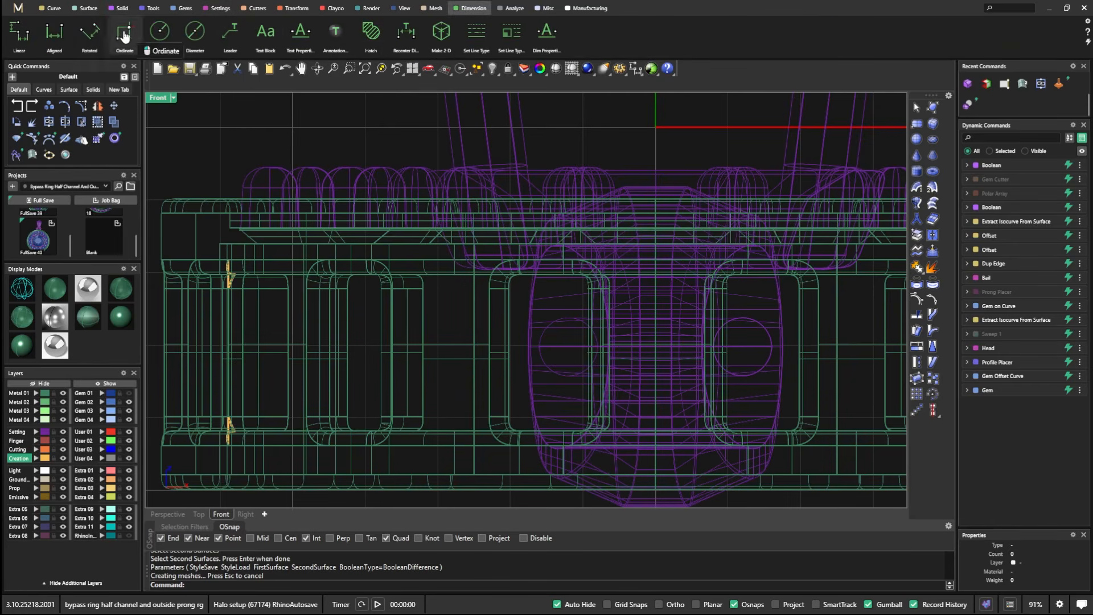
click(19, 32)
scroll(242, 232, up, 2)
scroll(242, 232, up, 1)
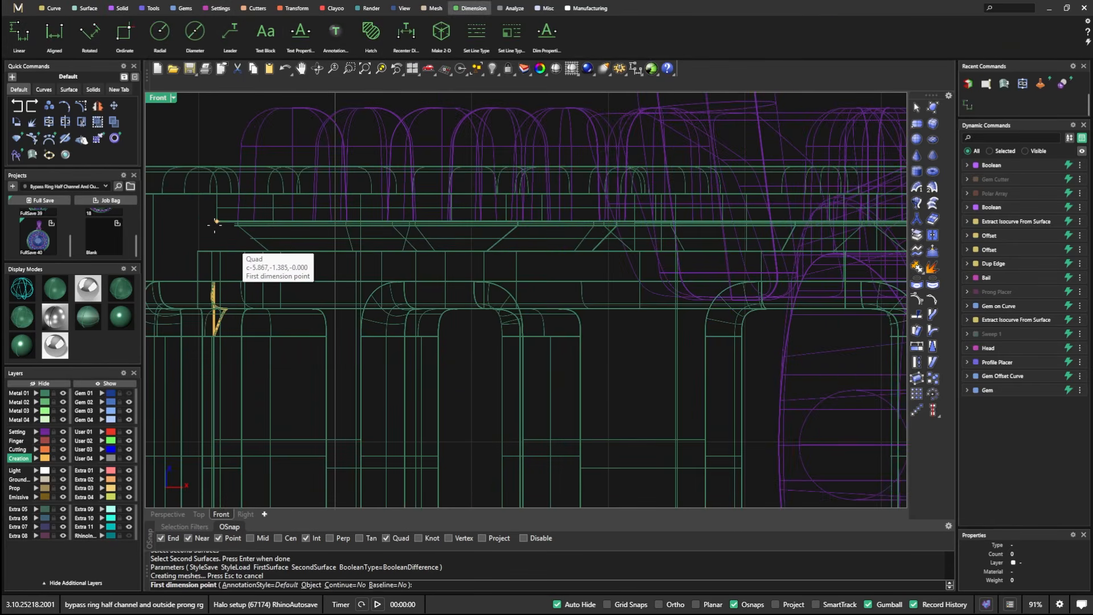
click(217, 220)
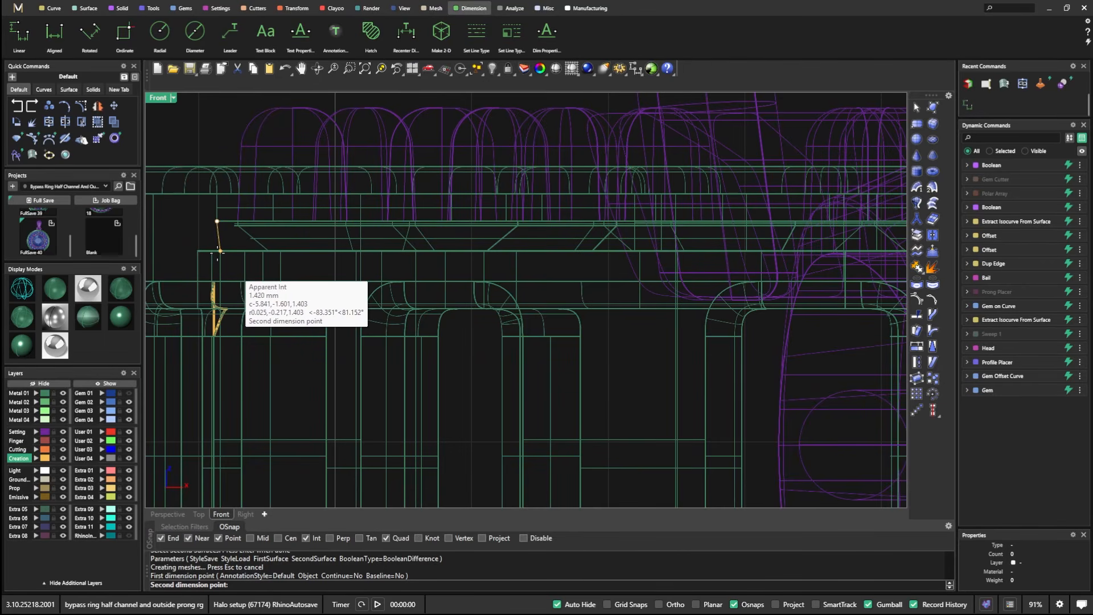
scroll(220, 251, down, 1)
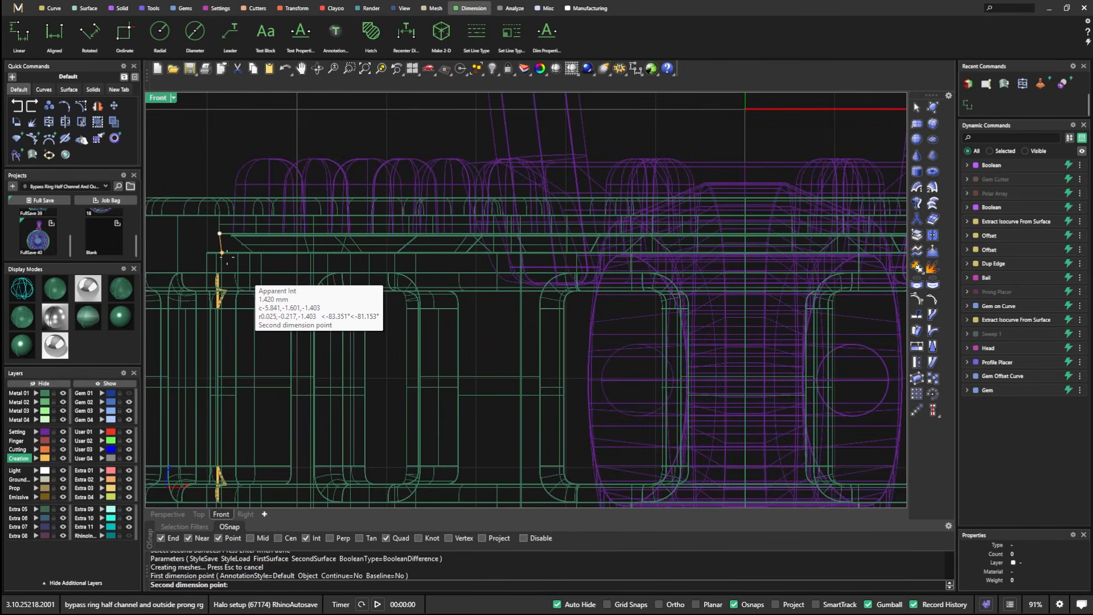
scroll(219, 250, down, 1)
scroll(219, 256, up, 2)
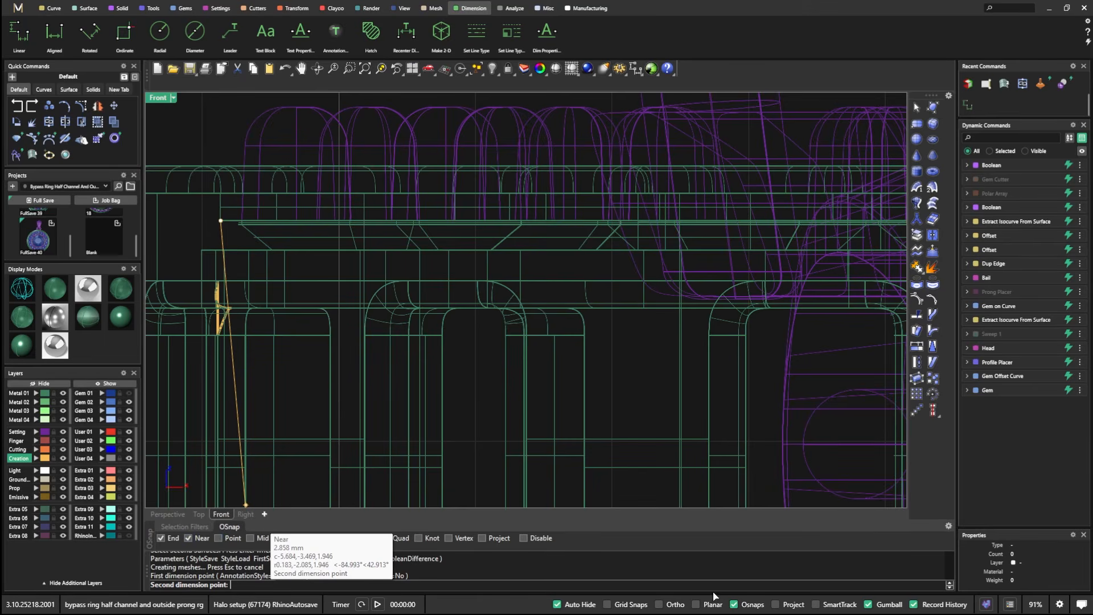
Step: Measure the shelf thickness vertically from the seat corner to the hollow with object snaps off, and cancel the dimension
click(735, 605)
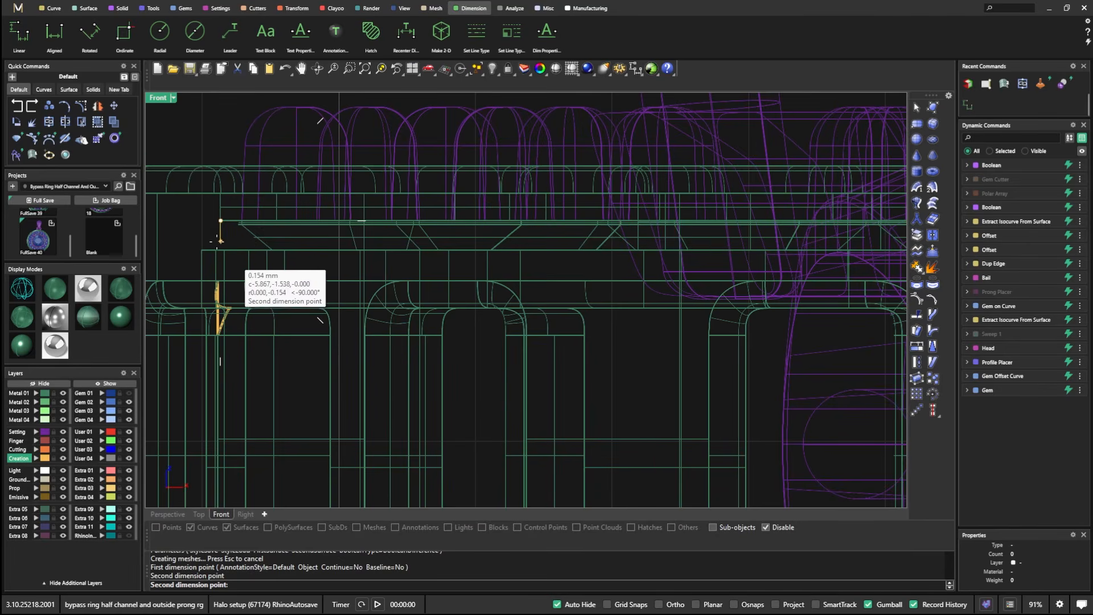
scroll(220, 243, up, 2)
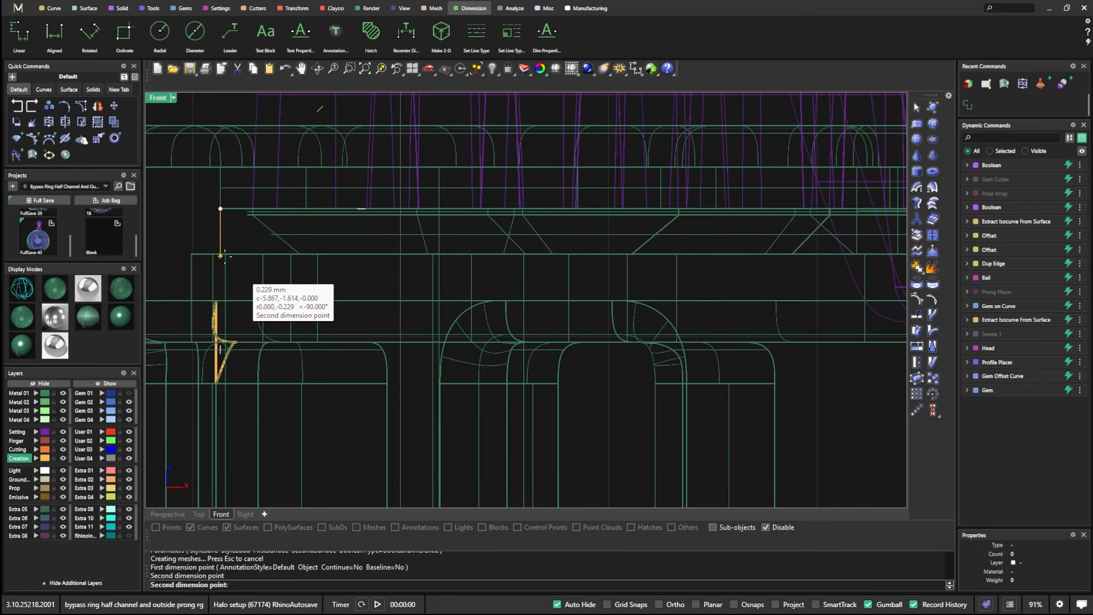
scroll(221, 256, down, 1)
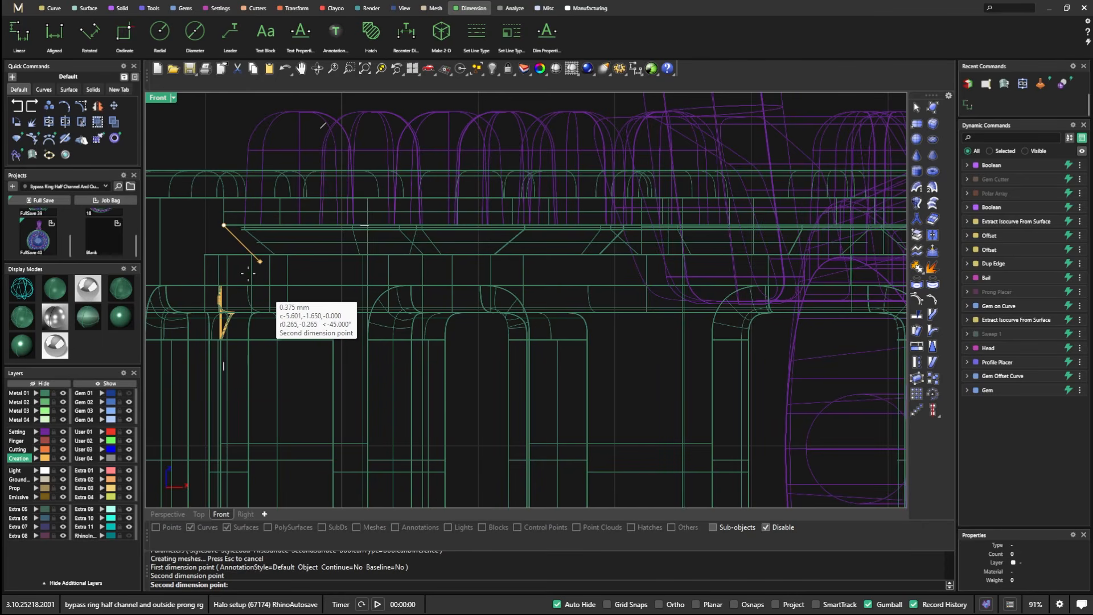
scroll(320, 254, down, 2)
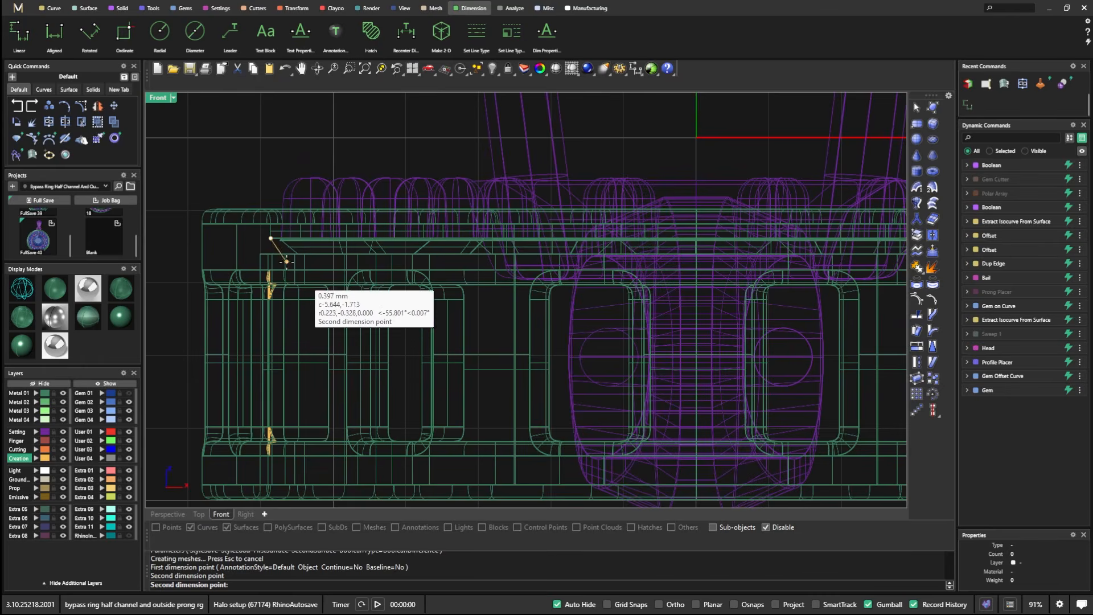
scroll(279, 260, up, 3)
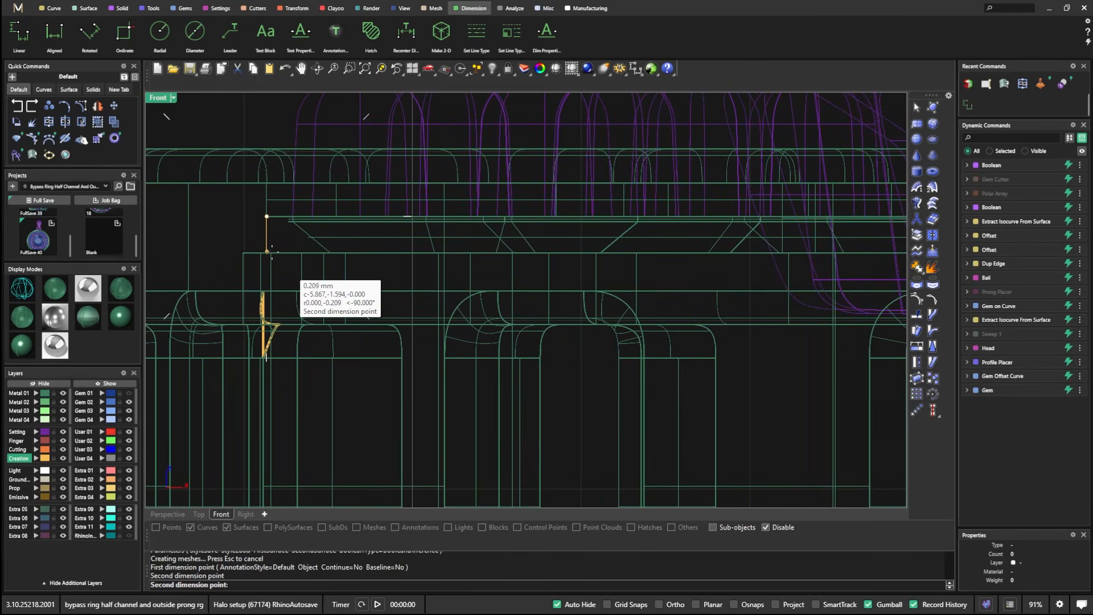
key(Escape)
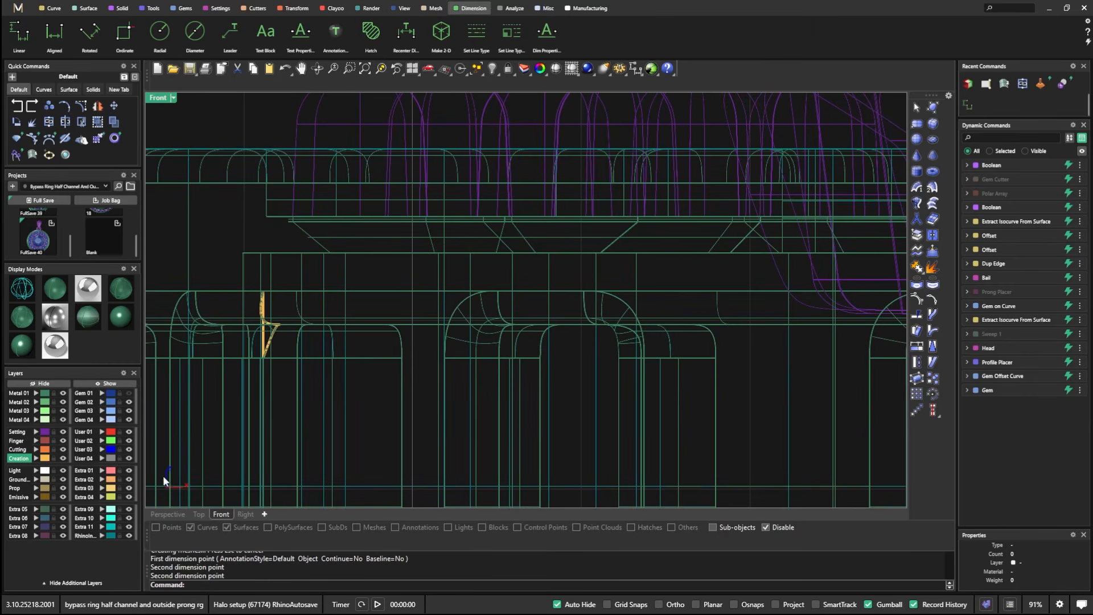
Step: In shaded display, move the closed extrusion cutter slightly downward, accept the broken history, and hide the RhinoInputs layer
click(55, 289)
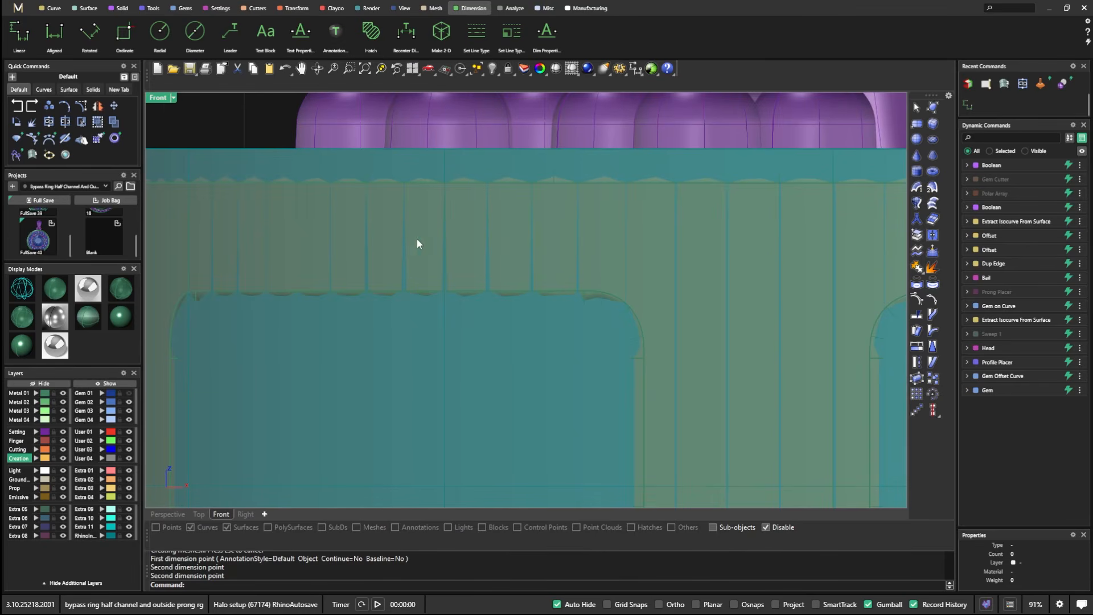
scroll(397, 246, down, 8)
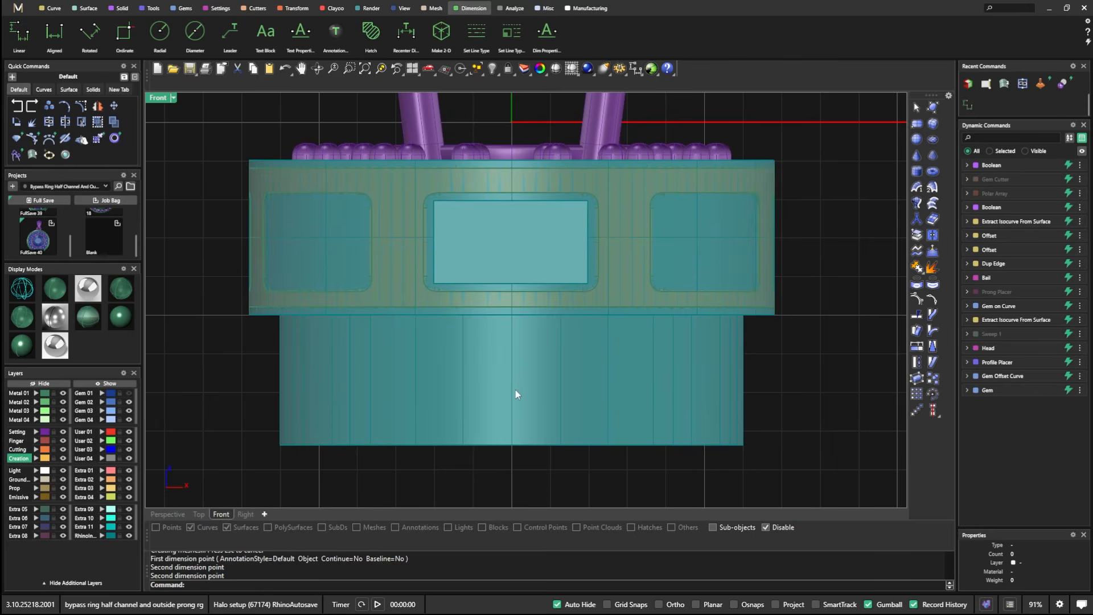
click(516, 393)
click(800, 187)
click(610, 382)
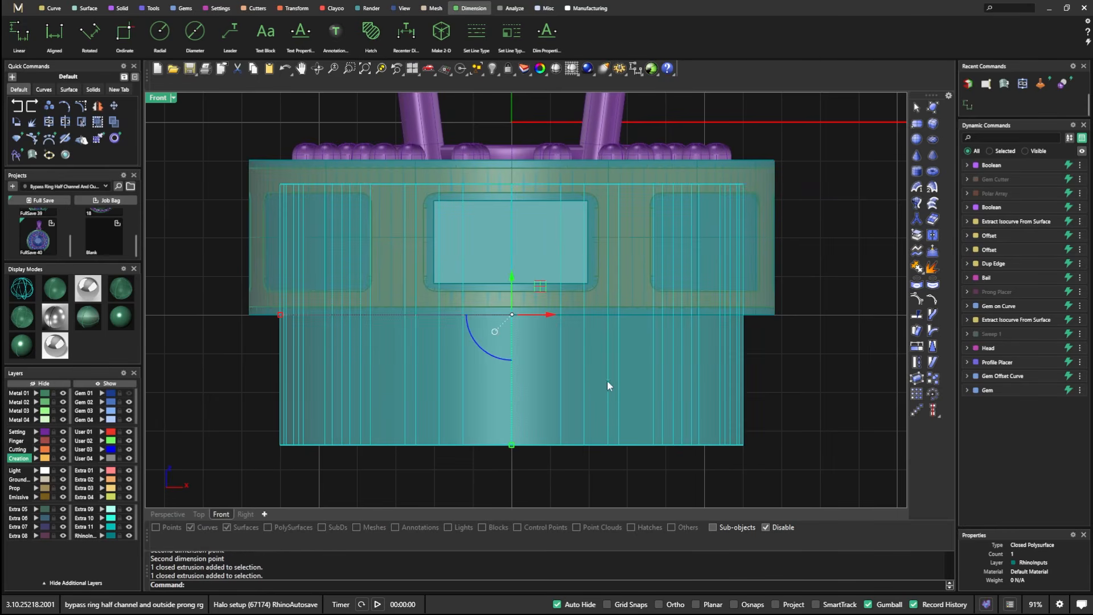
drag(511, 279, 512, 284)
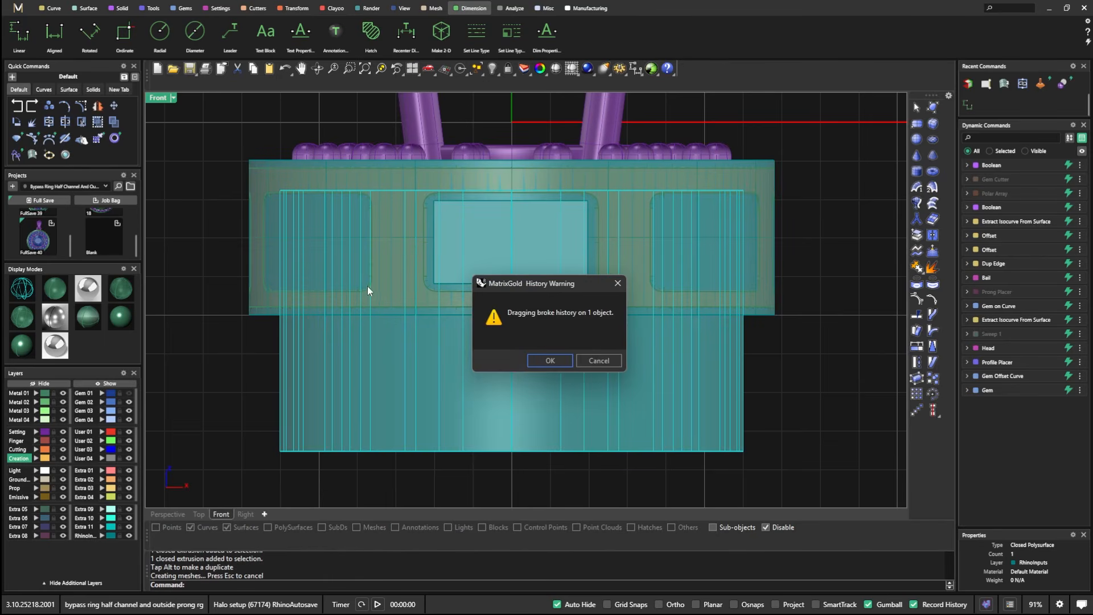
click(547, 360)
click(188, 277)
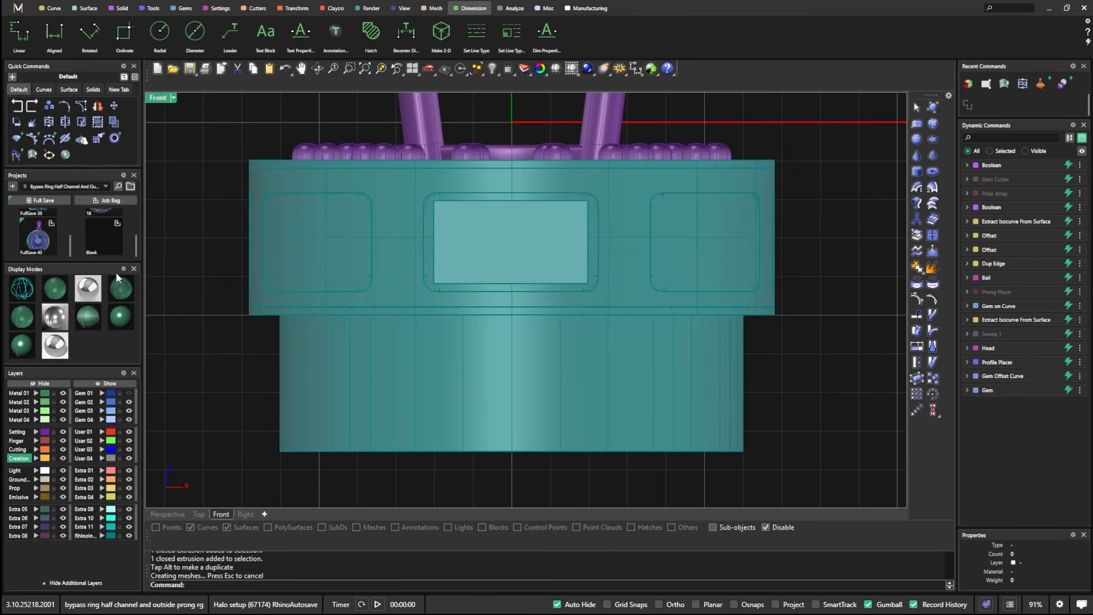
click(128, 537)
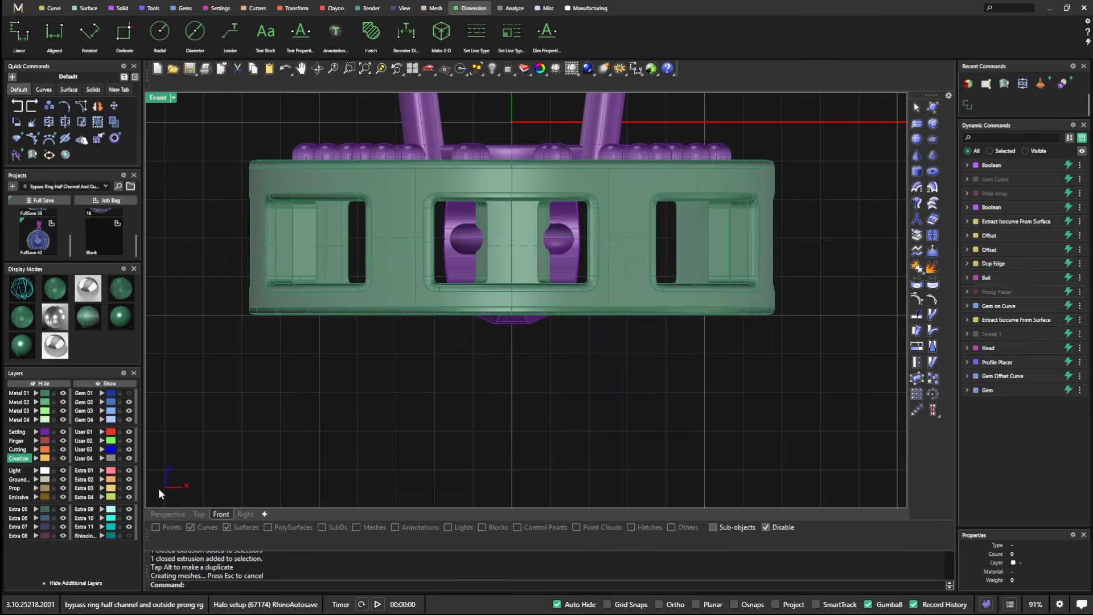
Step: Return the Front view to wireframe, examine the shelf beneath the halo seats, and bring back the four-viewport layout
click(17, 289)
scroll(287, 160, up, 8)
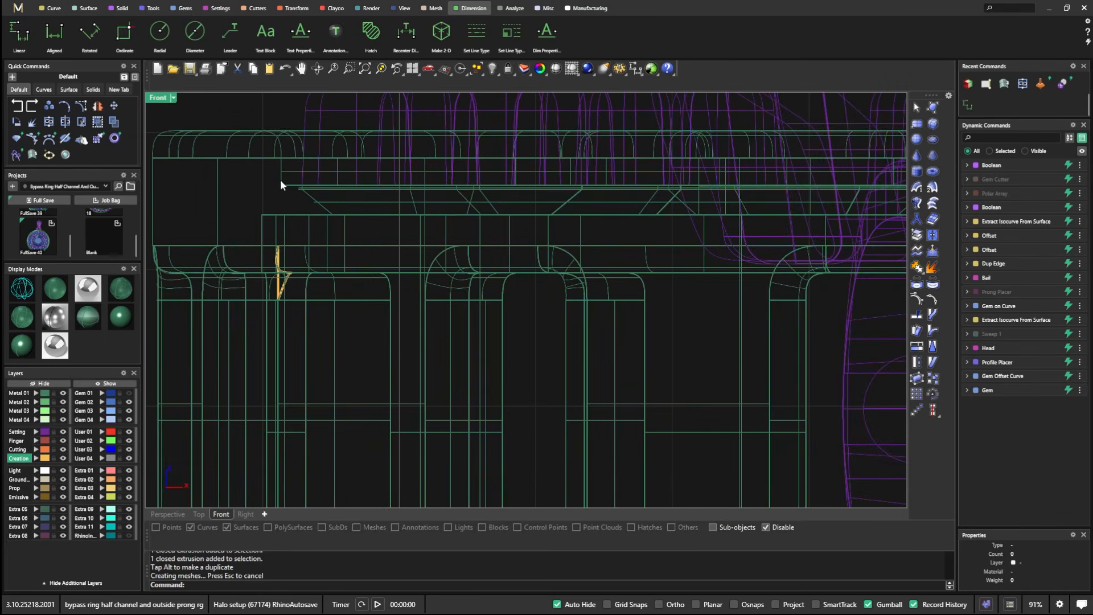
scroll(358, 179, down, 4)
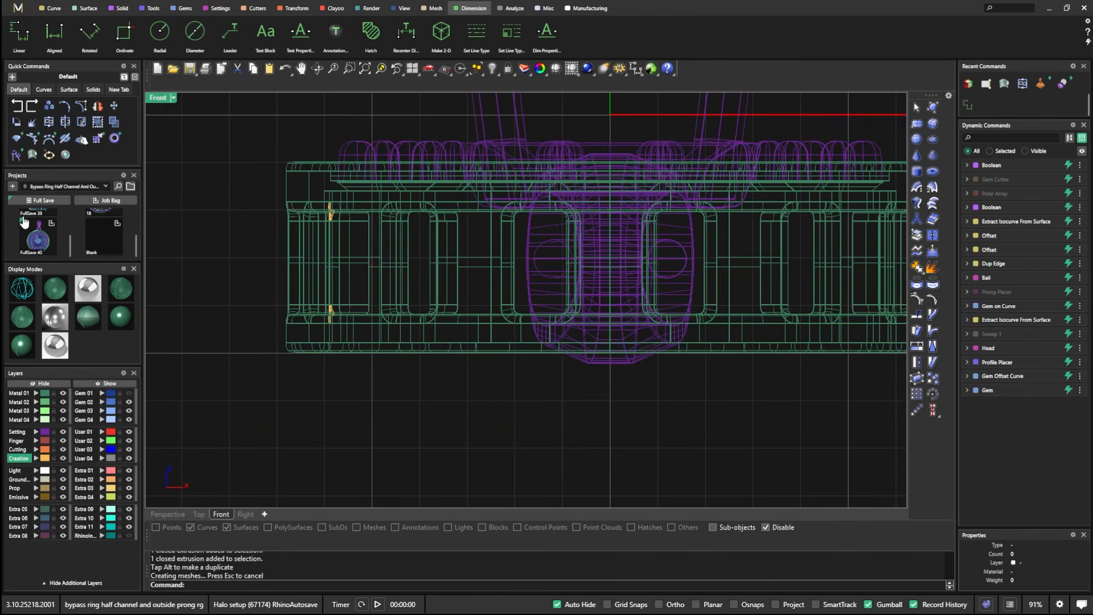
scroll(324, 224, up, 4)
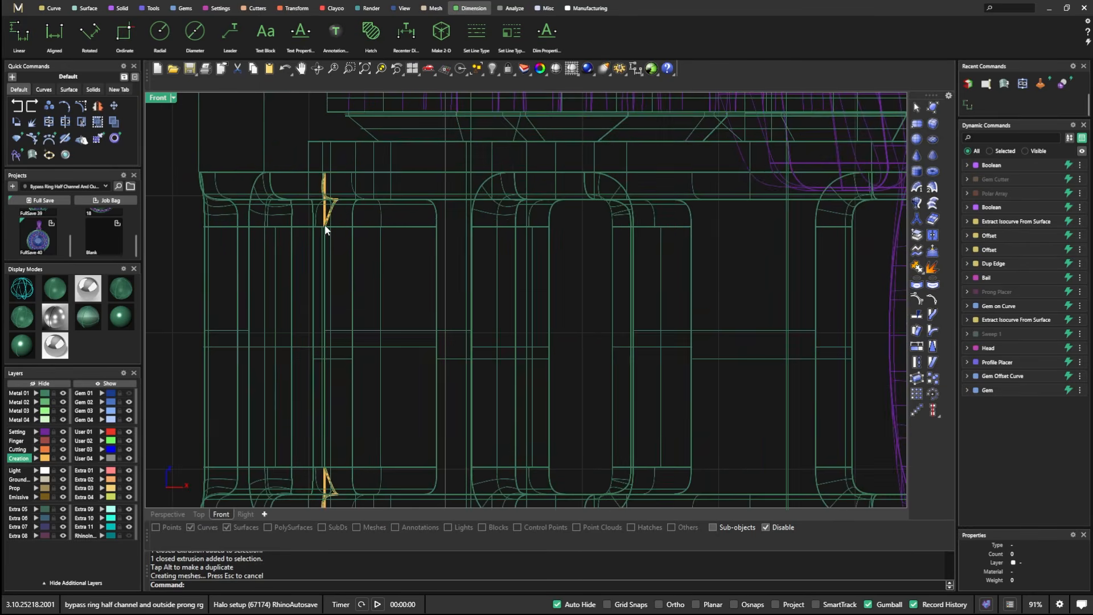
scroll(329, 221, down, 2)
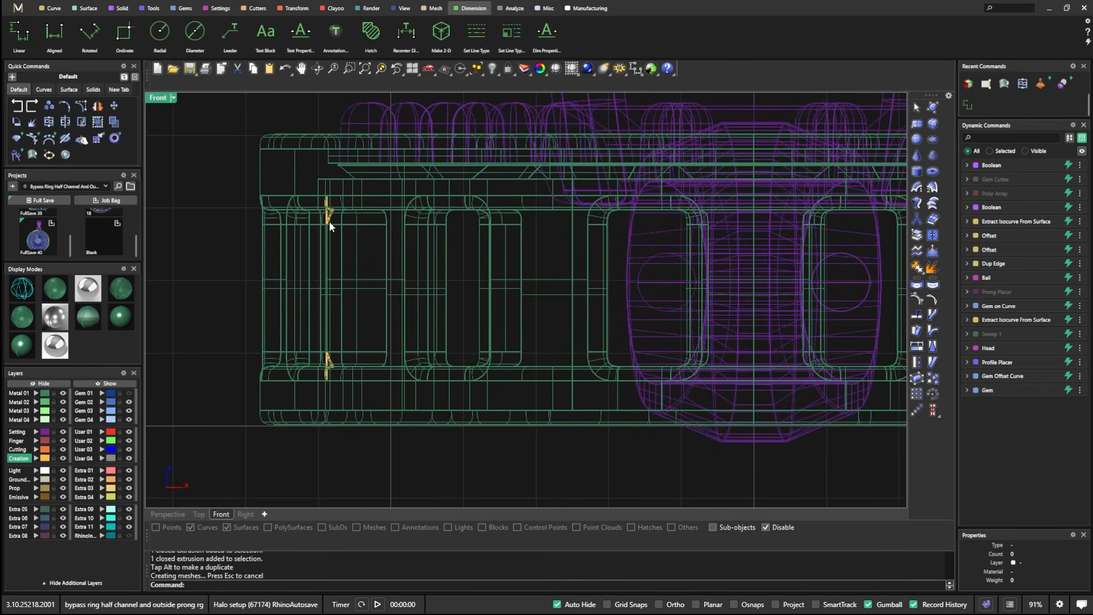
scroll(329, 221, up, 3)
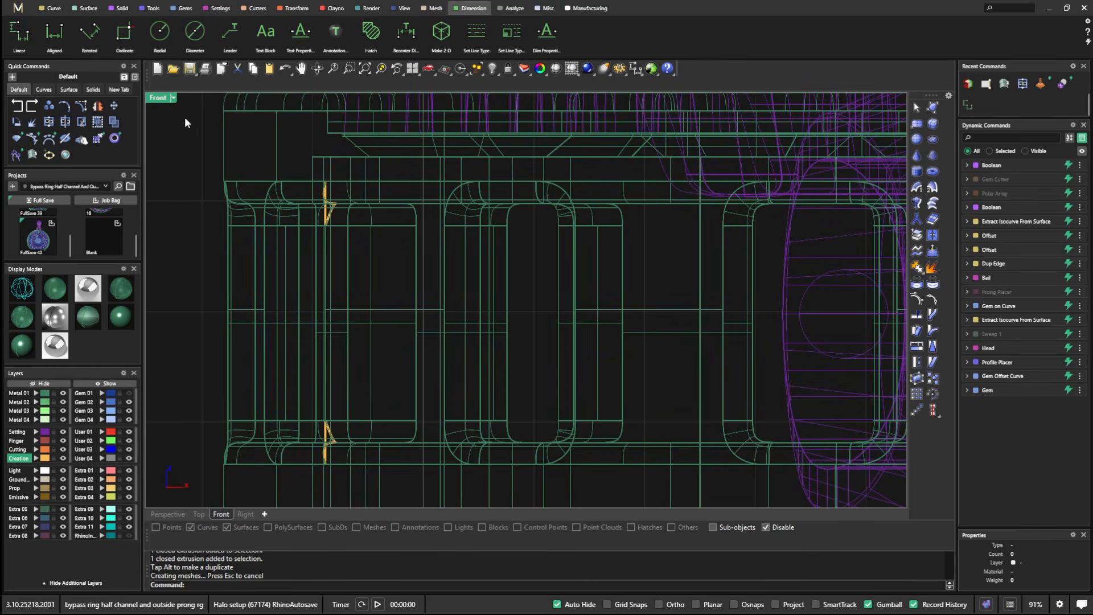
double_click(158, 98)
scroll(288, 316, up, 2)
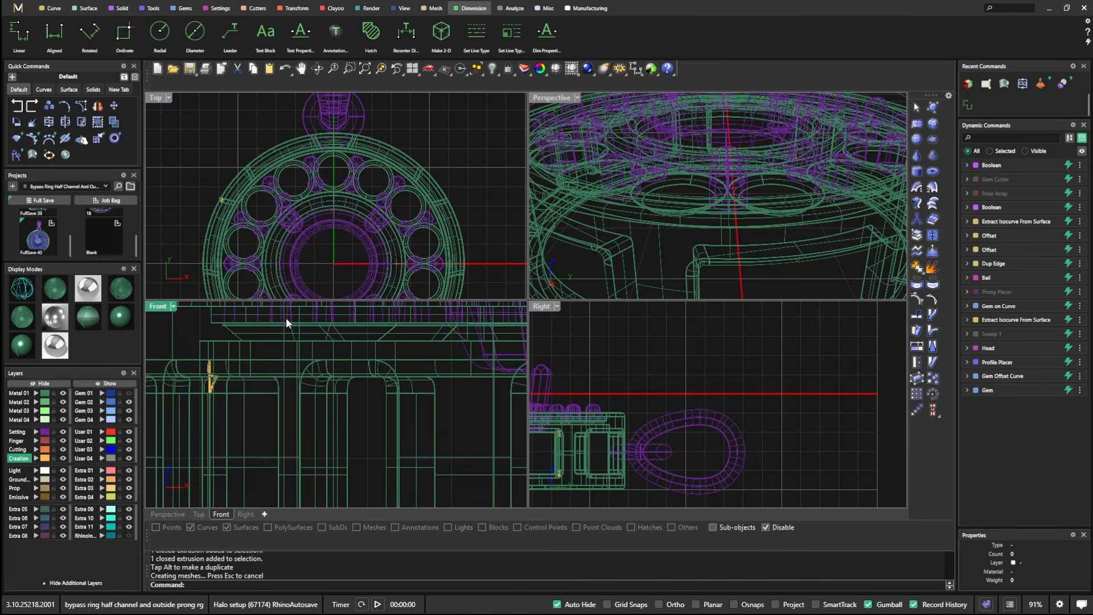
scroll(210, 323, up, 3)
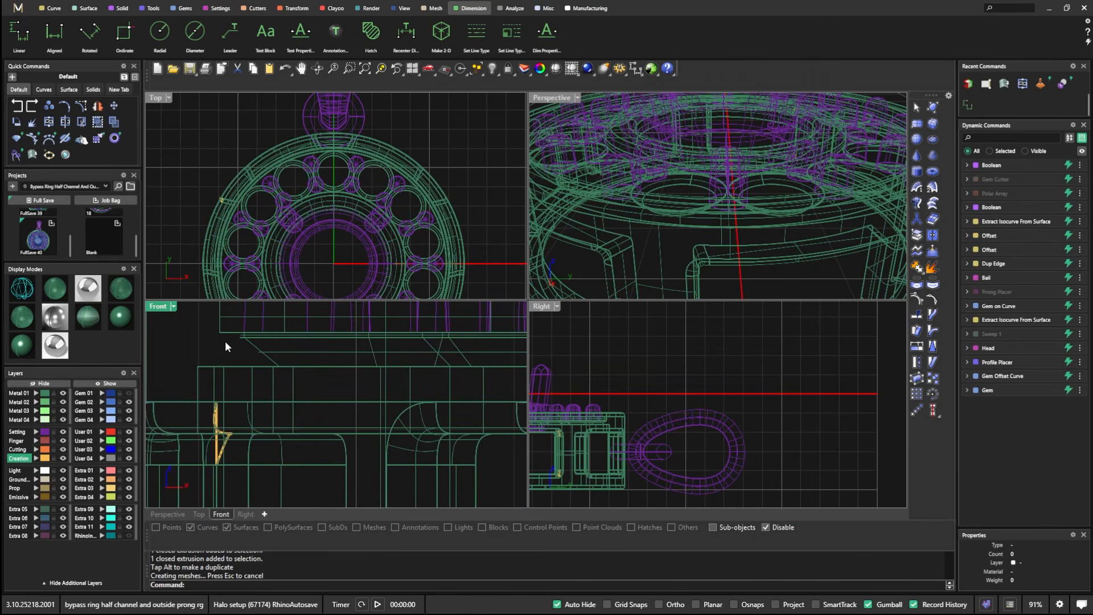
Step: Turn on Ortho and object snaps and place the first linear dimension point on the seat's lower corner in the Front view
click(19, 32)
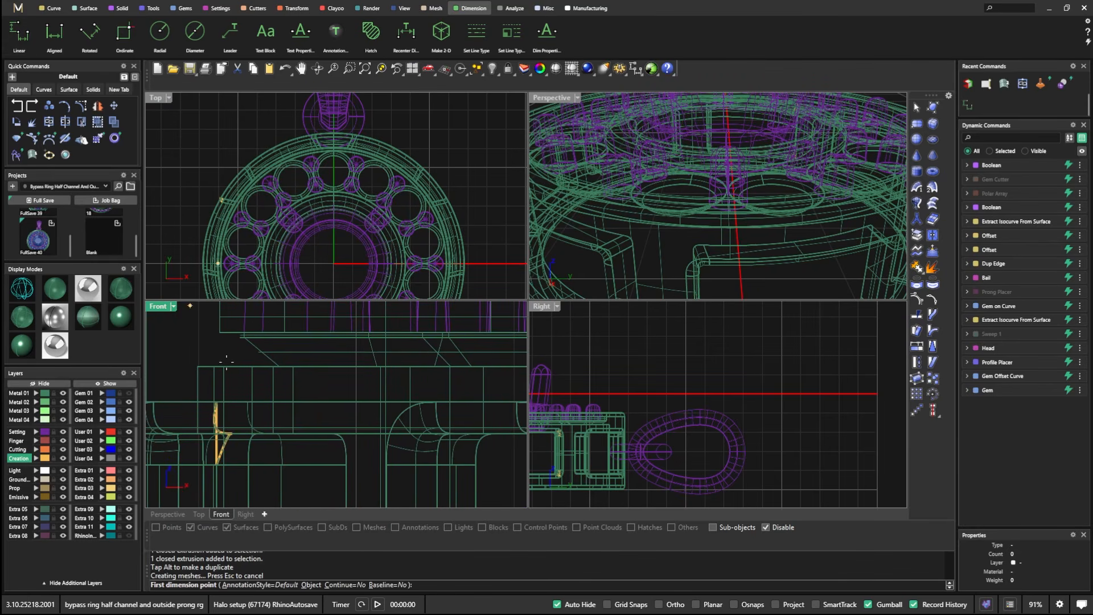
scroll(246, 382, up, 2)
scroll(256, 378, down, 2)
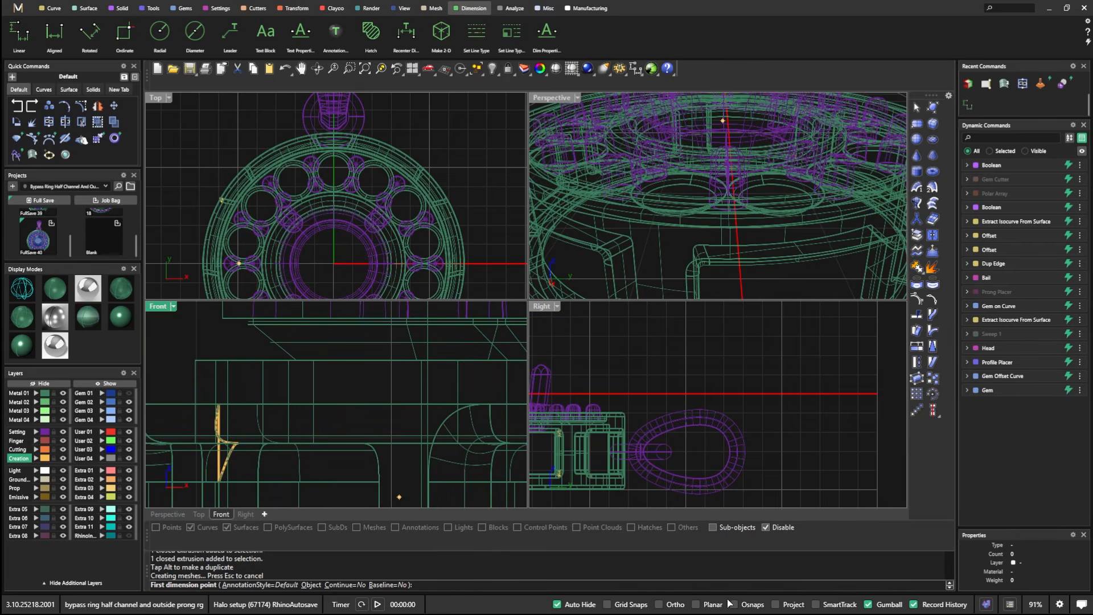
click(659, 605)
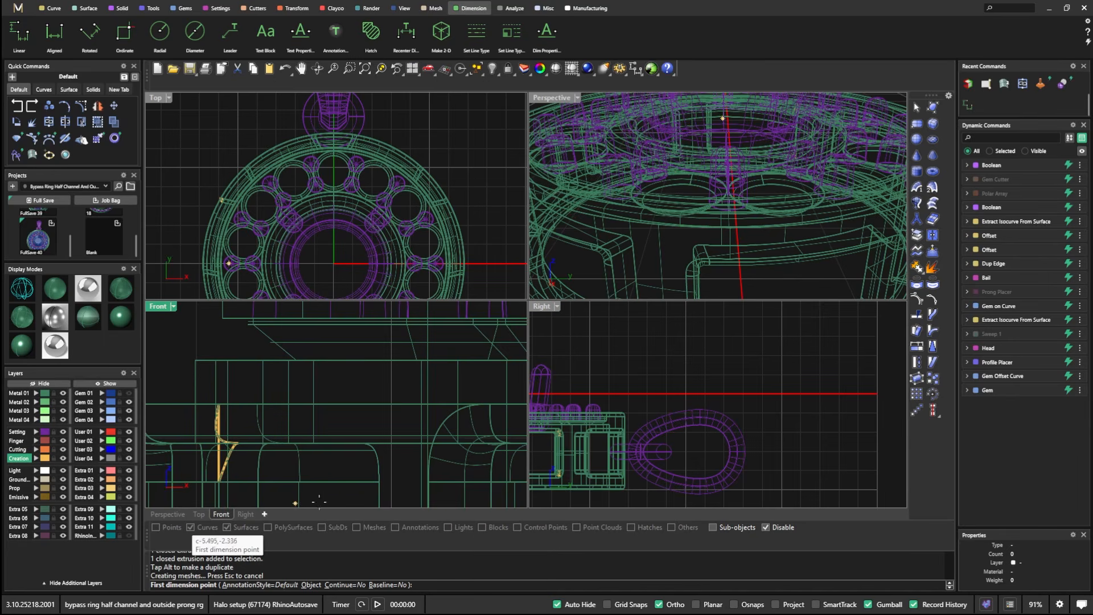
click(734, 605)
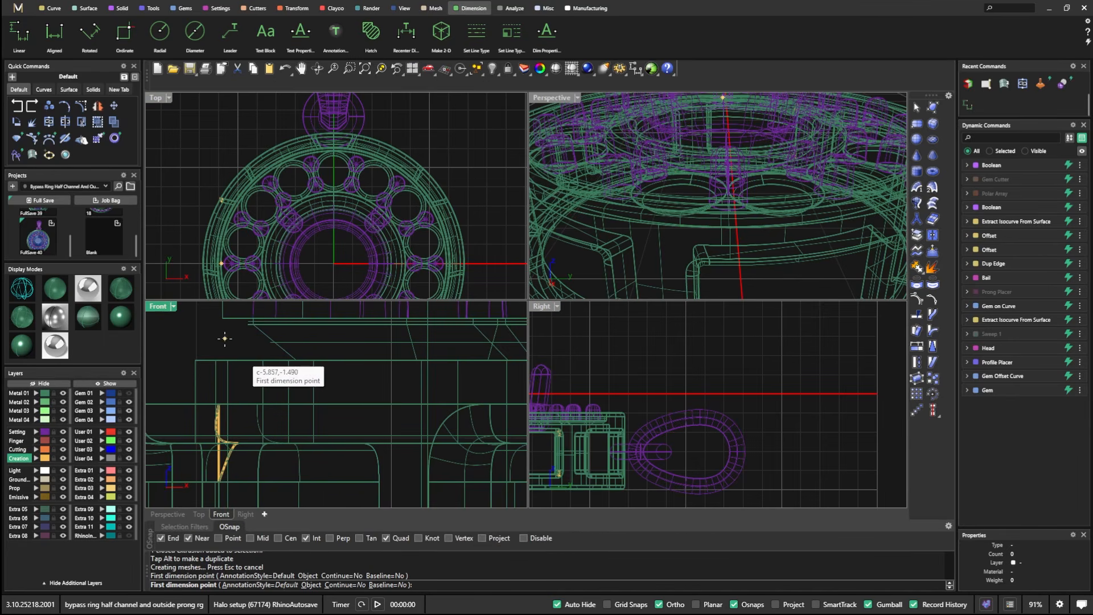
click(220, 321)
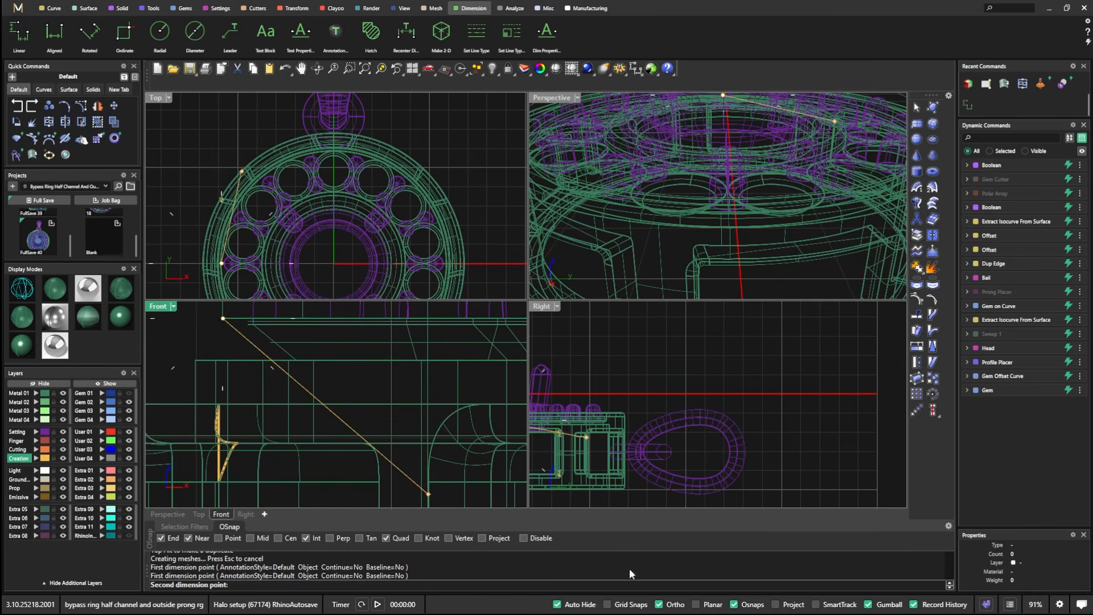
Step: Measure the shelf thickness straight down from the seat corner to the hollow in the Front view, switching object snaps off, and cancel the dimension
click(734, 605)
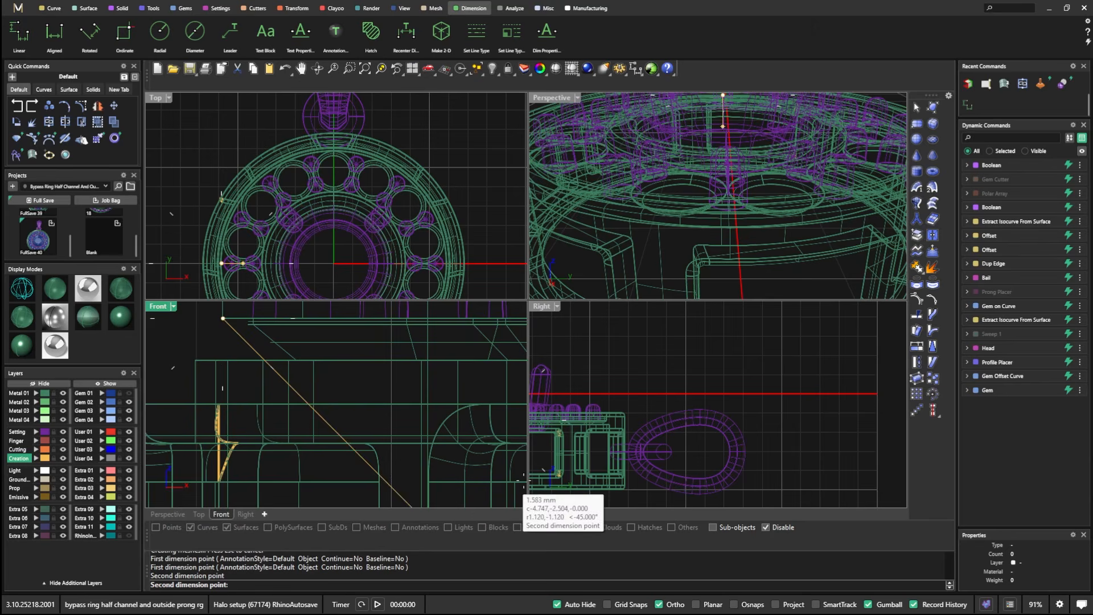
click(735, 605)
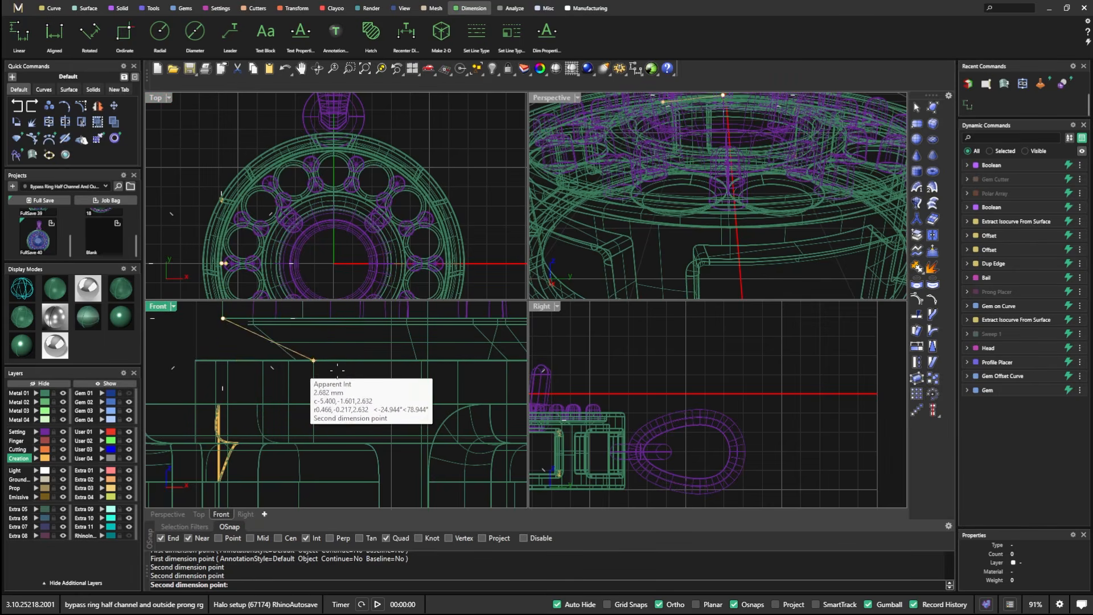
click(734, 605)
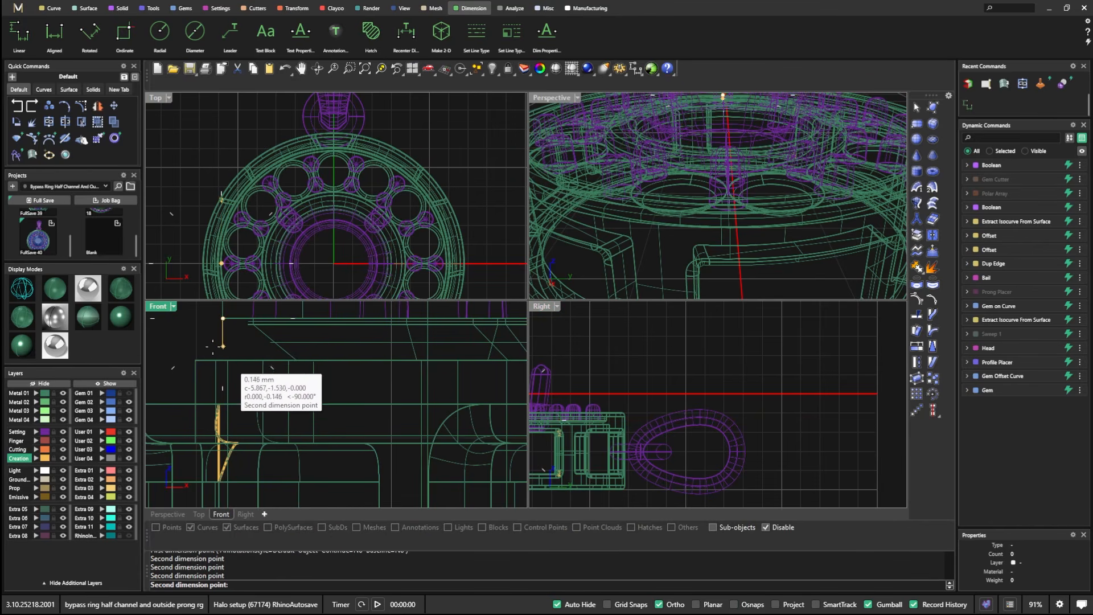
scroll(225, 352, up, 2)
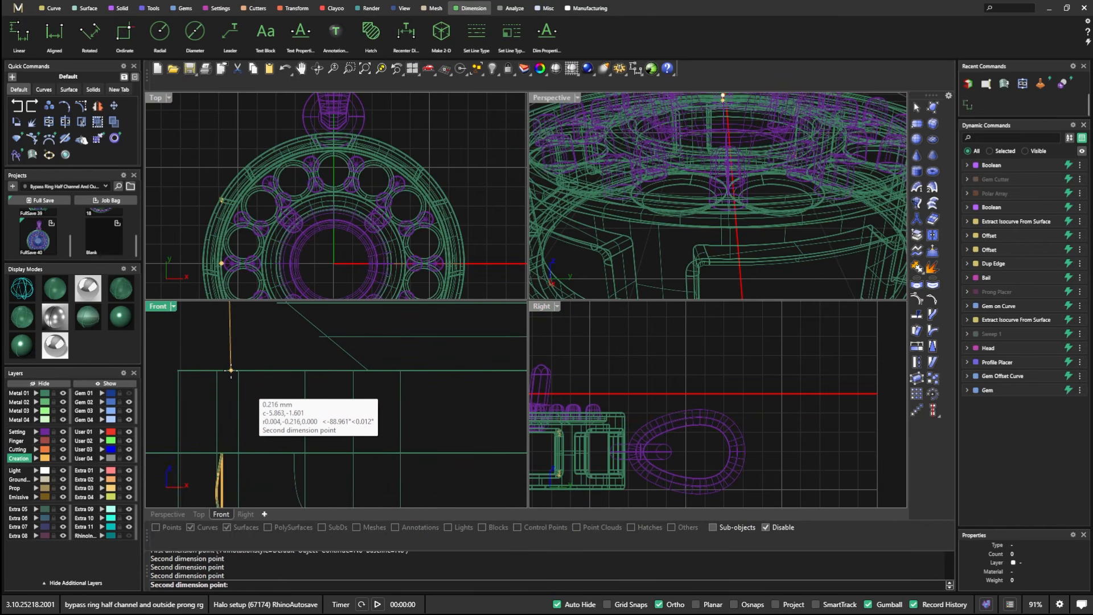
scroll(230, 370, up, 2)
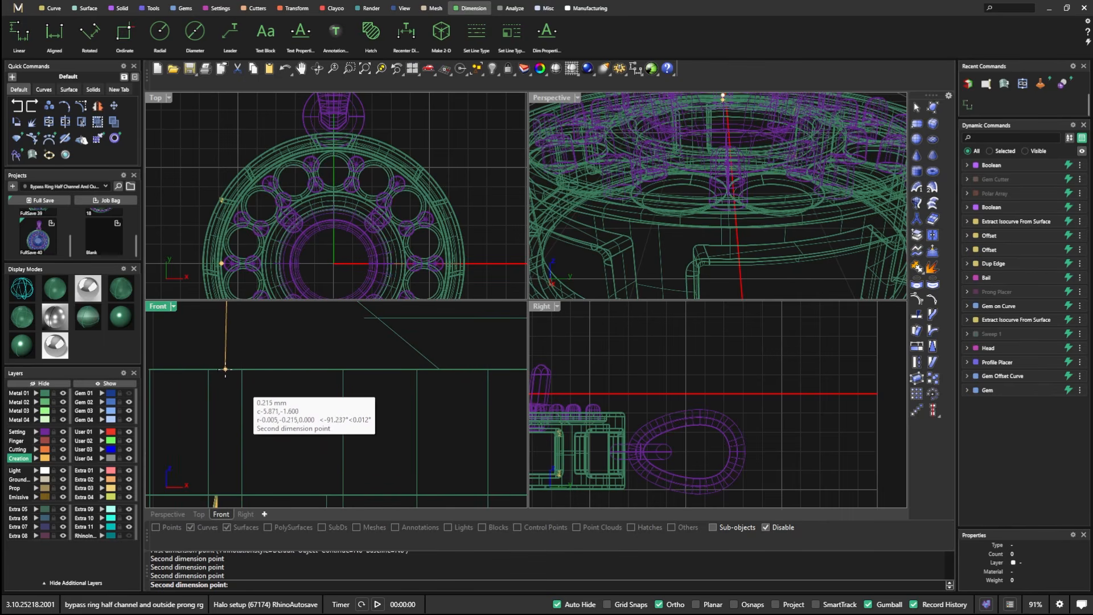
scroll(229, 381, down, 2)
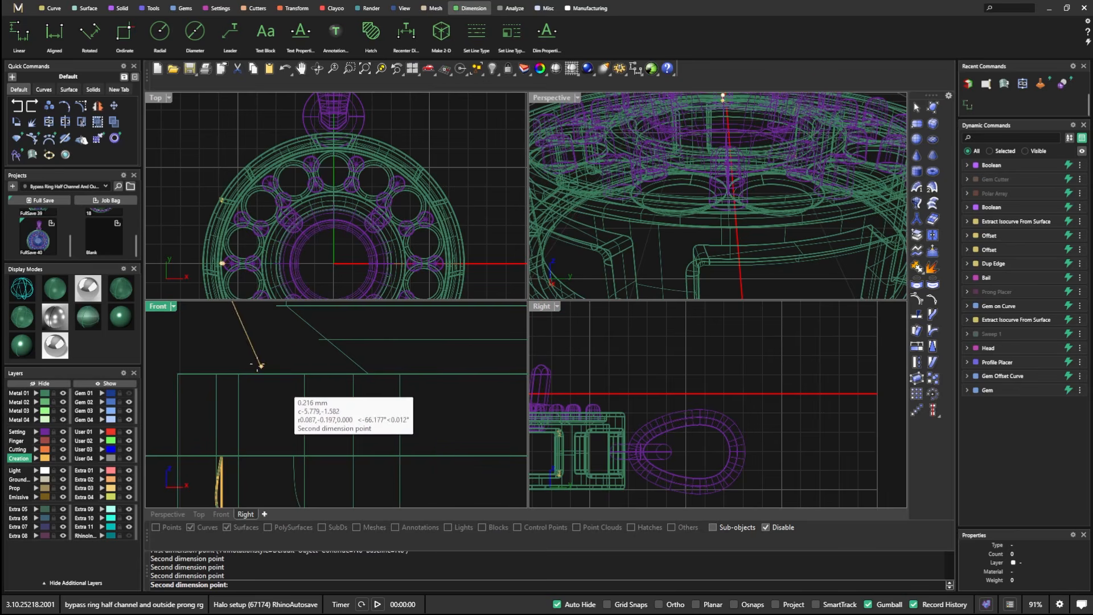
scroll(230, 377, up, 2)
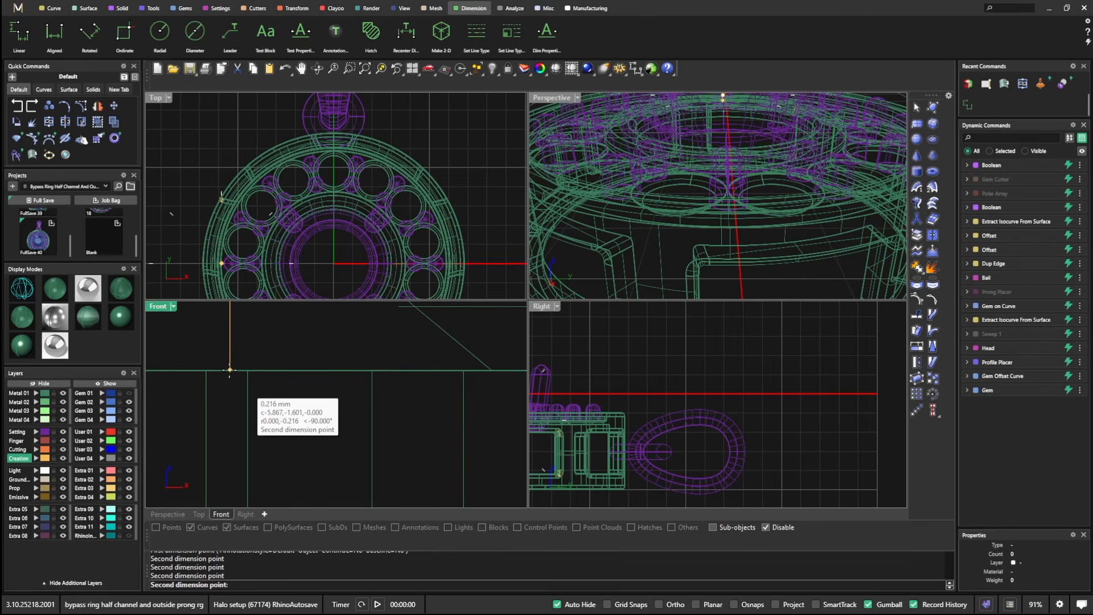
scroll(229, 370, down, 1)
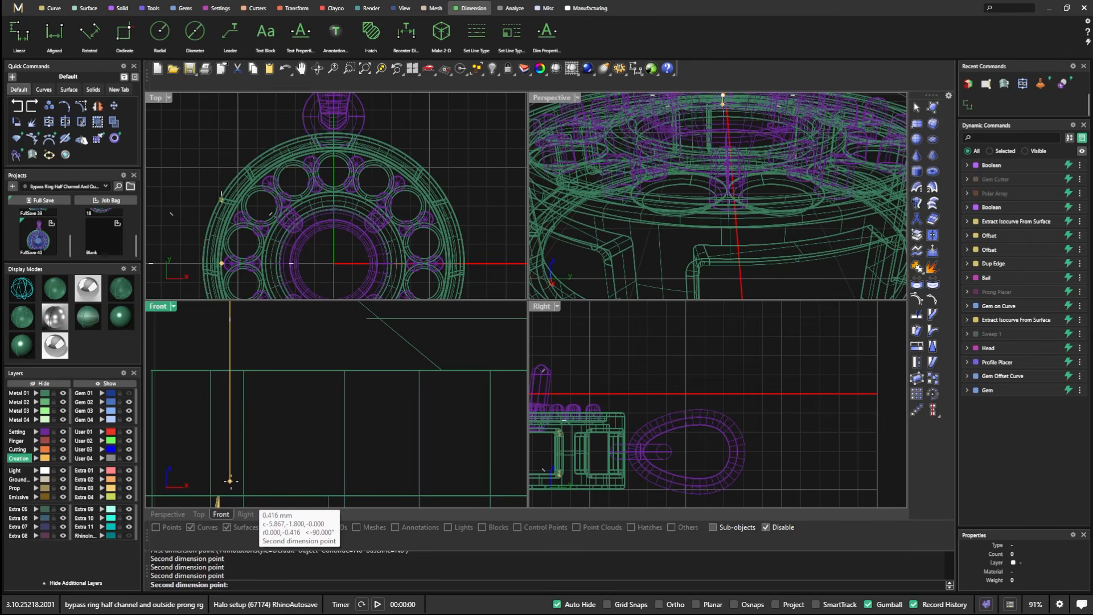
right_drag(230, 481, 250, 337)
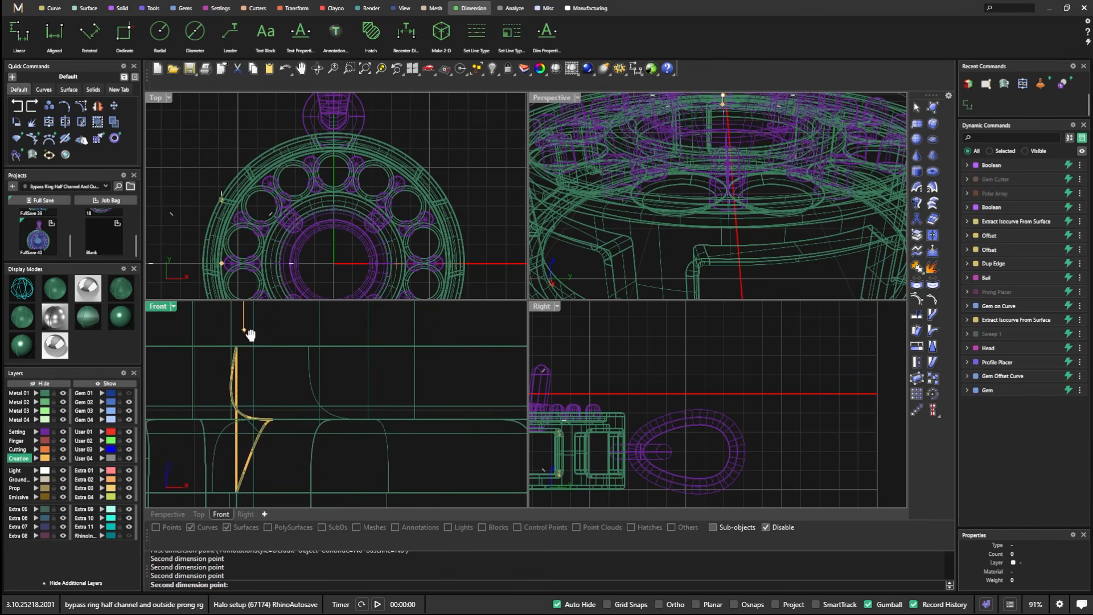
scroll(251, 337, down, 5)
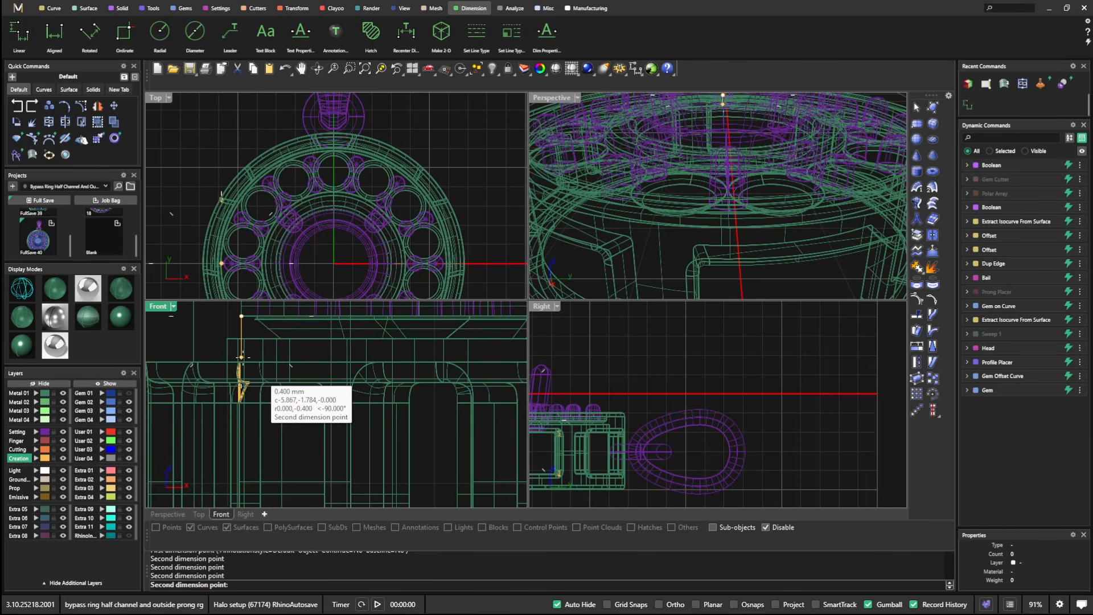
scroll(242, 357, up, 2)
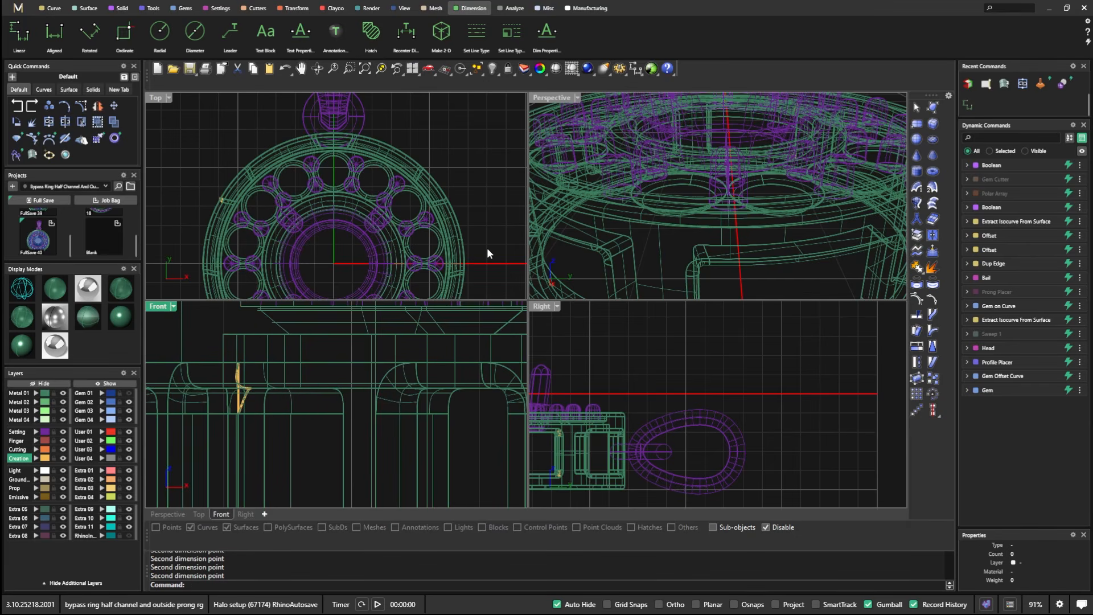
scroll(286, 347, down, 3)
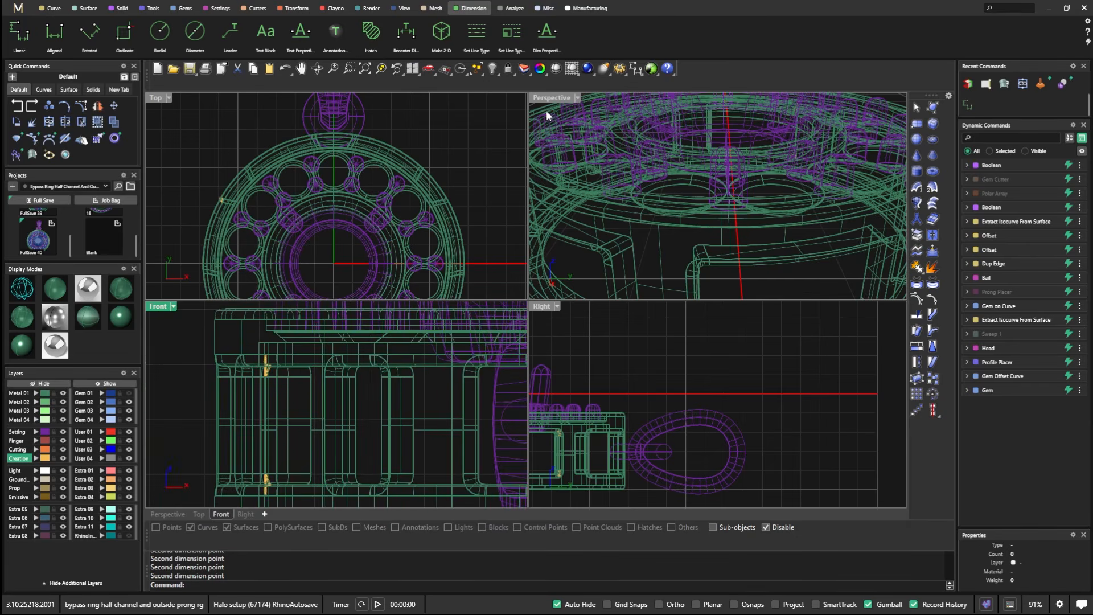
Step: Maximize the Perspective view, switch it to shaded display, and examine the pendant's seats, prongs and side cutouts
double_click(547, 98)
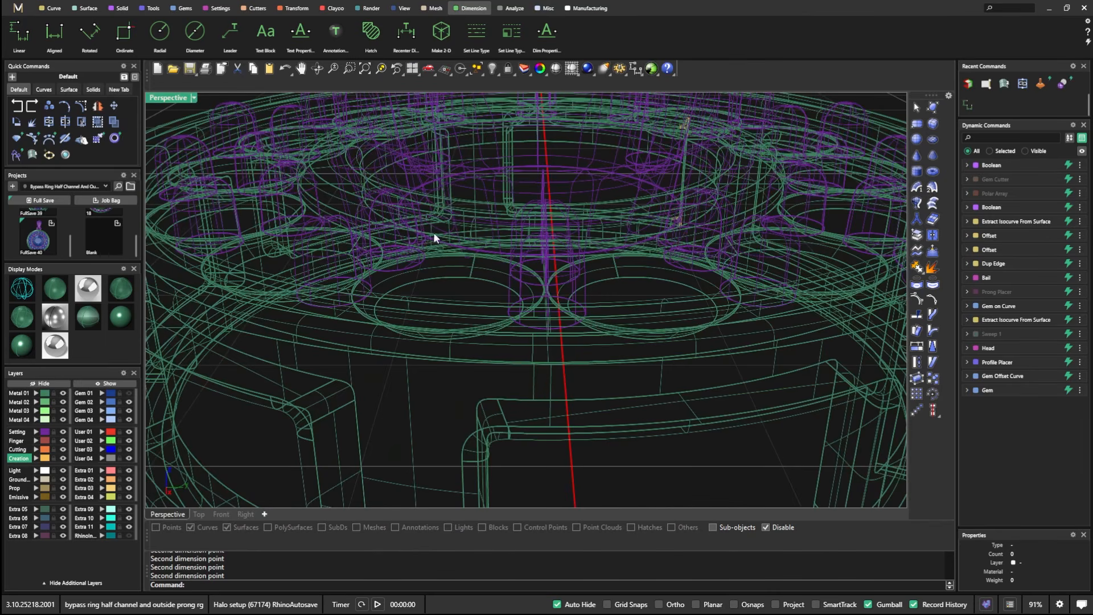
click(25, 320)
scroll(365, 249, down, 5)
right_drag(268, 251, 296, 264)
click(57, 290)
right_drag(234, 307, 240, 328)
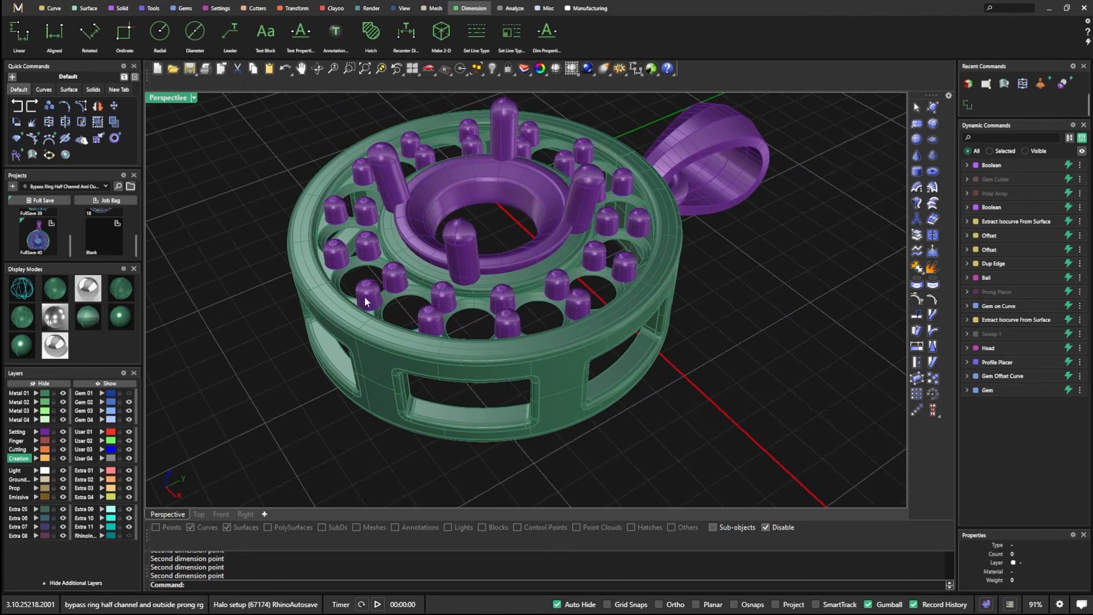
scroll(344, 279, up, 6)
scroll(392, 279, down, 5)
right_drag(394, 280, 489, 356)
scroll(467, 294, down, 6)
right_drag(468, 296, 499, 268)
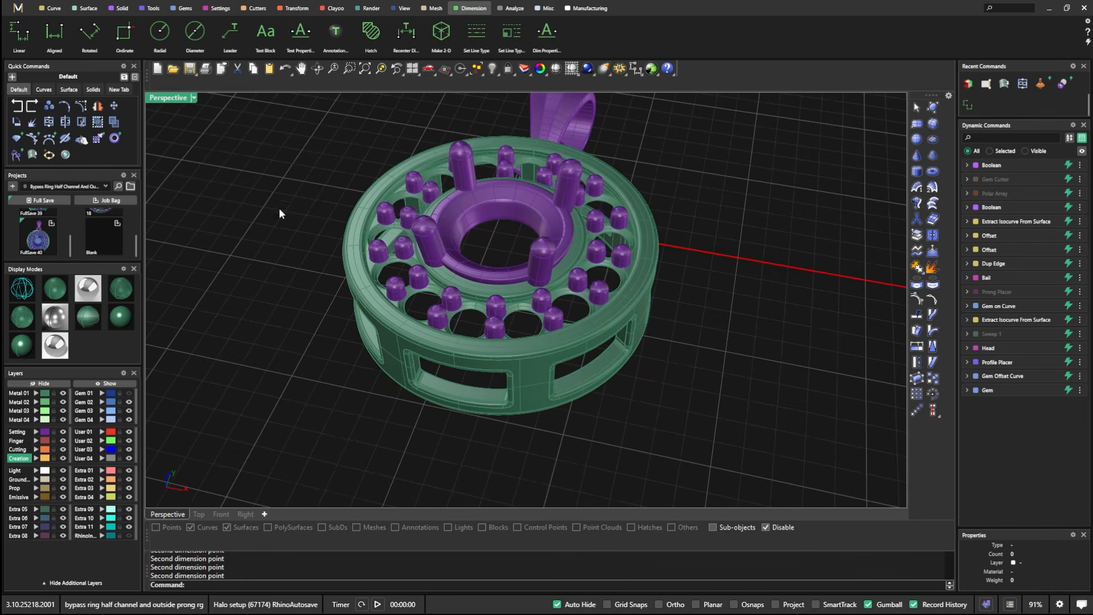
Step: Boolean-union the halo prongs with the pendant's green base
click(120, 9)
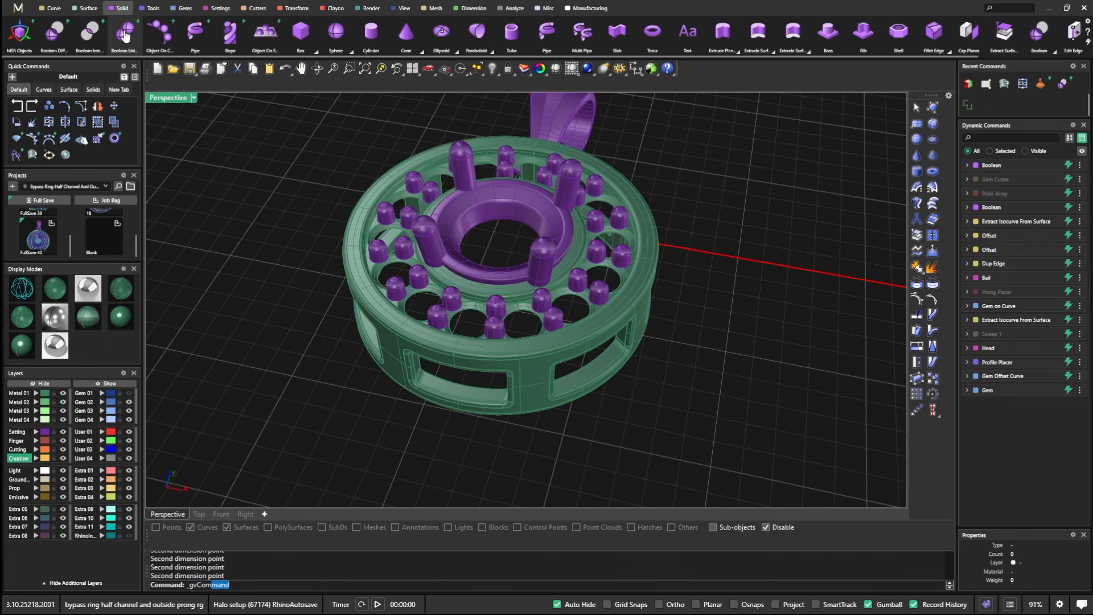
click(126, 35)
click(345, 242)
key(Return)
click(385, 219)
key(Return)
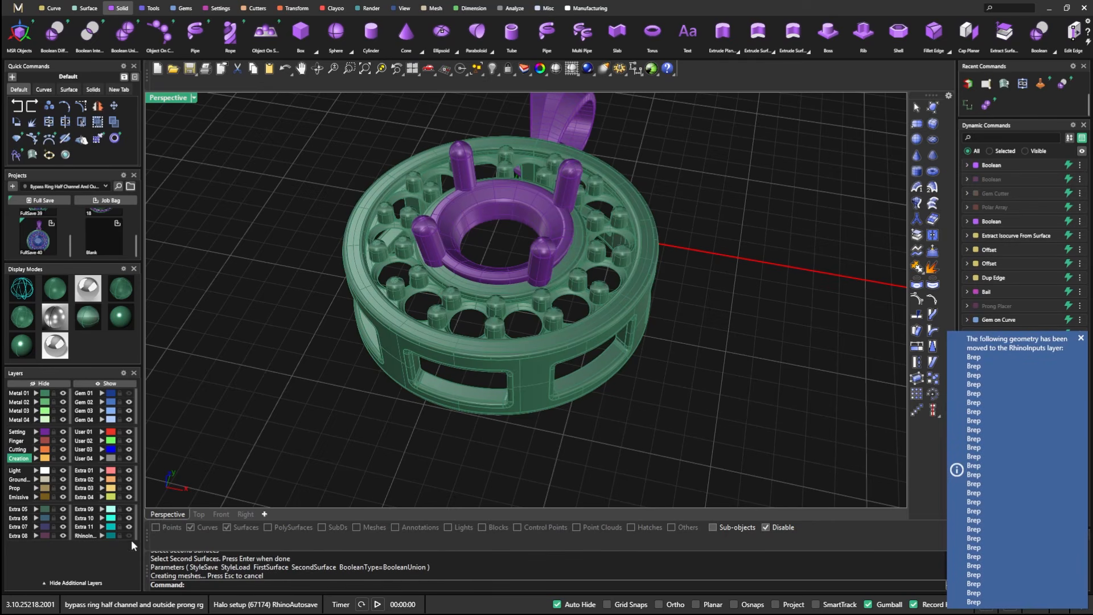
Step: Boolean-union the four-prong centre head with the pendant base
right_click(348, 144)
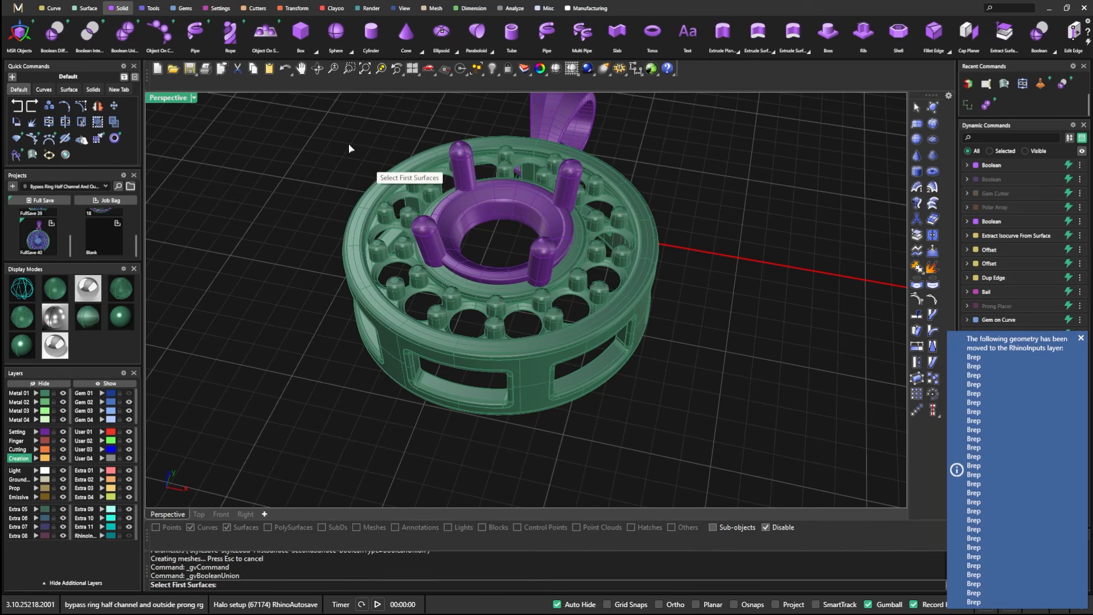
click(391, 179)
right_click(361, 146)
click(456, 211)
right_click(351, 153)
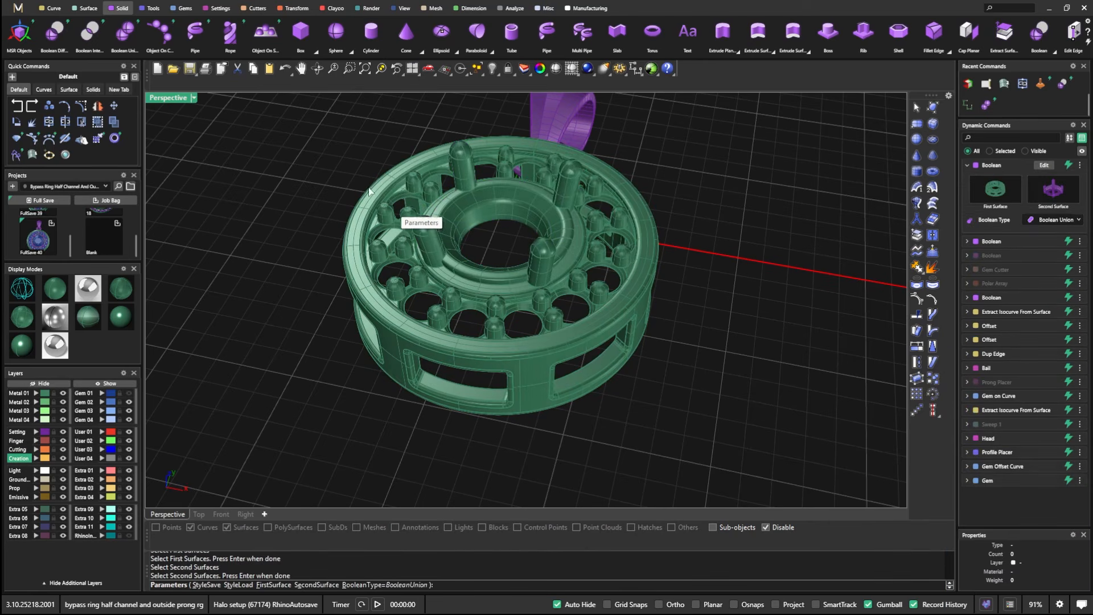
right_click(307, 176)
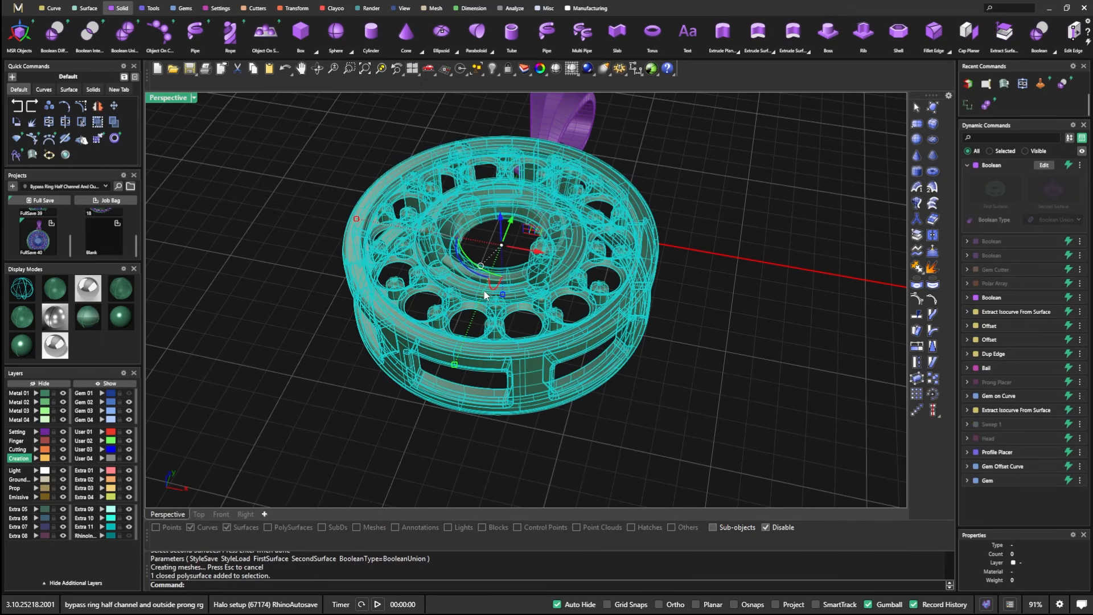
click(823, 451)
right_drag(819, 450, 572, 329)
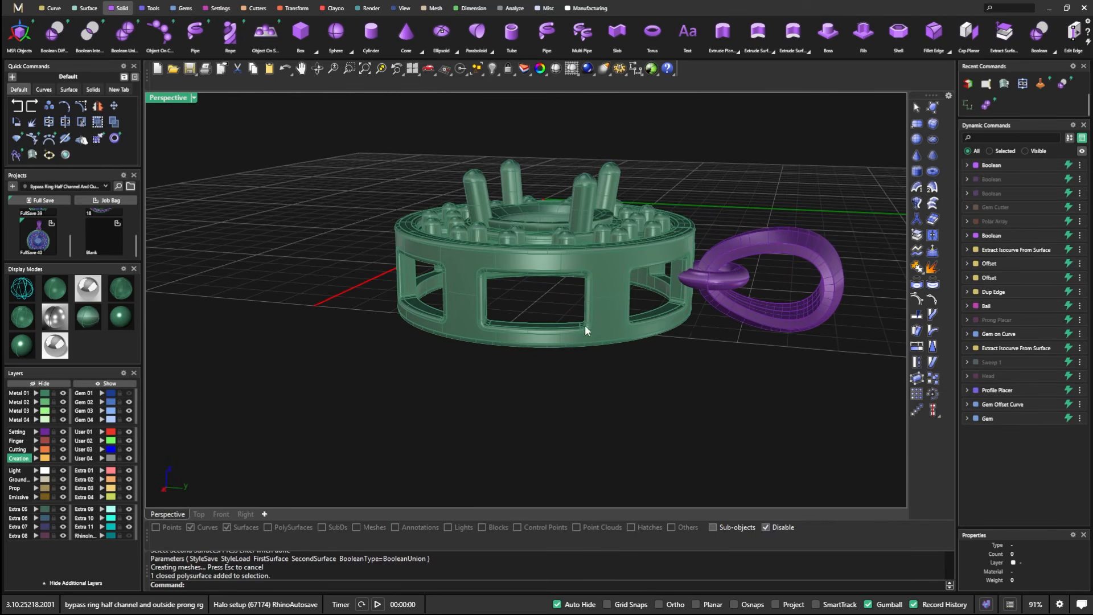
right_click(575, 331)
click(686, 286)
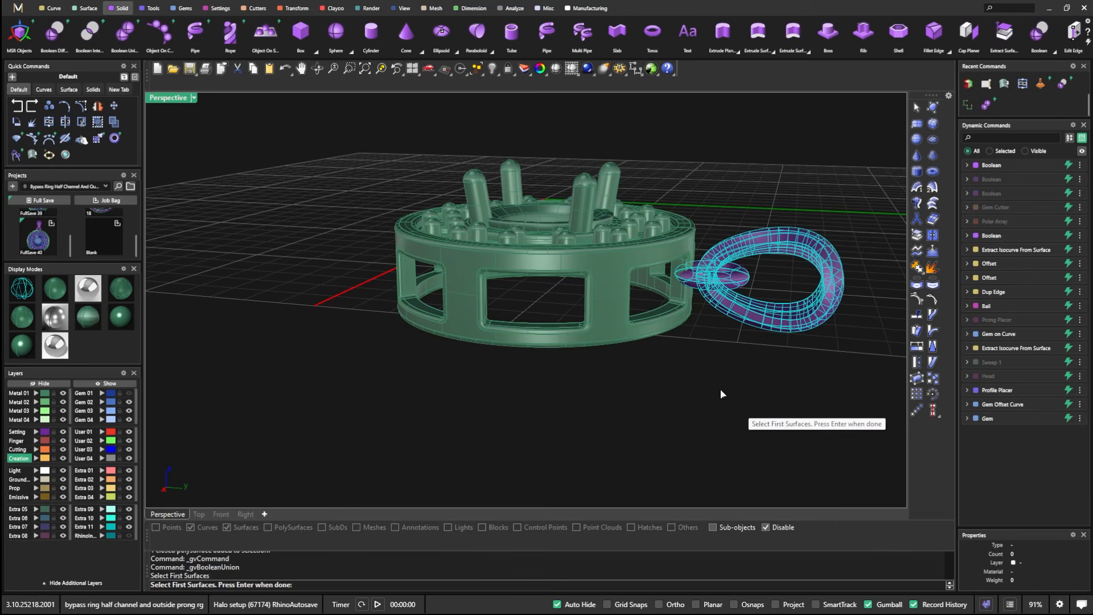
key(Escape)
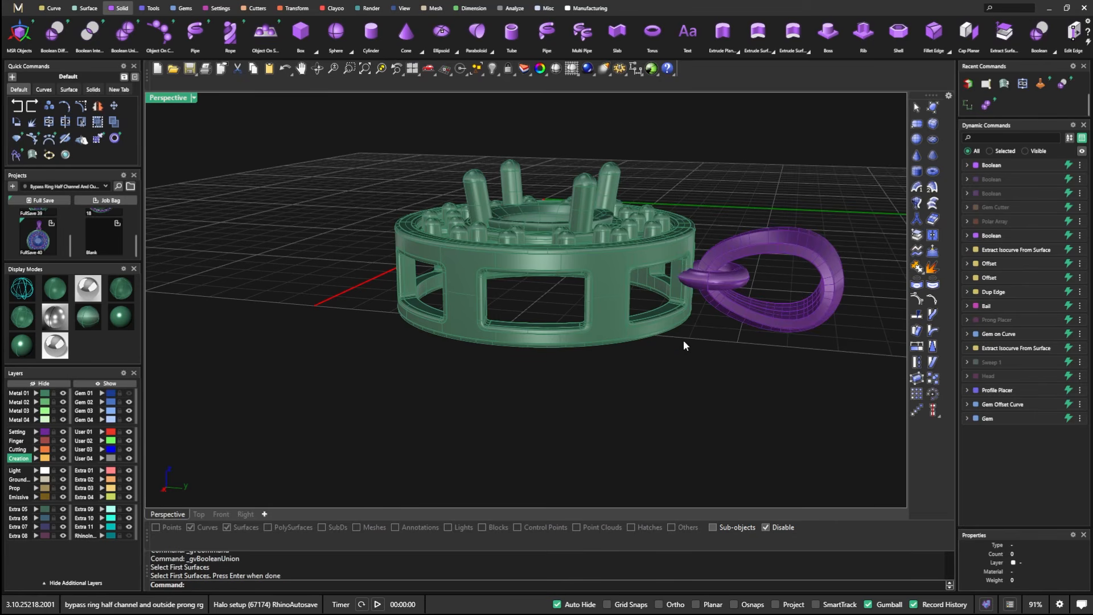
Step: Boolean-union the small jump ring at the pendant's side with the base, leaving the bail separate
right_click(318, 320)
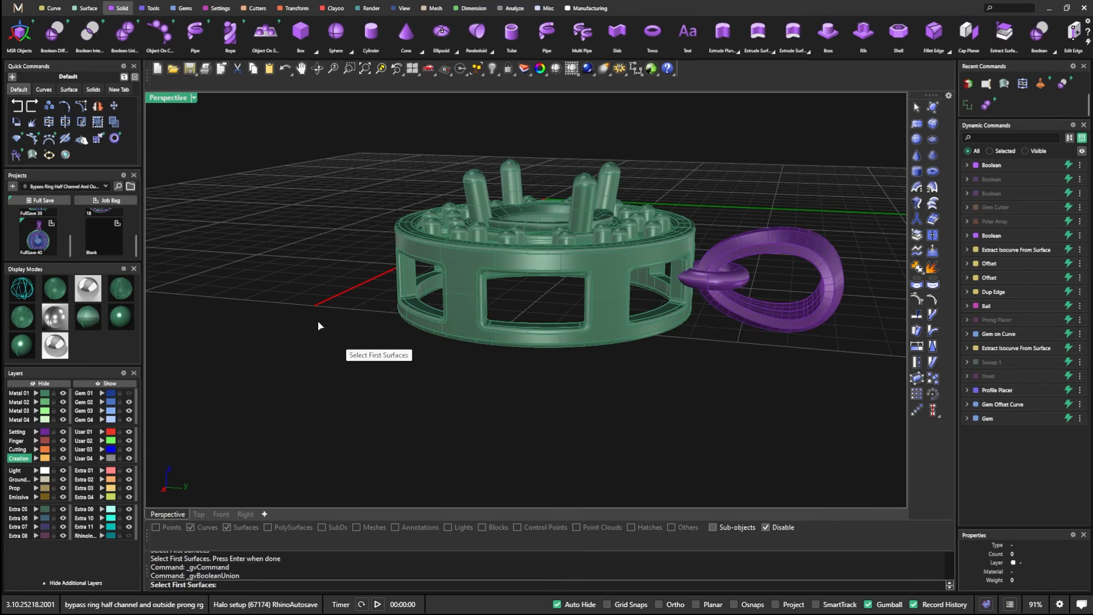
click(691, 282)
right_click(676, 281)
click(657, 259)
right_click(655, 299)
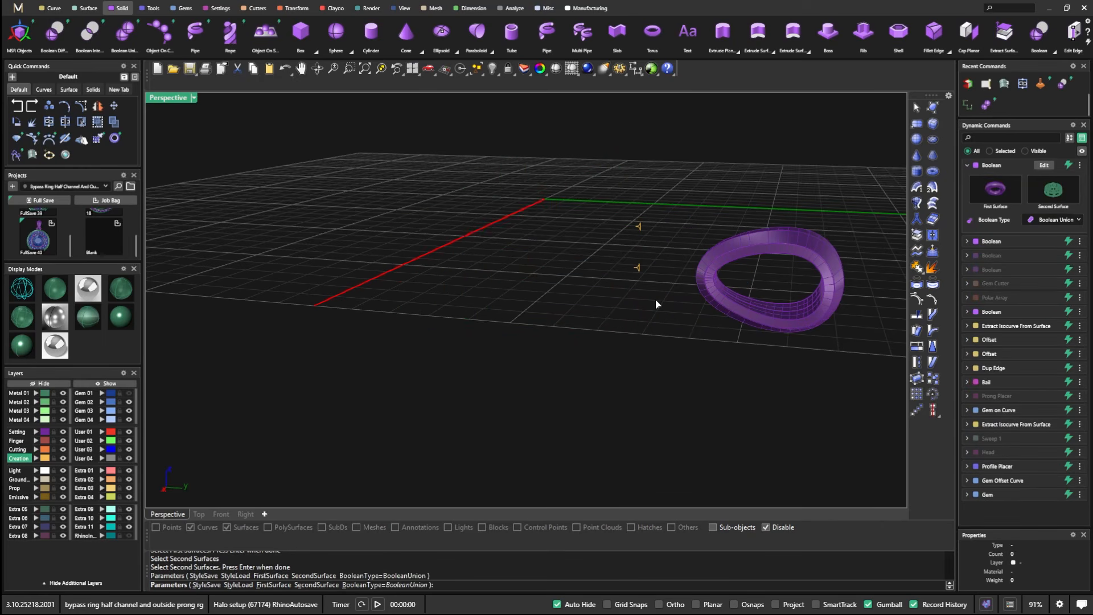
right_drag(610, 312, 564, 307)
Step: Show the Gem 01 layer and examine the assembled pendant from above in a glossy, layer-coloured display mode
click(128, 394)
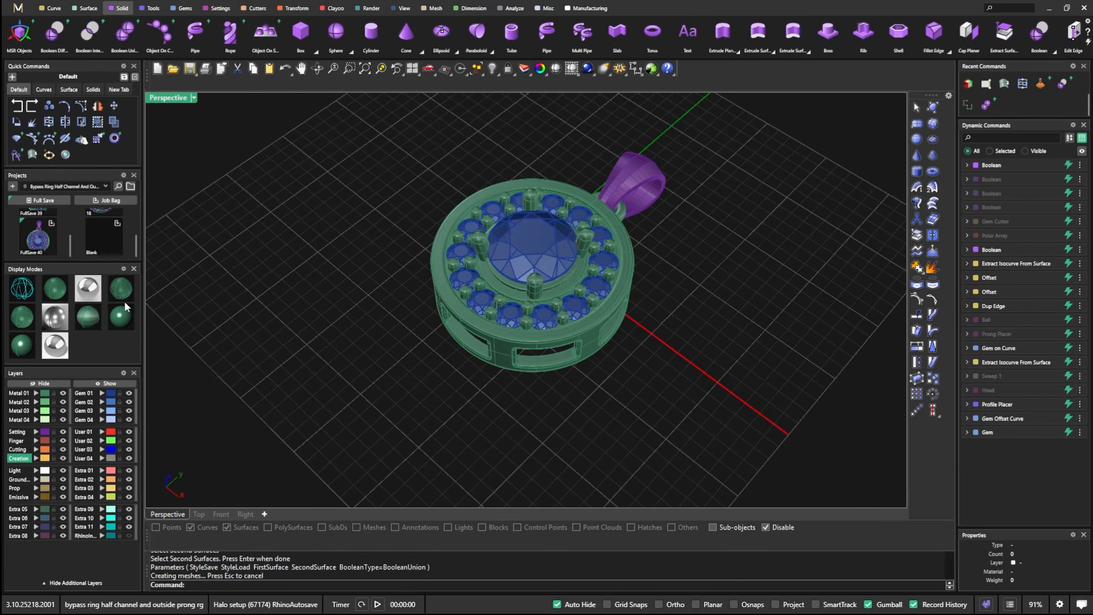
click(120, 322)
mouse_move(289, 286)
right_down()
mouse_move(378, 315)
mouse_move(558, 231)
mouse_move(534, 309)
right_up()
right_drag(671, 327, 537, 308)
scroll(505, 269, down, 6)
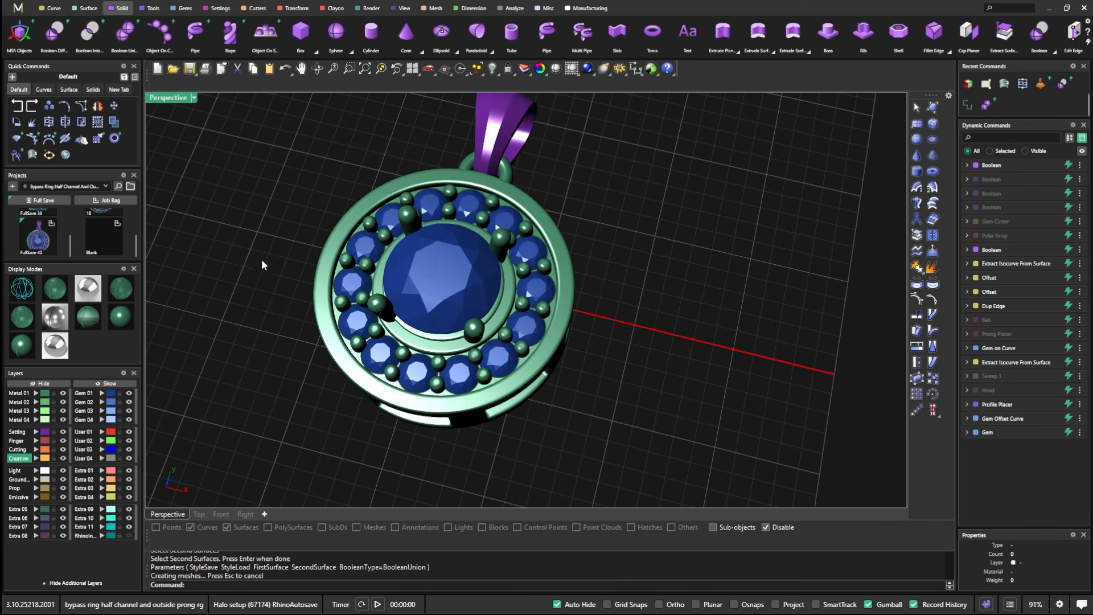
Step: Switch the view to the realistic metal-and-gem display mode and examine the pendant from the side and above
click(80, 298)
right_drag(571, 307, 489, 289)
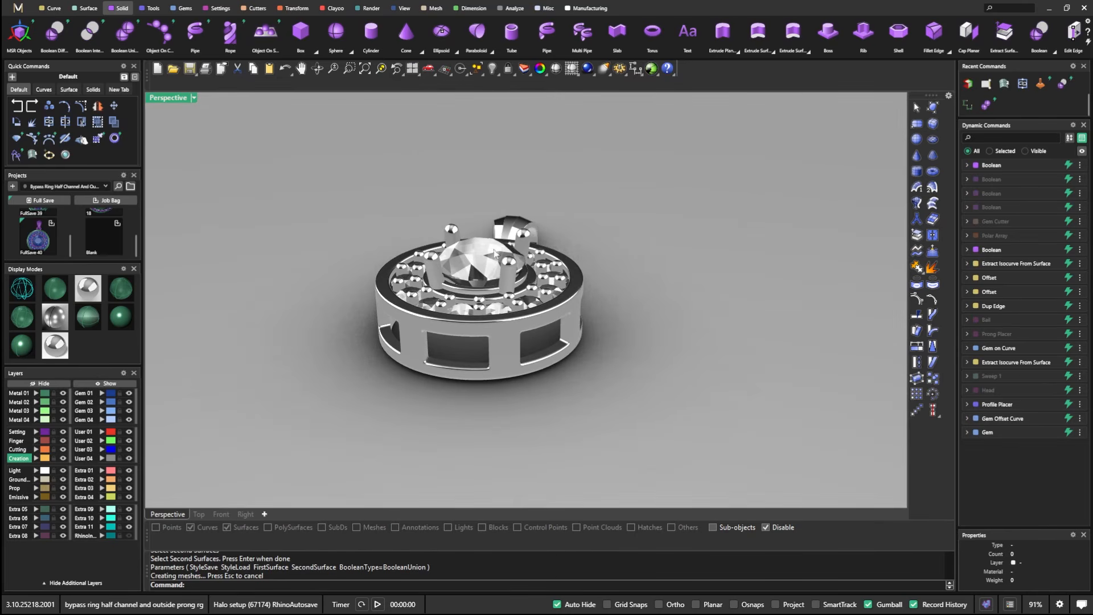
scroll(487, 293, up, 3)
right_drag(554, 327, 618, 256)
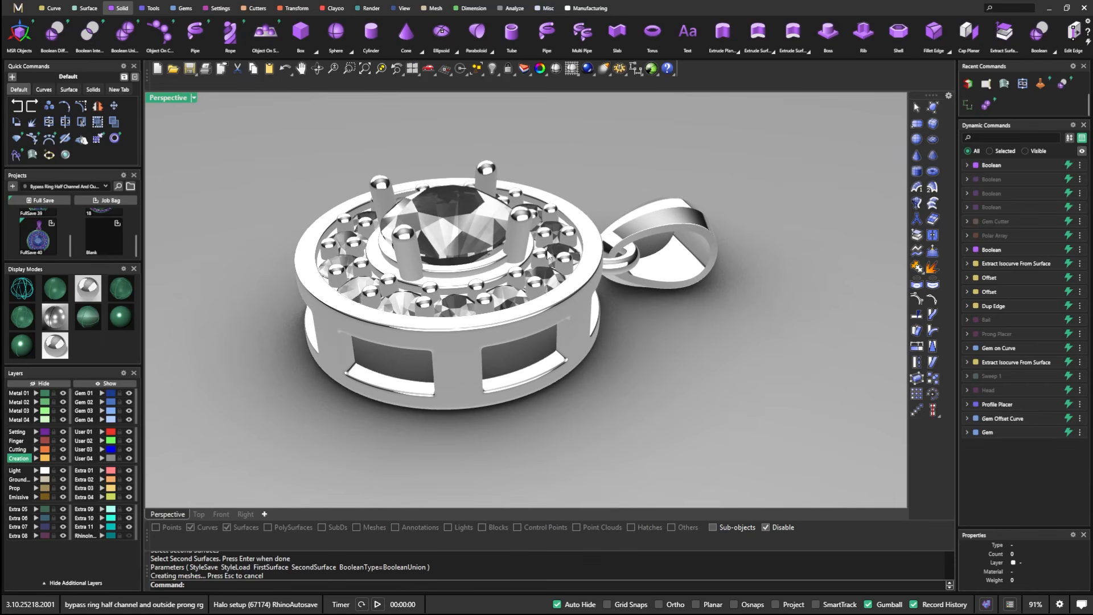
scroll(564, 253, down, 4)
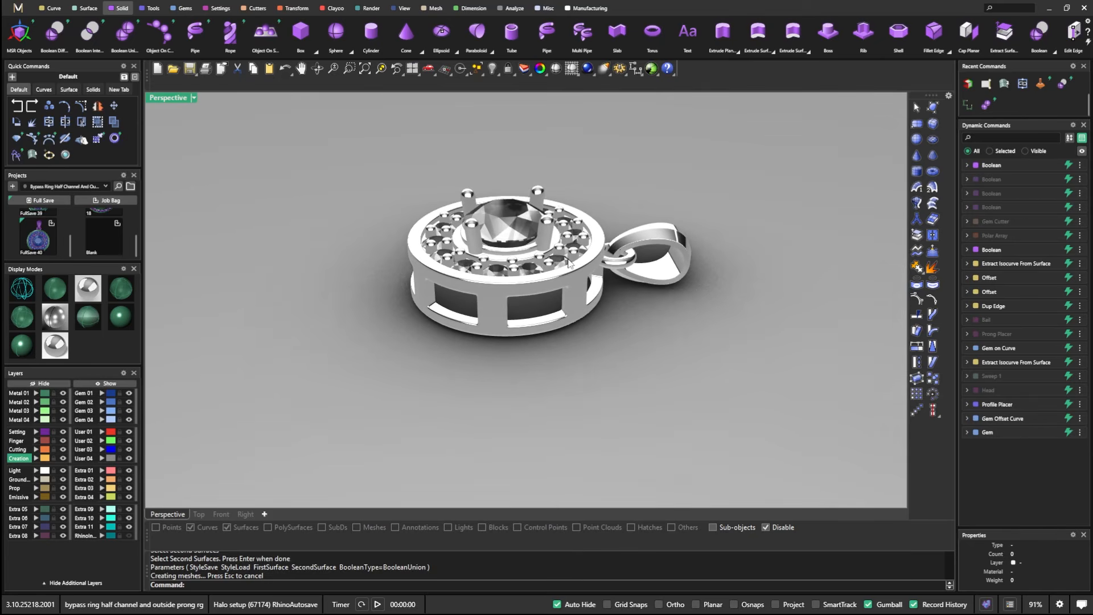
mouse_move(430, 293)
right_down()
mouse_move(408, 305)
mouse_move(513, 352)
right_up()
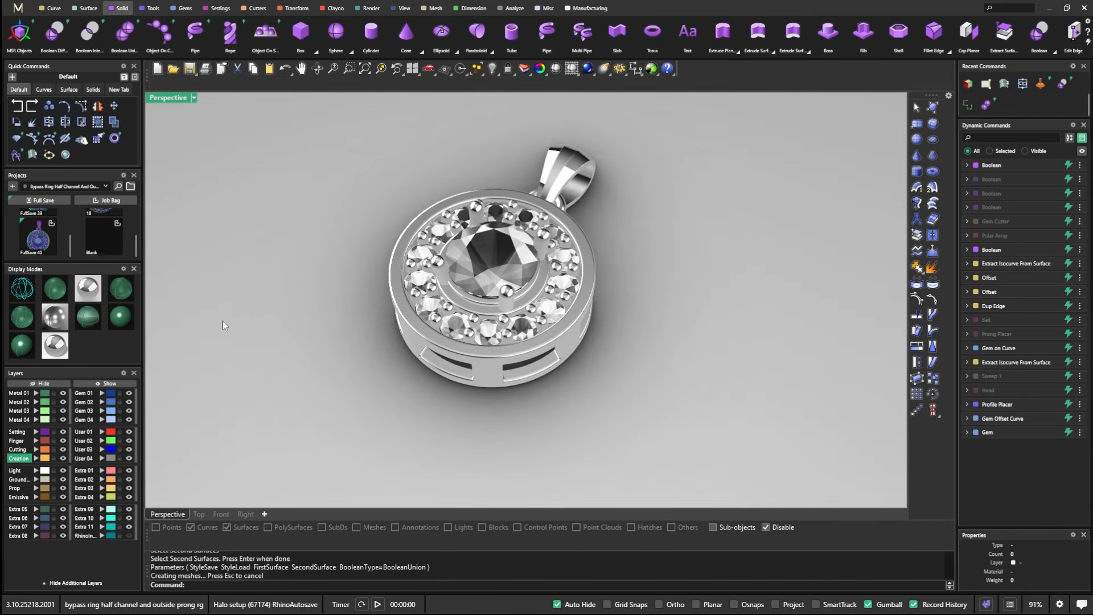
Step: Return the Perspective view to shaded display and look over the whole pendant with its gems and bail
click(49, 288)
scroll(546, 301, up, 2)
scroll(569, 327, down, 4)
right_drag(571, 329, 550, 251)
scroll(550, 250, up, 2)
scroll(522, 319, down, 2)
right_drag(521, 317, 501, 262)
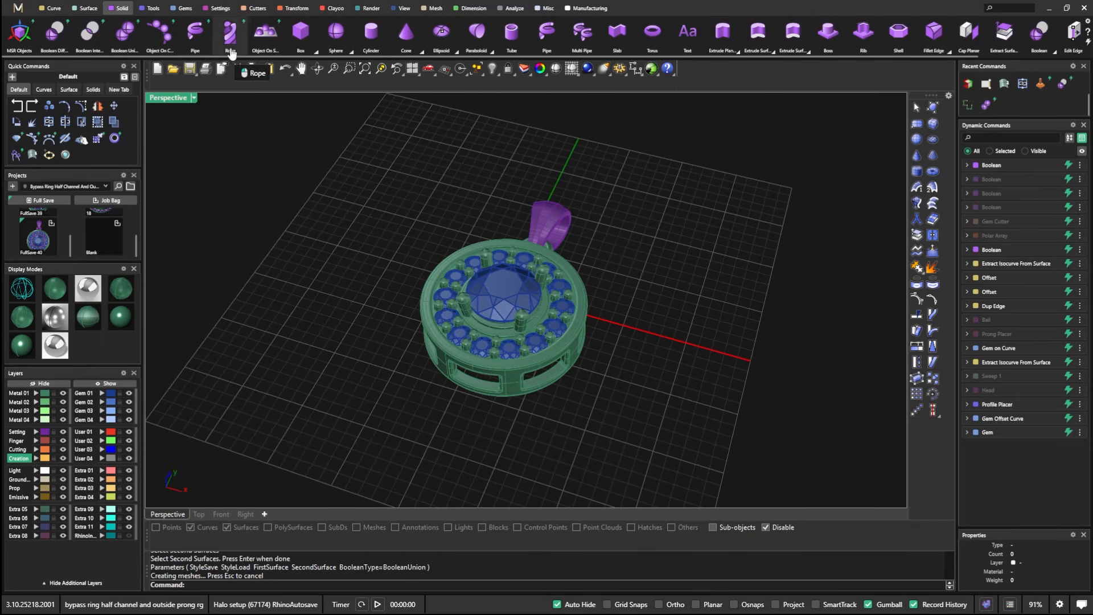
click(185, 8)
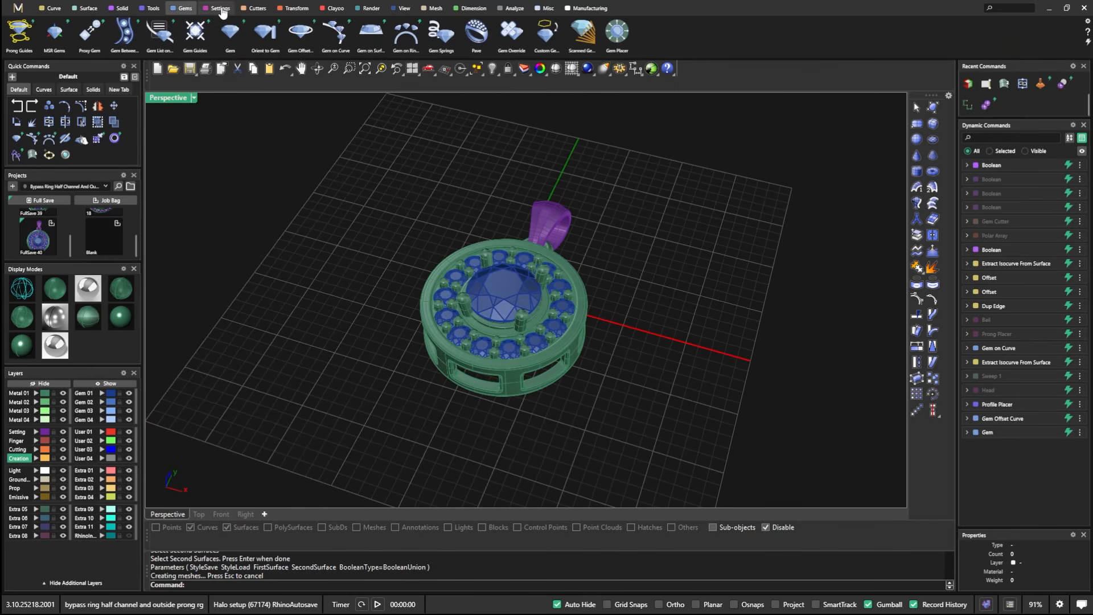
click(220, 8)
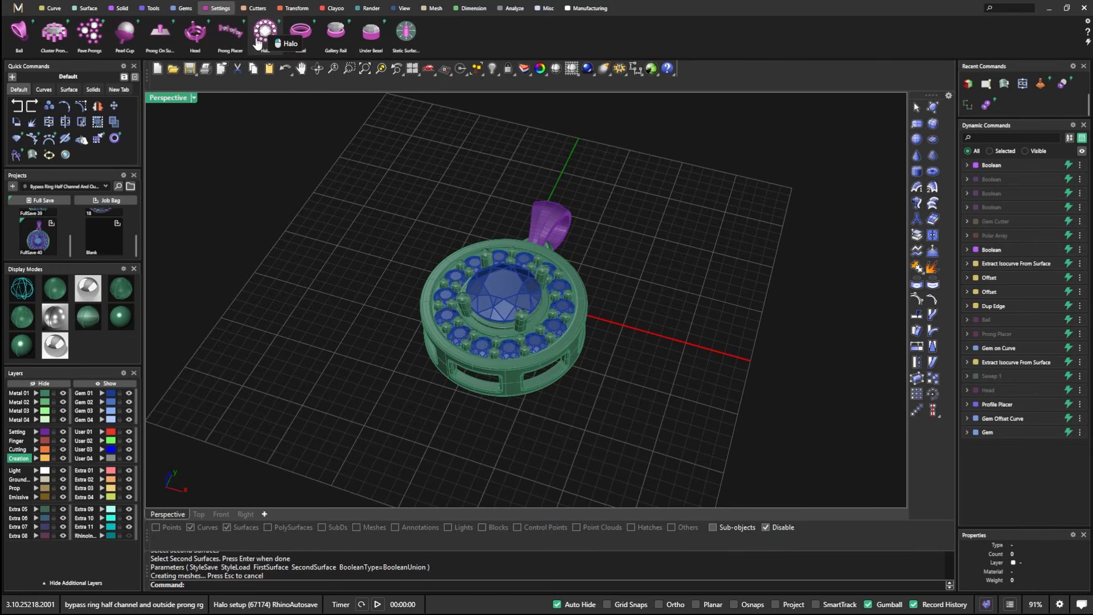
scroll(575, 245, up, 2)
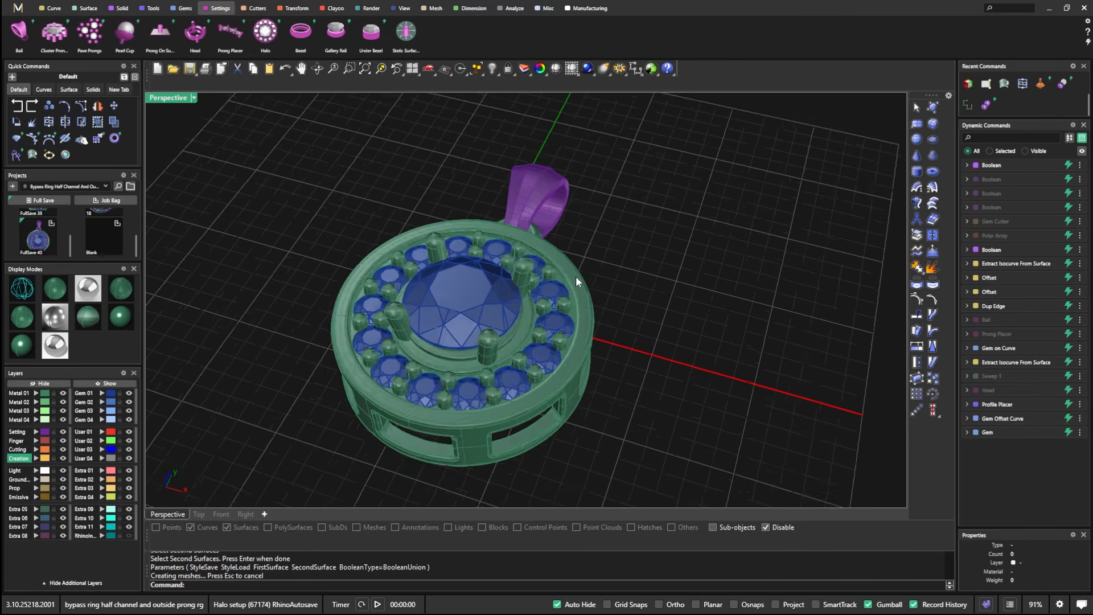
Step: Examine the pendant's side cutouts, halo prongs and outer rim up close from a low side angle
scroll(575, 278, down, 2)
right_drag(547, 371, 347, 268)
scroll(537, 312, up, 6)
scroll(314, 221, up, 5)
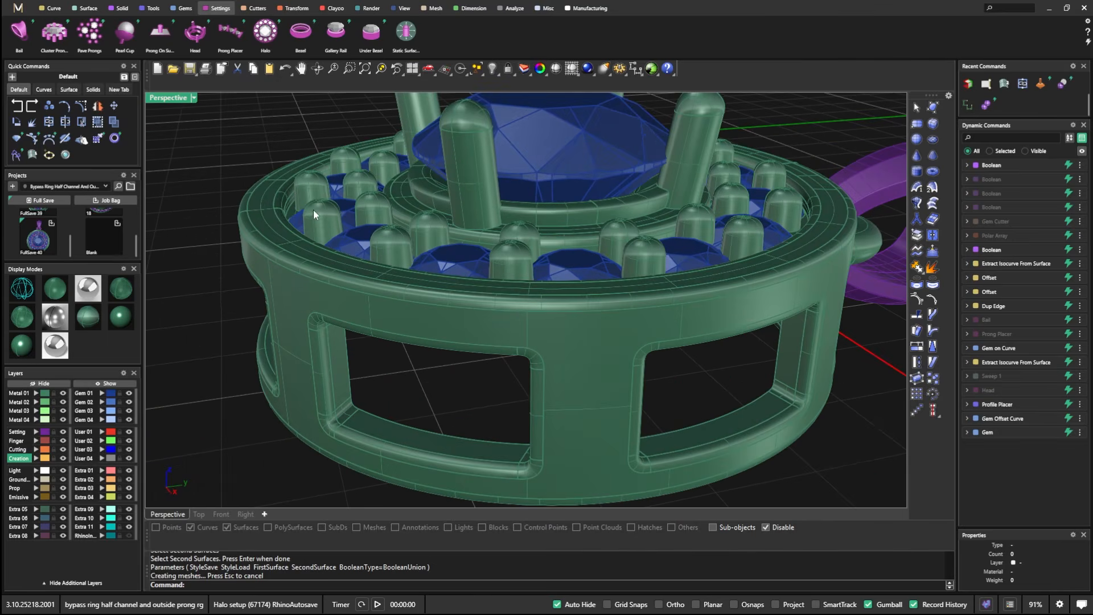
scroll(325, 183, down, 3)
scroll(350, 237, down, 3)
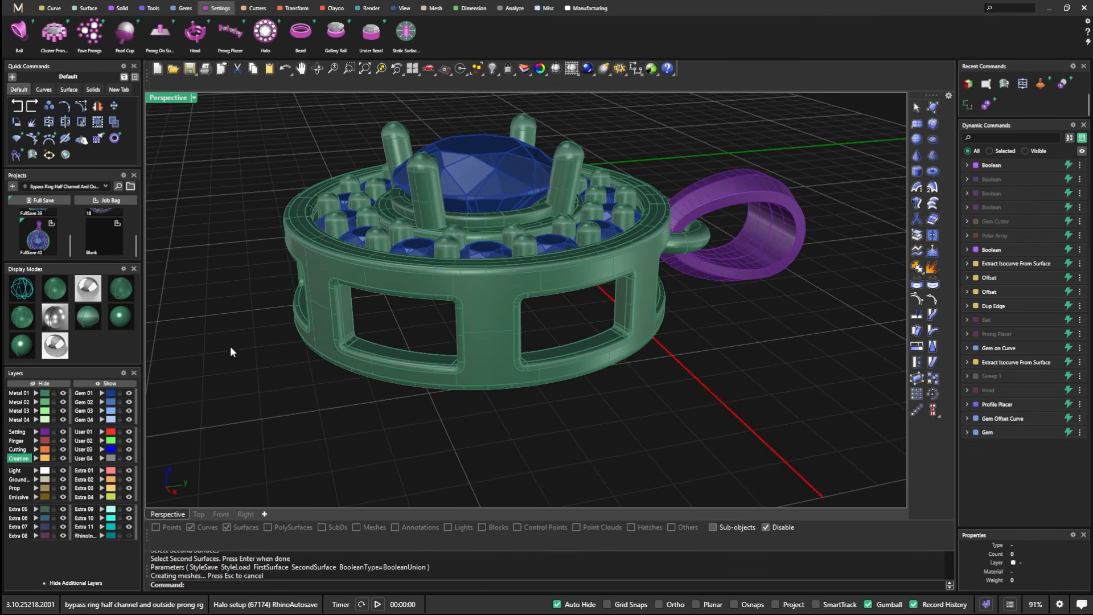
Step: Switch the Perspective view to wireframe display and inspect the hollowed base and gem seats from the side
click(24, 294)
right_drag(219, 358, 393, 303)
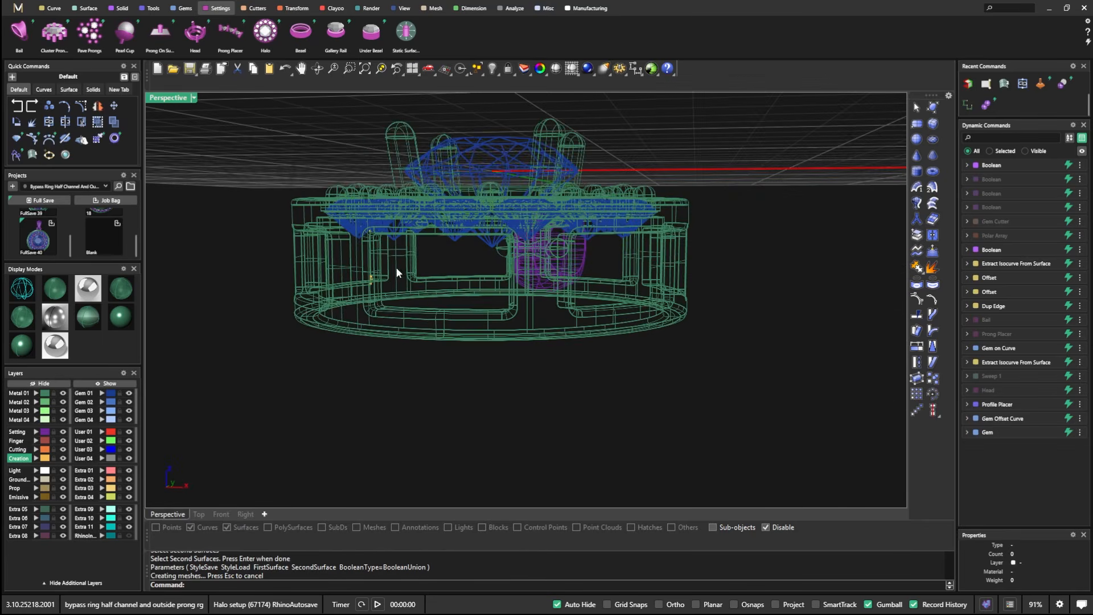
scroll(391, 227, up, 5)
scroll(391, 224, down, 5)
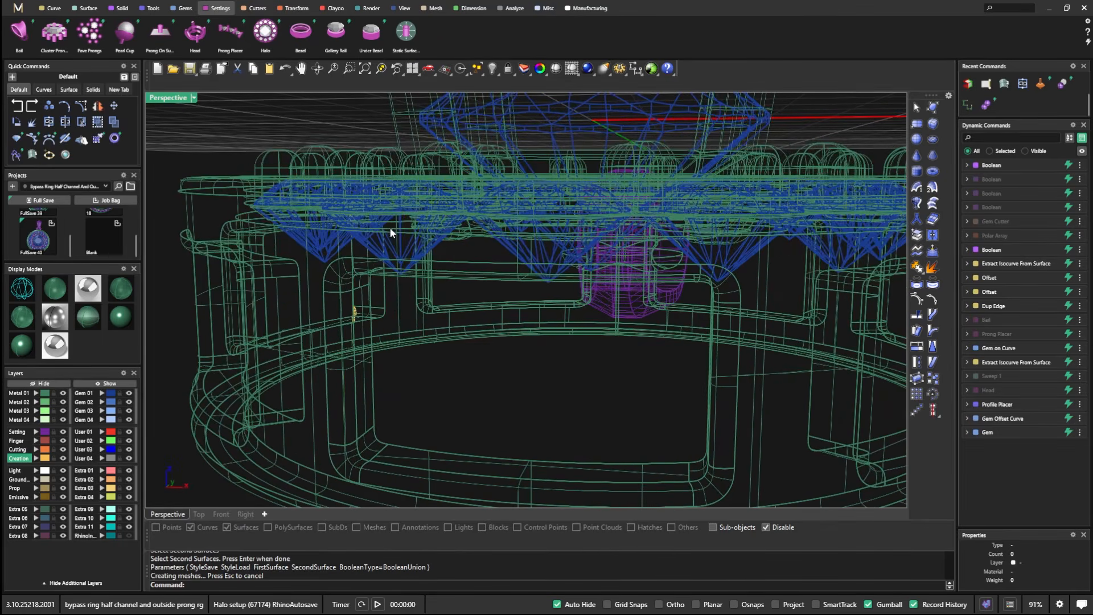
mouse_move(390, 210)
right_down()
mouse_move(353, 269)
mouse_move(383, 356)
right_up()
Step: Restore shaded display in the Perspective view and review the complete pendant from above at an angle
click(77, 286)
scroll(377, 275, down, 3)
scroll(383, 356, up, 3)
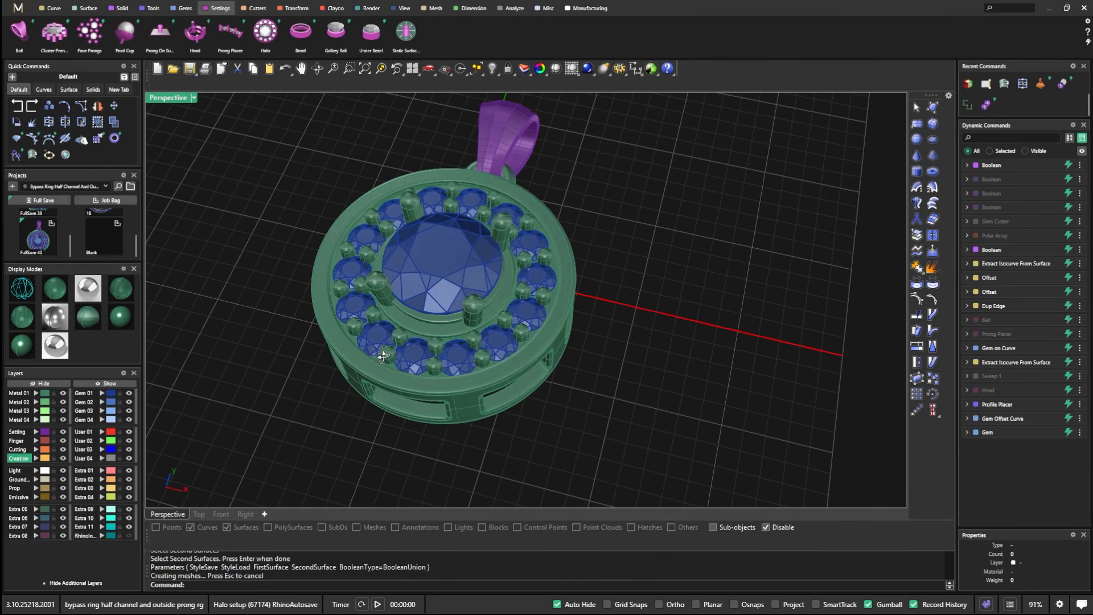
scroll(476, 327, down, 2)
scroll(477, 344, up, 4)
right_drag(483, 356, 527, 319)
scroll(514, 375, down, 4)
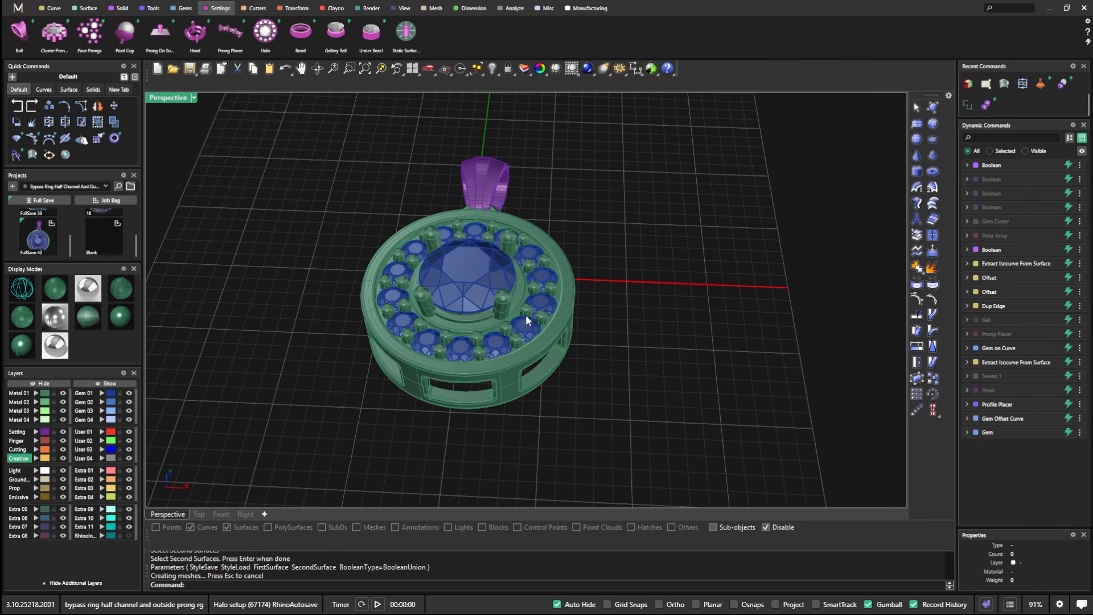